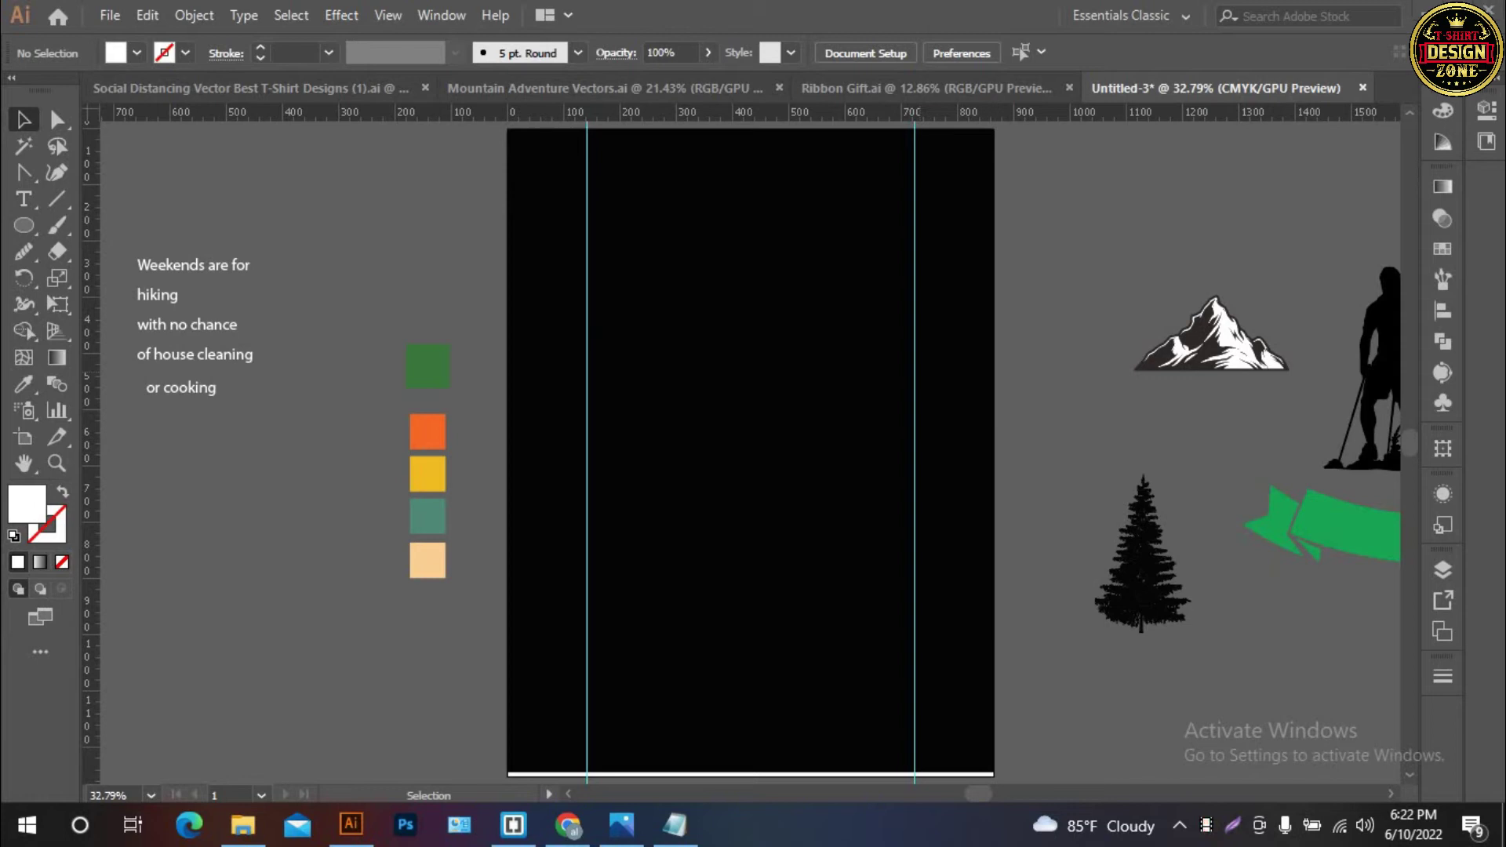
Alt-drag a copy of the mountain artwork from the pasteboard onto the black artboard
key("ctrl")
key("ctrl")
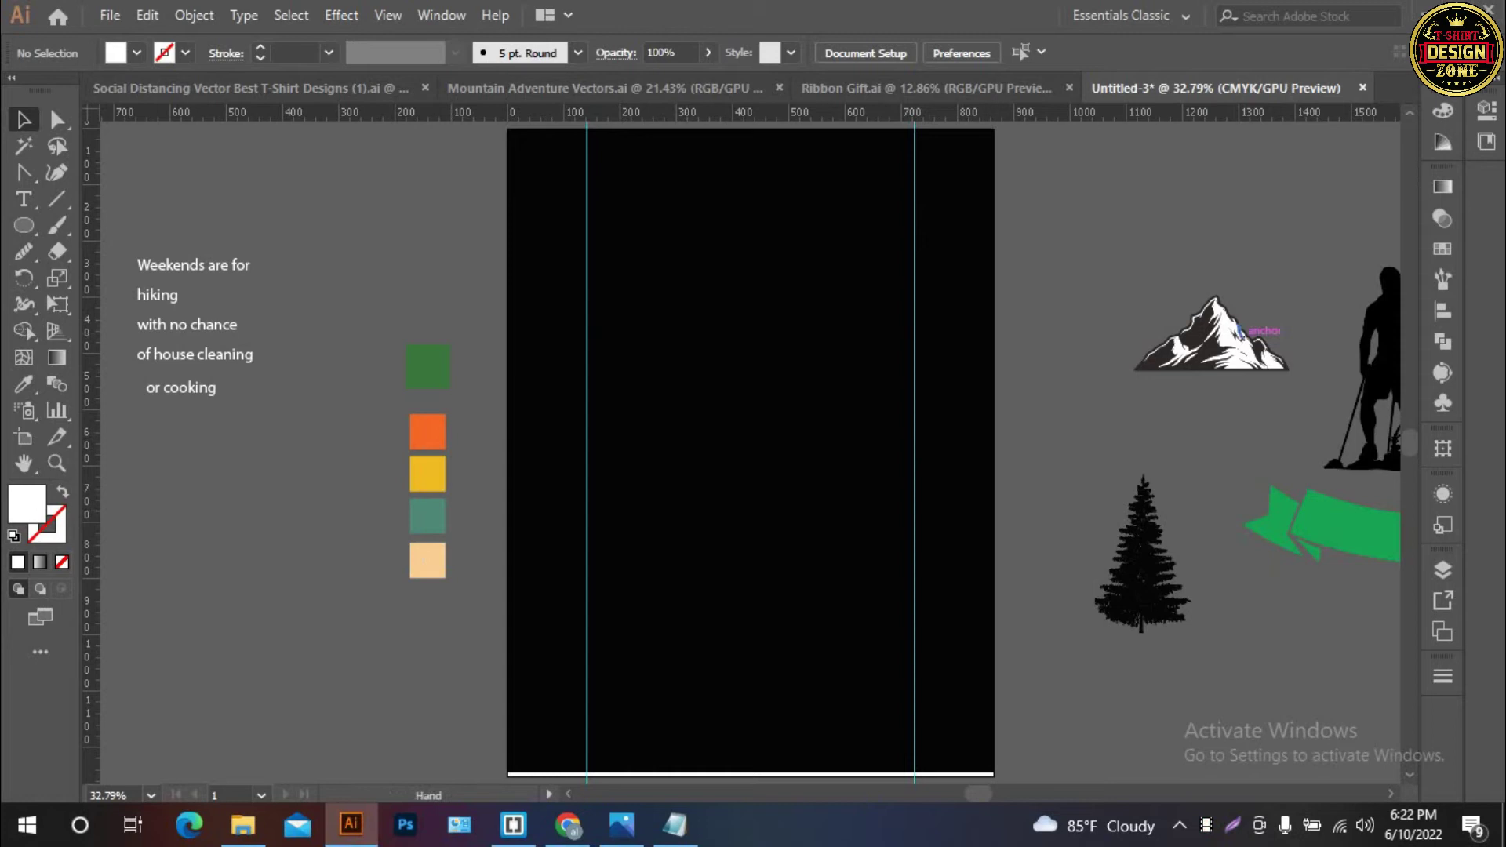
left_click_drag(1255, 337, 1096, 326)
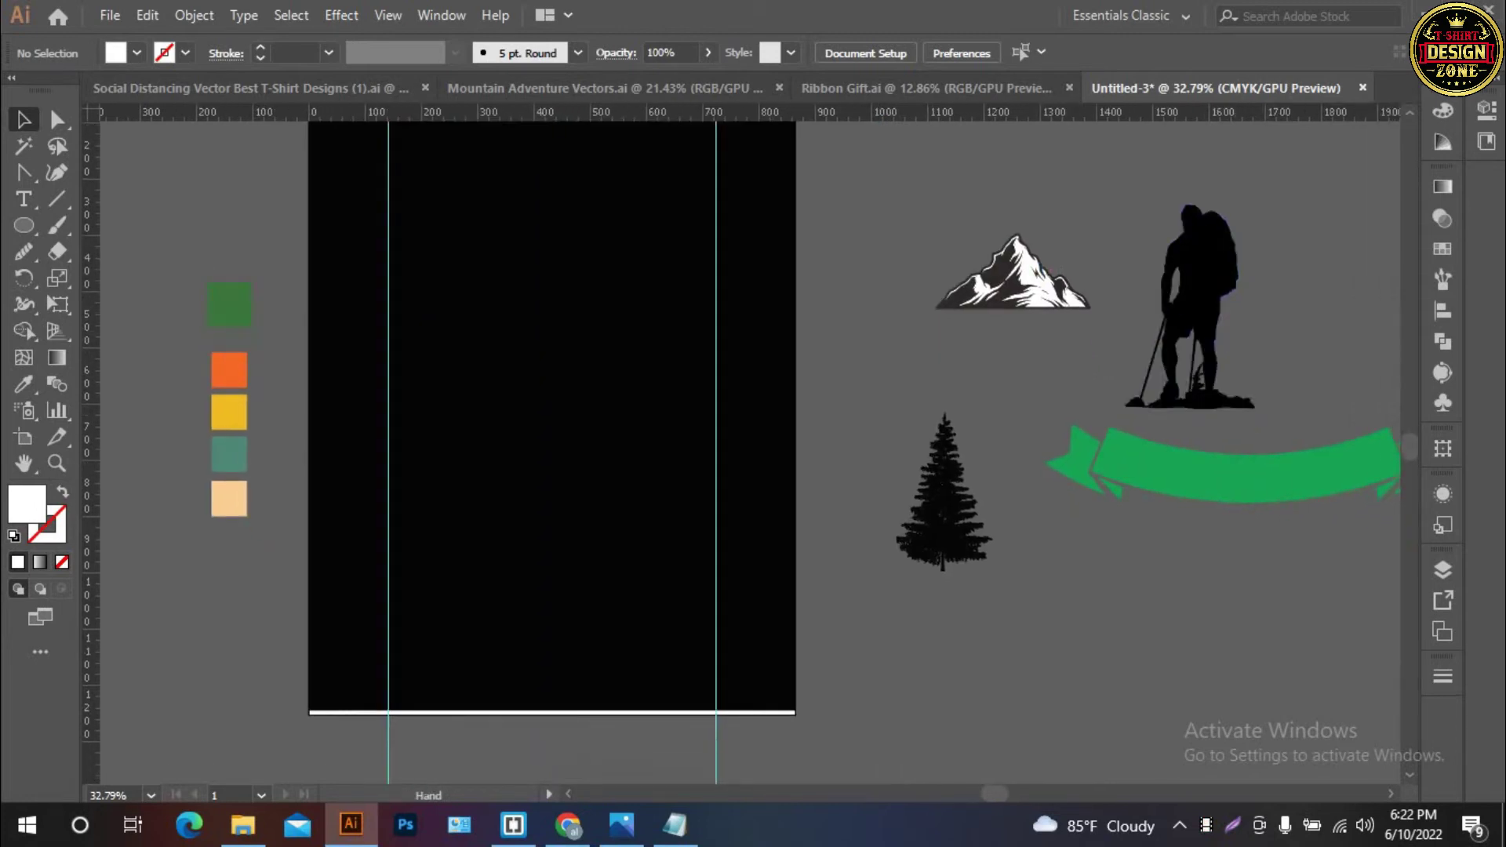
left_click_drag(1239, 353, 1264, 342)
left_click(1013, 496)
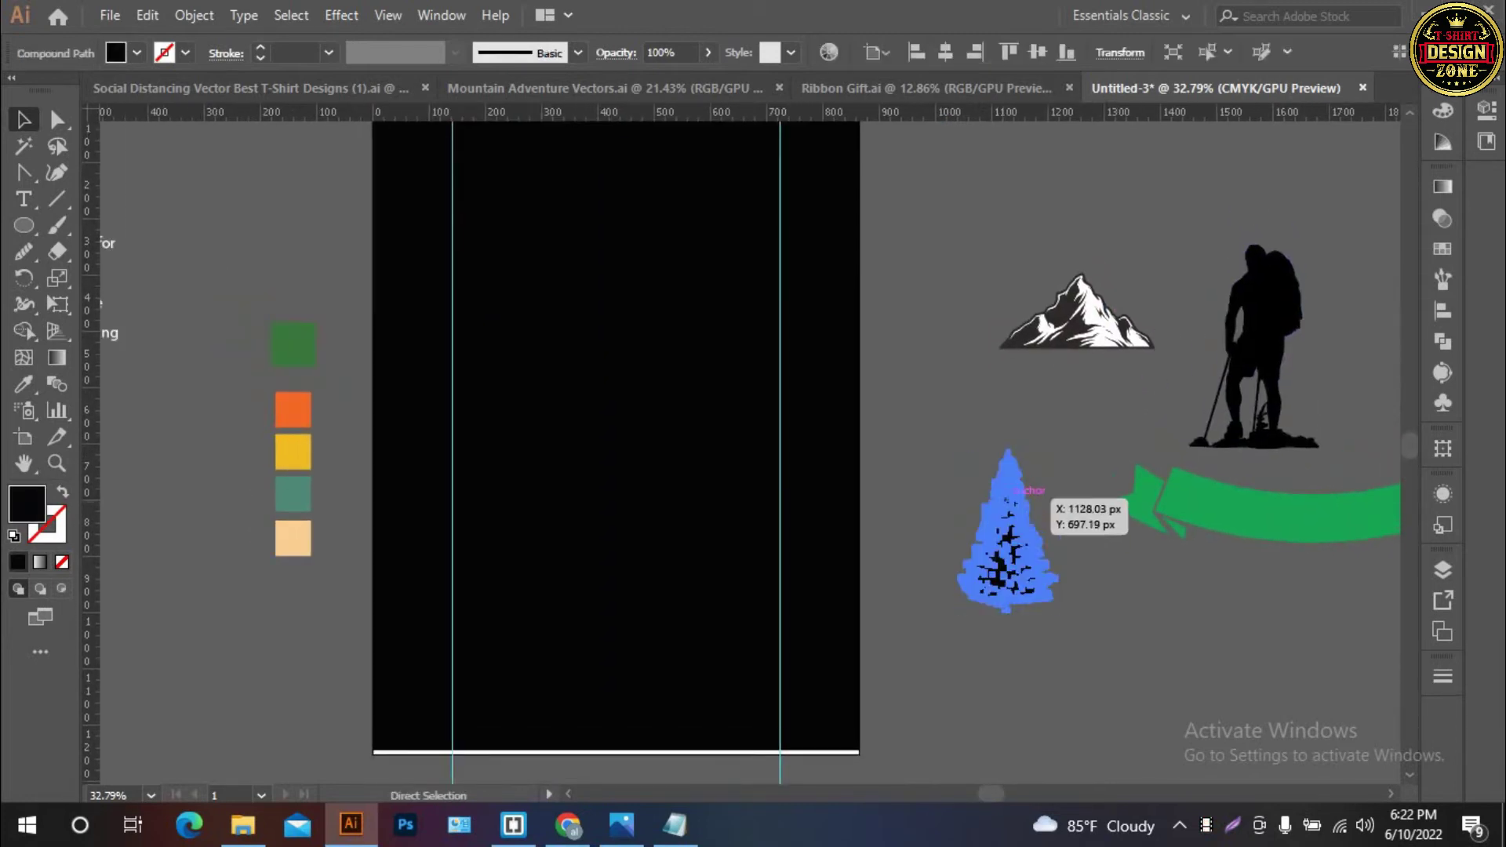
left_click_drag(1013, 496, 1148, 517)
left_click(1010, 491)
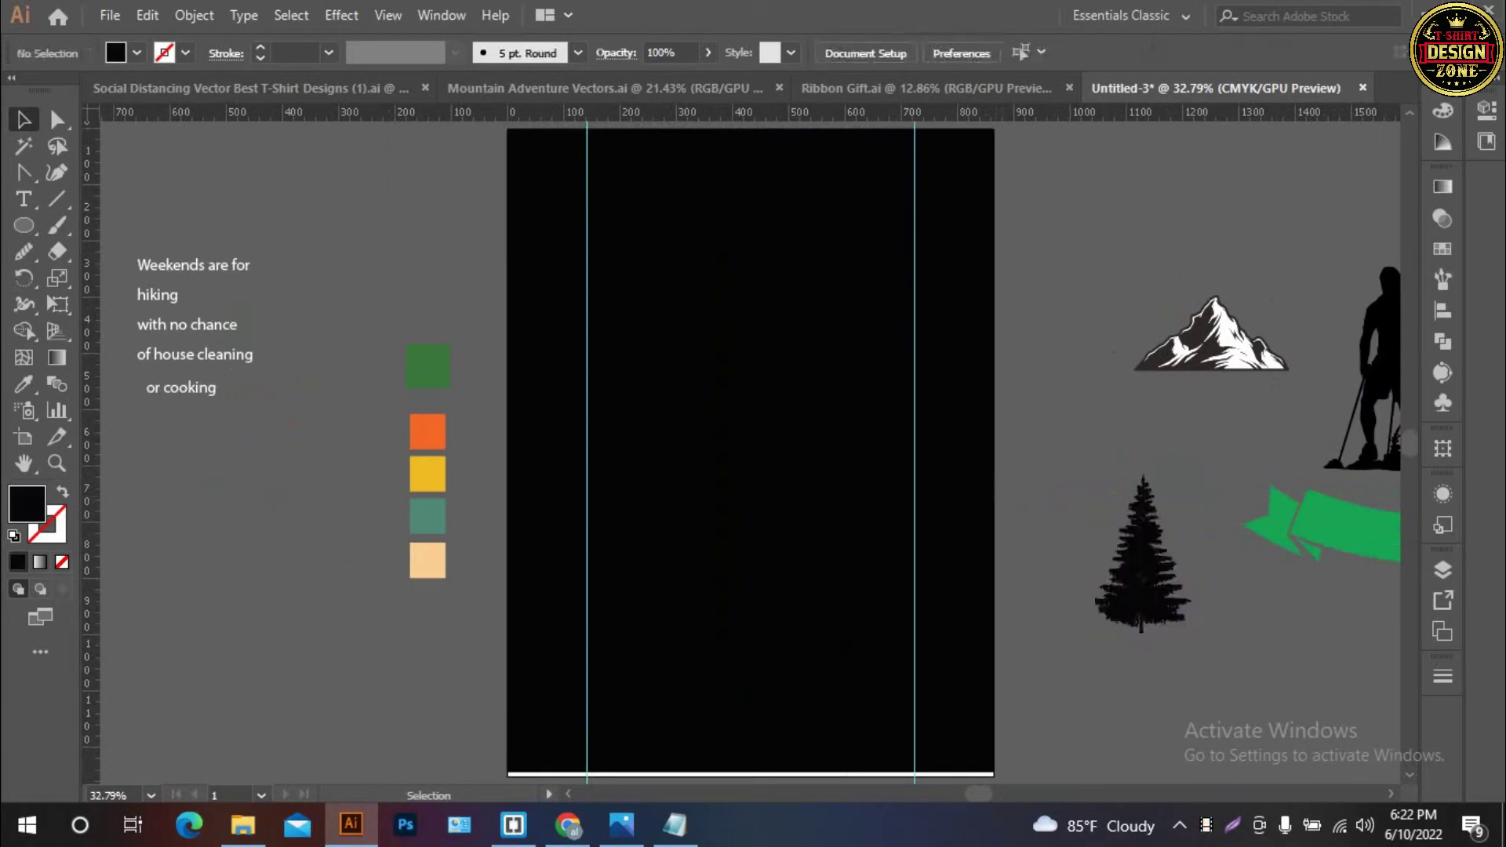
mouse_move(1243, 349)
left_mouse_down()
mouse_move(1223, 333)
mouse_move(800, 412)
left_mouse_up()
Drop the mountain copy at the artboard centre and isolate it, zoomed to 150%
left_click(784, 443)
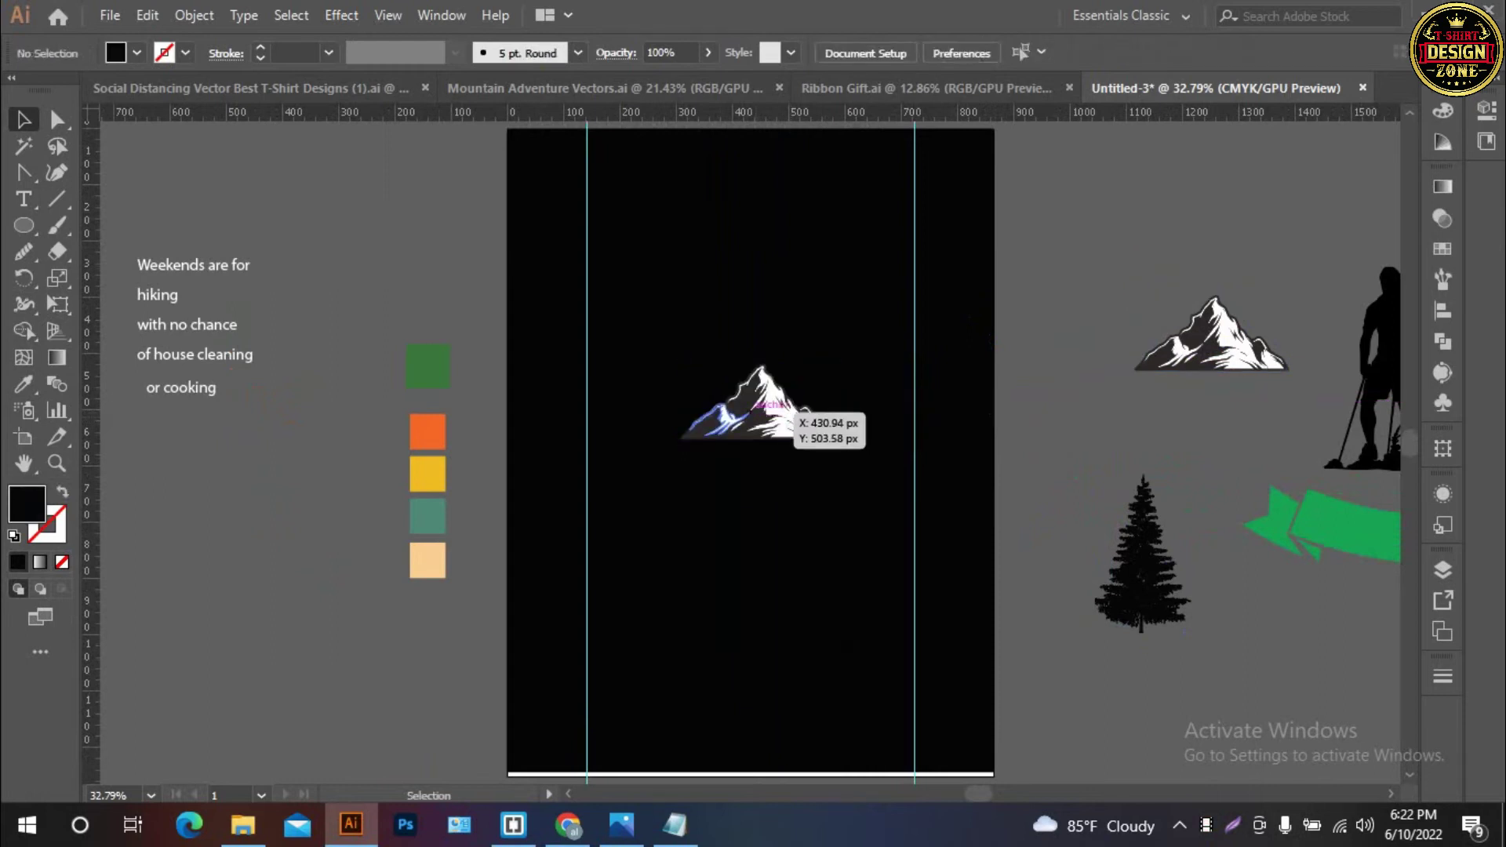
double_click(748, 423)
key("ctrl+1")
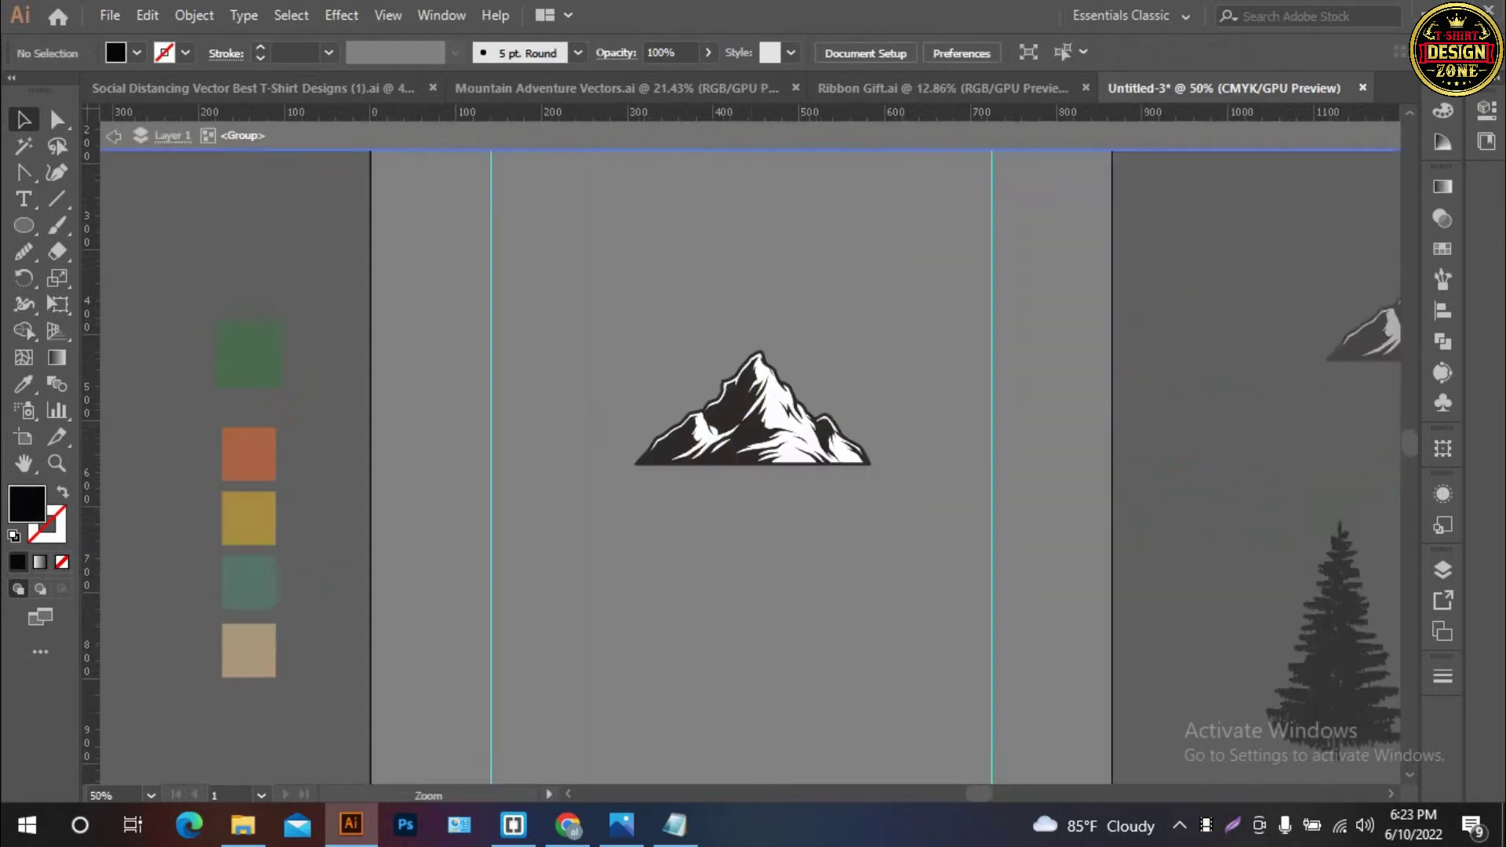
key("ctrl+plus")
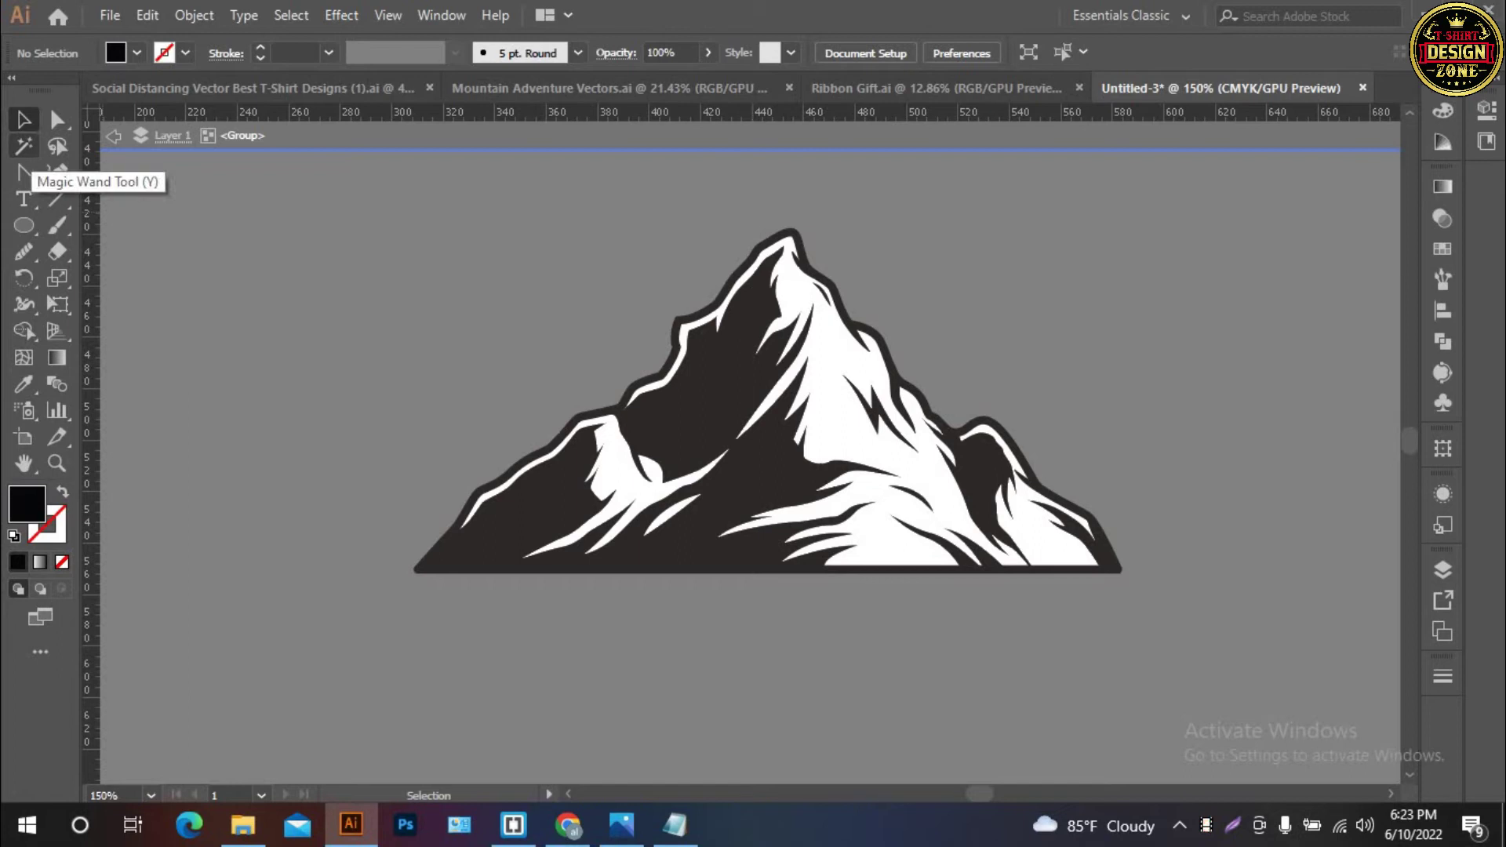
Magic-wand select and delete the mountain's dark fill, then restore the dark silhouette
left_click(23, 146)
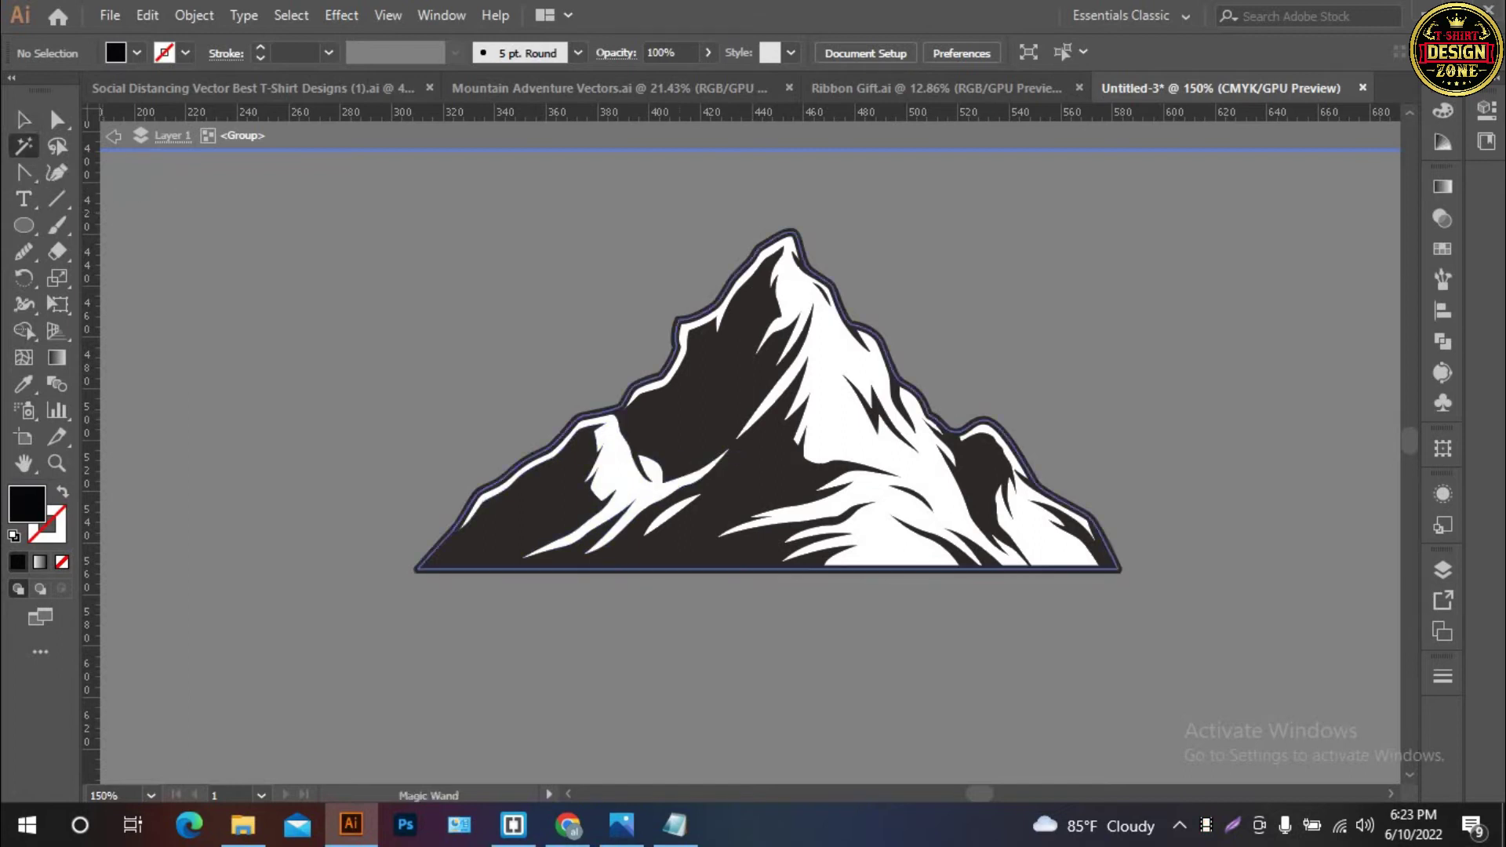
left_click(902, 392)
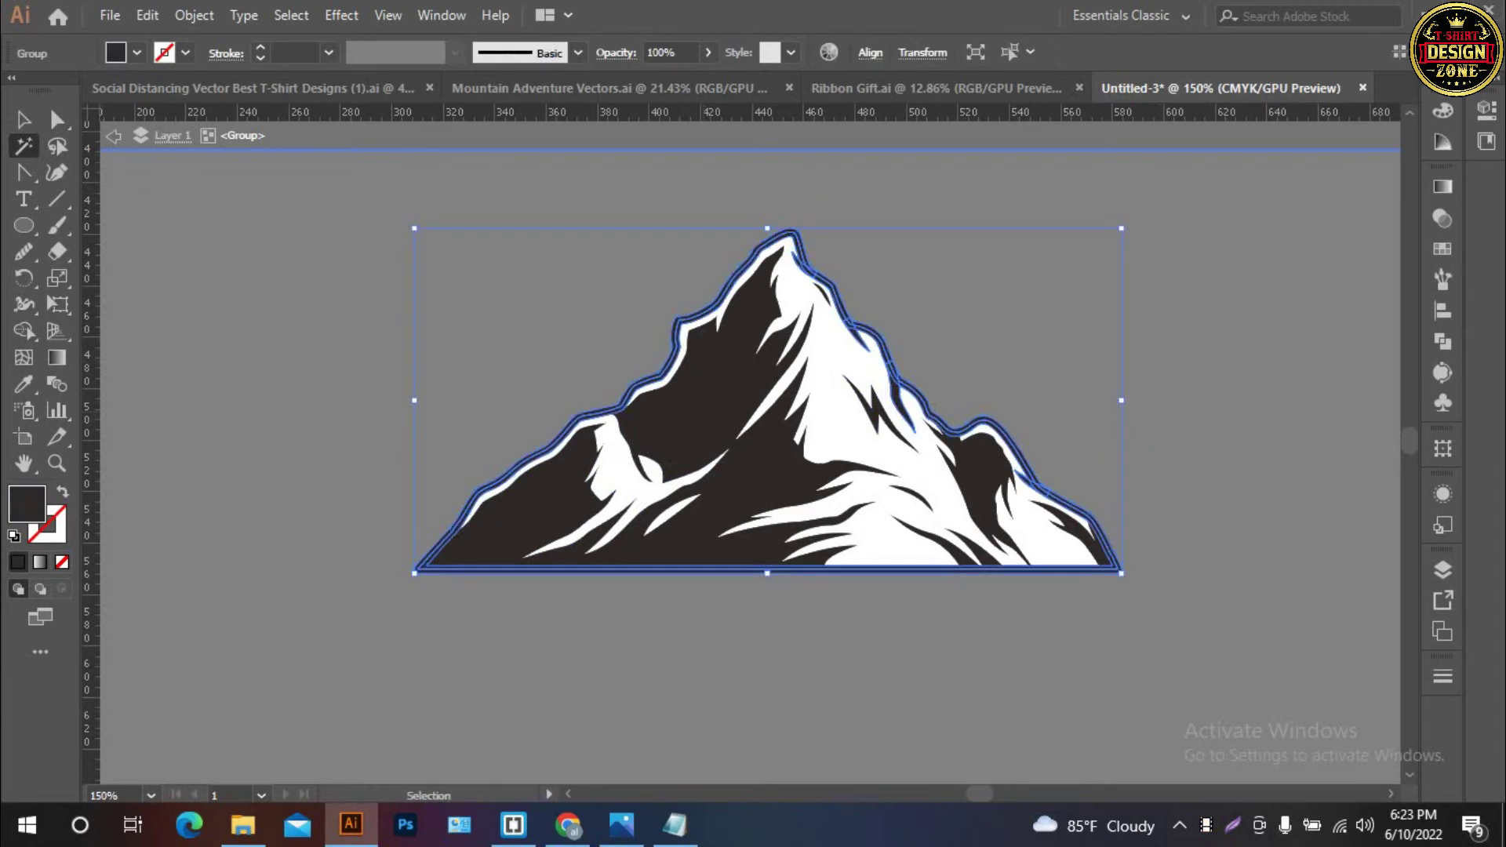
key("Delete")
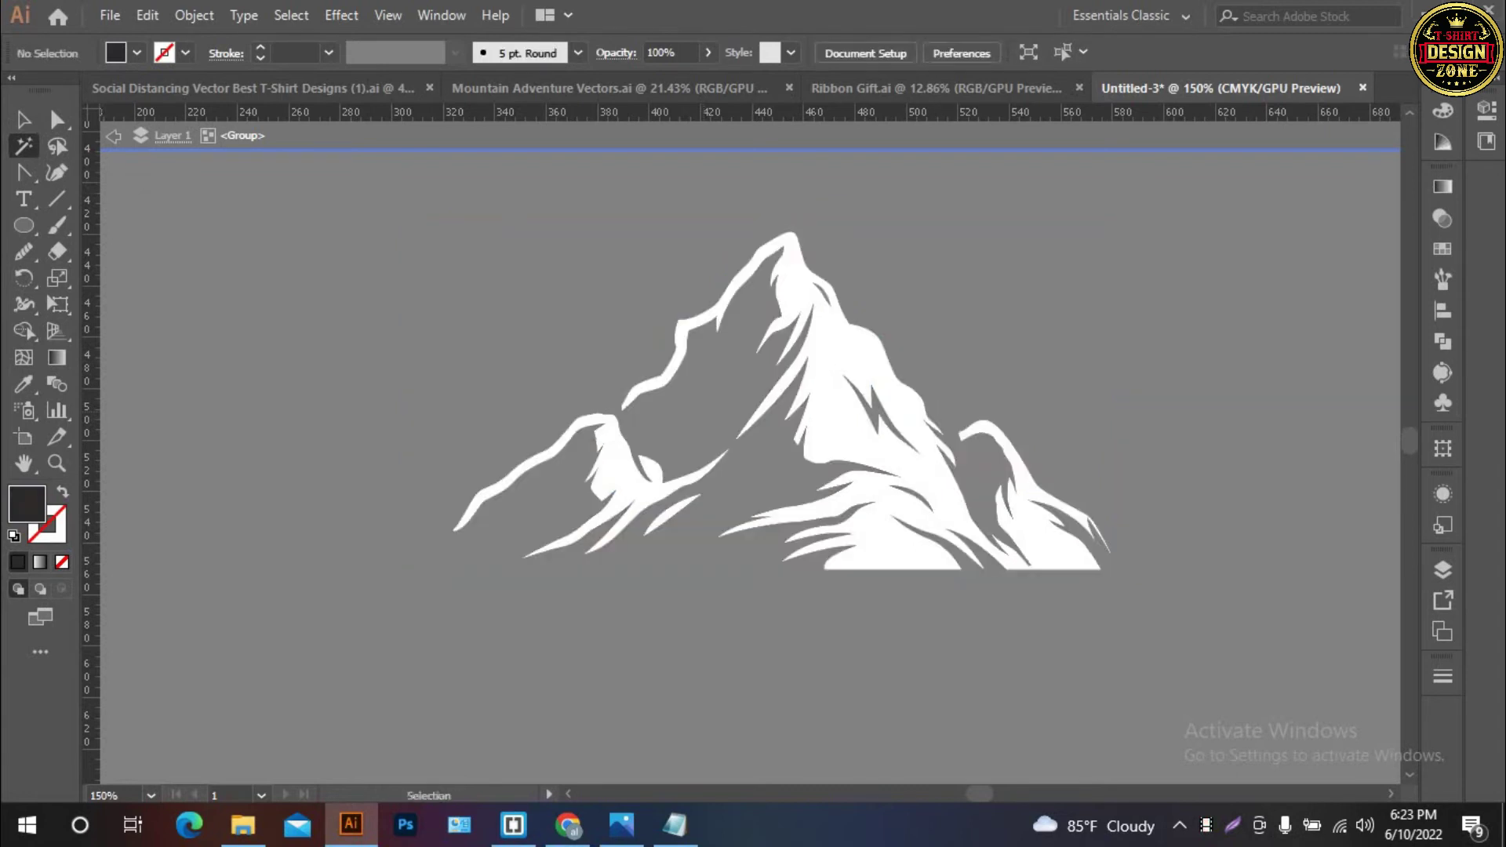
key("v")
key("ctrl+a")
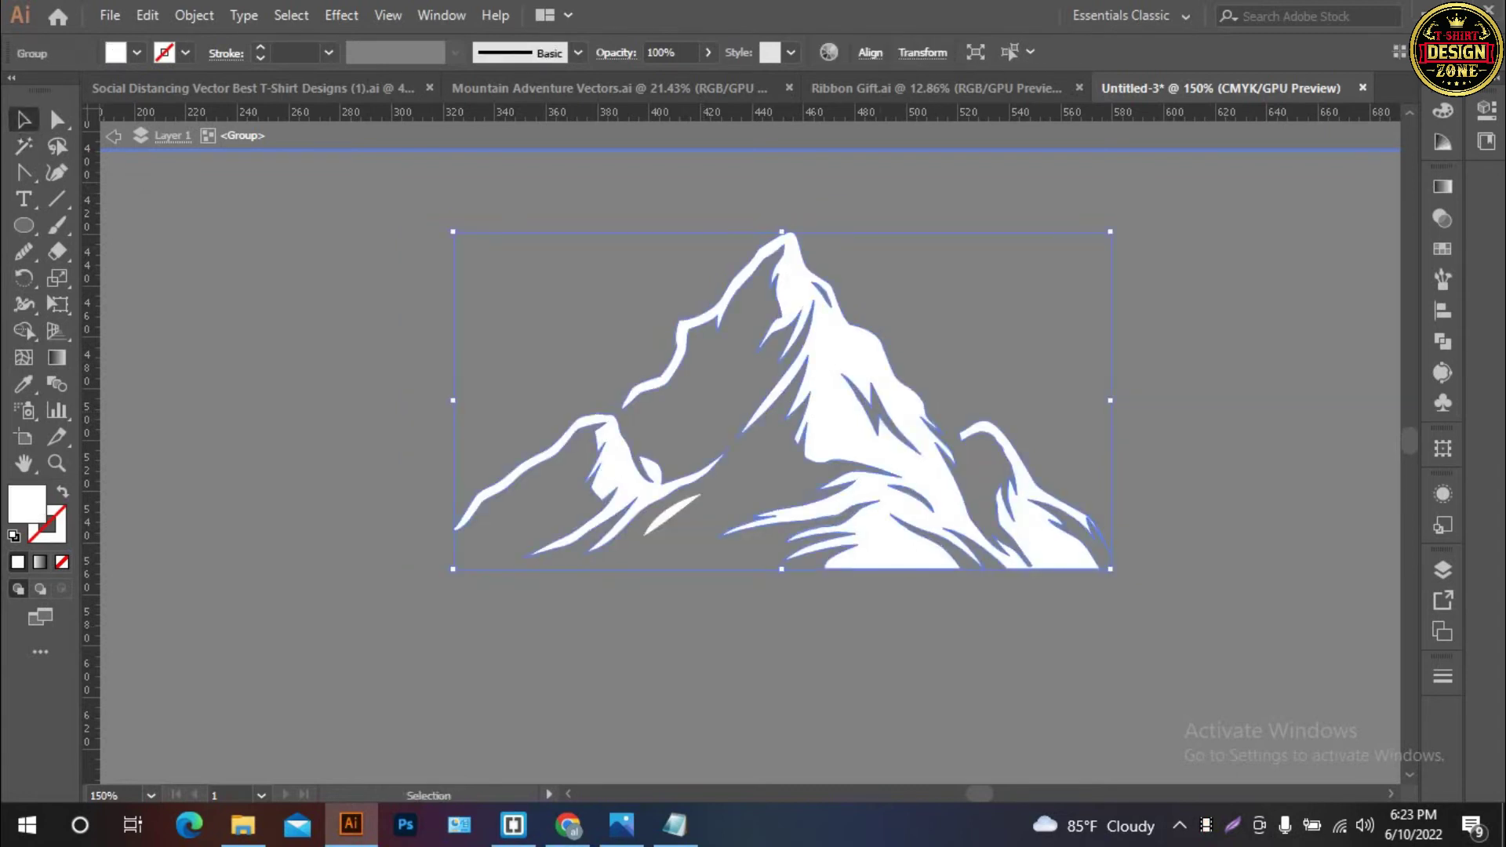
key("ctrl+shift+a")
key("ctrl+a")
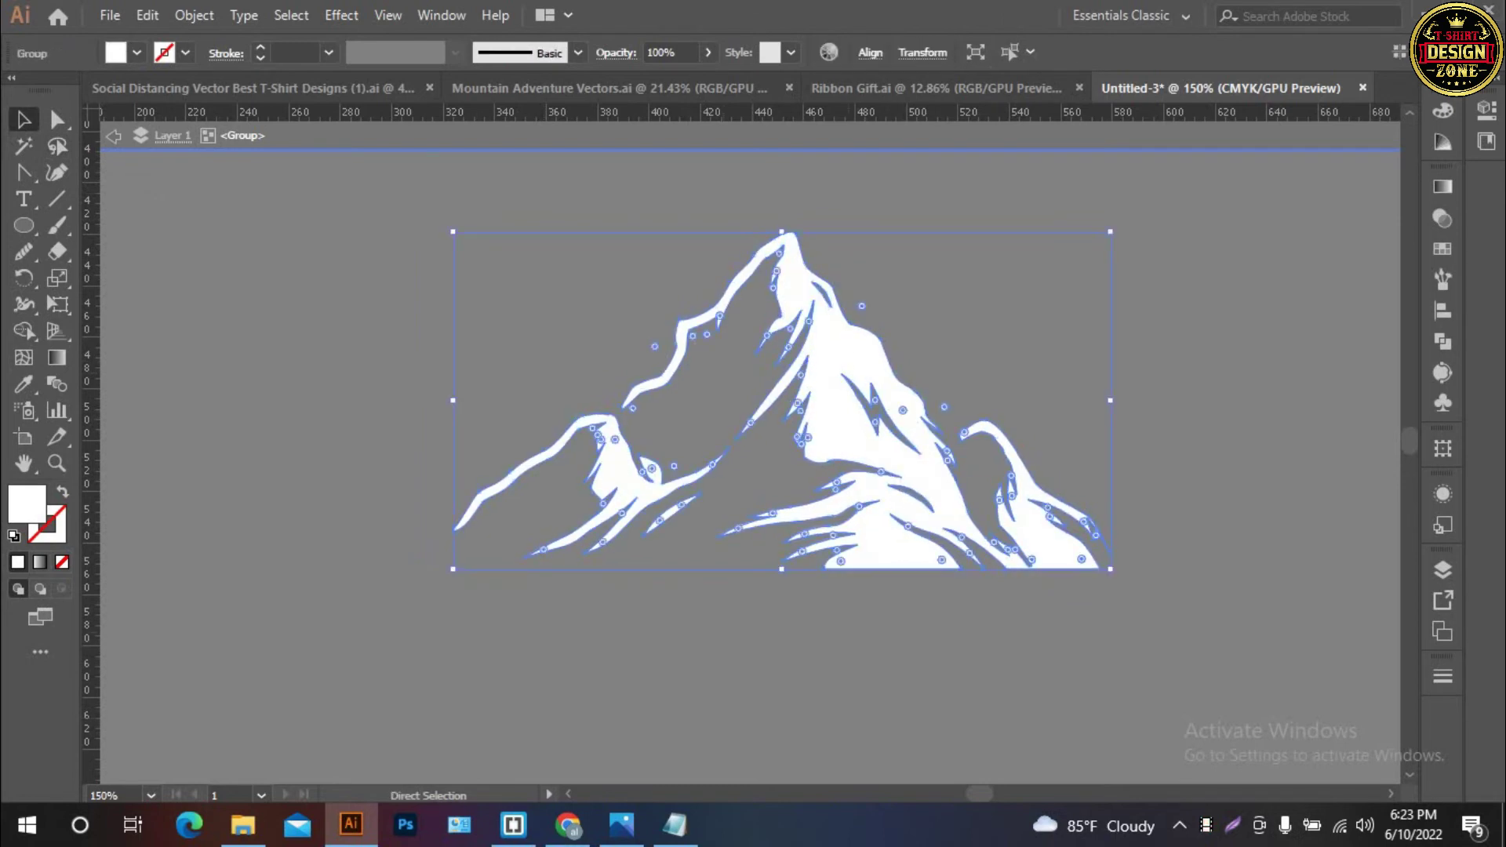
key("ctrl+8")
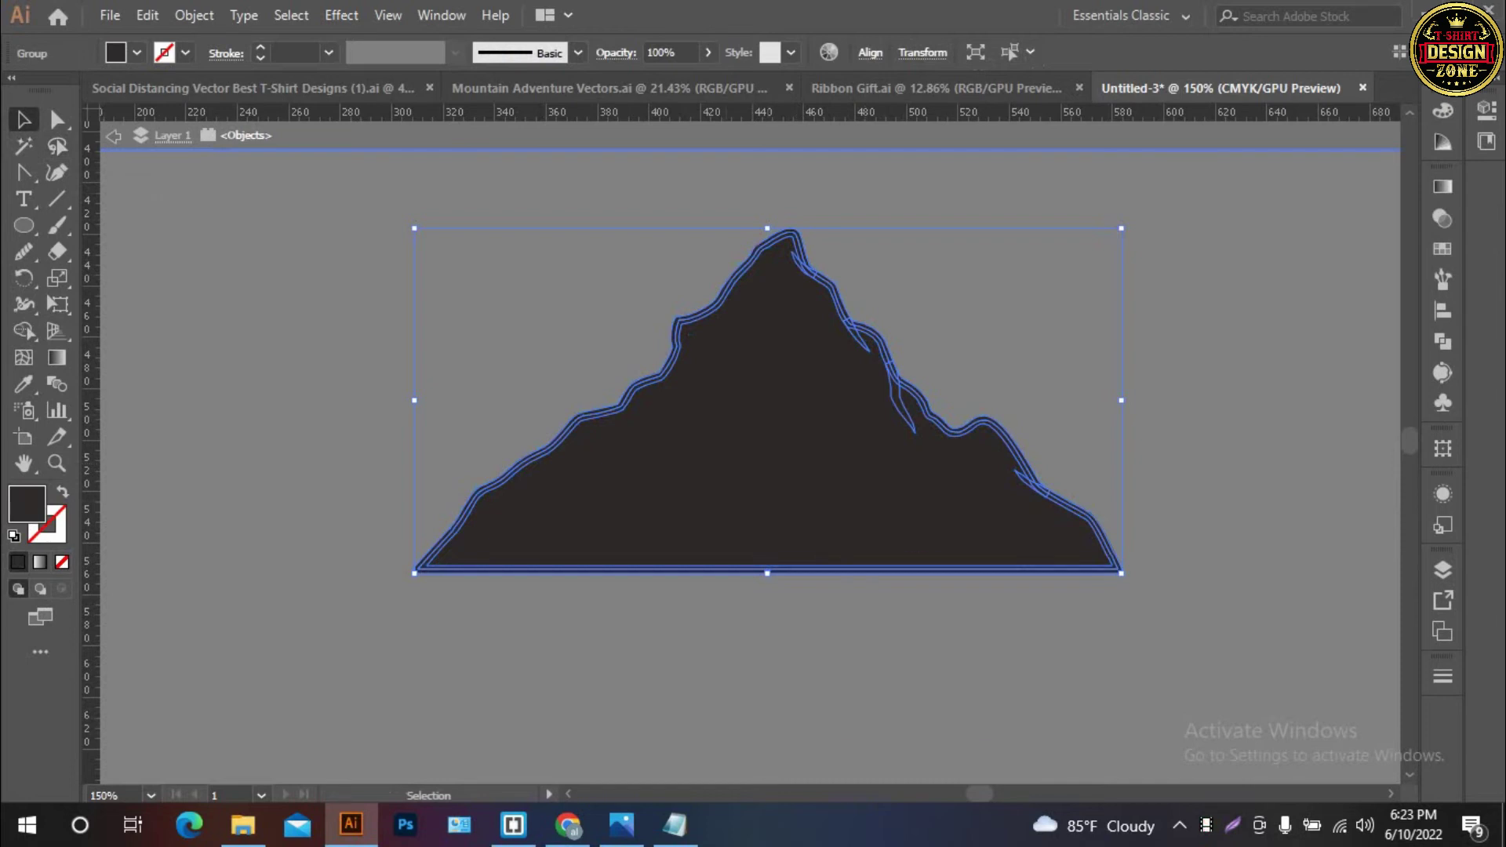
Ungroup the mountain, delete its dark silhouette, and patch the right ridge outline
right_click(767, 346)
left_click(811, 562)
key("ctrl+shift+a")
key("ctrl+a")
key("Delete")
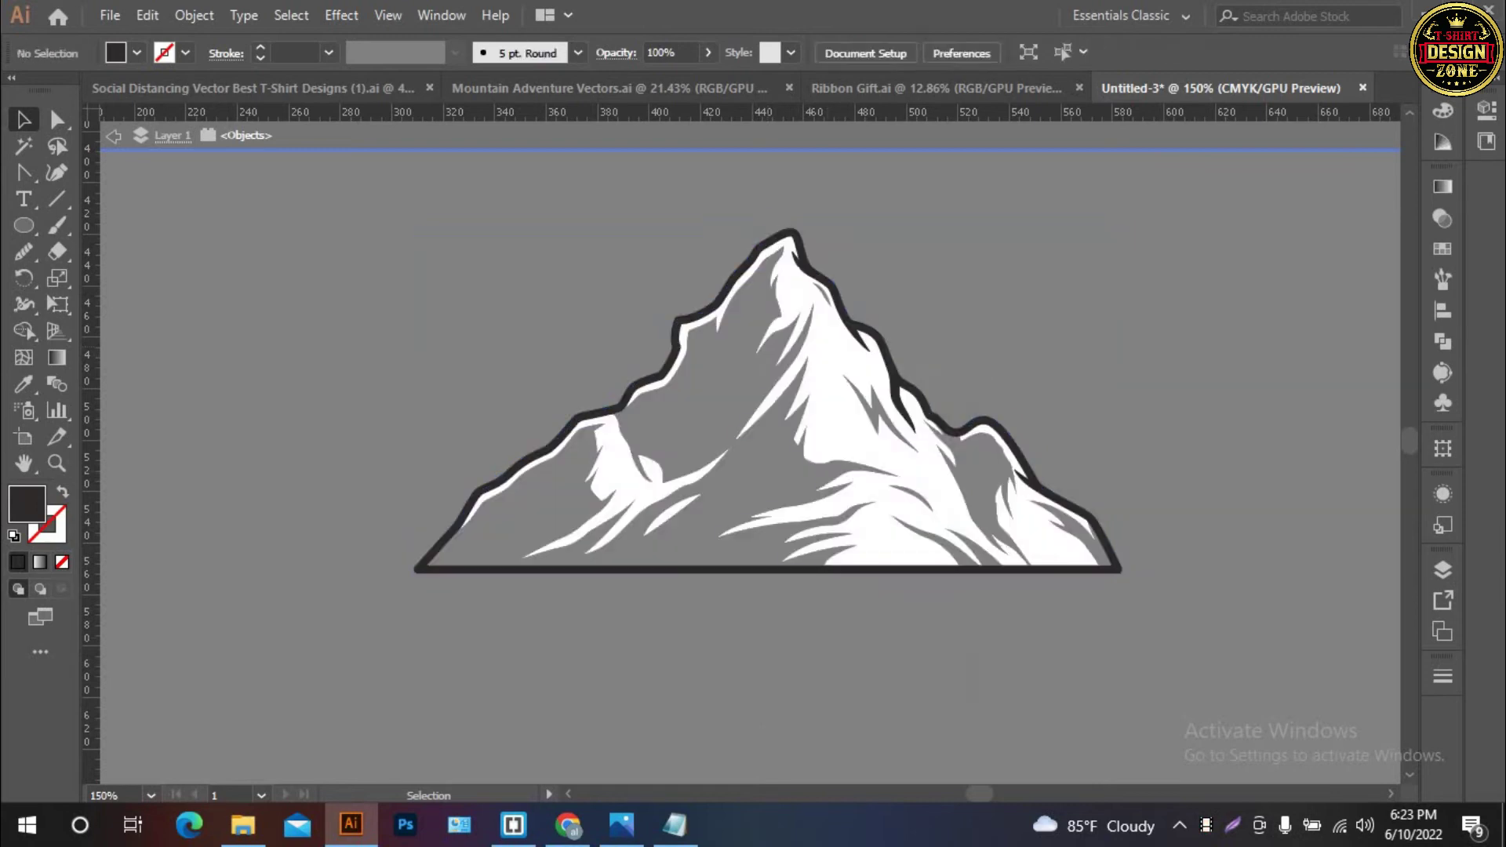
scroll(750, 467, "left", 10)
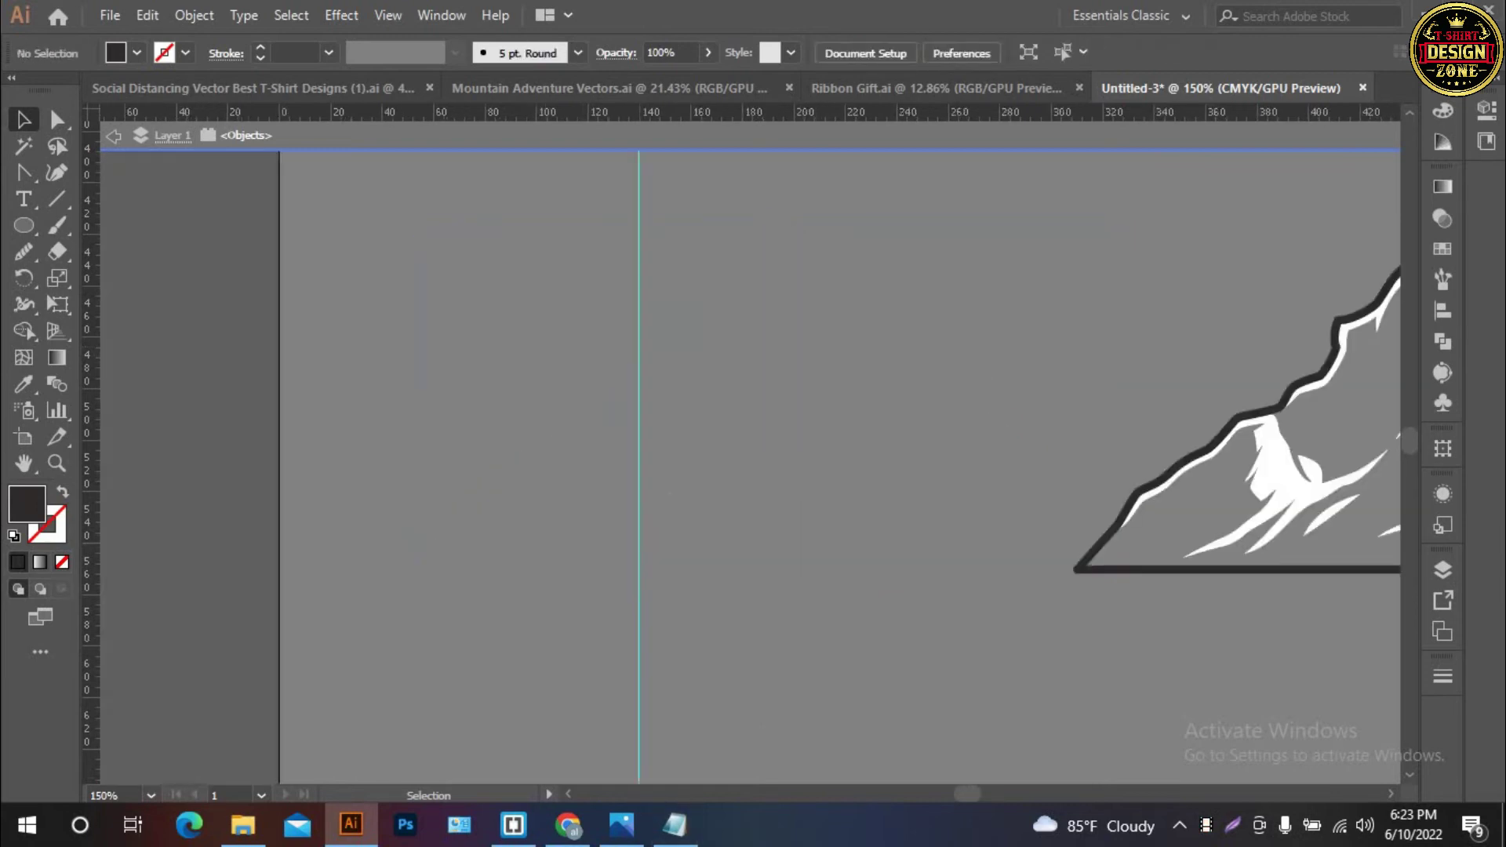
scroll(901, 443, "right", 10)
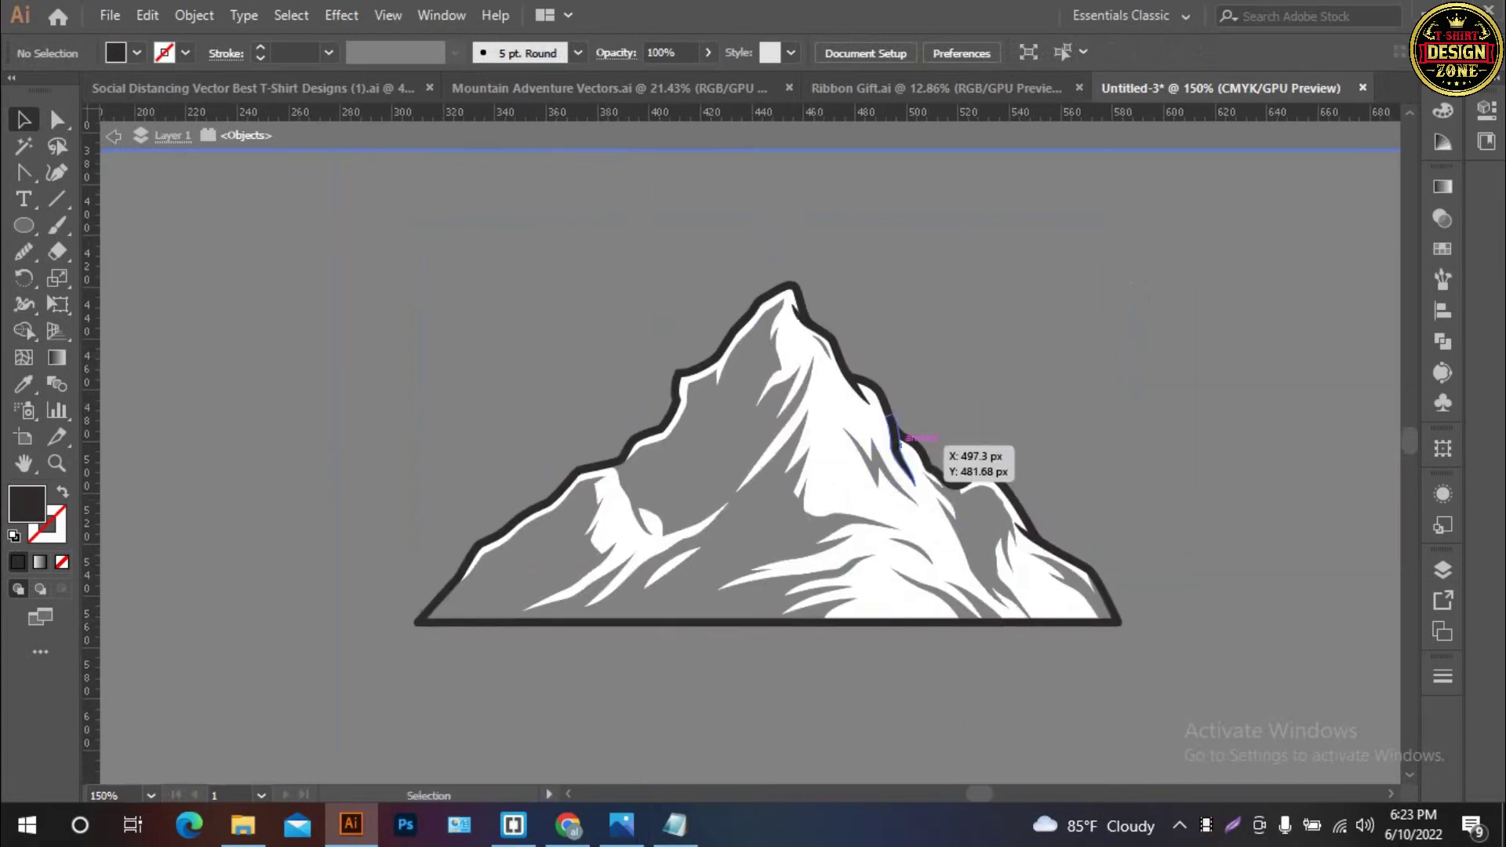
left_click_drag(886, 411, 961, 480)
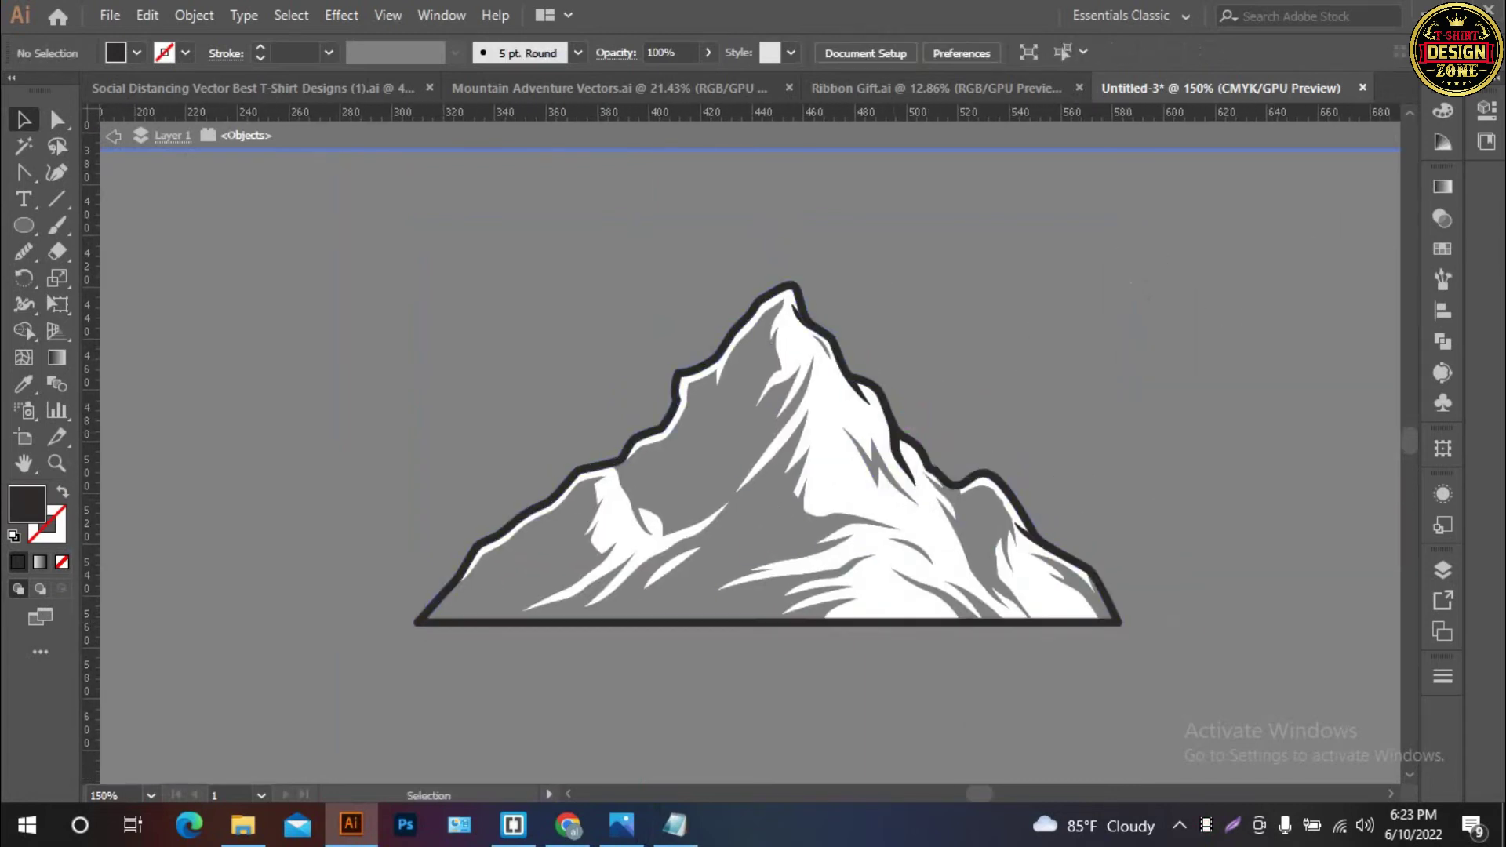
Group all mountain pieces, make them white, merge them with Pathfinder Unite, and exit isolation
key("ctrl+a")
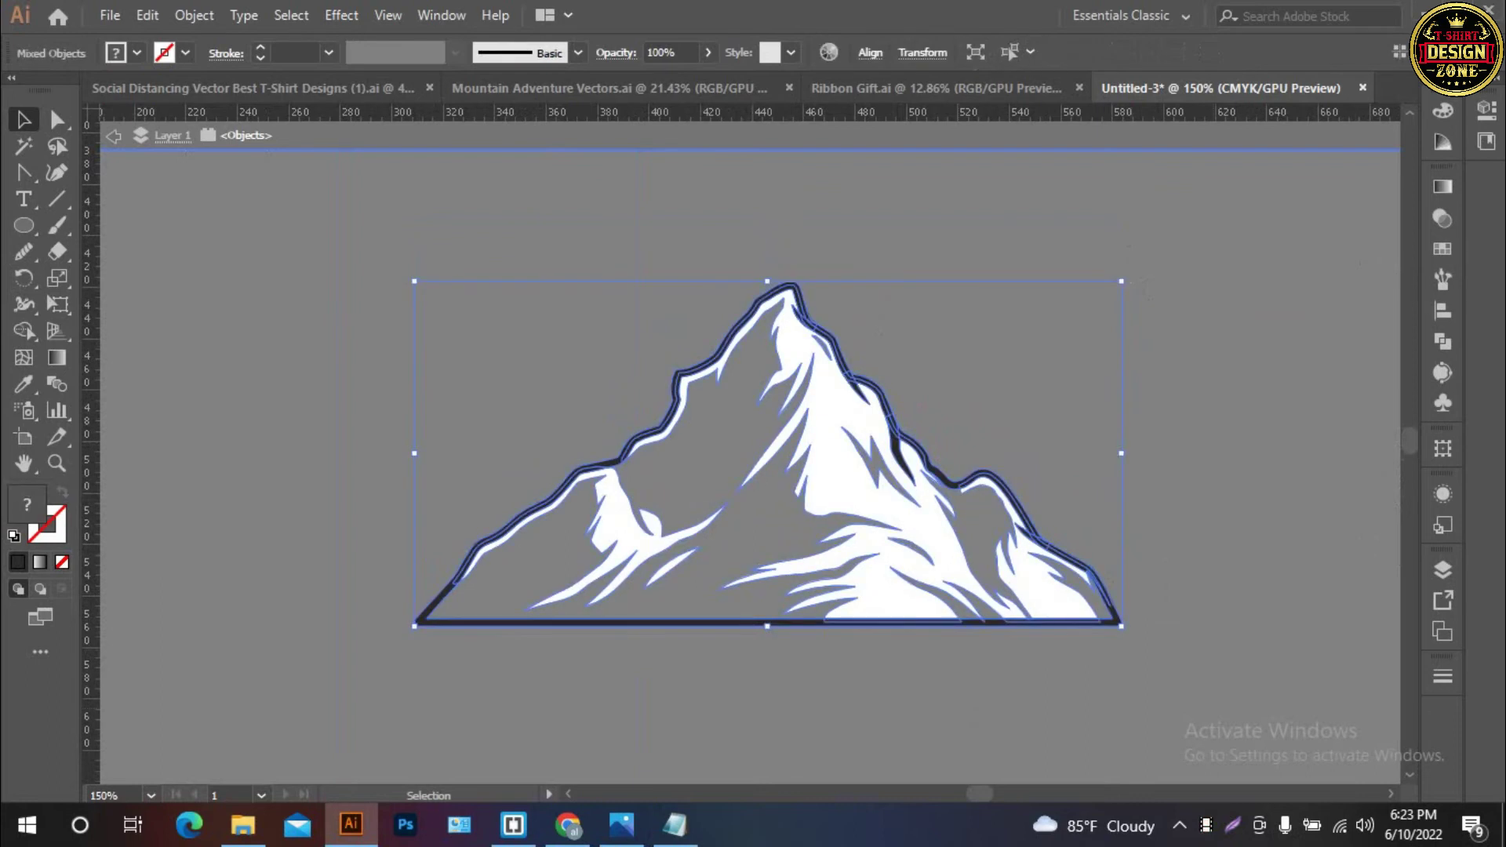
key("ctrl+g")
key("i")
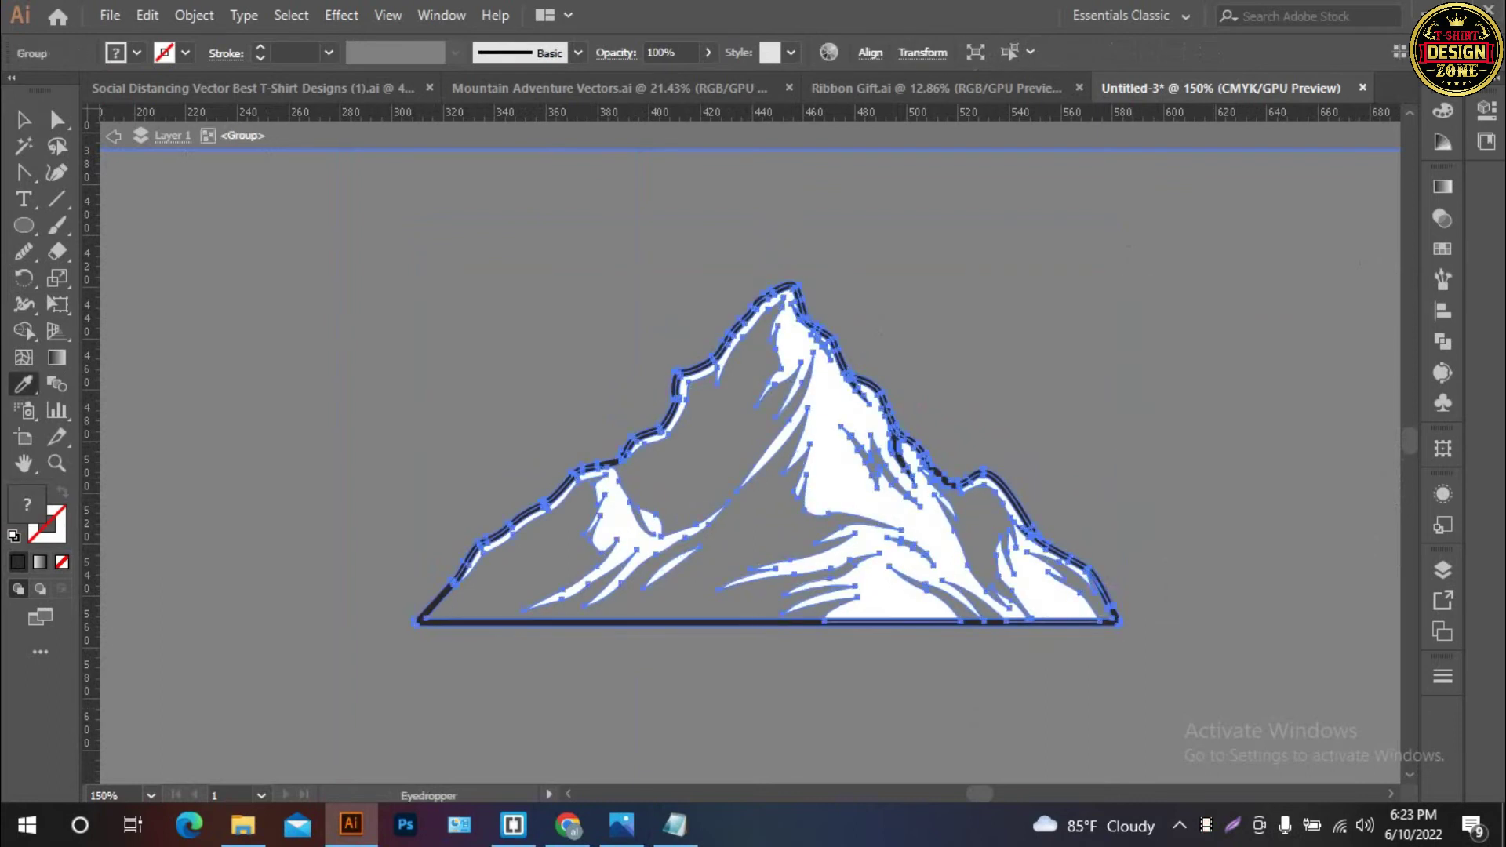
left_click(886, 580)
key("v")
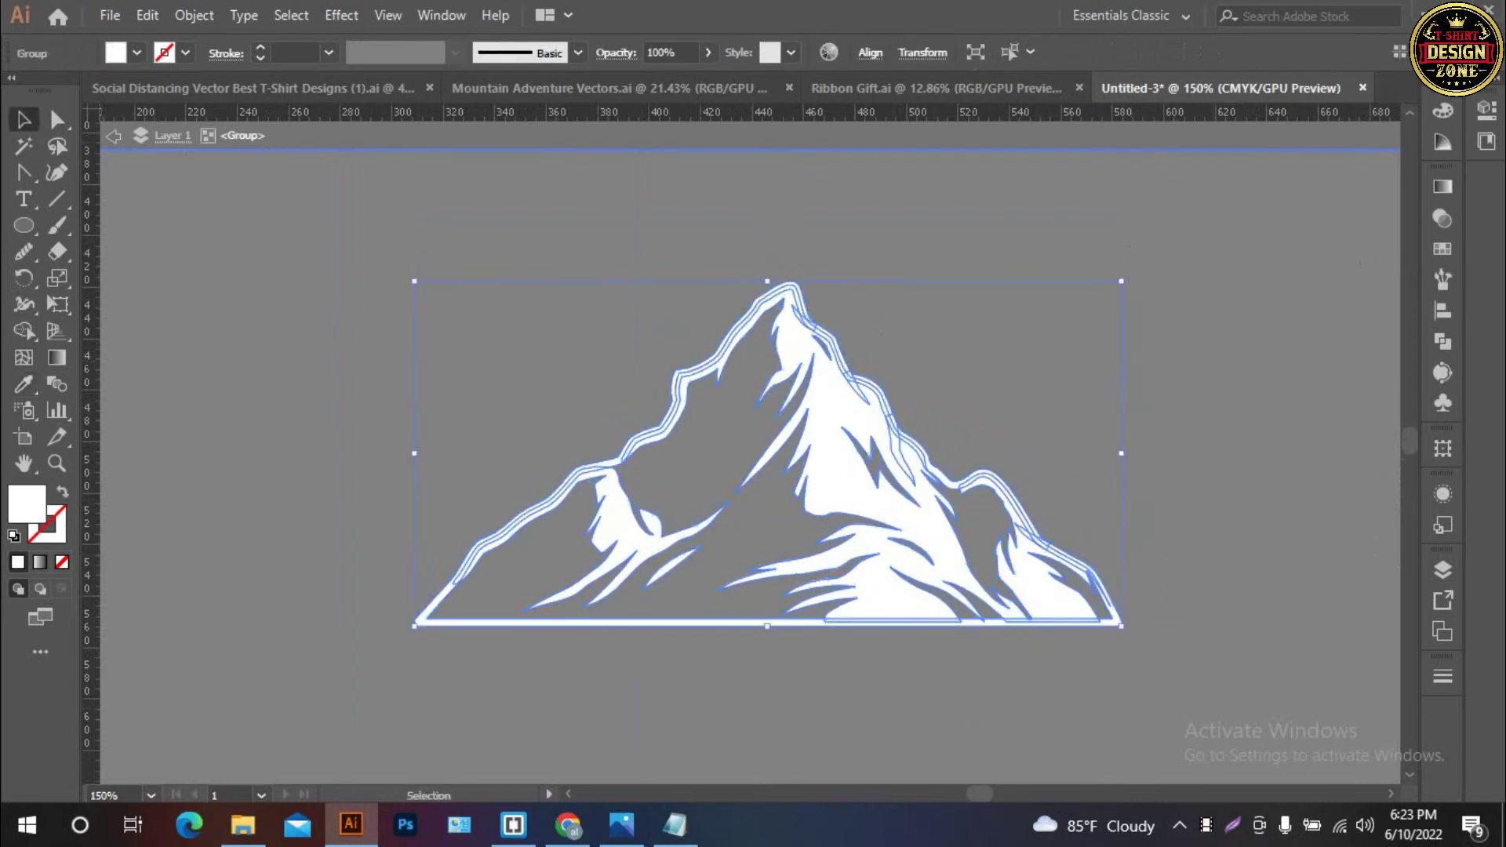
key("ctrl+shift+a")
key("ctrl+a")
left_click(1442, 341)
left_click(1185, 236)
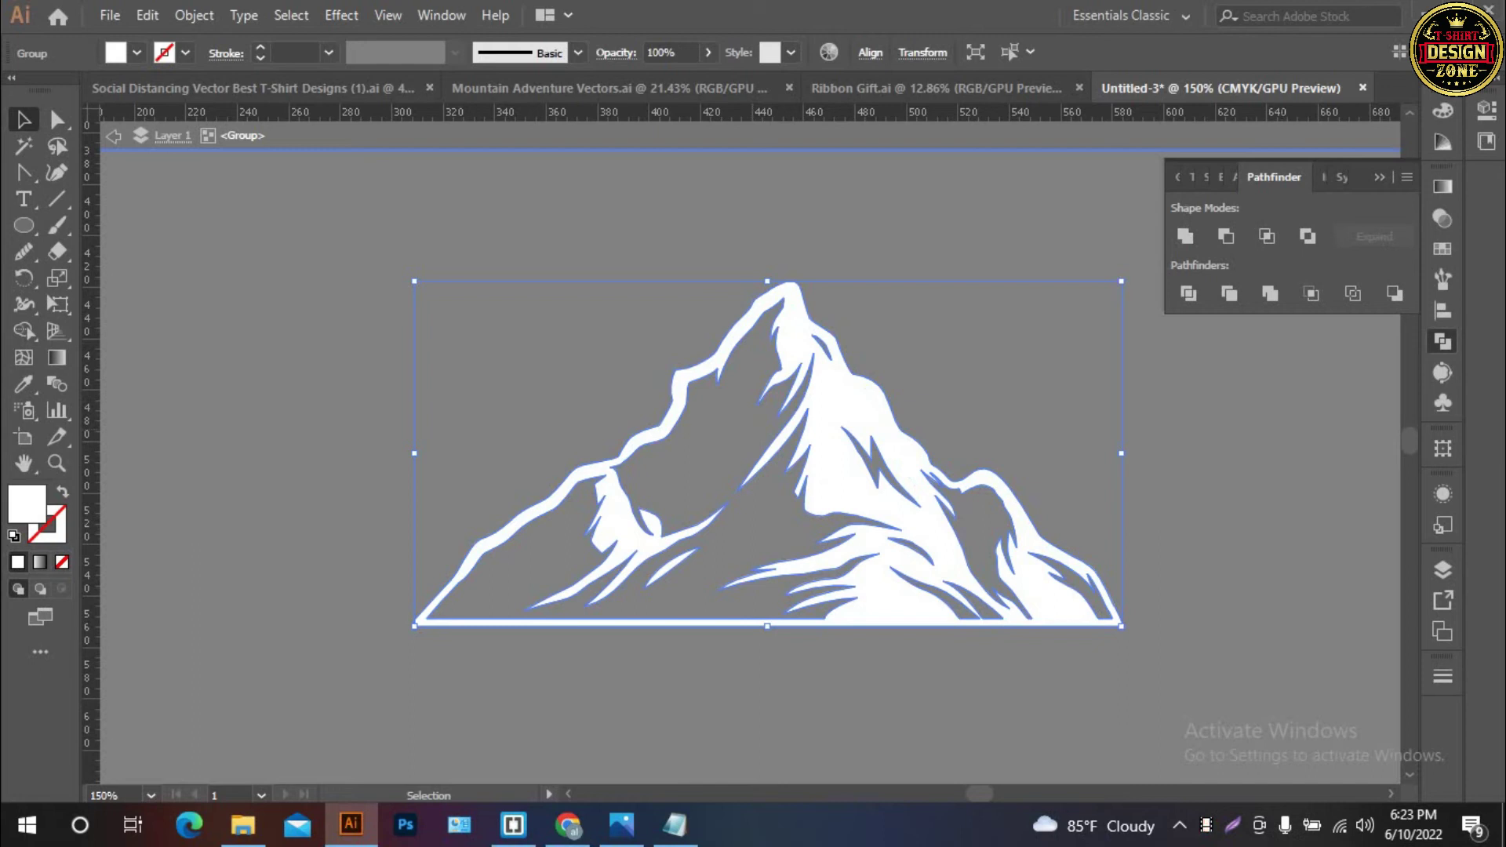
key("Escape")
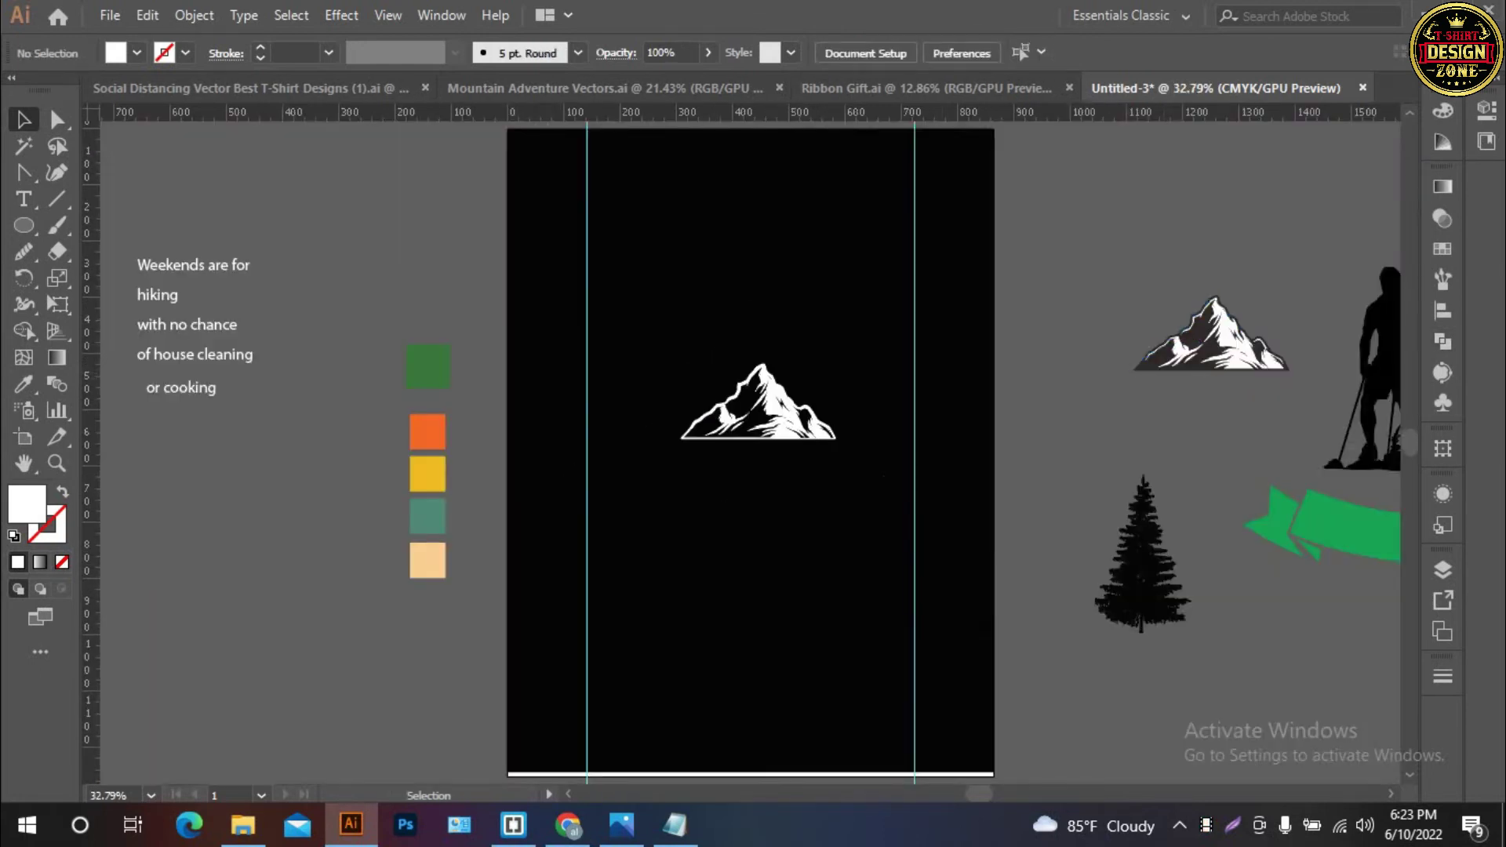
Align the white mountain to the artboard's horizontal and vertical centre
left_click(758, 408)
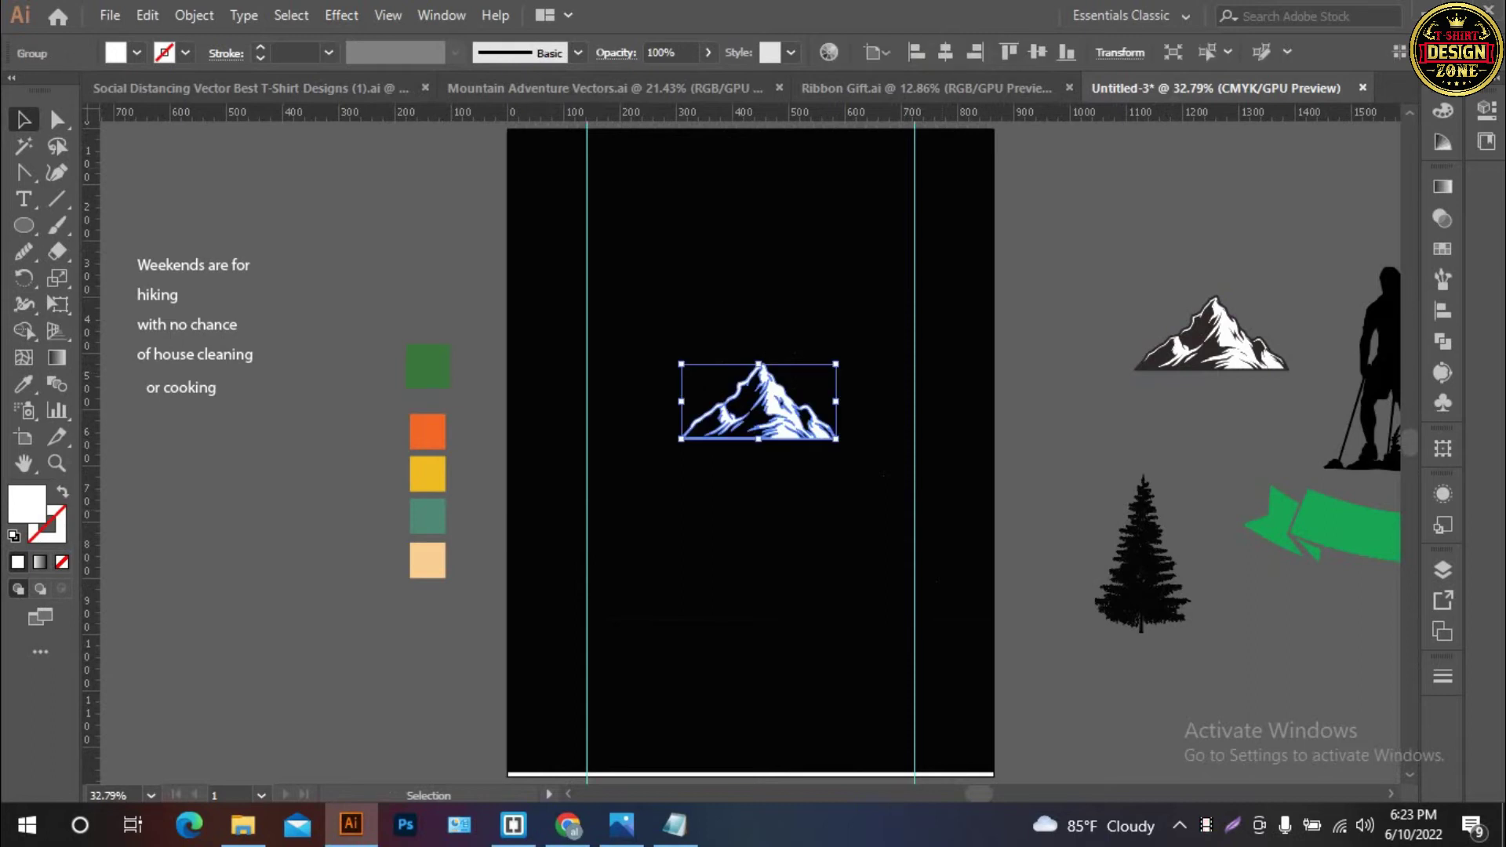
left_click(945, 52)
left_click(1037, 52)
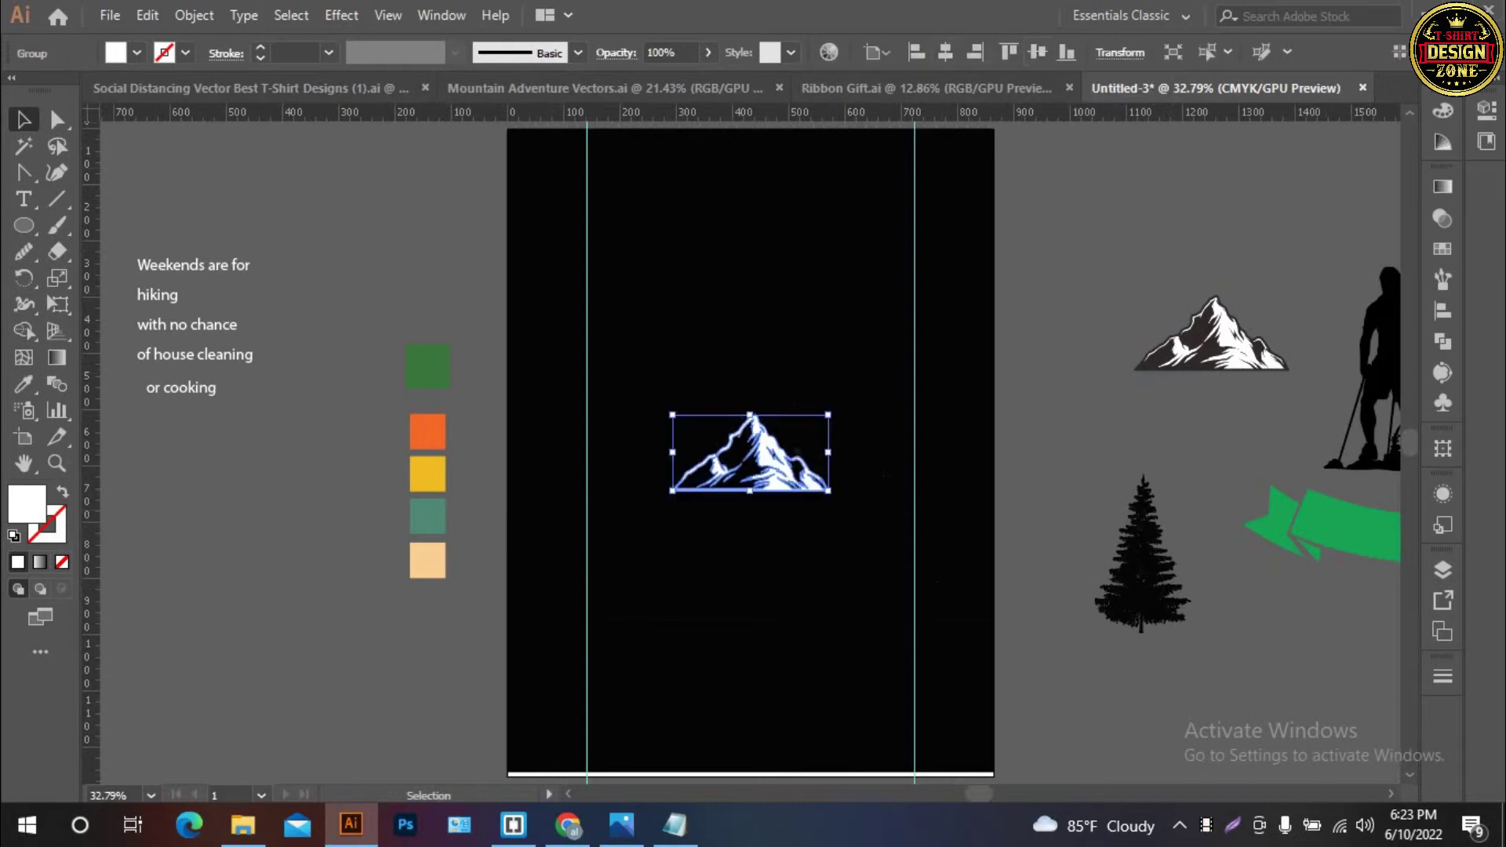
left_click(879, 314)
left_click(785, 459)
Scale the mountain up to about 449 px wide and nudge it slightly higher
left_click_drag(828, 491, 877, 514)
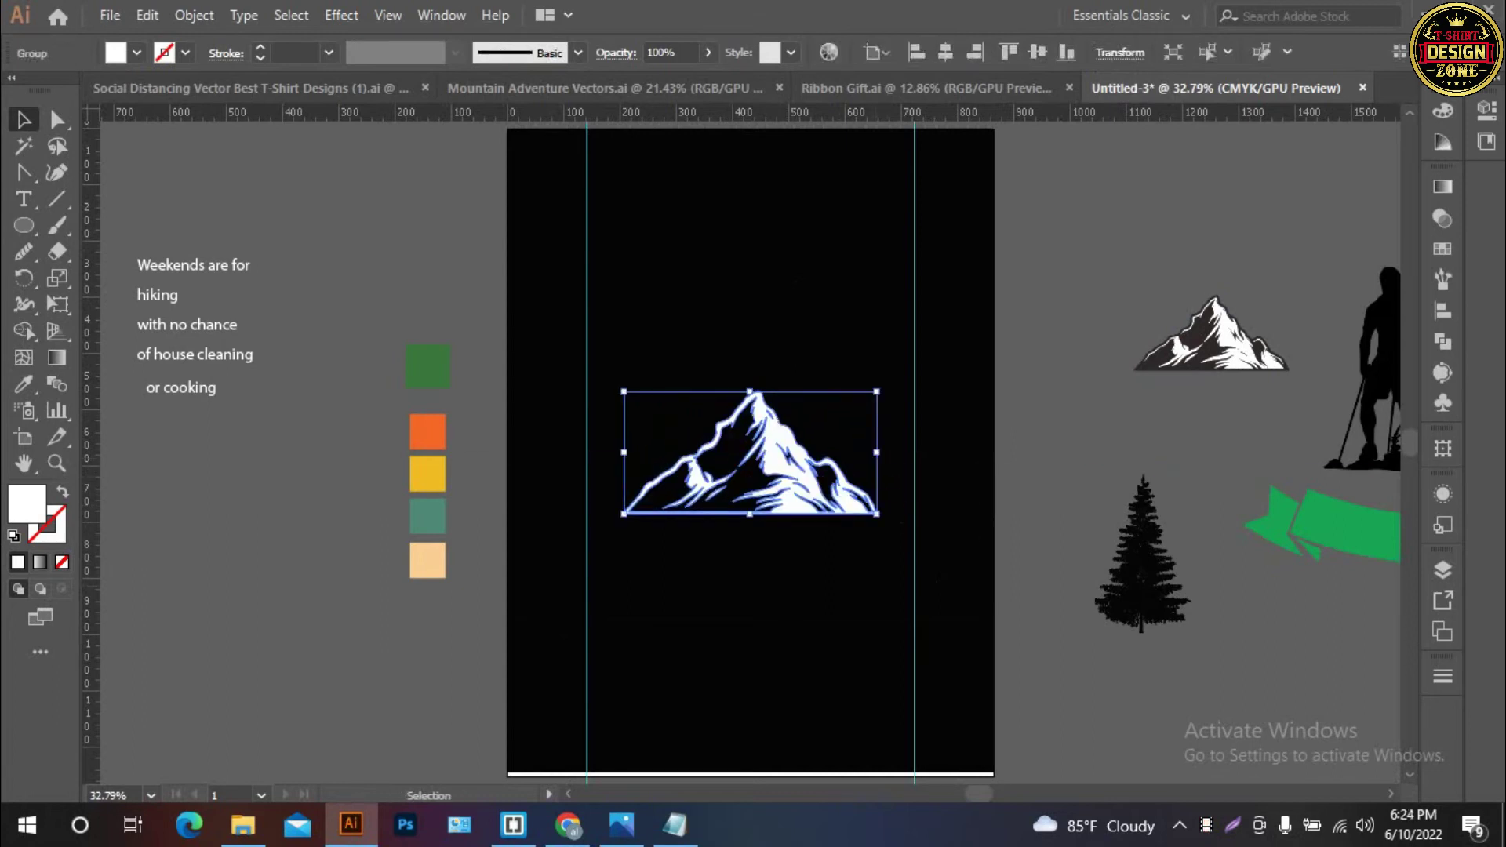
key("ctrl+shift+a")
scroll(717, 420, "down", 1)
scroll(717, 420, "down", 1)
left_click_drag(765, 427, 769, 415)
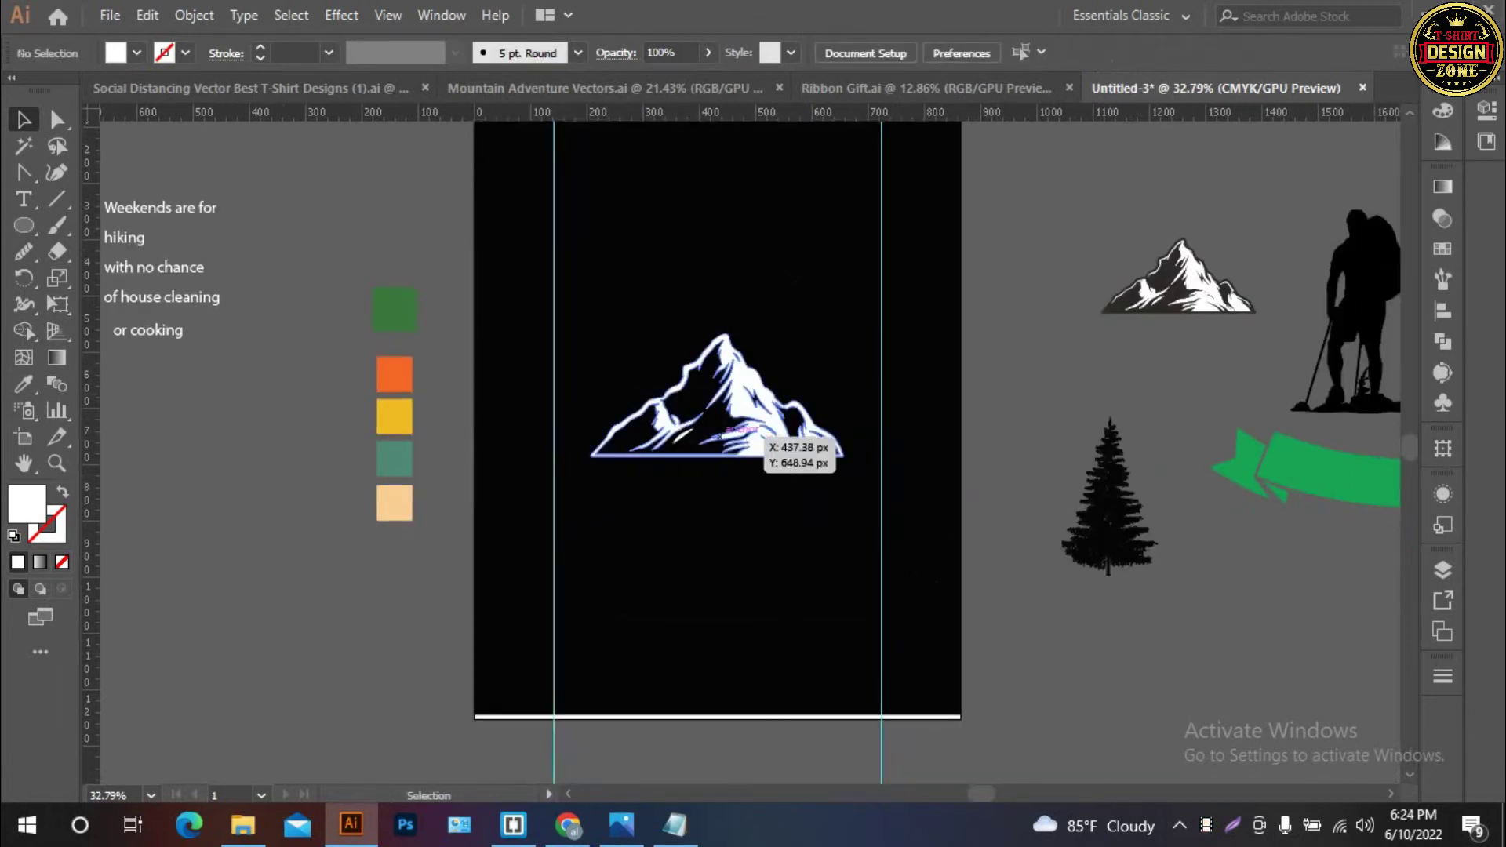
key("ctrl+shift+a")
scroll(711, 445, "up", 2)
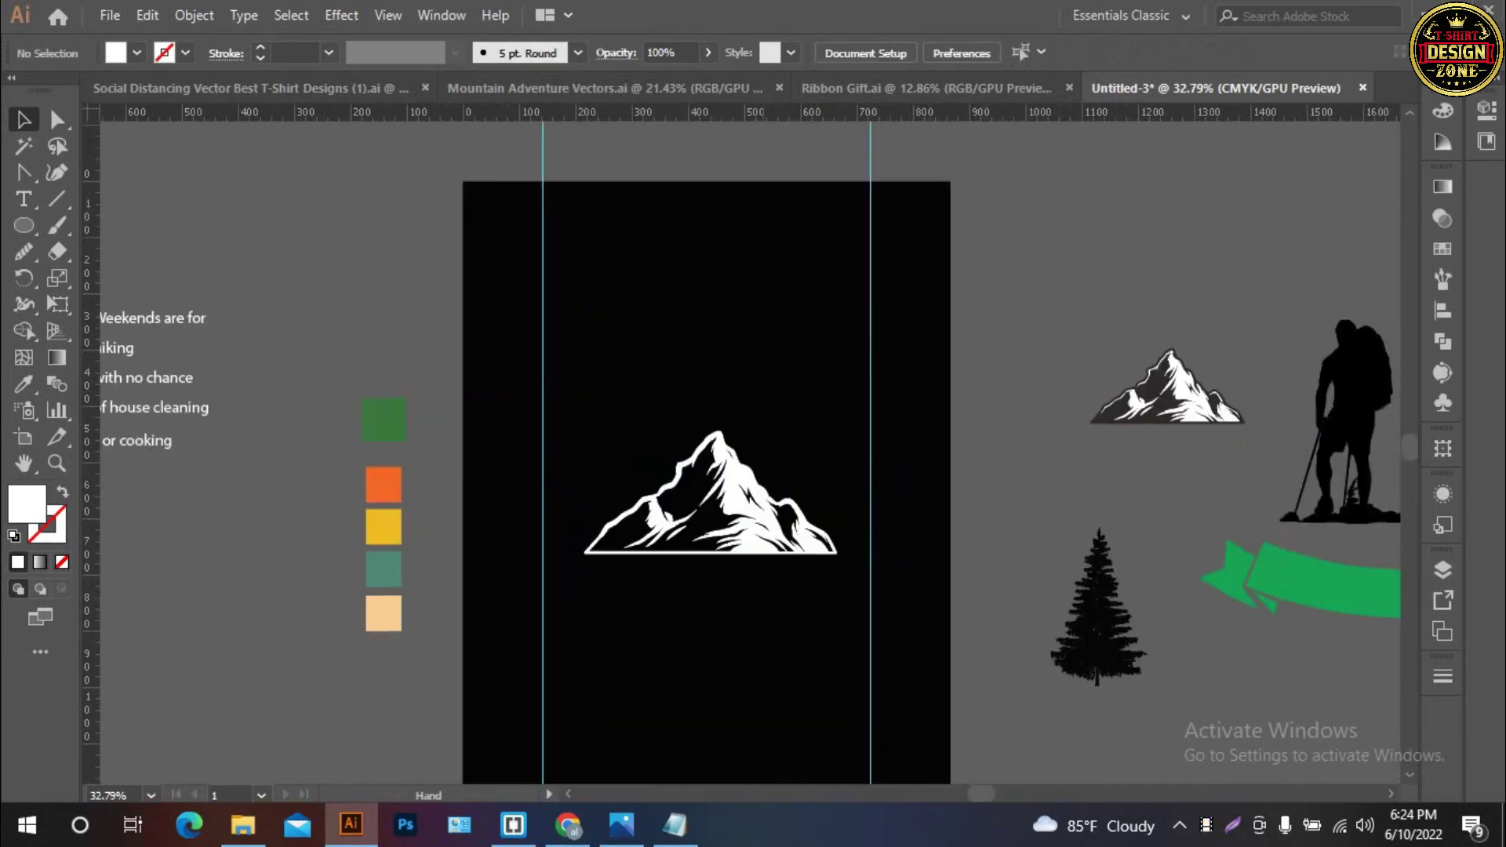
Draw a horizontal line across the top of the artboard
left_click(56, 198)
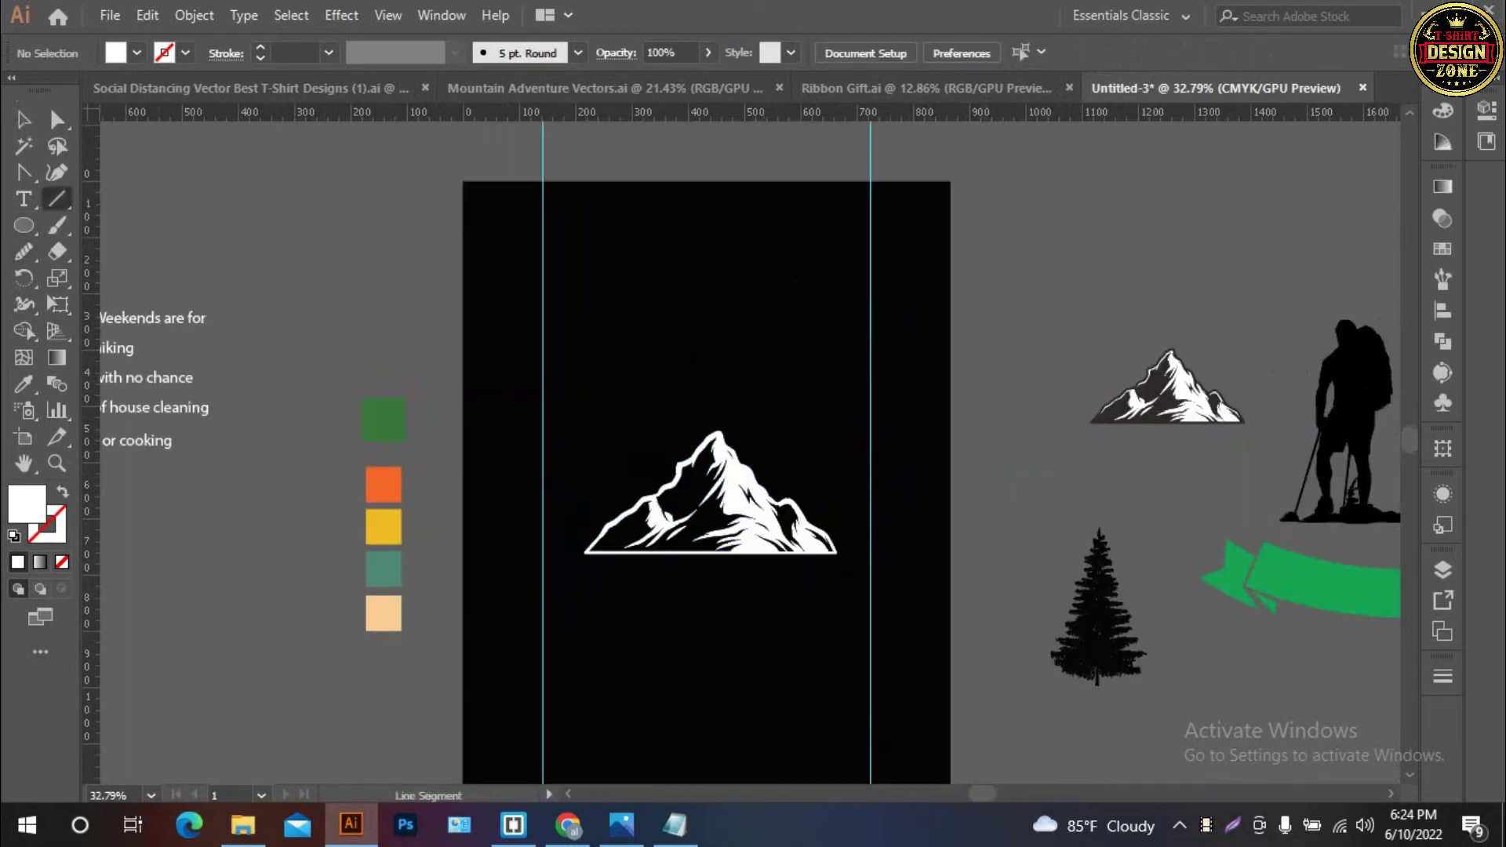
left_click(545, 188)
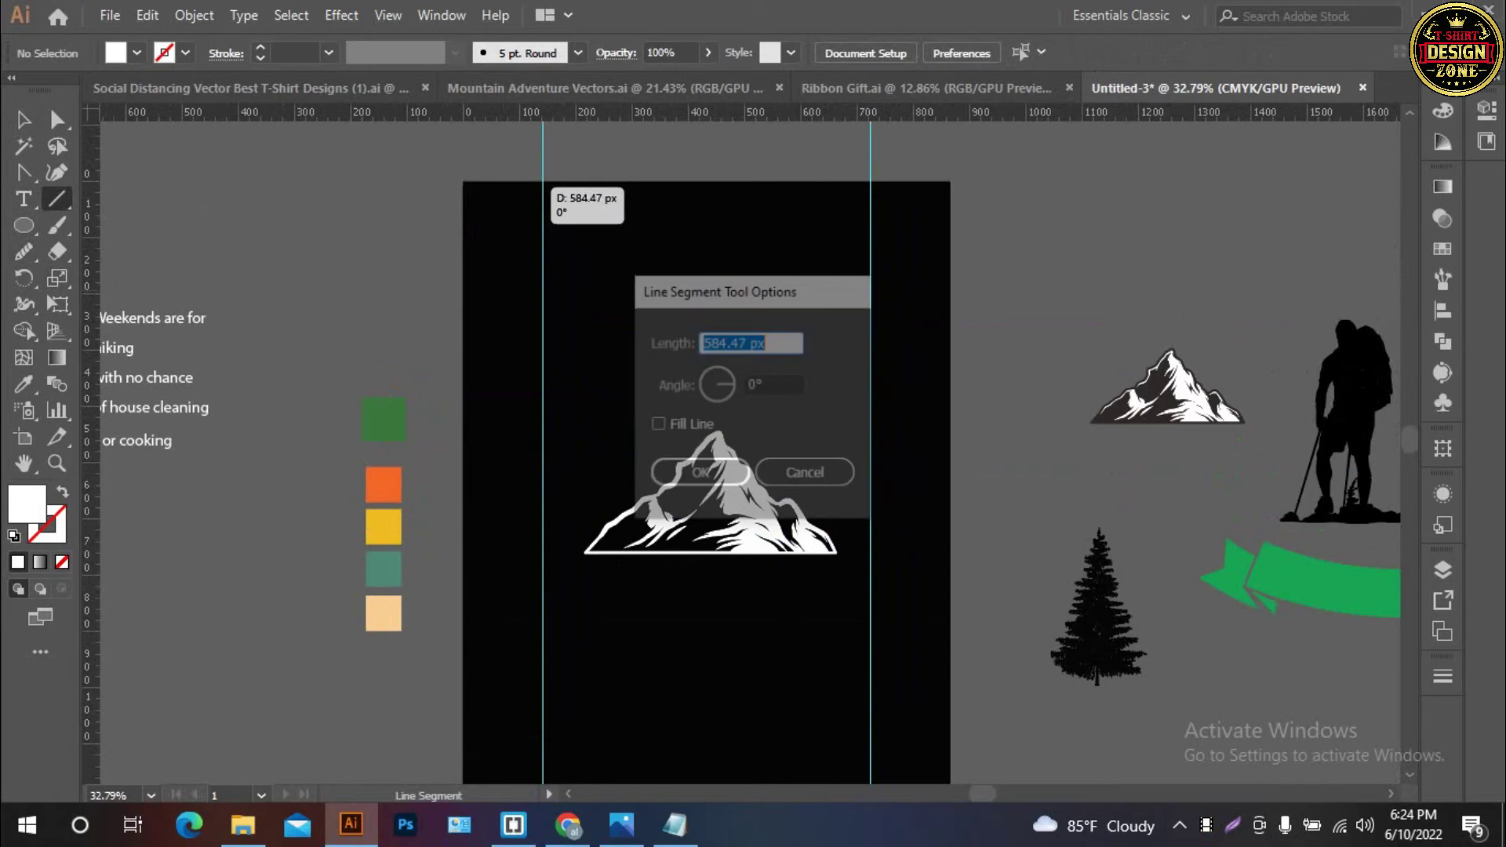
key("Escape")
left_click_drag(499, 206, 981, 205)
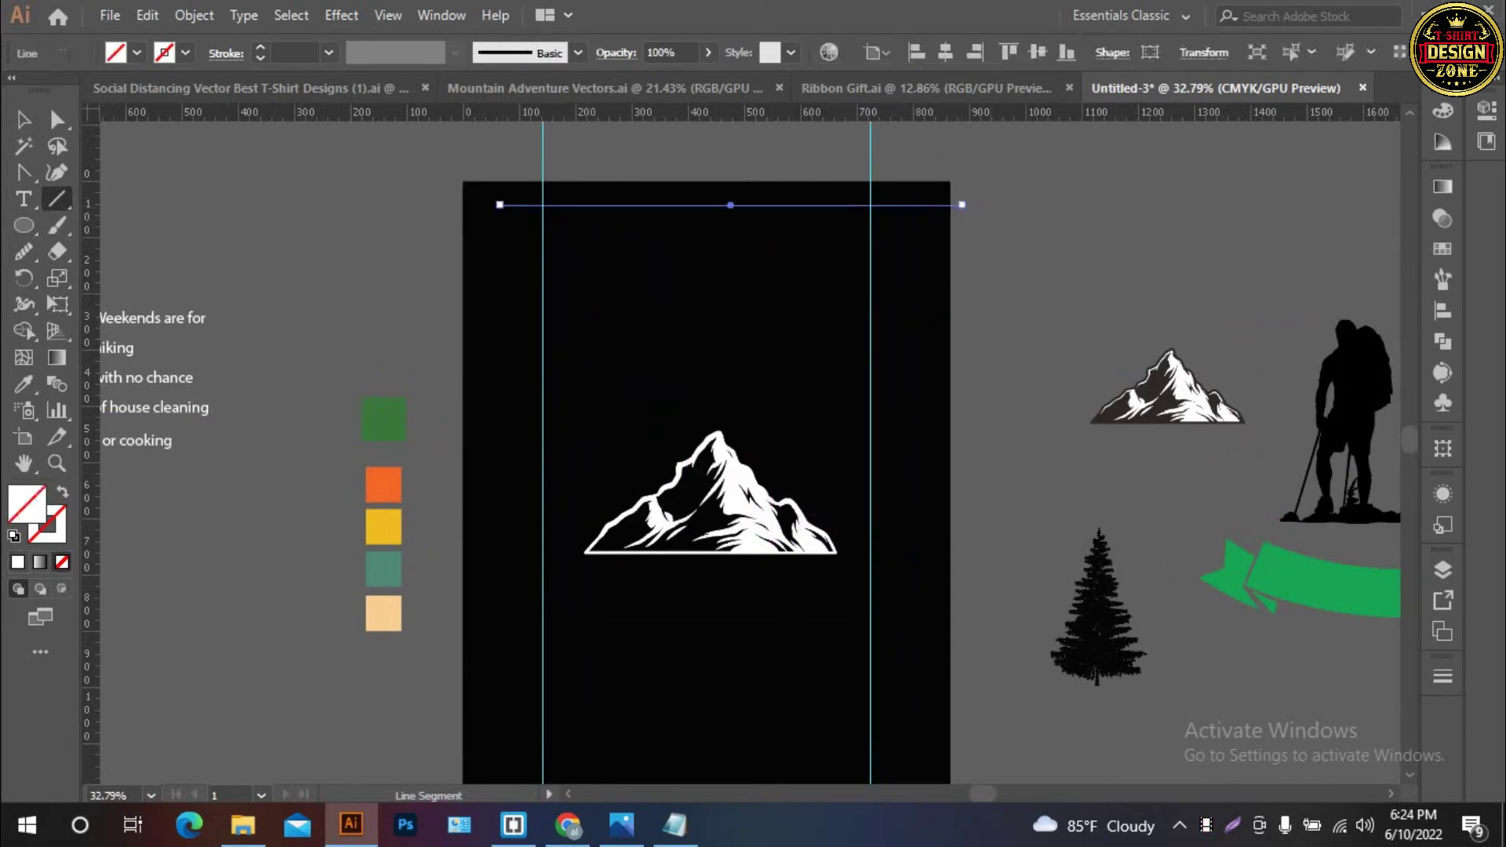
left_click(23, 120)
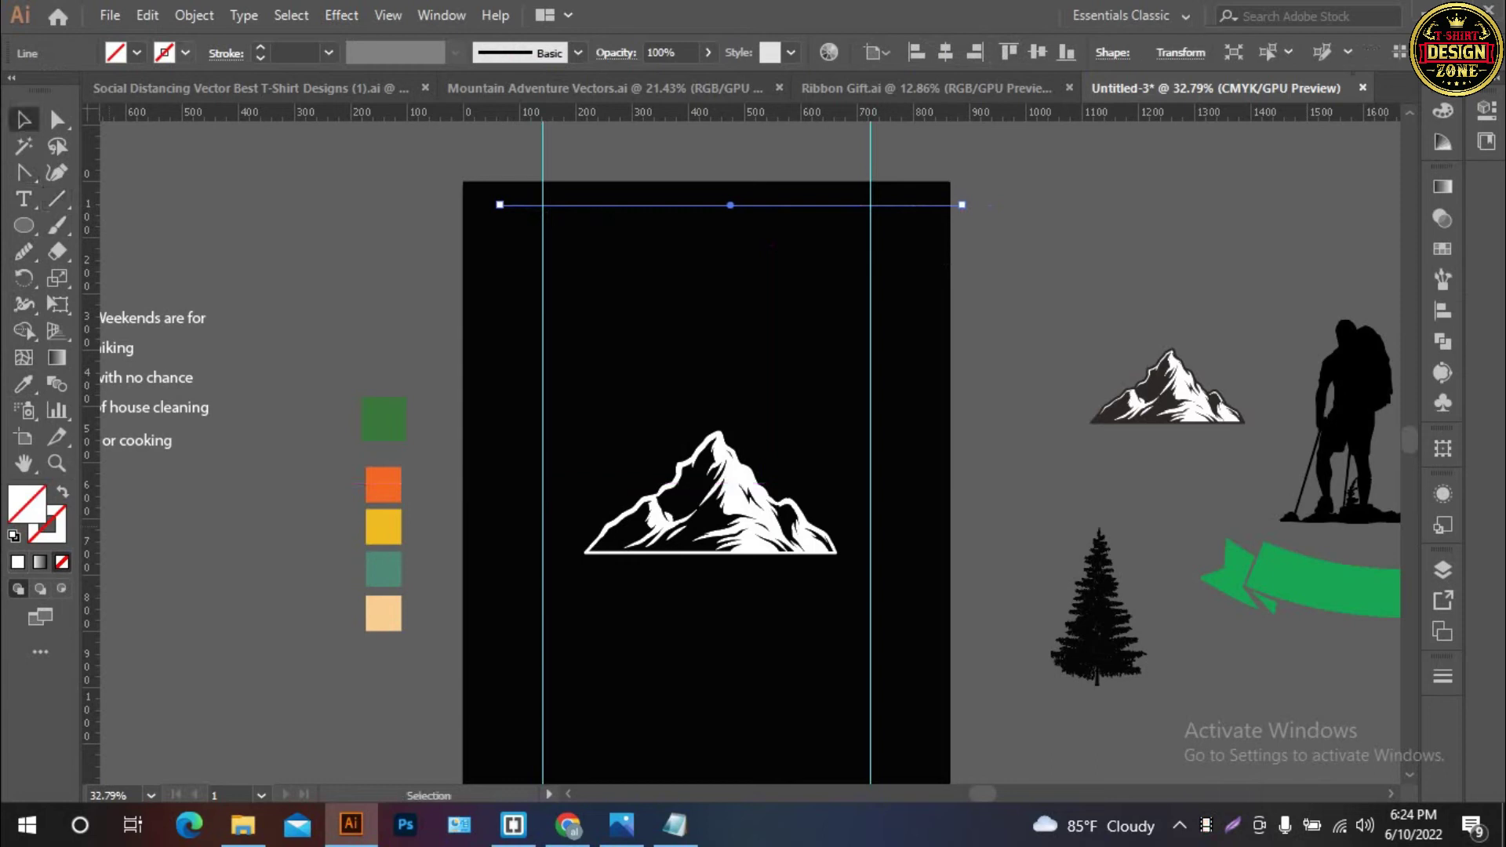
Stroke the line white, Alt-drag a parallel copy below it, and select both lines
left_click(185, 53)
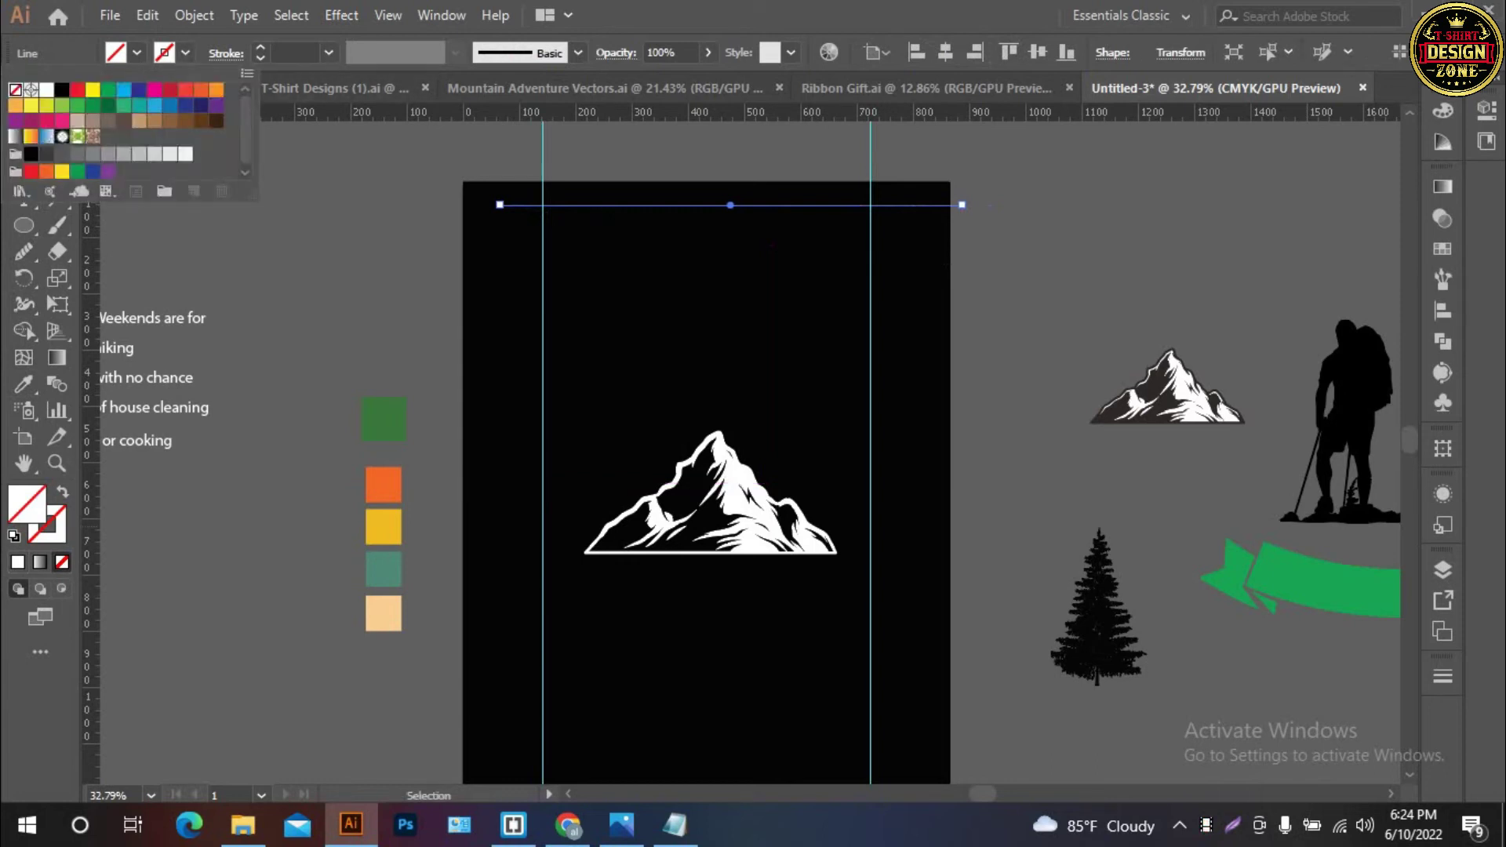
left_click(46, 89)
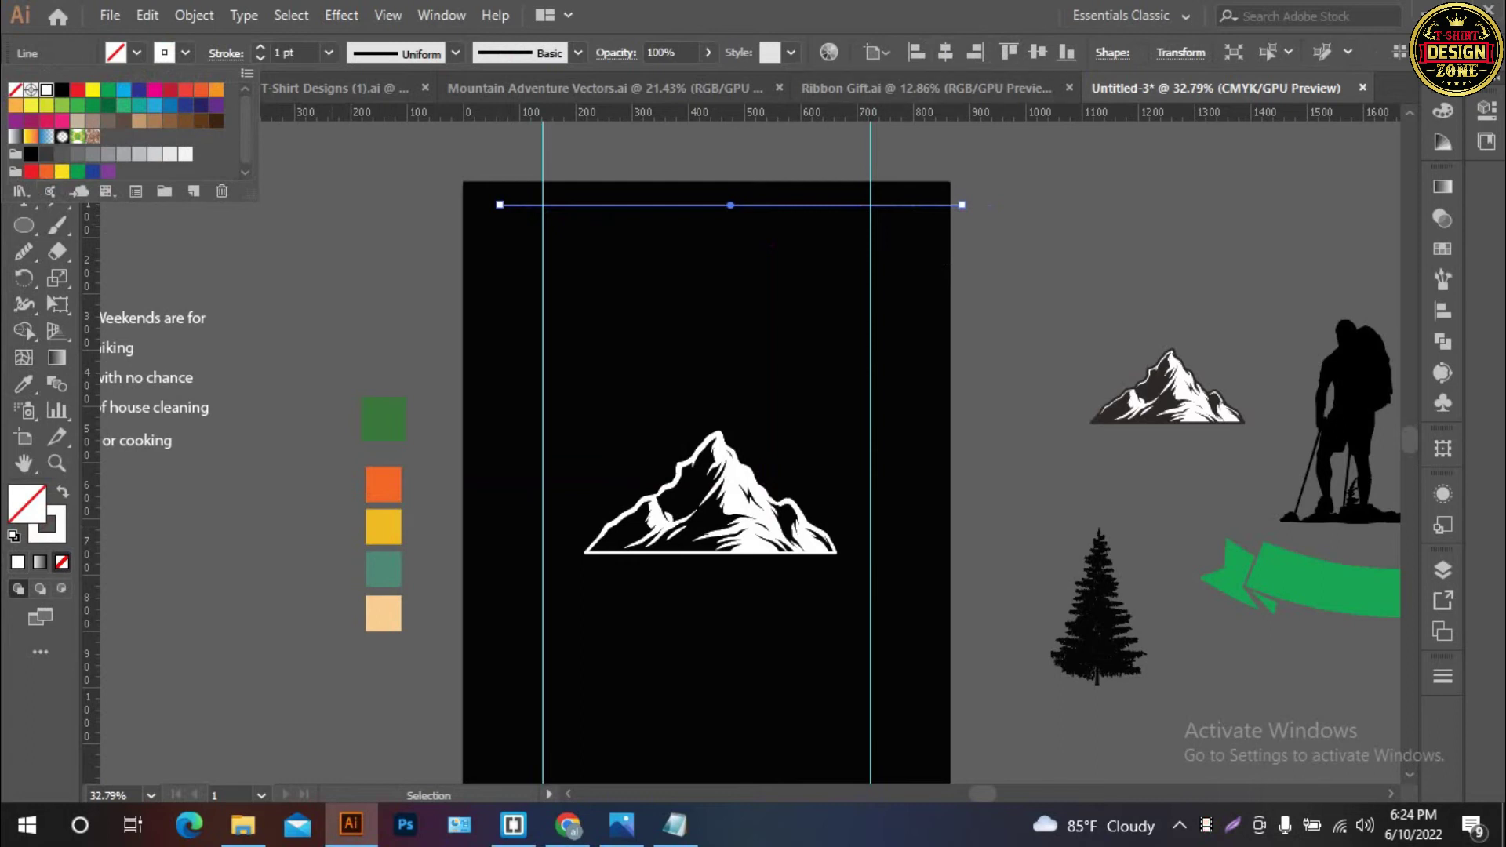
key("Escape")
mouse_move(835, 204)
left_mouse_down()
mouse_move(835, 354)
mouse_move(840, 306)
left_mouse_up()
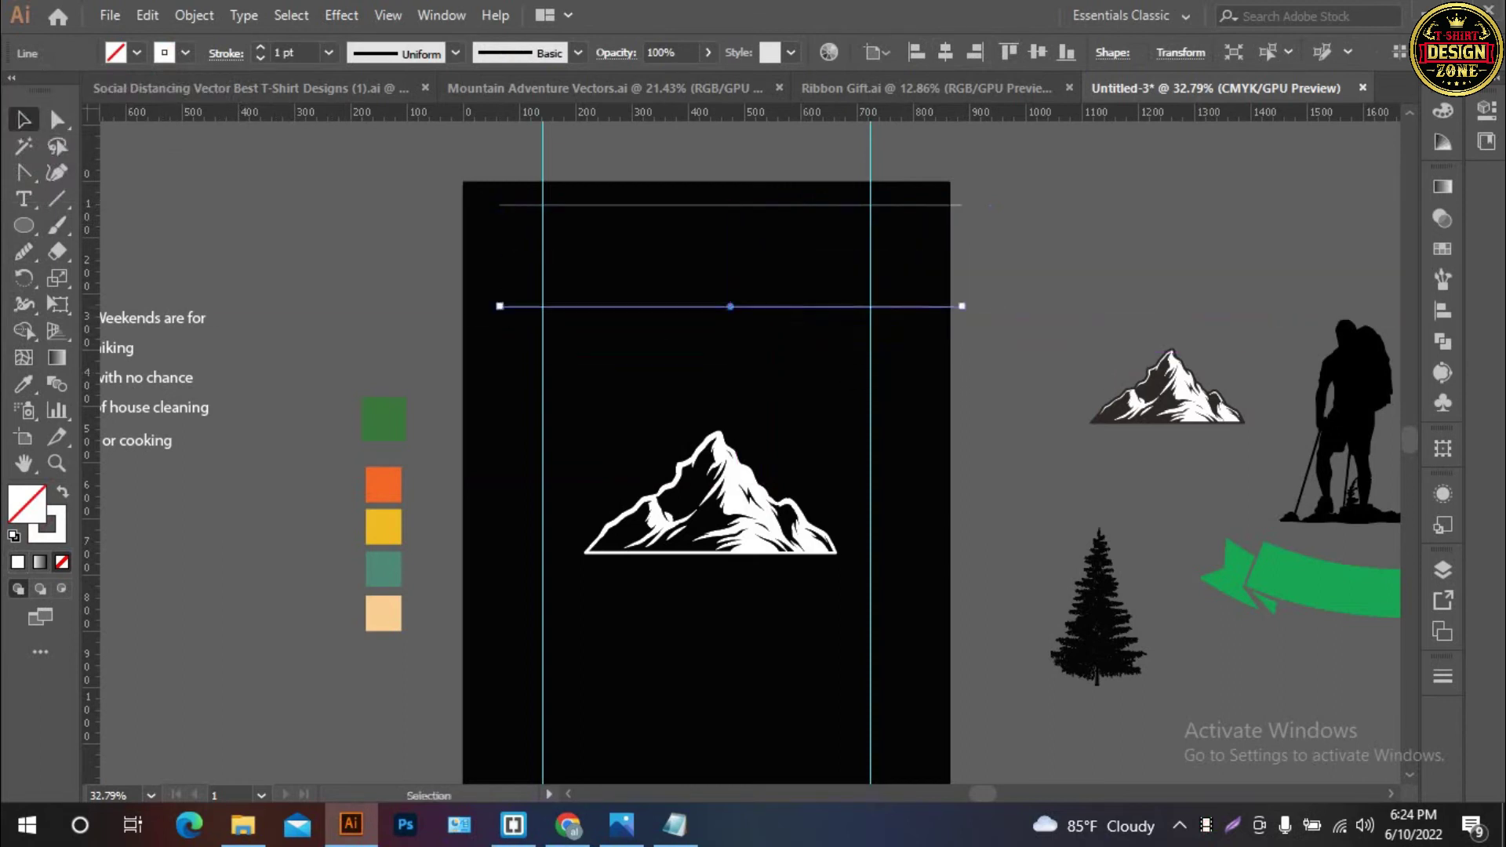
left_click_drag(980, 181, 482, 321)
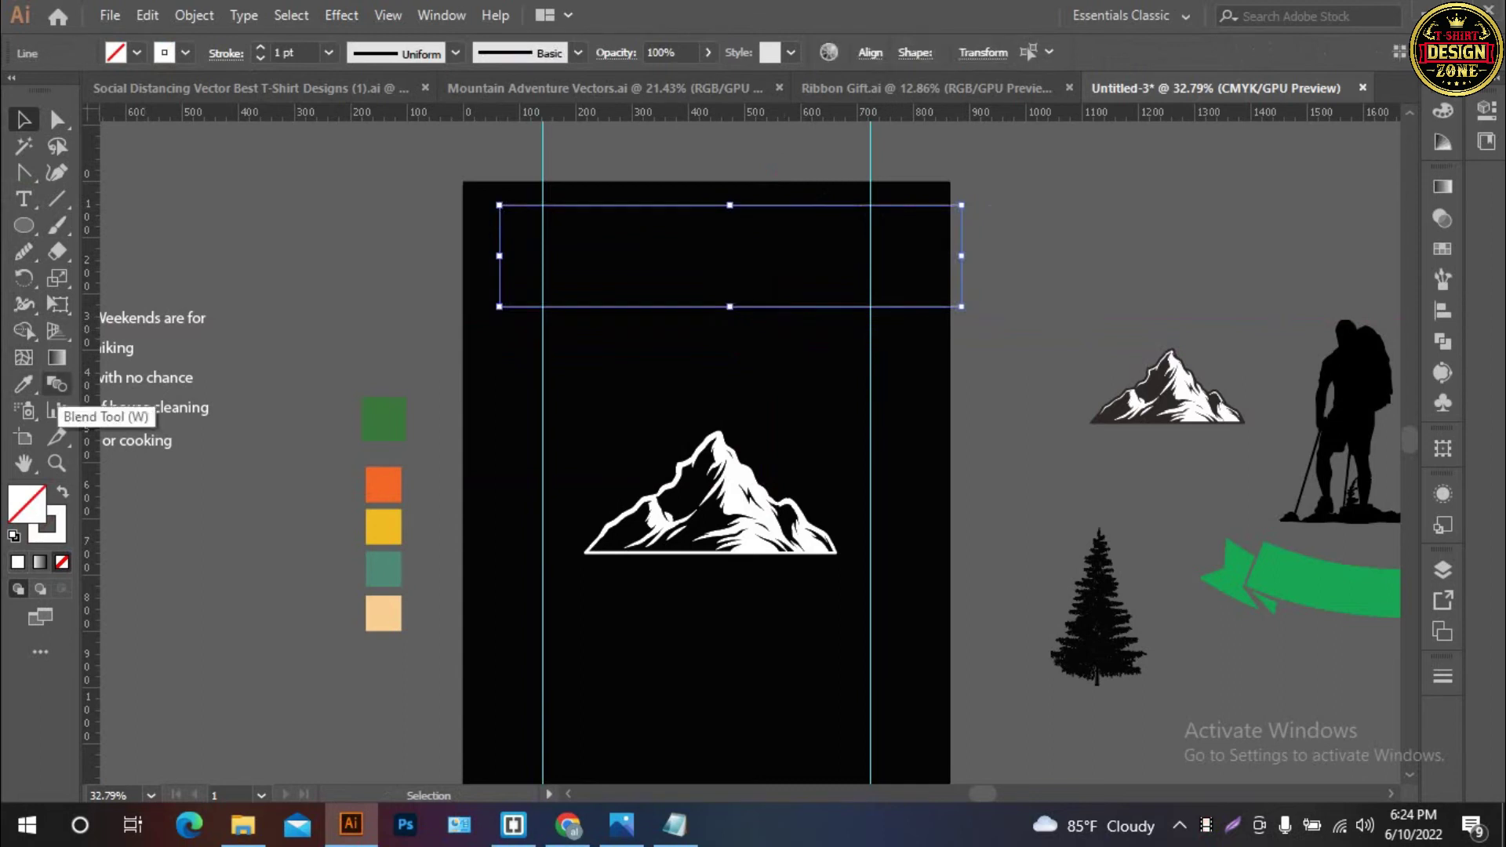
Blend the two white lines with Ctrl+Alt+B, zoom in, and bring up Blend Options
left_click(57, 384)
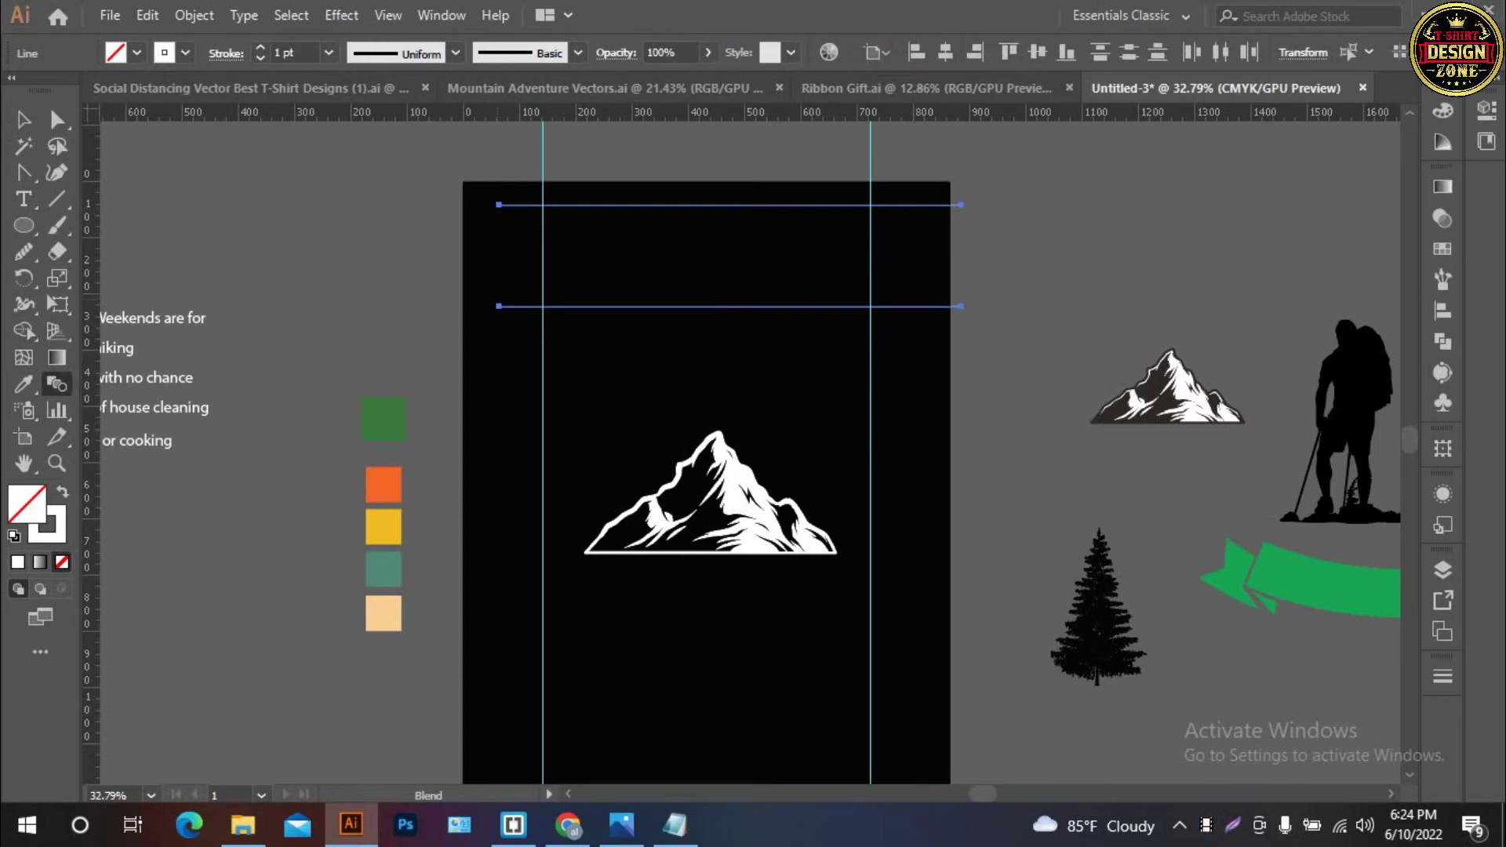
key("ctrl+alt+b")
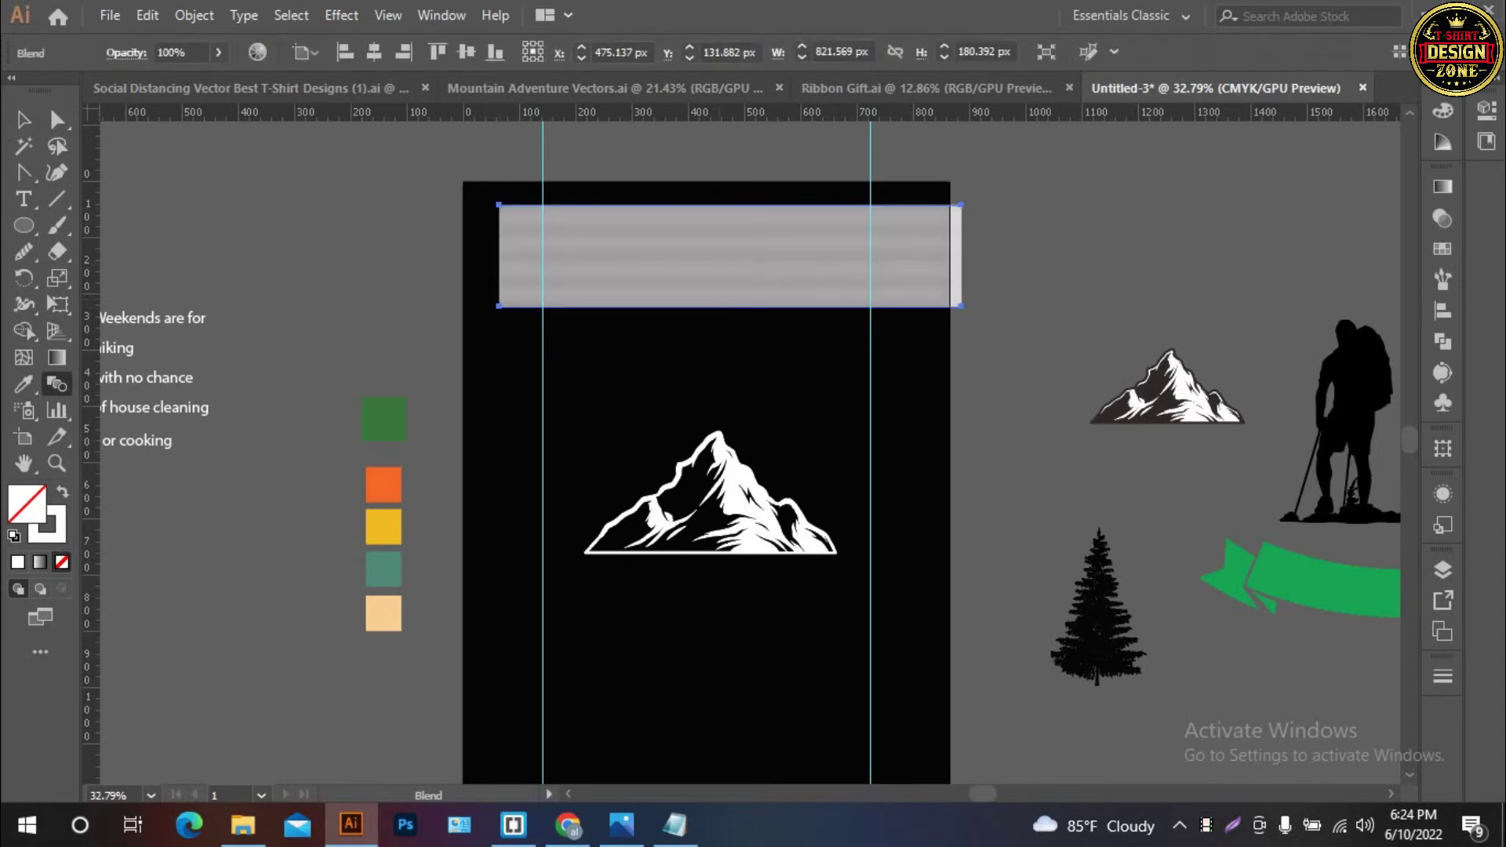
key("ctrl+plus")
key("ctrl+plus")
key("ctrl+plus")
key("ctrl+plus")
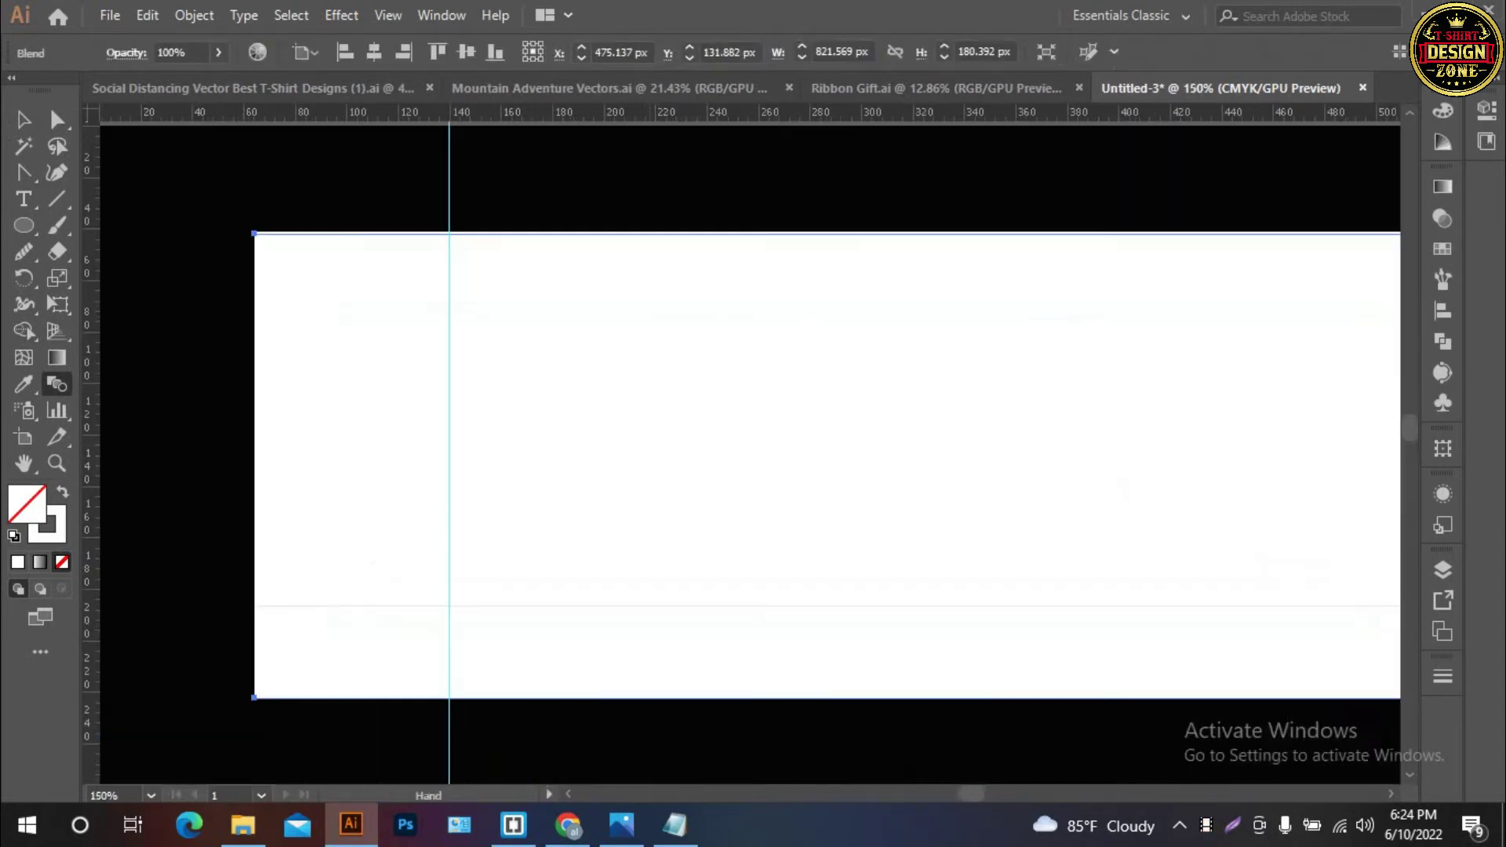
mouse_move(784, 439)
left_mouse_down()
mouse_move(804, 391)
mouse_move(987, 406)
mouse_move(970, 417)
left_mouse_up()
key("Return")
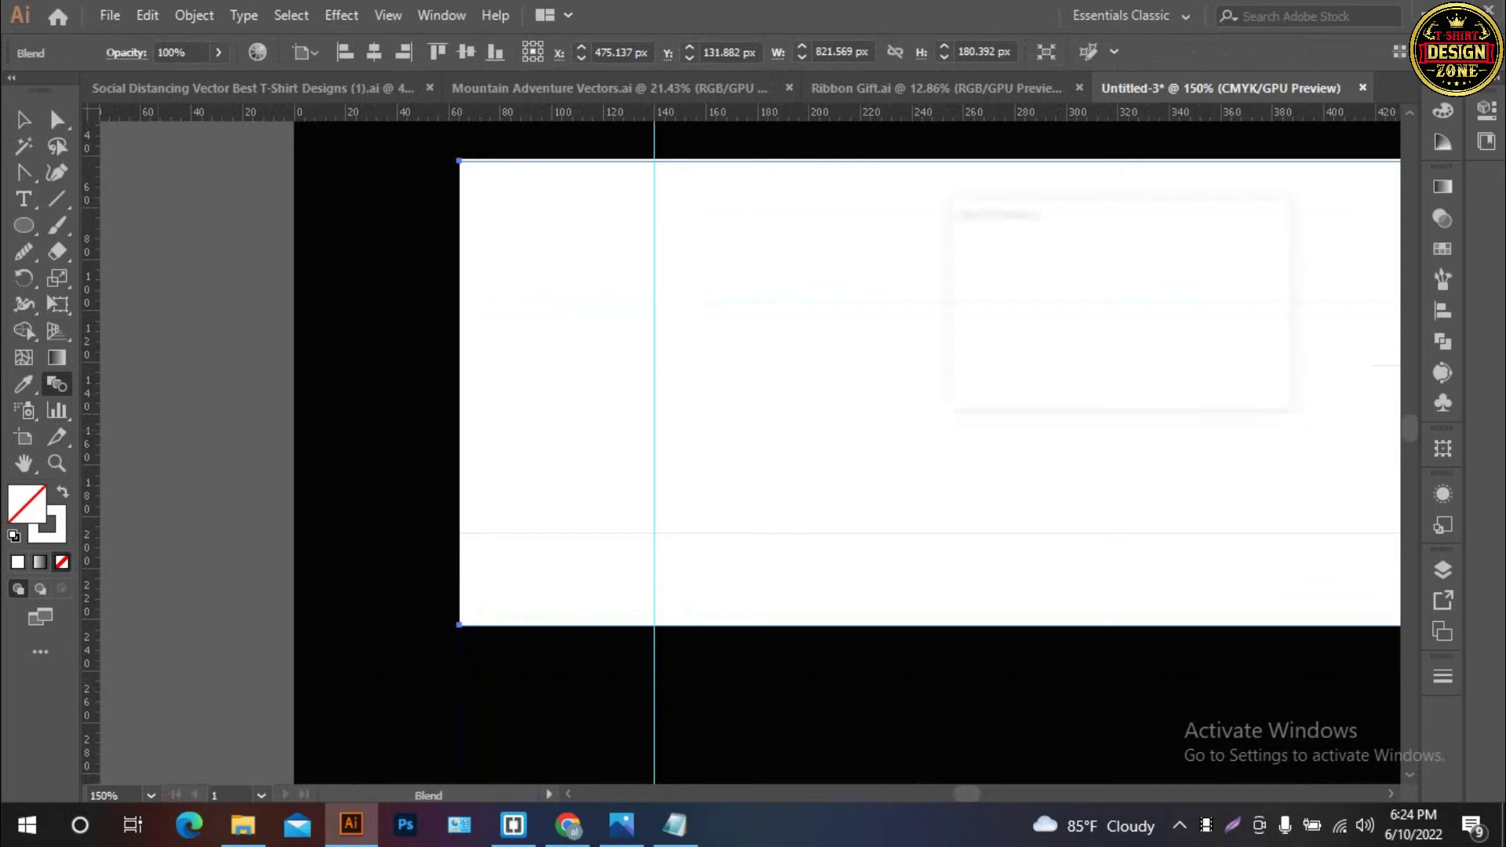
Try a previewed Specified Steps blend of 30, then undo it
key("alt+Down")
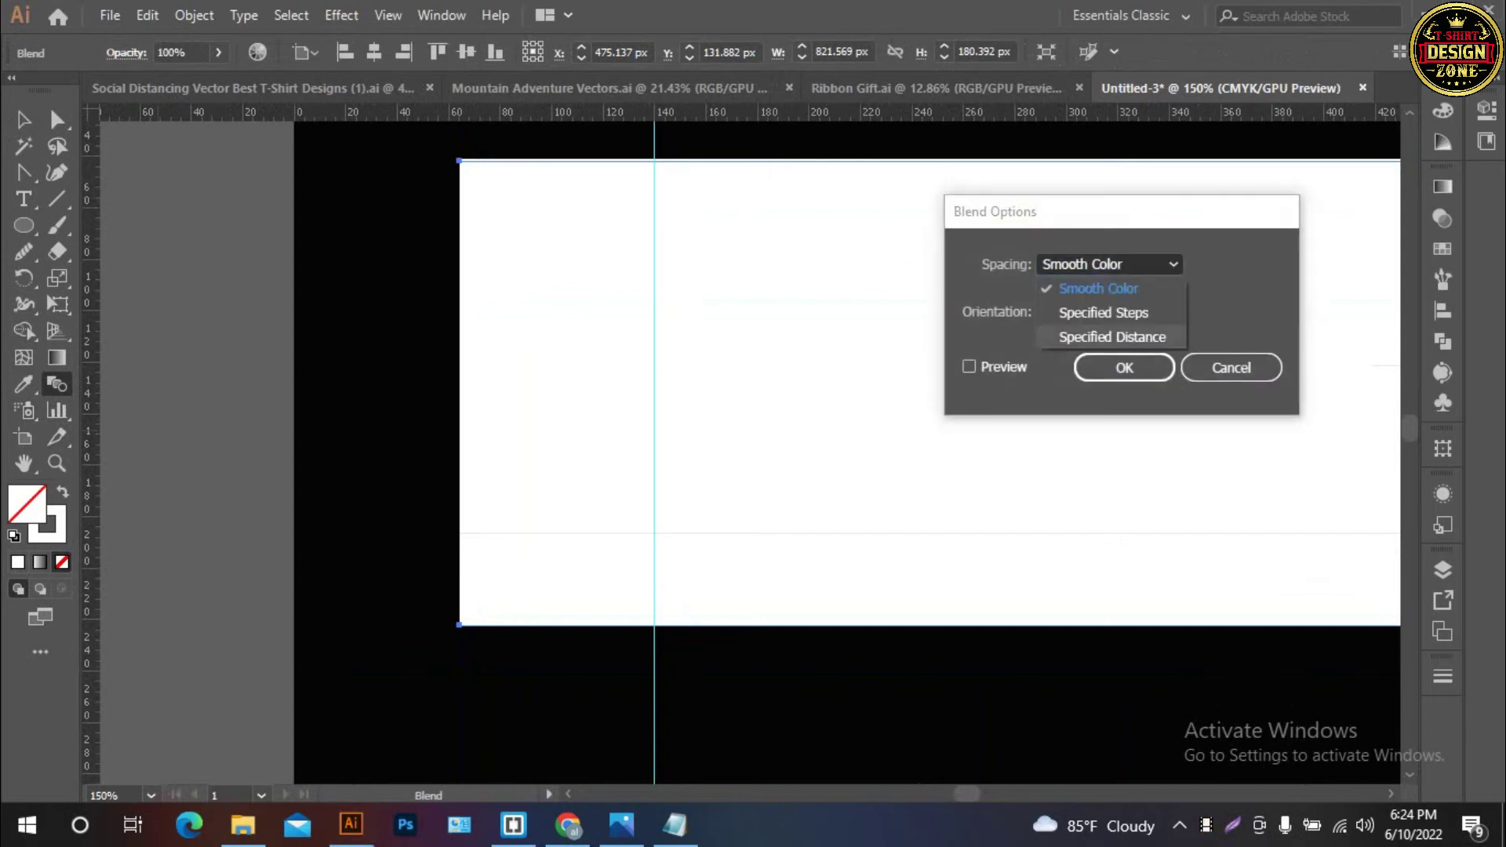
key("Down")
key("Return")
key("alt+p")
type("30")
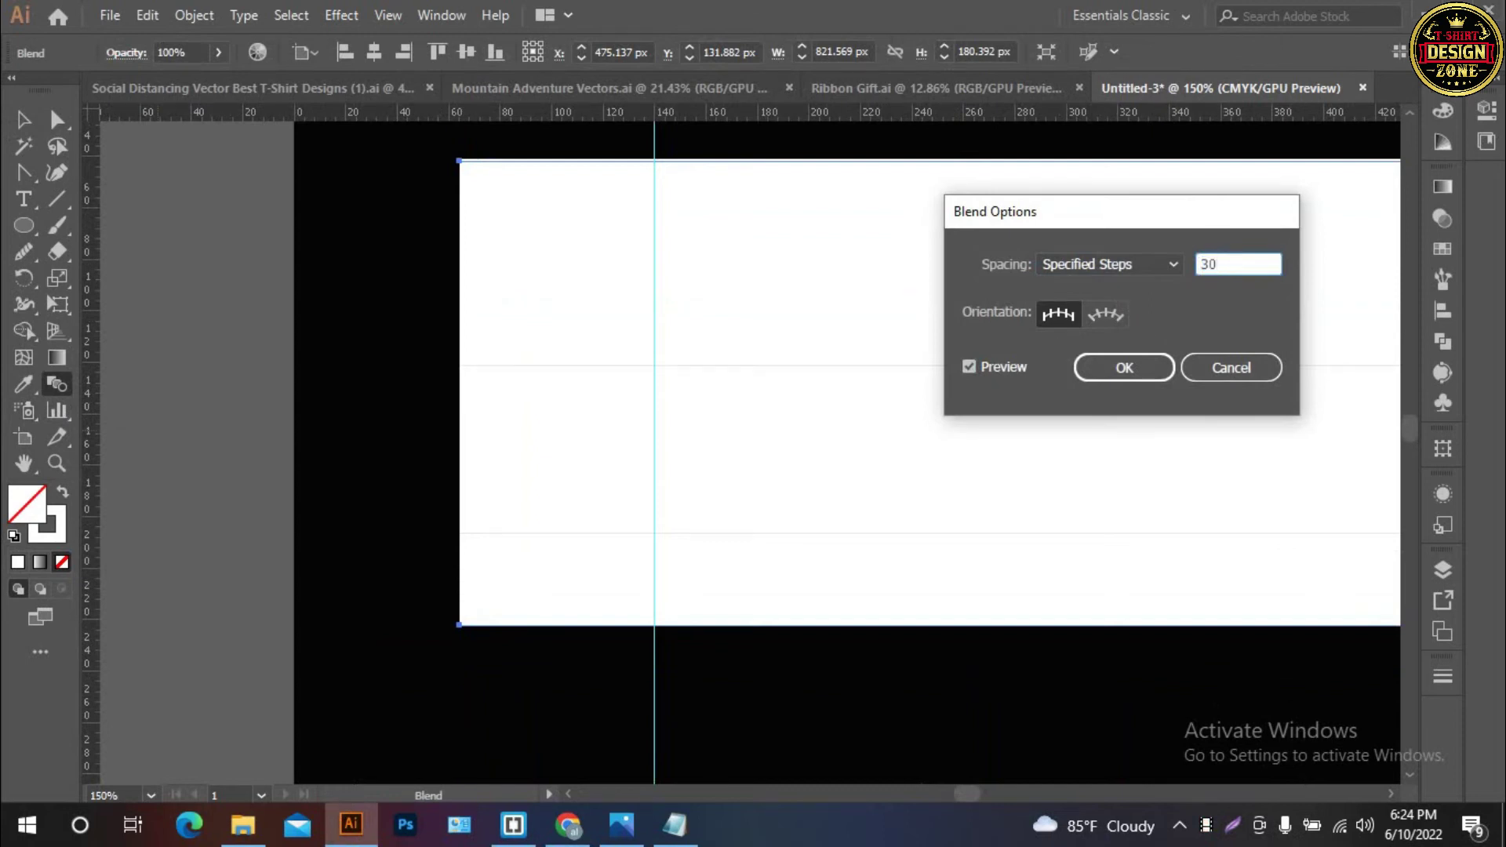
key("Return")
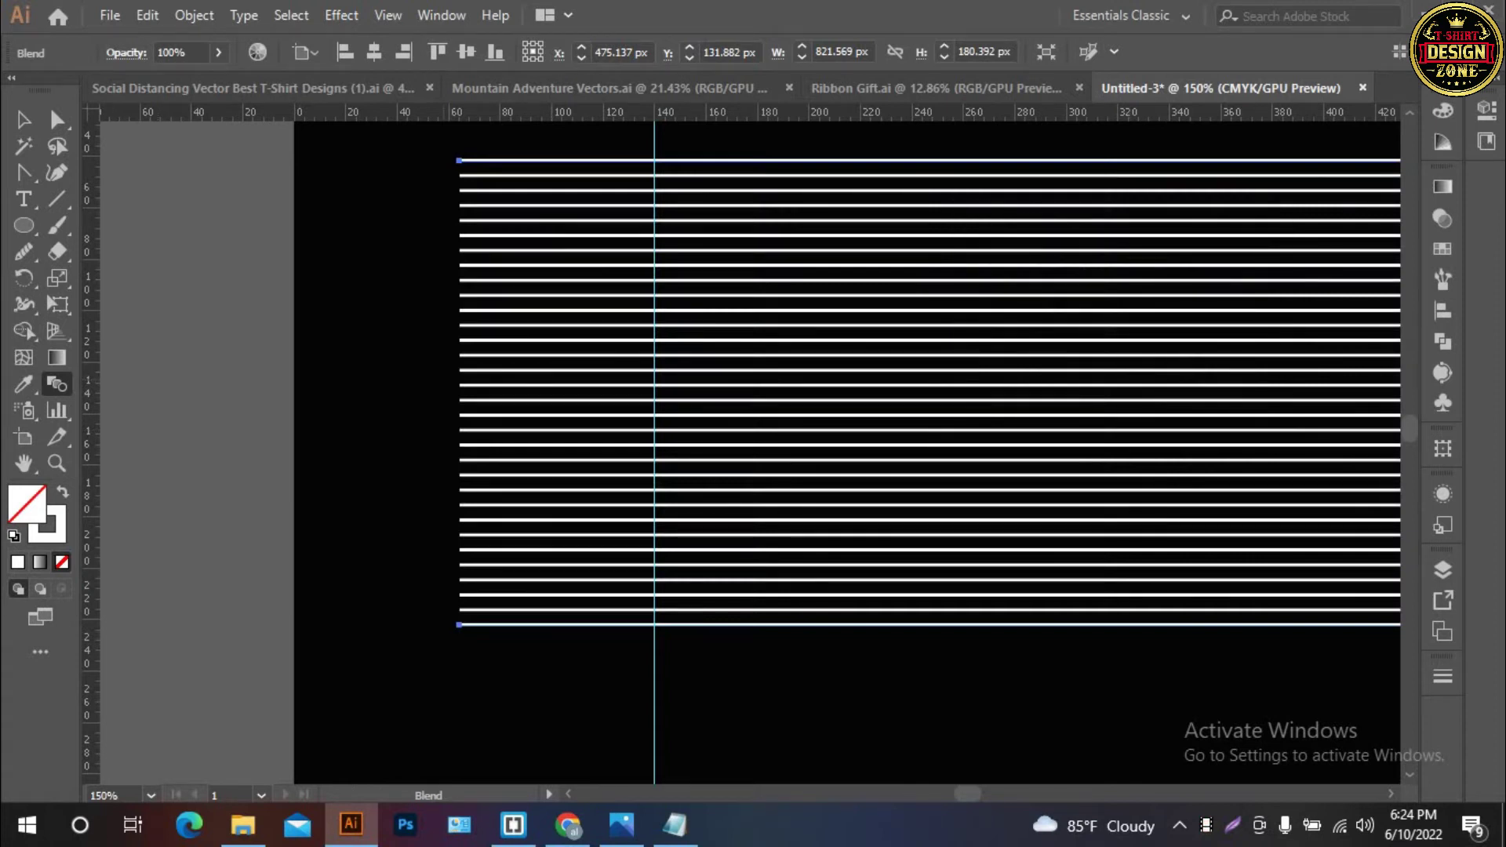
key("ctrl+z")
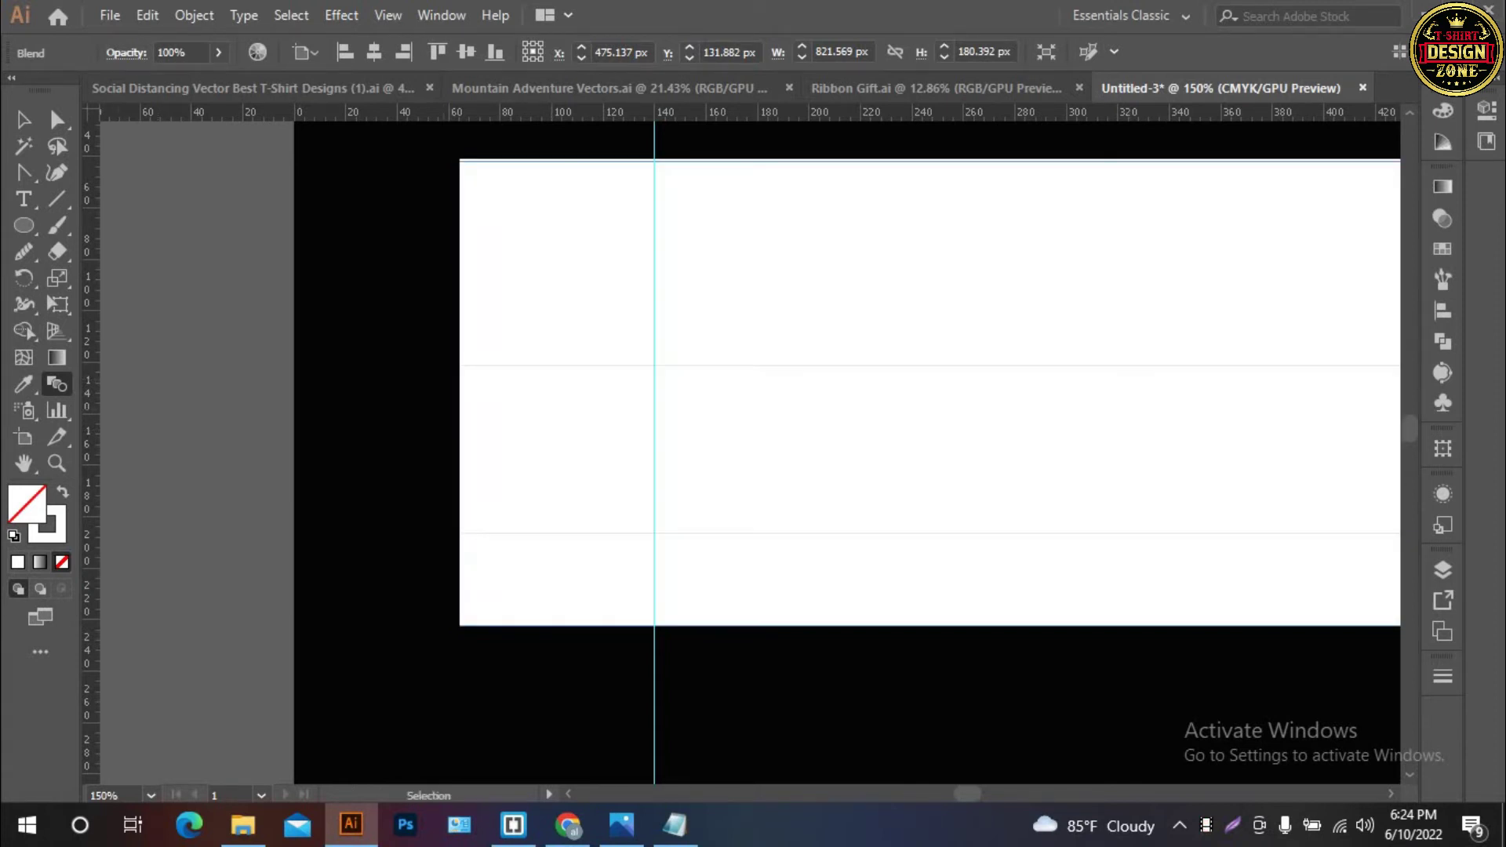
Reapply Specified Steps spacing with preview, set the count to 50 steps, and confirm
key("Return")
key("alt+Down")
key("Down")
key("Return")
key("alt+p")
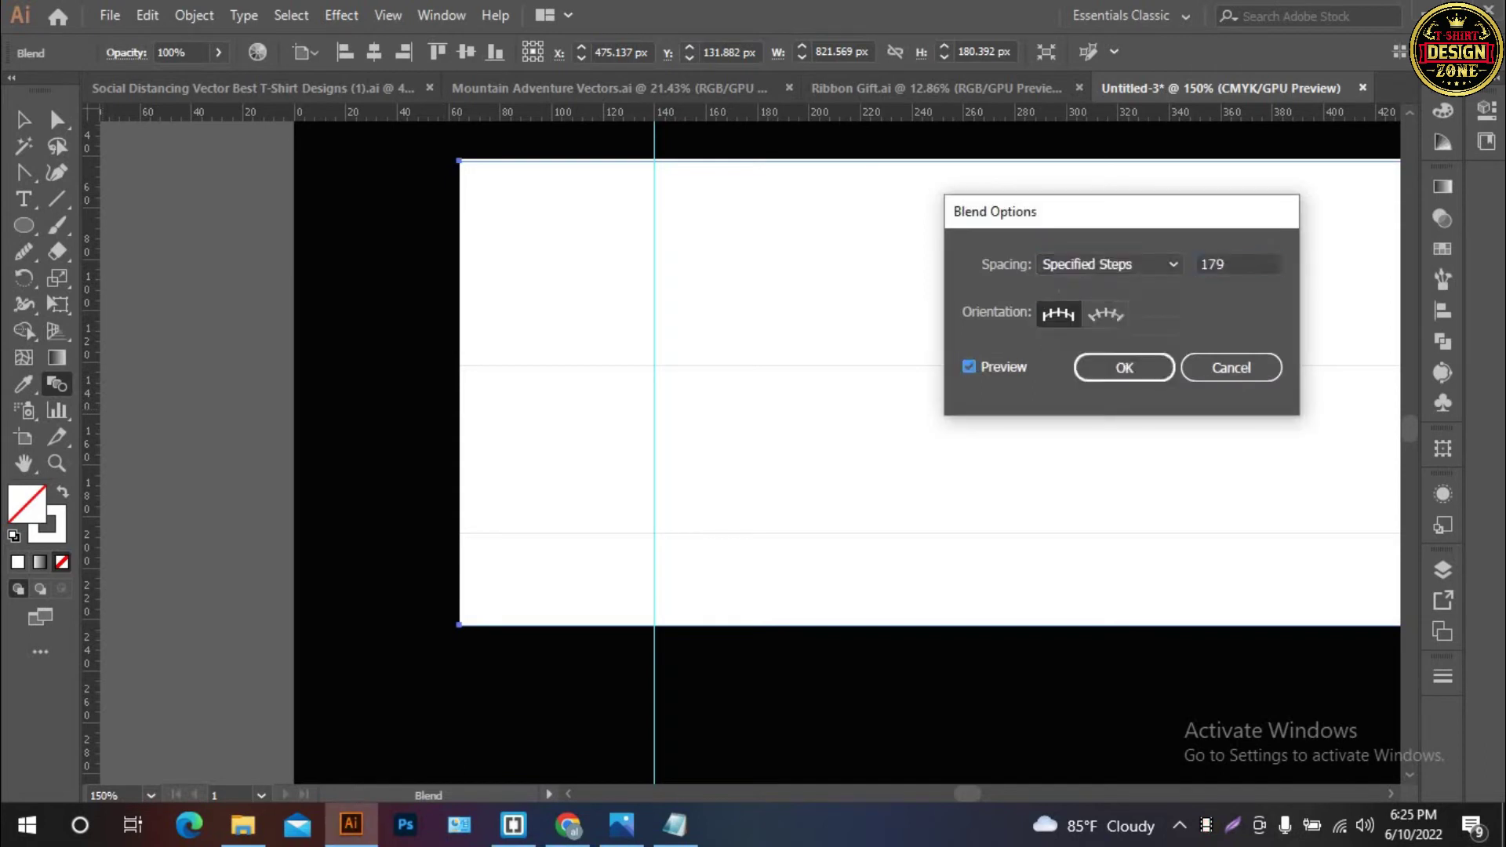
type("30")
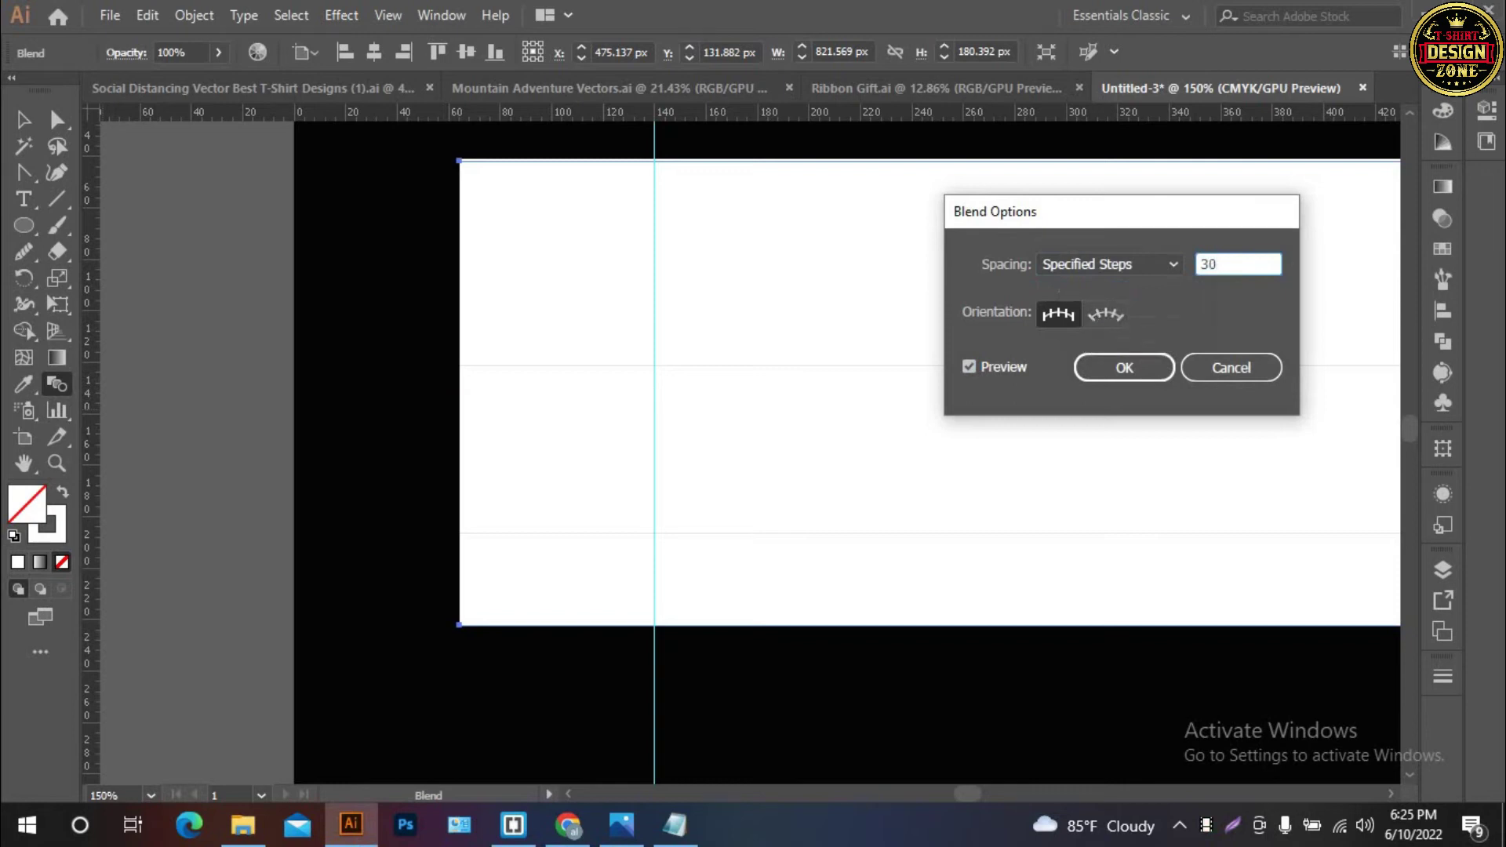
key("Up")
key("Up")
key("Up")
key("Up")
key("Up")
key("Up")
key("Up")
key("Up")
key("Up")
key("Up")
key("Up")
key("Up")
key("Up")
key("Up")
key("Up")
key("Up")
key("Up")
key("Up")
key("Up")
key("Up")
key("Up")
key("Down")
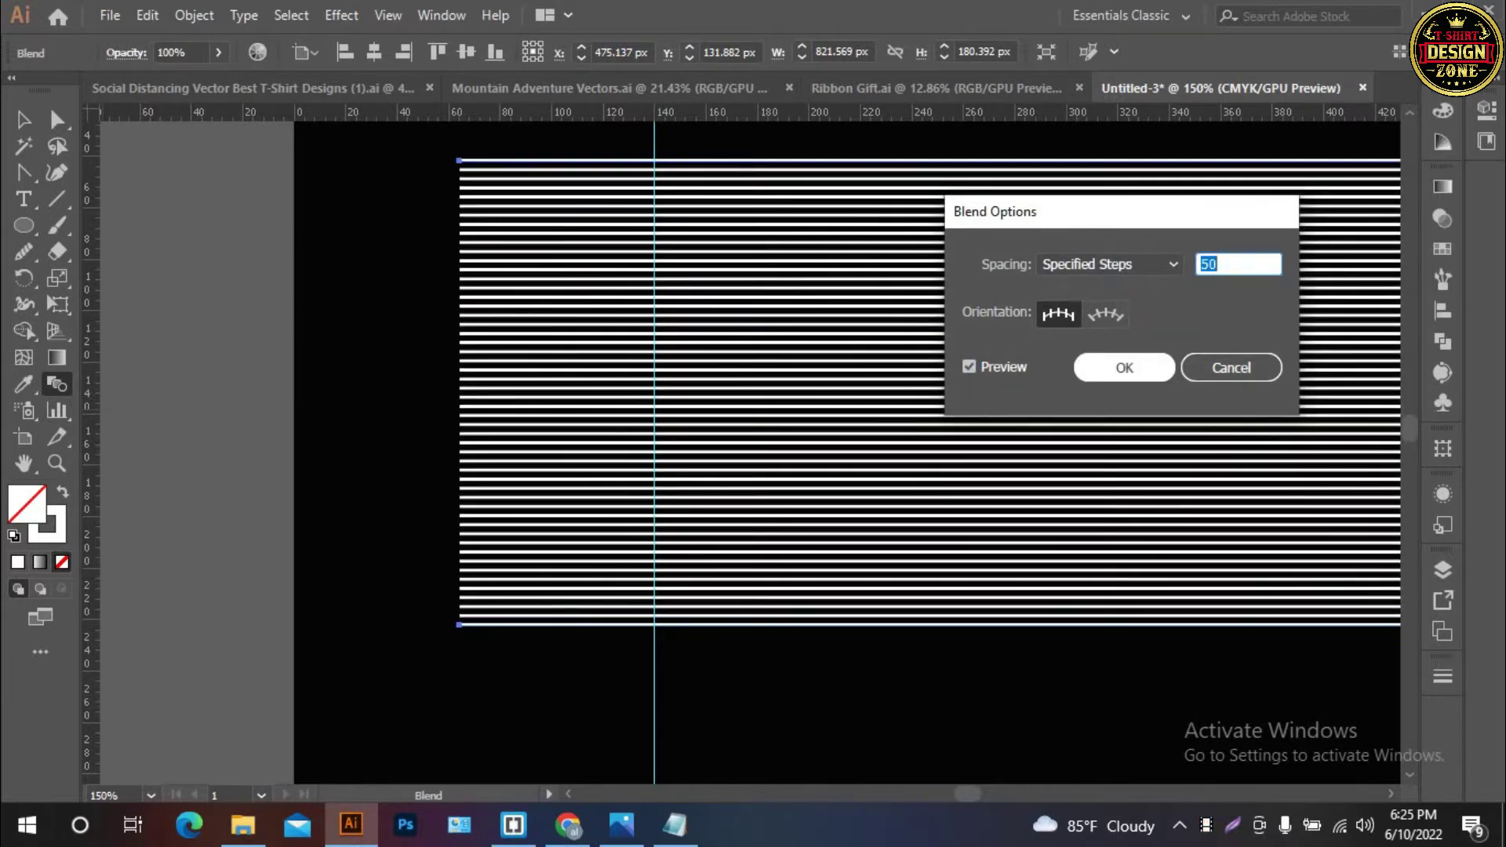
left_click(1124, 367)
left_click(194, 15)
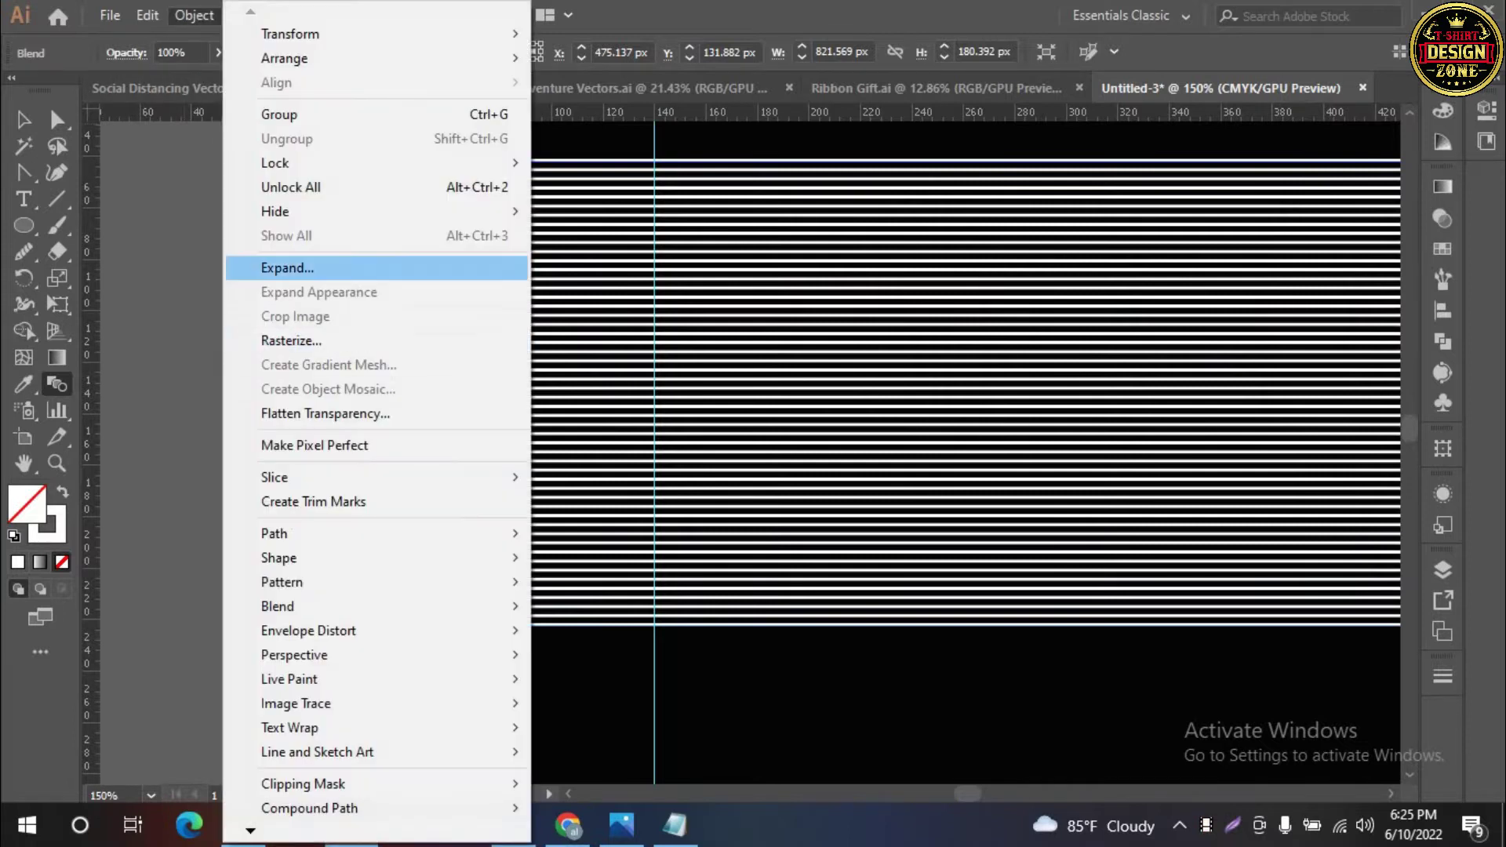
Expand the blend, expand again with Fill and Stroke checked, then fit the artboard in view
left_click(287, 267)
left_click(702, 538)
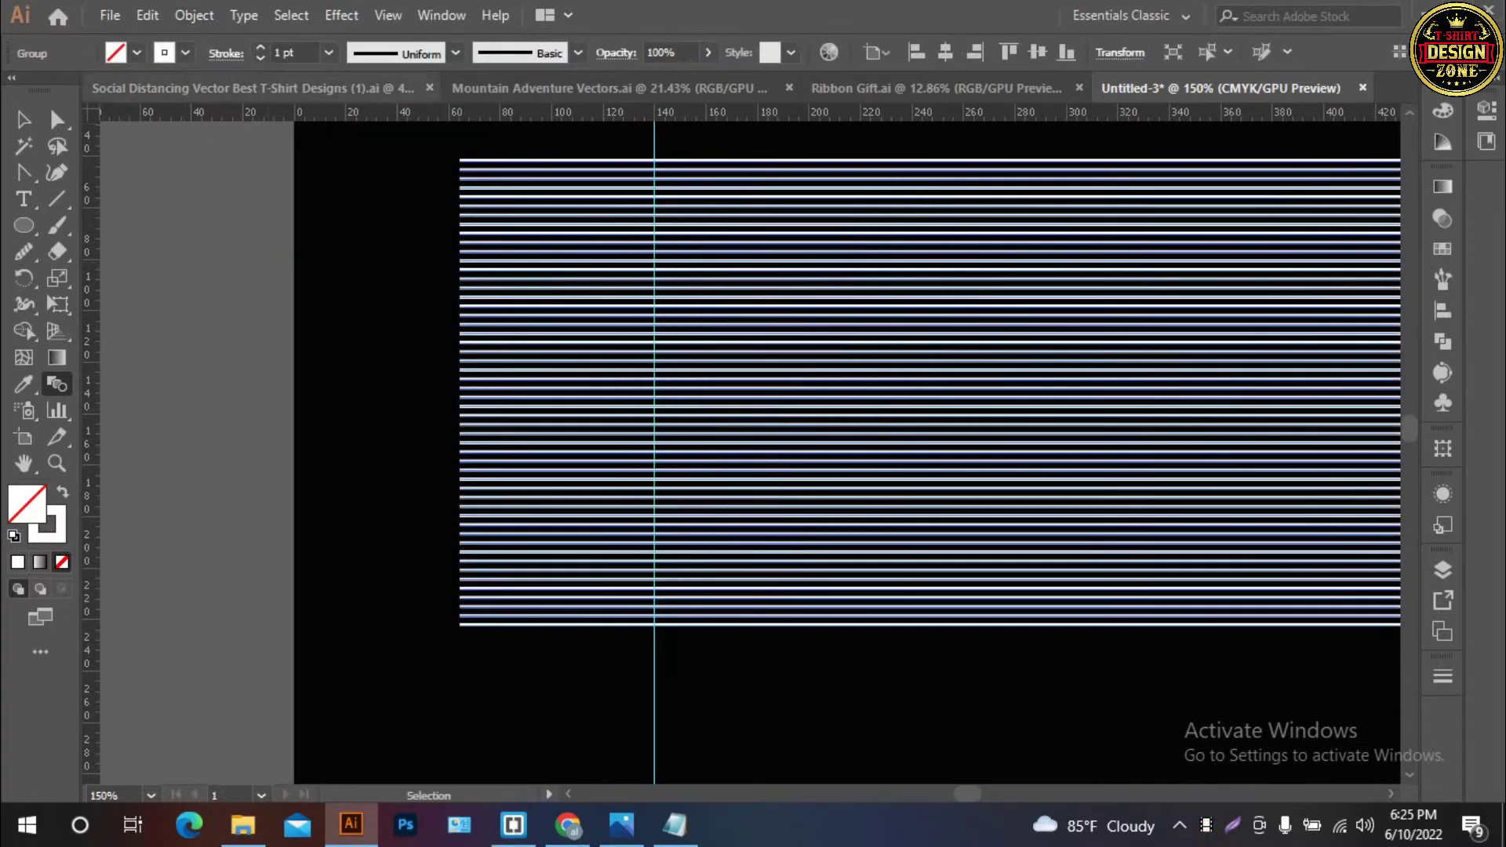
left_click(194, 15)
left_click(287, 265)
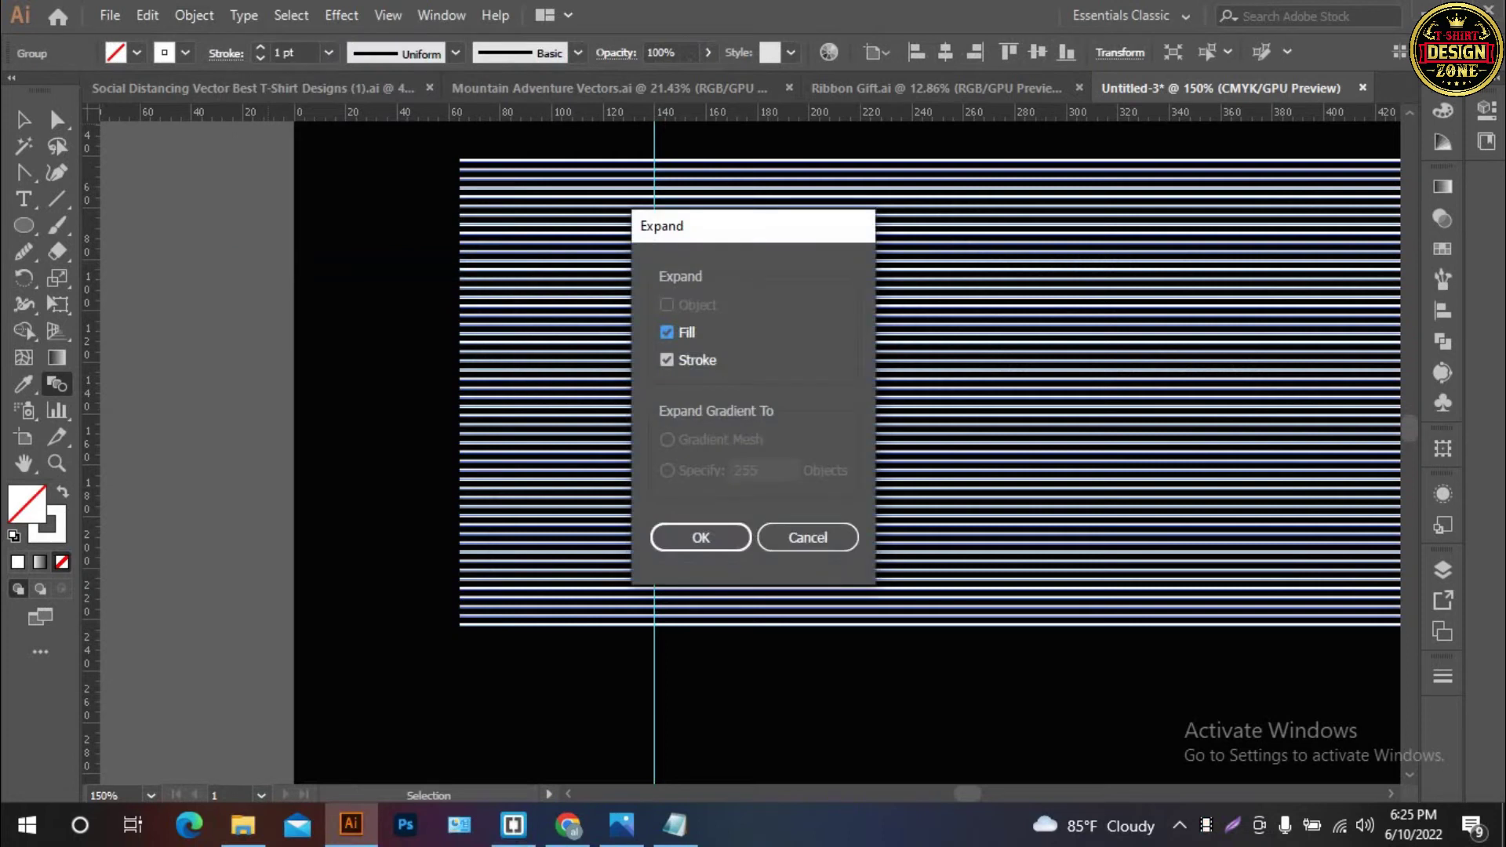
left_click(700, 537)
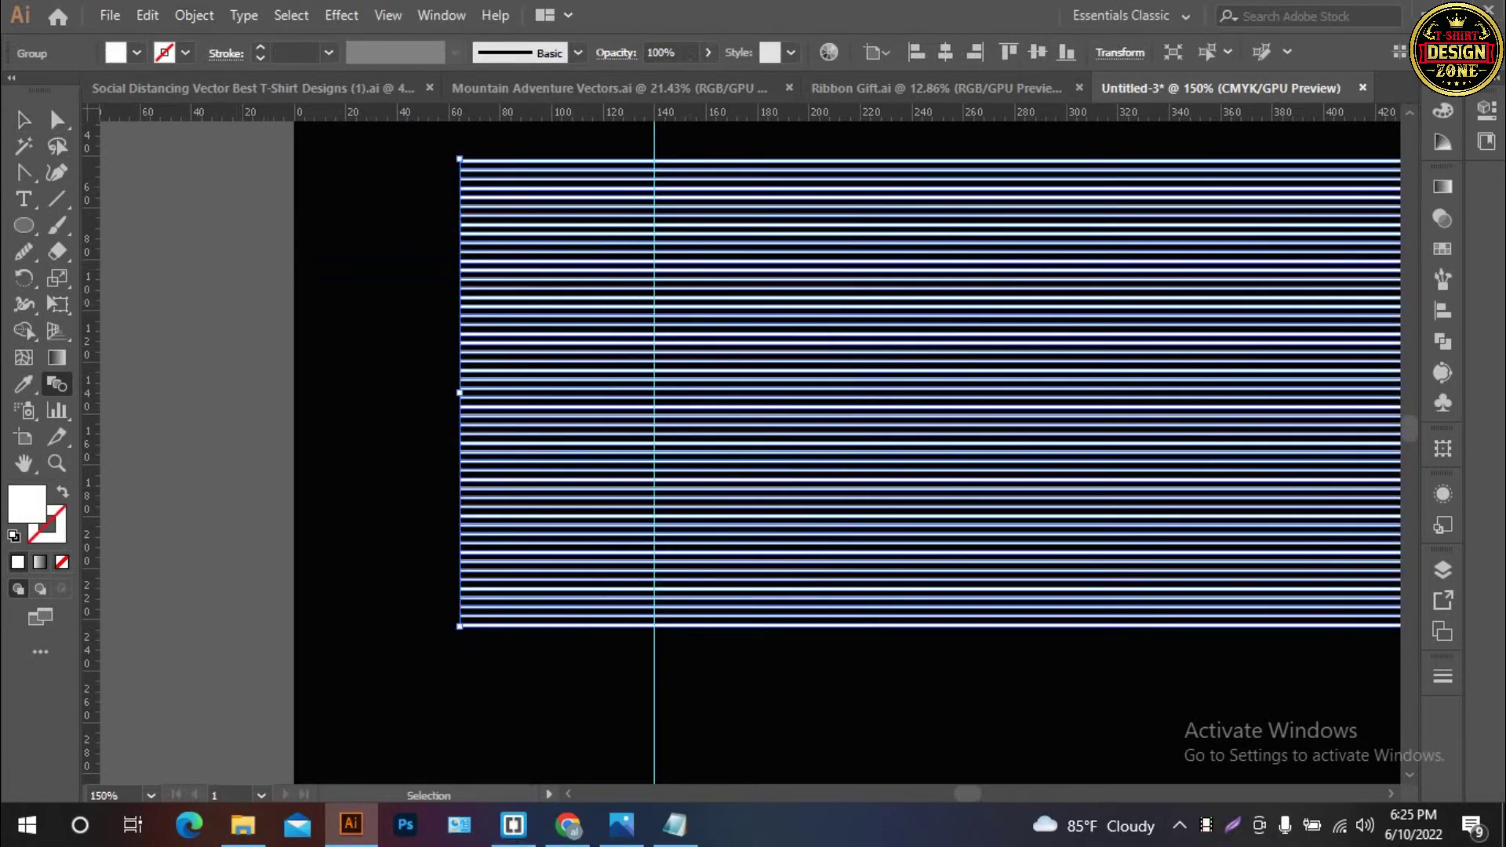
key("ctrl+0")
Stretch the stripe group taller, move it below the mountain, and rotate it about 10°
key("w")
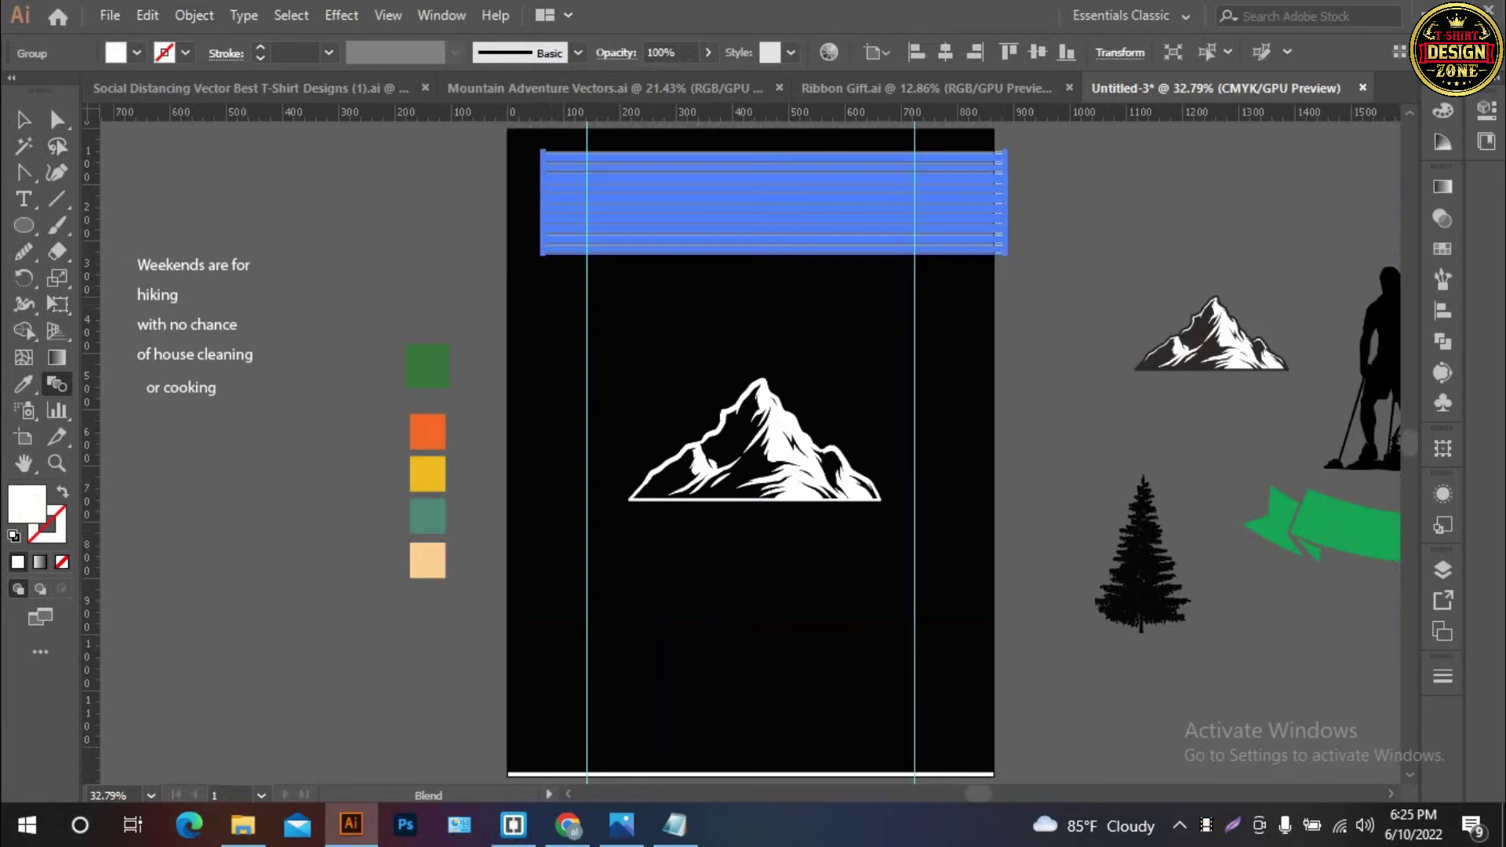
key("v")
left_click(775, 220)
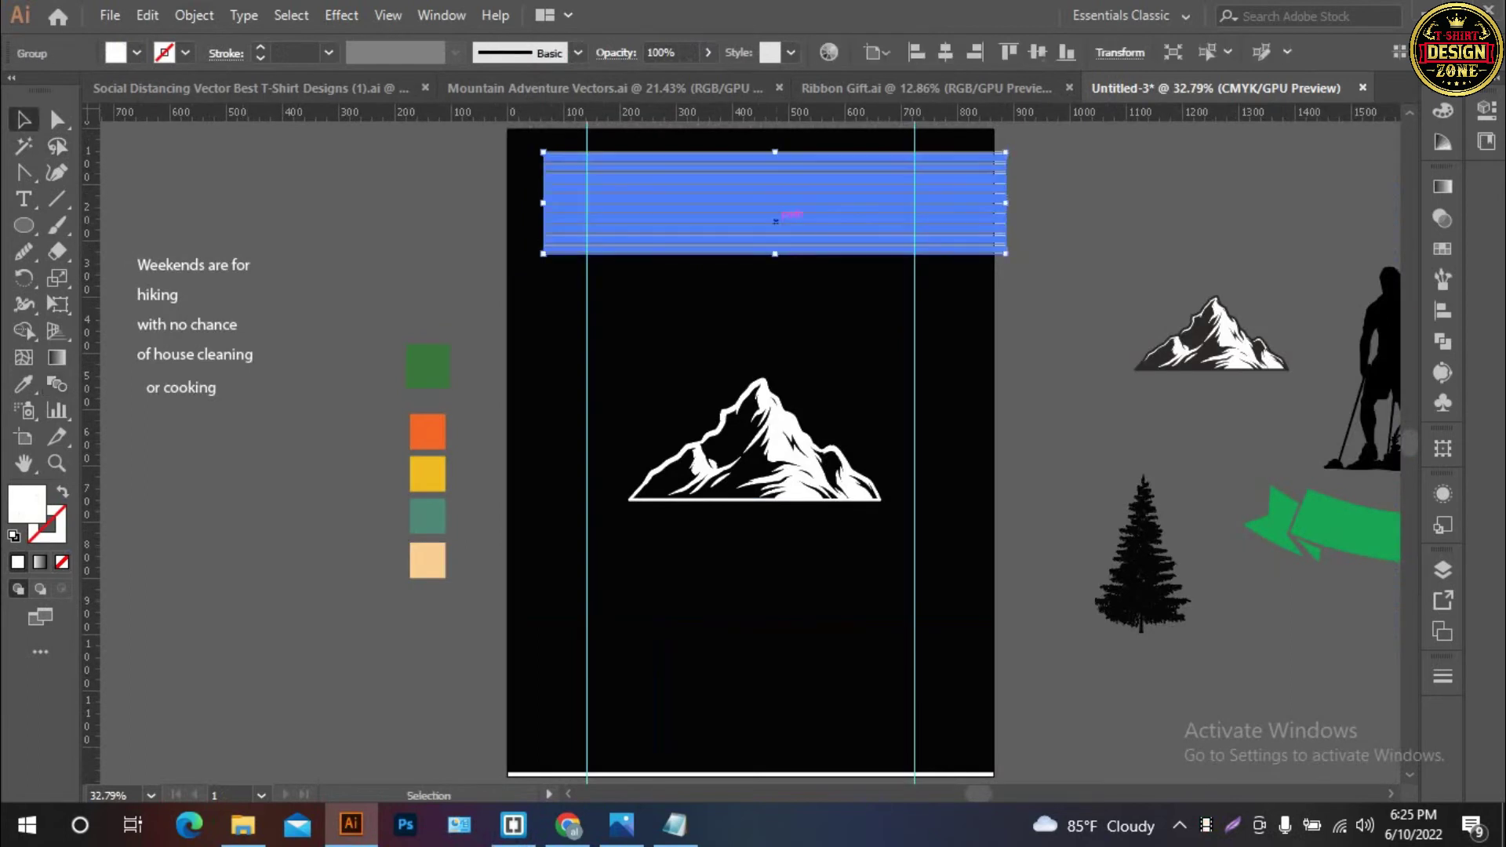
left_click_drag(775, 253, 774, 295)
key("ctrl+shift+a")
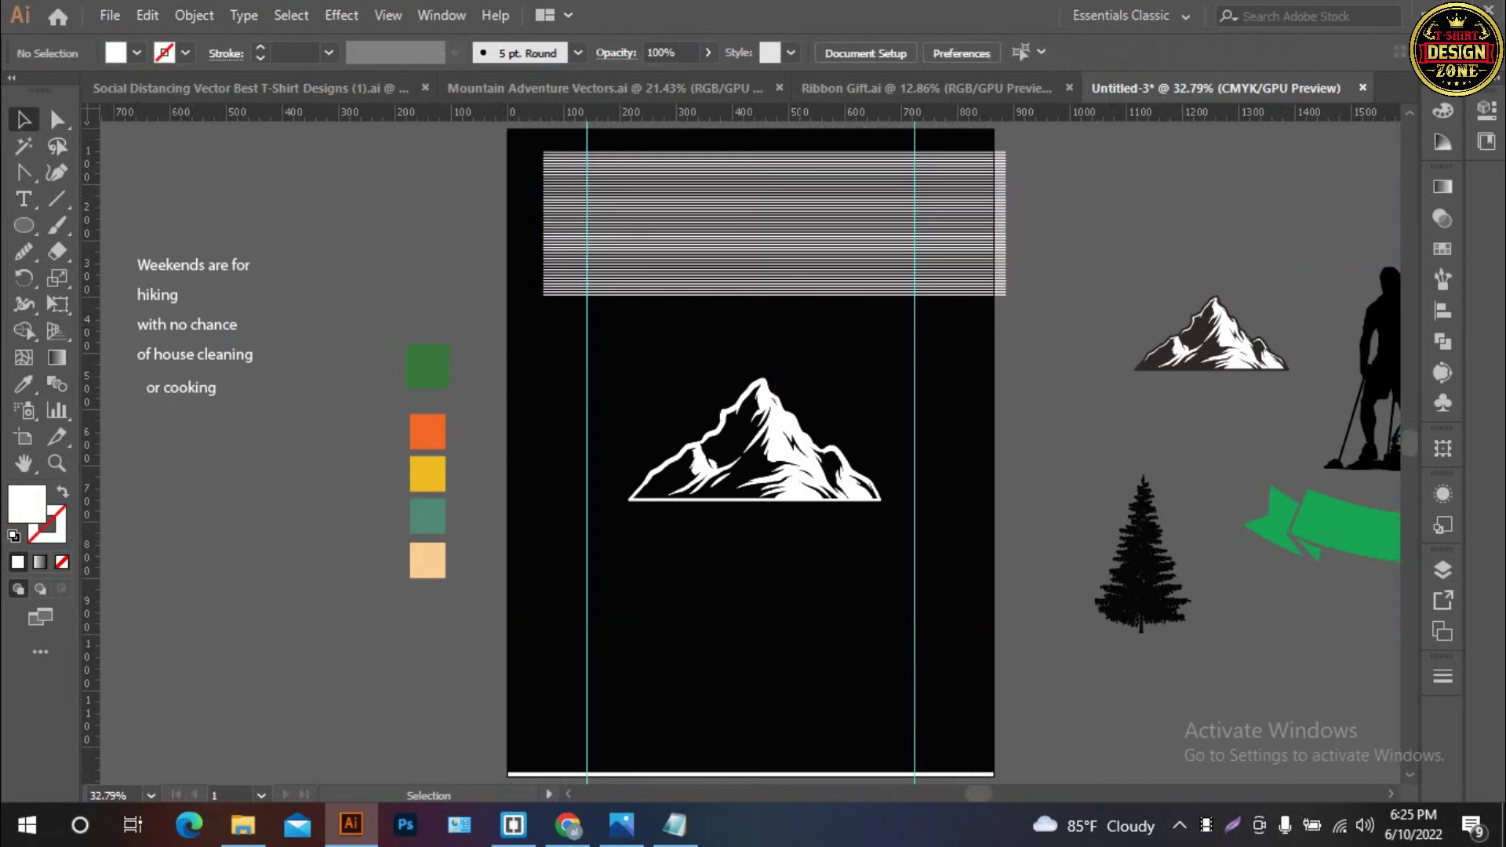
mouse_move(774, 223)
left_mouse_down()
mouse_move(717, 570)
mouse_move(770, 564)
left_mouse_up()
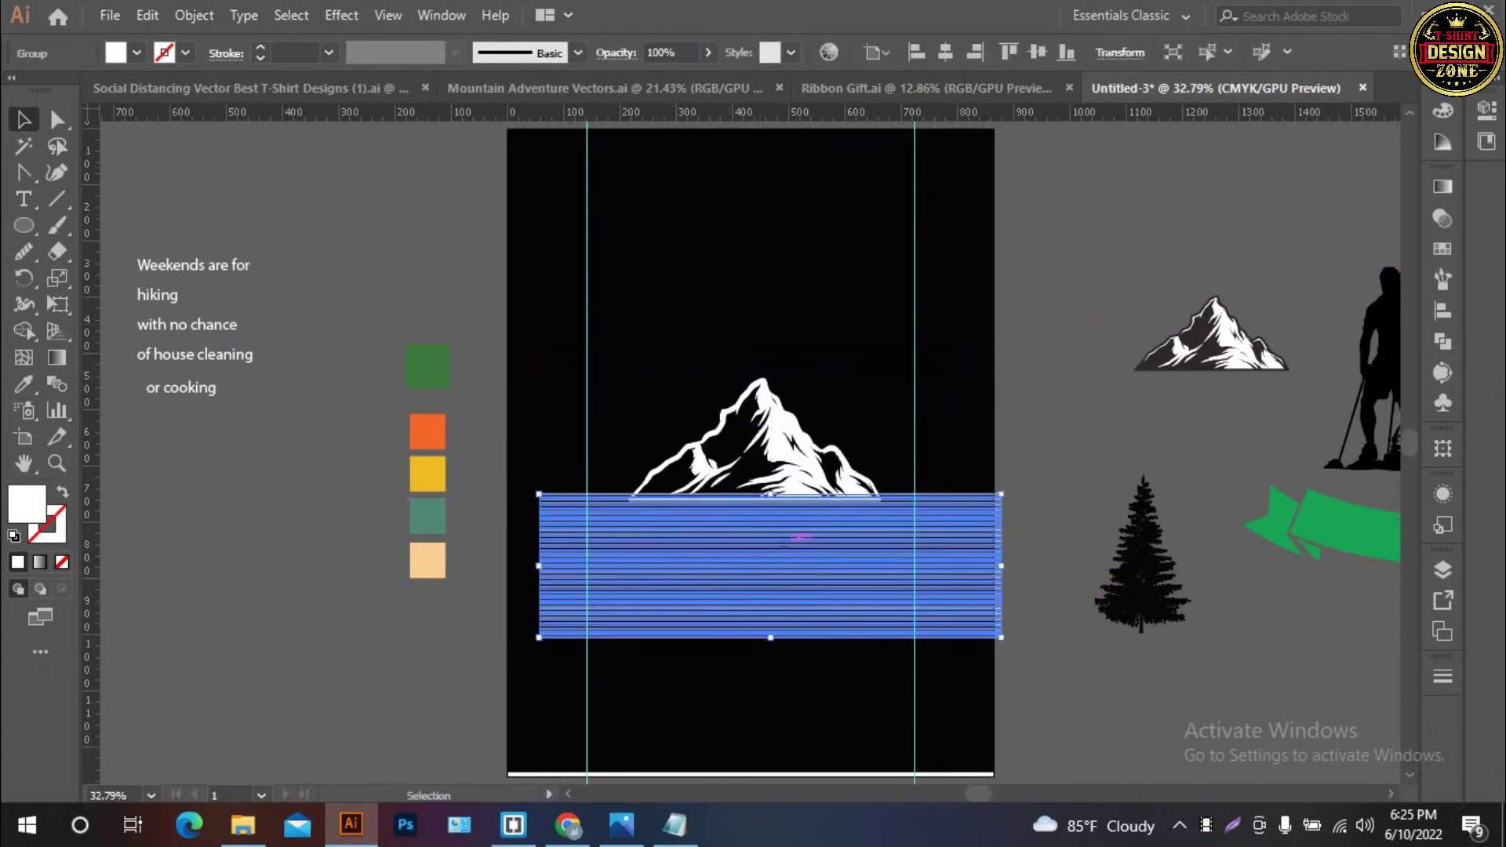
left_click_drag(1014, 495, 1016, 533)
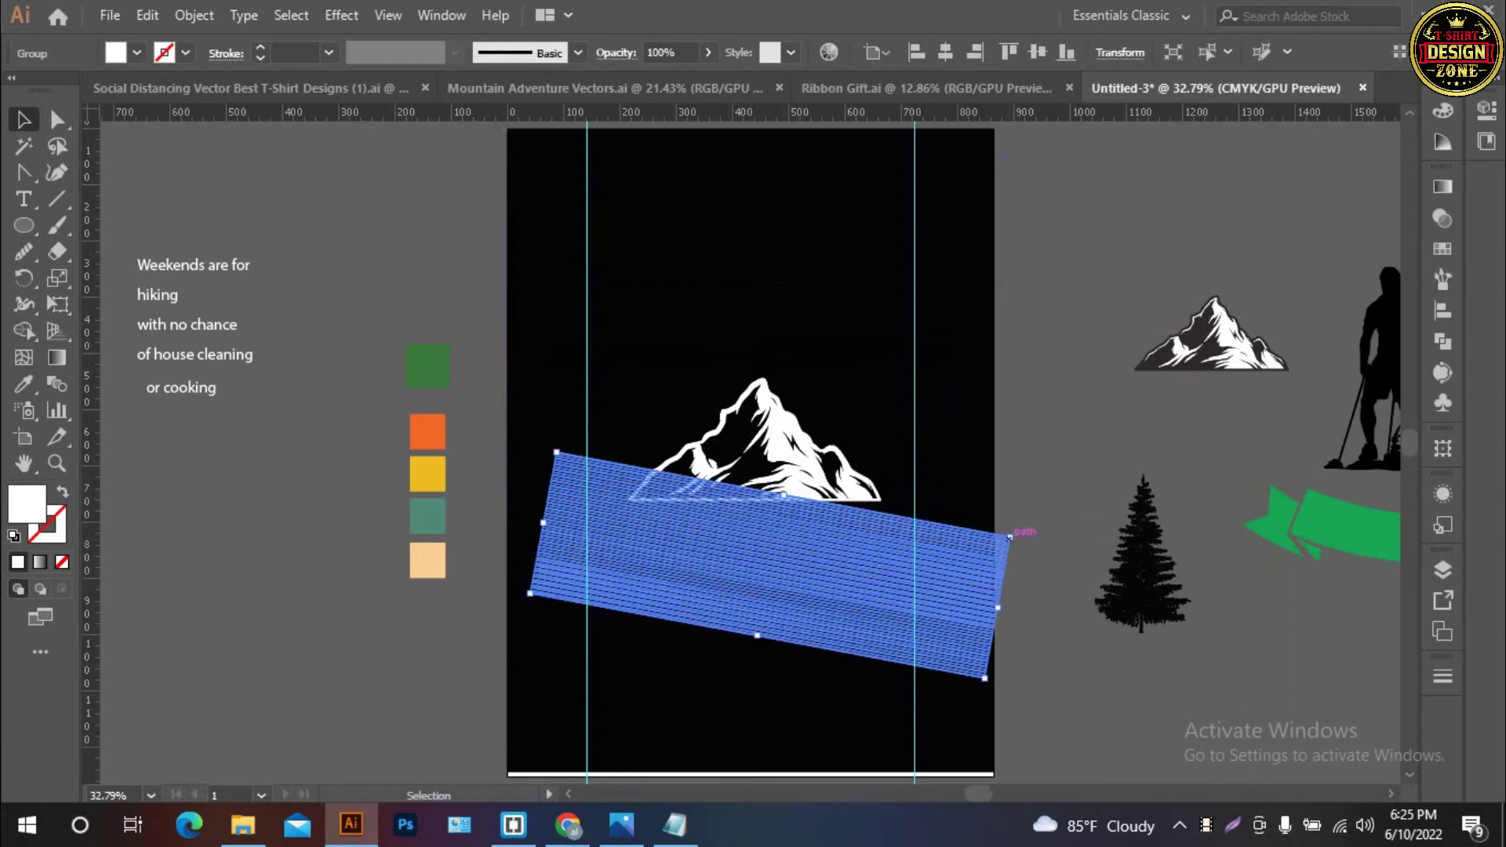
Move the stripe group up and to the right, nudging it into place
key("ctrl+shift+a")
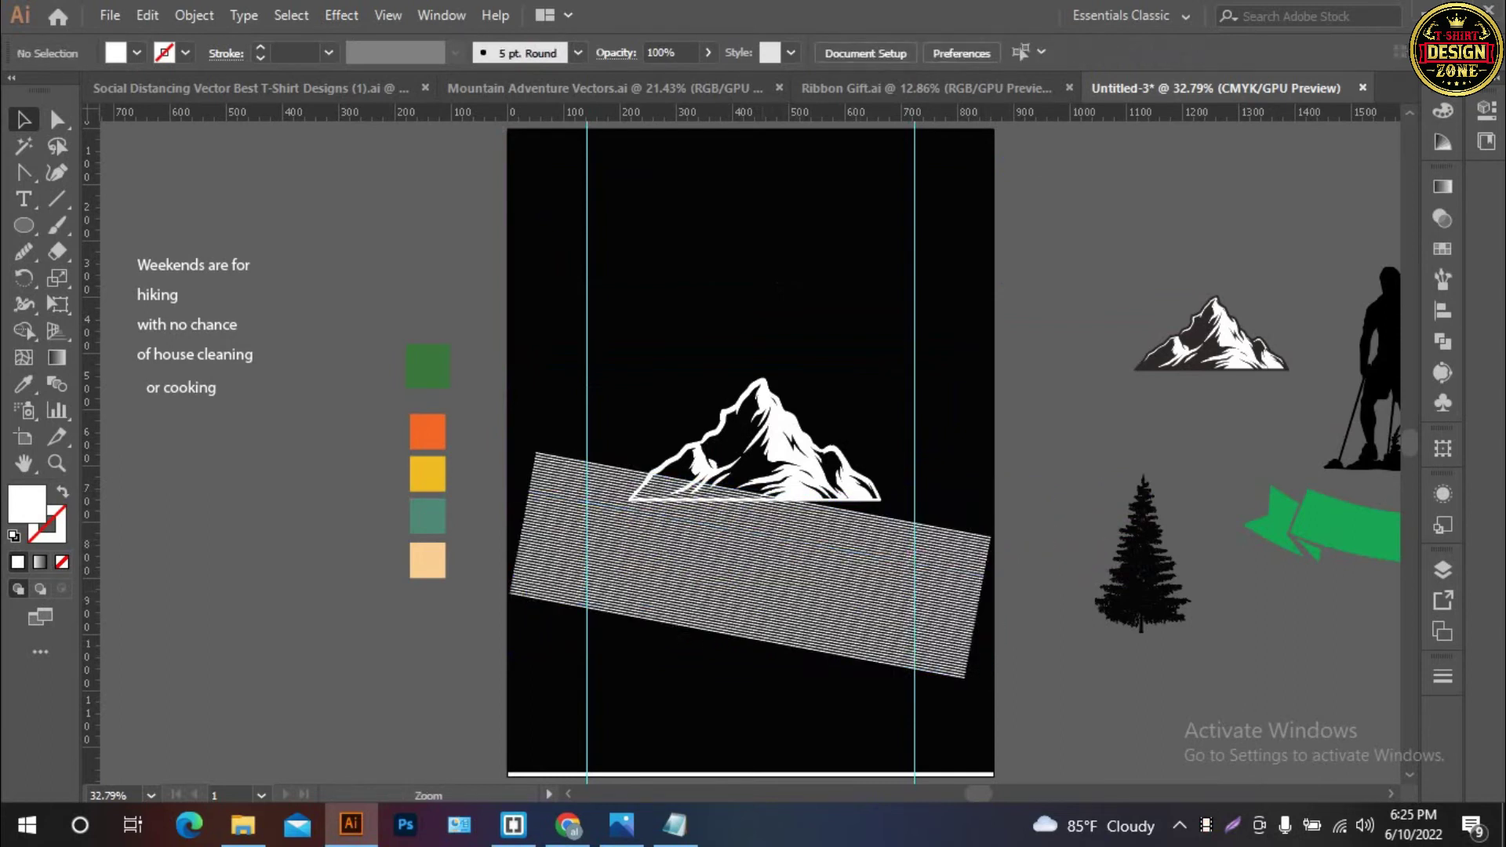
scroll(808, 436, "up", 2)
left_click_drag(808, 436, 838, 483)
left_click(838, 483)
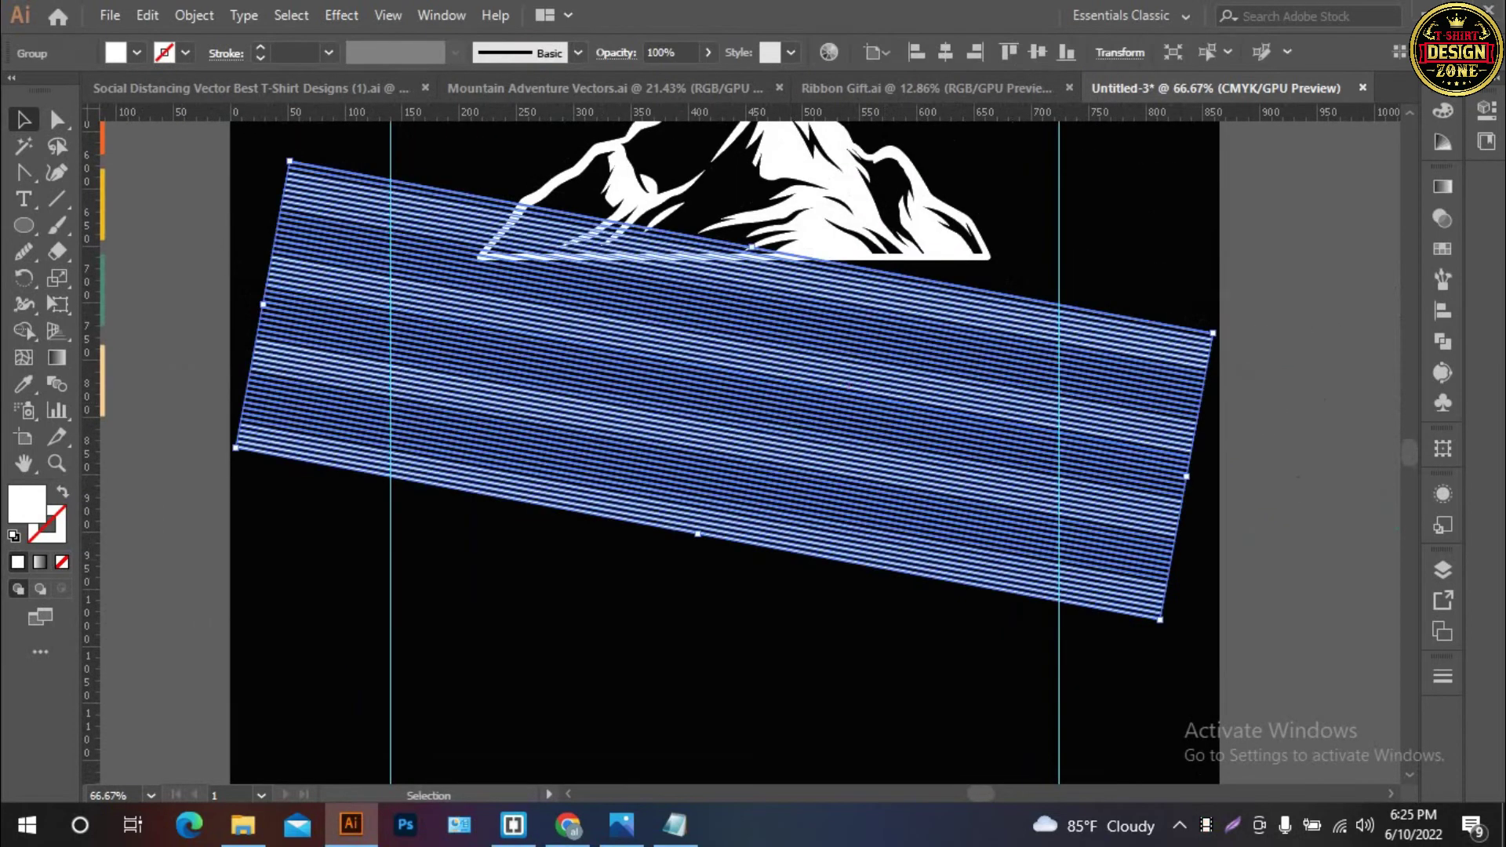
mouse_move(879, 365)
left_mouse_down()
mouse_move(914, 328)
mouse_move(972, 308)
left_mouse_up()
left_click_drag(766, 420, 784, 430)
key("ctrl+shift+a")
left_click_drag(1433, 469, 1392, 521)
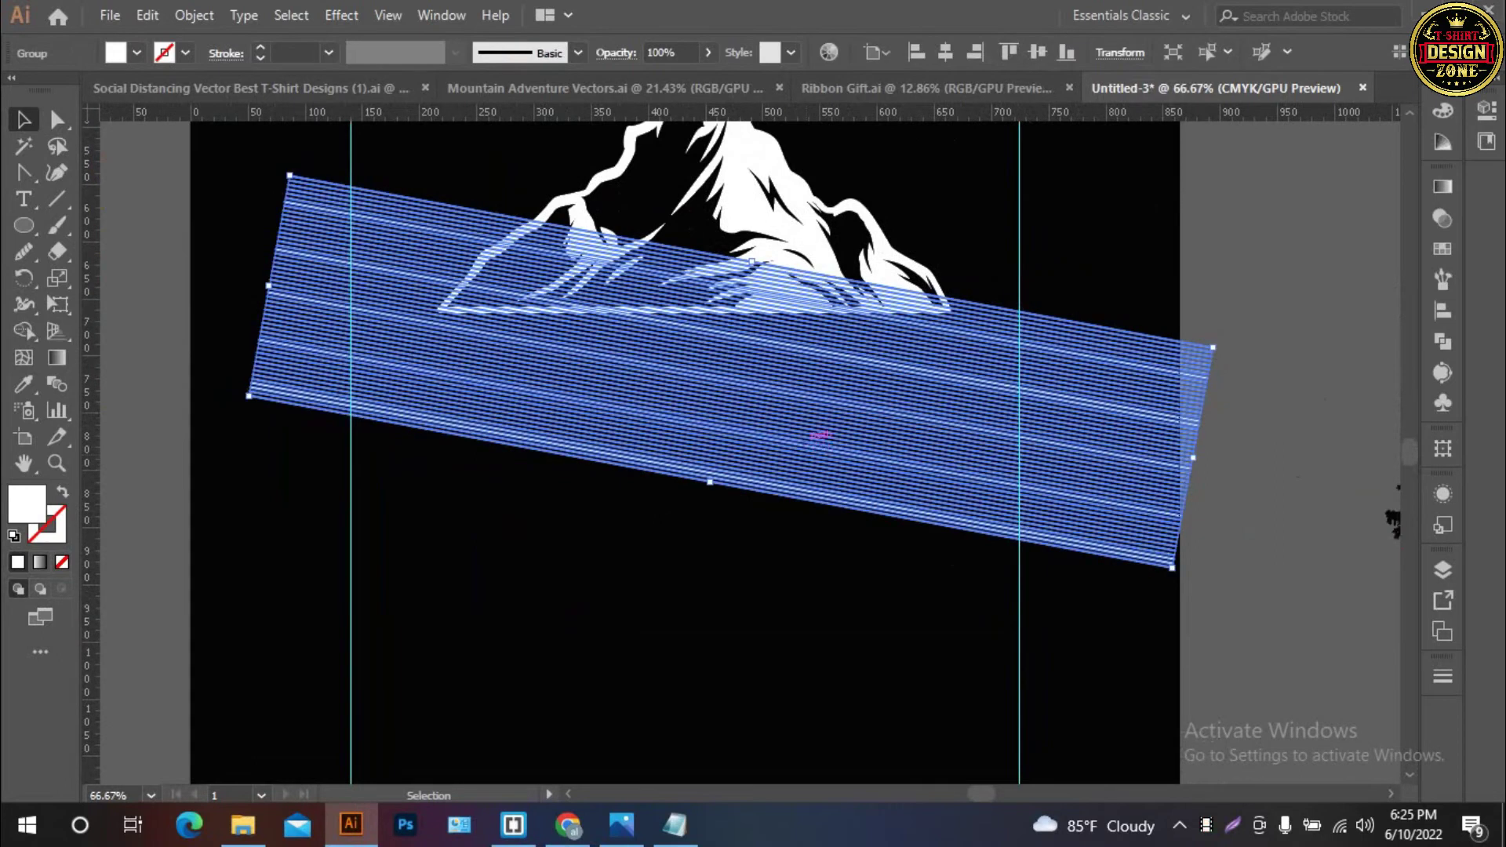
Enlarge the mountain slightly and nudge it a little left
left_click(784, 643)
scroll(831, 258, "up", 1)
left_click(831, 259)
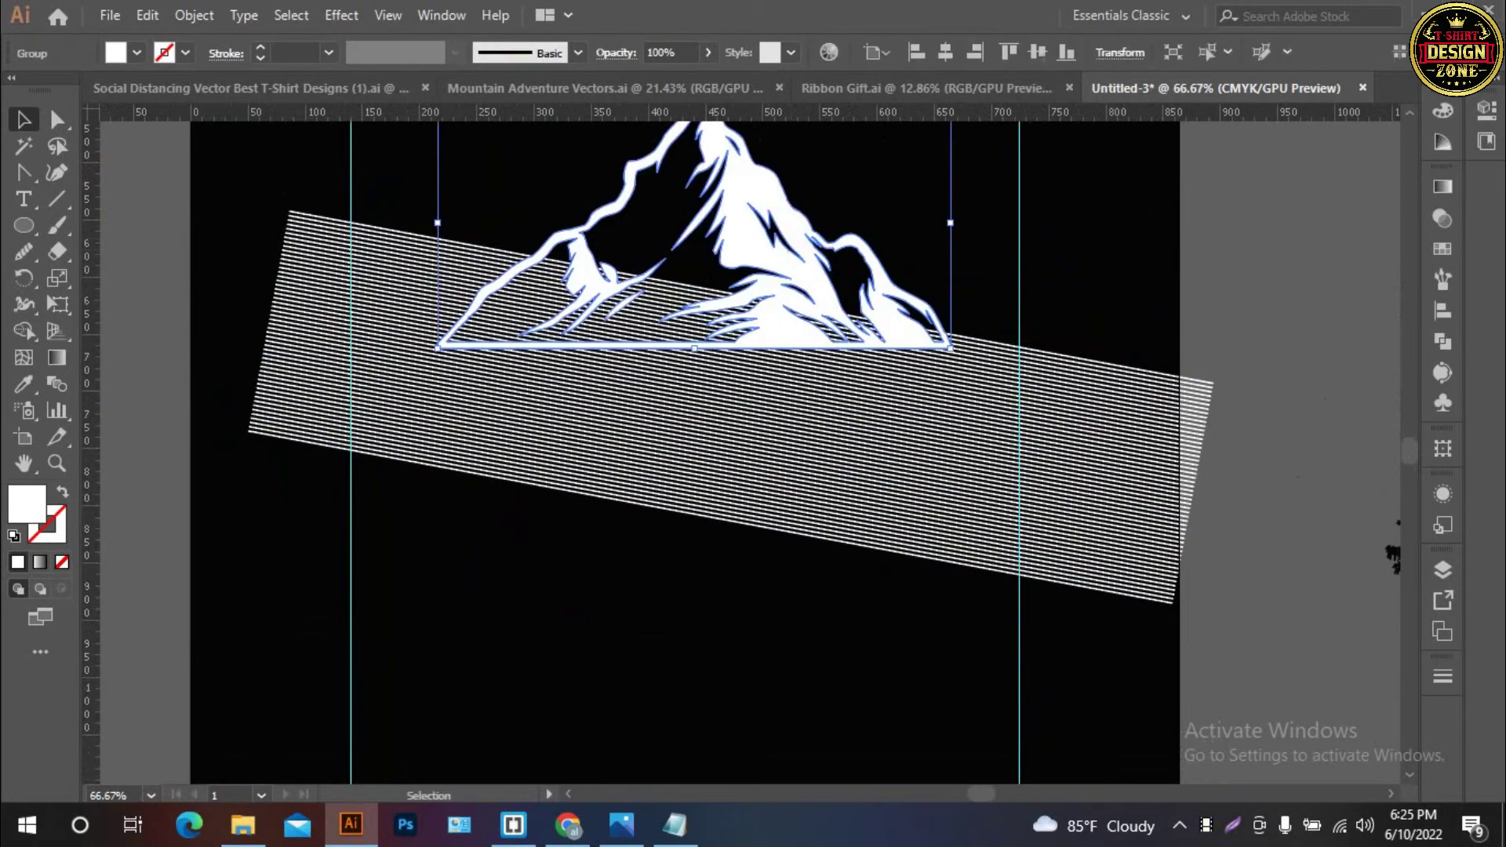
left_click_drag(950, 222, 1018, 249)
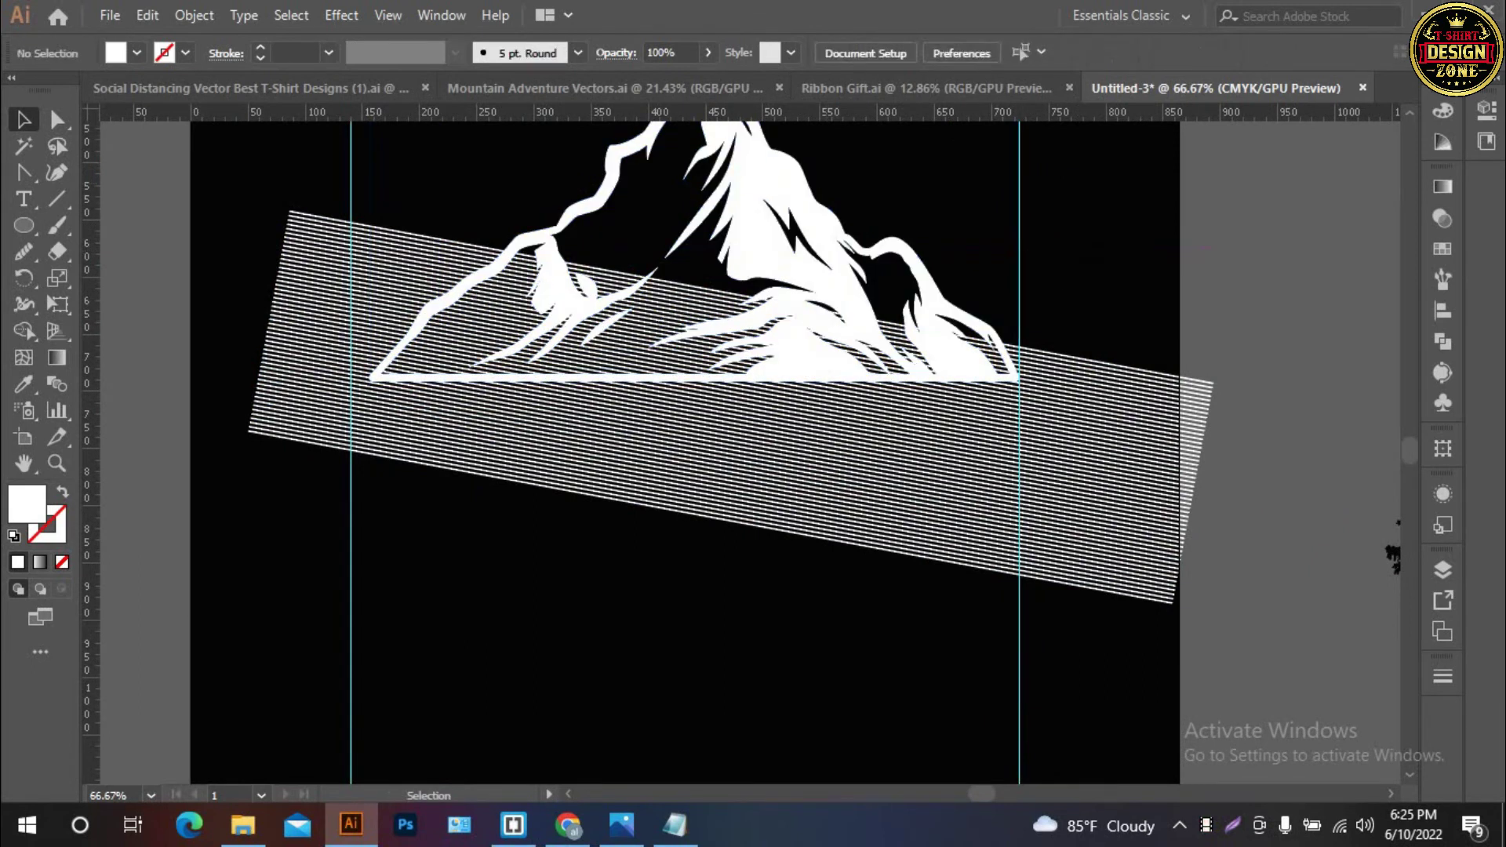
key("shift+Left")
key("shift+Left")
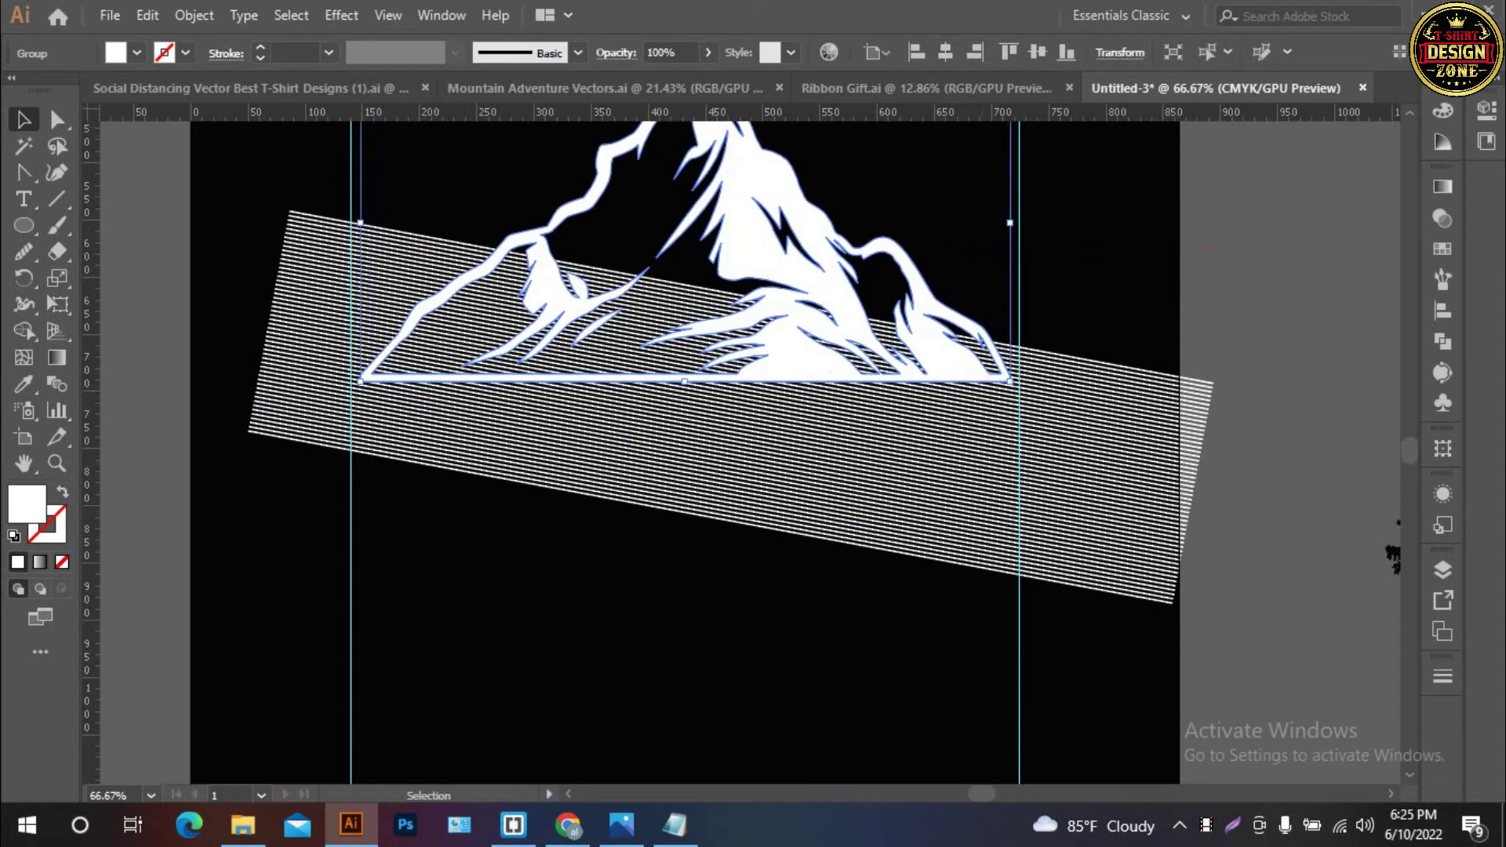
left_click_drag(1009, 223, 1018, 222)
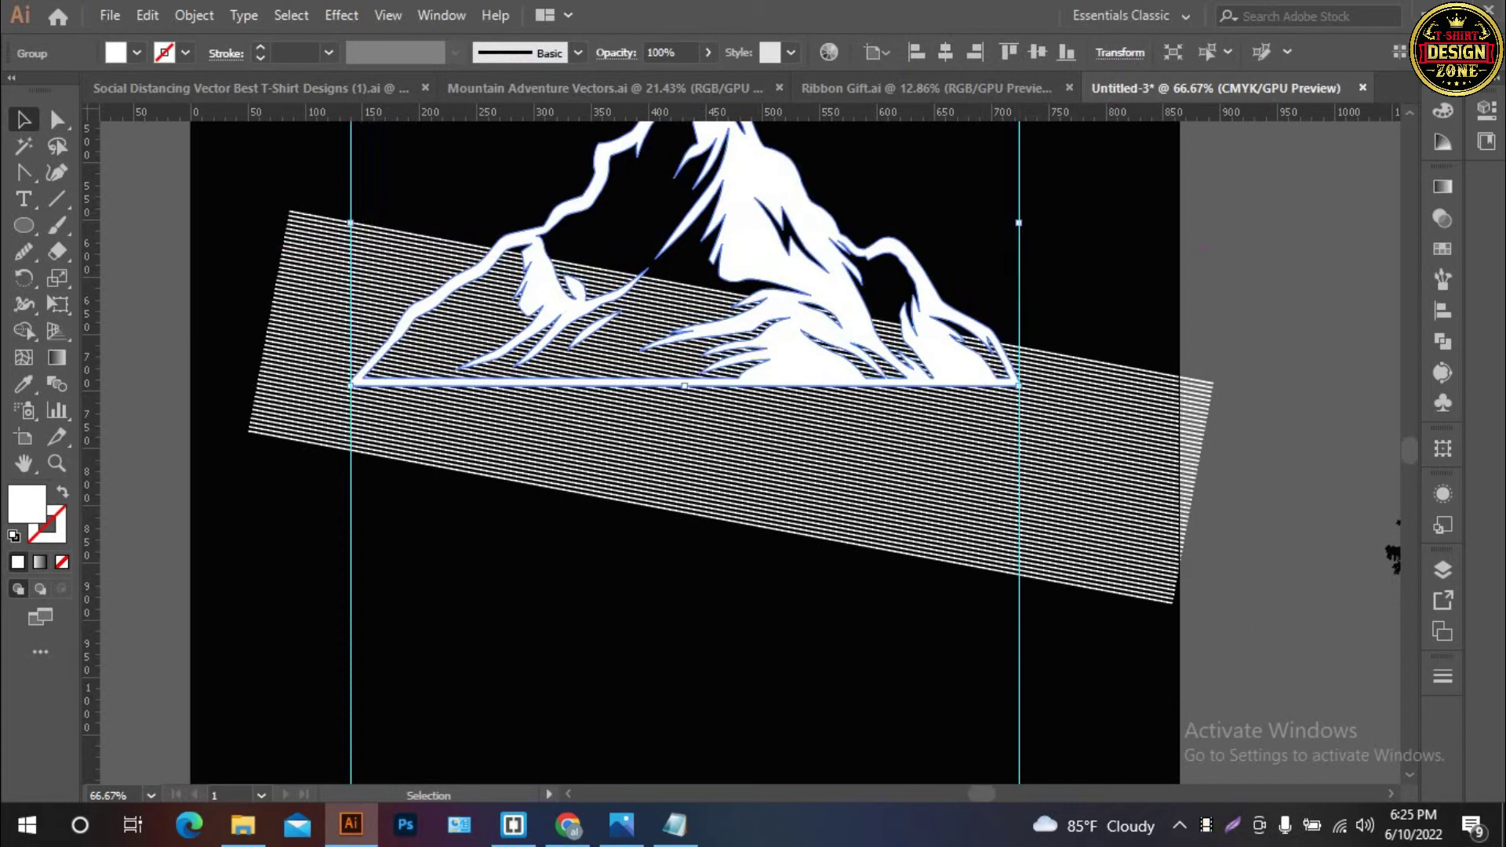
left_click(1017, 222)
Shrink the stripe block around its centre, then restretch and reposition it under the mountain
left_click(910, 469)
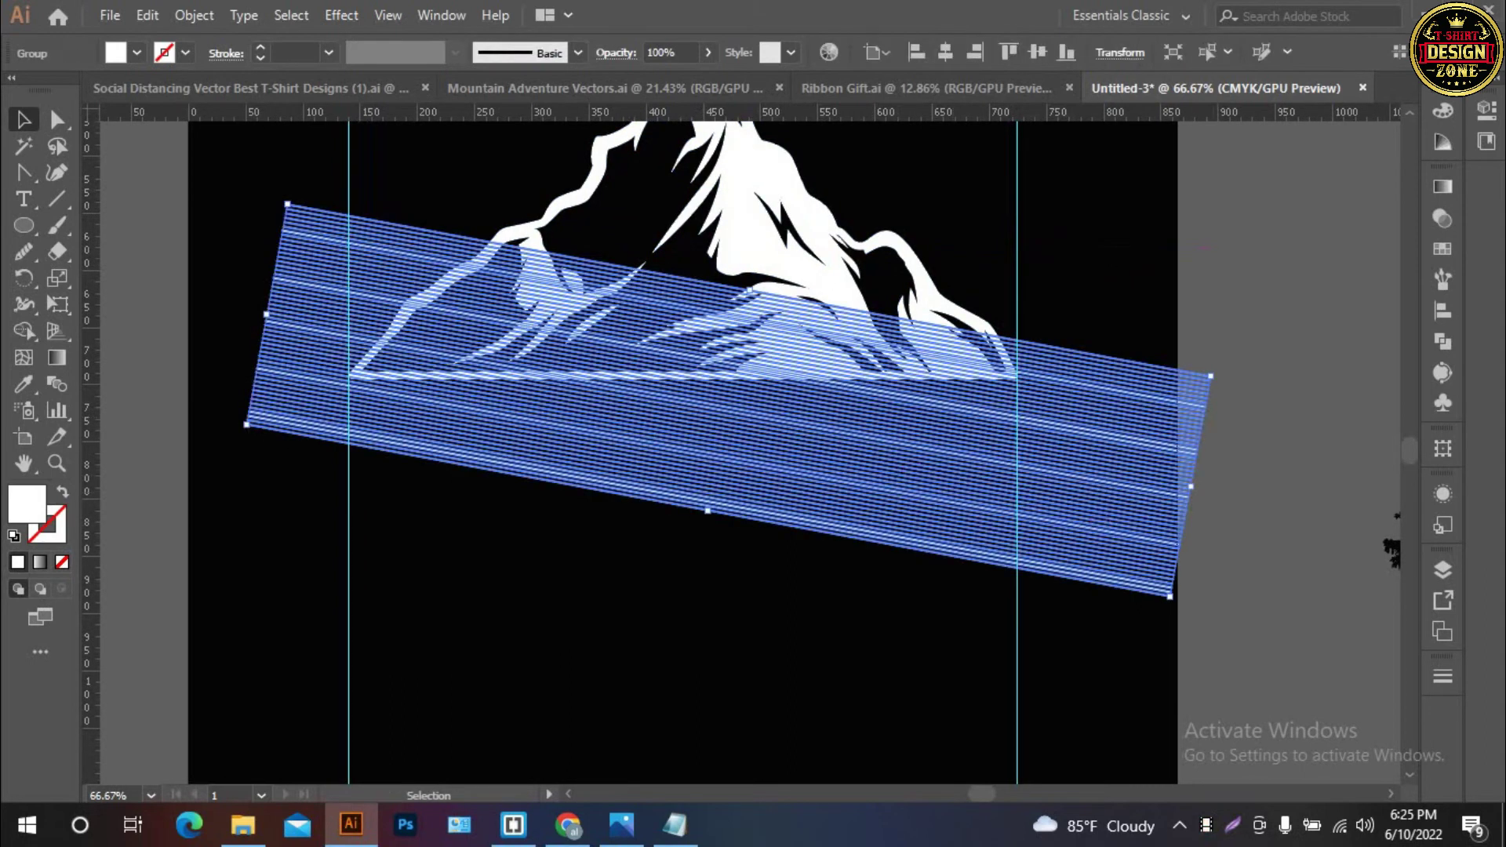
left_click_drag(1191, 486, 1145, 490)
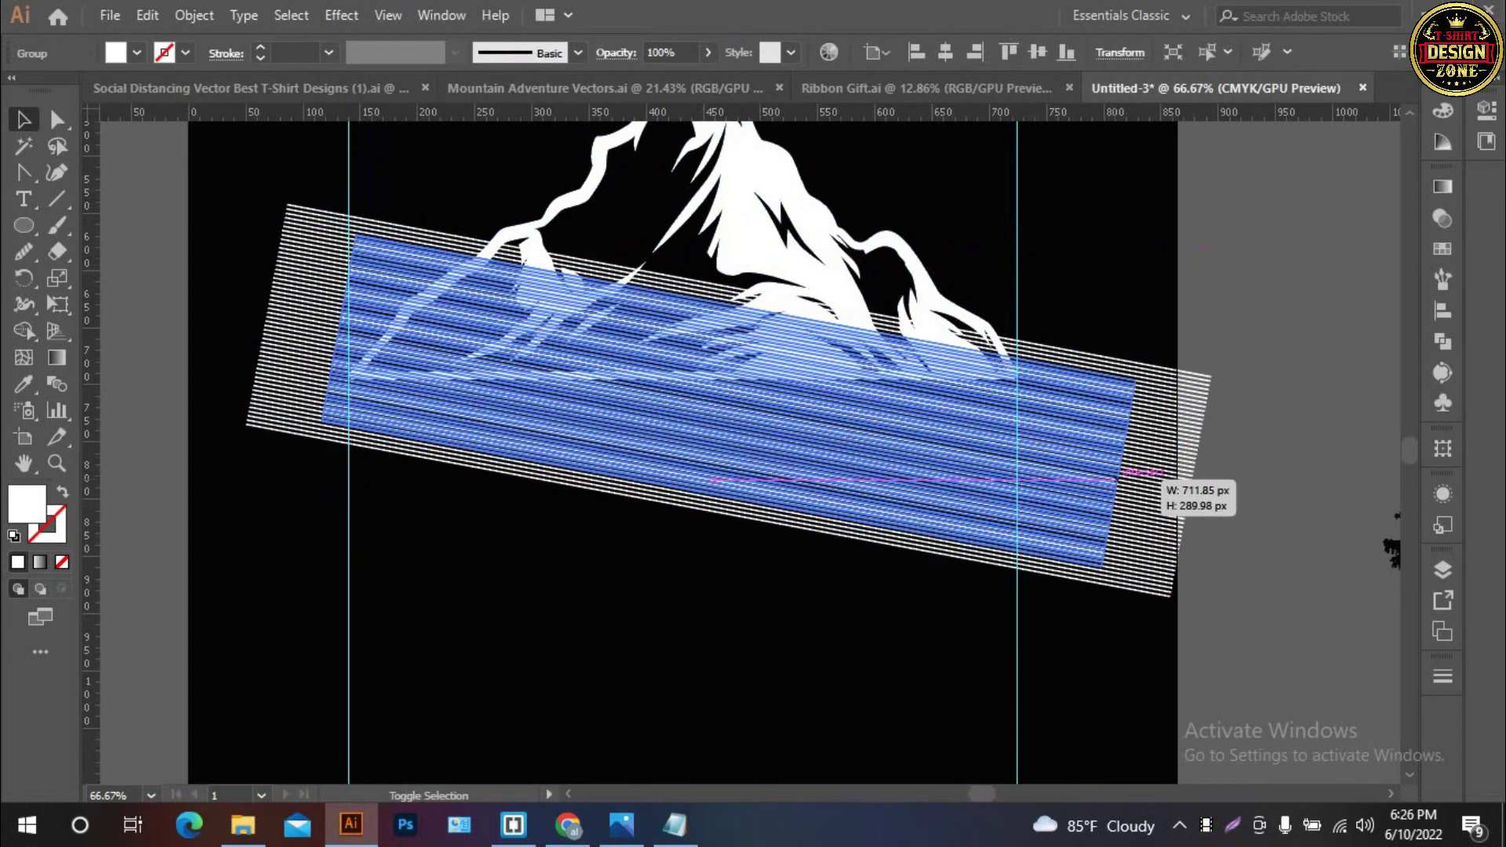
key("ctrl+shift+a")
left_click_drag(739, 391, 722, 437)
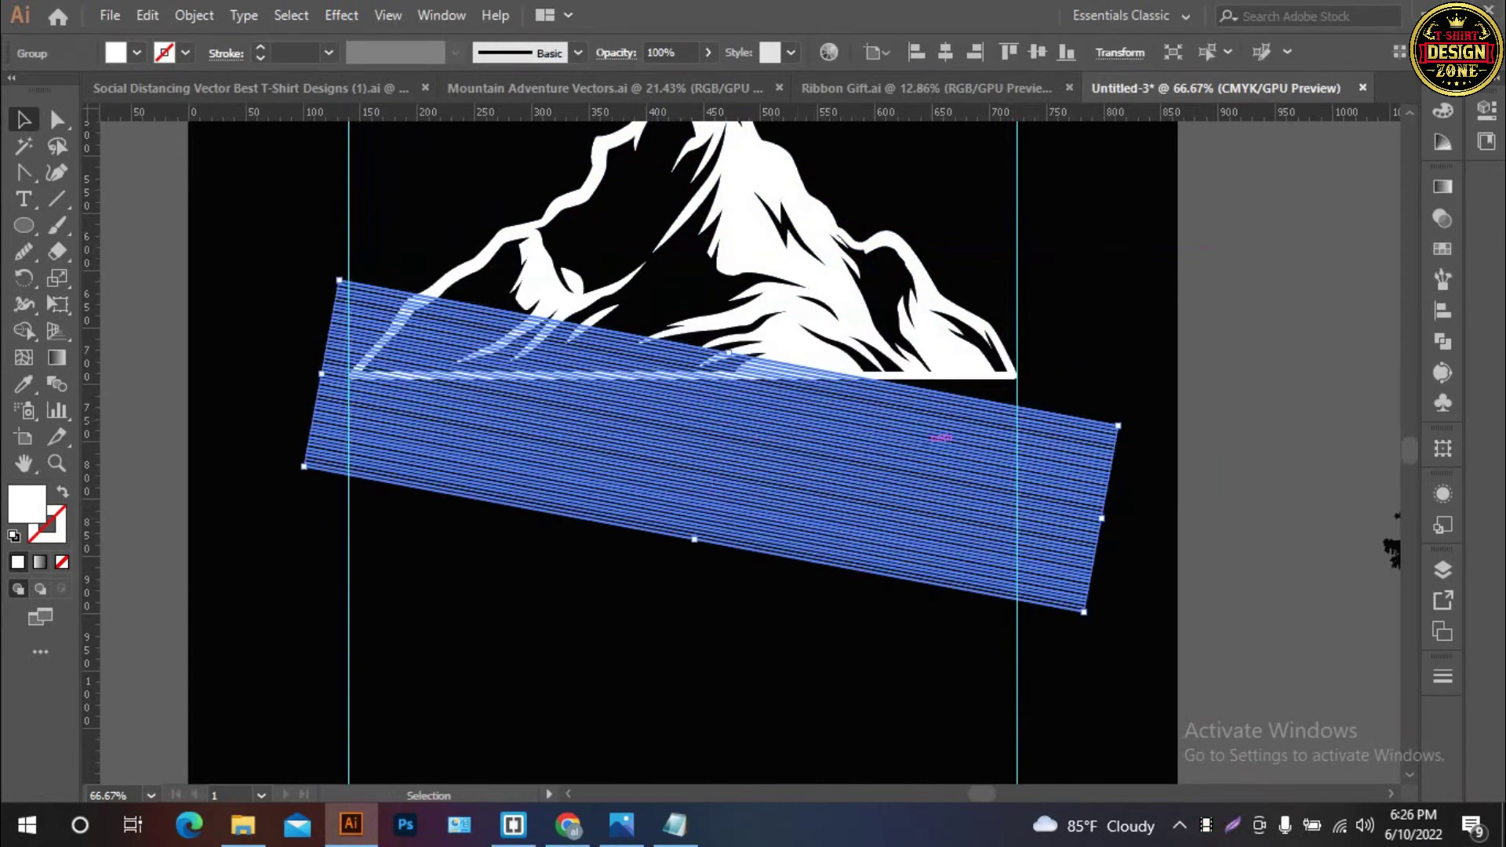
left_click_drag(694, 539, 698, 565)
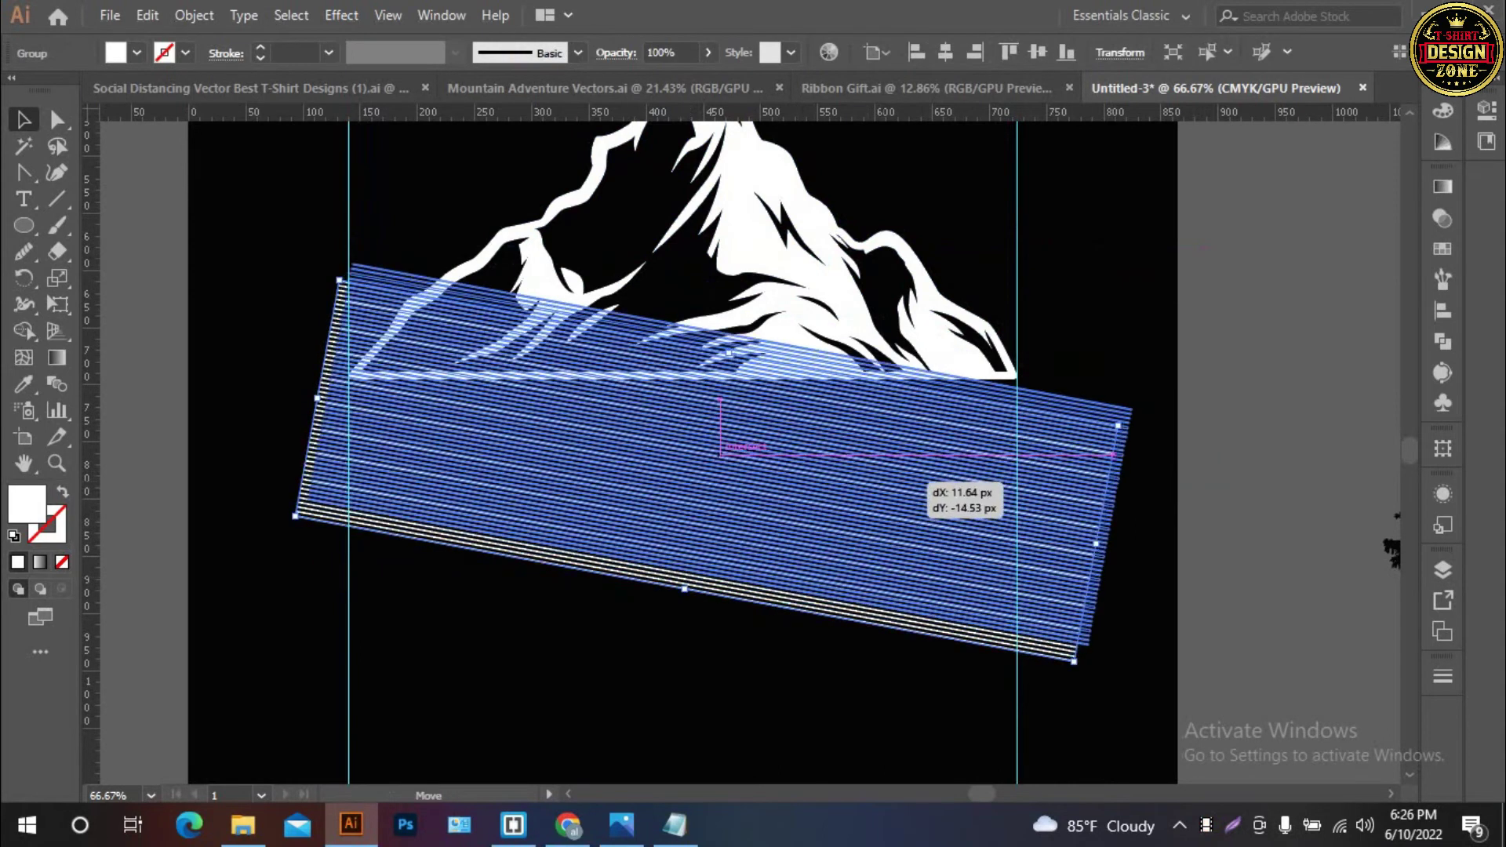
key("ctrl+shift+a")
left_click(751, 545)
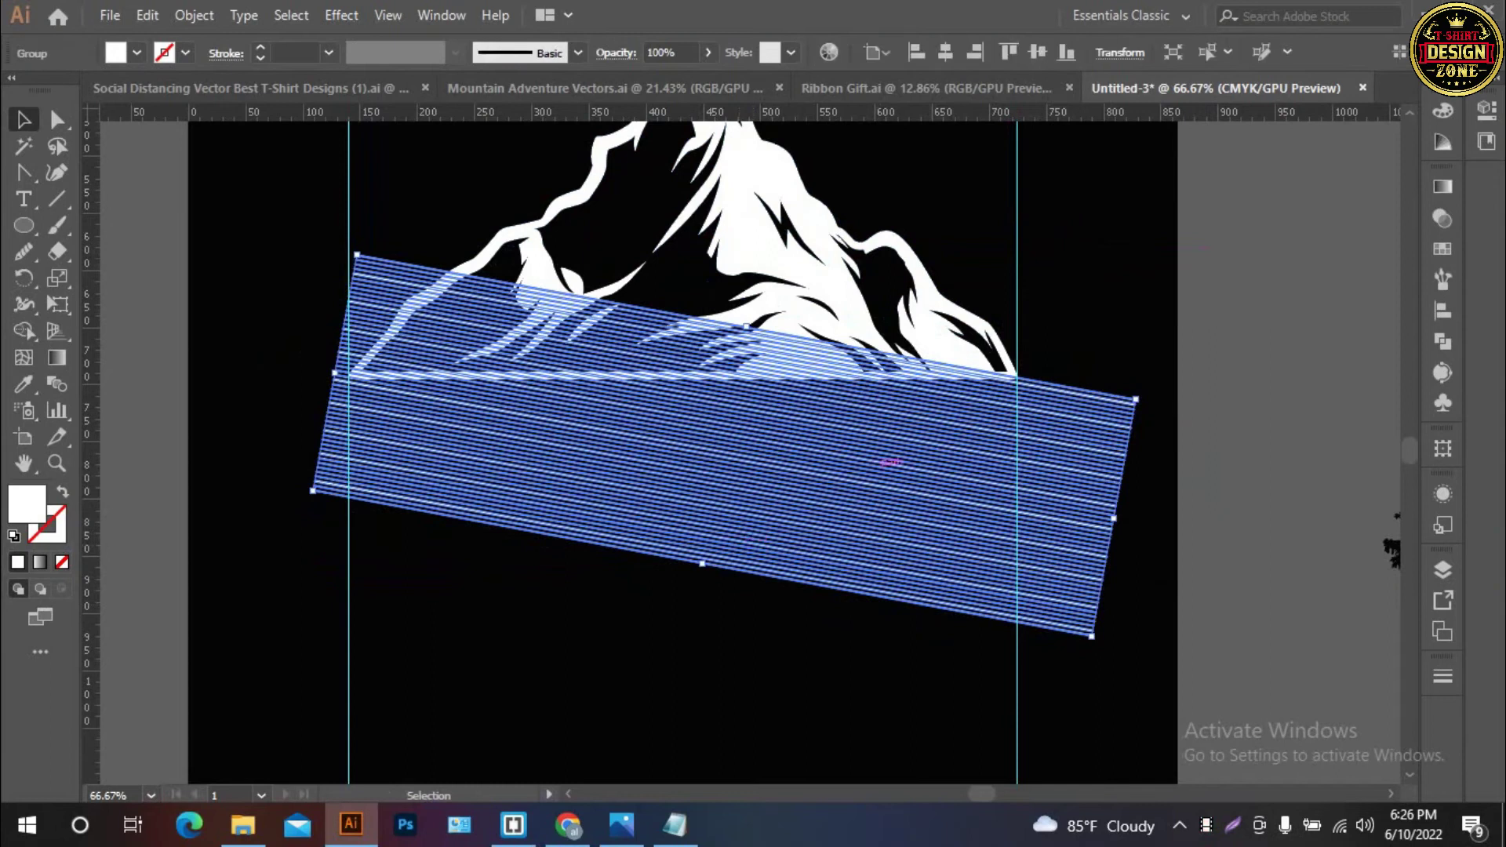
left_click_drag(1054, 513, 1047, 473)
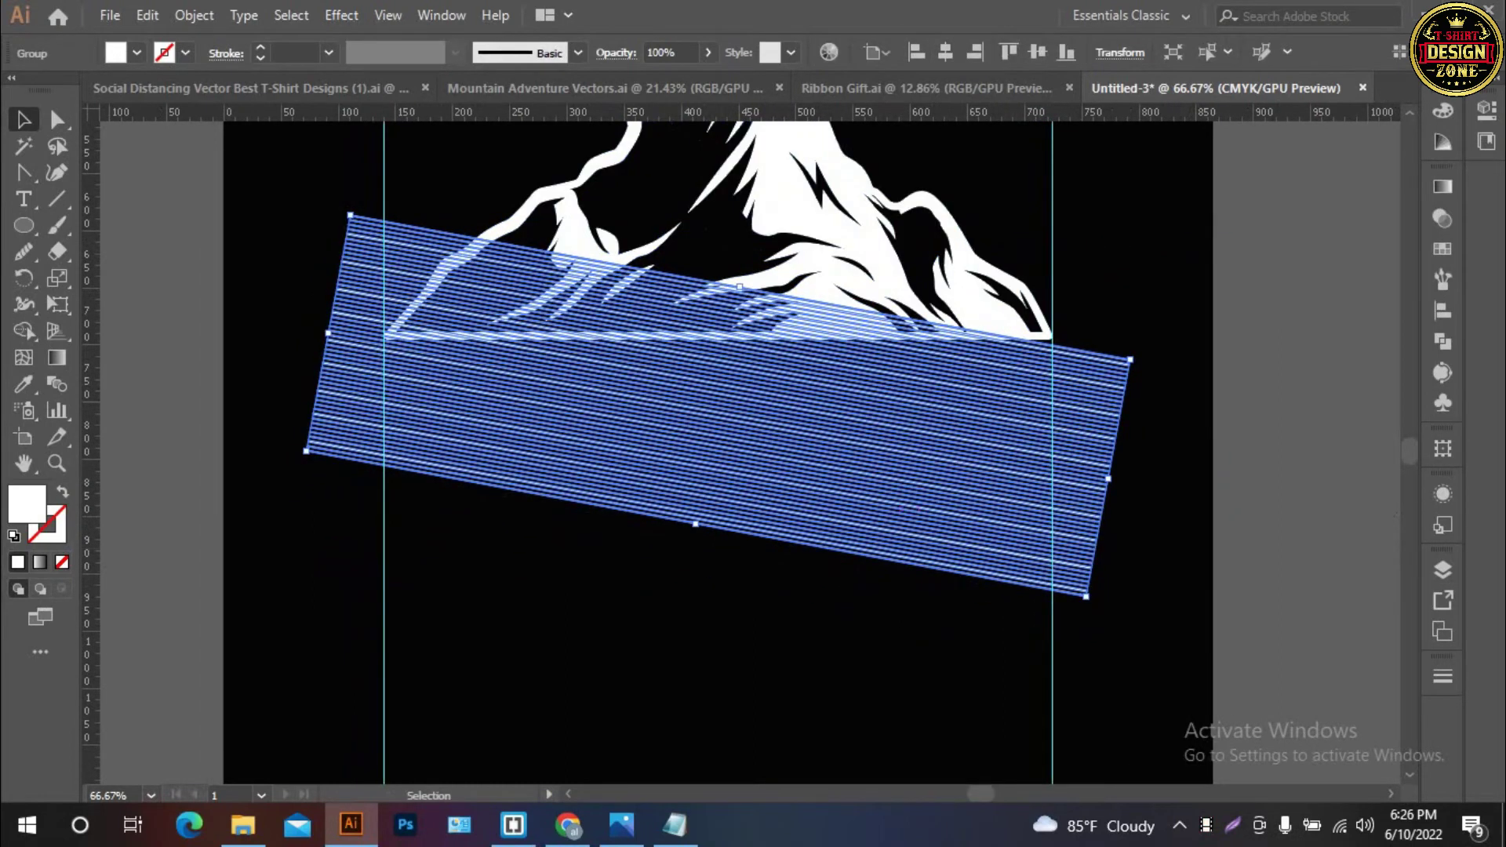
left_click_drag(696, 523, 695, 527)
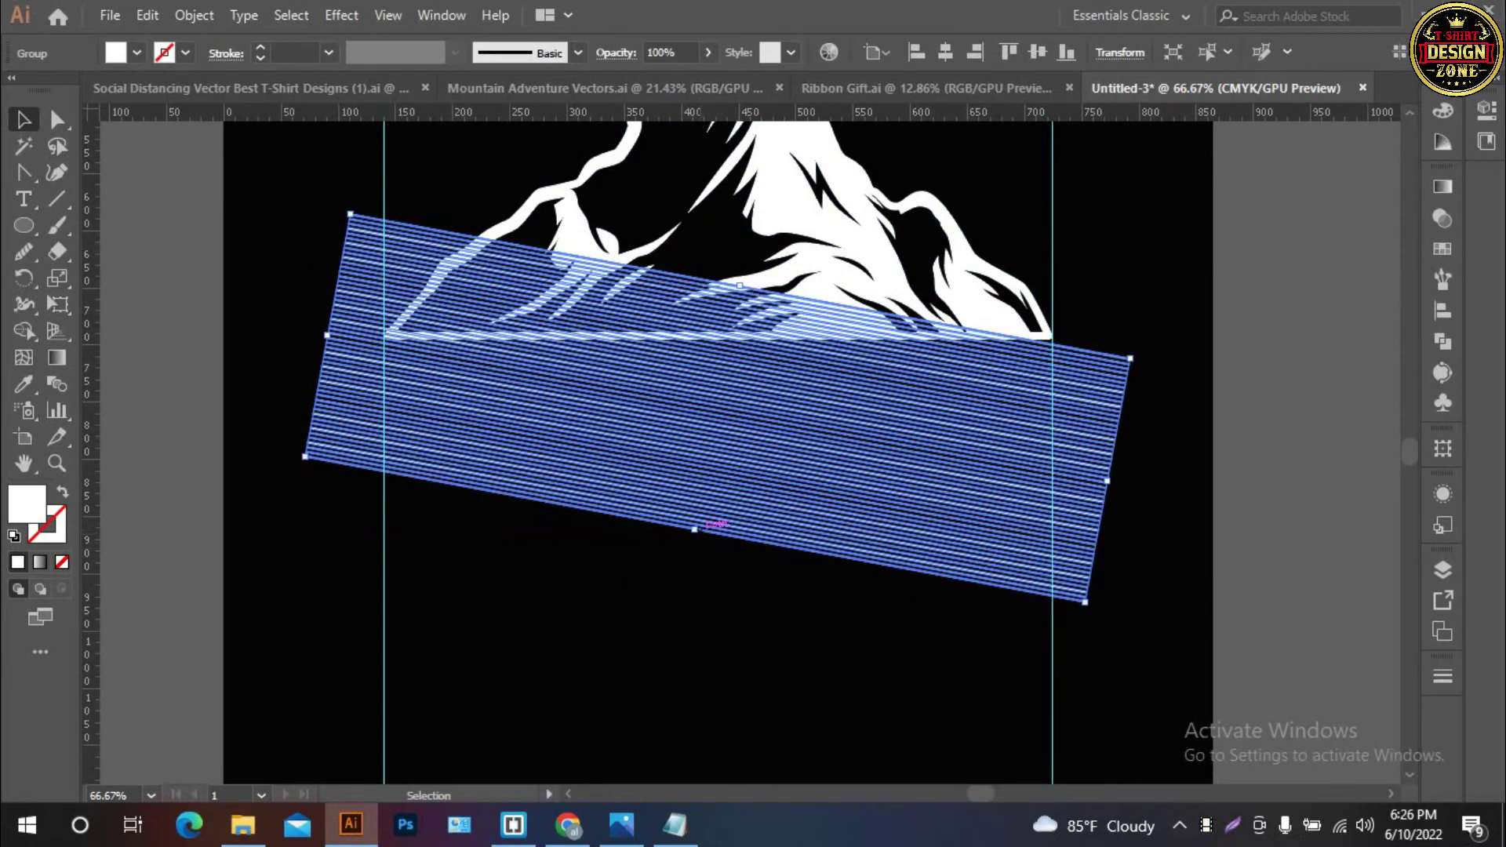
key("Up")
key("Up")
key("Up")
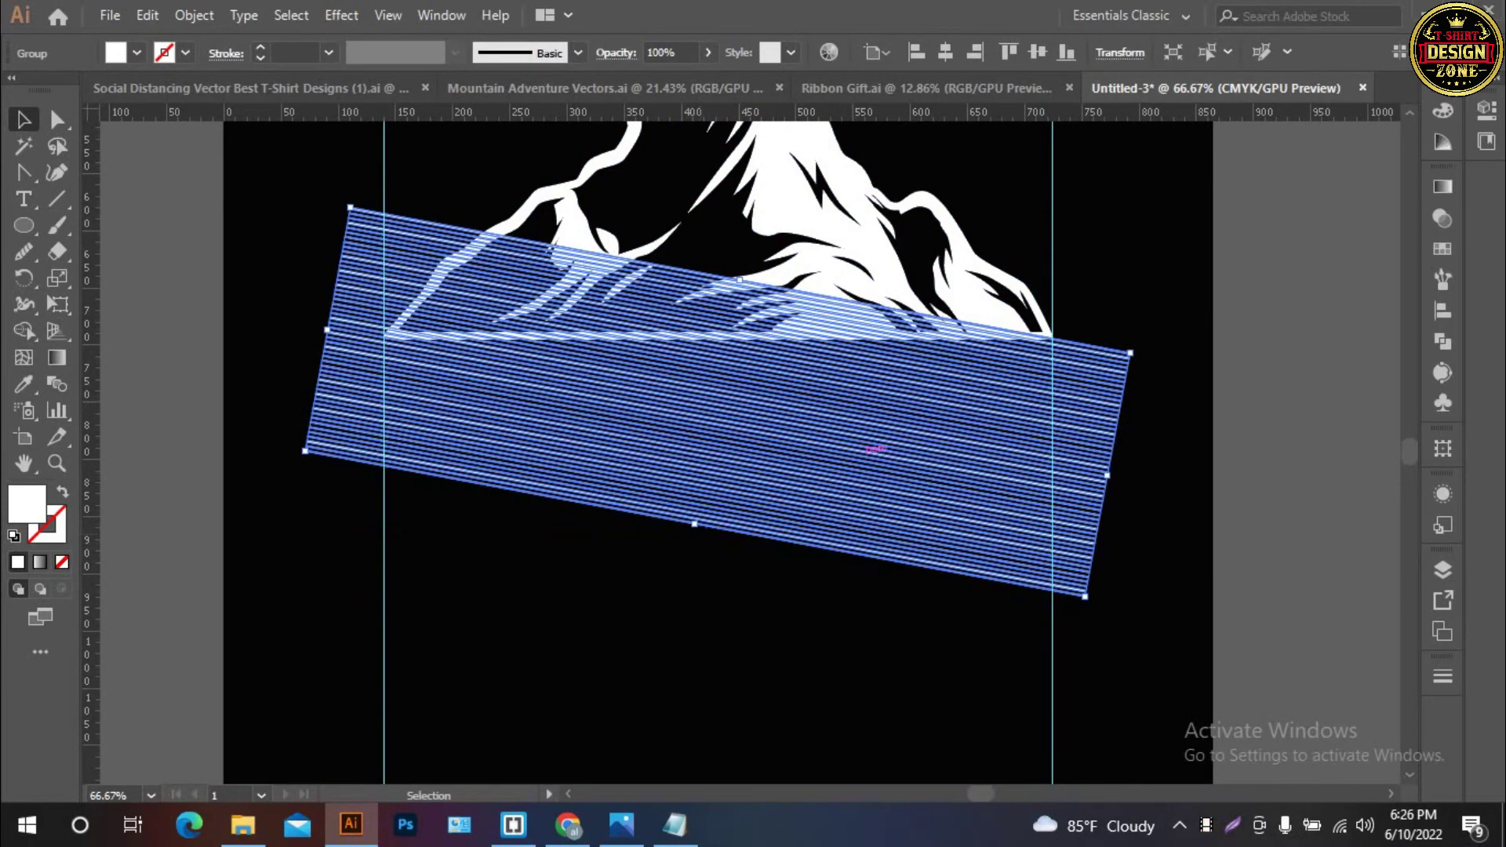
Place a copy of the stripe block beside the artboard near the pine tree
left_click_drag(1092, 468, 614, 495)
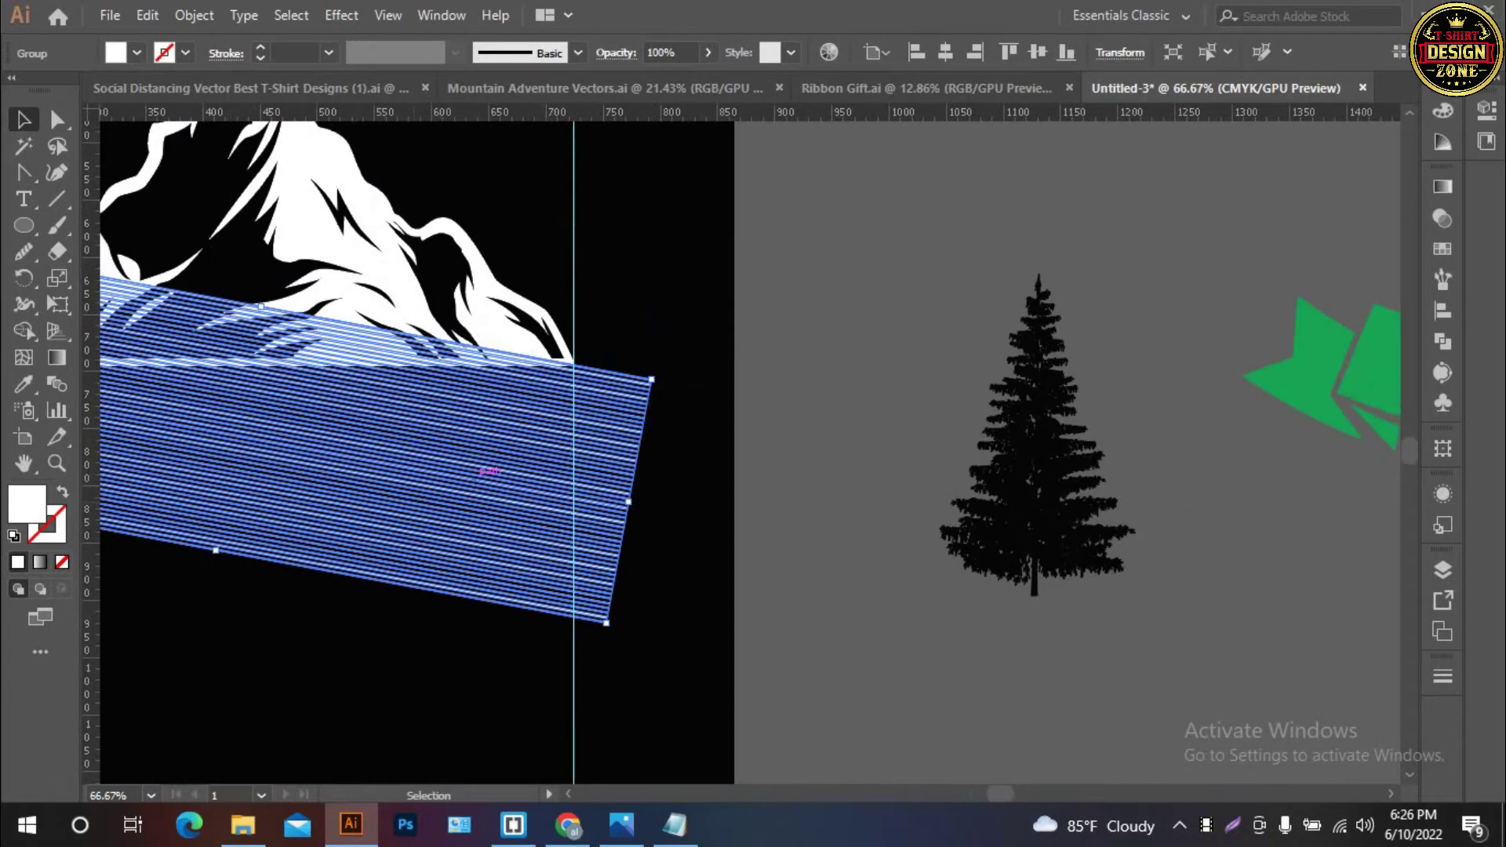
left_click_drag(490, 471, 1174, 201)
left_click_drag(1314, 231, 1176, 200)
mouse_move(582, 469)
left_mouse_down()
mouse_move(926, 341)
mouse_move(870, 474)
left_mouse_up()
left_click(784, 435)
Zoom in closely on the striped block and select it
key("ctrl+shift+a")
key("ctrl+plus")
key("ctrl+plus")
left_click_drag(608, 321, 645, 402)
left_click(644, 402)
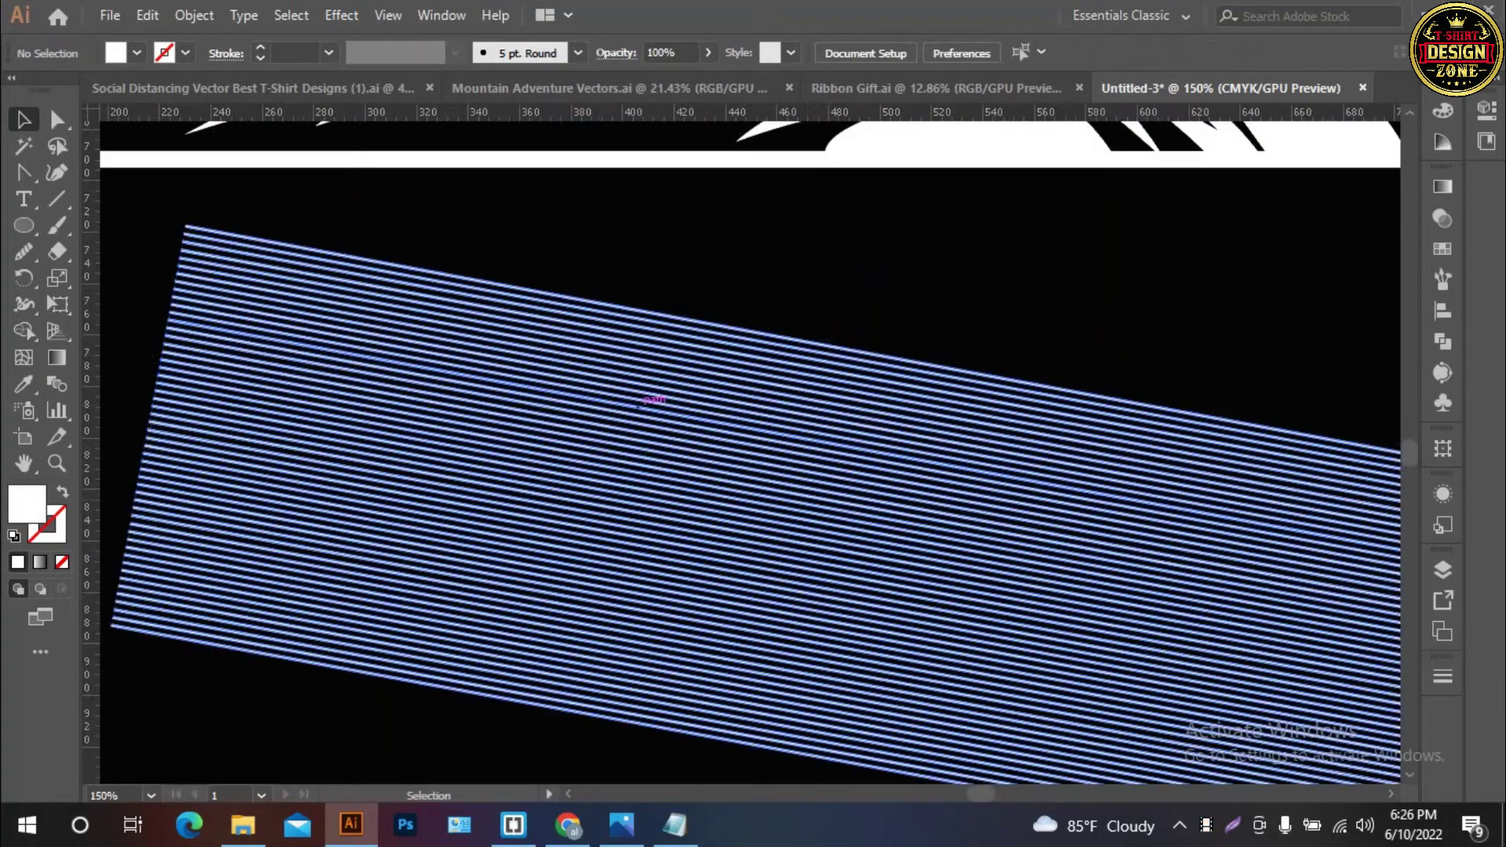
Erase round holes through the upper and lower stripes, redoing a bad first hole
key("shift+e")
scroll(621, 369, "down", 2)
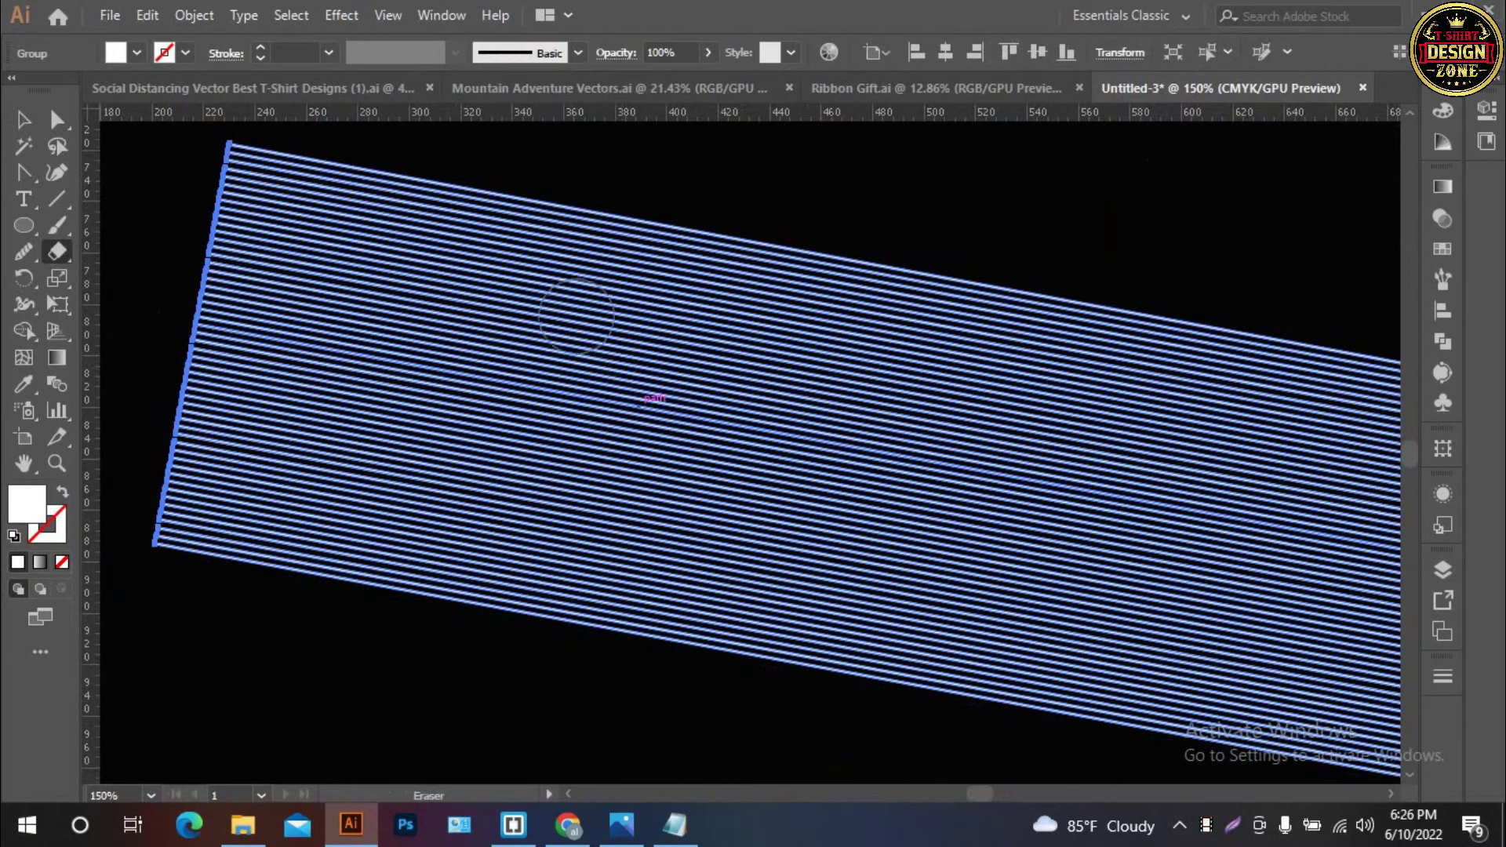
left_click_drag(522, 298, 657, 314)
key("ctrl+z")
left_click_drag(549, 316, 592, 319)
scroll(592, 319, "right", 2)
left_click_drag(445, 467, 474, 471)
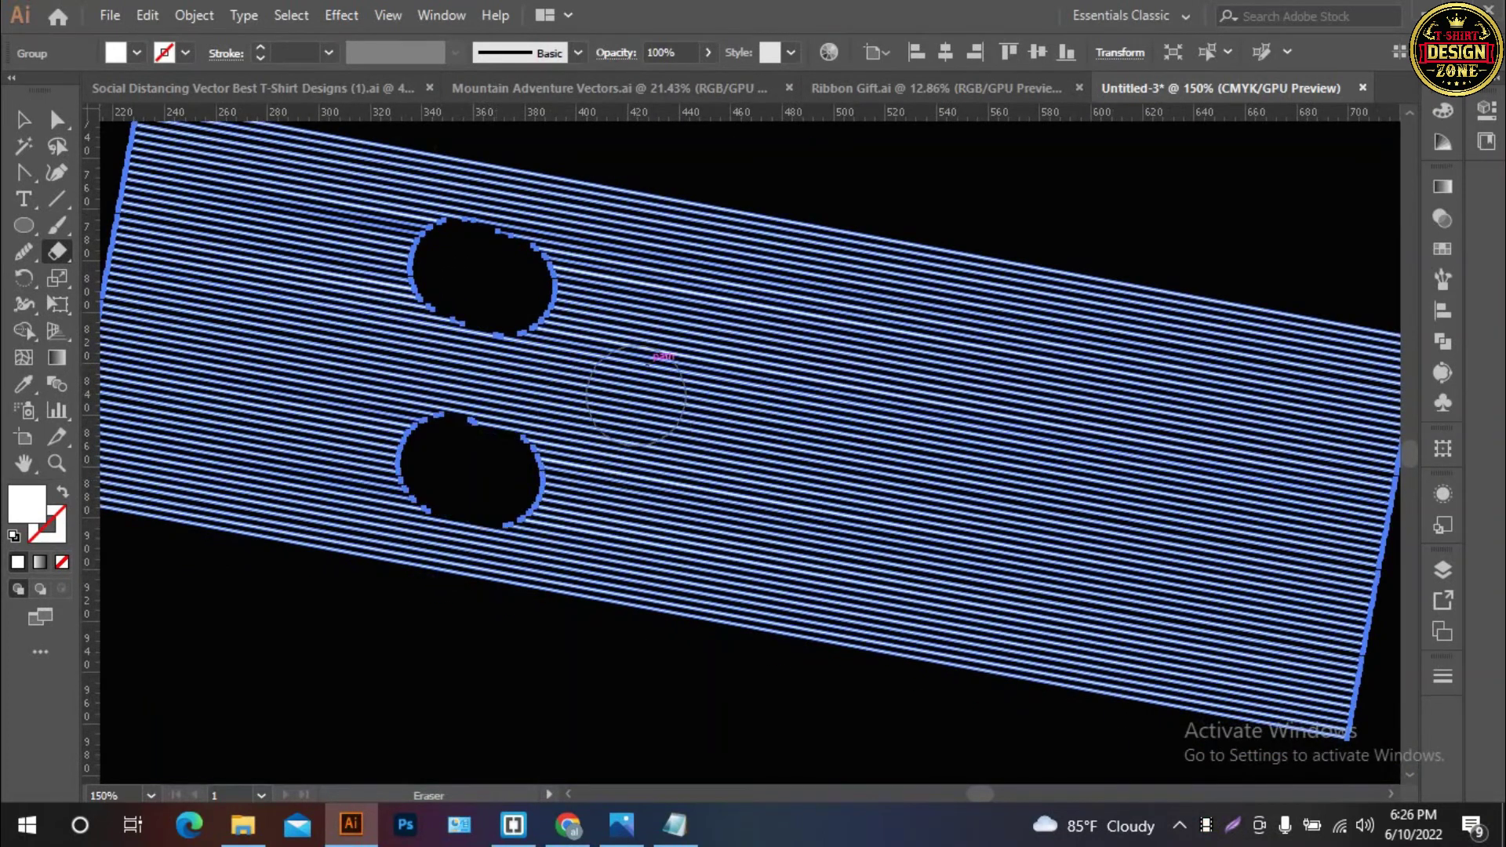
Punch more round holes across the middle and right side of the stripes
left_click(672, 406)
left_click_drag(780, 321, 839, 314)
key("ctrl+z")
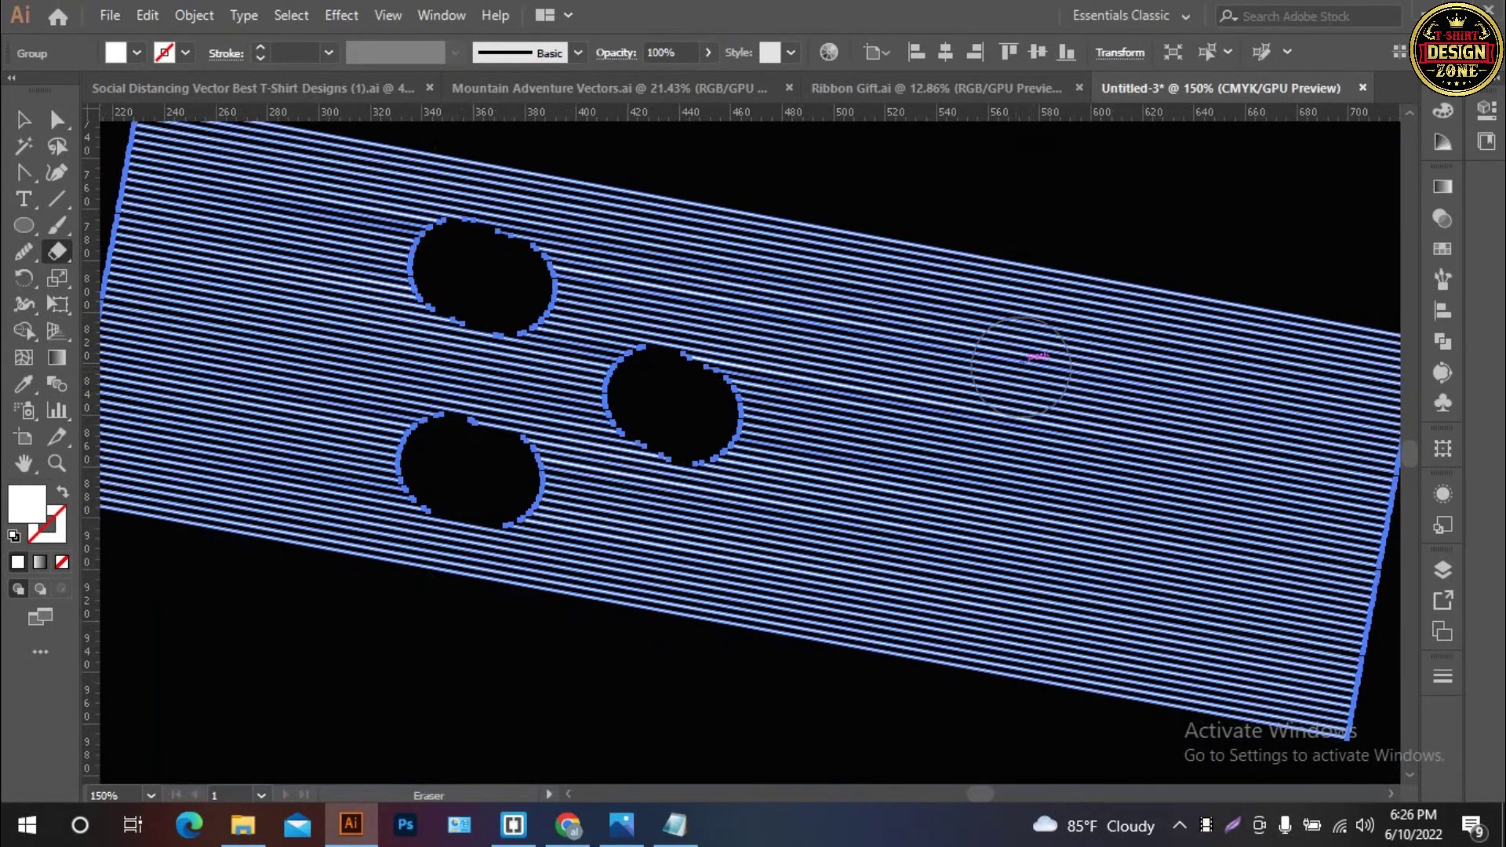
scroll(902, 314, "right", 2)
left_click(902, 314)
left_click_drag(1118, 316, 1145, 321)
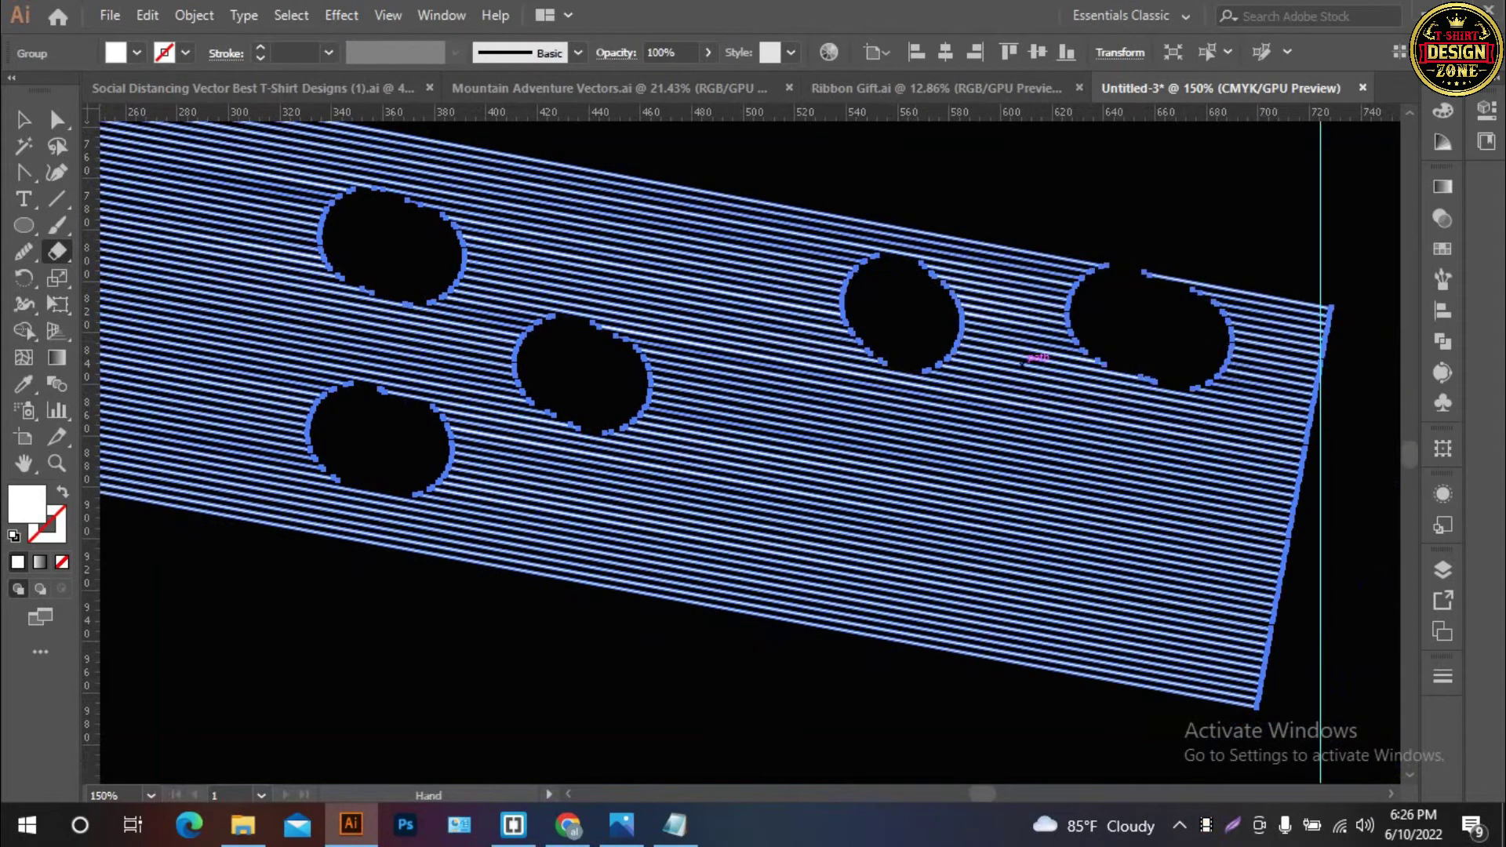
scroll(1137, 322, "down", 3)
left_click_drag(949, 430, 1000, 433)
left_click_drag(1181, 361, 1180, 360)
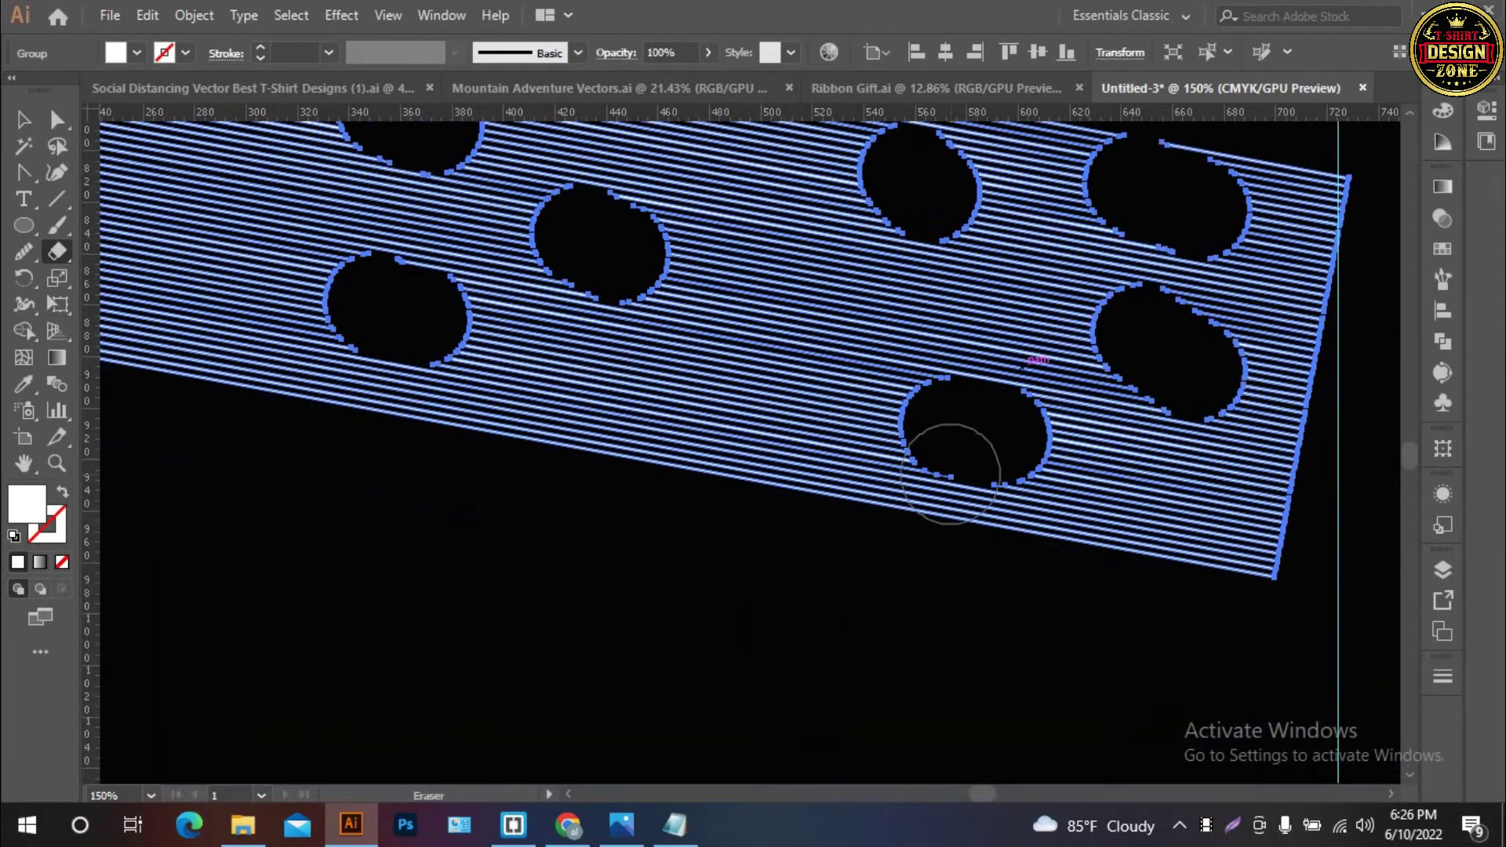
Erase further holes in the lower stripes and at the block's left end and top-left corner
scroll(951, 460, "left", 3)
left_click(840, 410)
scroll(839, 410, "left", 5)
scroll(840, 410, "up", 3)
left_click(717, 424)
left_click(468, 314)
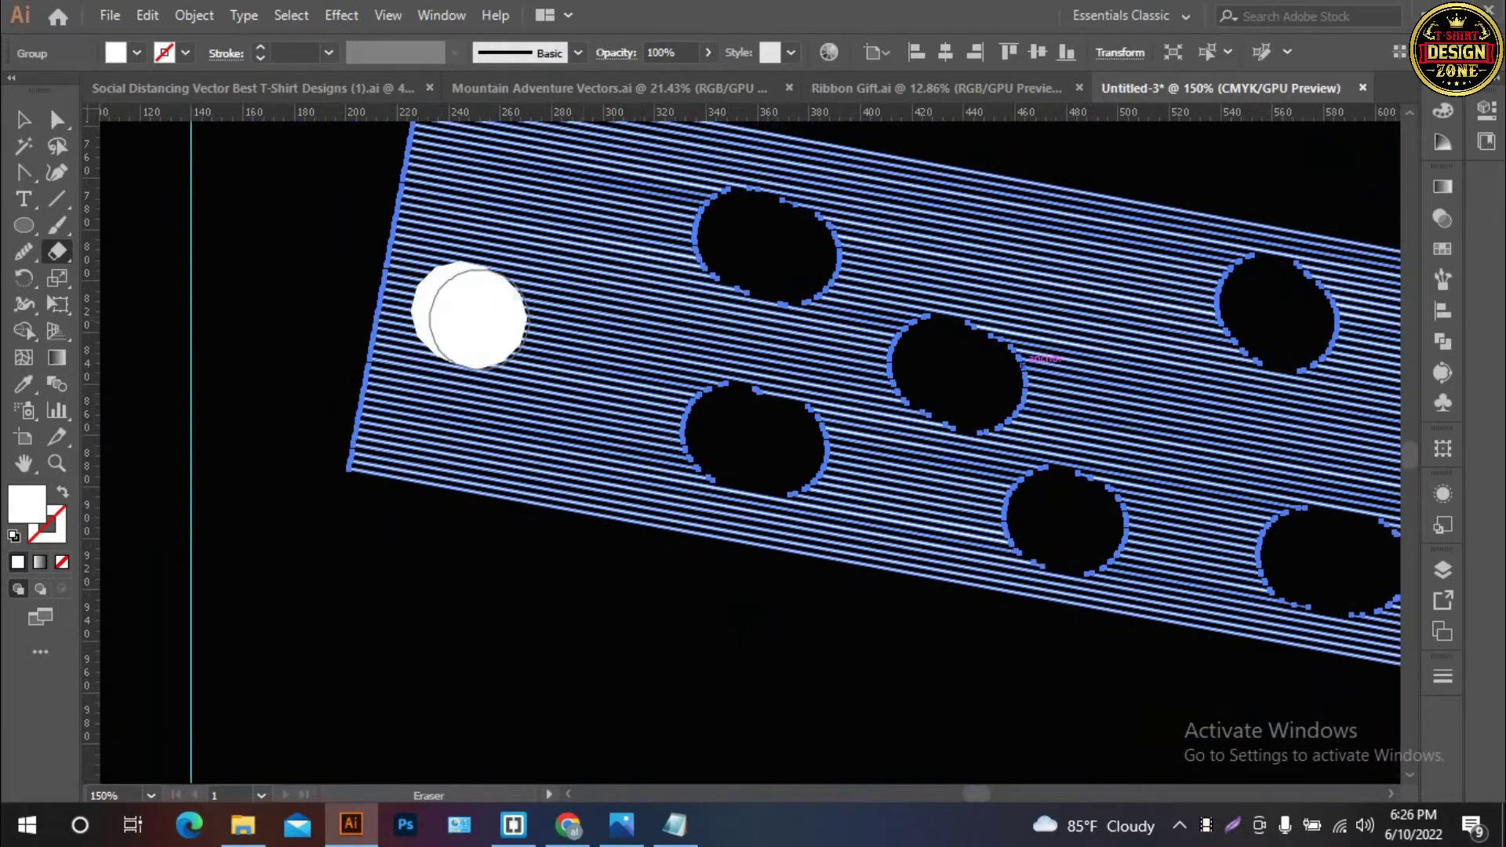
left_click_drag(468, 314, 484, 492)
left_click(466, 273)
scroll(396, 415, "down", 3)
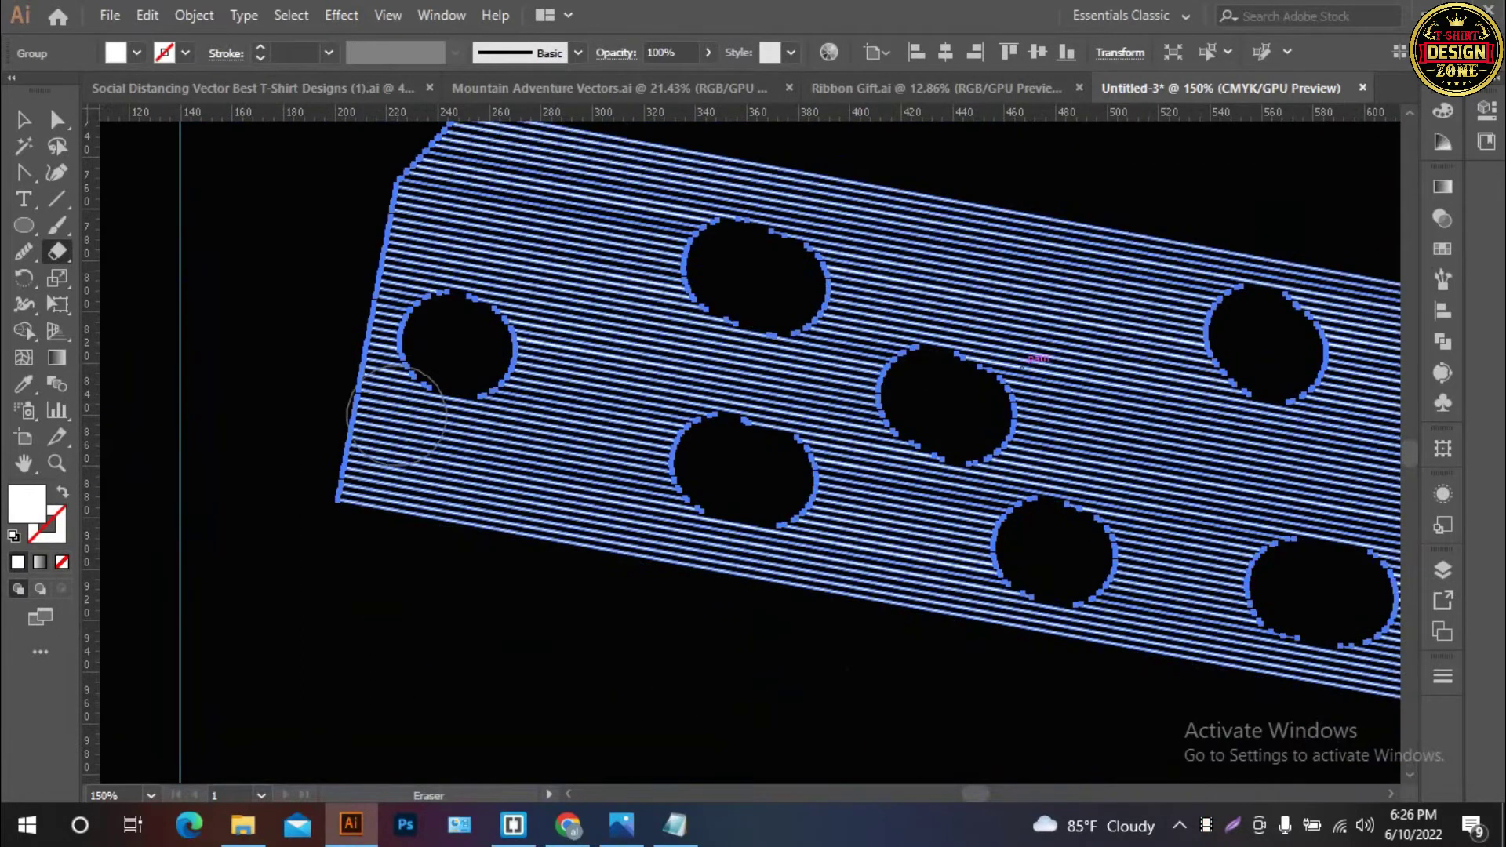
left_click(524, 188)
Notch the stripes' lower and lower-right edges, then deselect the dotted block
scroll(800, 252, "right", 4)
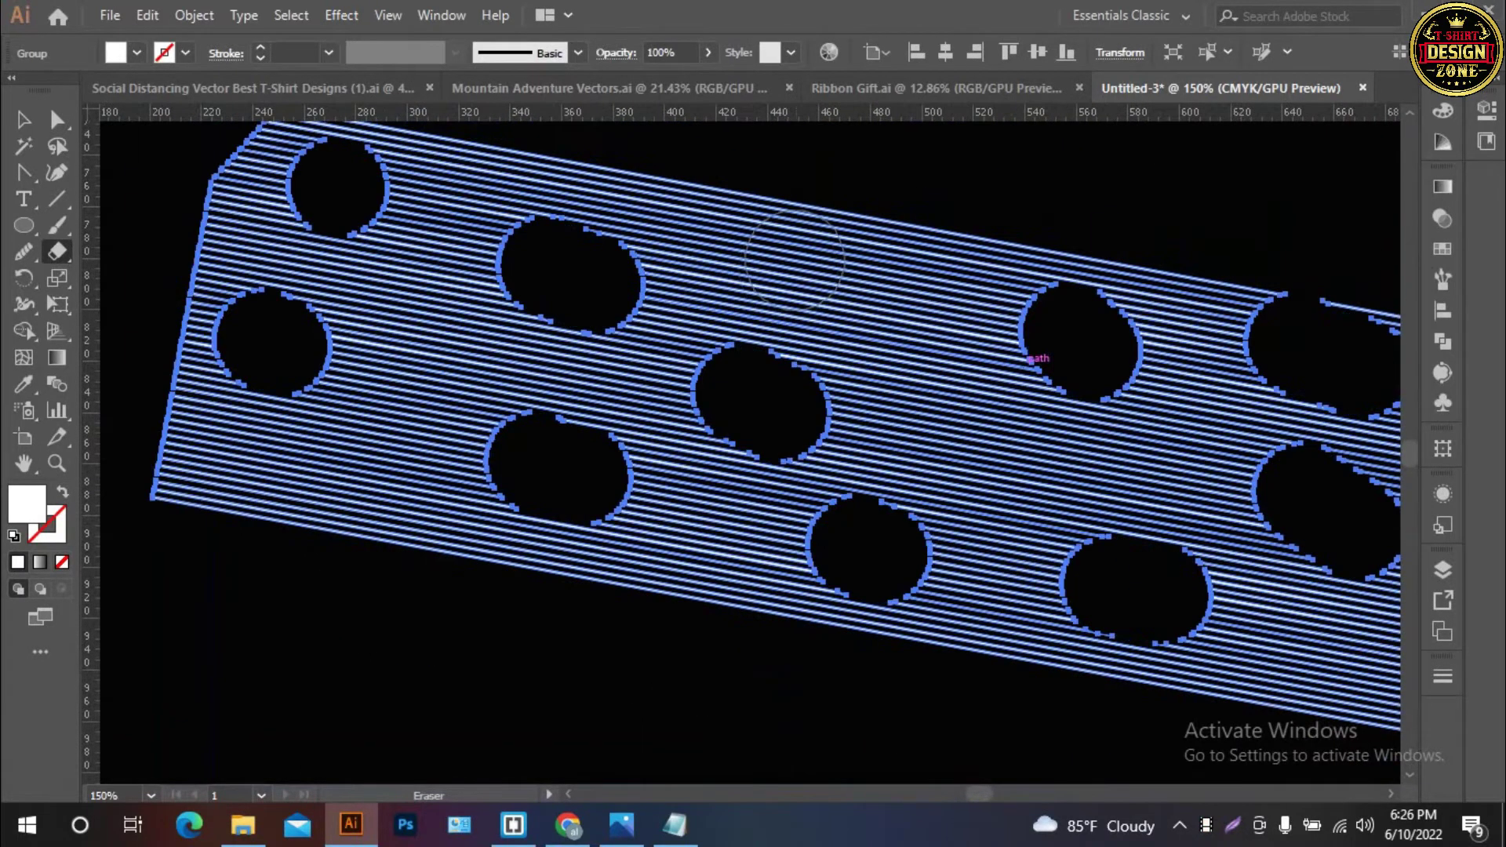
scroll(702, 464, "down", 3)
scroll(703, 464, "right", 2)
left_click(628, 444)
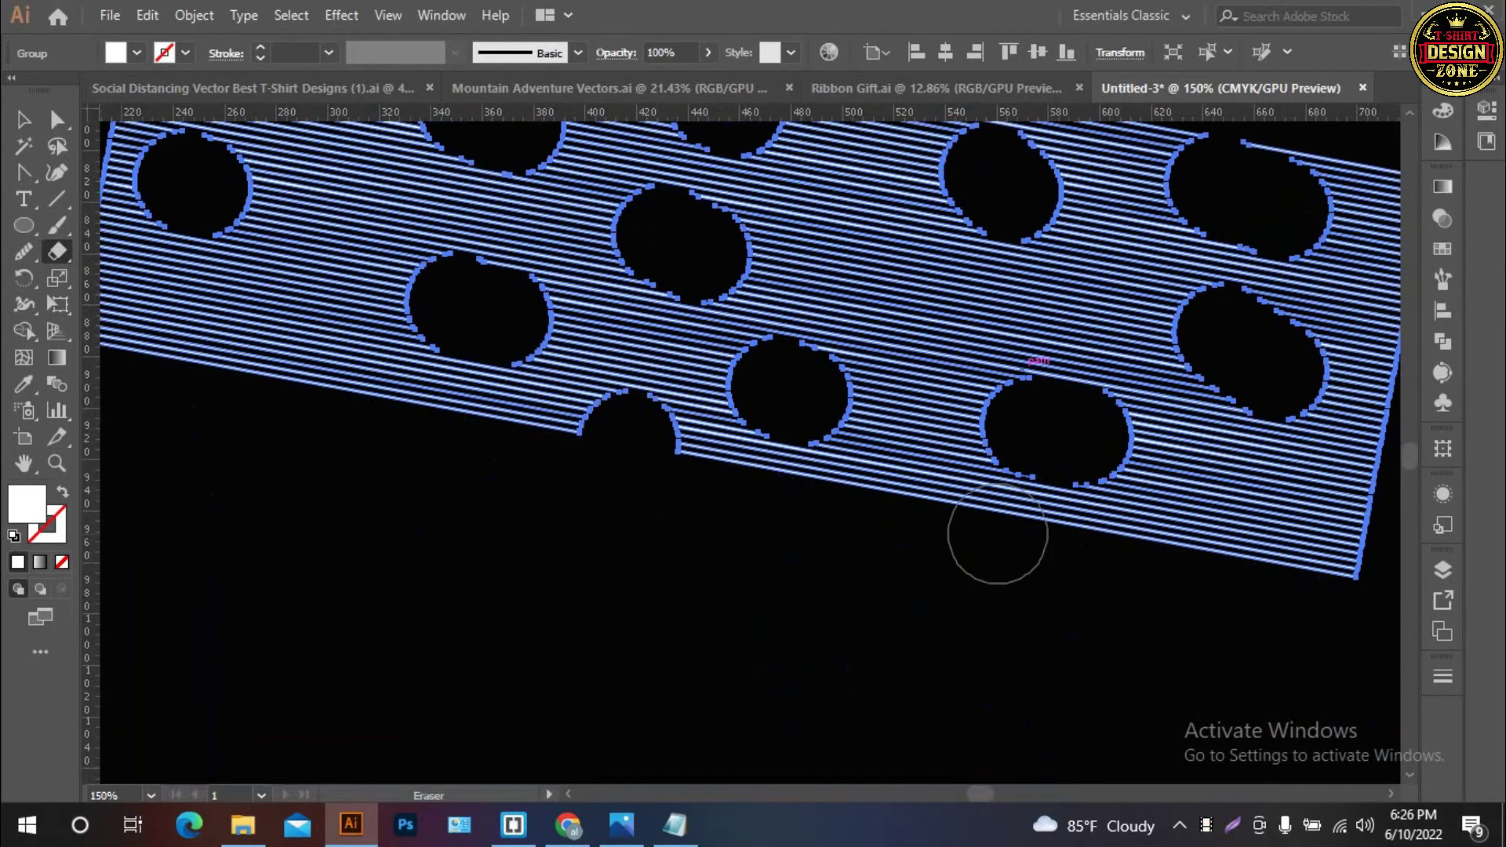
left_click(1298, 580)
scroll(251, 393, "left", 5)
scroll(250, 394, "up", 1)
left_click(298, 396)
left_click(24, 119)
key("ctrl+shift+a")
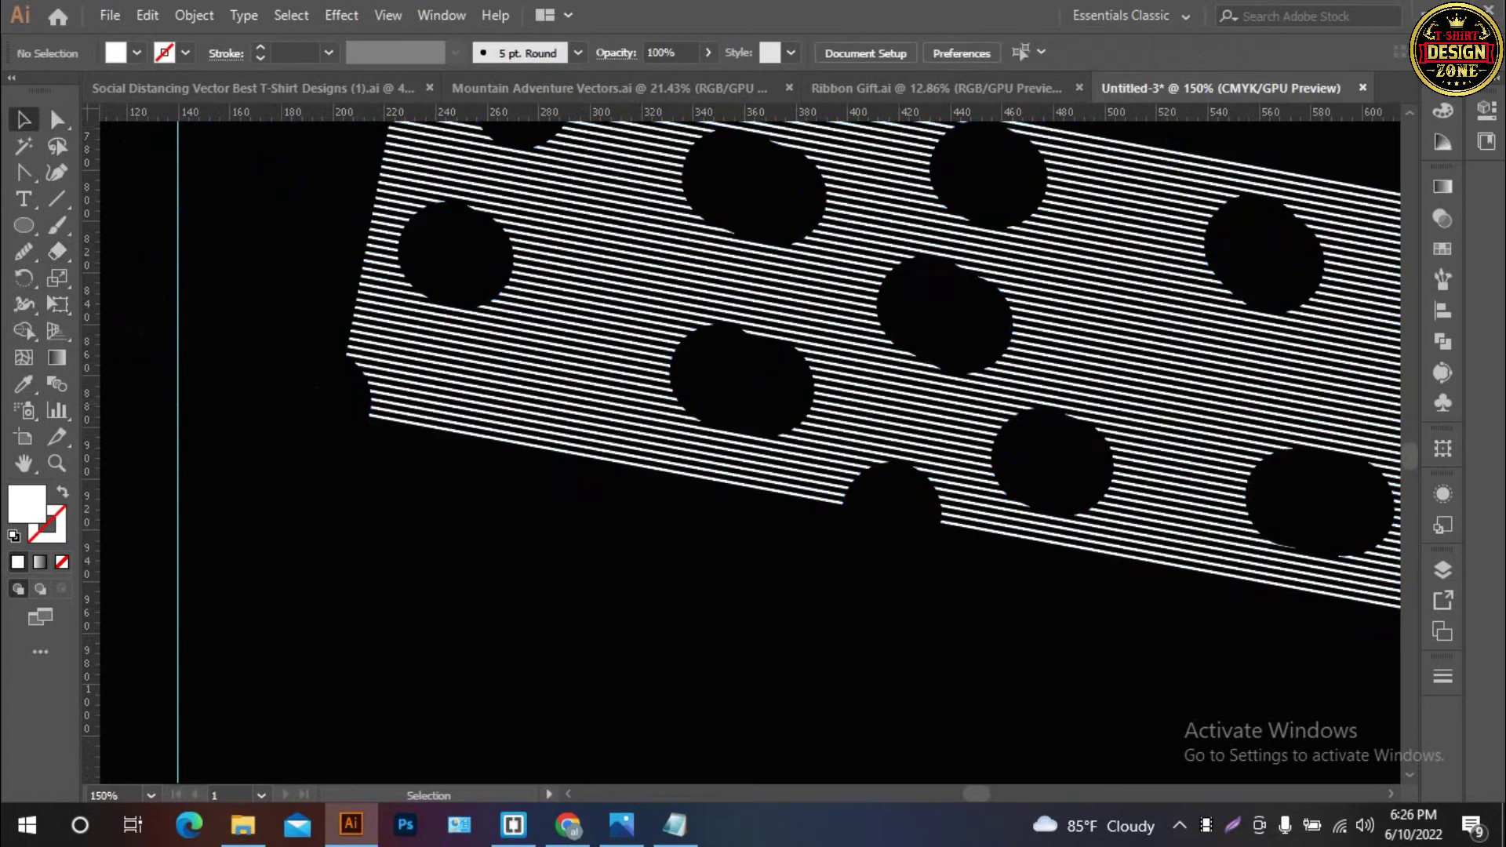
Squash the dotted stripe block shorter and move it up under the mountain
key("ctrl+minus")
key("ctrl+minus")
key("ctrl+minus")
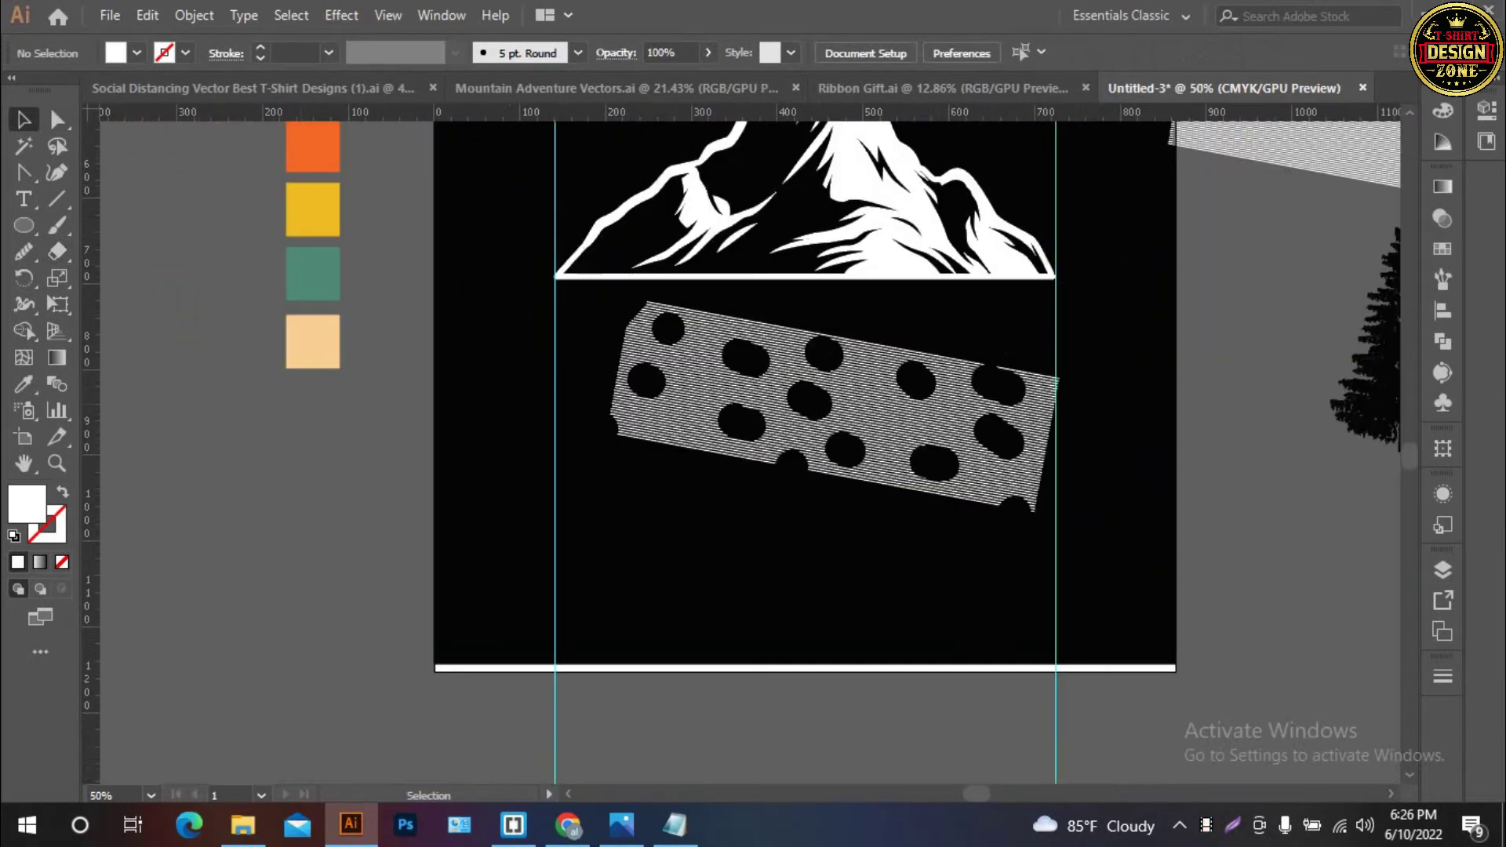
left_click(945, 469)
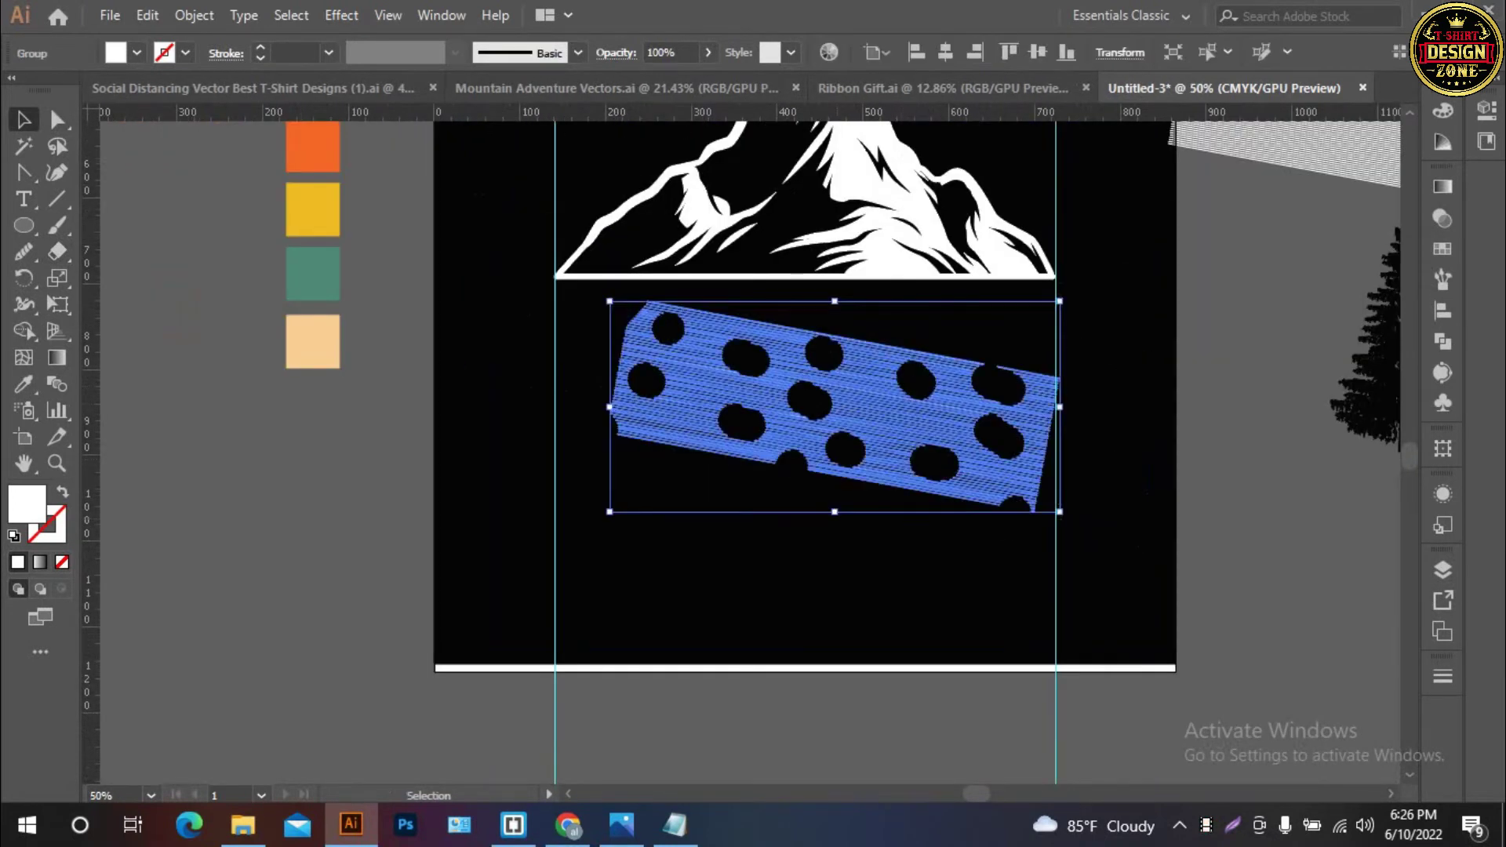
left_click_drag(833, 511, 834, 443)
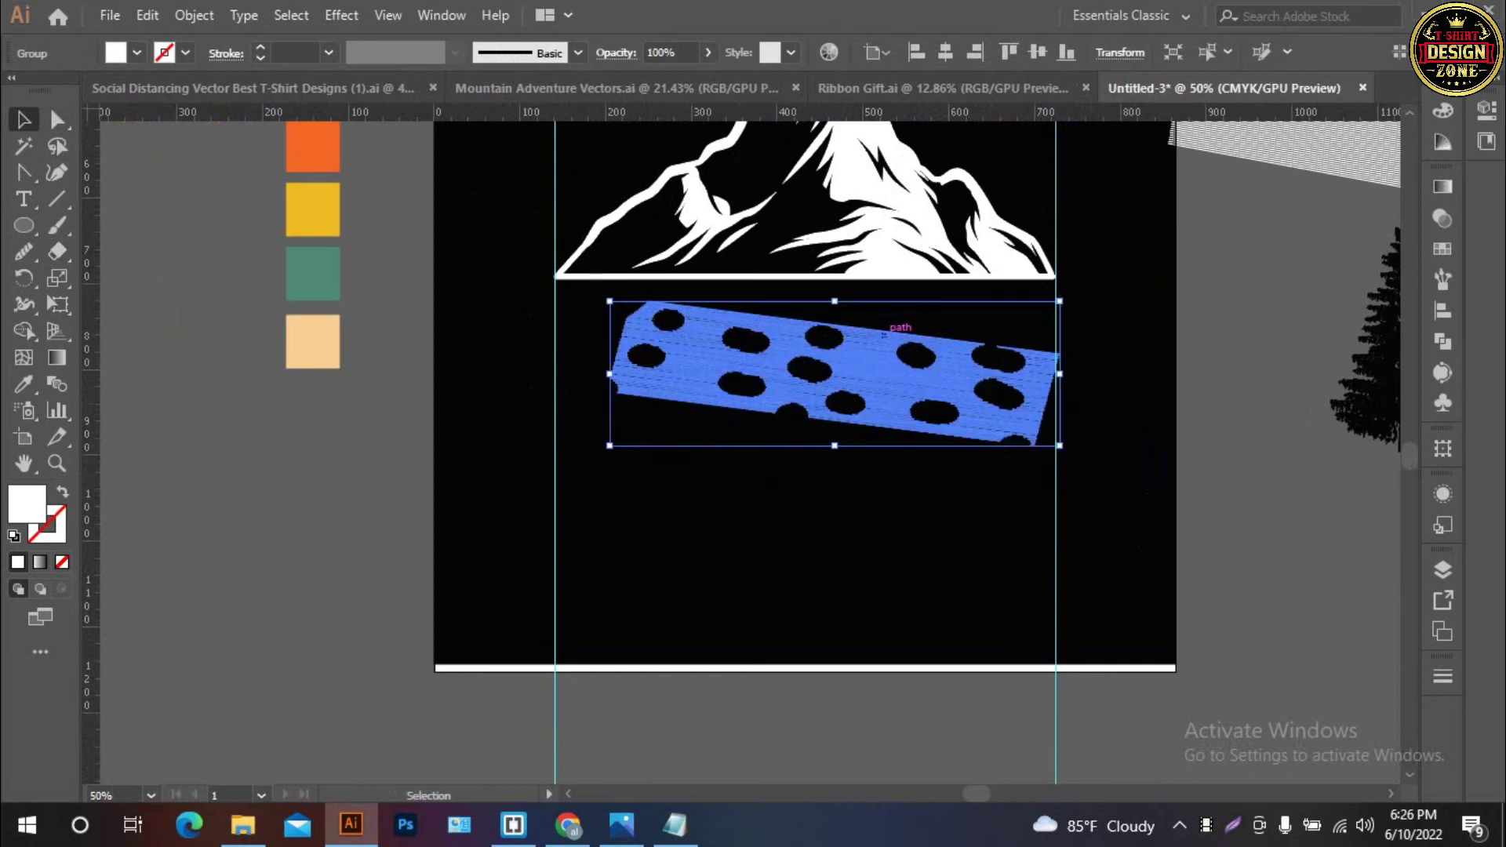
left_click_drag(900, 323, 954, 268)
left_click(785, 549)
mouse_move(901, 376)
left_mouse_down()
mouse_move(941, 330)
mouse_move(988, 323)
mouse_move(824, 392)
mouse_move(547, 305)
mouse_move(835, 506)
mouse_move(875, 437)
mouse_move(913, 420)
mouse_move(850, 394)
mouse_move(588, 517)
mouse_move(500, 412)
mouse_move(463, 414)
left_mouse_up()
Duplicate the dotted block down and left, and shift the right strip slightly right
left_click(863, 549)
left_click(871, 431)
left_click(776, 533)
left_click_drag(769, 409, 783, 409)
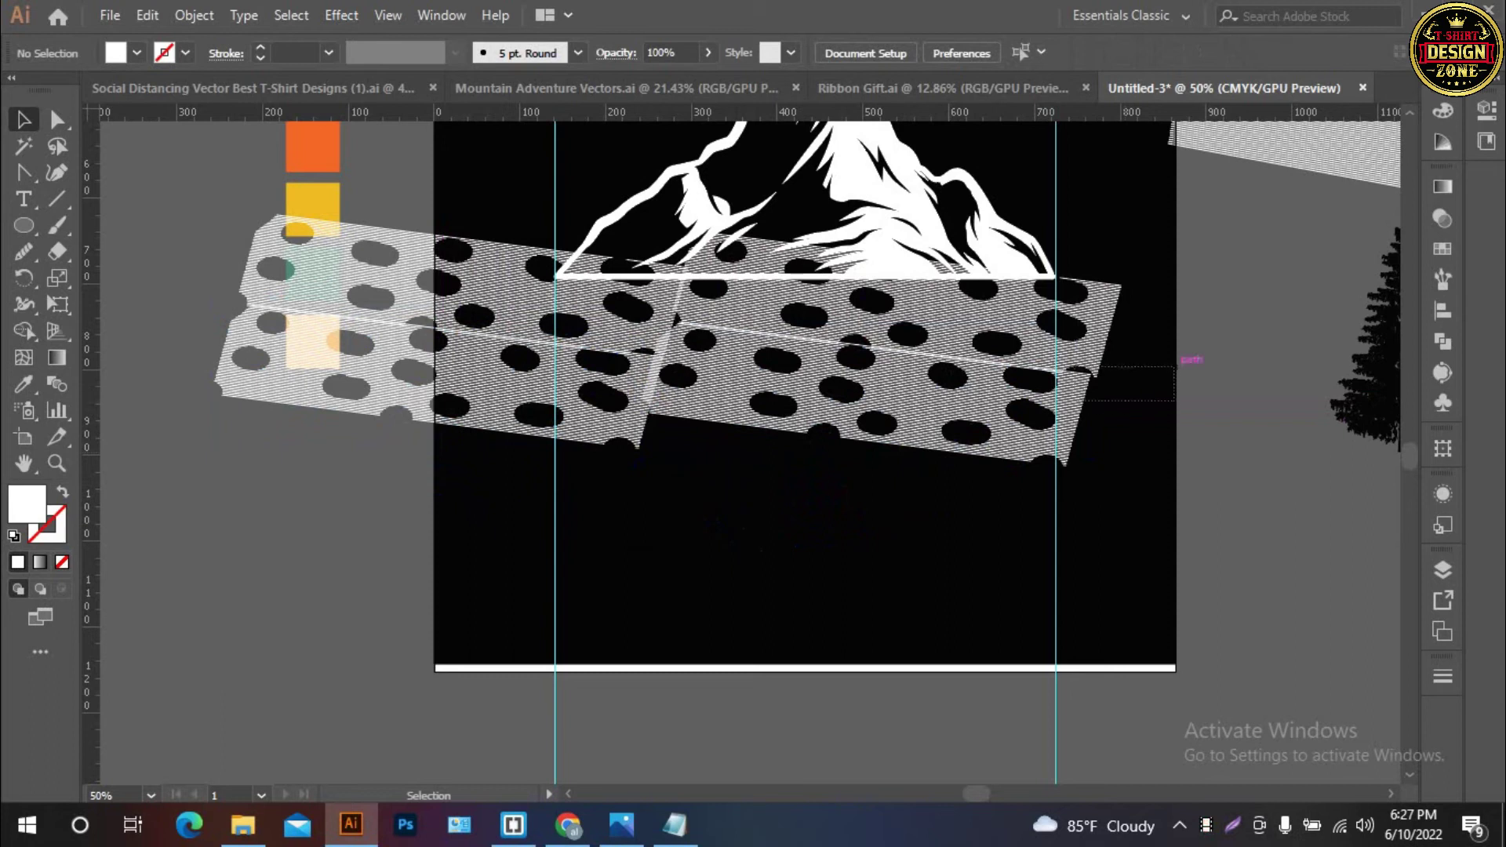
left_click(783, 409)
Erase the dotted strips' overhangs past the right and left guides
key("shift+e")
left_click_drag(1270, 661, 1054, 138)
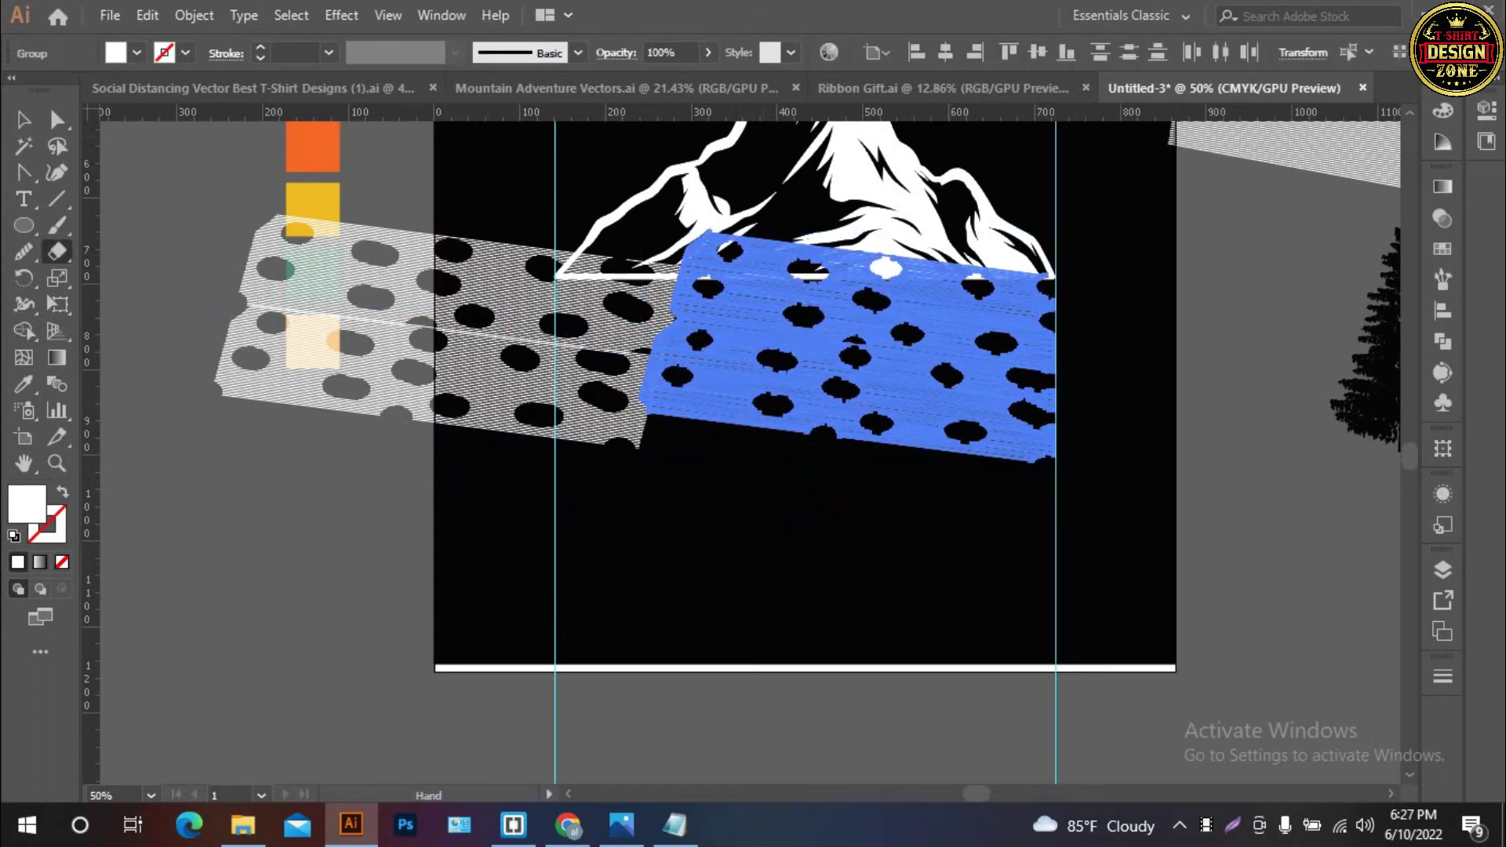
left_click_drag(776, 614, 866, 604)
left_click(23, 119)
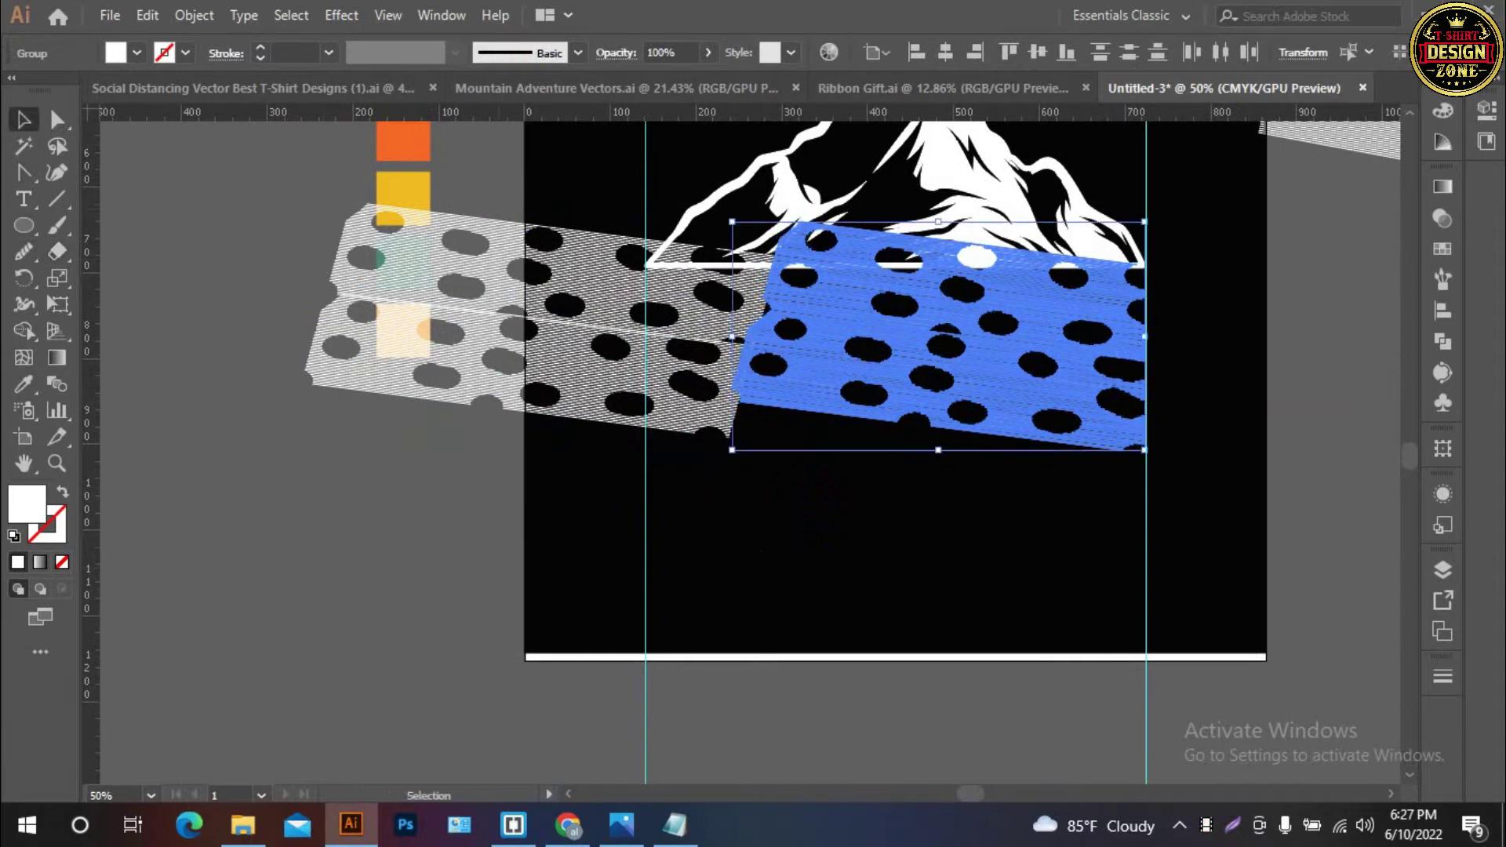
left_click(430, 326)
key("shift+e")
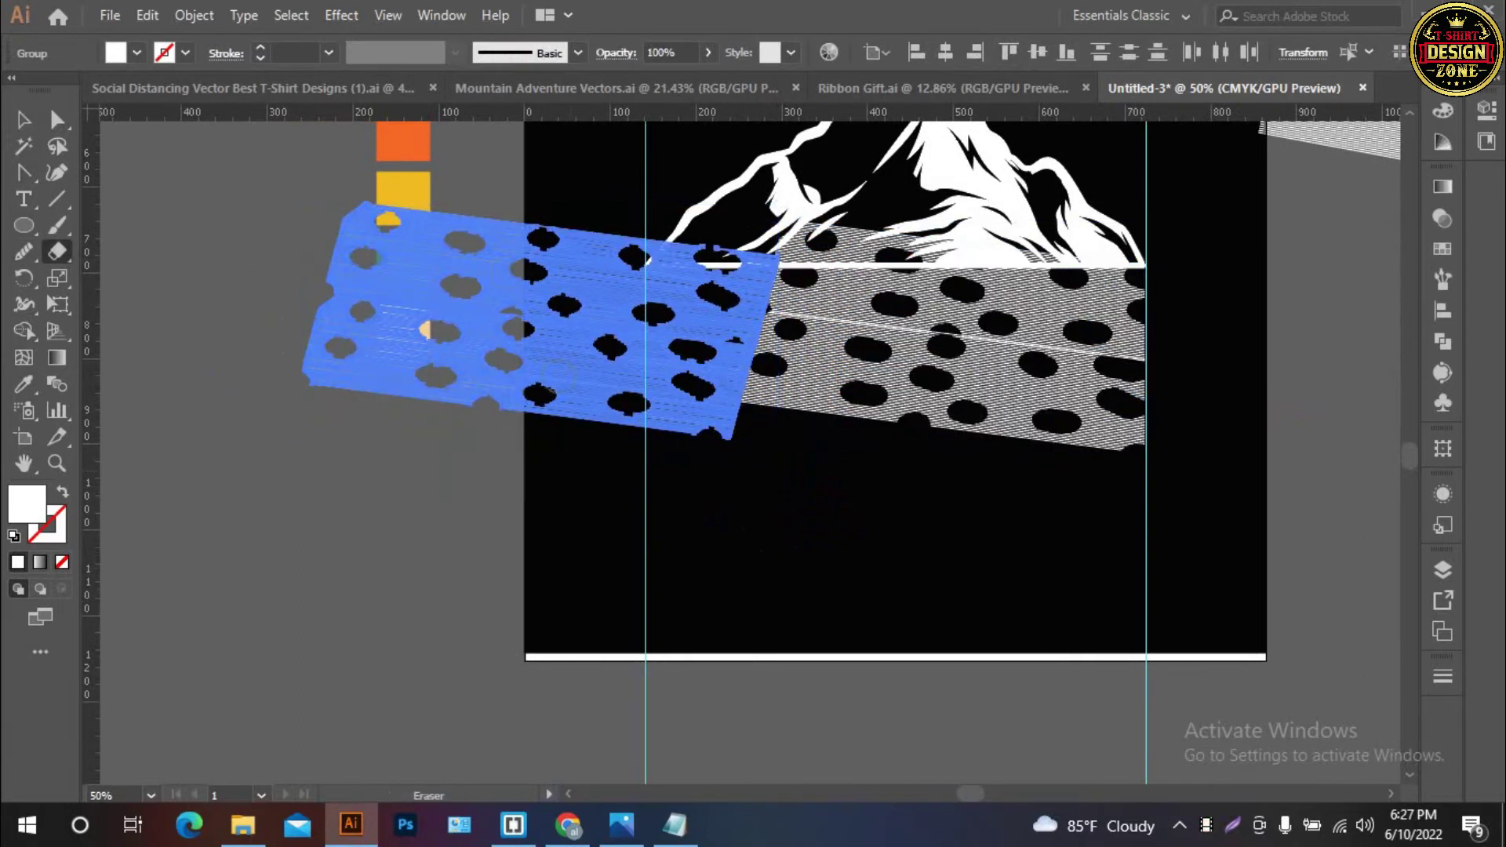
left_click_drag(264, 137, 652, 538)
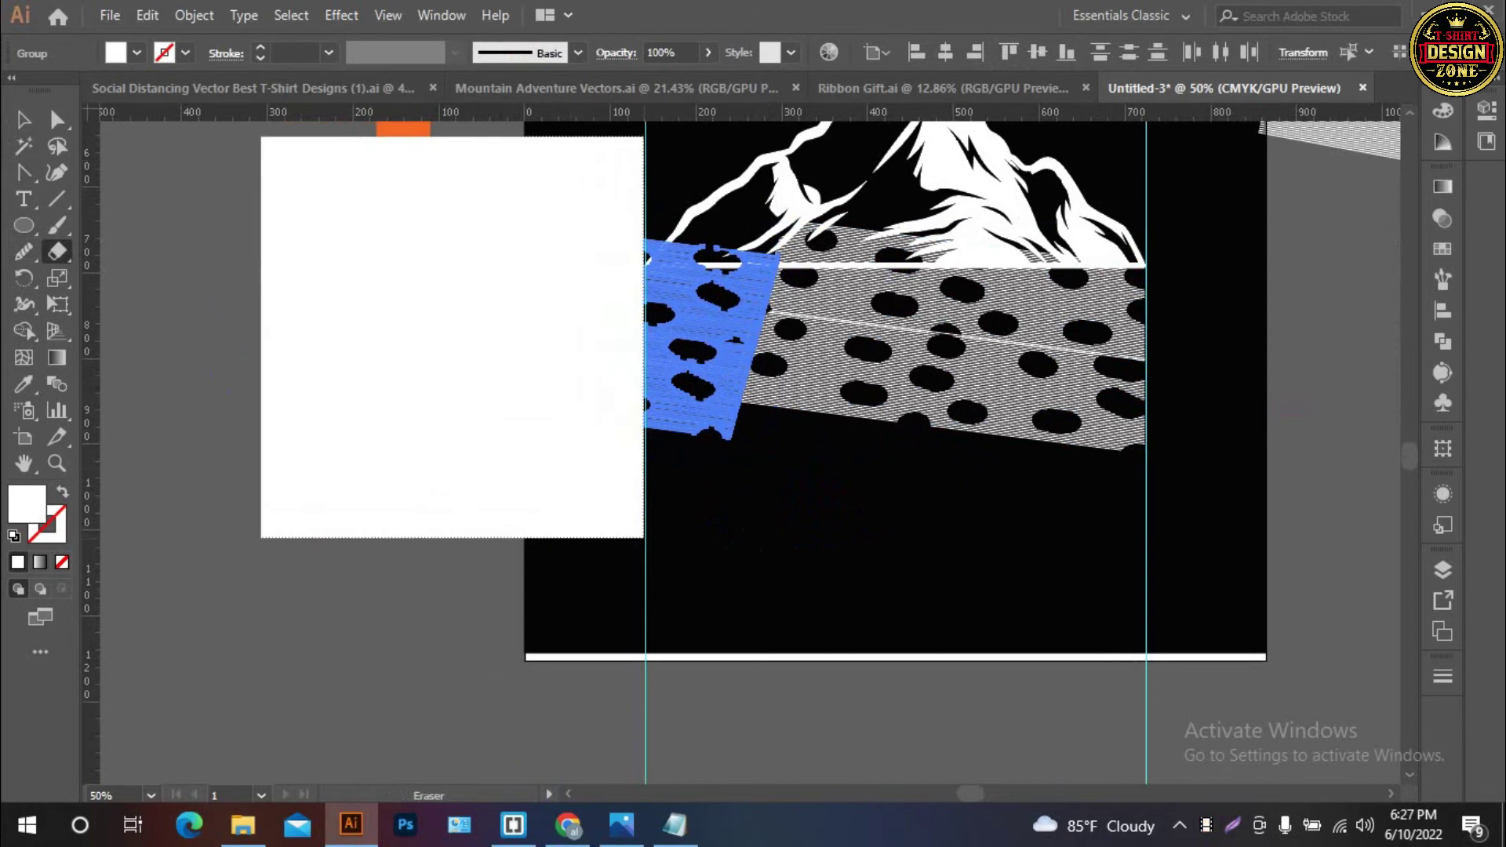
Trim the strip's top, move the left piece up, and erase the mountain base along it
left_click_drag(467, 178, 871, 268)
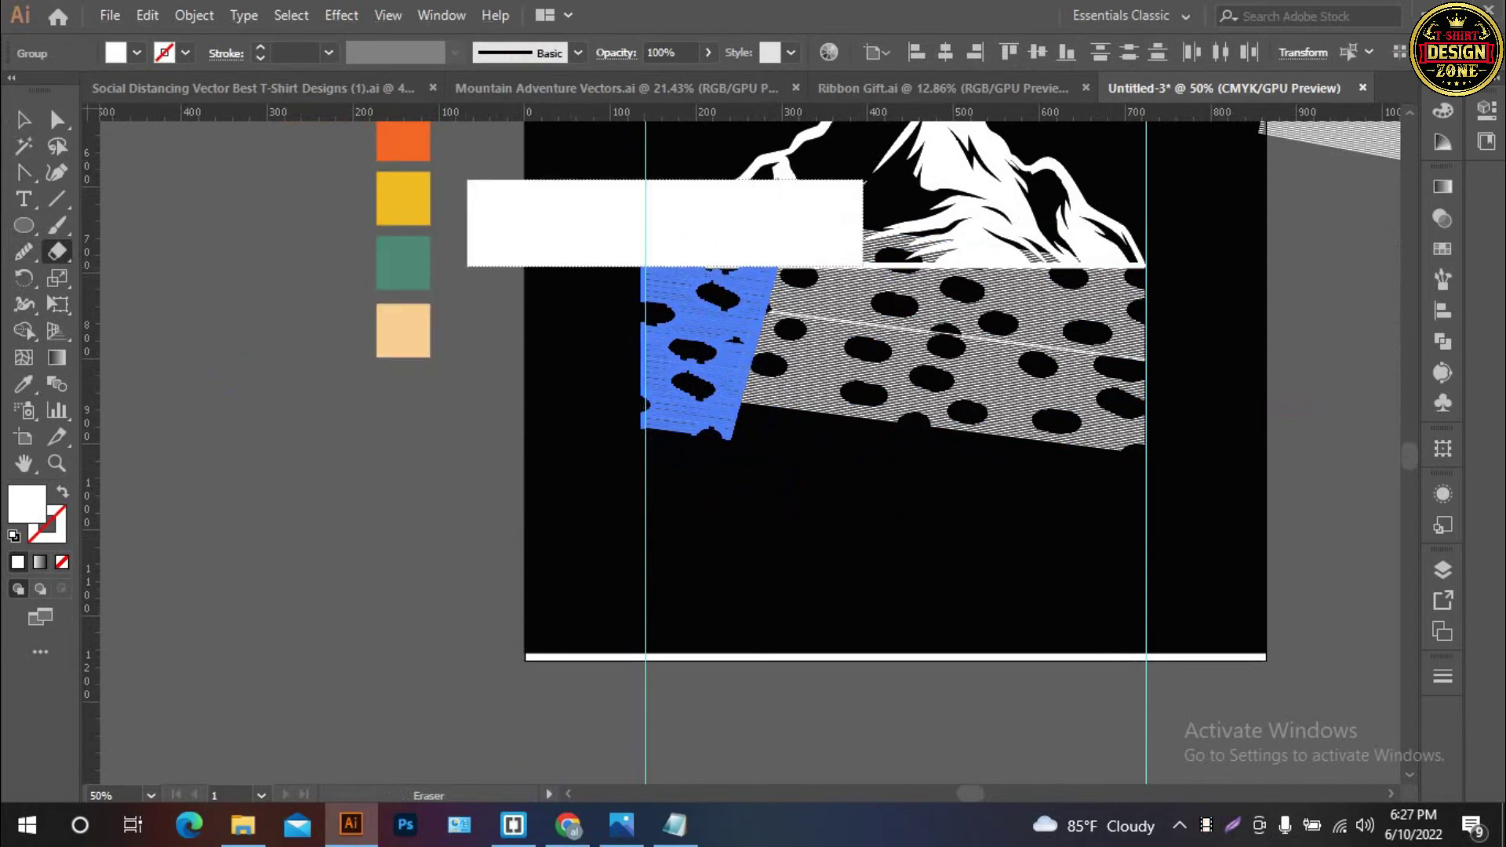
key("v")
left_click_drag(706, 353, 882, 305)
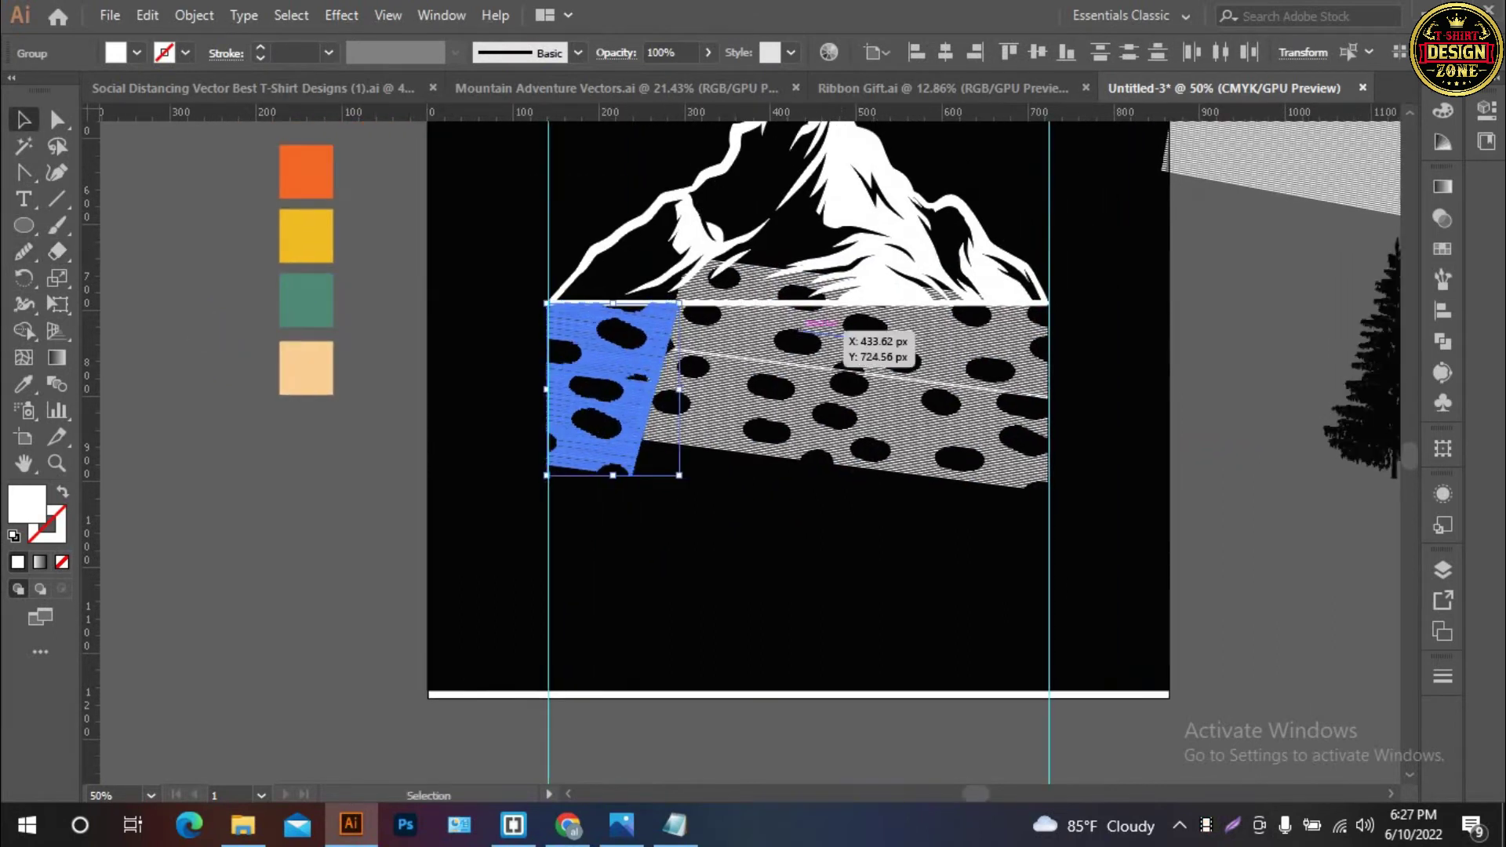
key("shift+e")
left_click_drag(453, 193, 1195, 315)
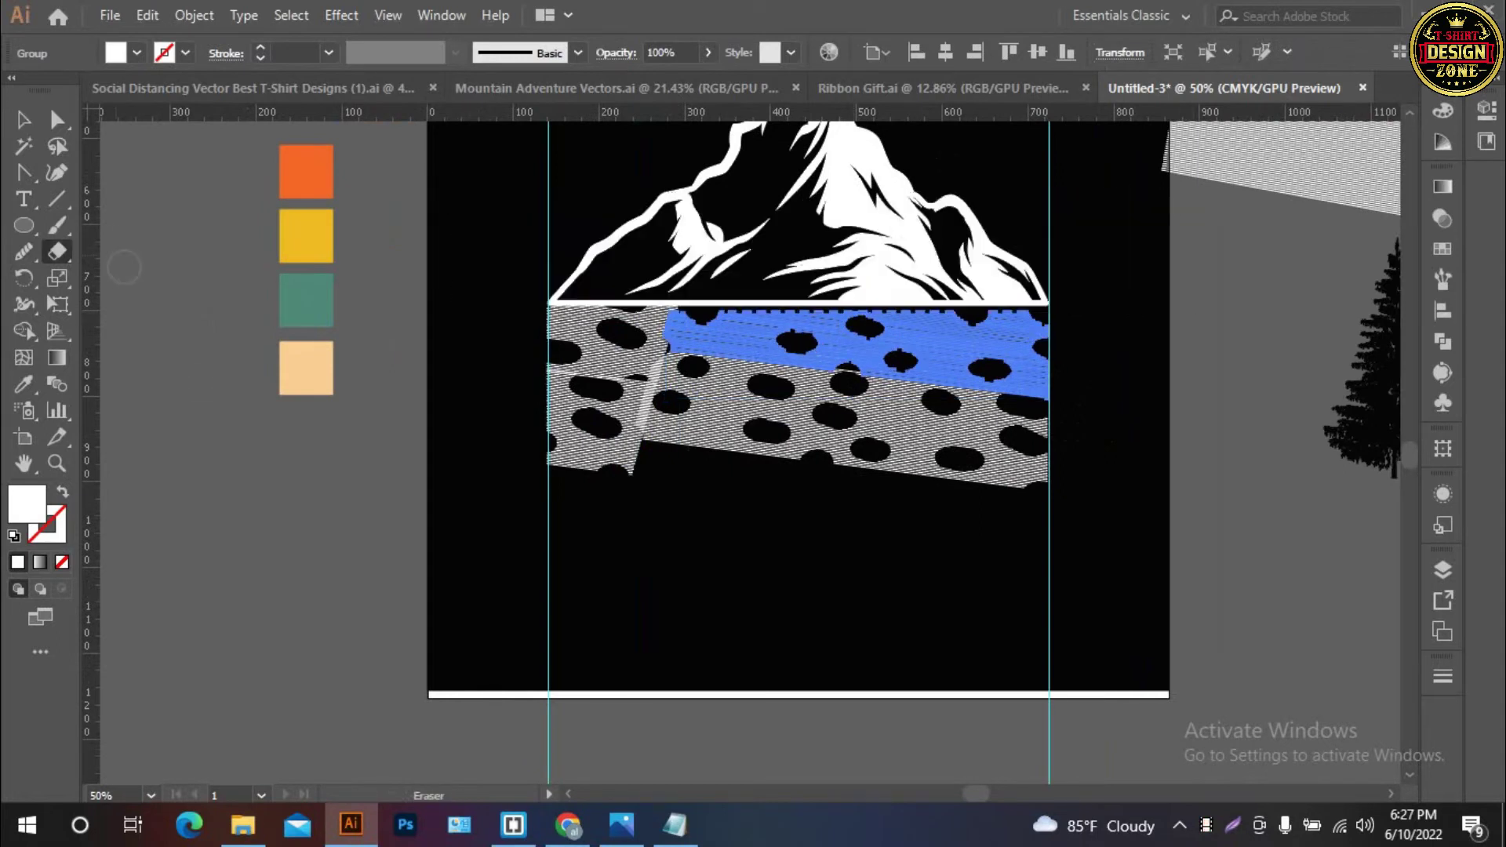
Erase the overhang around the lower dotted strip, then zoom in to check the band
key("v")
mouse_move(833, 474)
left_mouse_down()
mouse_move(680, 549)
mouse_move(597, 549)
left_mouse_up()
key("shift+e")
left_click_drag(1242, 642, 338, 442)
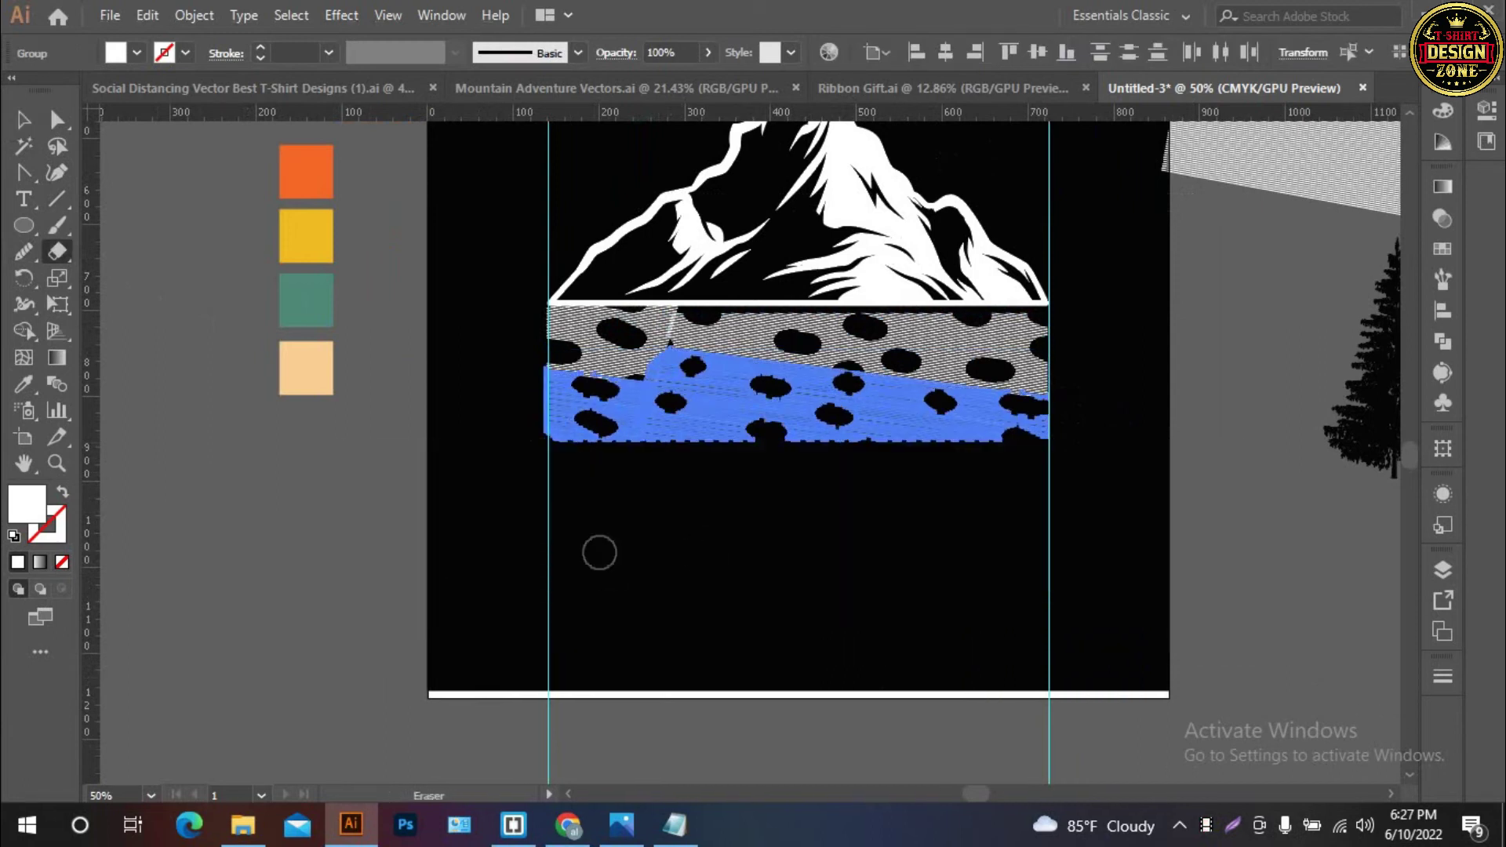
key("v")
left_click(156, 416)
left_click(784, 392)
left_click(785, 549)
left_click(716, 358)
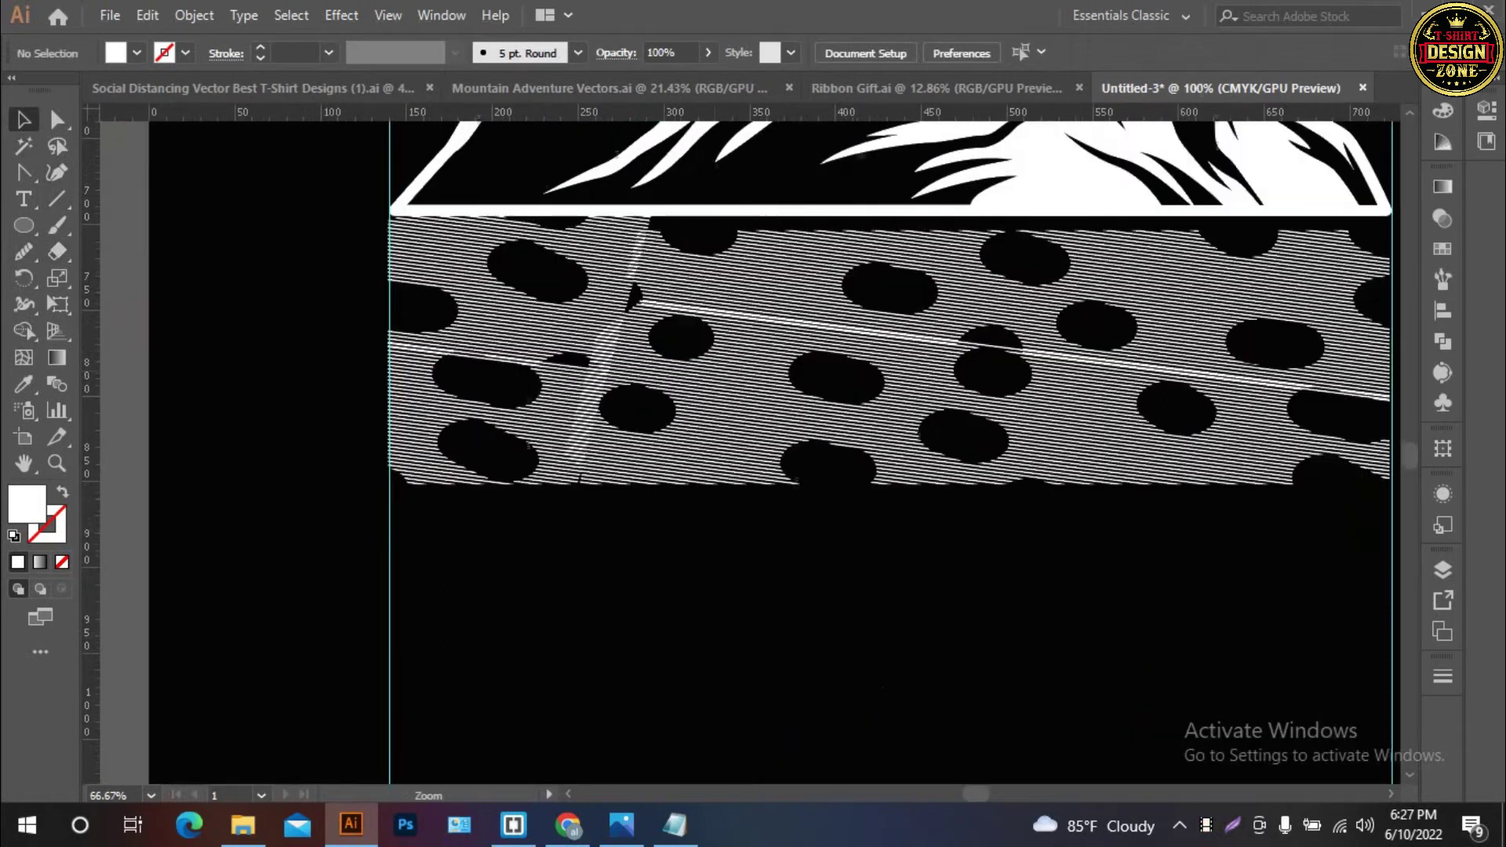
Erase the overlapping left edge of the lower striped piece
left_click(619, 307)
key("v")
left_click(661, 415)
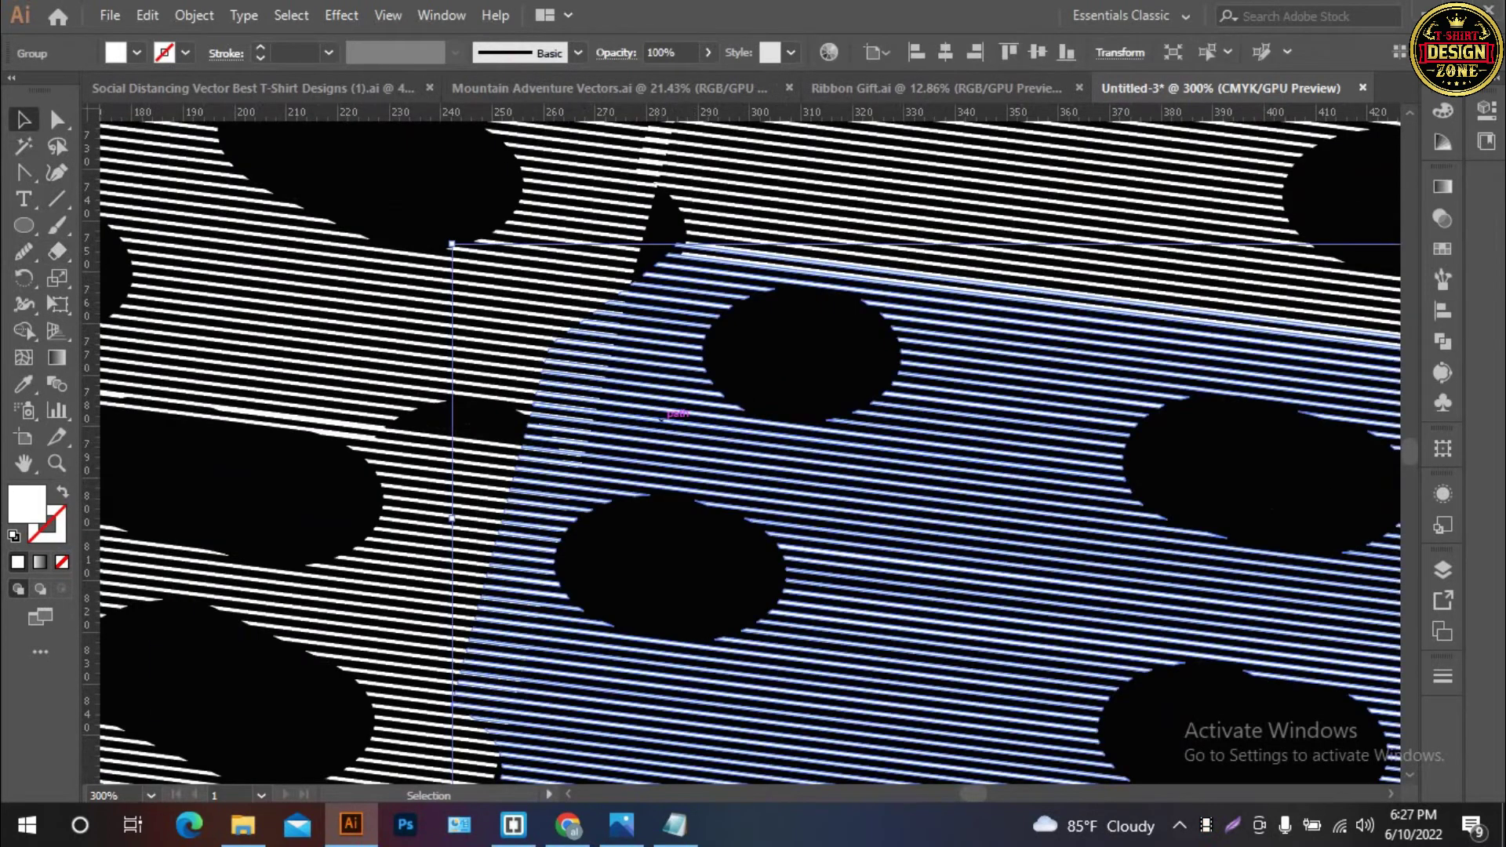
key("shift+e")
left_click_drag(522, 306, 510, 470)
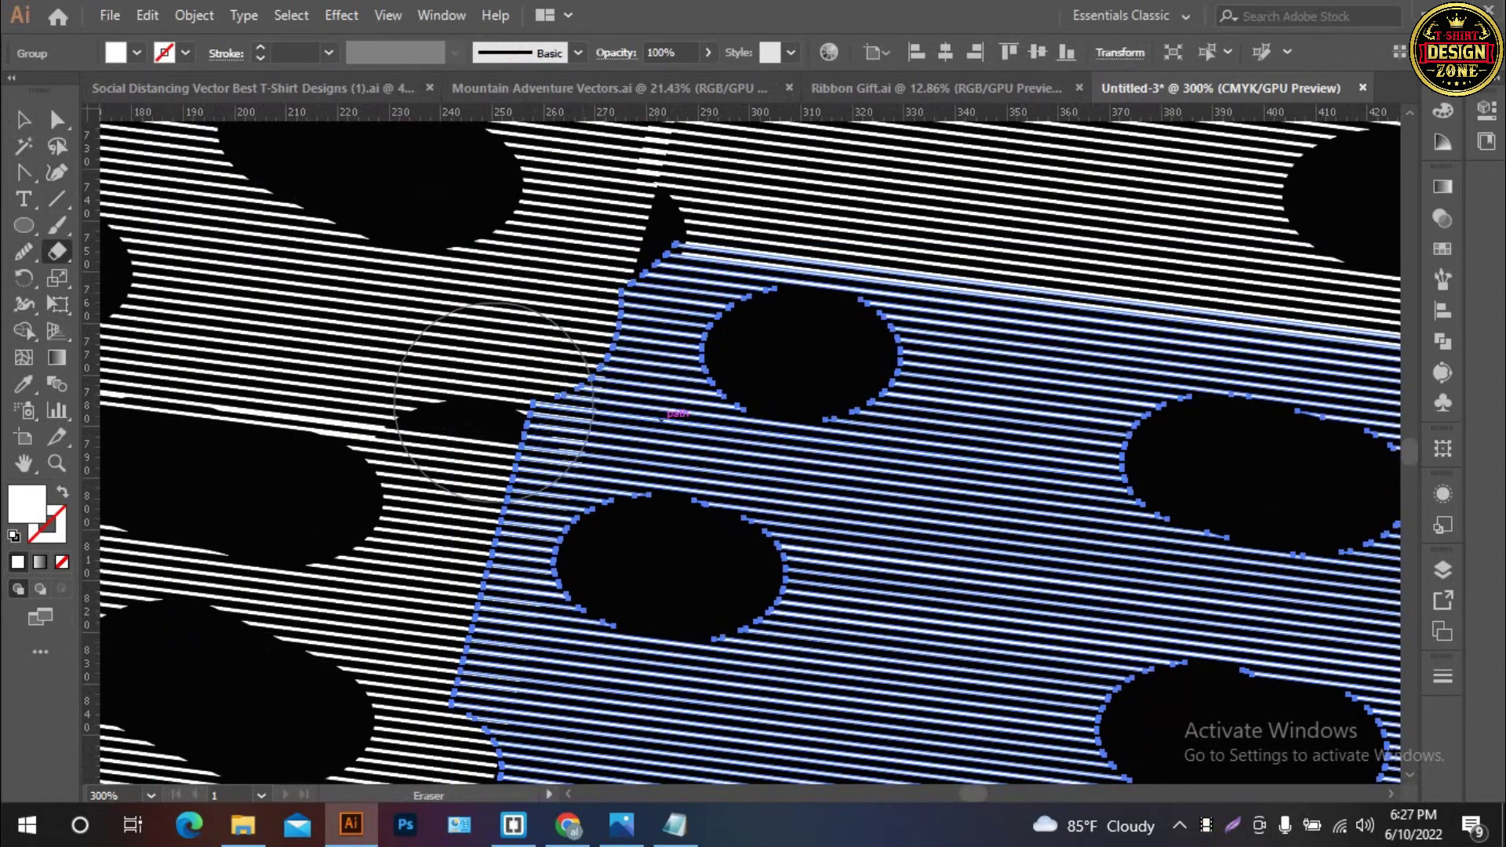
scroll(510, 470, "down", 2)
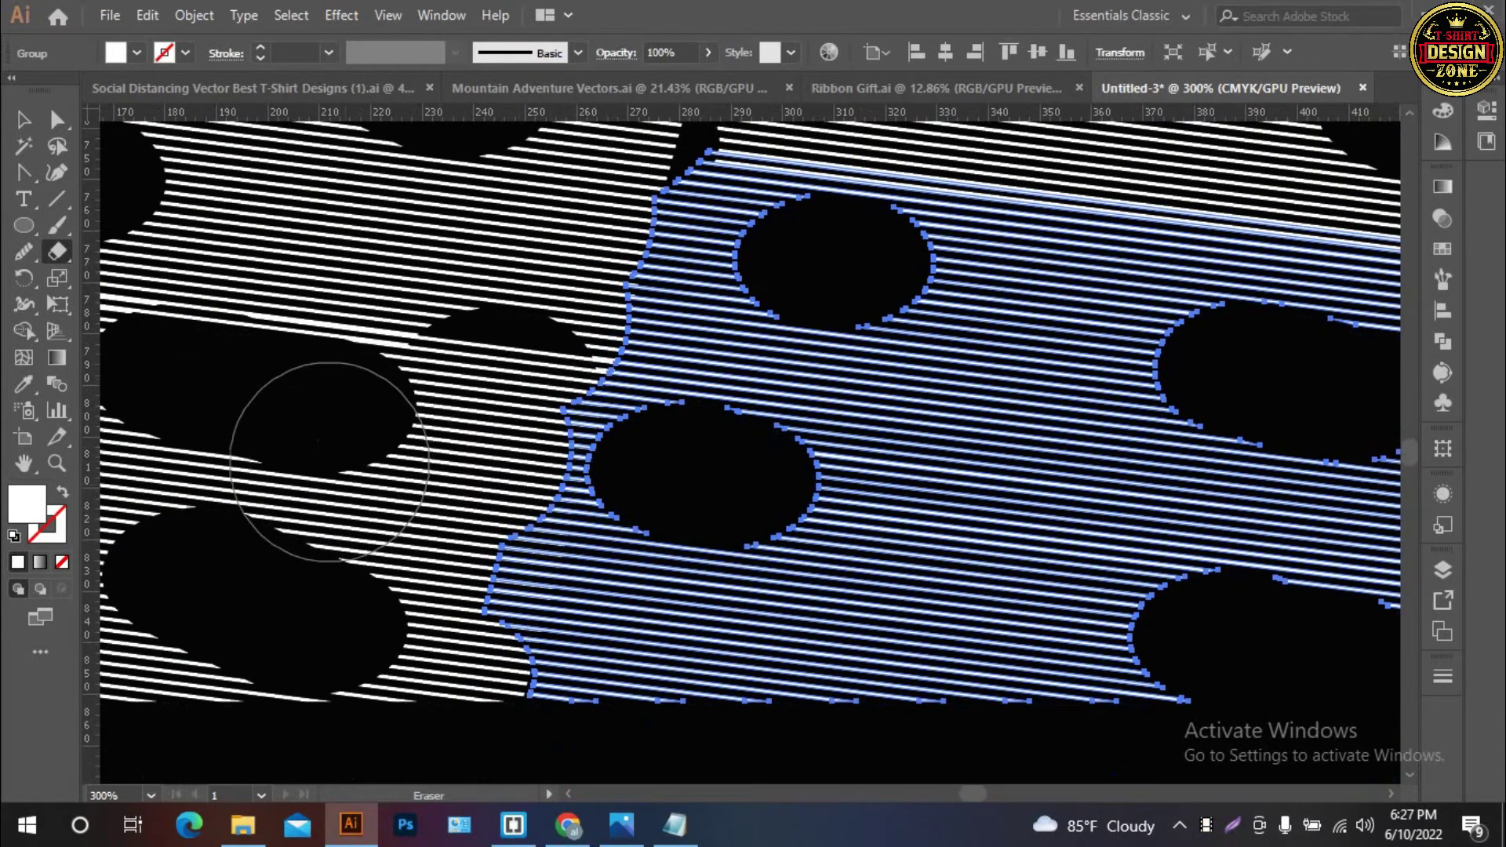
left_click_drag(361, 599, 456, 533)
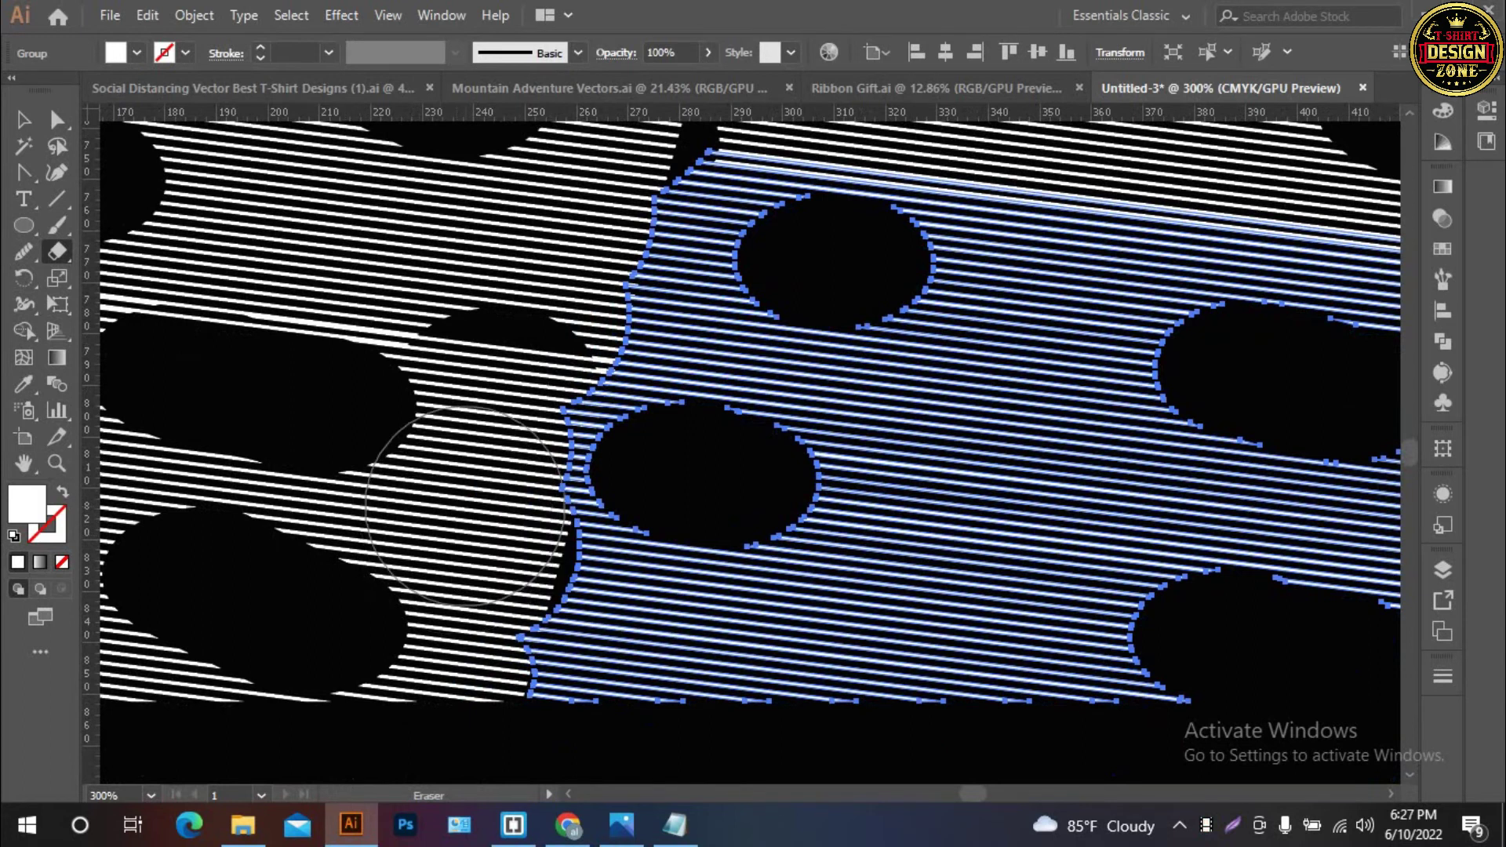
key("ctrl+z")
mouse_move(462, 494)
left_mouse_down()
mouse_move(496, 382)
mouse_move(557, 702)
left_mouse_up()
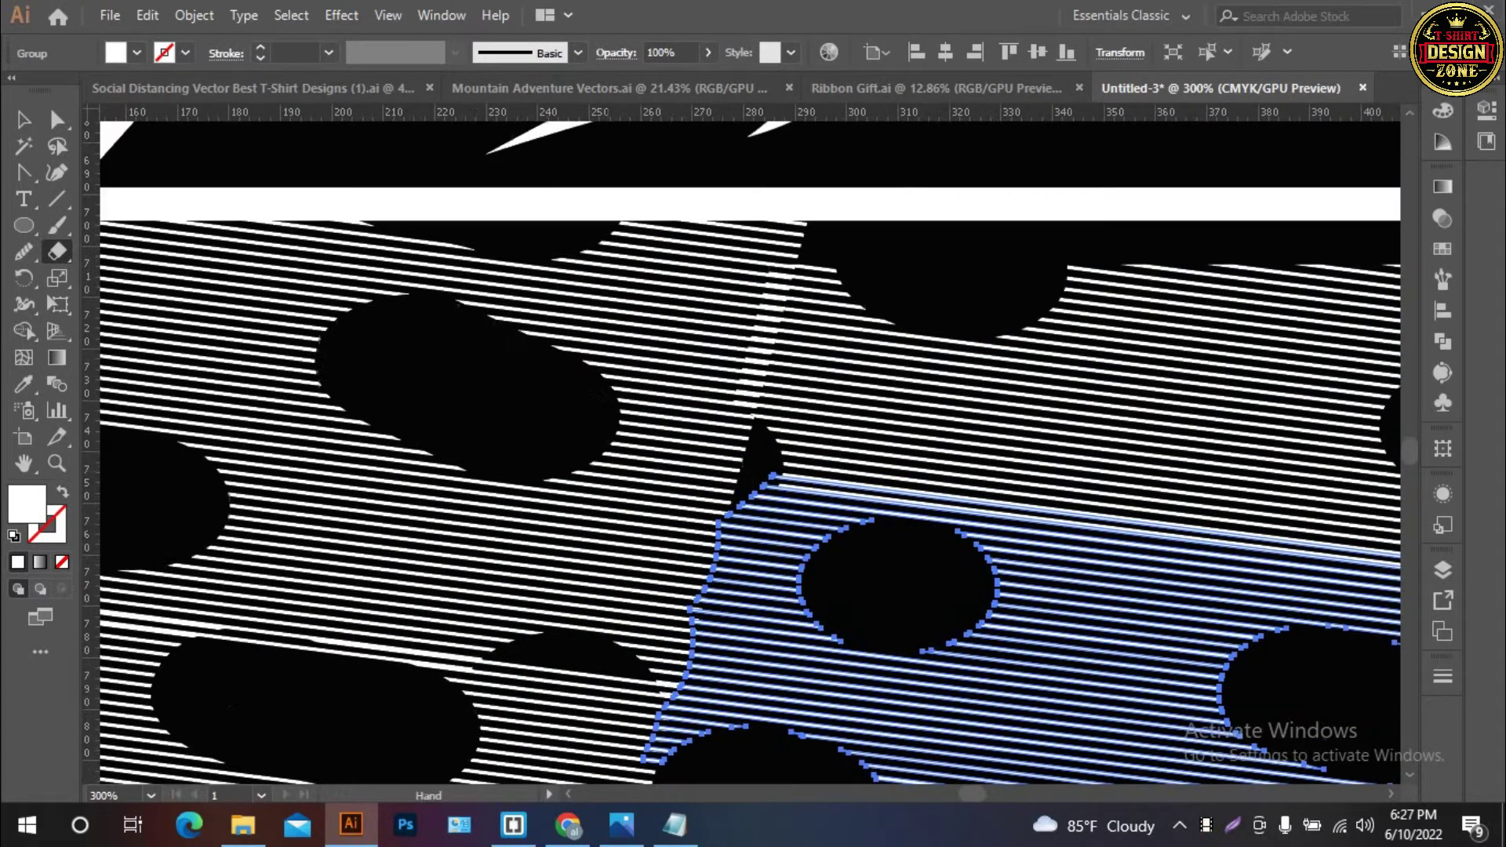
Trim the overlapping left edge of the upper-right striped piece, then deselect it
key("v")
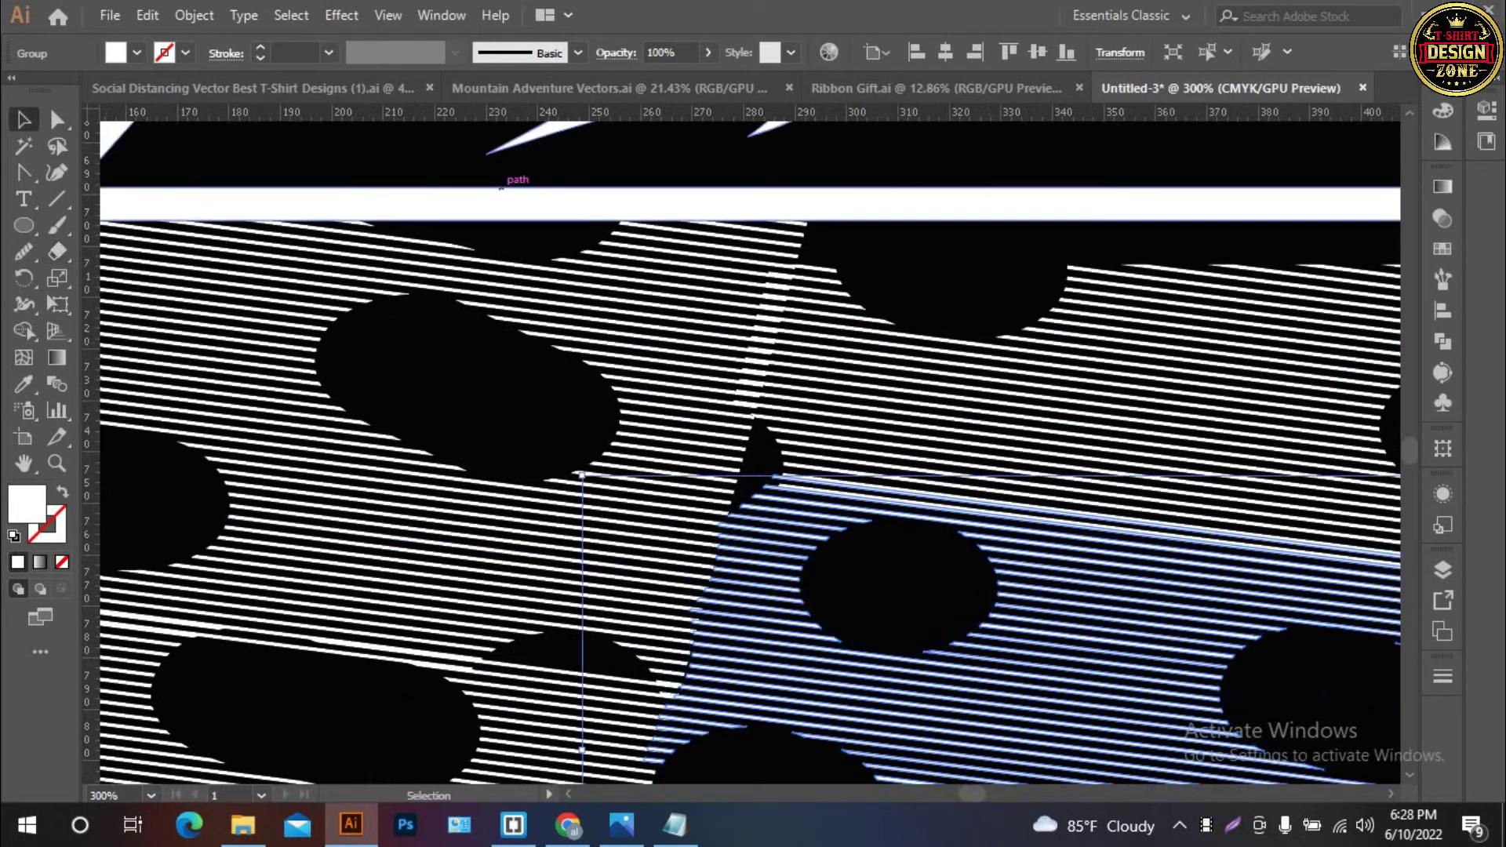
left_click(938, 400)
key("shift+e")
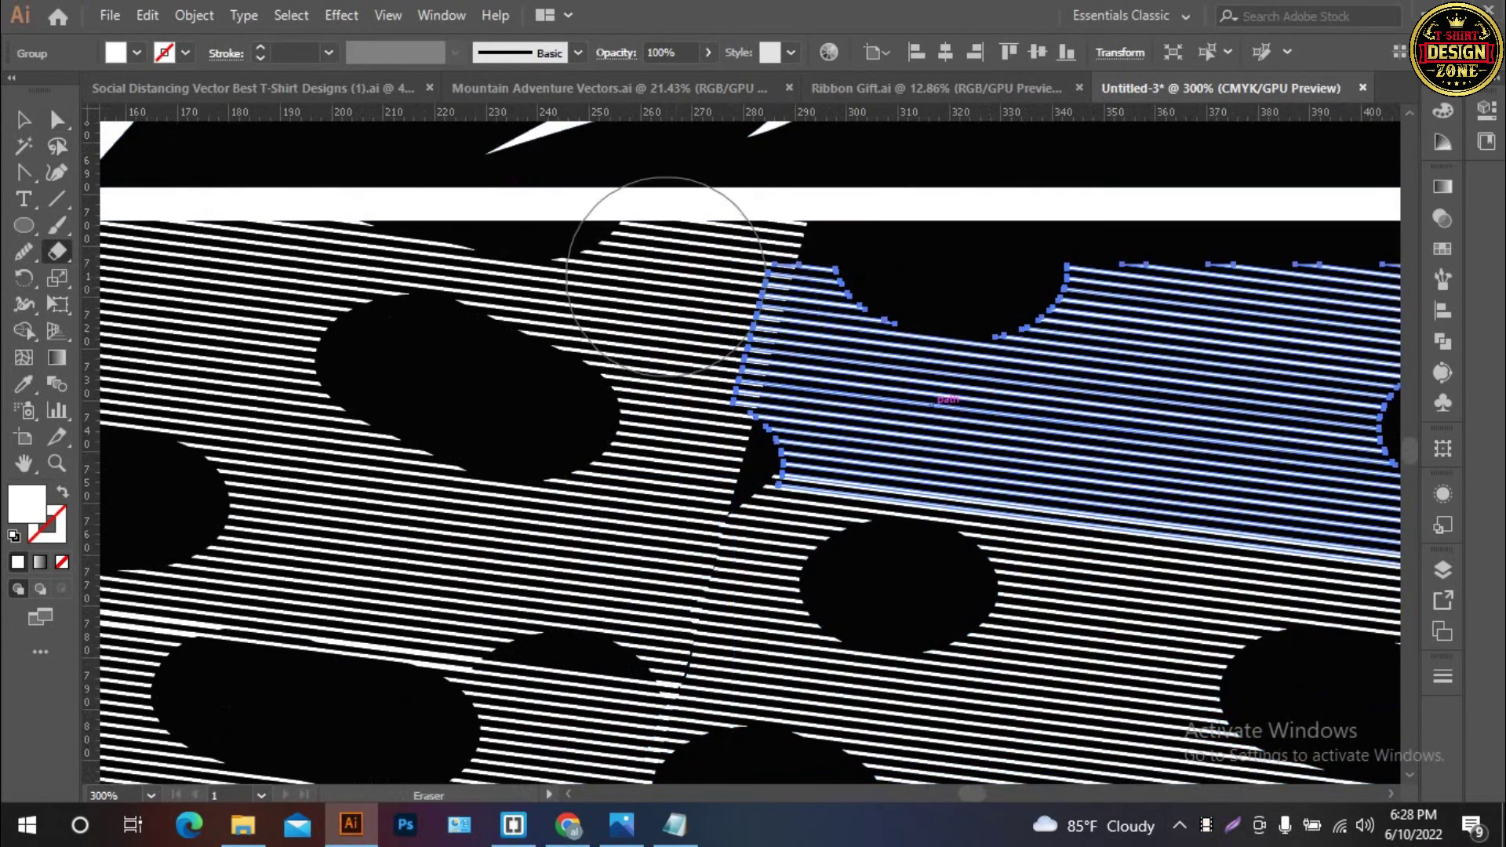
left_click(688, 268)
left_click_drag(657, 345, 649, 356)
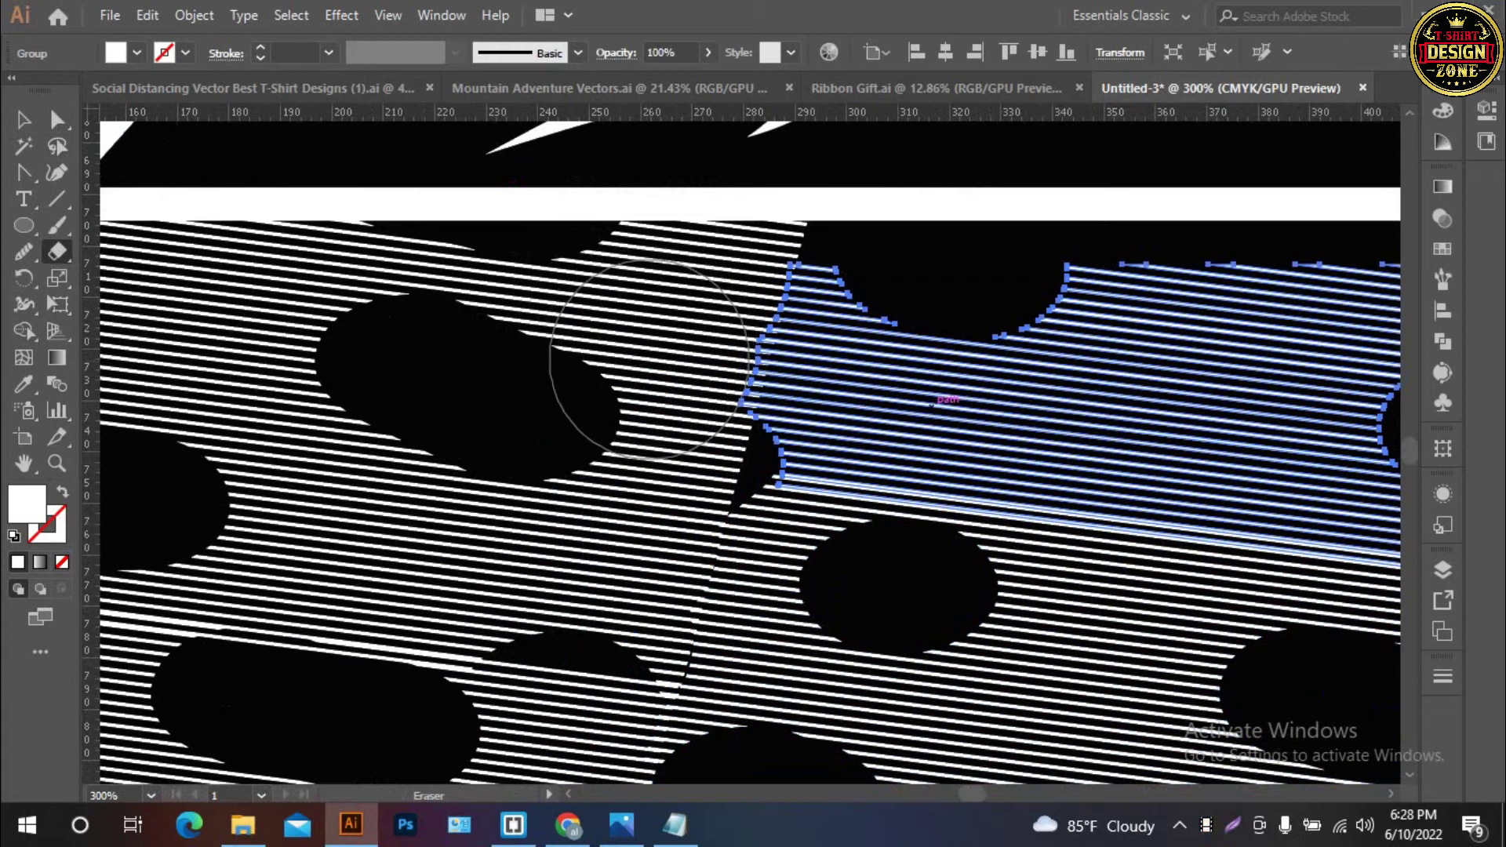
key("v")
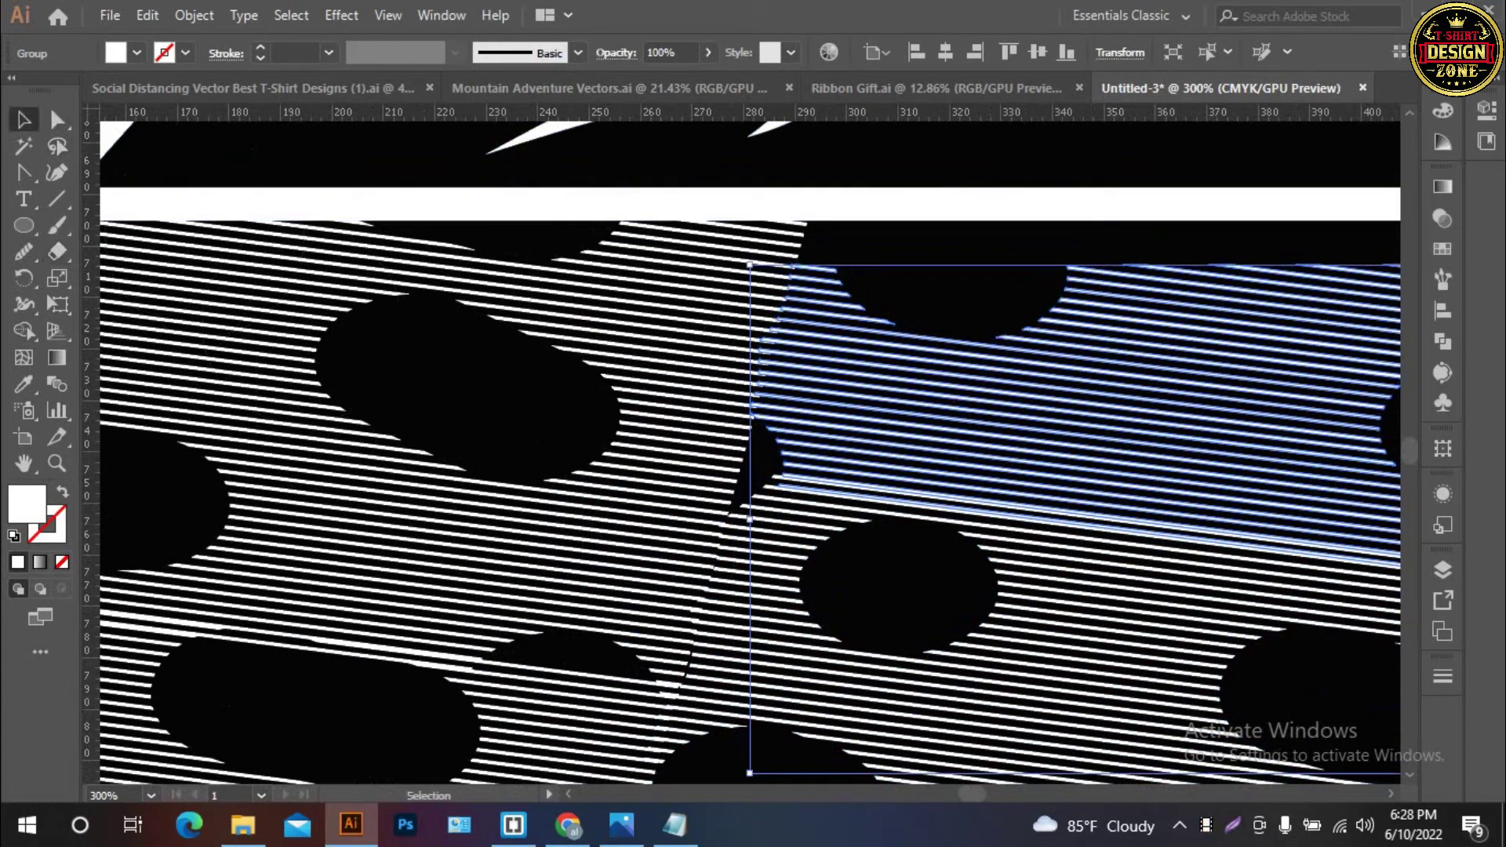
key("ctrl+shift+a")
Zoom in on the band and nudge the upper-right striped piece into alignment
key("ctrl+0")
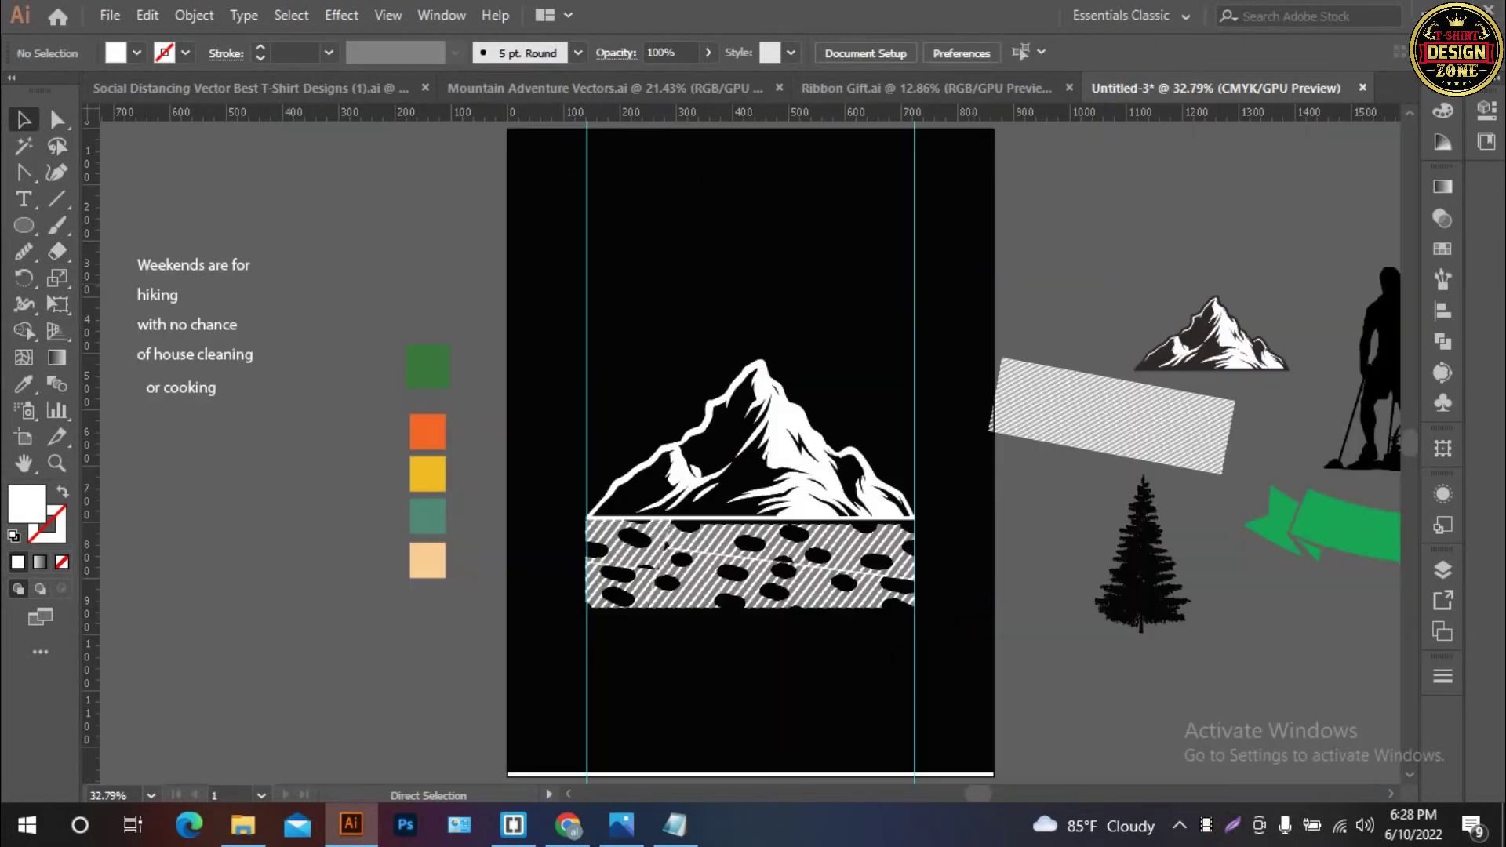
key("ctrl+plus")
key("ctrl+plus")
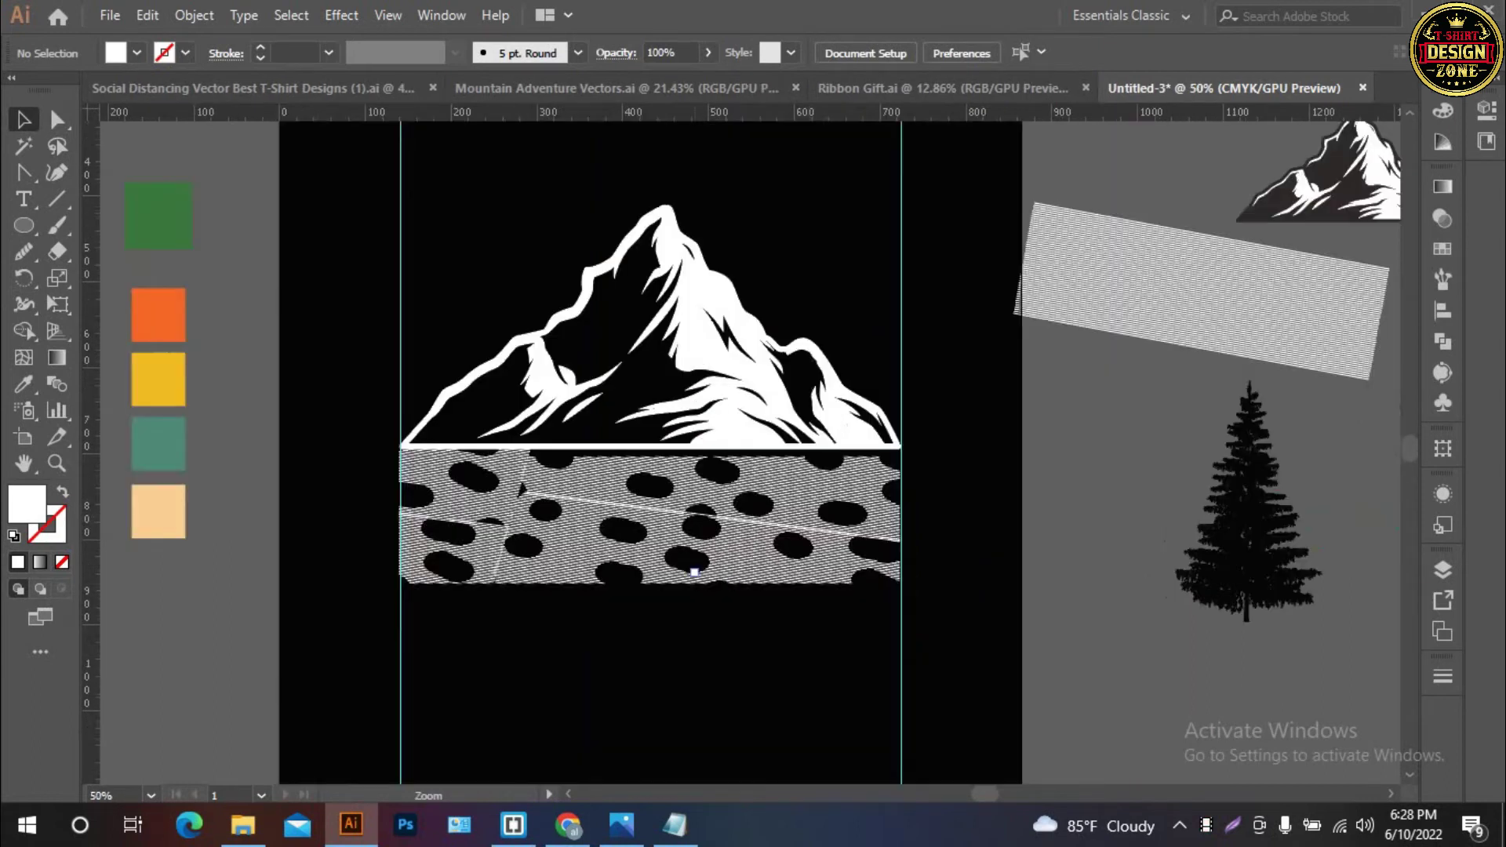
key("ctrl+plus")
left_click_drag(753, 314, 753, 588)
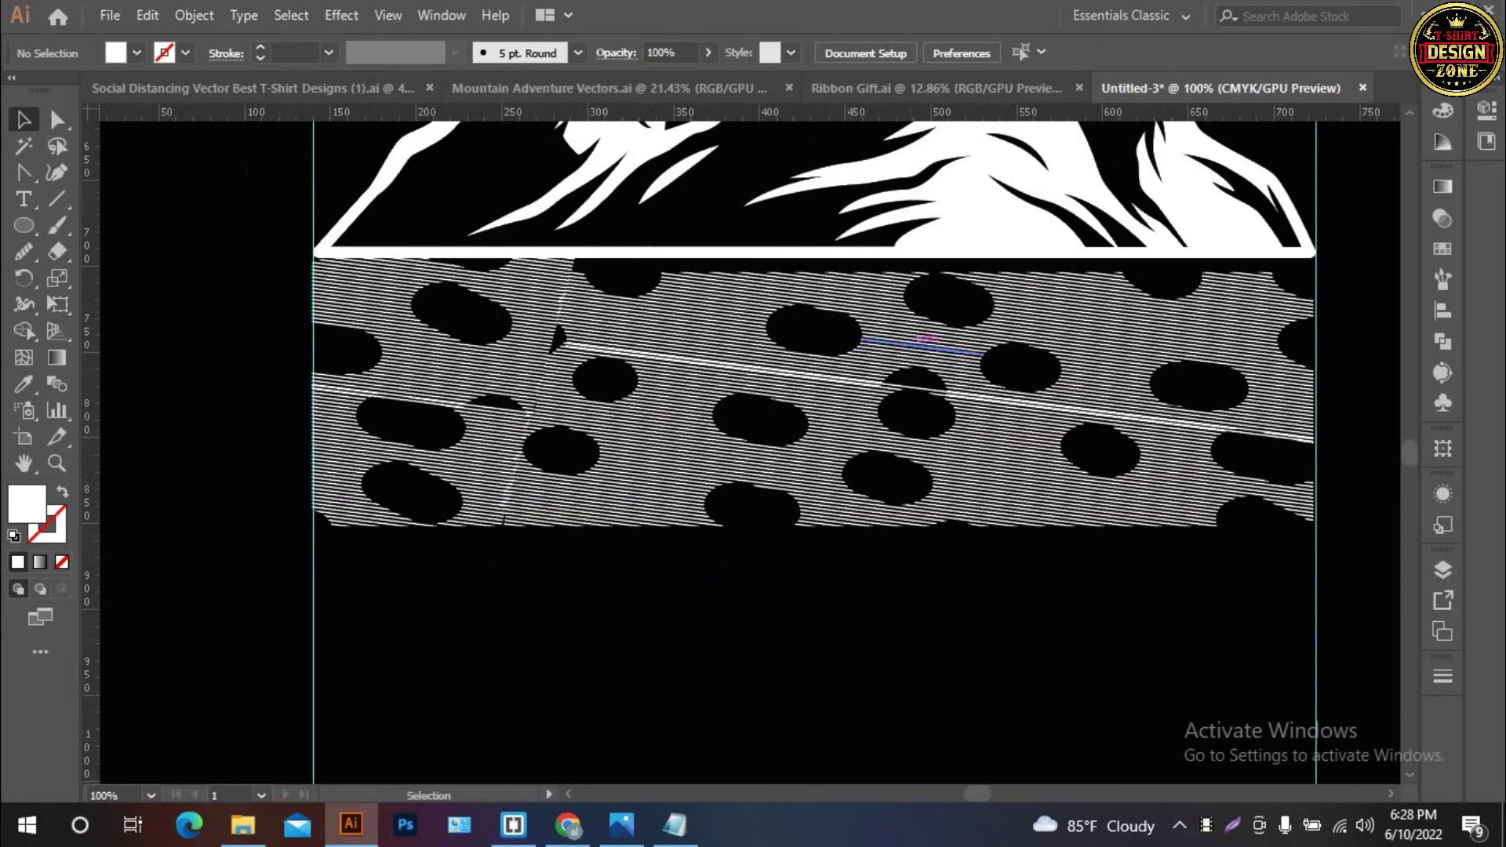
left_click(924, 340)
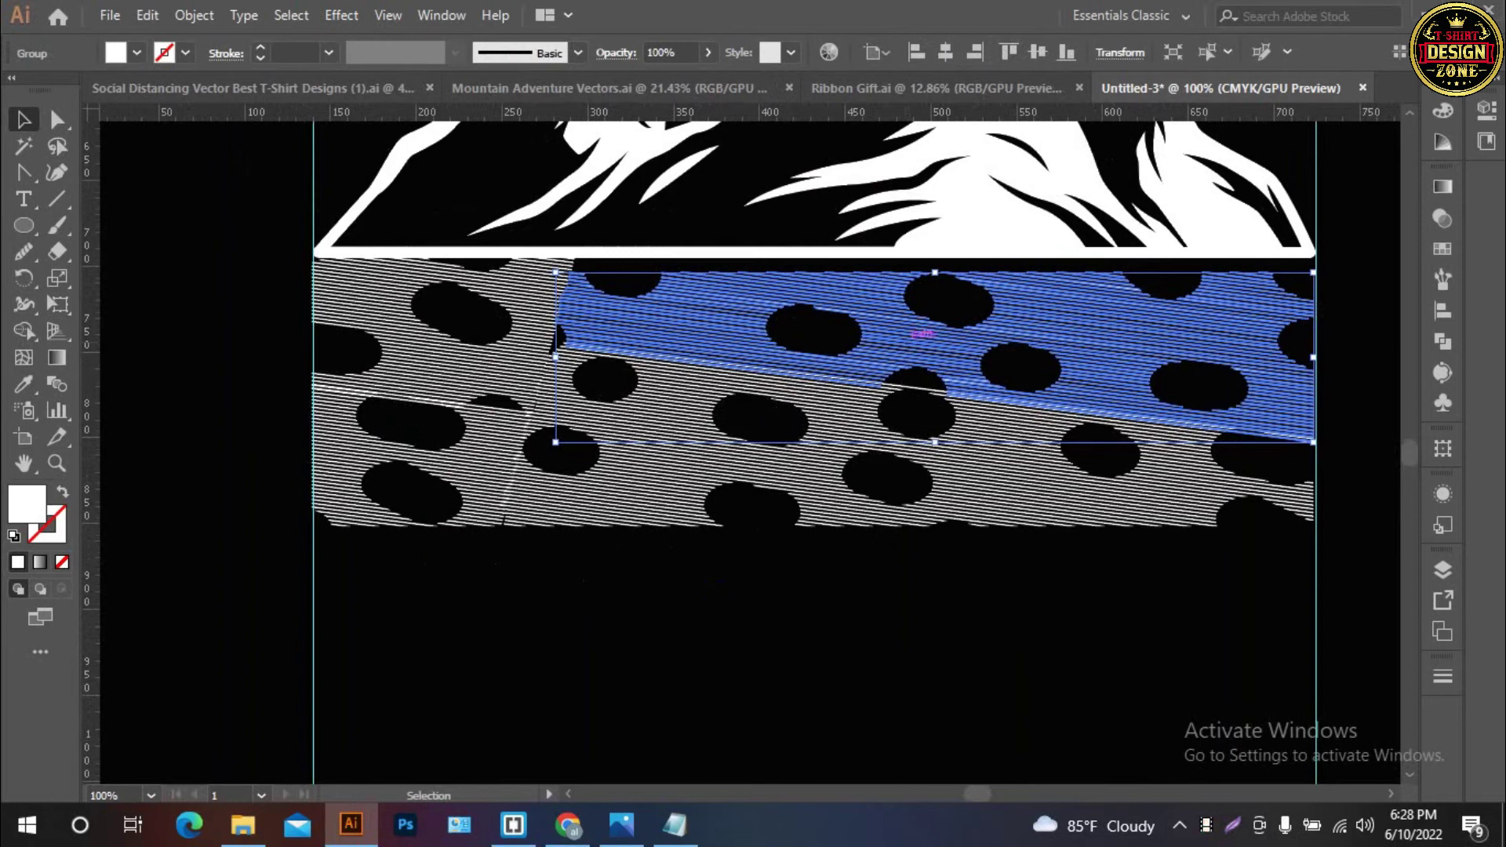
left_click_drag(921, 334, 929, 345)
key("ctrl+shift+a")
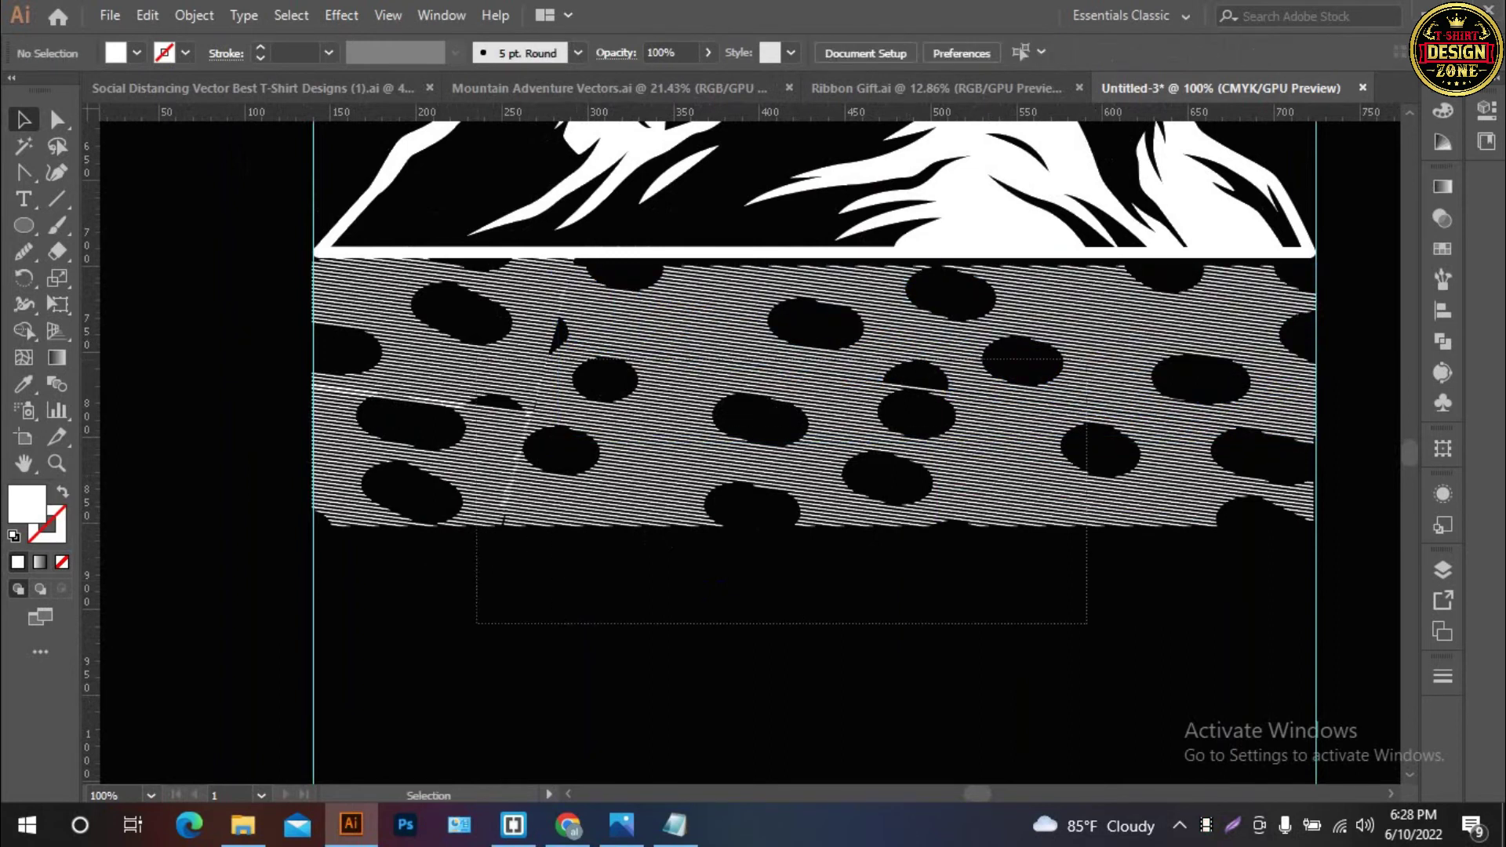
Group all band pieces, nudge them up against the mountain, and shorten the band
left_click_drag(1086, 623, 476, 359)
key("ctrl+shift+a")
key("ctrl+z")
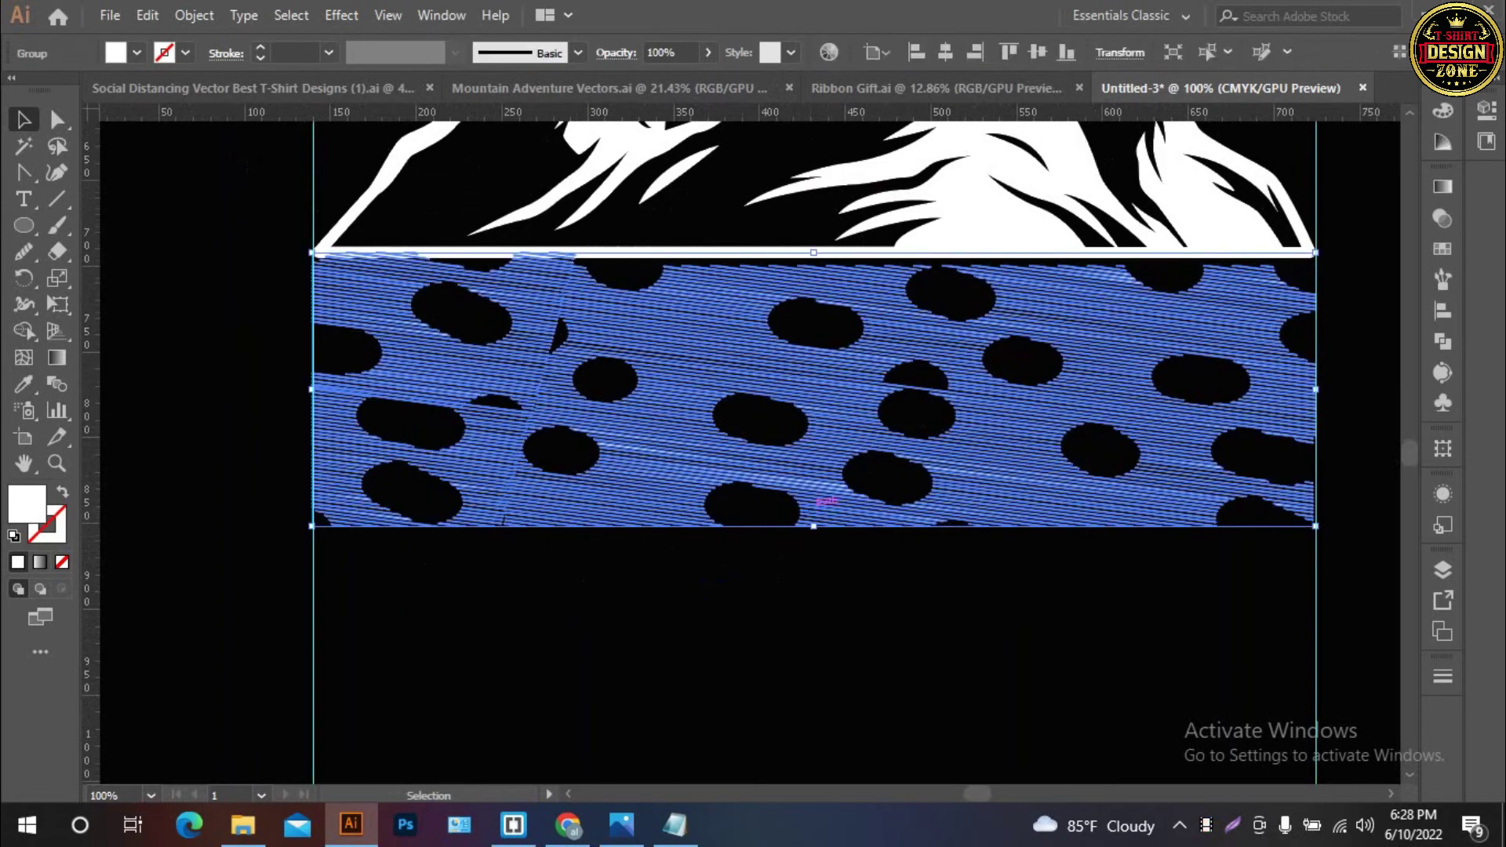
key("Up")
key("Up")
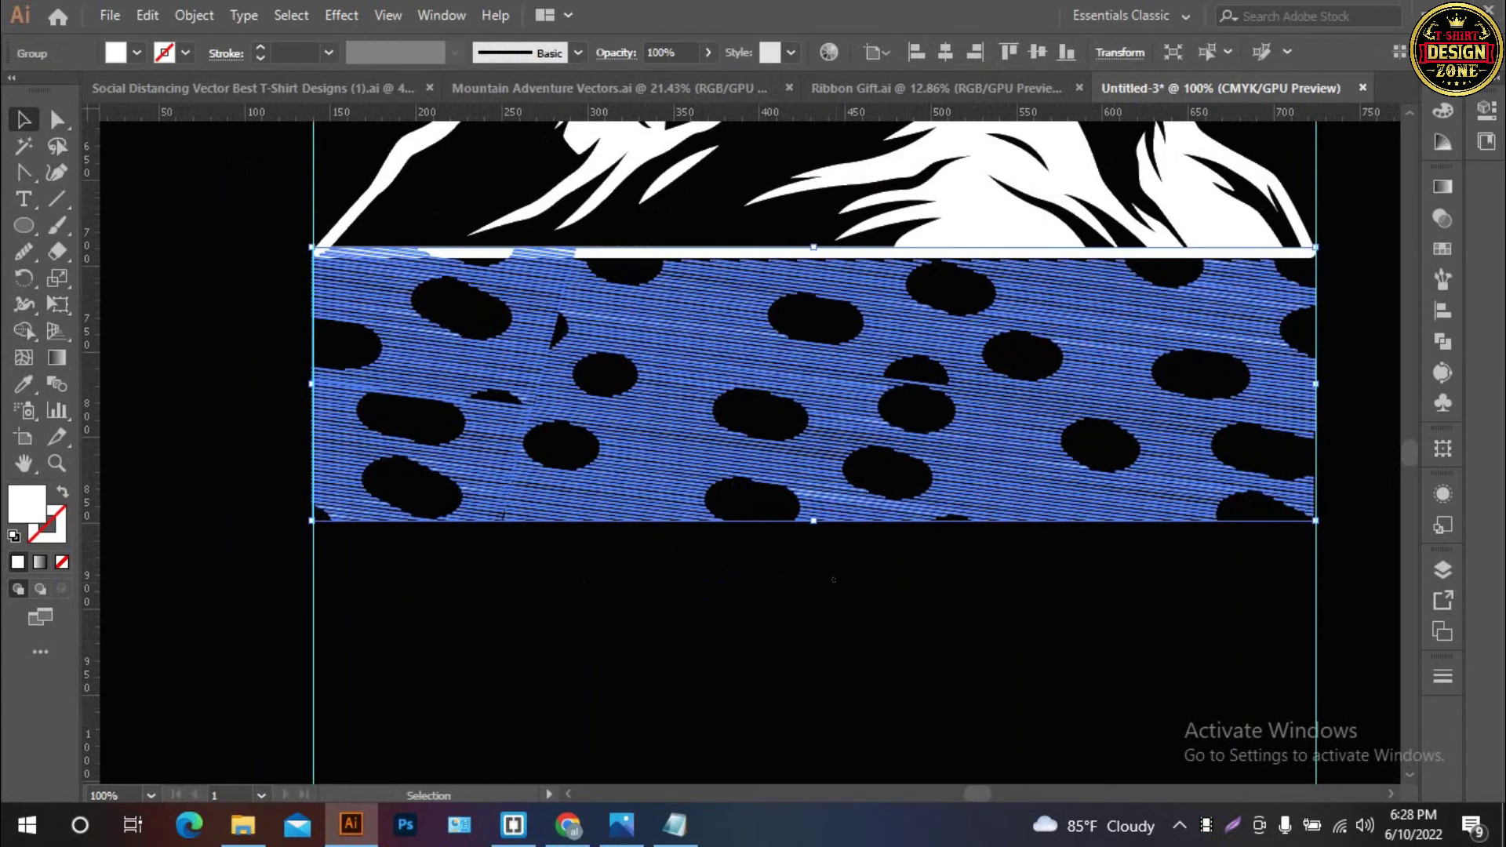
key("ctrl+shift+a")
key("ctrl+minus")
key("ctrl+0")
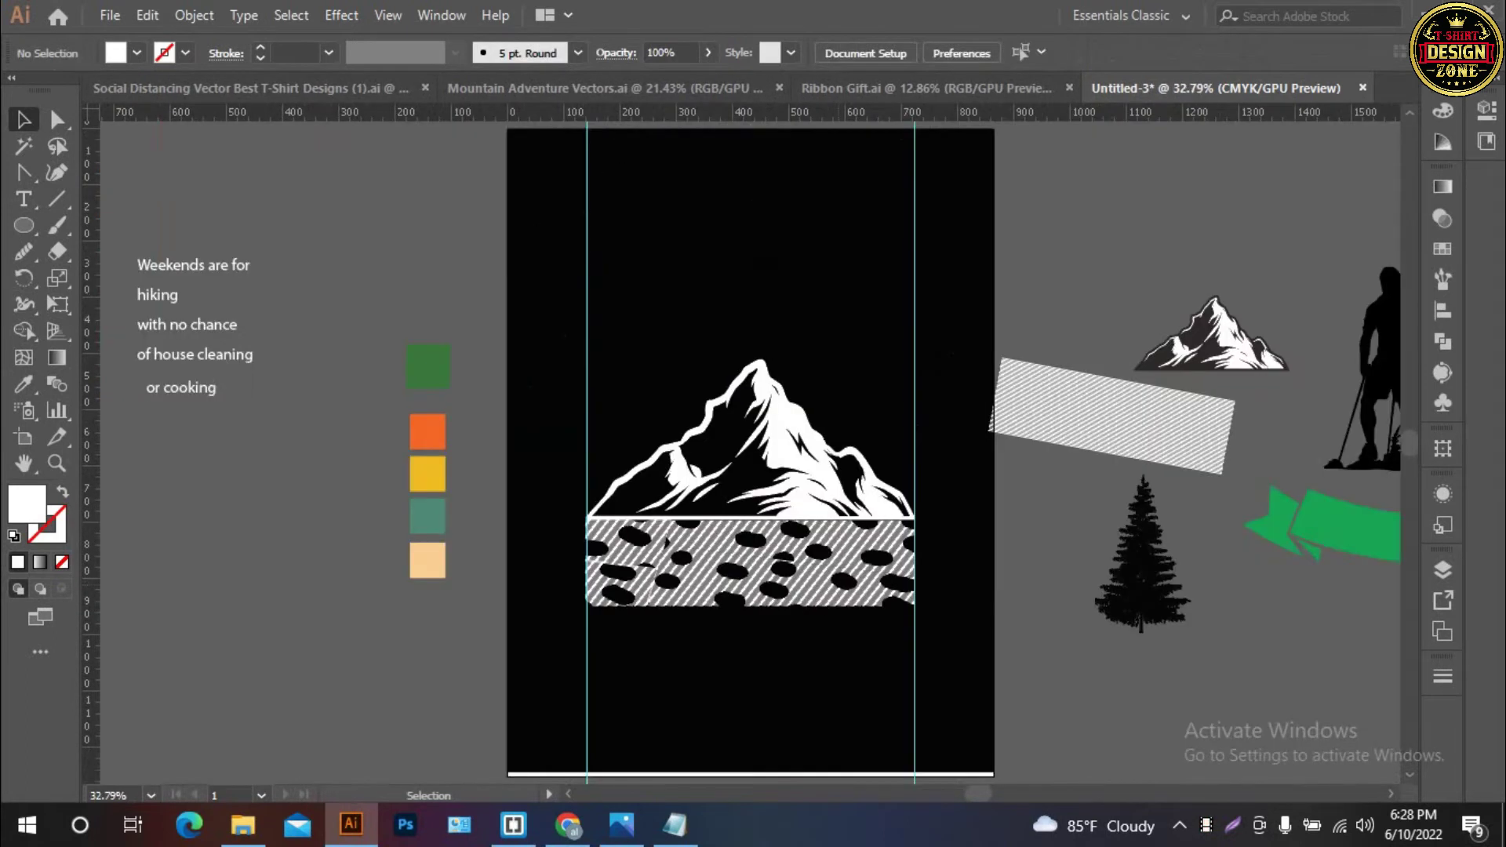
key("ctrl+plus")
mouse_move(636, 574)
left_mouse_down()
mouse_move(581, 462)
mouse_move(612, 433)
left_mouse_up()
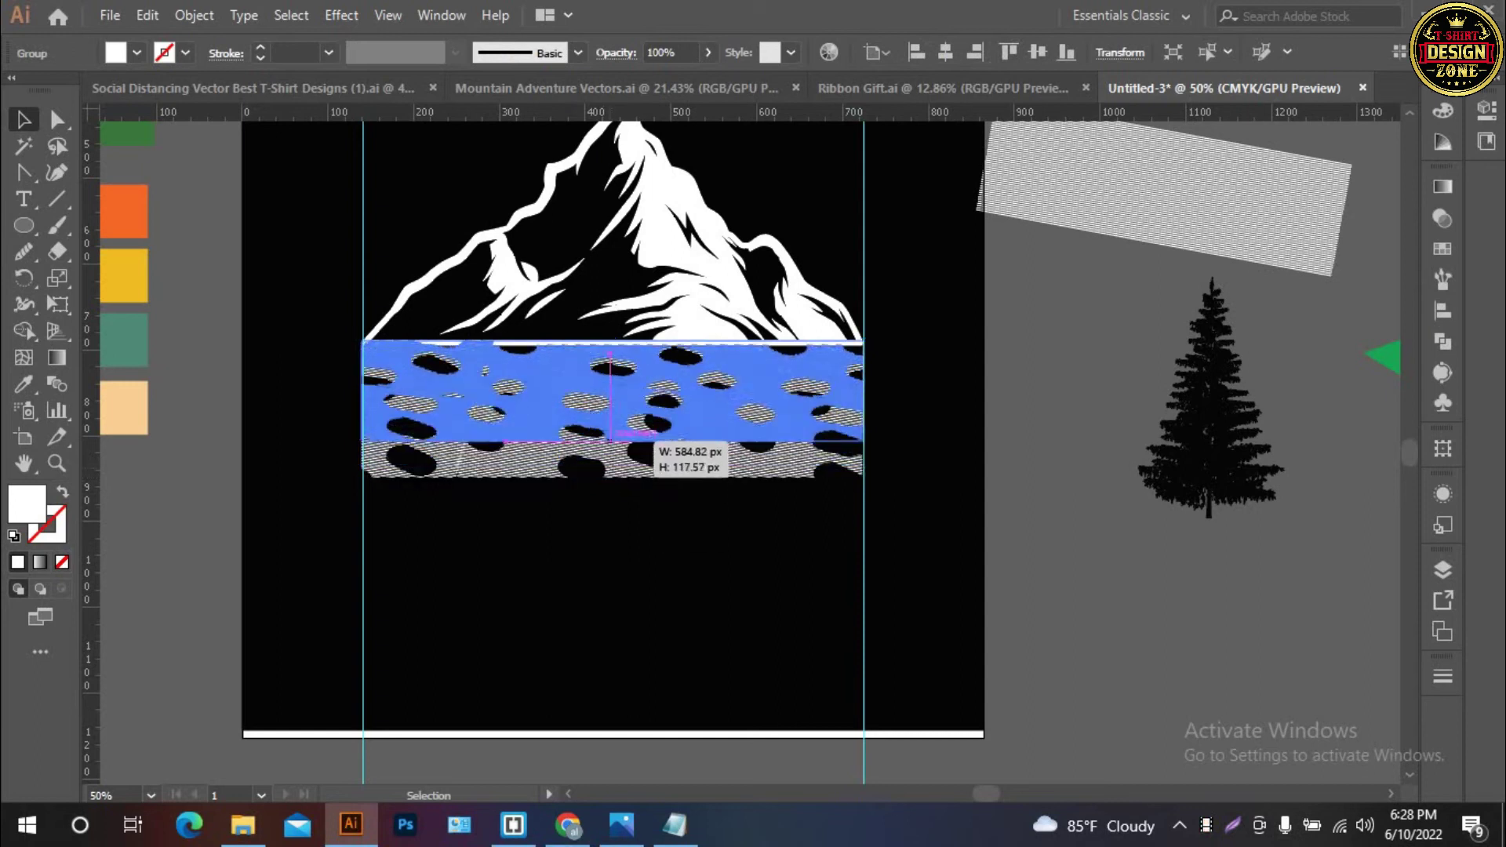
key("ctrl+shift+a")
Copy the pine tree, make it white with the Eyedropper, scale it, and move it onto the mountain
mouse_move(1190, 484)
left_mouse_down()
mouse_move(1173, 502)
mouse_move(957, 469)
left_mouse_up()
left_click(1172, 502)
key("i")
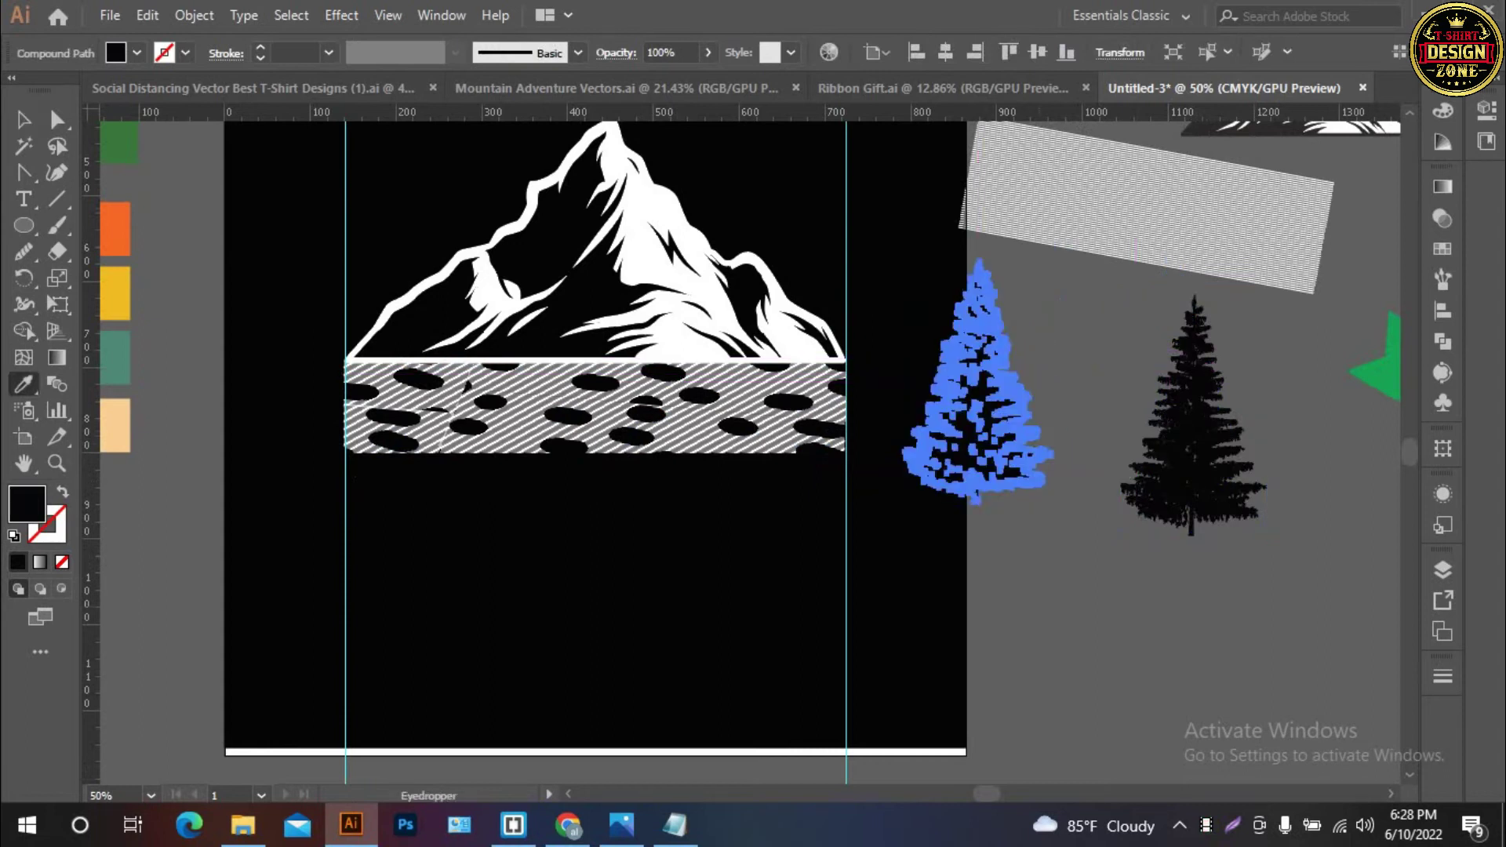
left_click(628, 274)
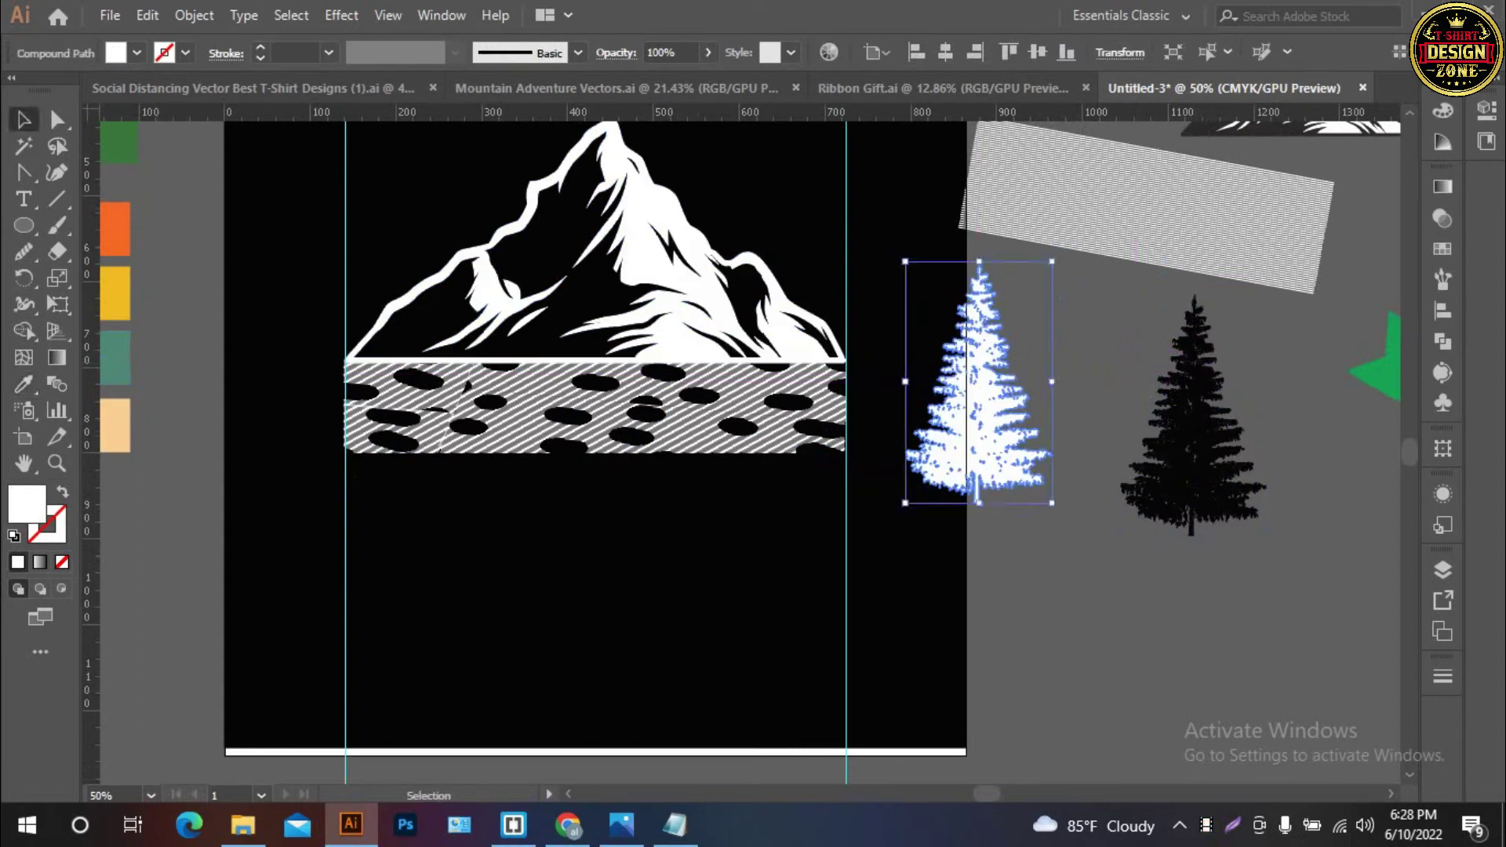
left_click(992, 408)
left_click_drag(1068, 519, 1059, 516)
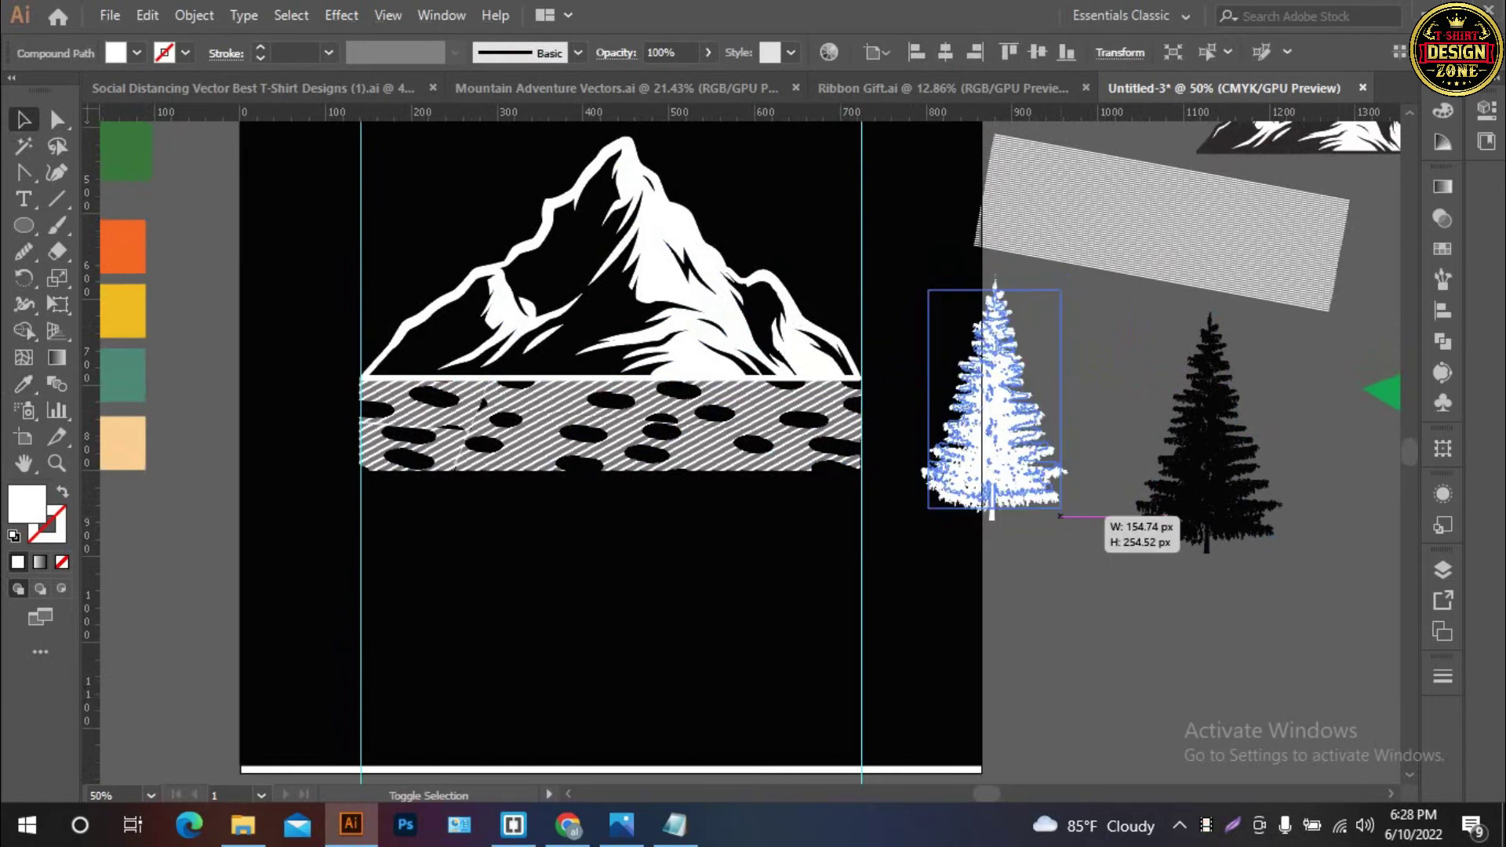
mouse_move(1054, 439)
left_mouse_down()
mouse_move(906, 338)
mouse_move(890, 374)
left_mouse_up()
Shift the striped band slightly left and down, and set the white tree at the mountain's right foot
left_click(981, 564)
left_click_drag(902, 471, 889, 479)
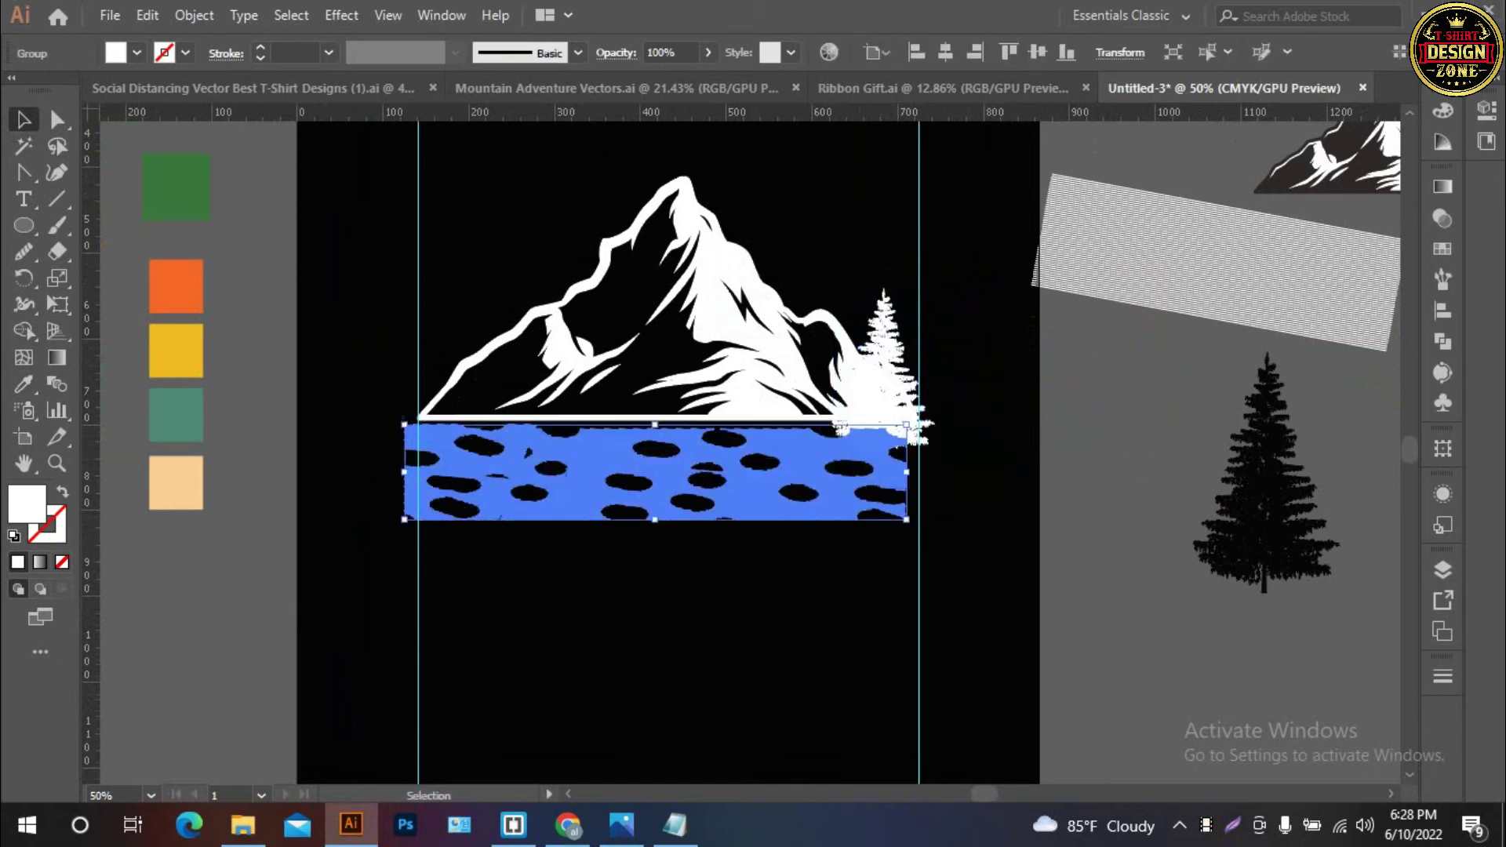
key("ctrl+shift+a")
scroll(694, 490, "up", 2)
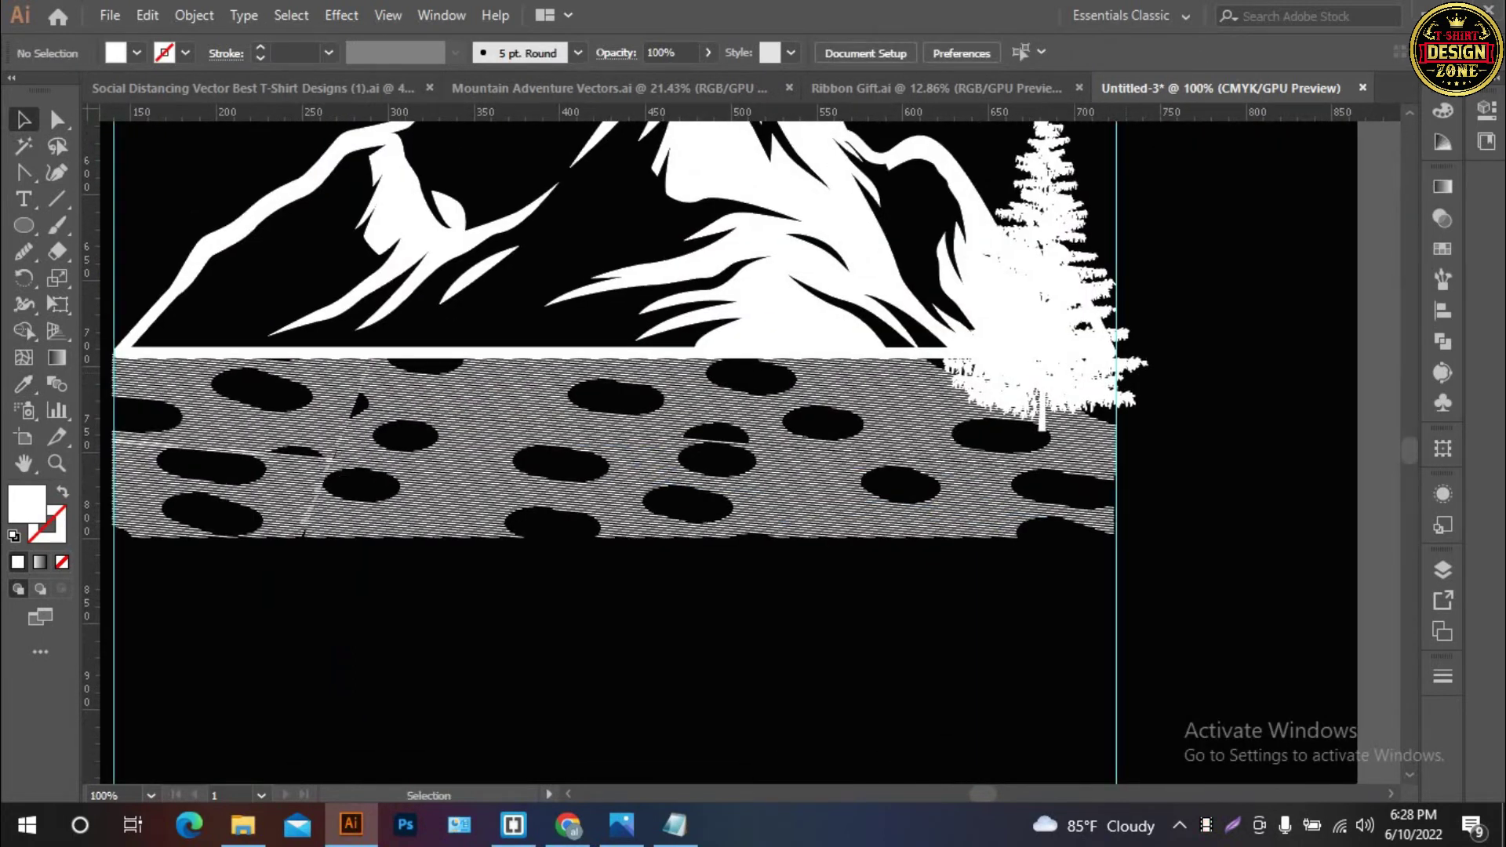
left_click(470, 351)
mouse_move(1059, 219)
left_mouse_down()
mouse_move(1071, 308)
mouse_move(1039, 317)
left_mouse_up()
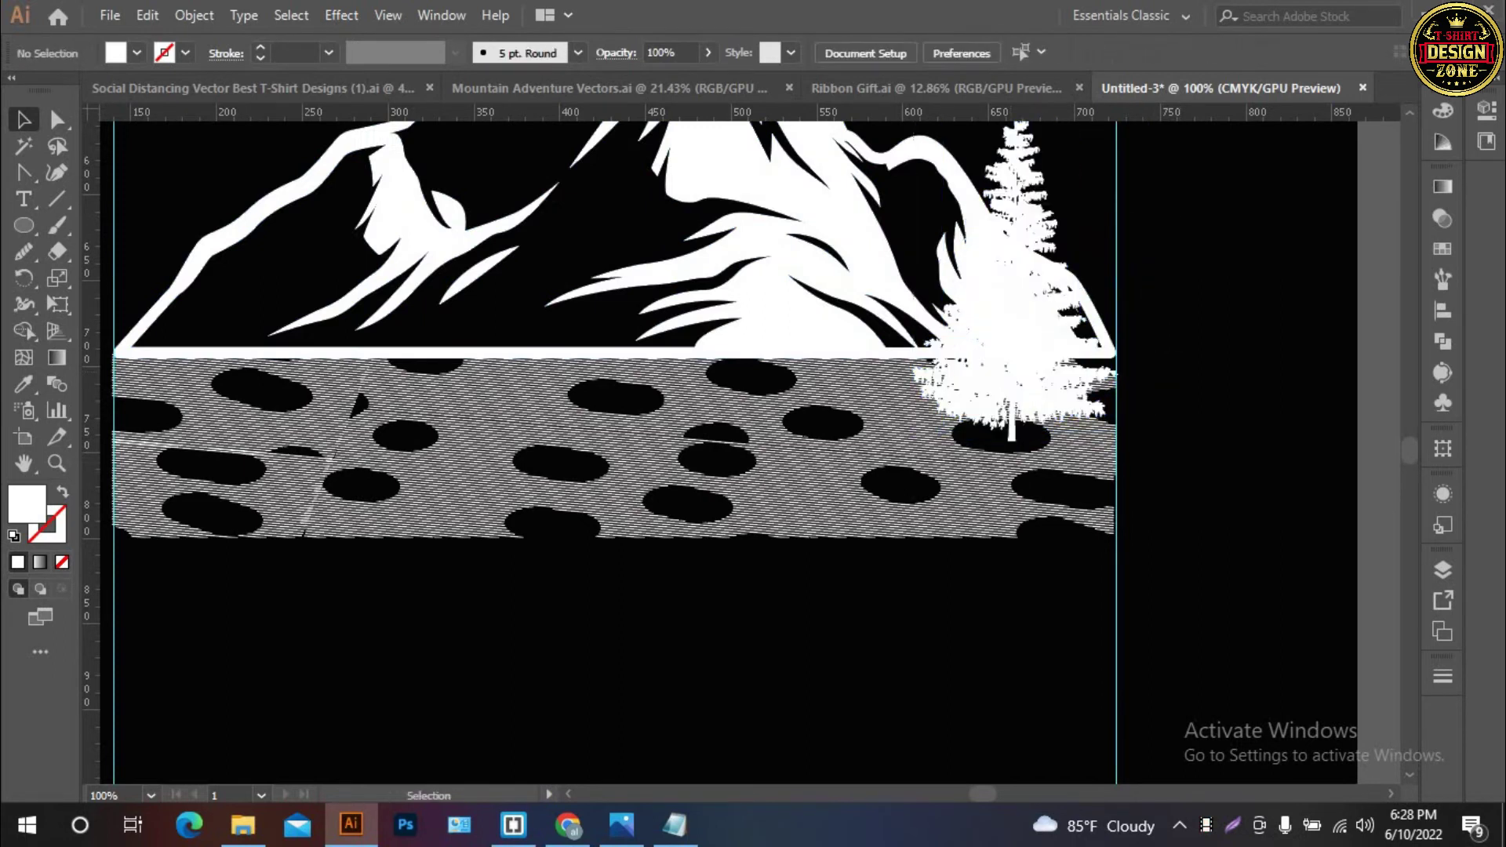
Copy the white tree to the mountain's left foot and shrink it
left_click_drag(1205, 473, 510, 494)
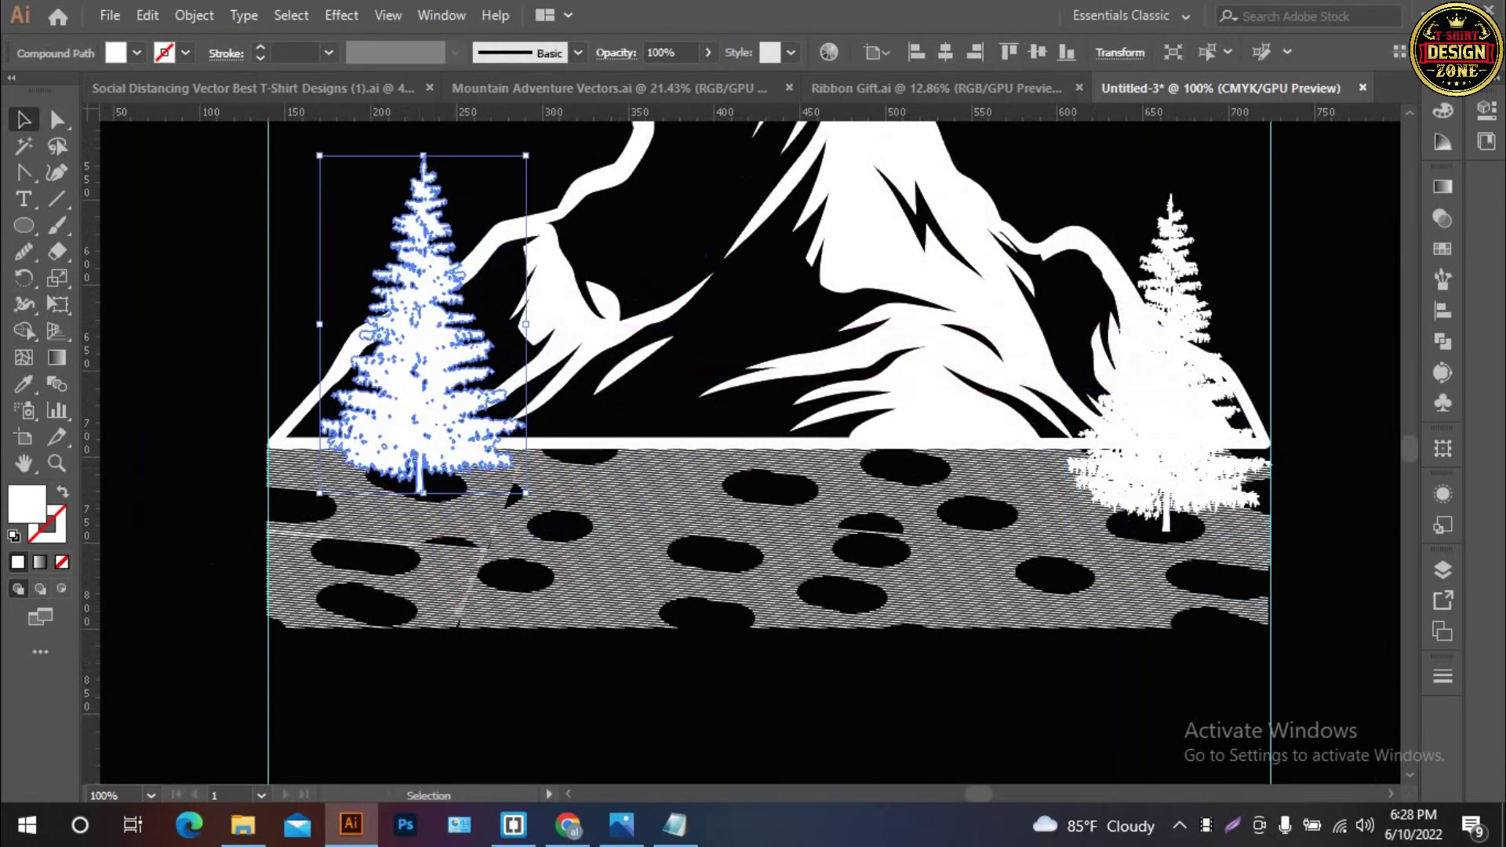
left_click_drag(526, 155, 512, 176)
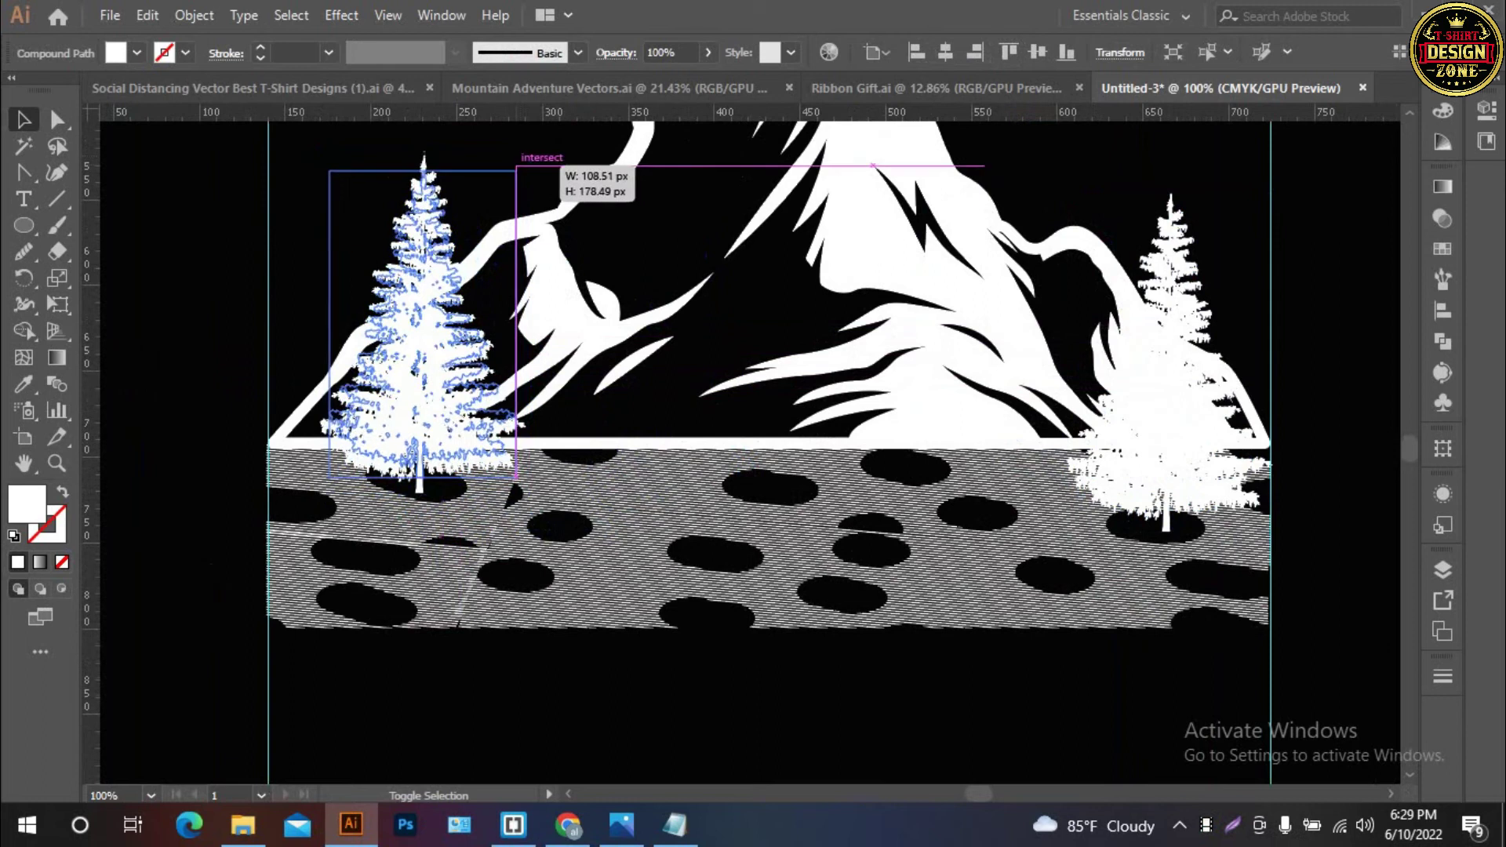
left_click_drag(427, 408, 428, 423)
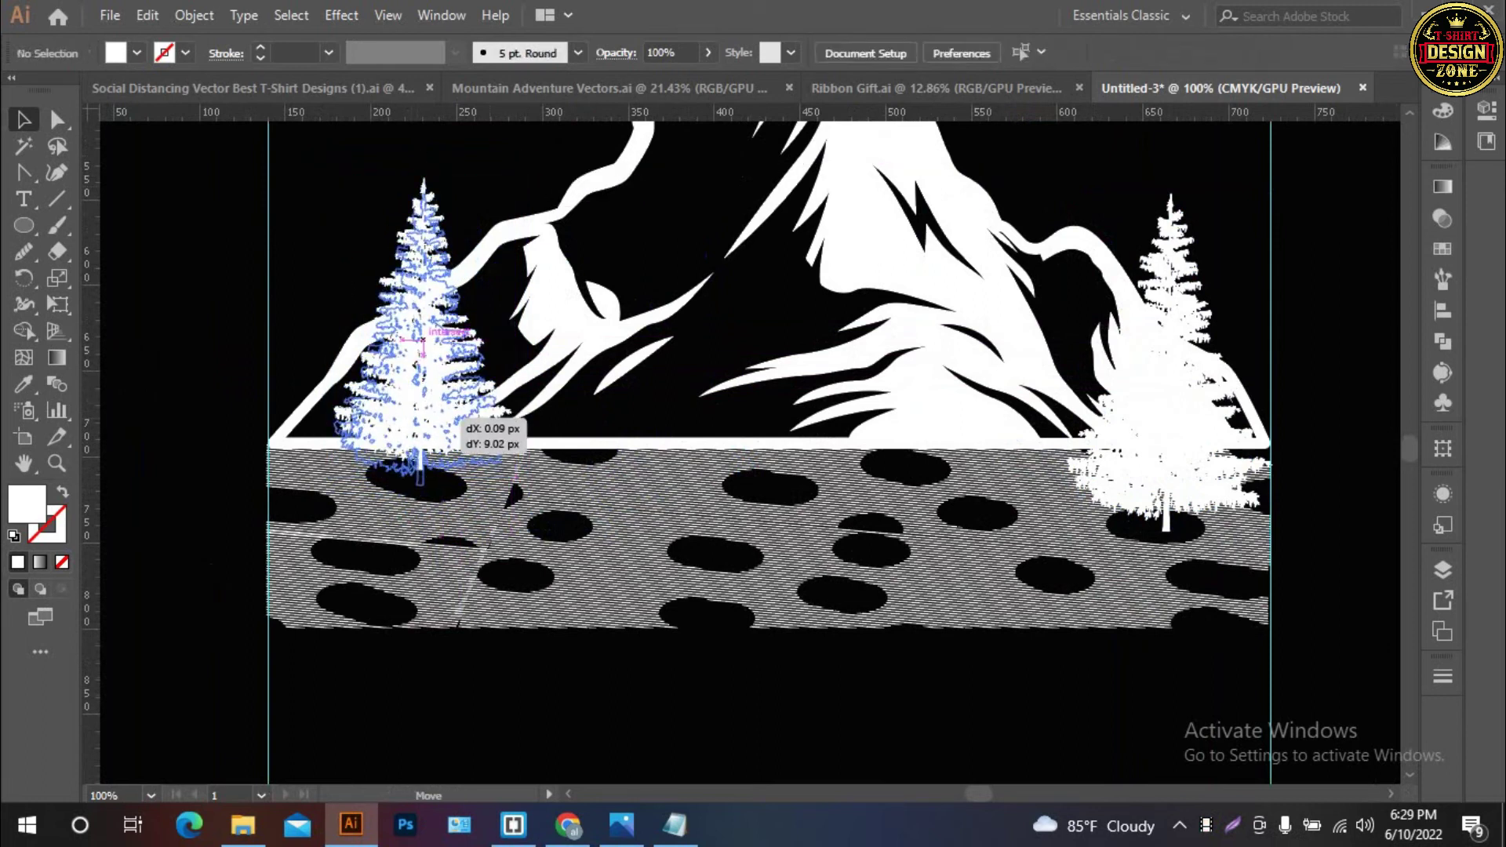
Place a much smaller white tree copy down on the striped band
scroll(427, 424, "down", 3)
scroll(765, 443, "down", 1)
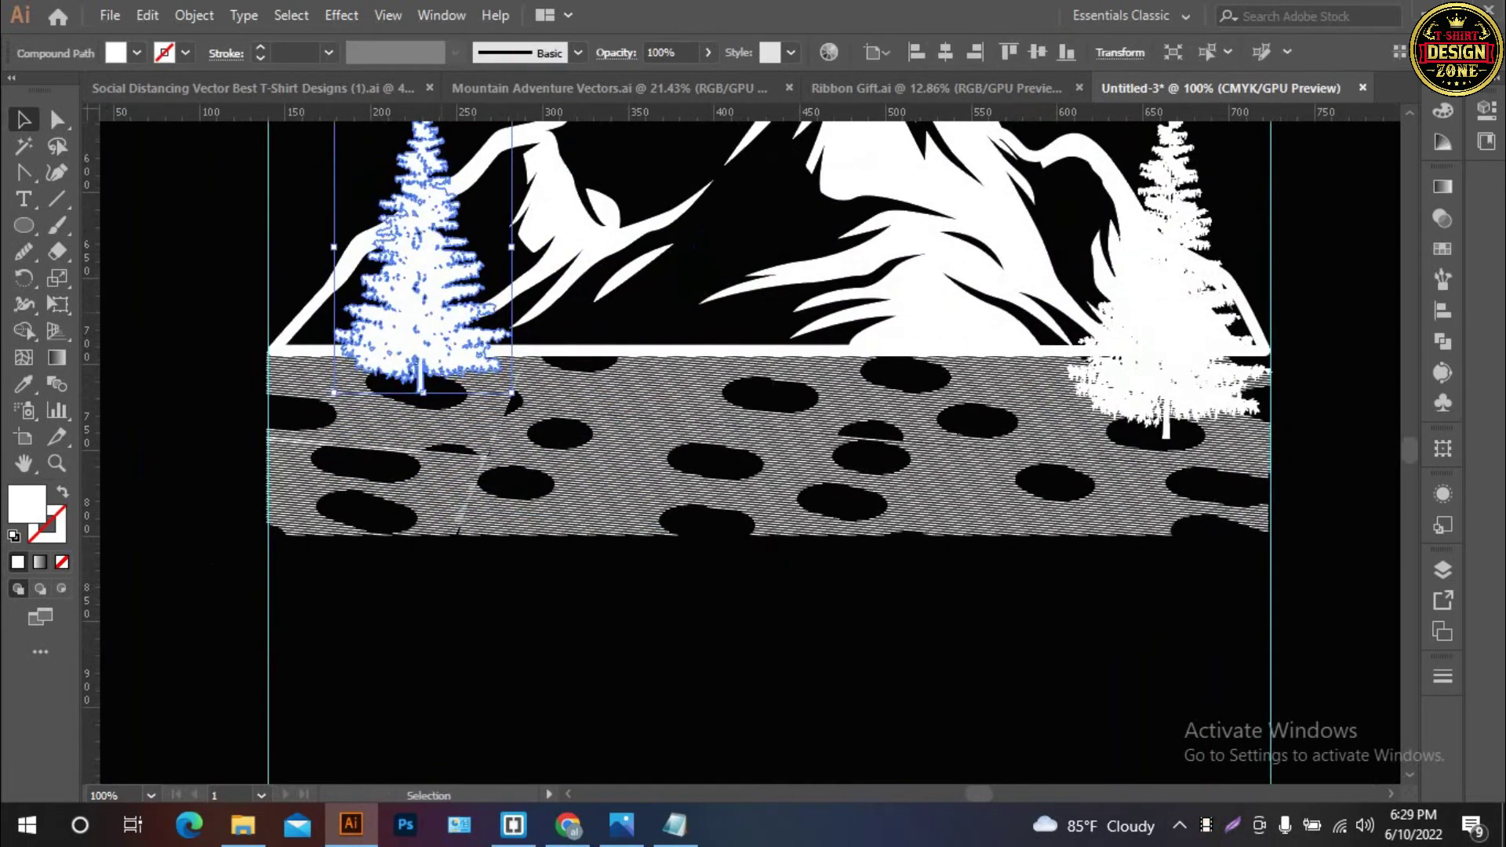
left_click_drag(461, 302, 428, 672)
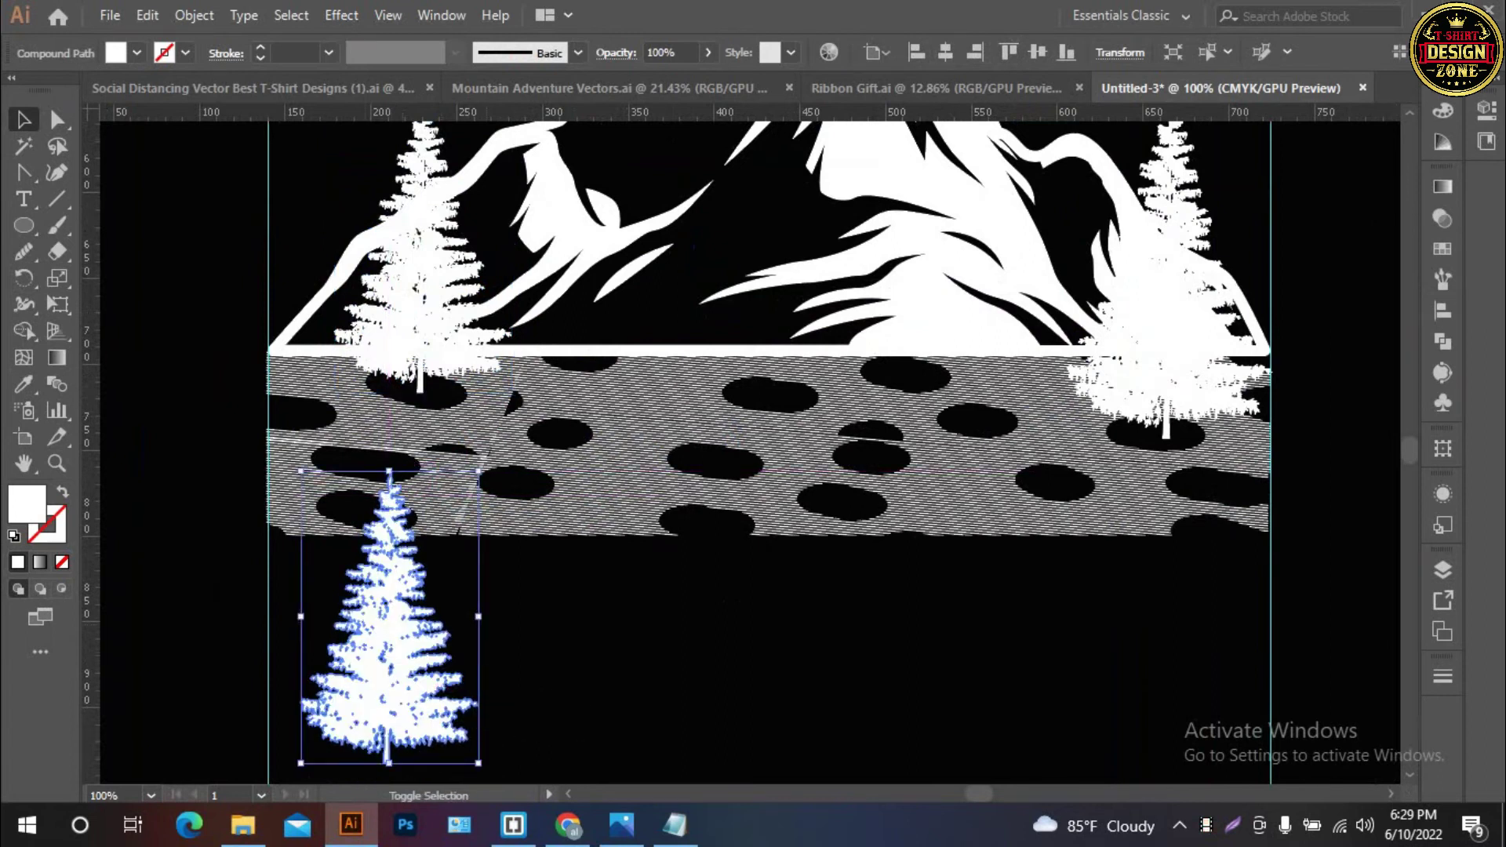
mouse_move(479, 616)
left_mouse_down()
mouse_move(428, 616)
mouse_move(392, 468)
mouse_move(720, 463)
mouse_move(1001, 383)
mouse_move(930, 357)
mouse_move(908, 423)
mouse_move(1094, 448)
left_mouse_up()
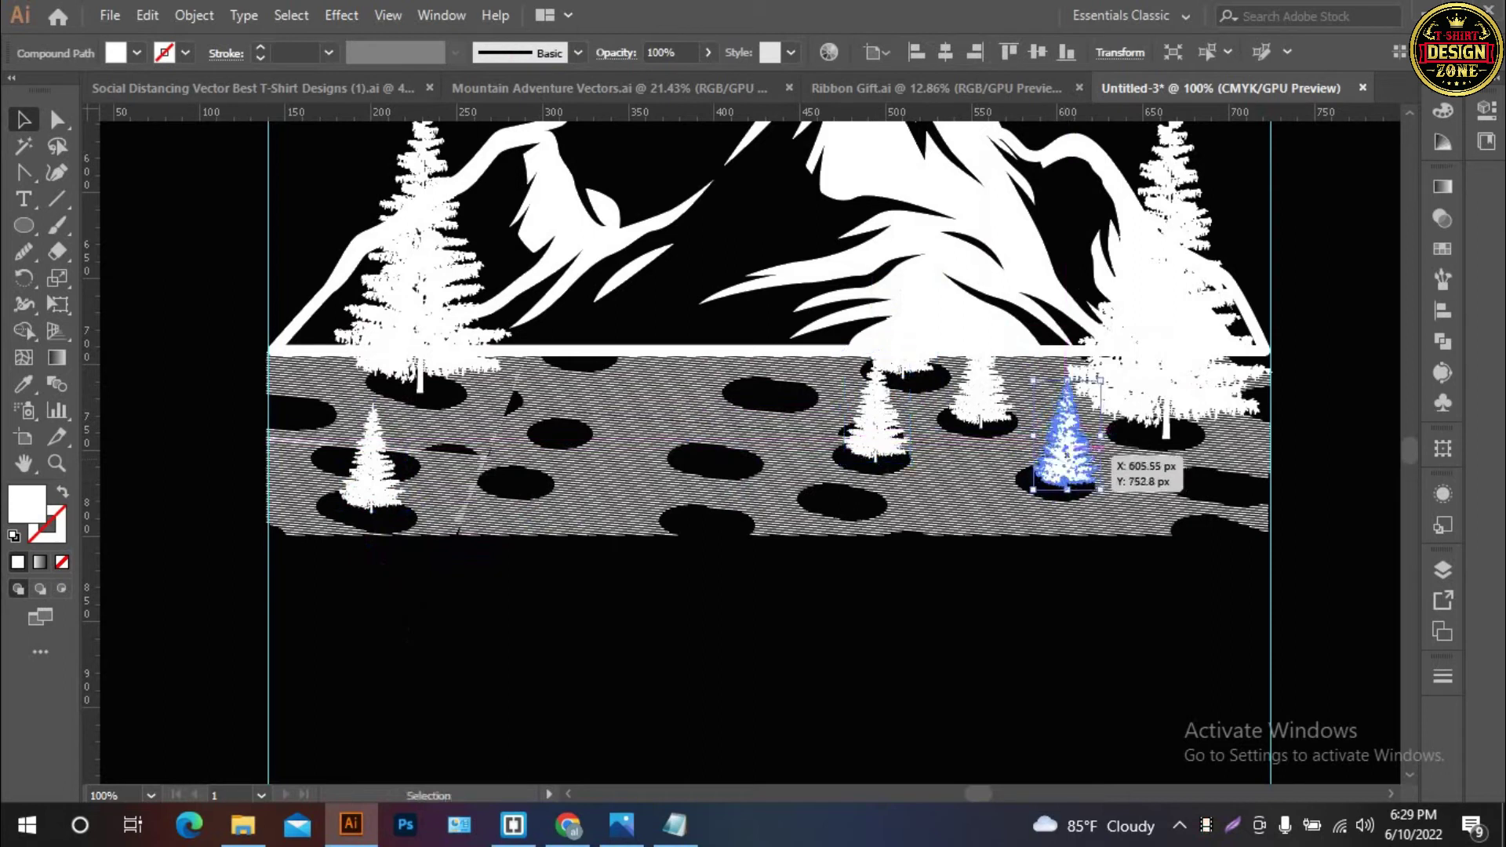
key("ctrl+shift+a")
left_click_drag(753, 549, 748, 263)
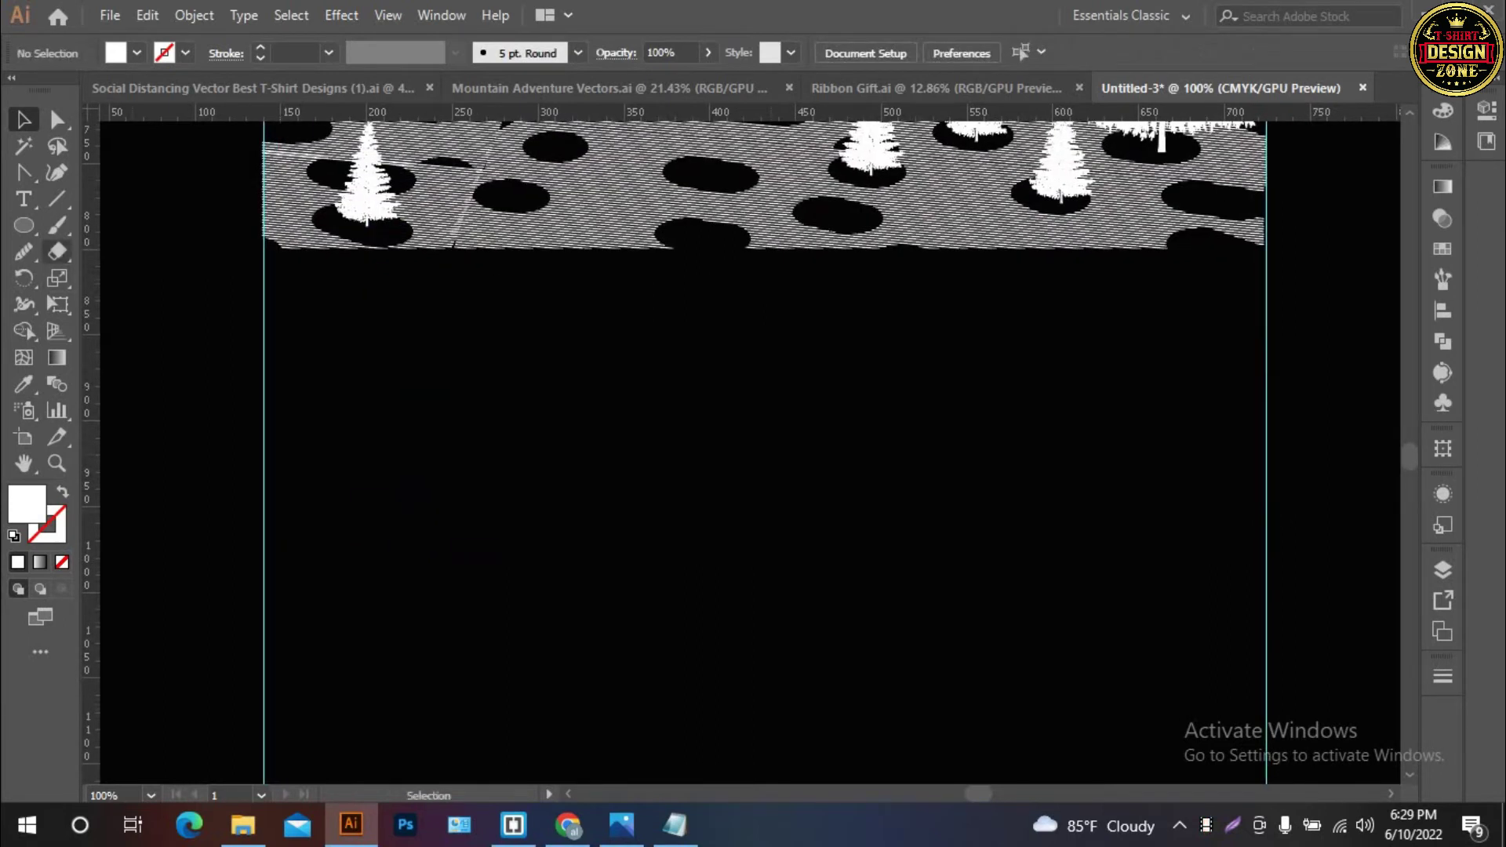
Draw a white three-sided polygon below the landscape band
left_click_drag(24, 225, 117, 304)
left_click_drag(561, 476, 649, 524)
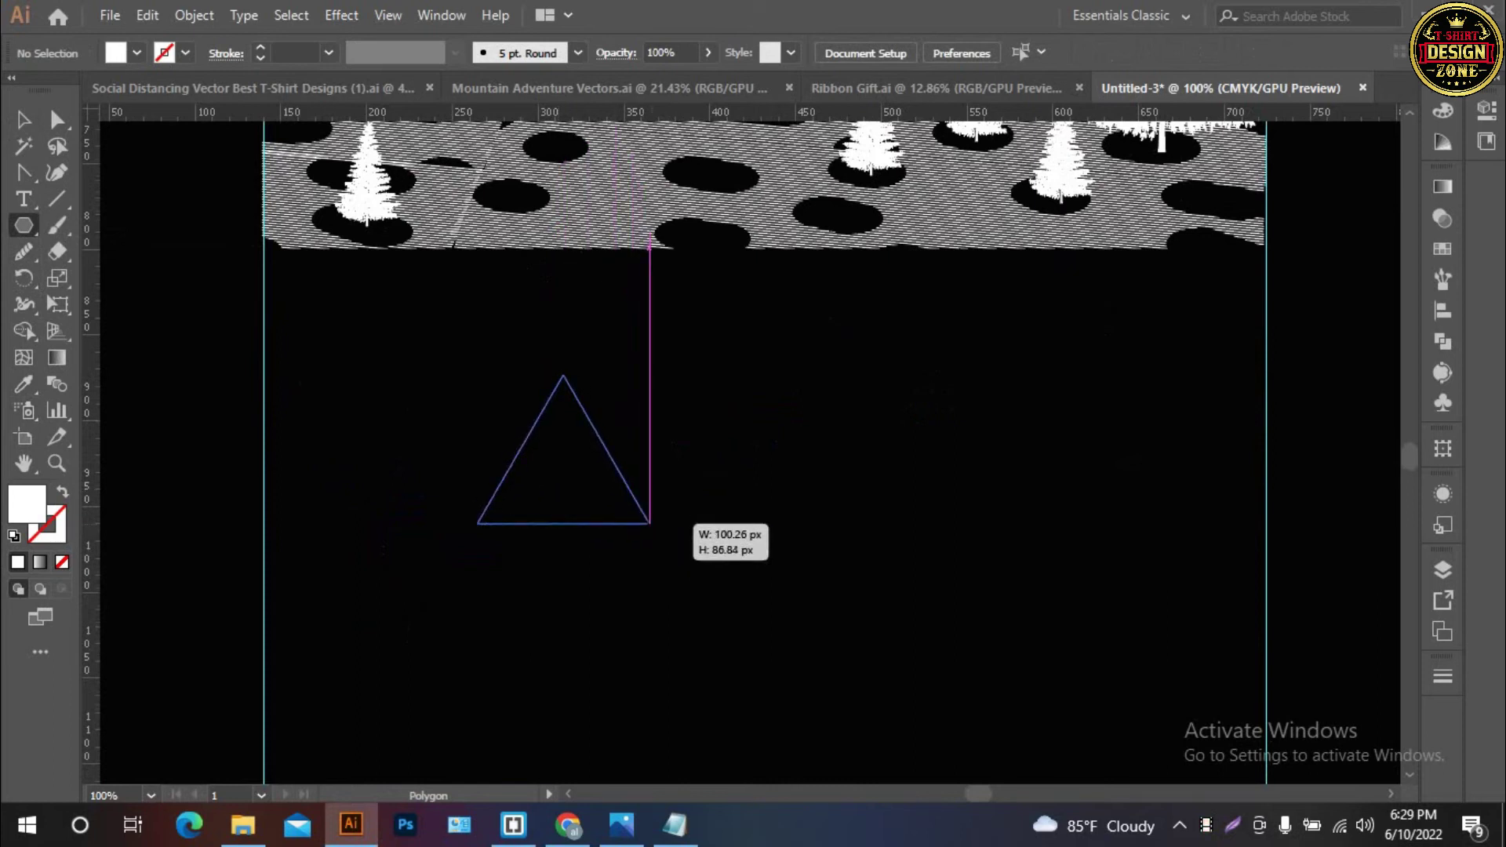
key("Up")
key("Up")
key("Up")
left_click_drag(650, 524, 678, 543)
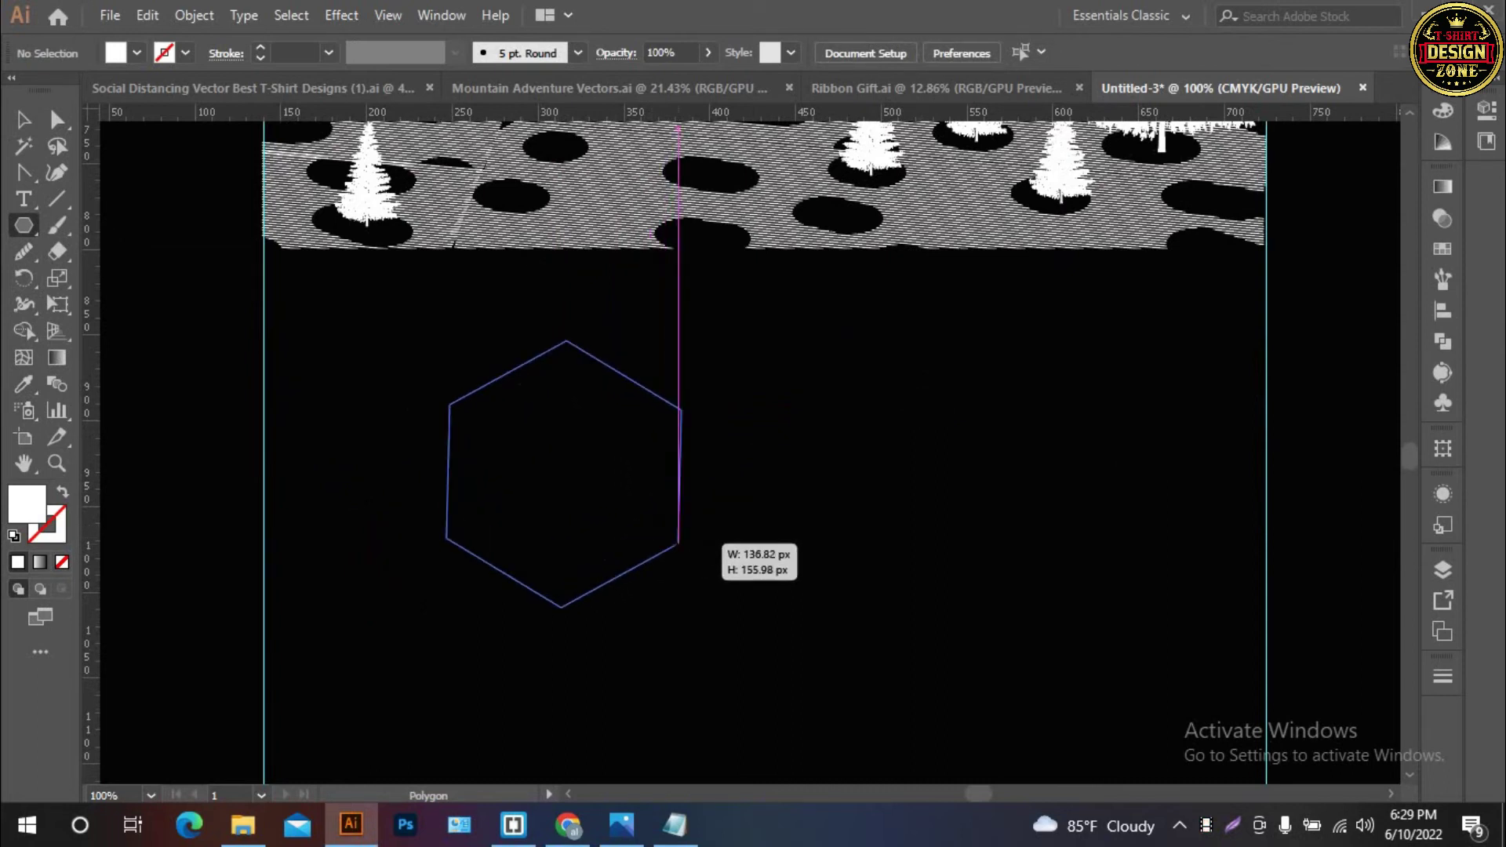
left_click_drag(679, 543, 675, 536)
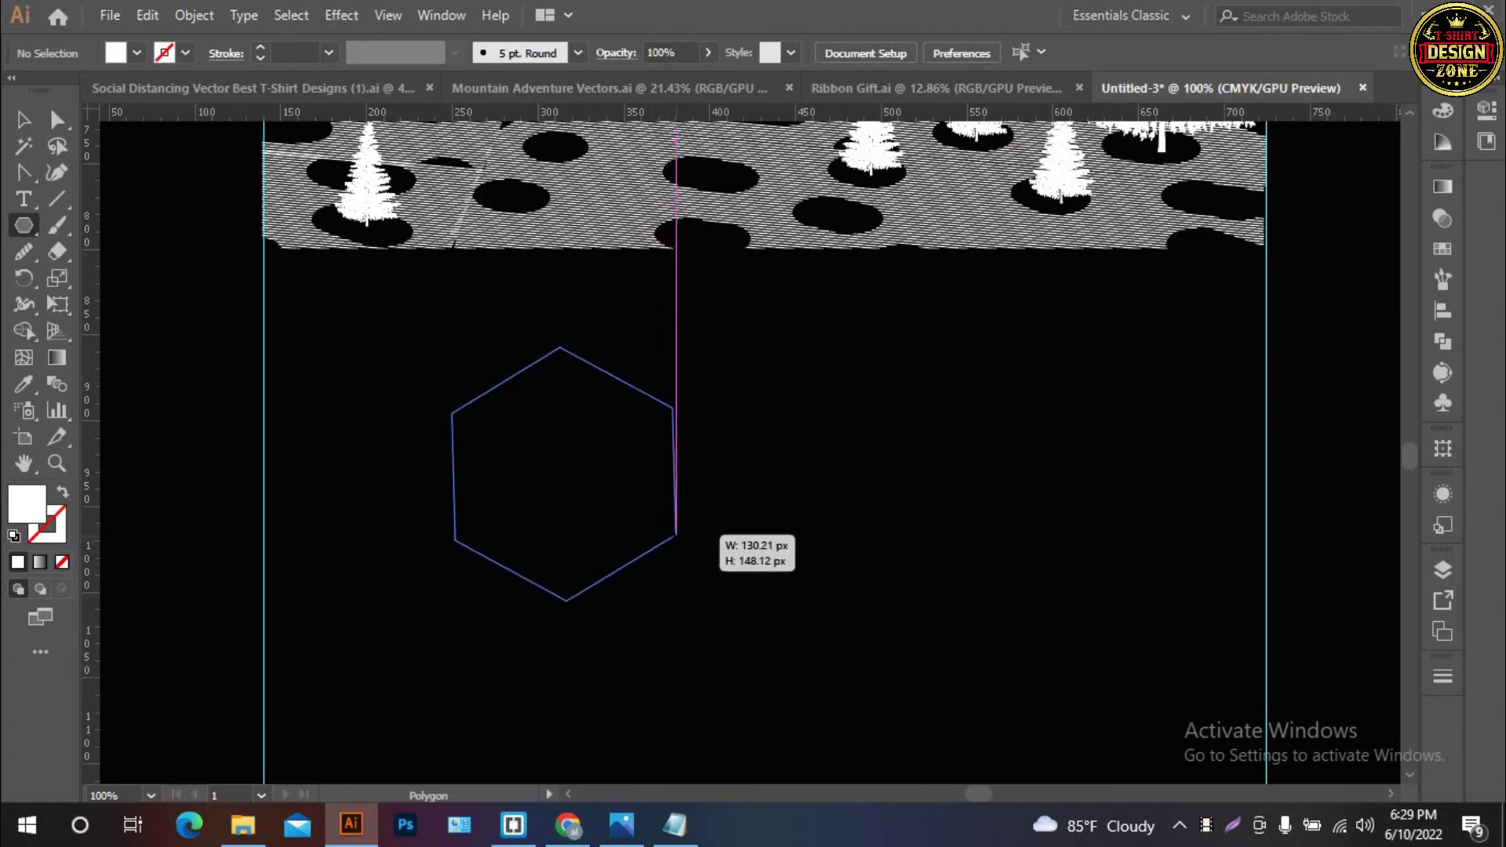
key("Down")
key("Down")
left_click_drag(675, 535, 673, 537)
key("Down")
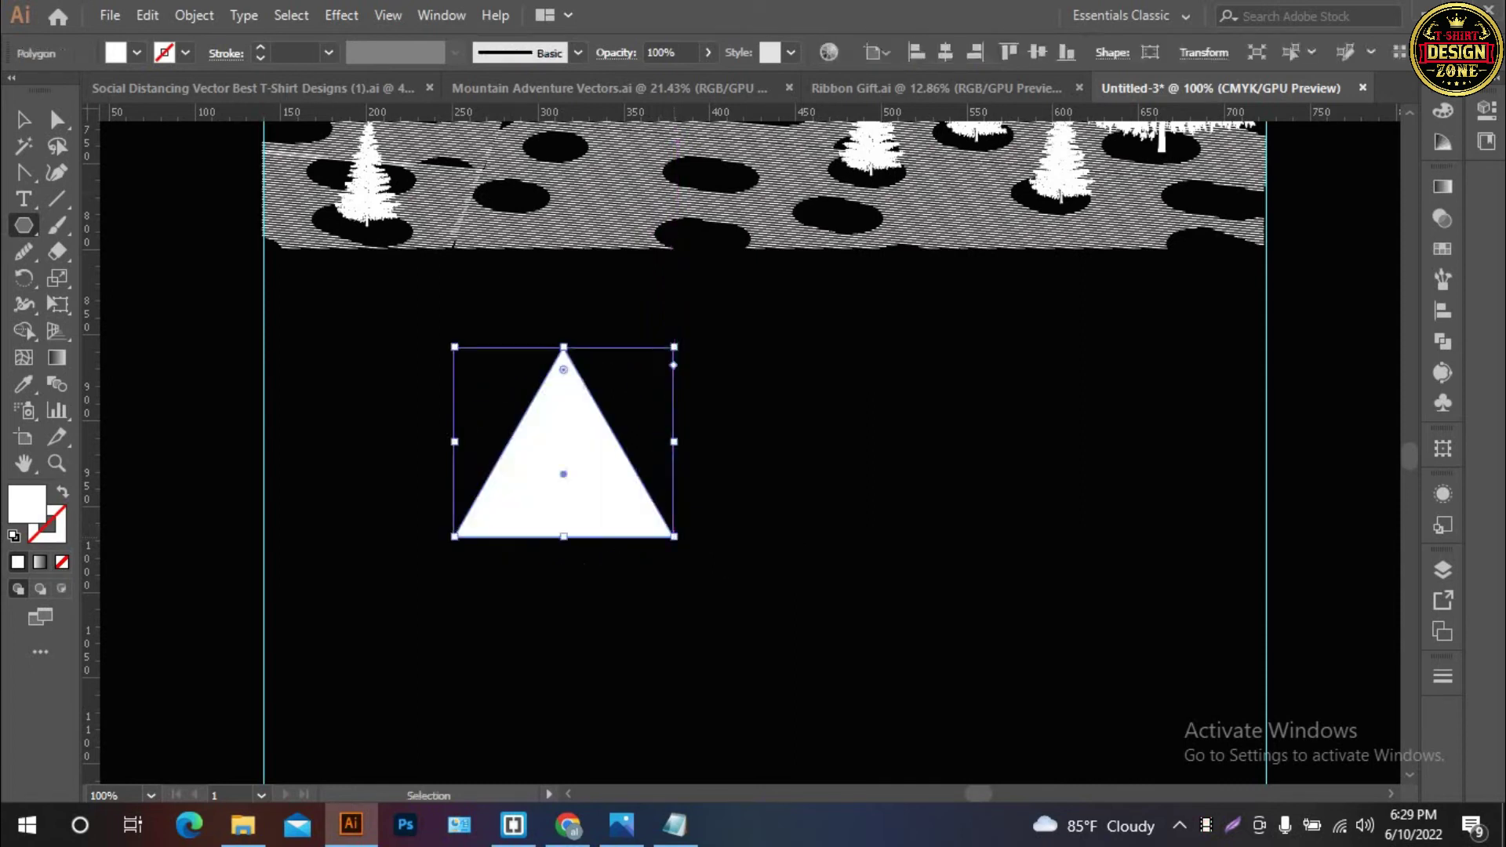
Duplicate the triangle twice straight downward into a three-tier stack
key("v")
left_click(862, 589)
left_click_drag(862, 588, 917, 520)
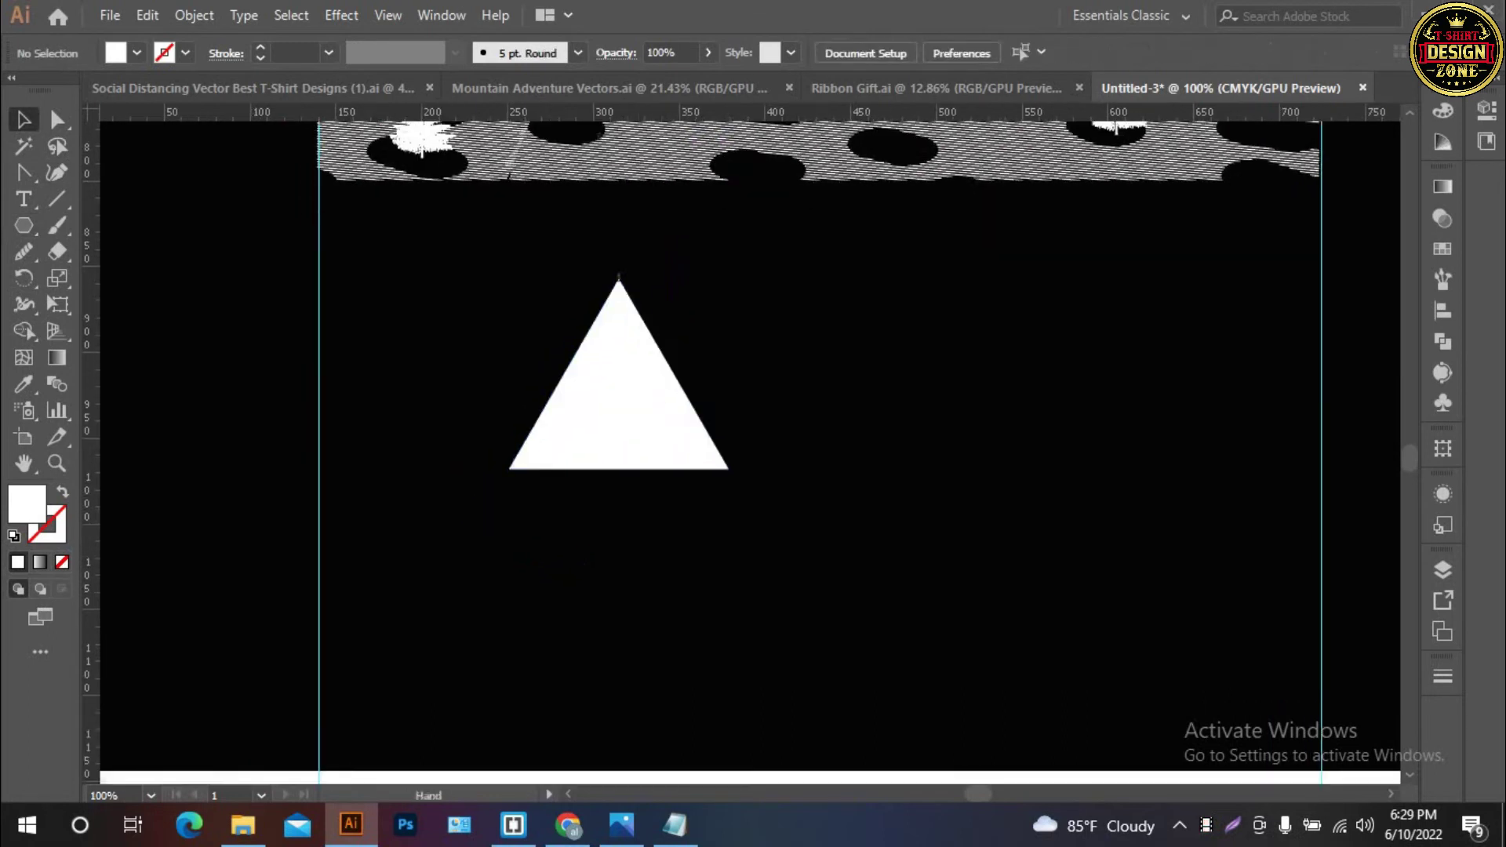
left_click(619, 408)
left_click_drag(673, 405, 672, 490)
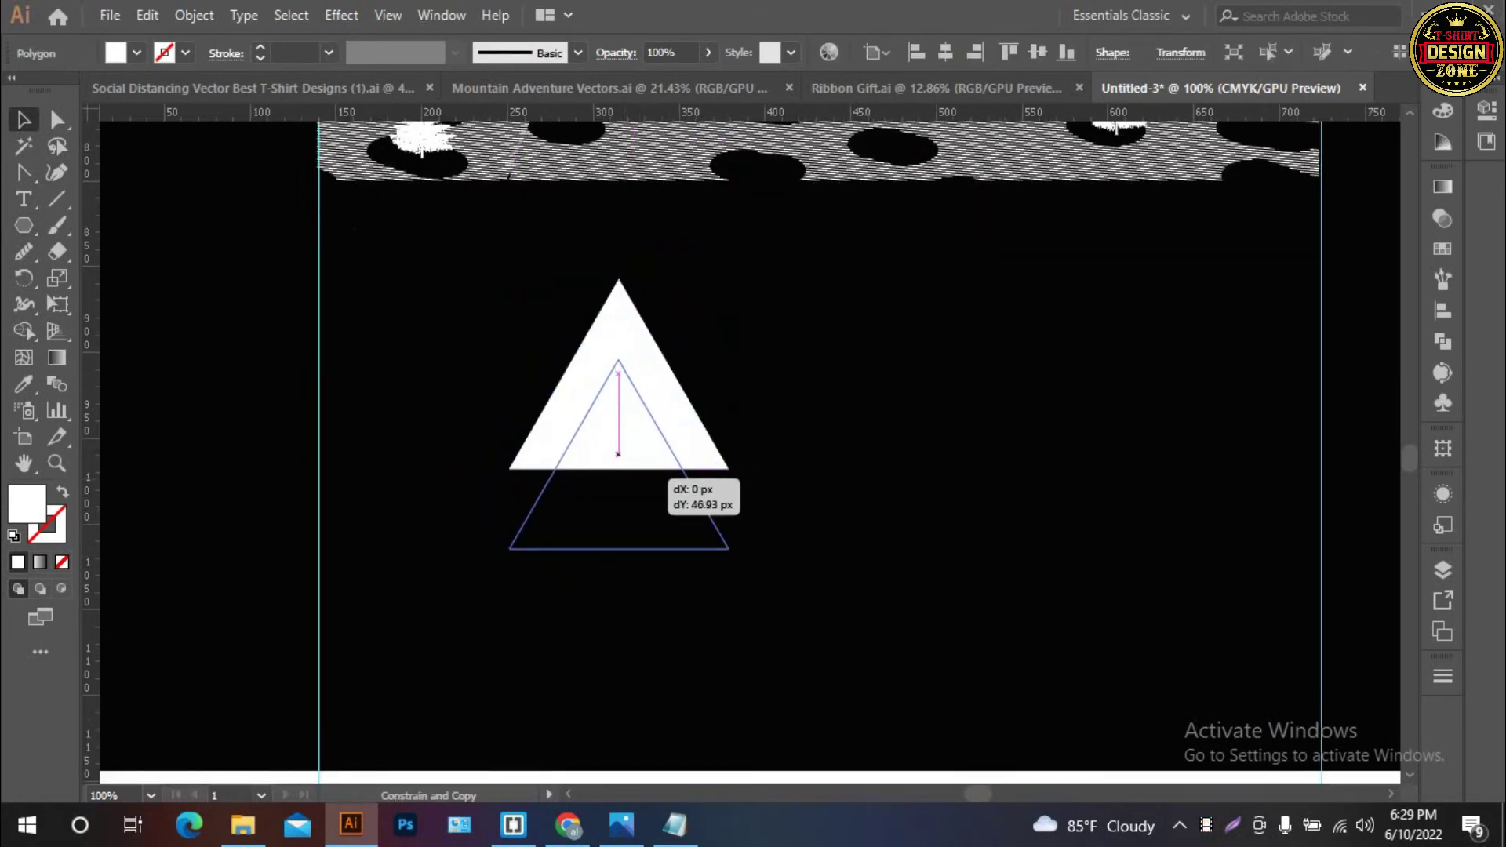
left_click_drag(784, 627, 828, 508)
left_click_drag(662, 244, 662, 345)
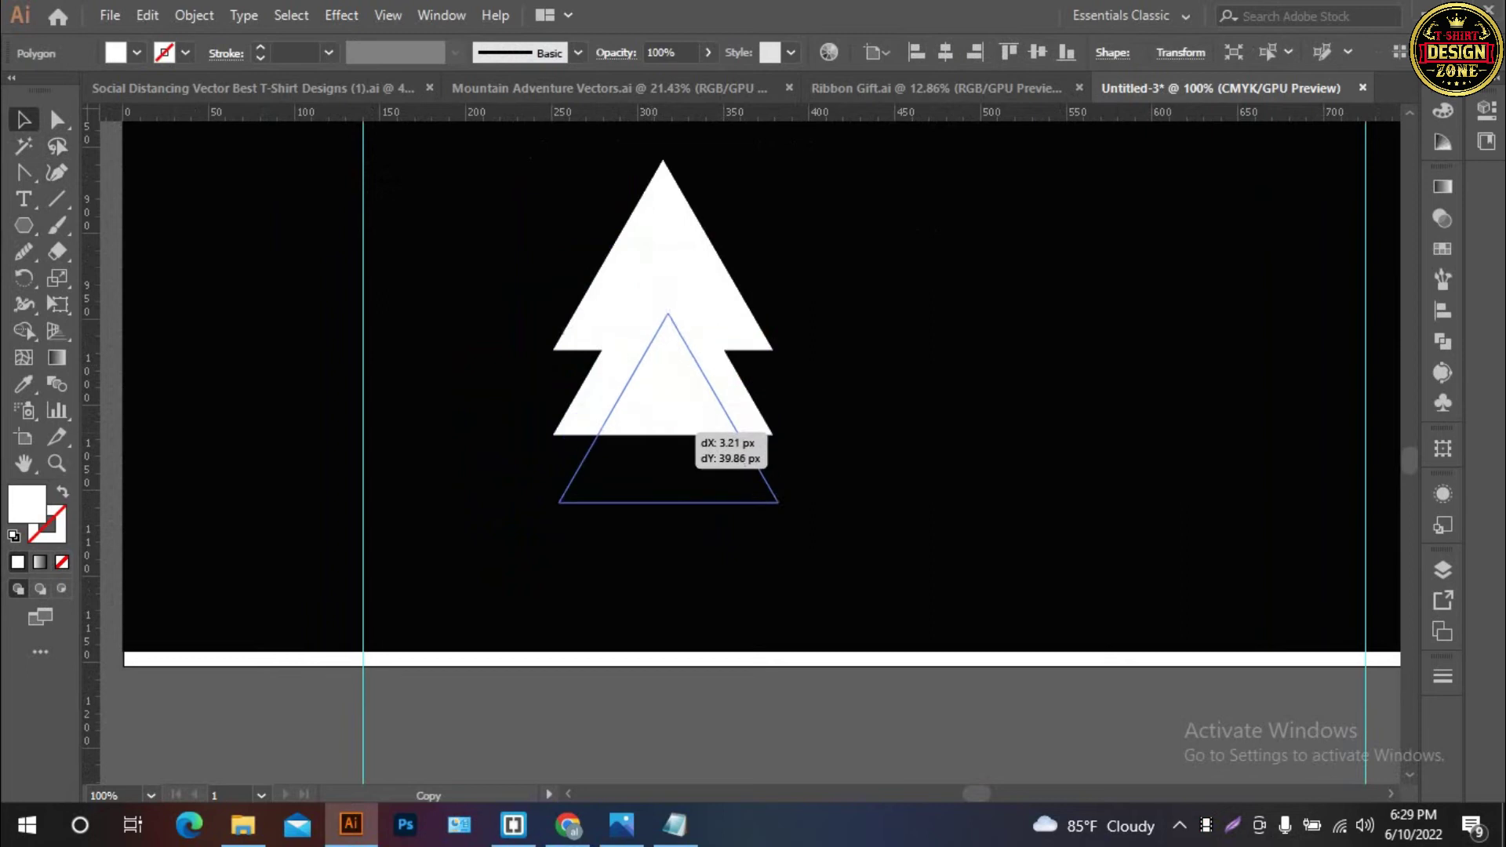
Scale the three stacked triangles down together and move them up the artboard
left_click(784, 501)
key("ctrl+a")
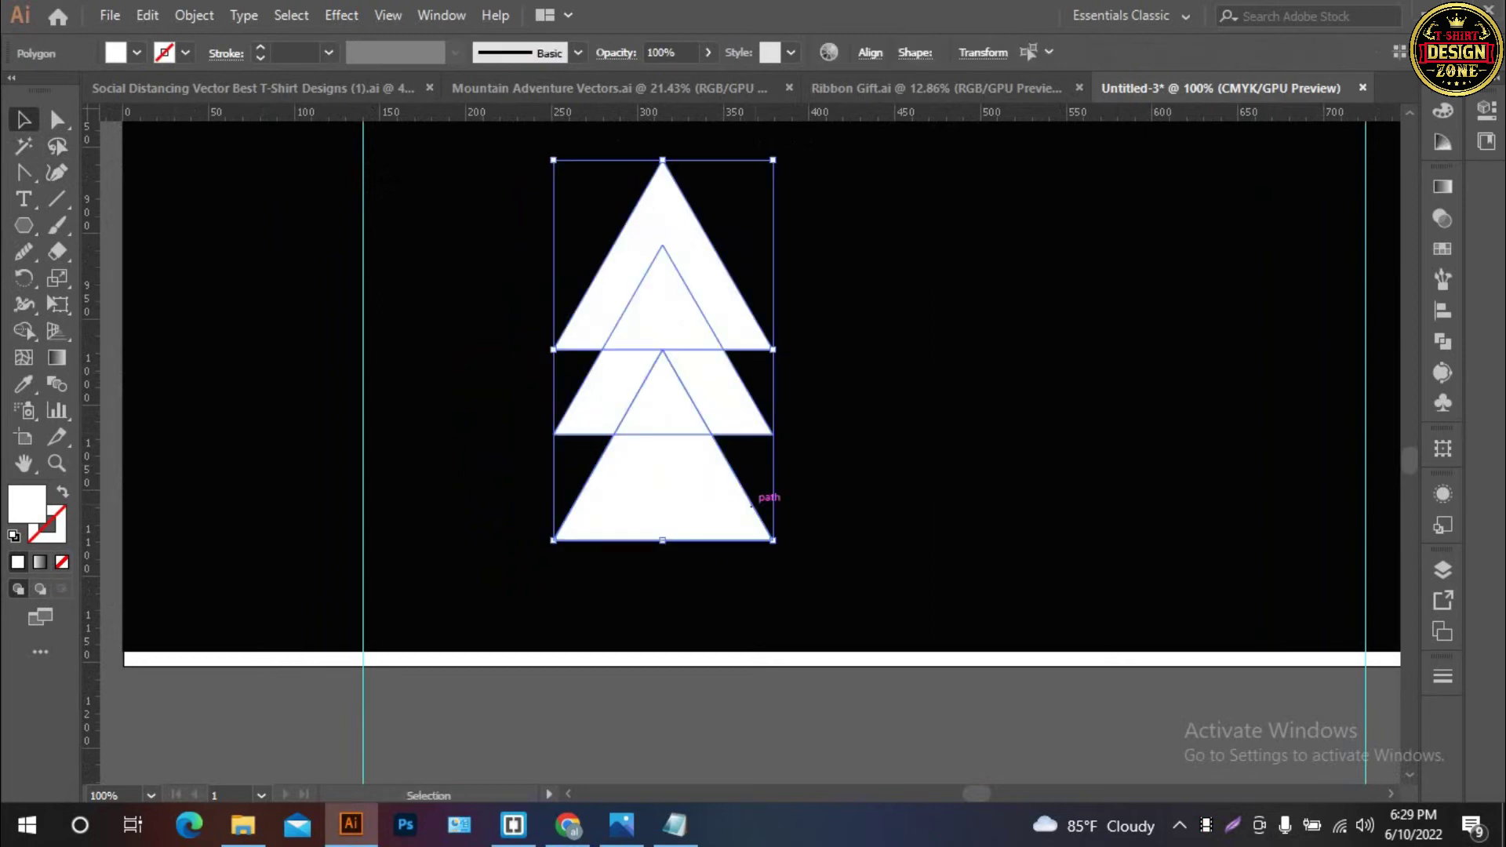
left_click_drag(772, 349, 705, 350, "alt+shift")
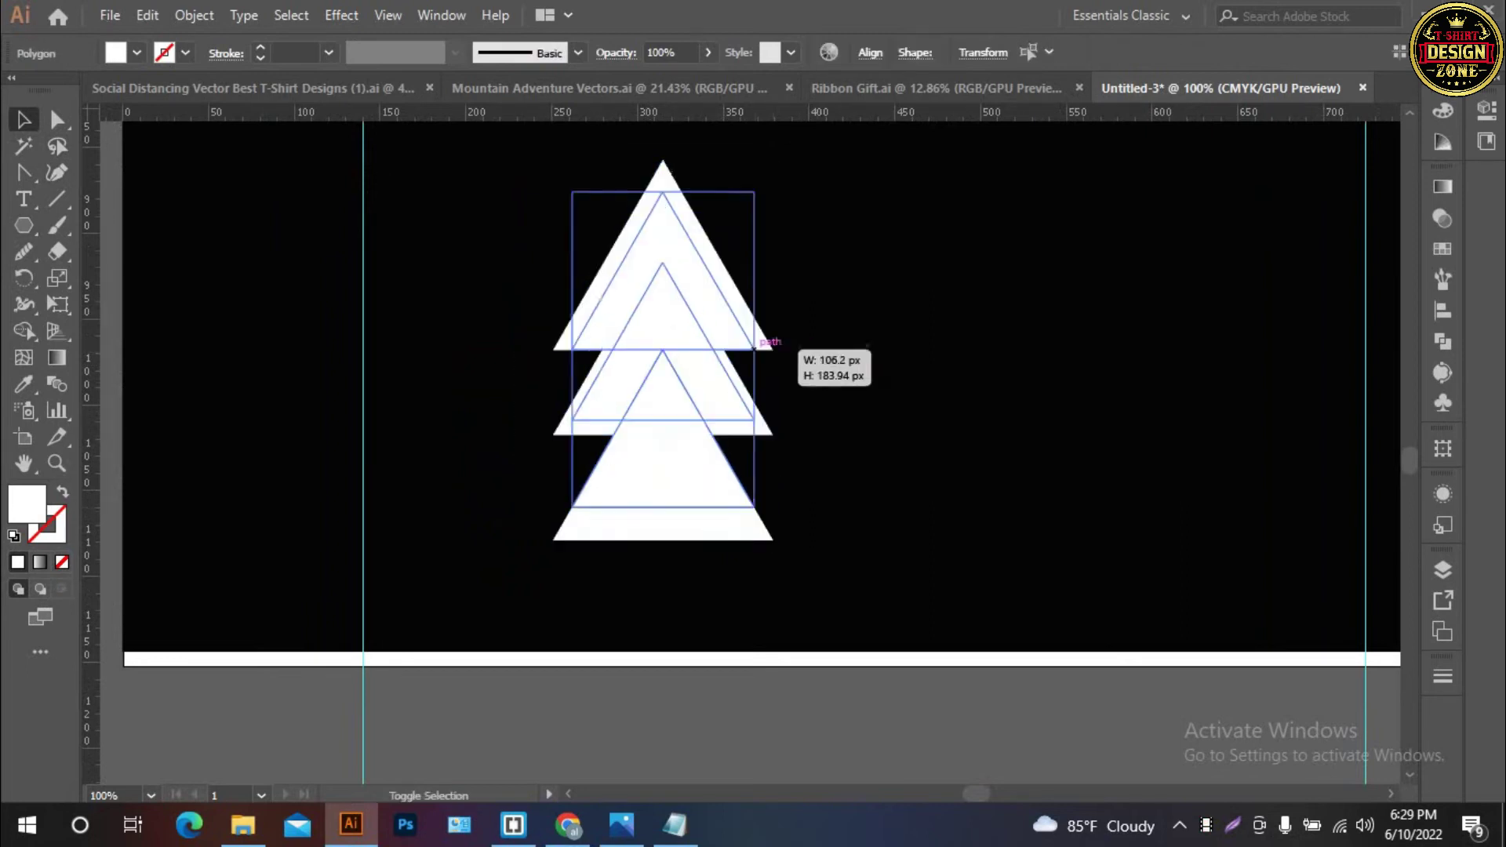
scroll(705, 351, "up", 3)
left_click_drag(693, 411, 686, 306)
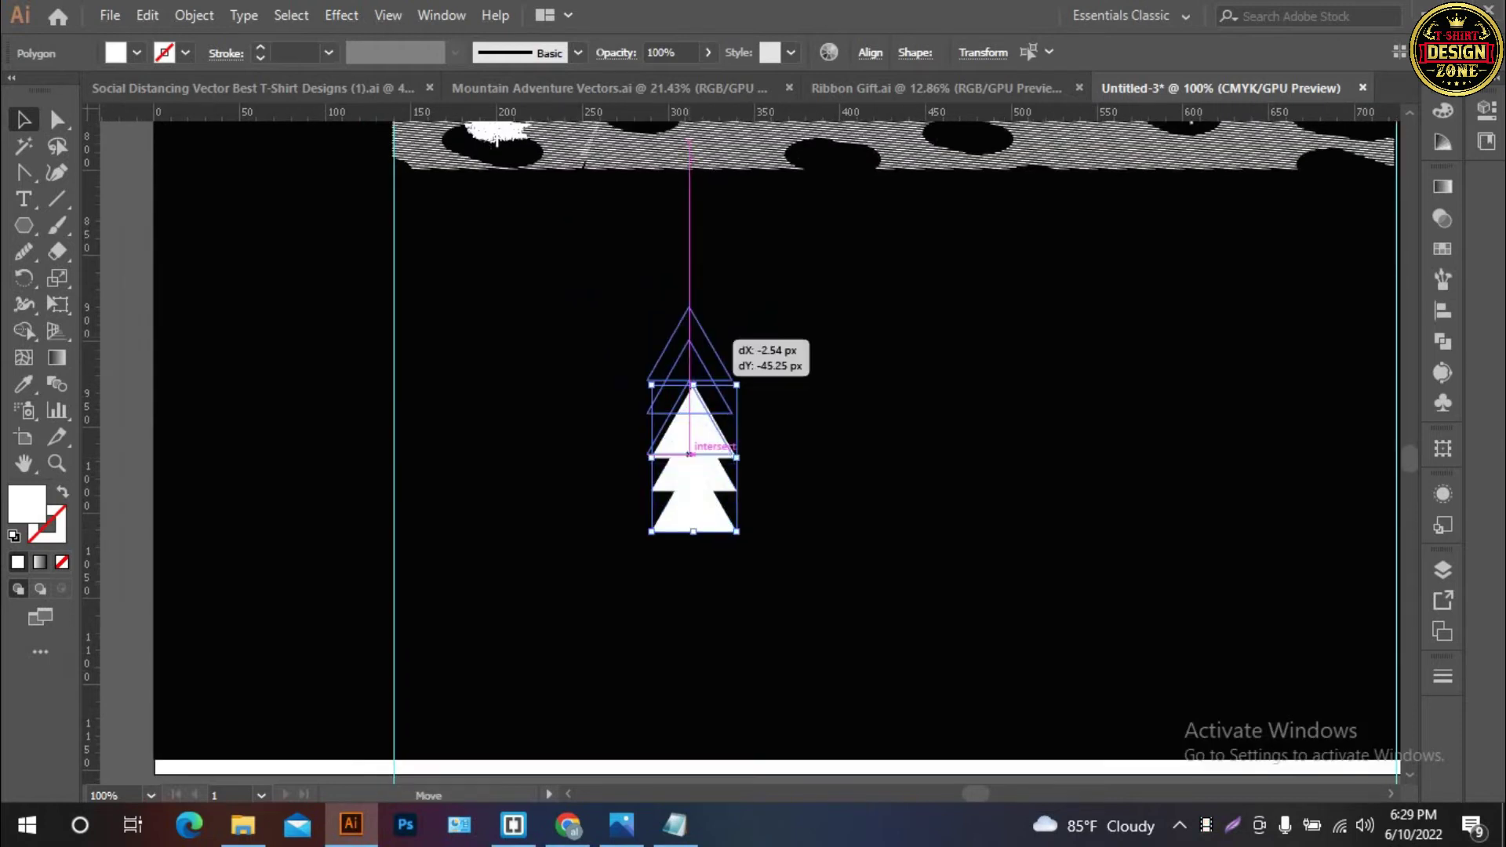
left_click(941, 549)
left_click(24, 225)
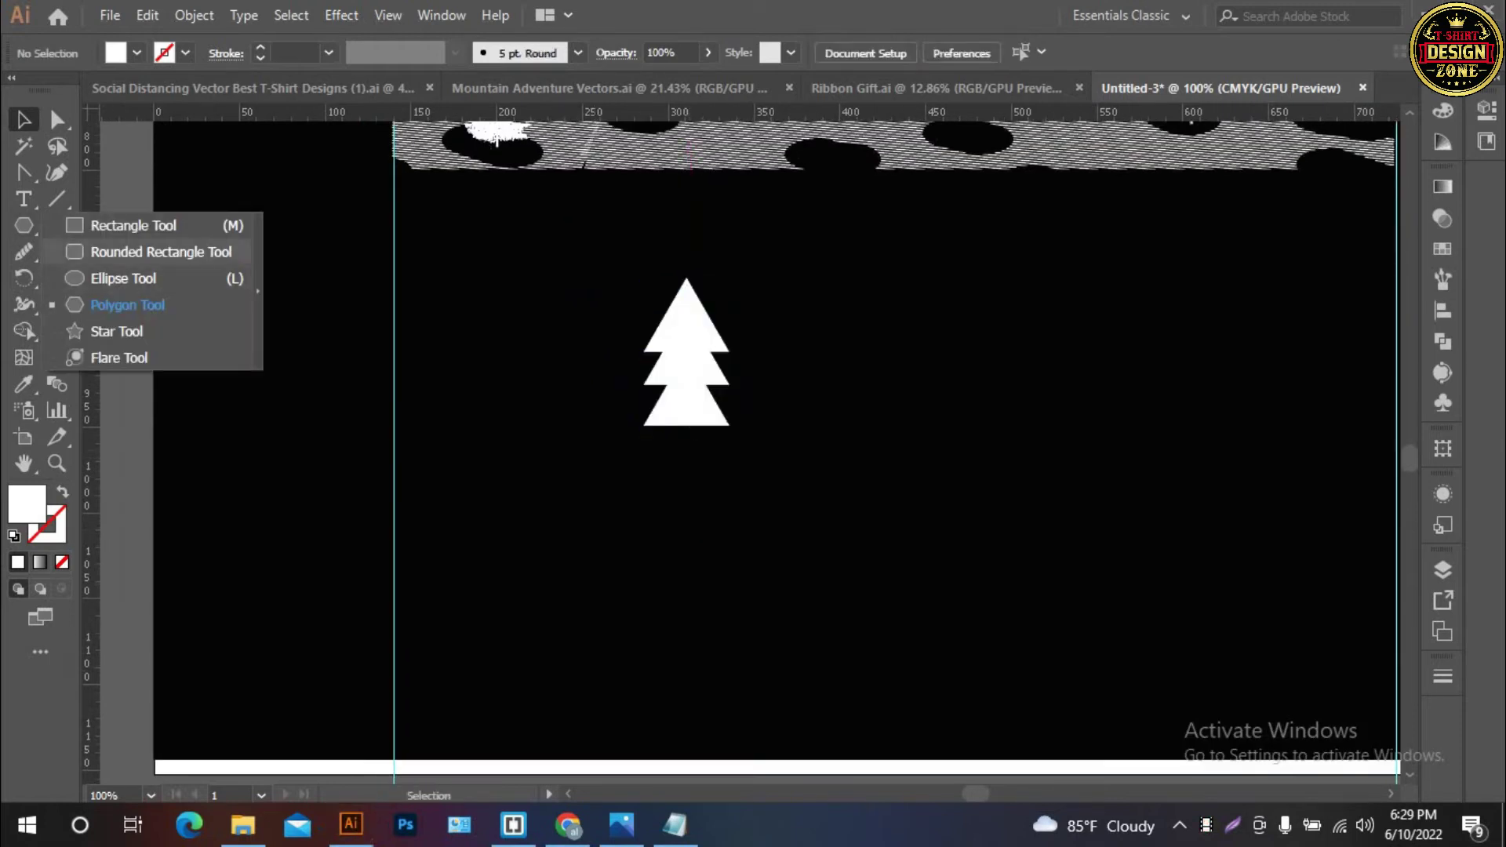
left_click(133, 225)
Draw a thin rectangular trunk, centre it on the top triangle, and Unite all shapes
left_click_drag(675, 426, 693, 517)
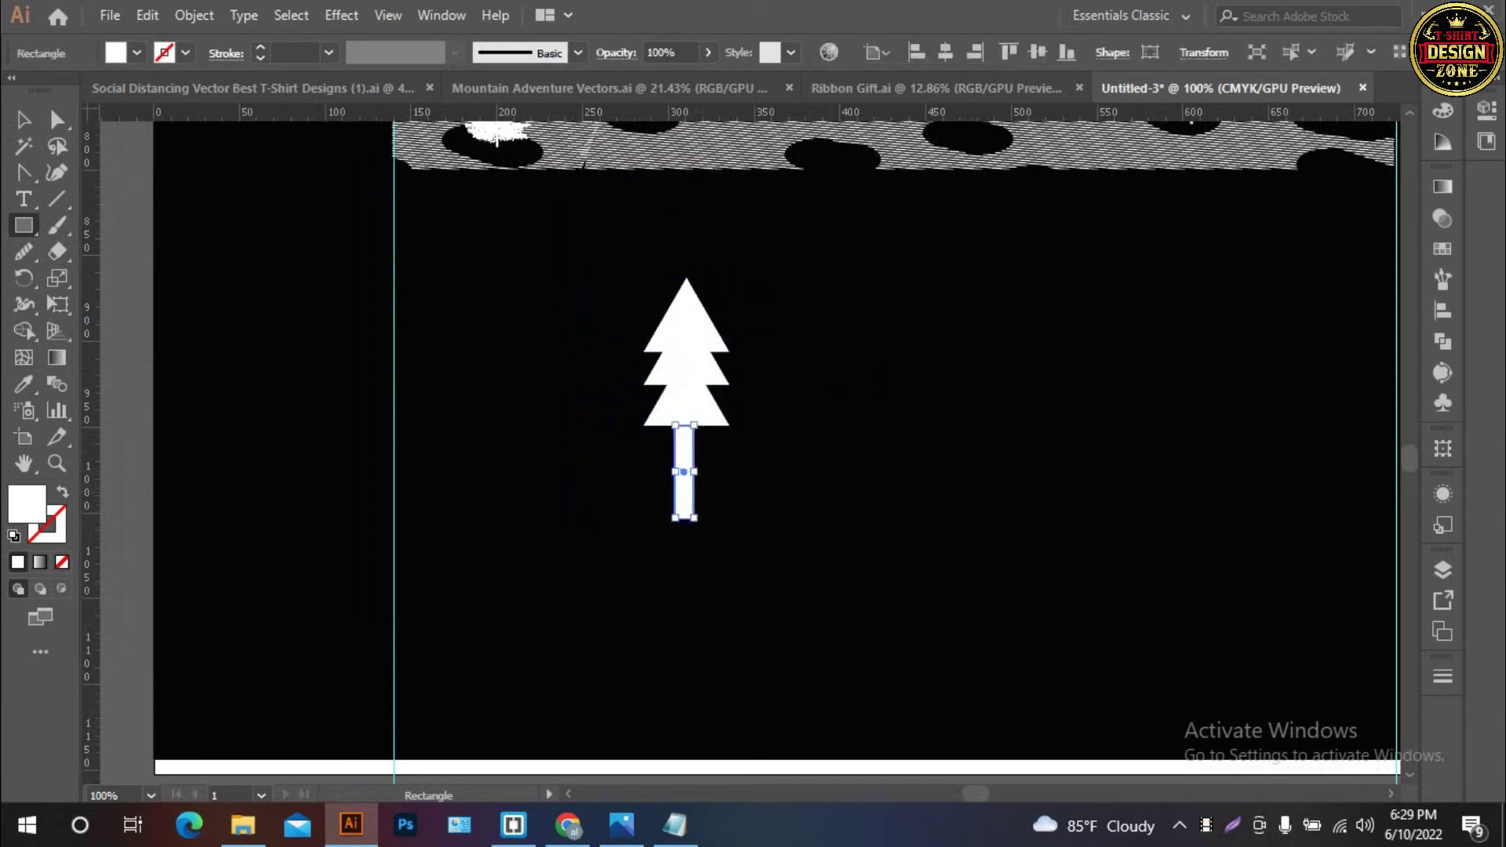
key("v")
key("ctrl+shift+a")
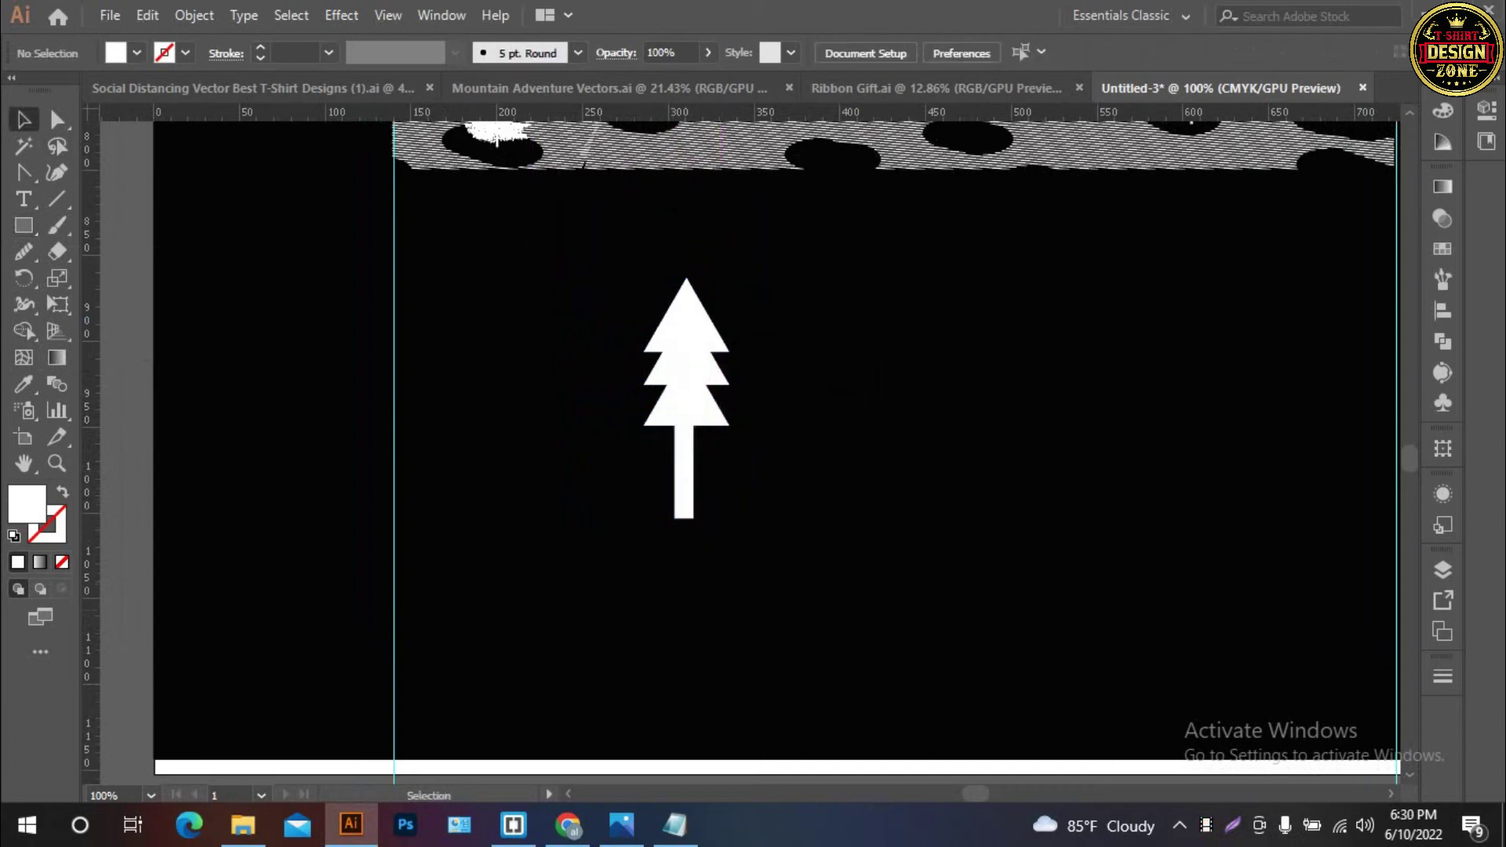
left_click_drag(684, 471, 690, 442)
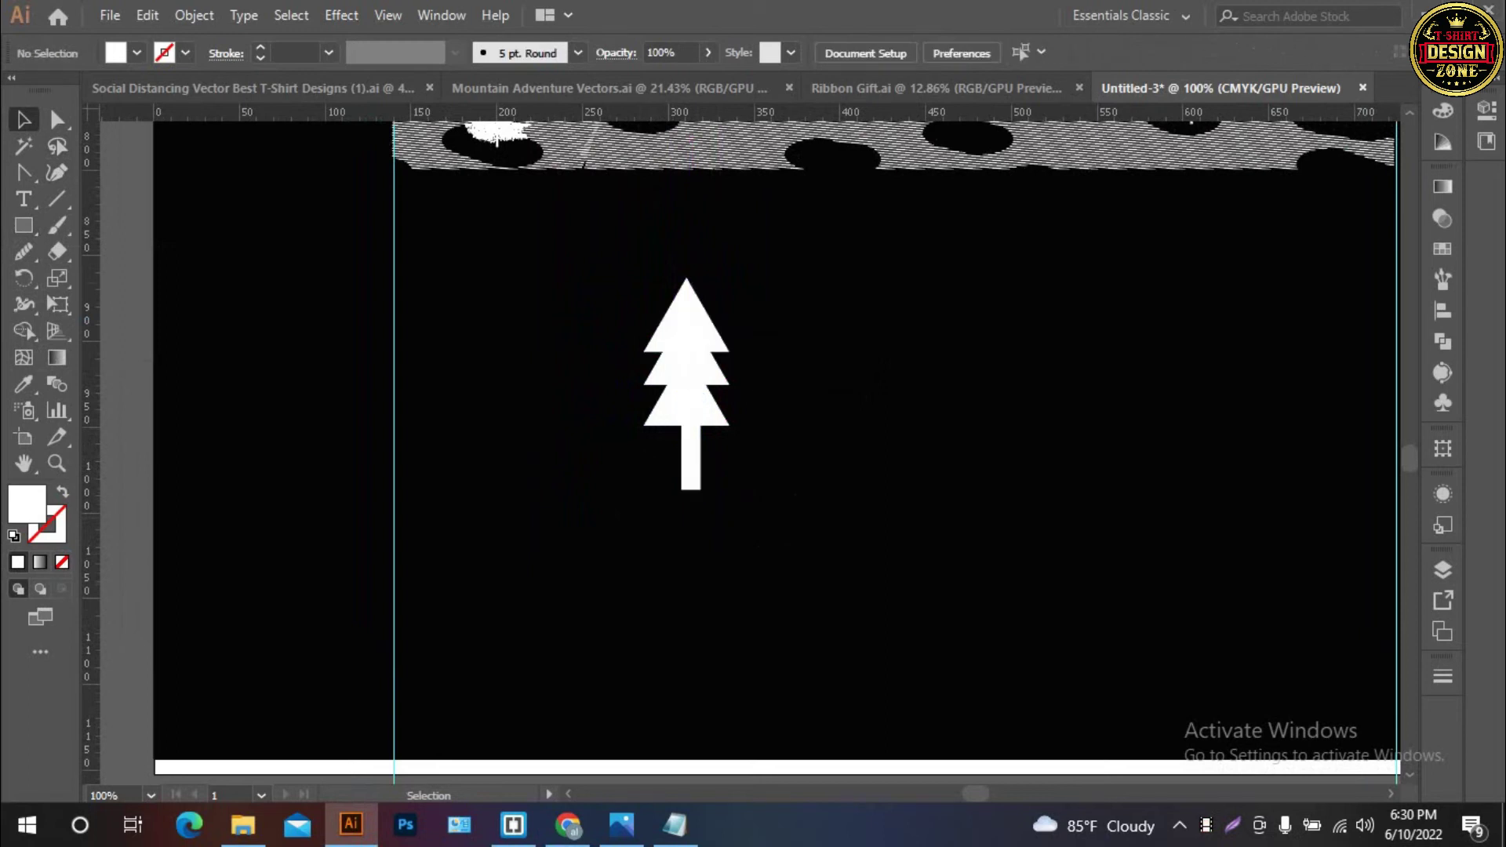
left_click(653, 367, "shift")
left_click(689, 310)
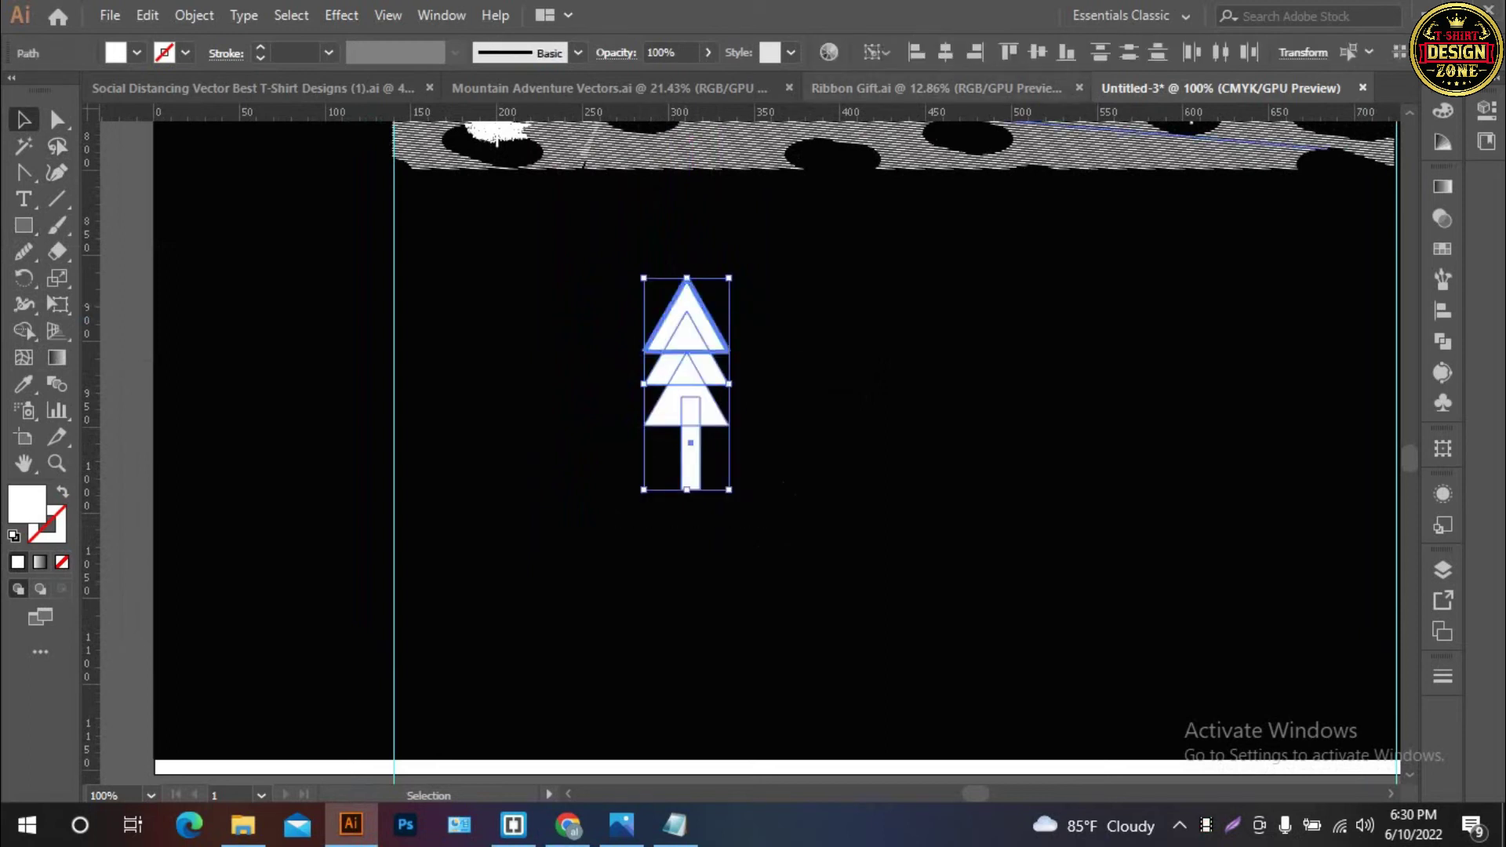
left_click(945, 52)
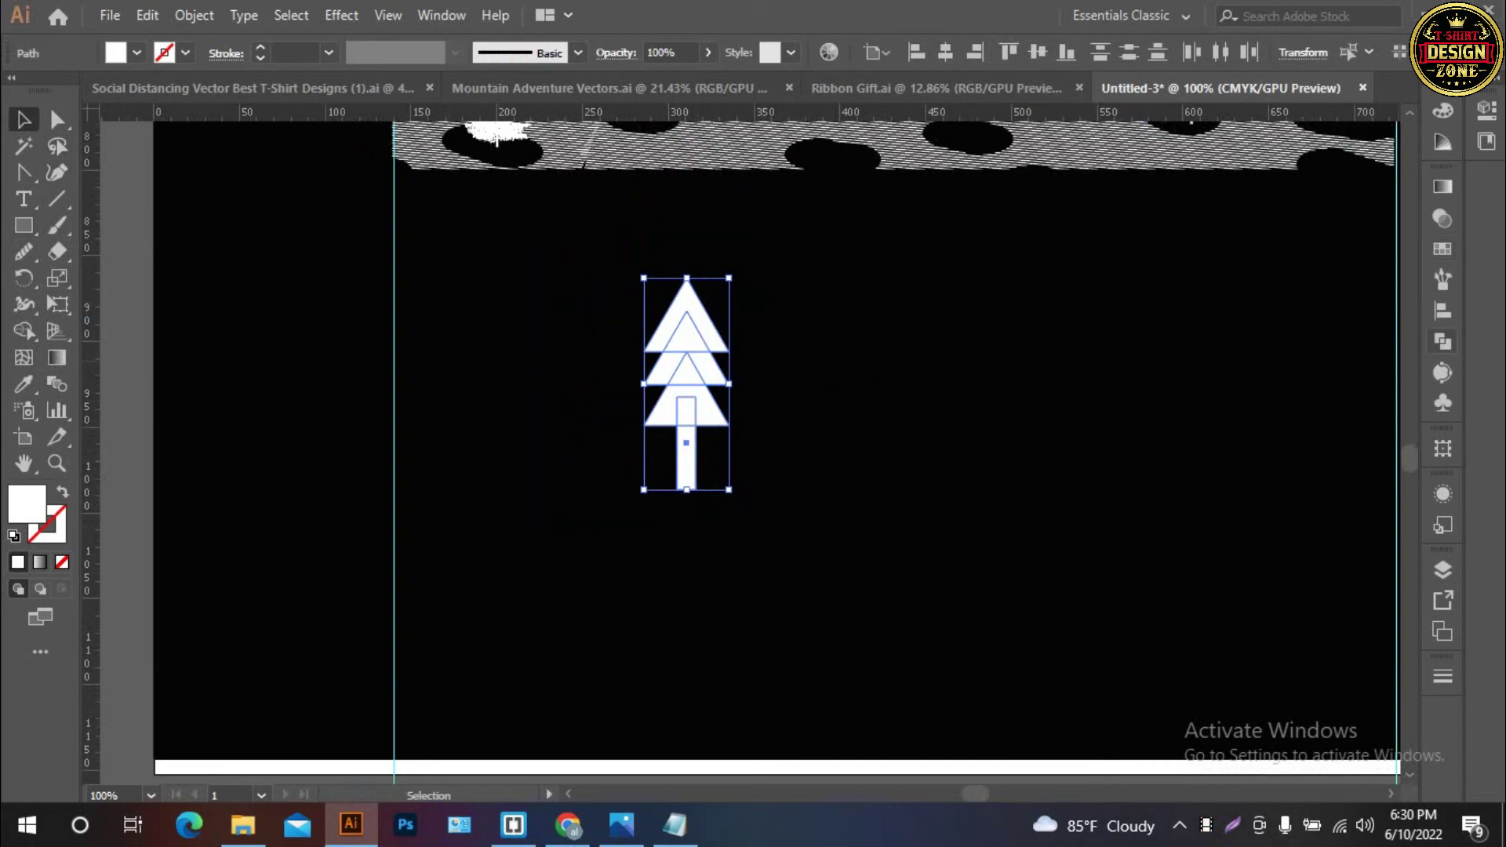
left_click(1442, 341)
left_click(1184, 235)
key("ctrl+shift+a")
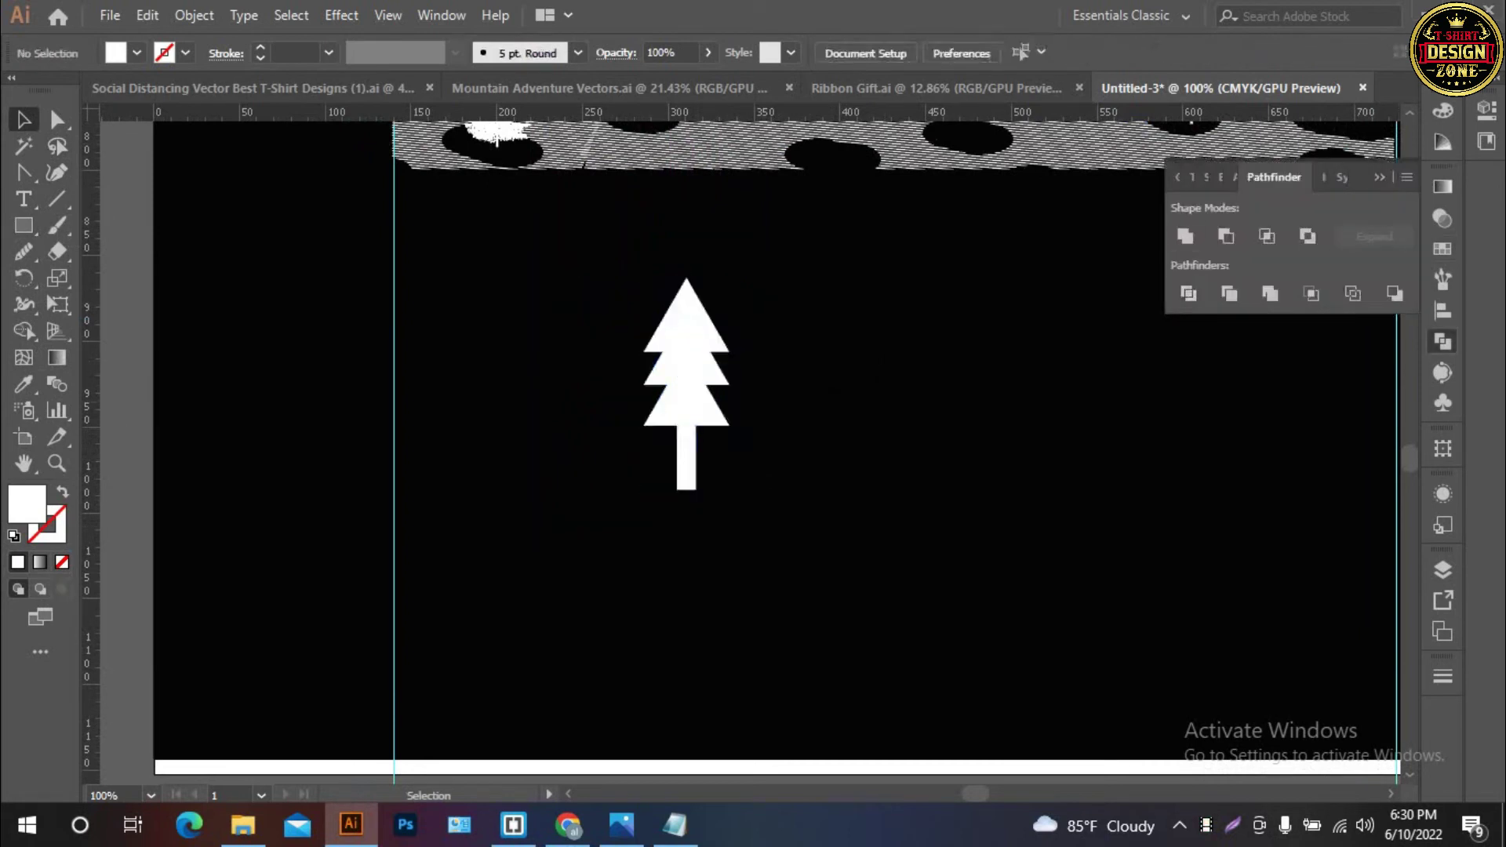
Place a copy of the tree on the mountain's ground line
mouse_move(686, 385)
left_mouse_down()
mouse_move(561, 635)
mouse_move(515, 279)
mouse_move(538, 286)
mouse_move(517, 325)
mouse_move(775, 228)
mouse_move(707, 356)
mouse_move(851, 333)
mouse_move(1246, 322)
left_mouse_up()
left_click(561, 635)
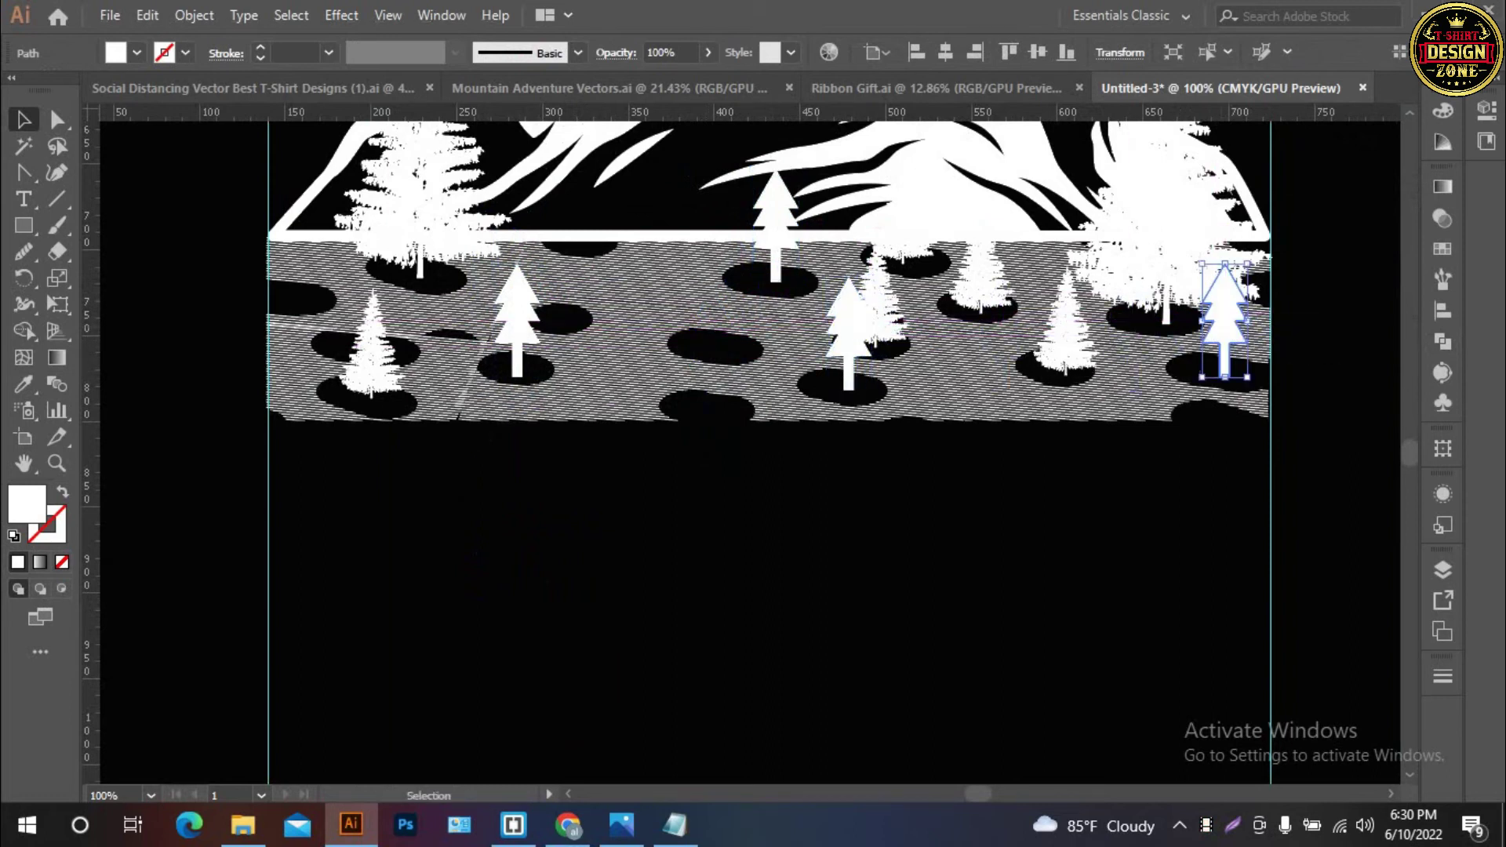
scroll(1246, 322, "up", 3)
left_click_drag(1237, 445, 694, 307)
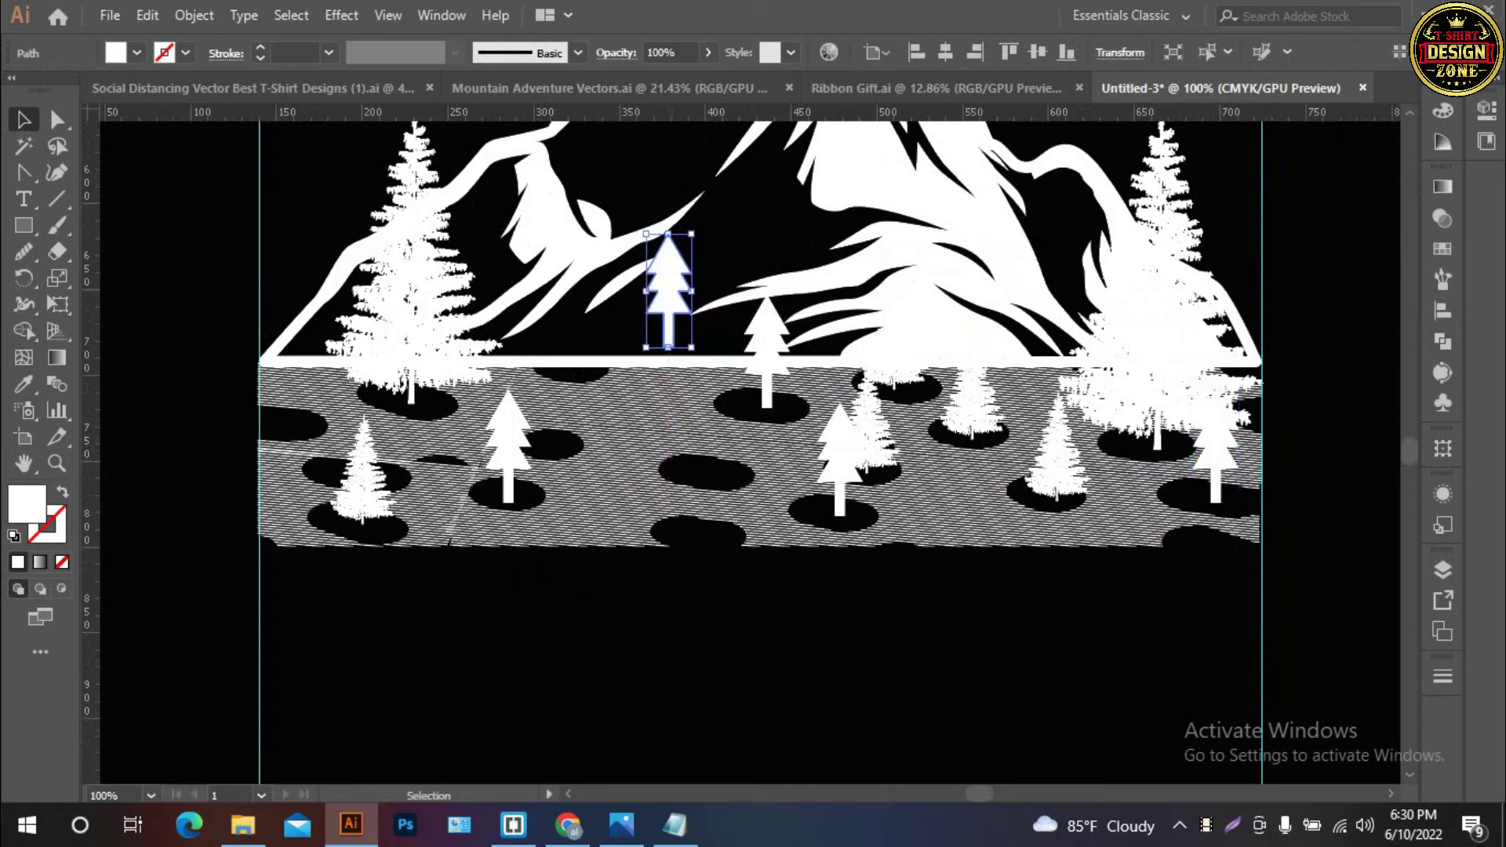
left_click_drag(694, 306, 665, 316)
key("ctrl+plus")
Reposition a small tree, add another copy at upper left, and shrink it
left_click(690, 459)
left_click_drag(733, 388, 769, 368)
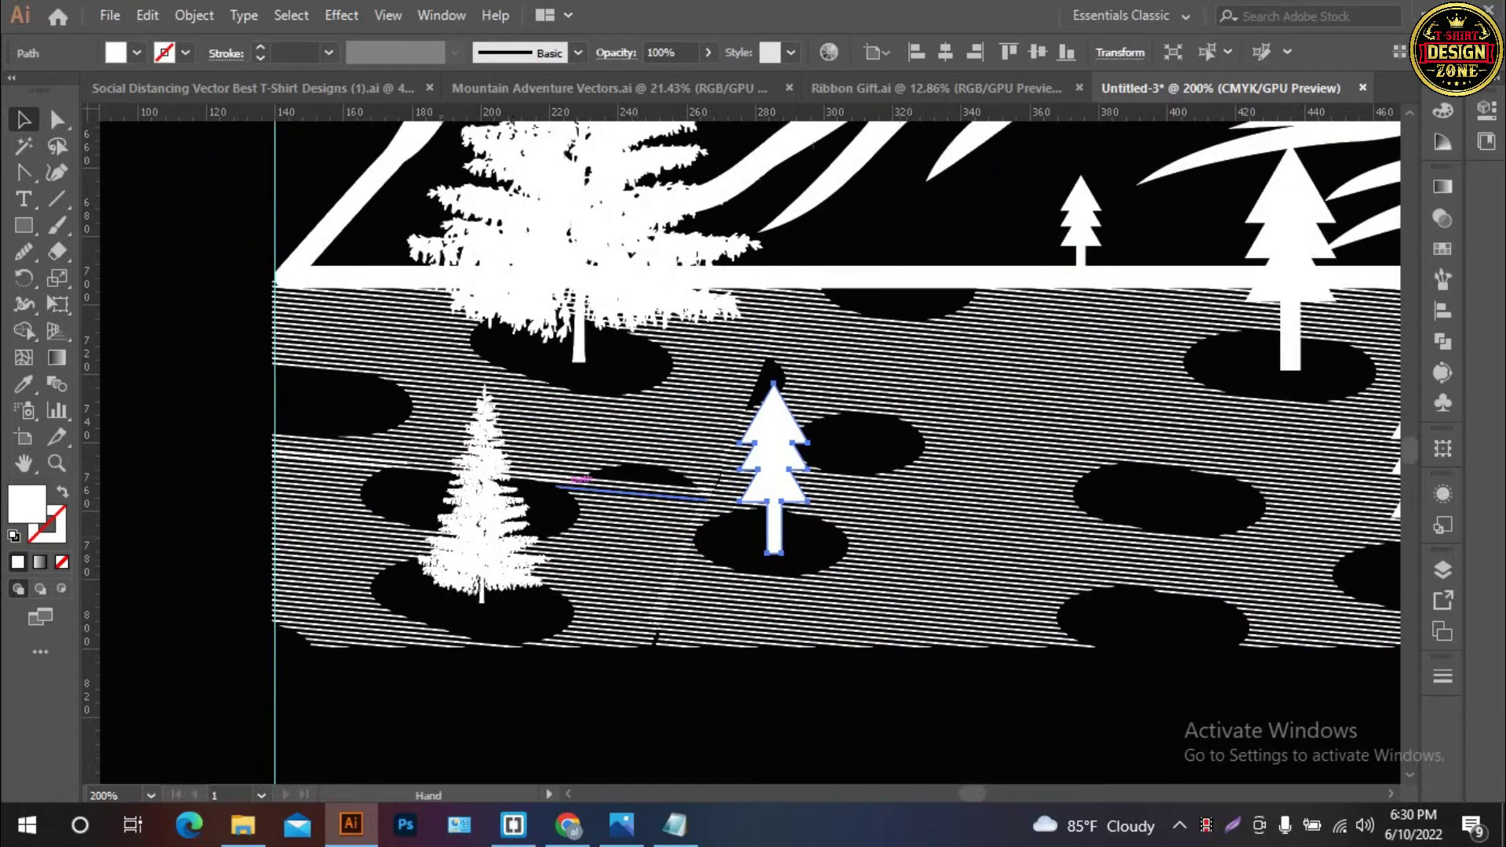
left_click_drag(483, 494, 342, 322)
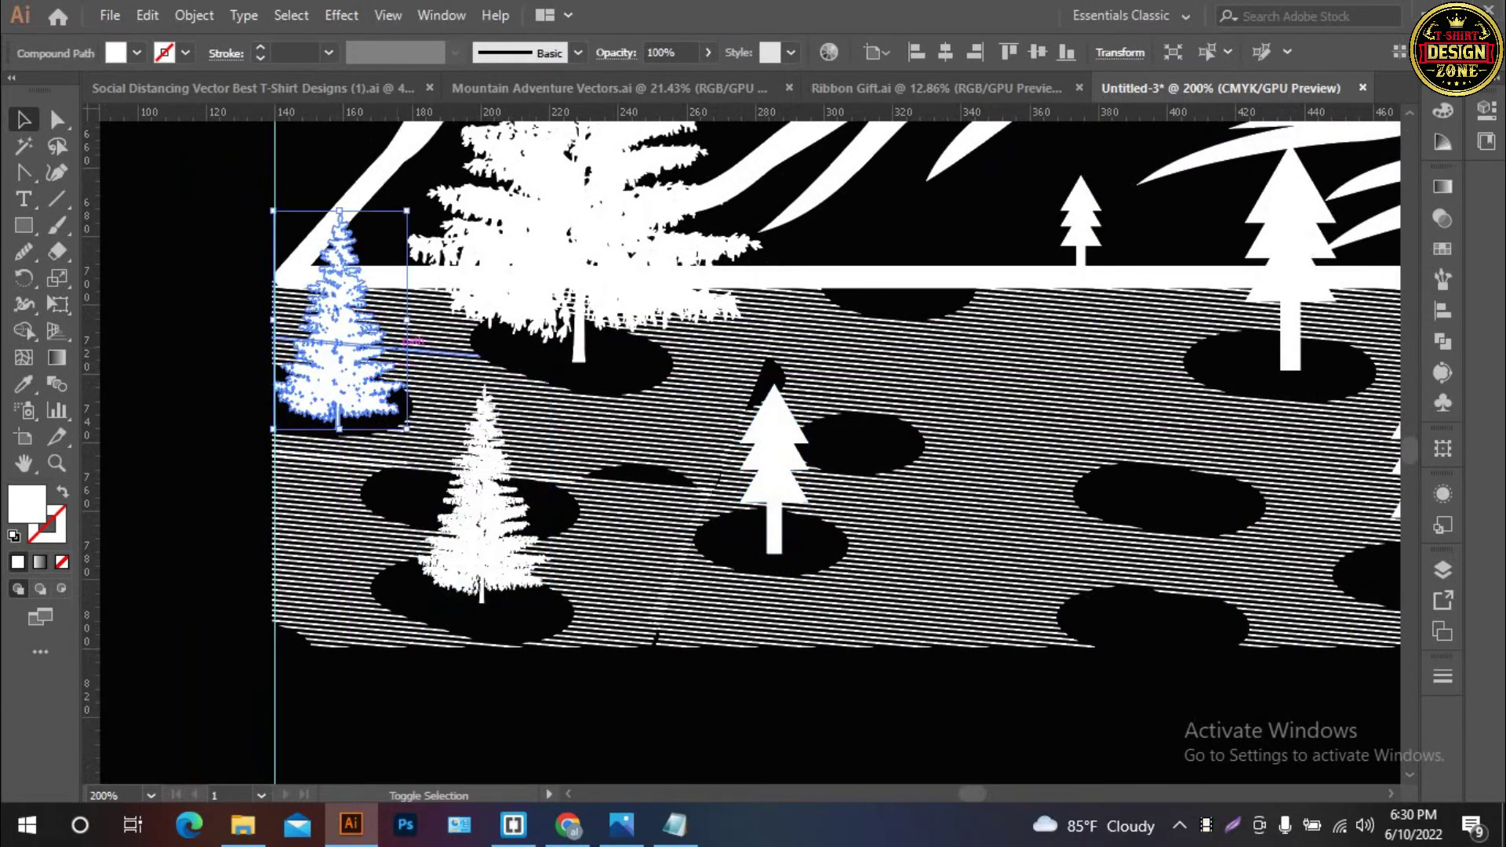
mouse_move(773, 471)
left_mouse_down()
mouse_move(557, 505)
mouse_move(947, 457)
left_mouse_up()
left_click(557, 502)
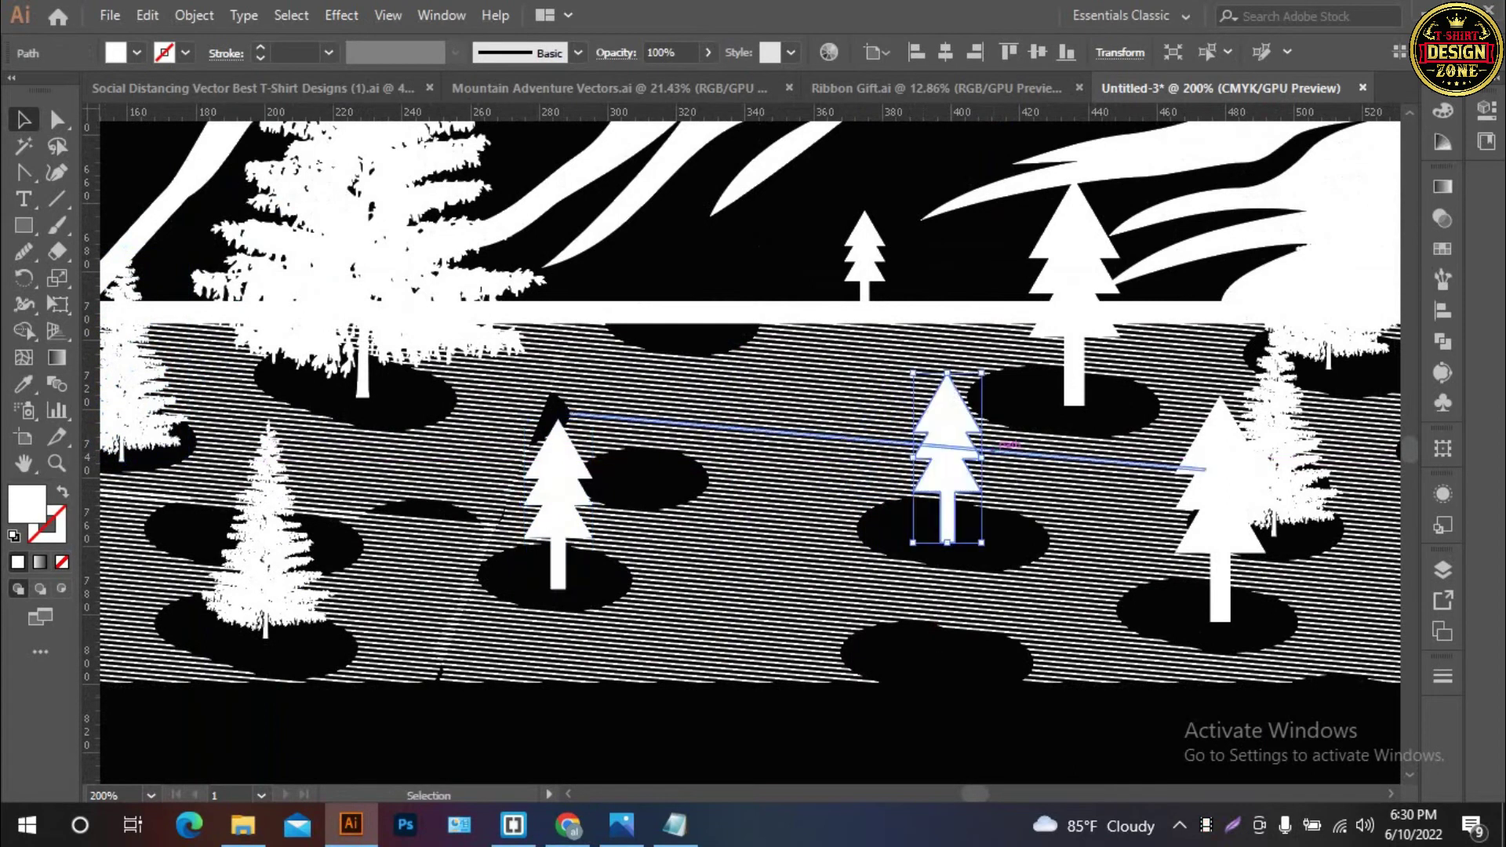
left_click_drag(981, 372, 972, 421)
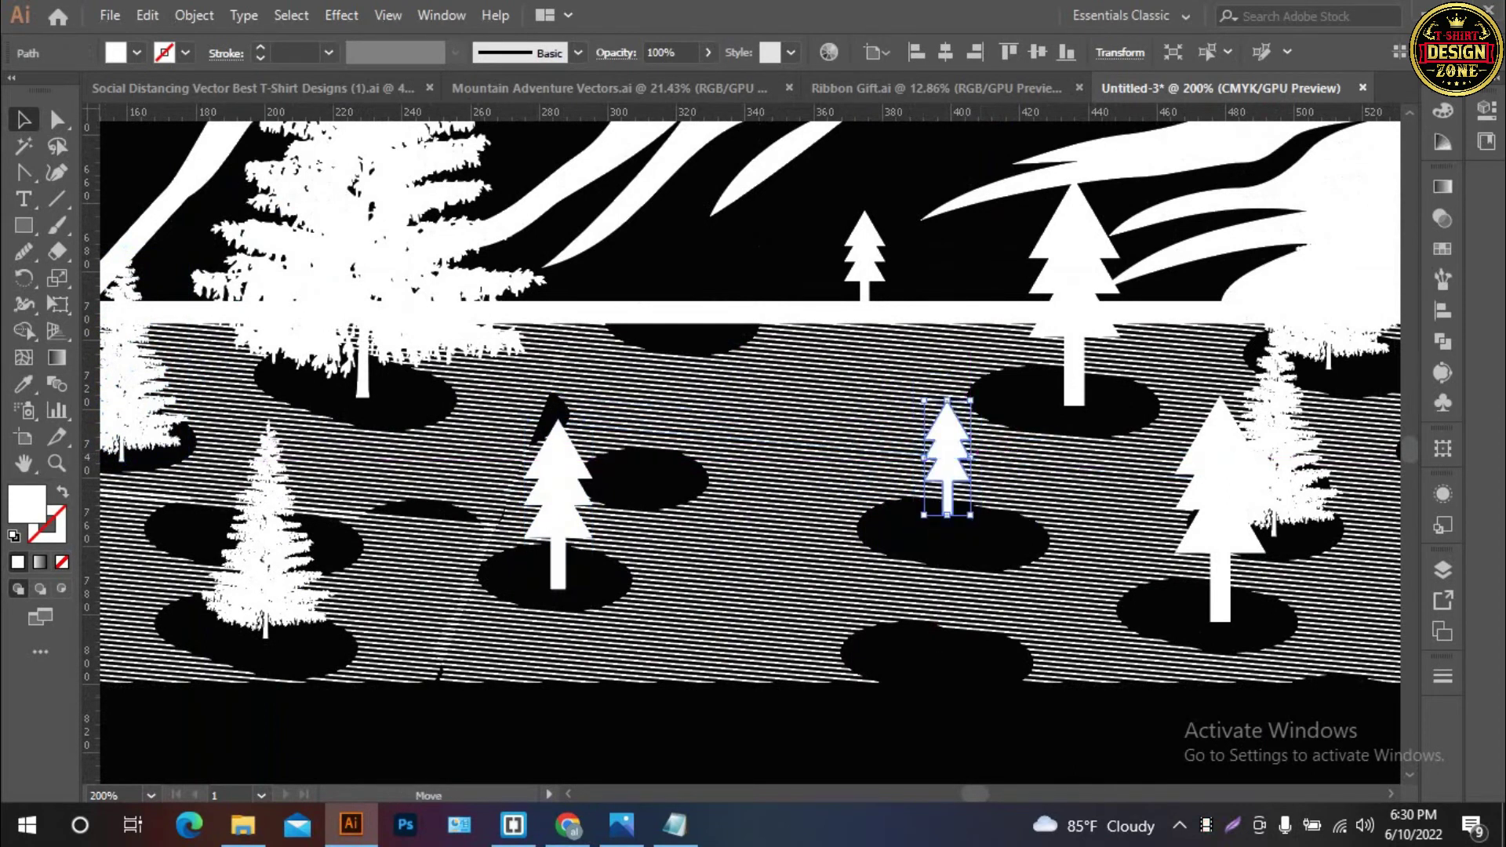
key("ctrl+shift+a")
Select all eleven scattered tree copies and group them together
key("ctrl+0")
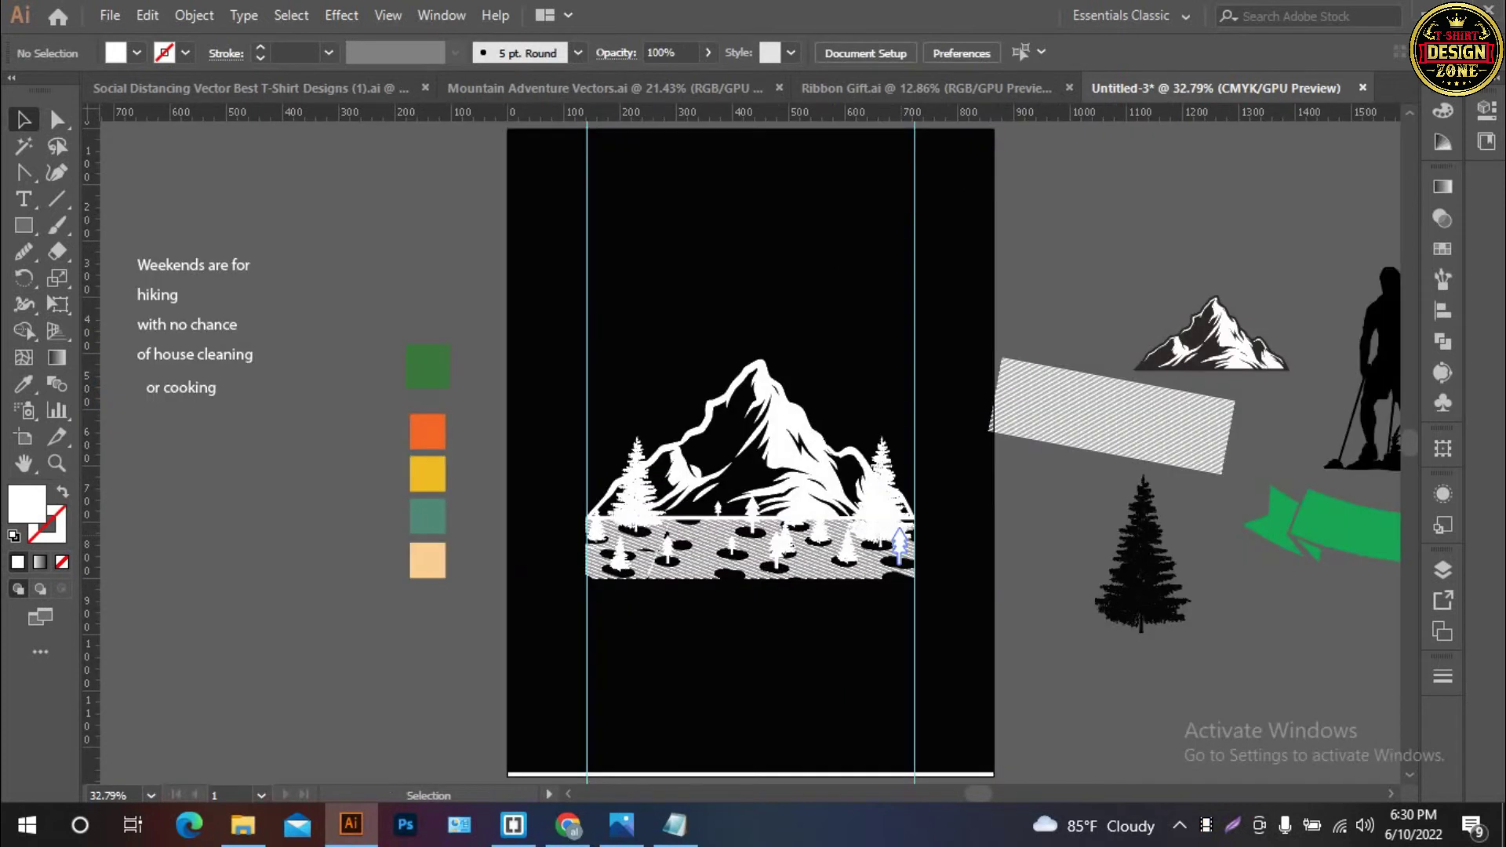
scroll(770, 649, "up", 3)
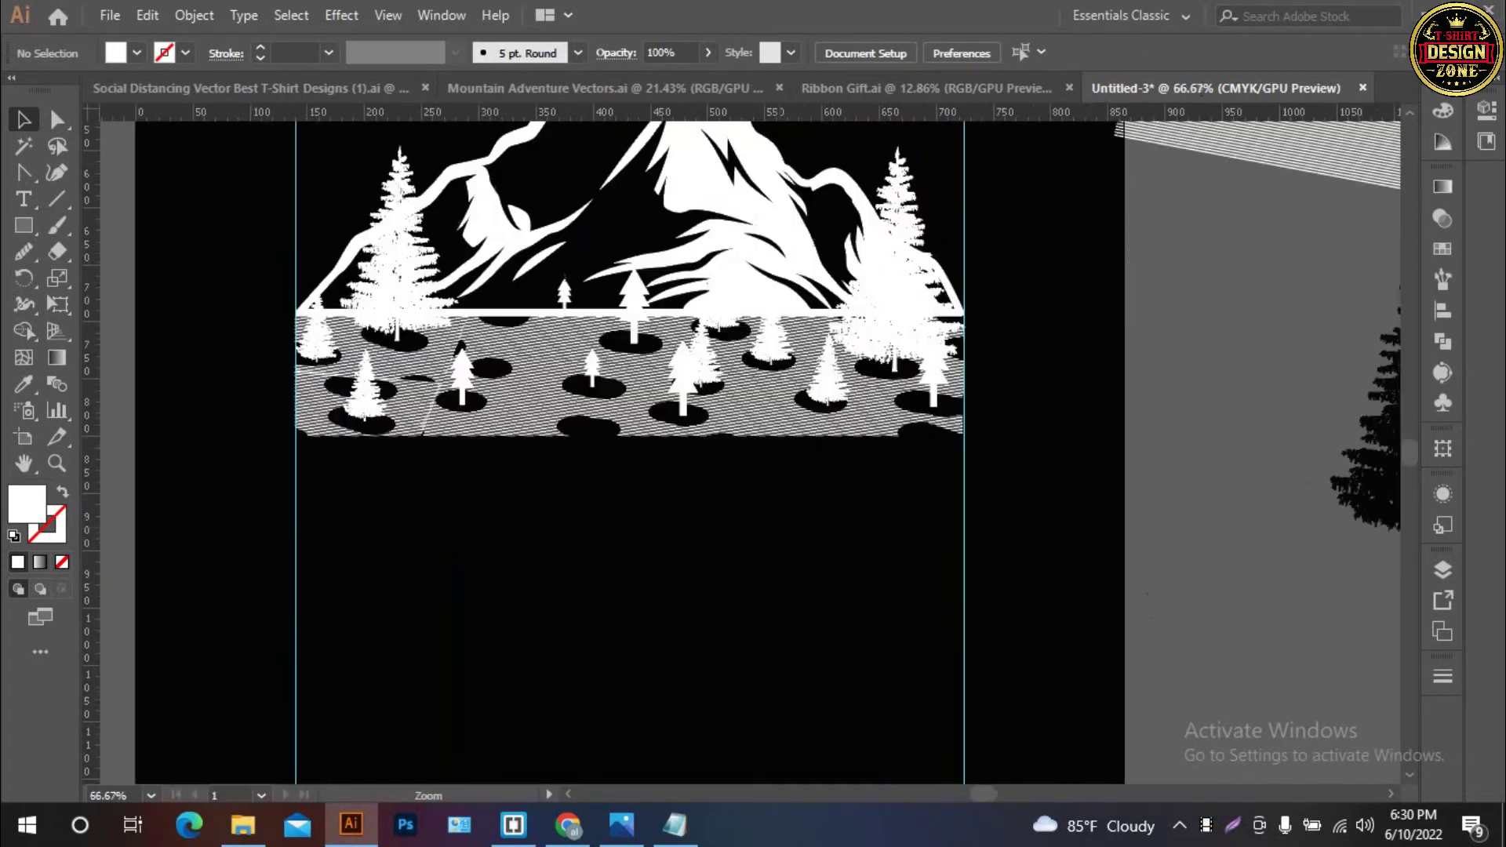
scroll(478, 502, "up", 2)
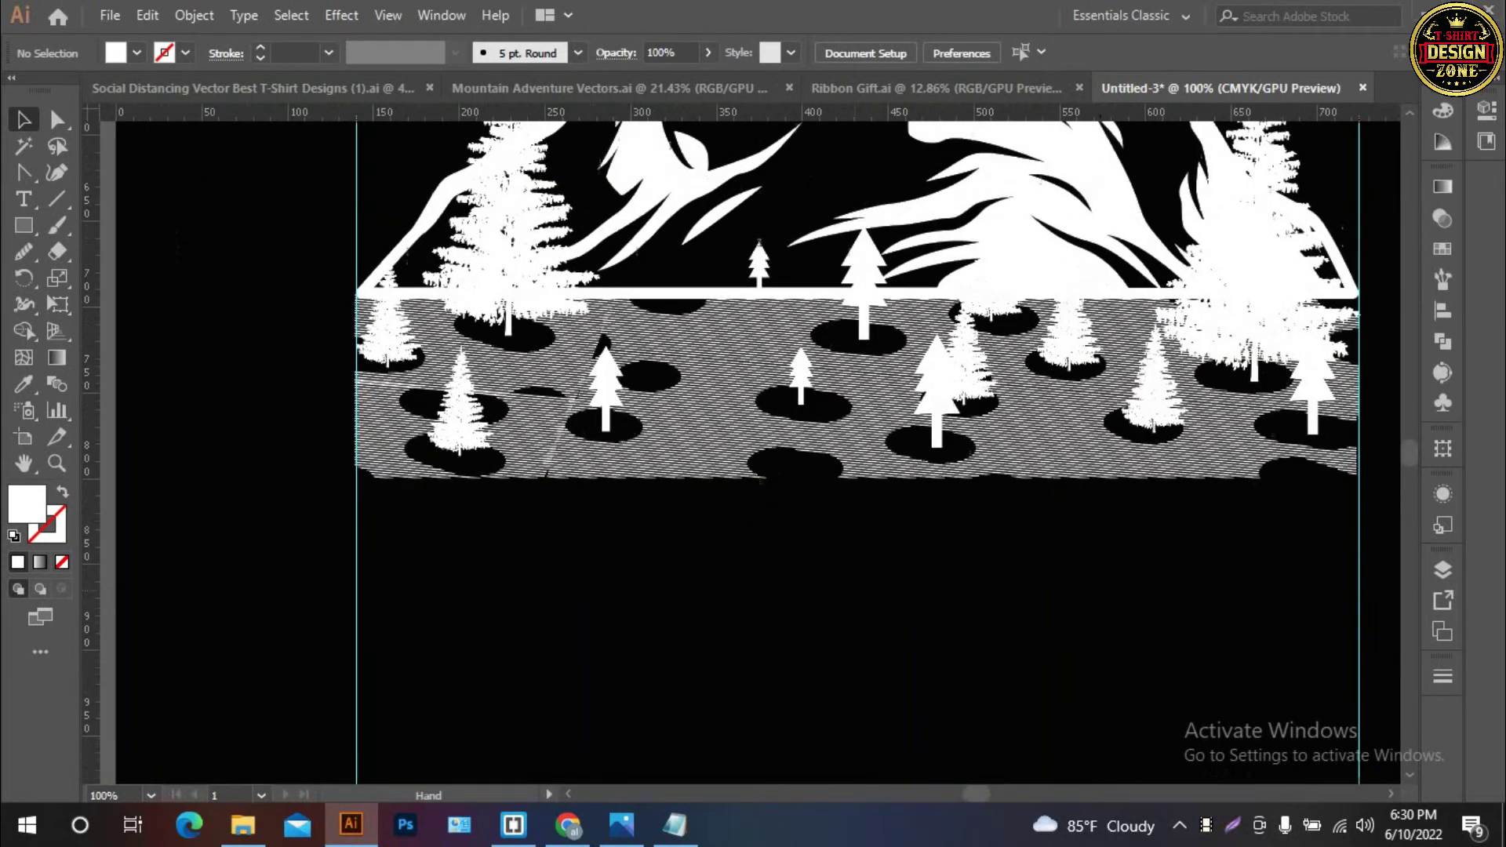
left_click(455, 498)
left_click(368, 419, "shift")
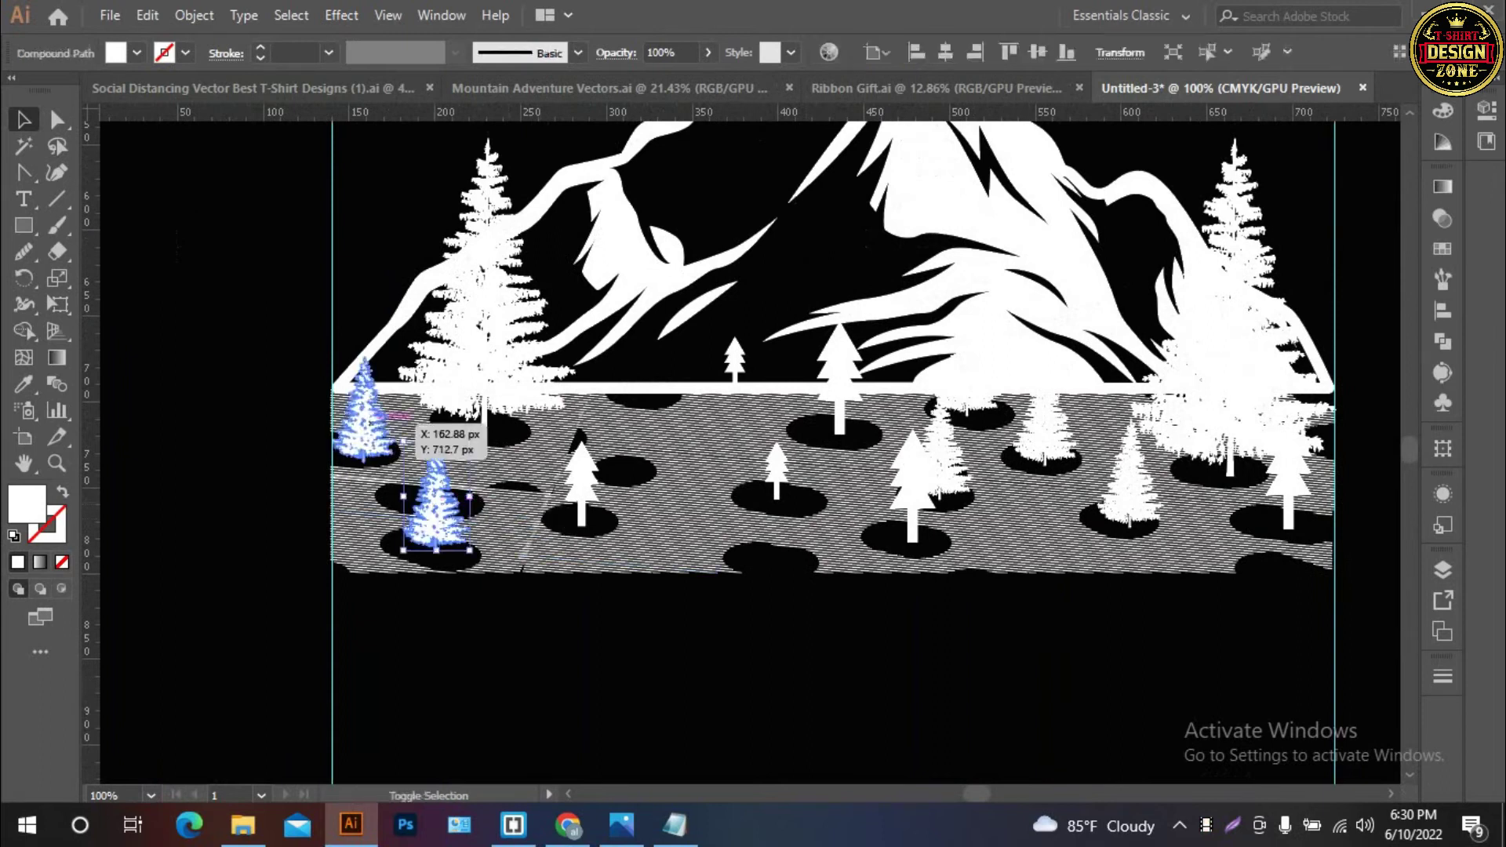
left_click(486, 313, "shift")
left_click(582, 470, "shift")
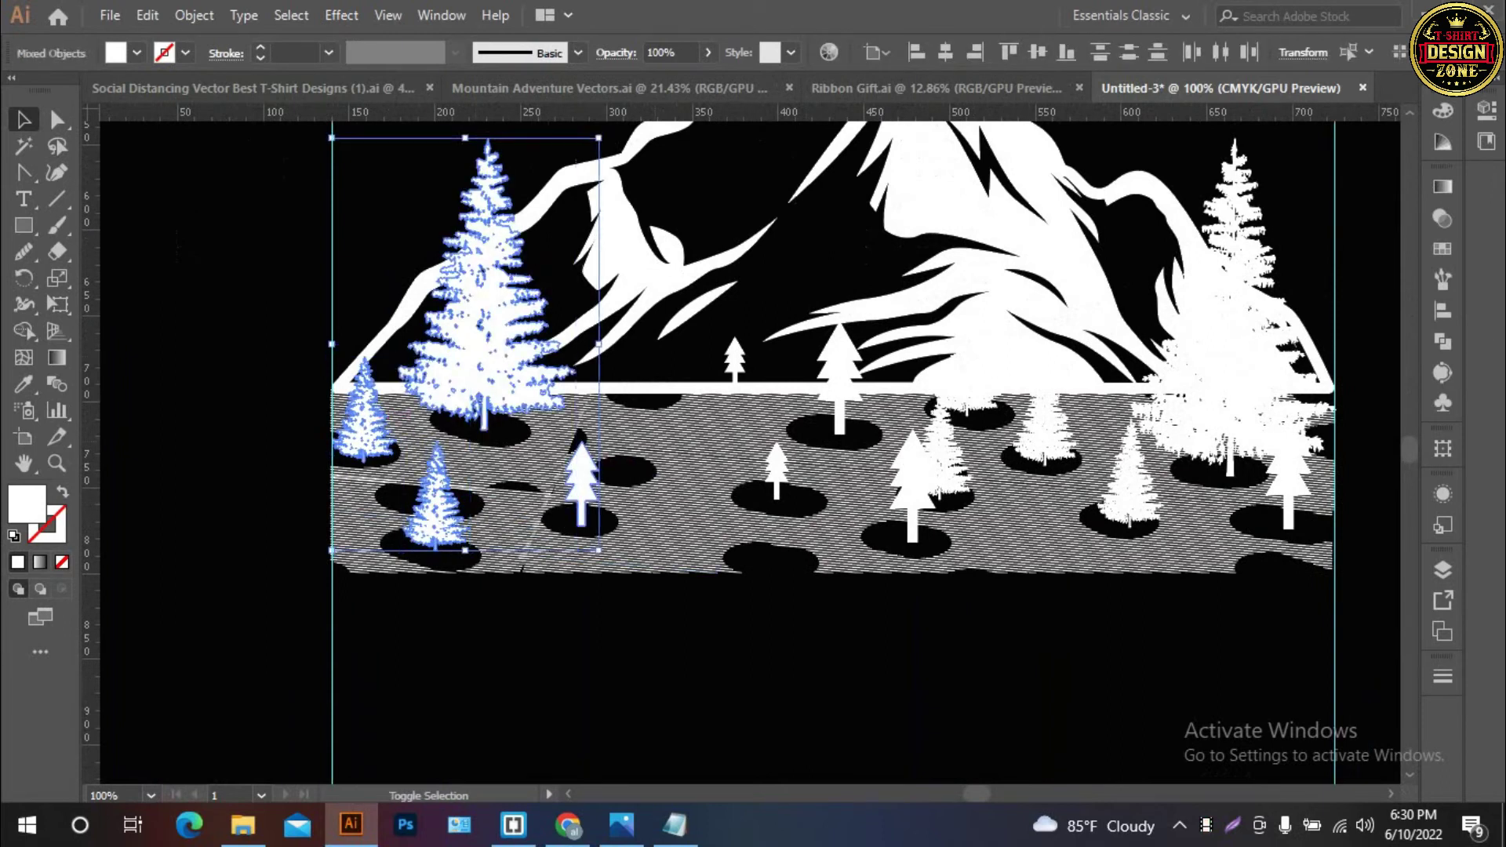
left_click(736, 361, "shift")
left_click(839, 368, "shift")
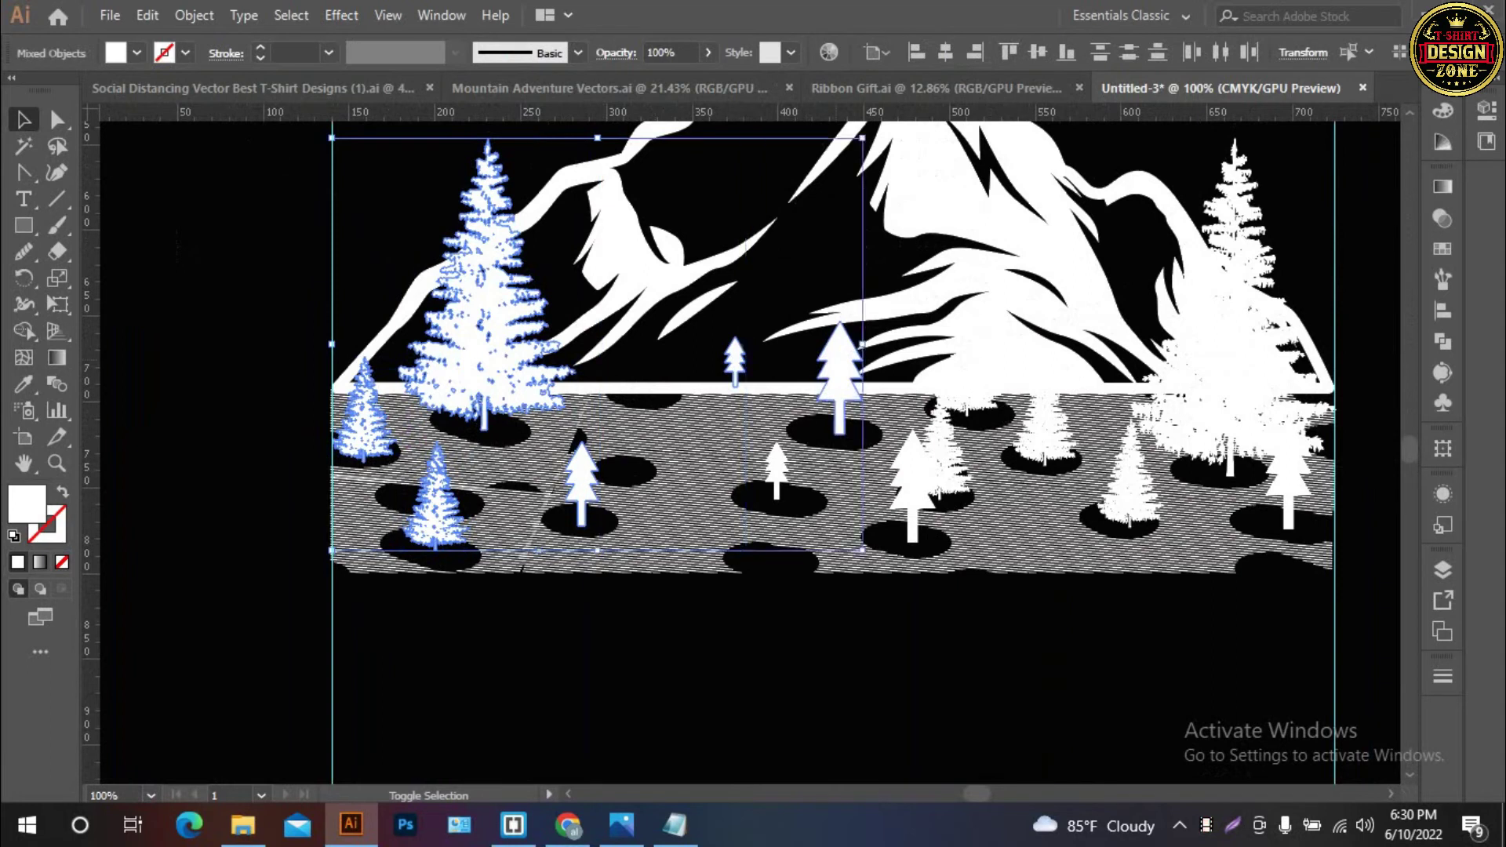
left_click(945, 463, "shift")
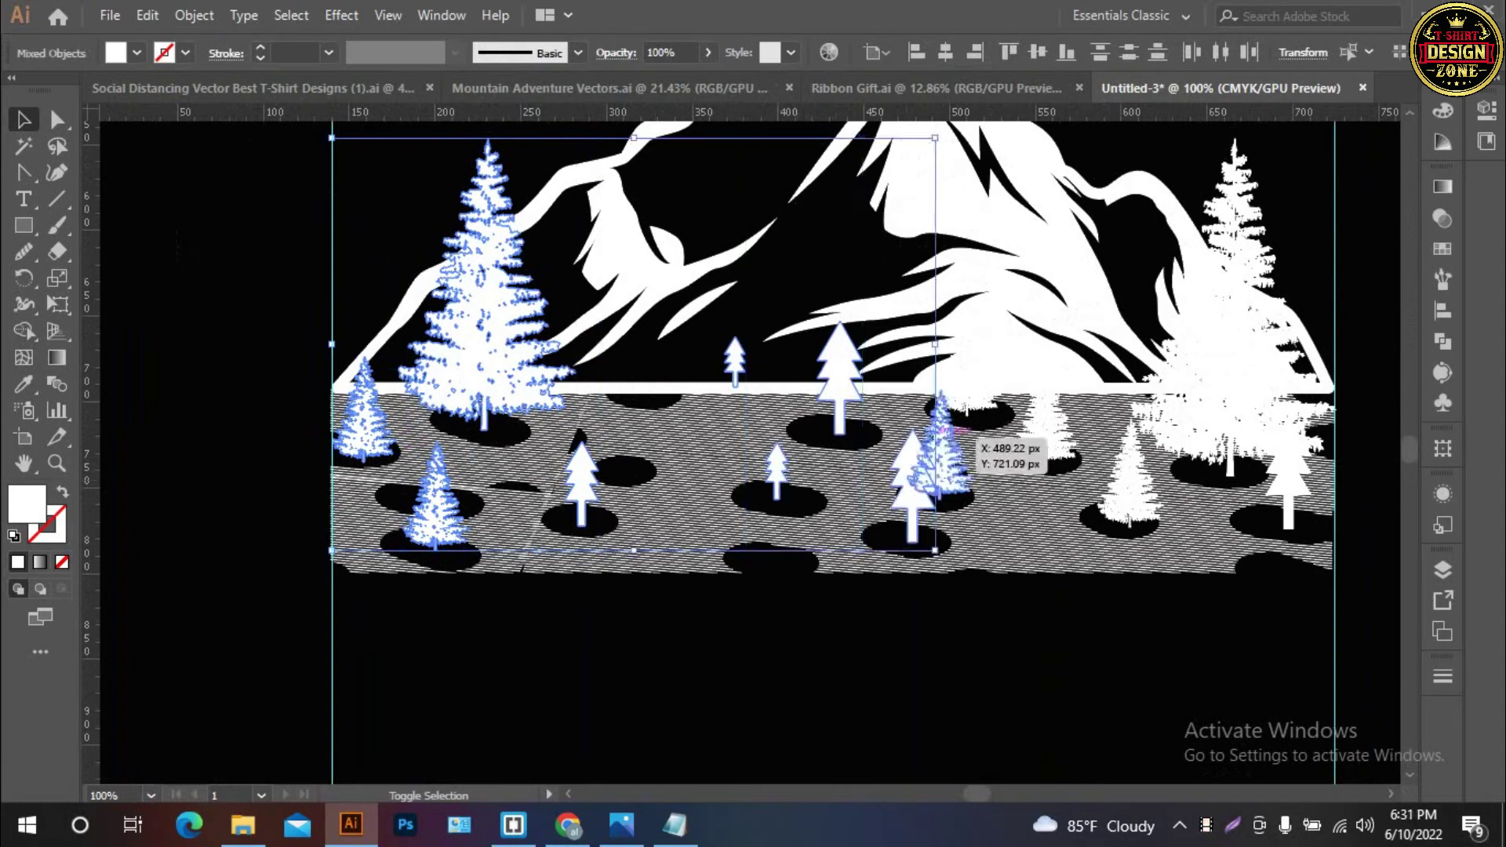
left_click(969, 384, "shift")
left_click(1043, 423, "shift")
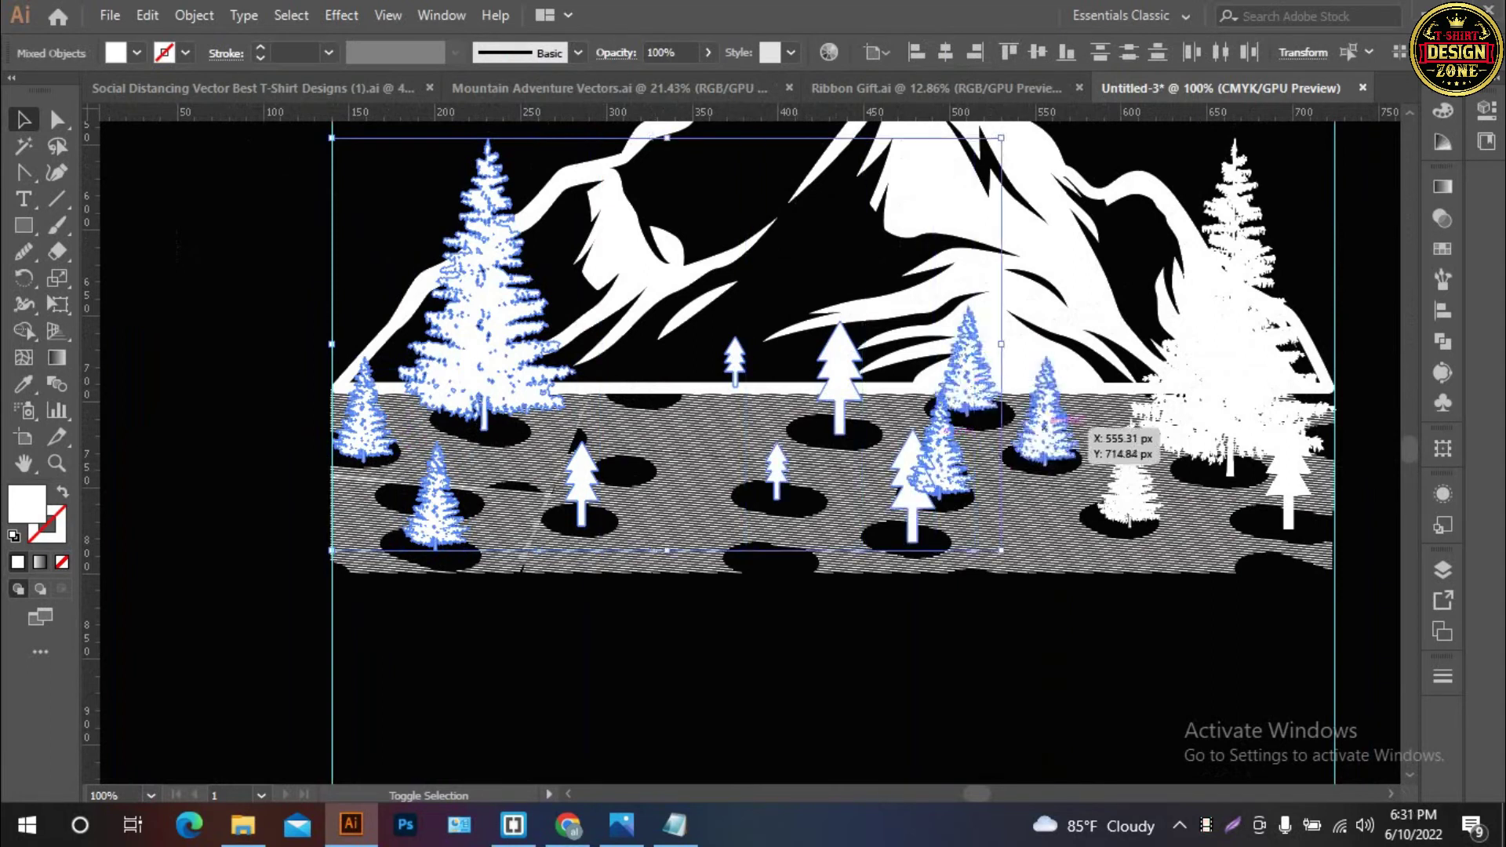
left_click(1132, 475, "shift")
left_click(1231, 353, "shift")
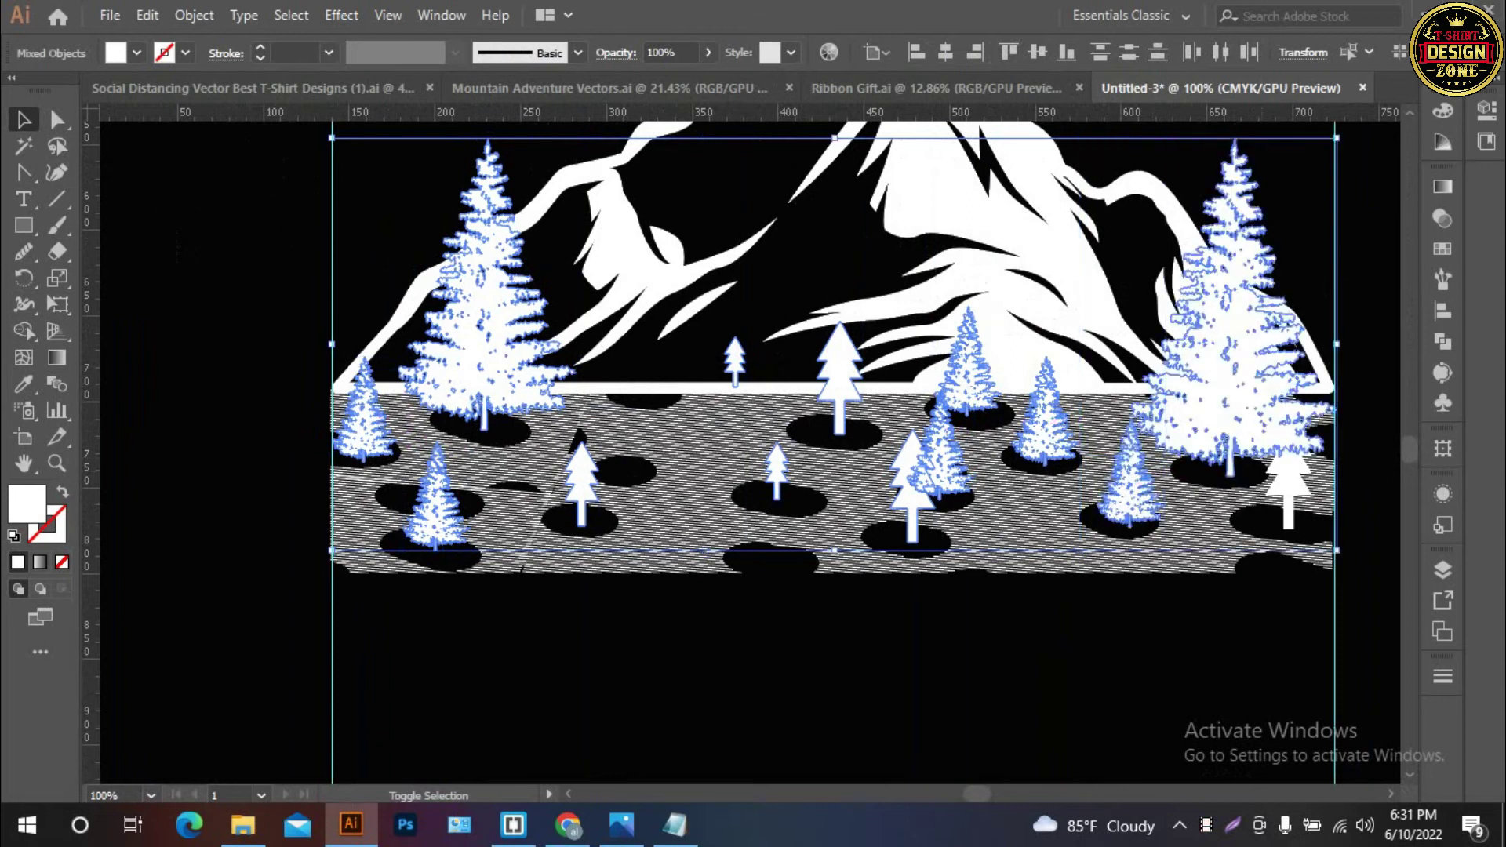
key("ctrl+g")
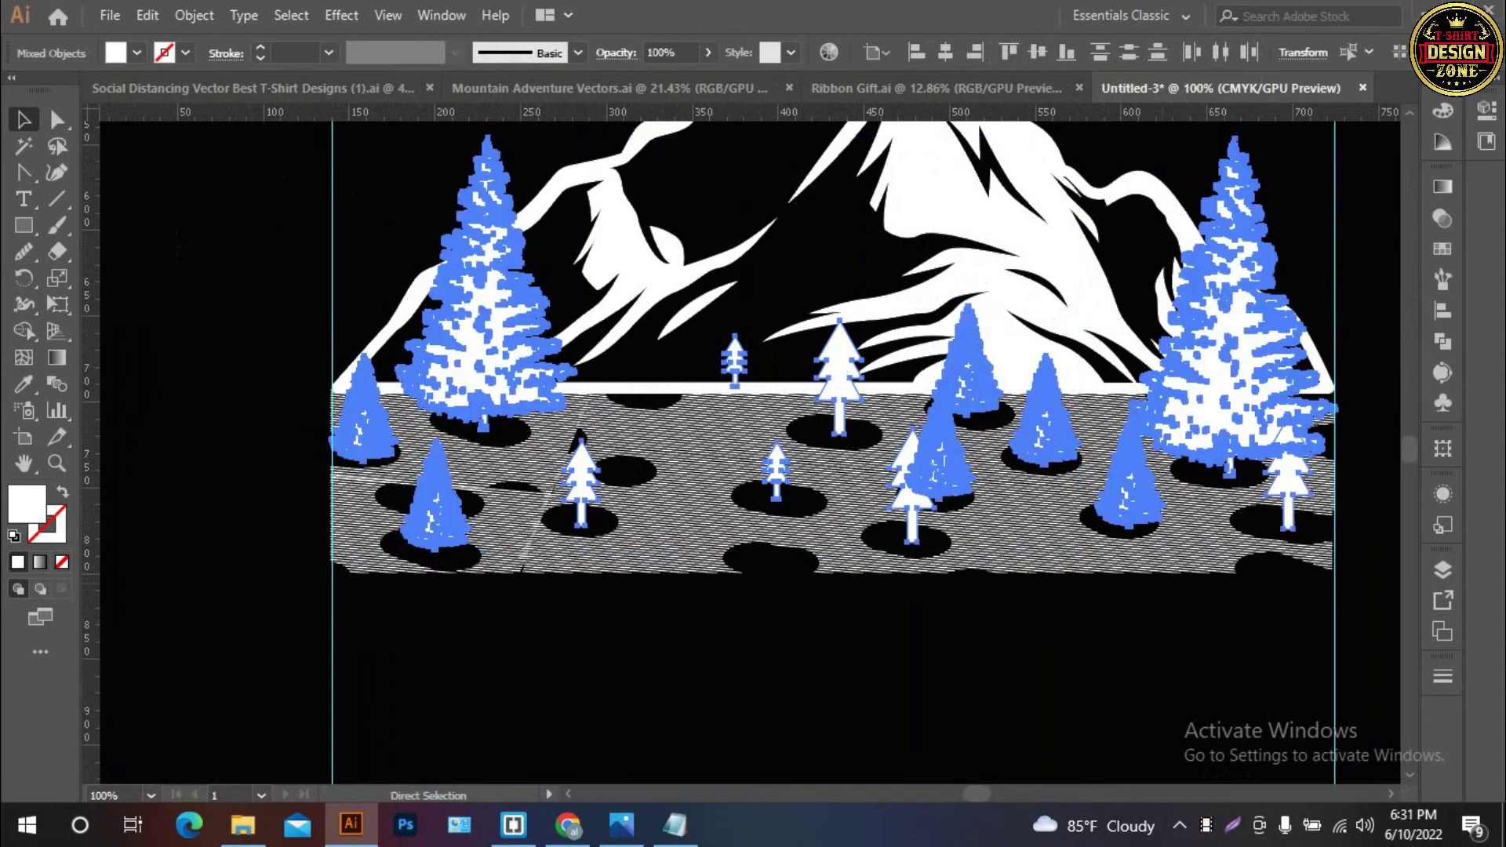
key("ctrl+shift+a")
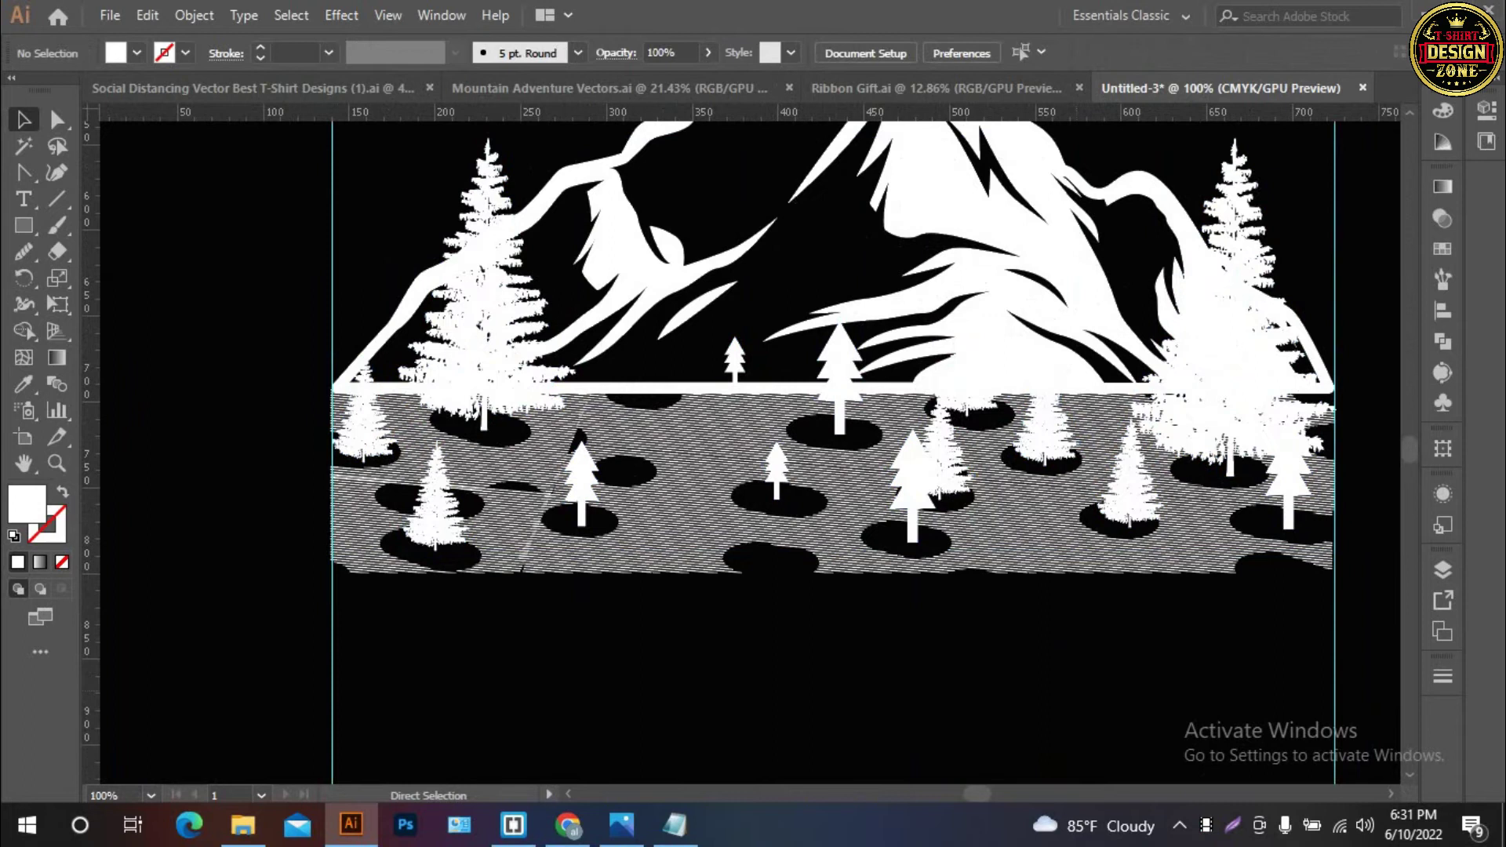
Copy the hiker silhouette from the pasteboard onto the artboard
key("ctrl+0")
left_click_drag(753, 439, 700, 406)
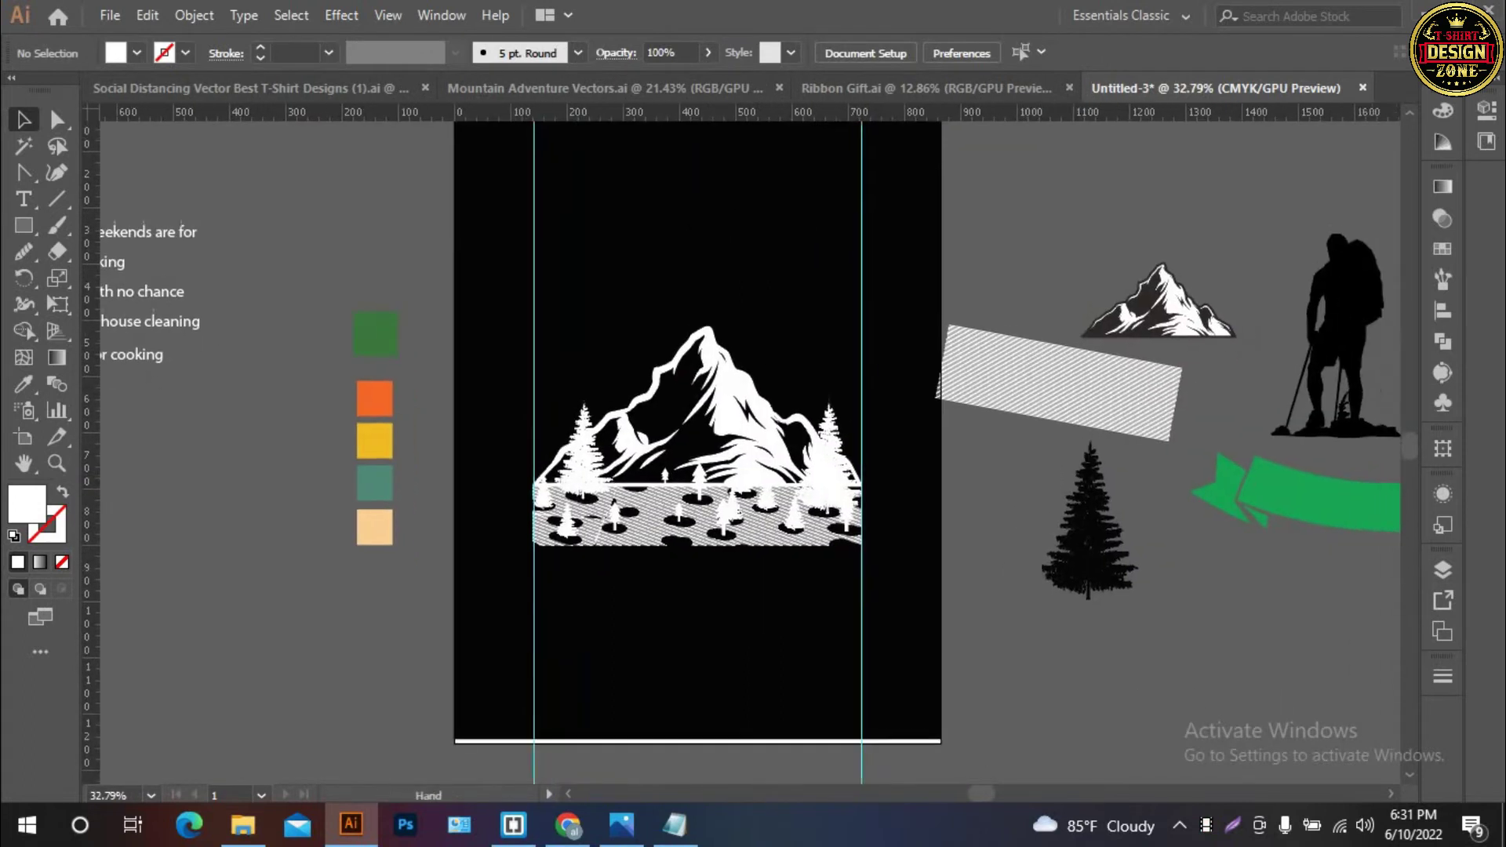
mouse_move(1334, 337)
left_mouse_down()
mouse_move(696, 559)
mouse_move(690, 523)
left_mouse_up()
key("a")
key("ctrl+shift+a")
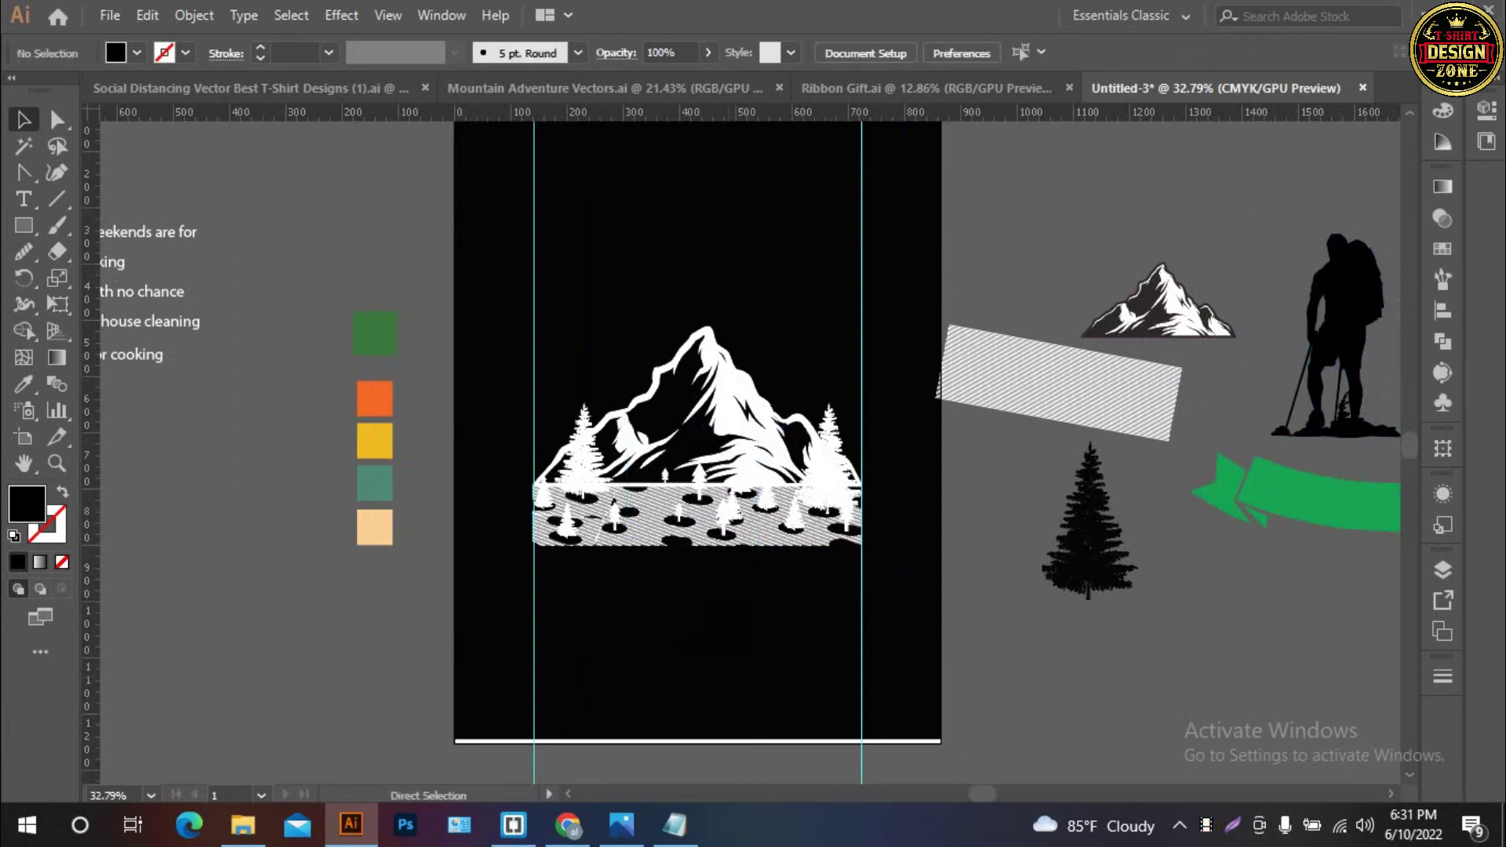
Move the hiker into the mountain scene and scale it down
key("v")
left_click(586, 718)
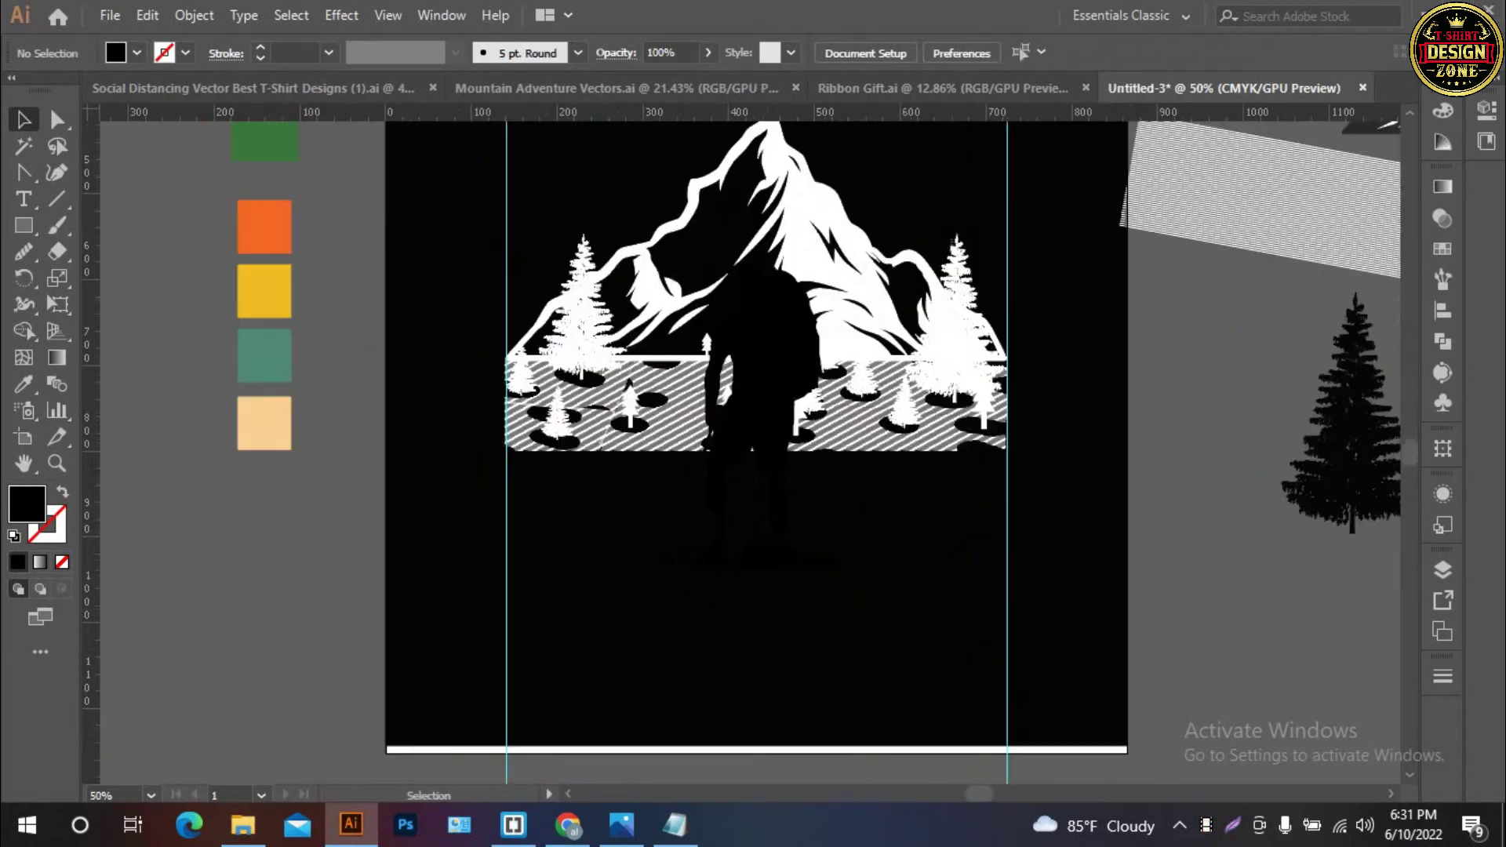
left_click(756, 376)
left_click_drag(772, 458, 741, 412)
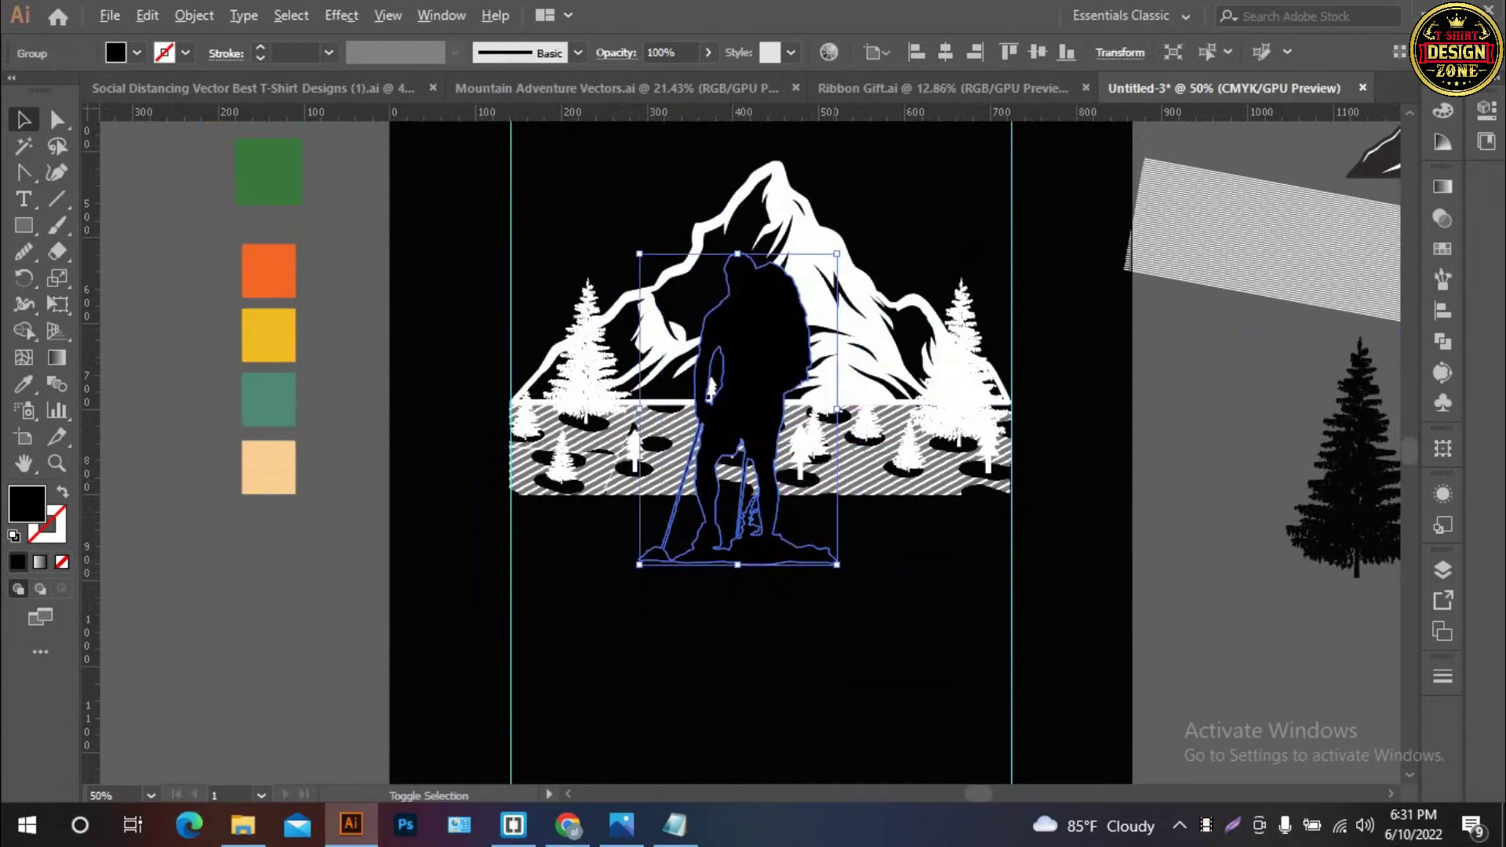
left_click_drag(836, 564, 806, 516)
left_click_drag(741, 408, 734, 391)
Make the hiker white by sampling the mountain, then nudge and shrink it further
key("i")
left_click(929, 398)
key("v")
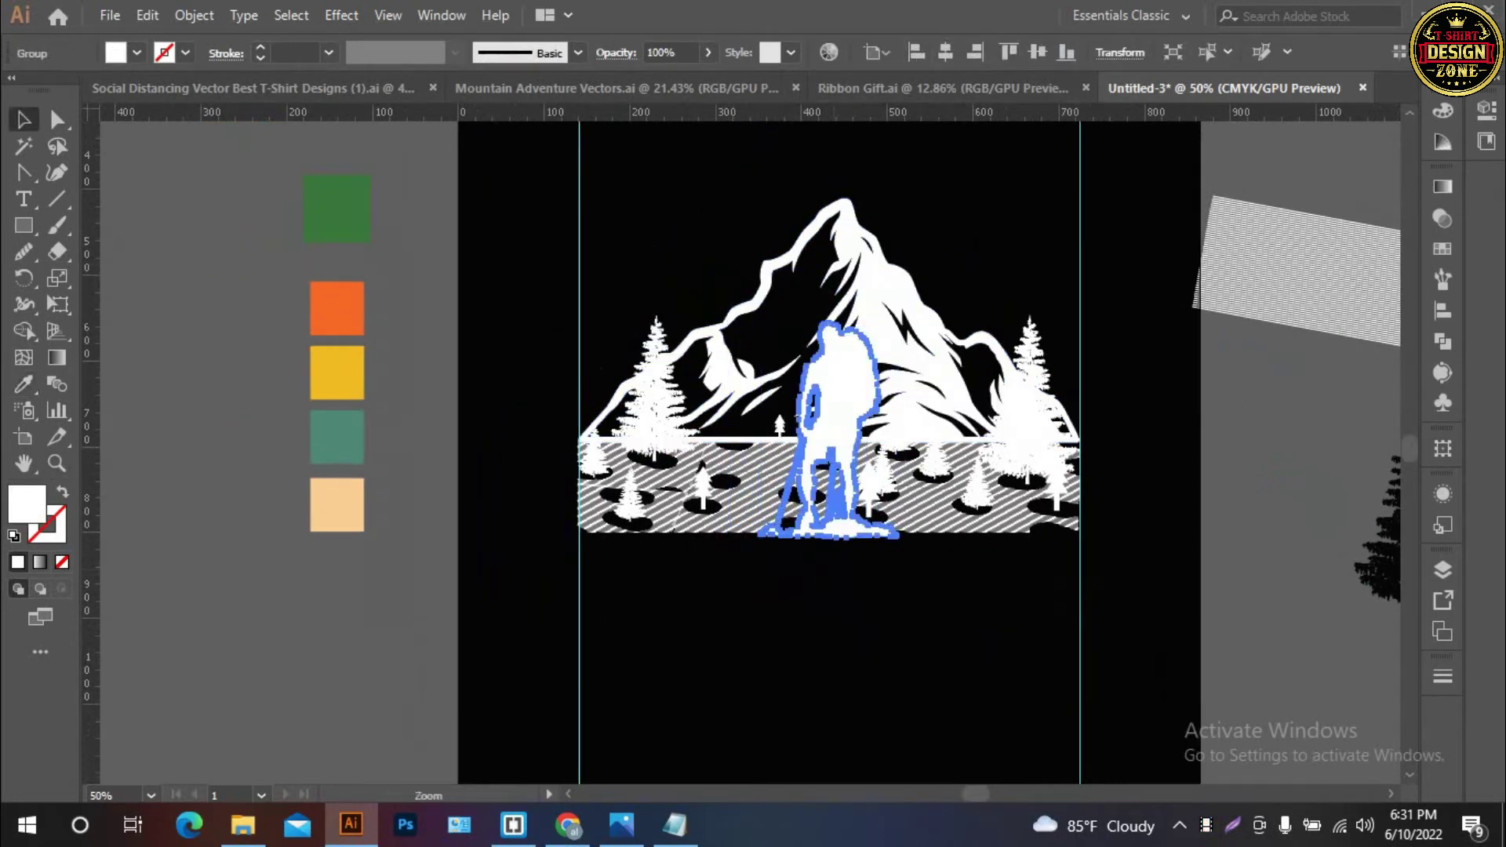
scroll(988, 376, "up", 2)
left_click_drag(665, 483, 650, 473)
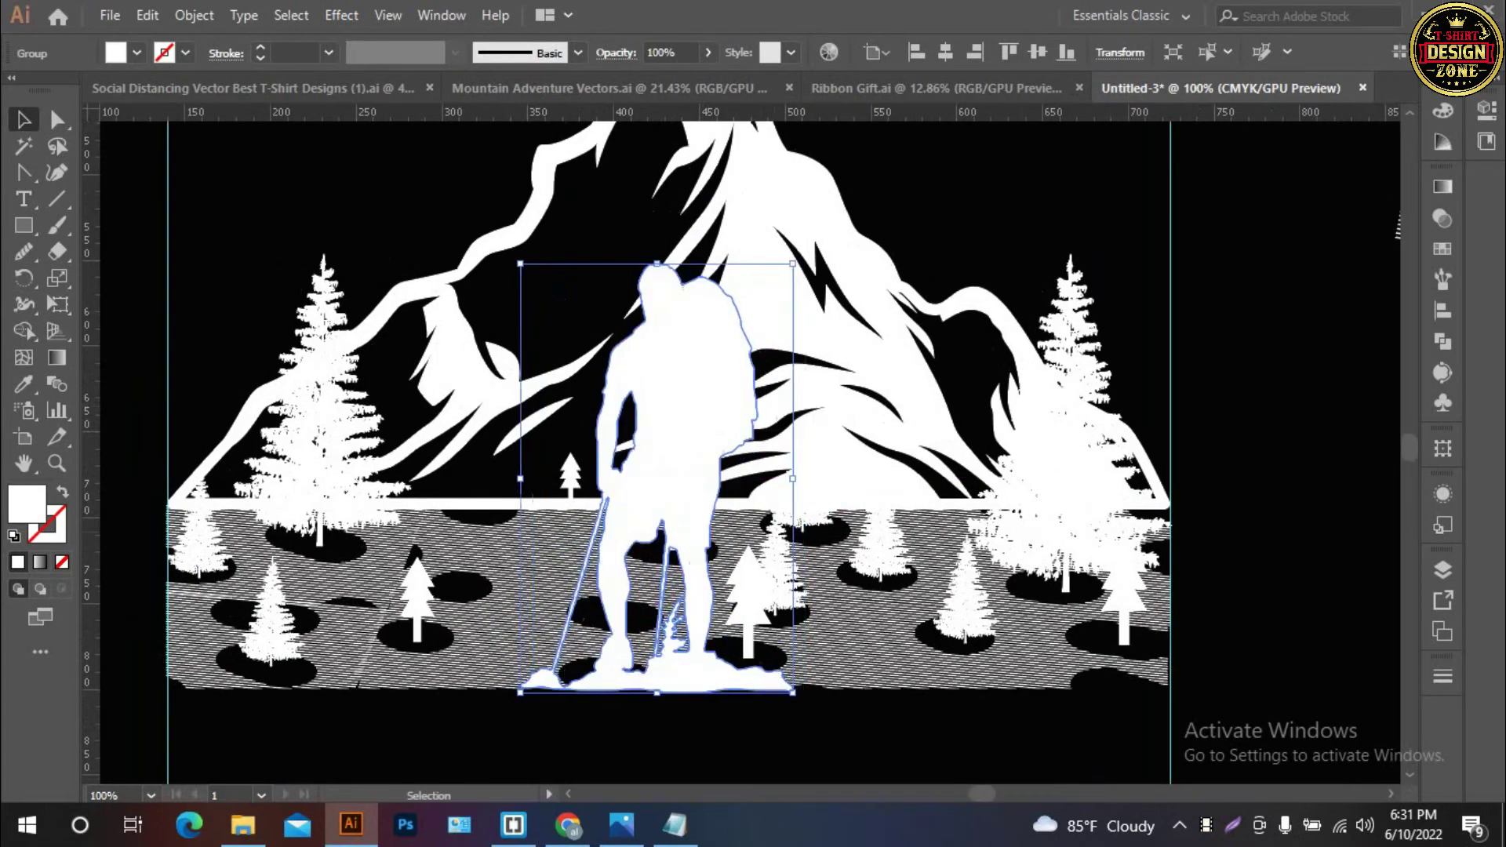
left_click_drag(793, 692, 779, 671)
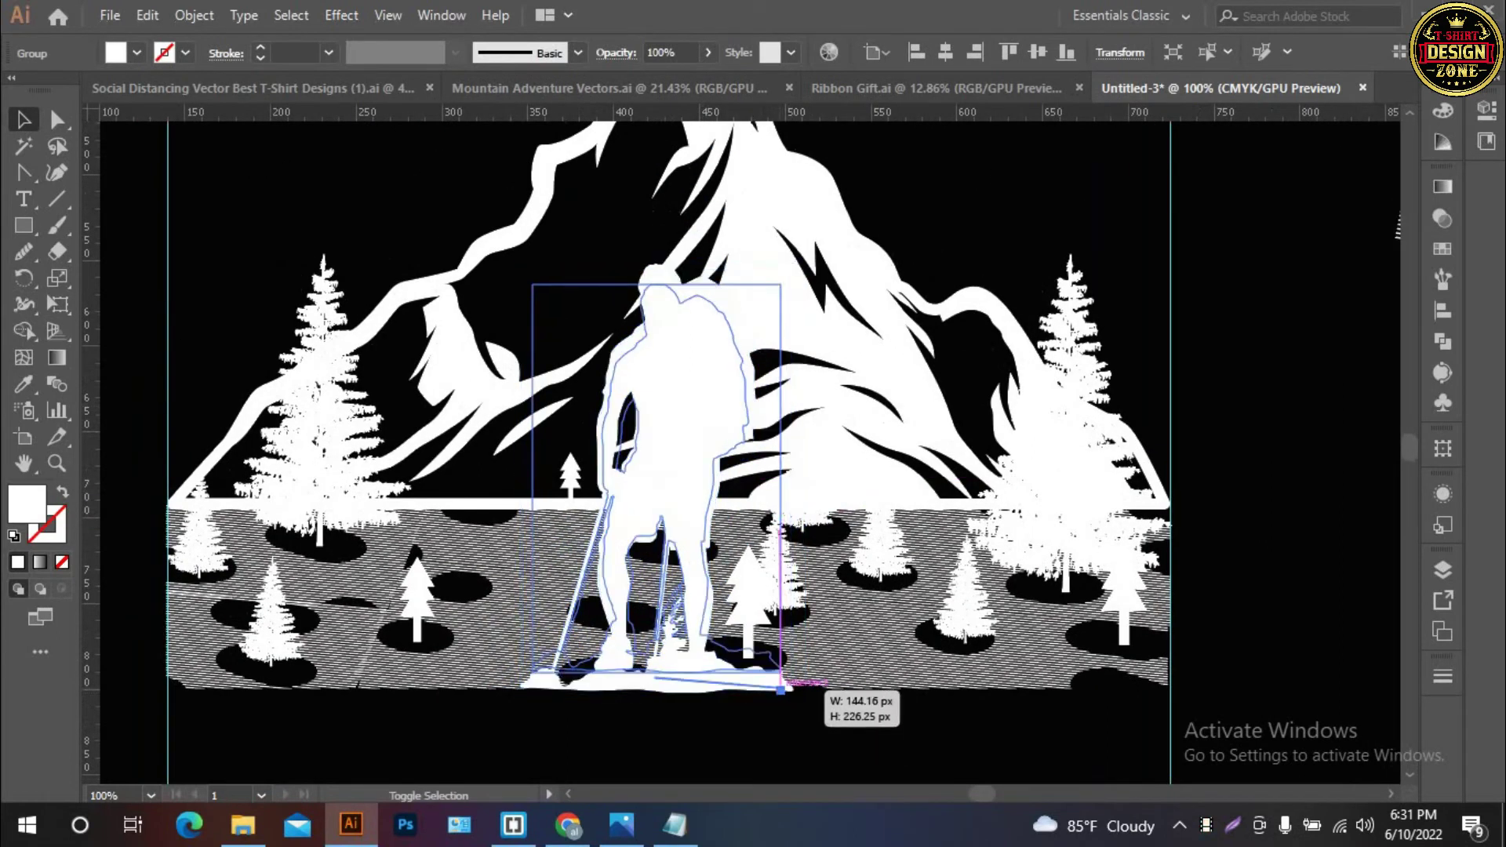
Set the hiker down on the striped ground in front of the mountain
key("ctrl+shift+a")
left_click_drag(720, 576, 700, 601)
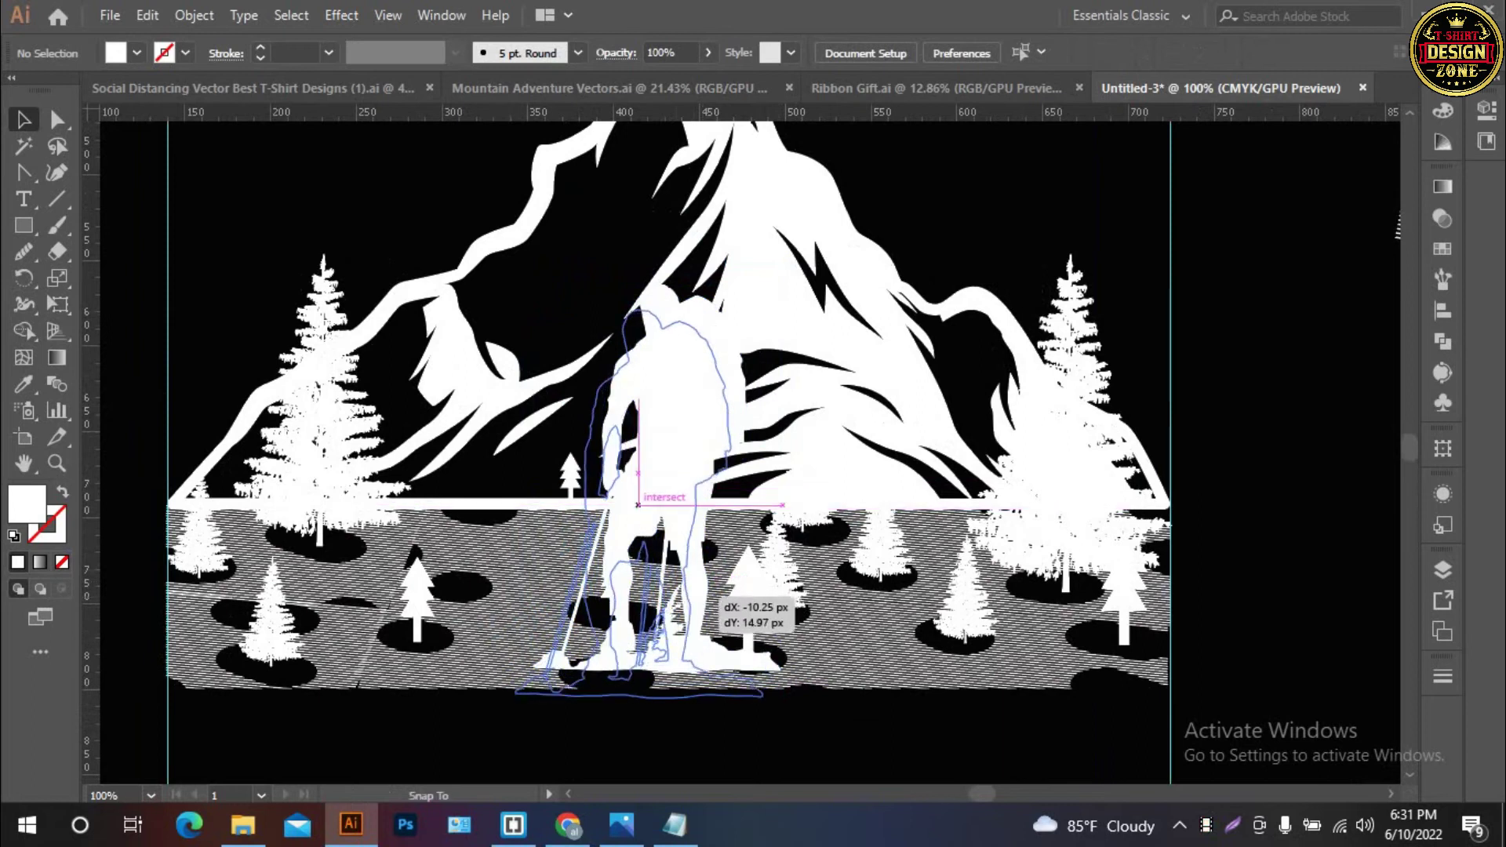
key("ctrl+shift+a")
left_click_drag(643, 416, 777, 379)
left_click(777, 379)
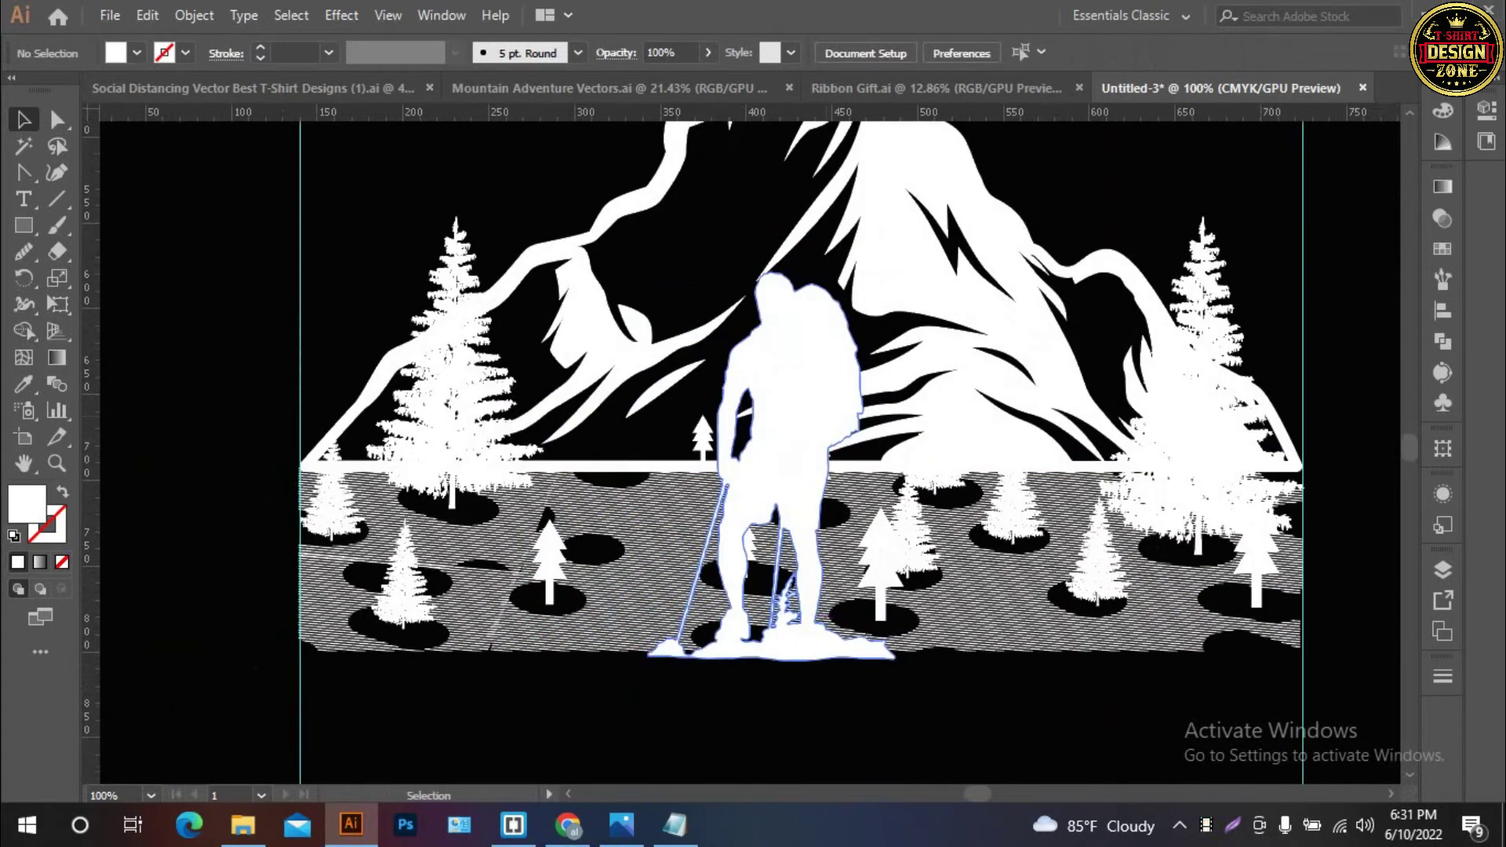
key("ctrl+shift+a")
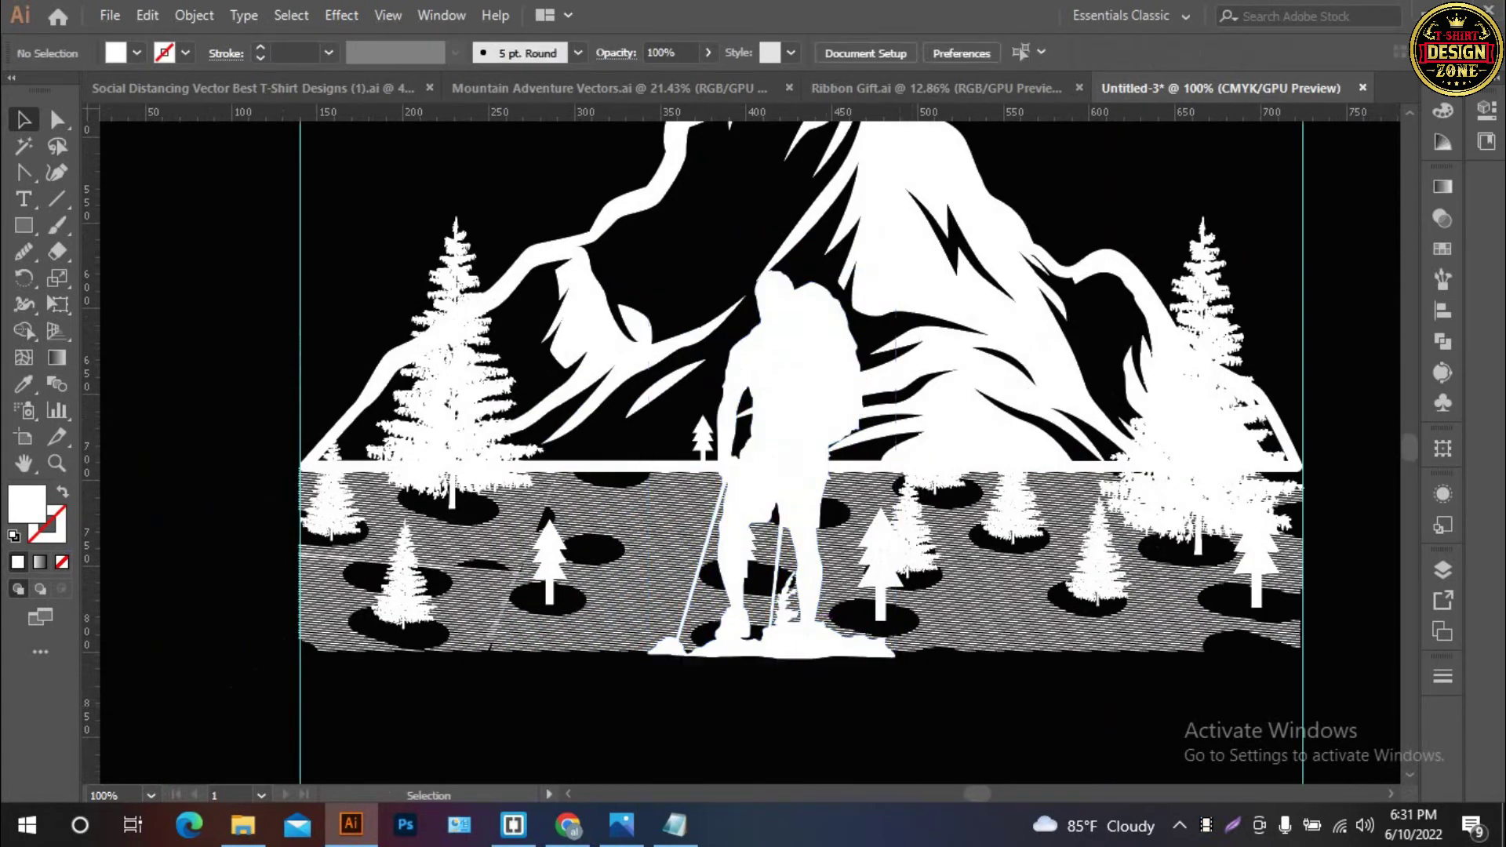
key("ctrl+0")
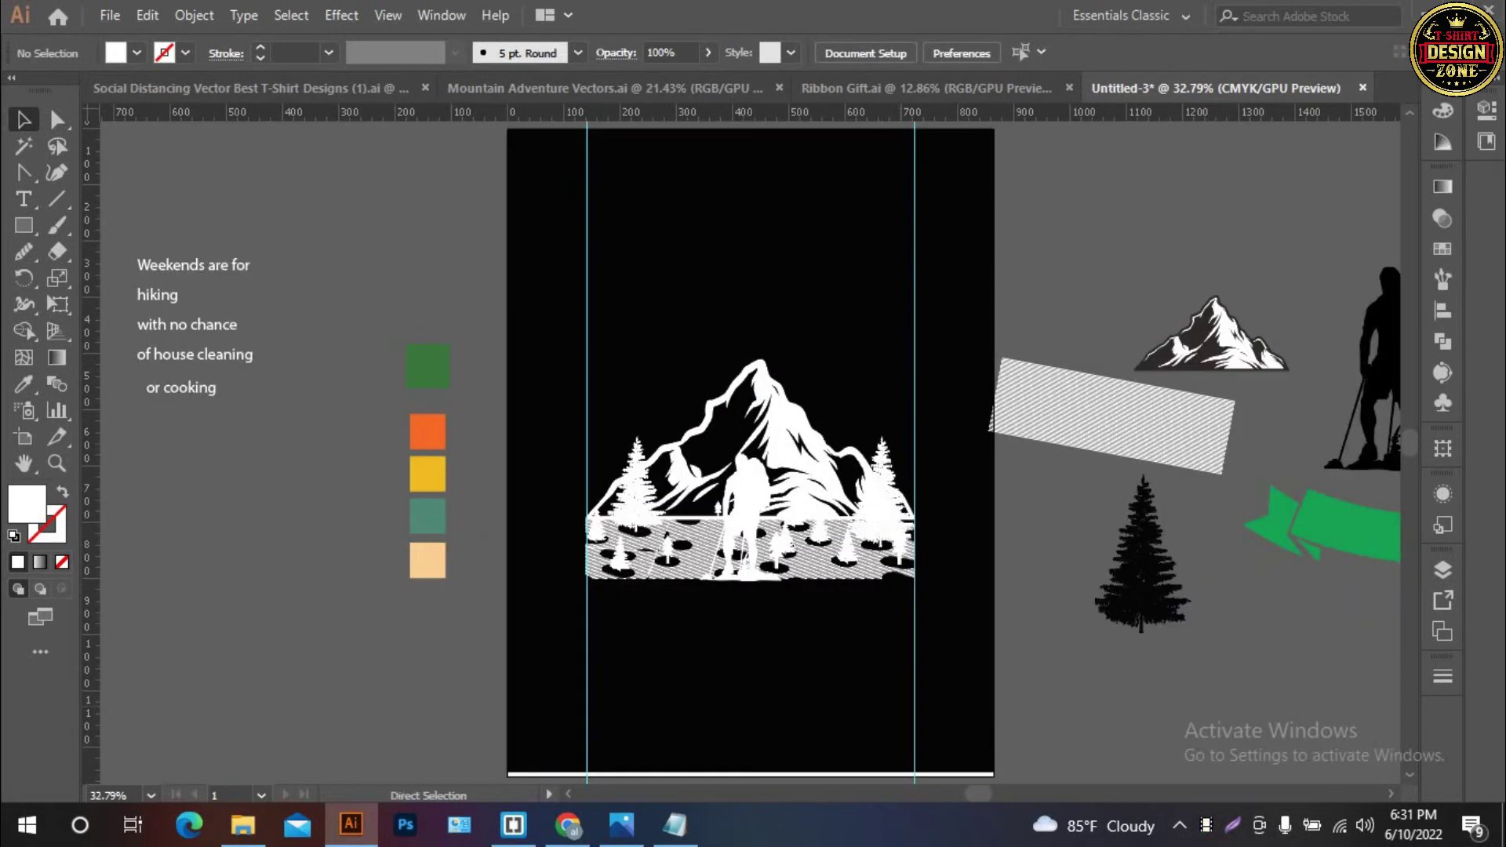
Colour the tree group with the dark green swatch
key("ctrl+=")
key("ctrl+=")
left_click_drag(706, 392, 956, 609)
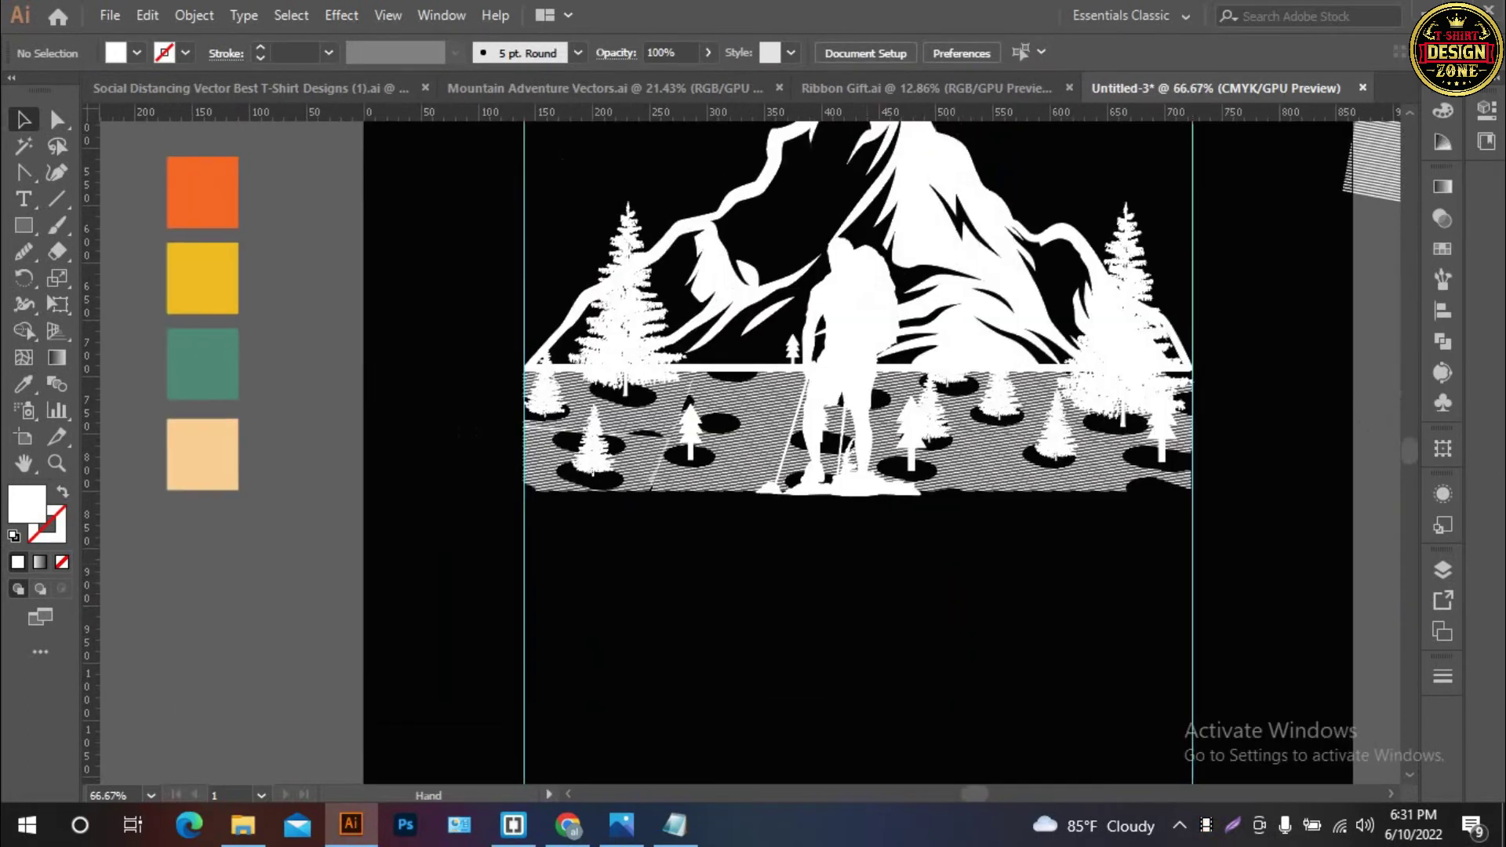
left_click(1141, 309)
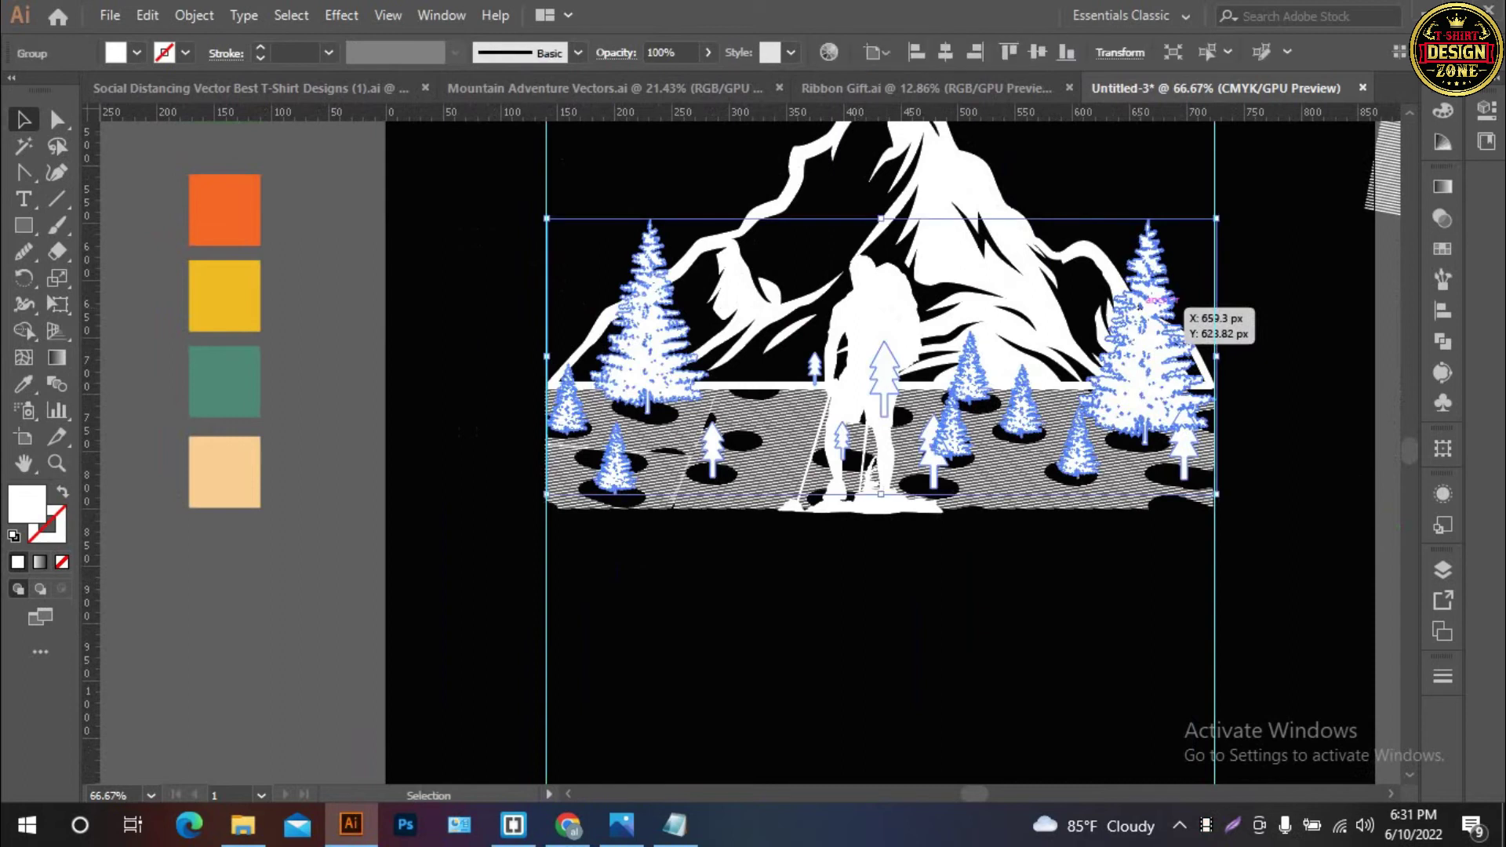
key("i")
left_click(1141, 308)
scroll(245, 374, "up", 3)
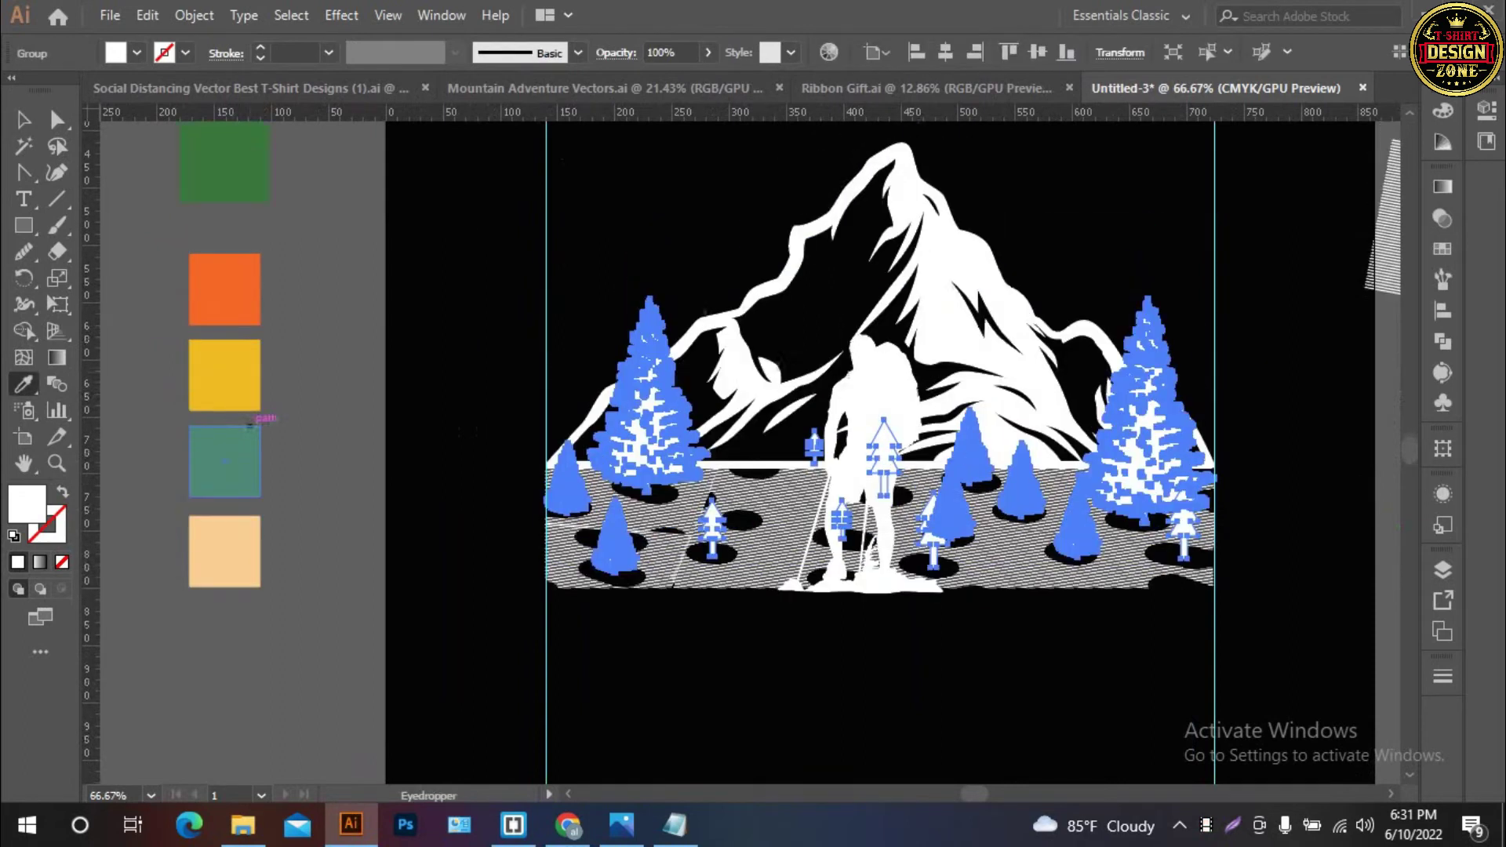
left_click(225, 210)
left_click(24, 119)
left_click(329, 330)
Colour the hiker with the yellow swatch
left_click(874, 454)
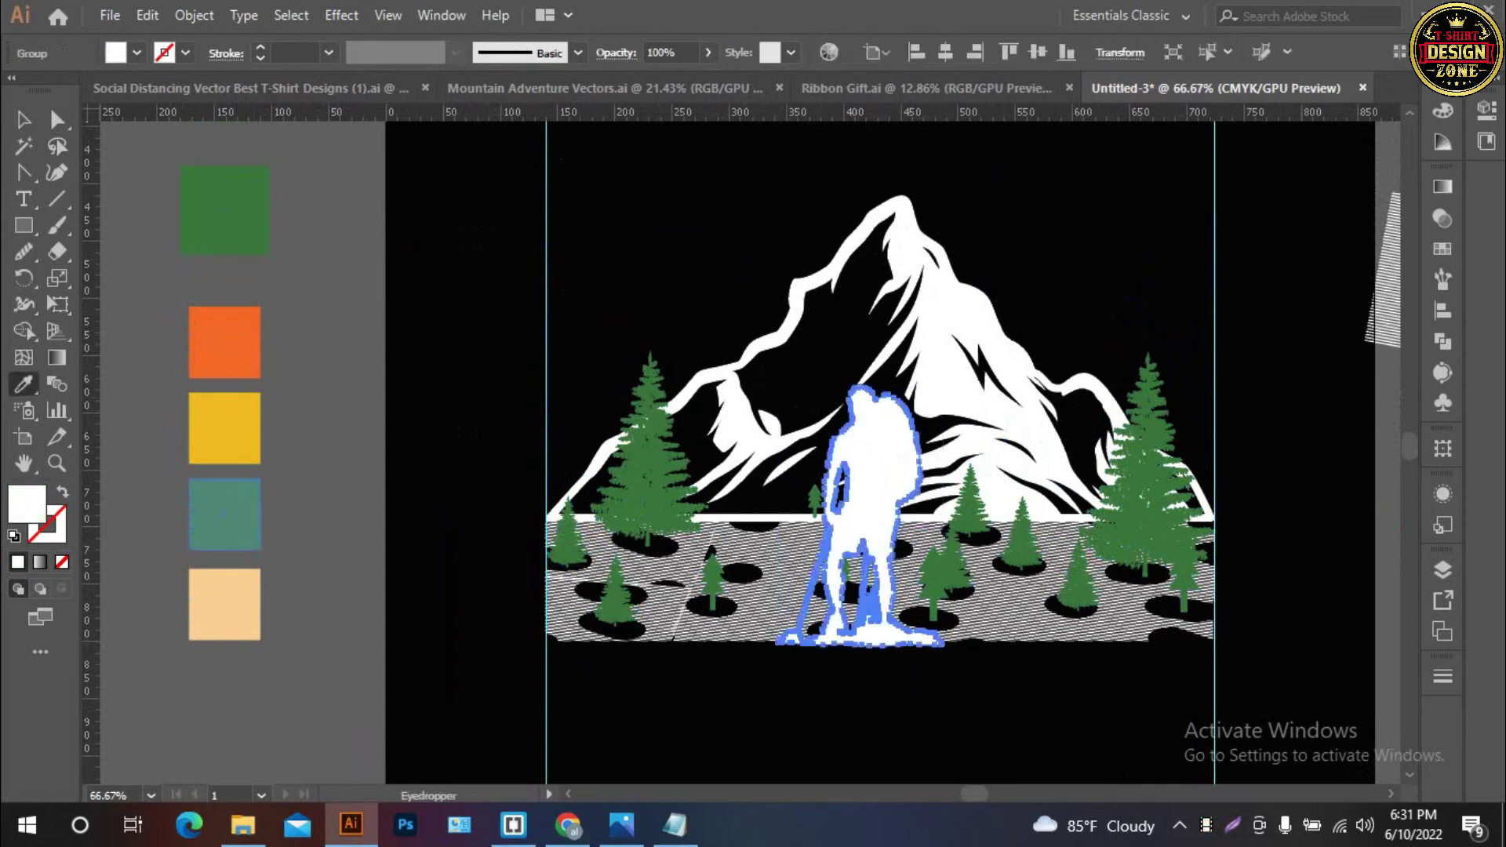
key("i")
left_click(224, 427)
key("v")
key("ctrl+shift+a")
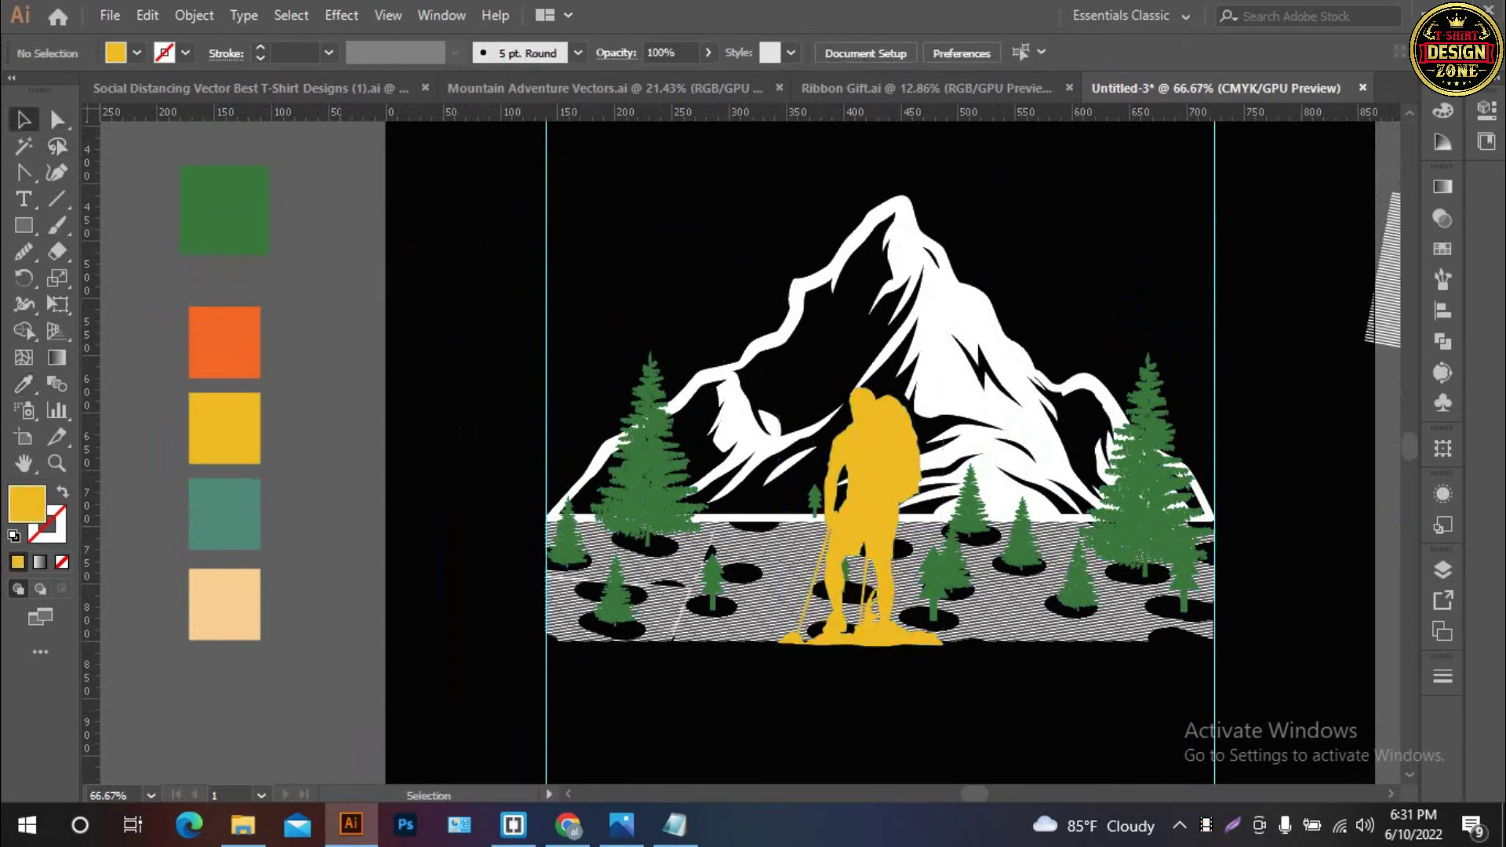
key("ctrl+0")
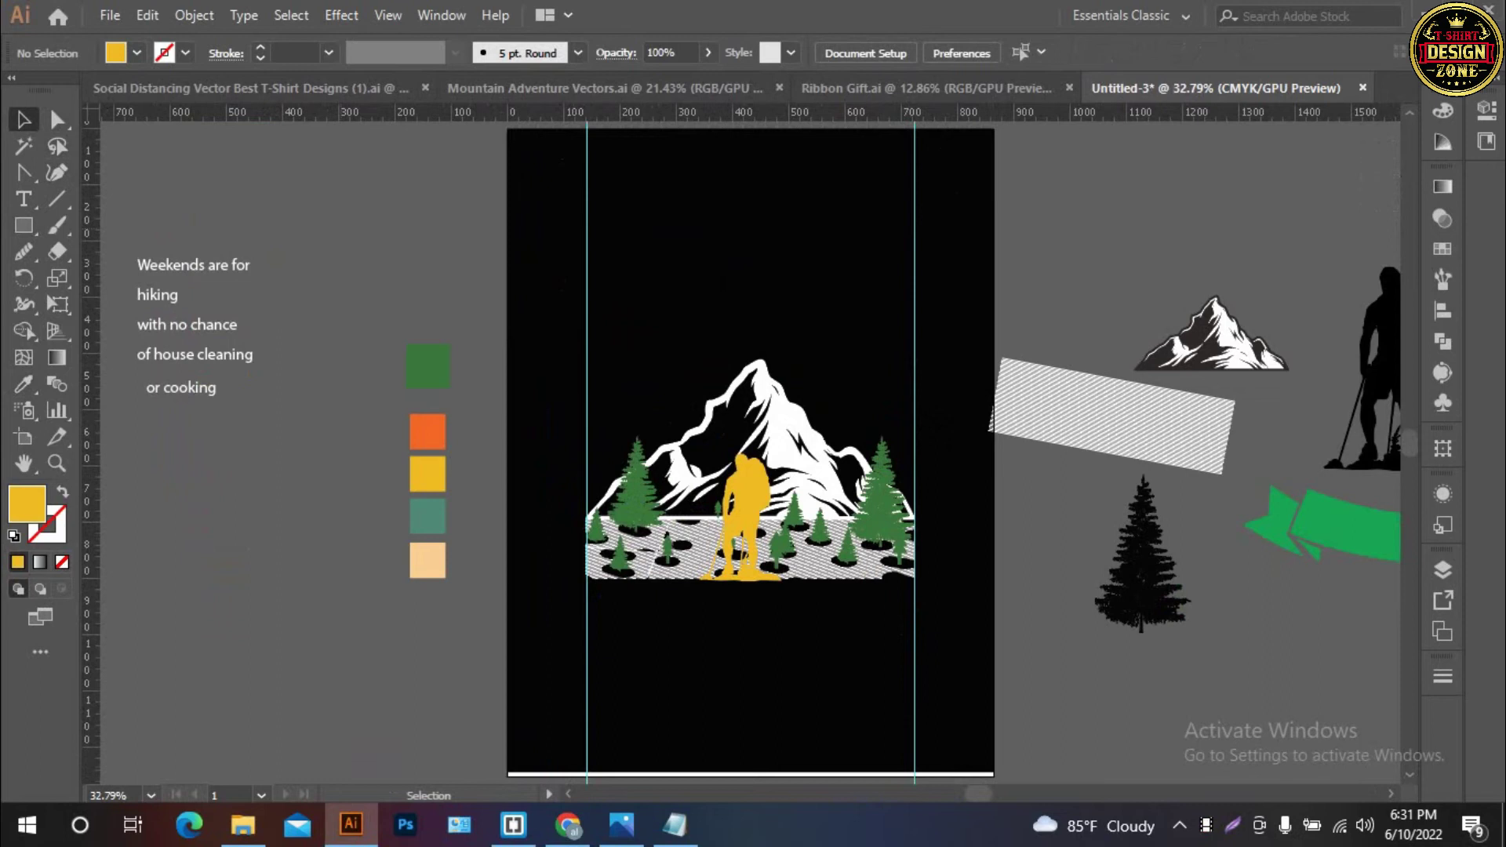
Lower the striped ground group's opacity to 67%, then select the yellow hiker
left_click(650, 501)
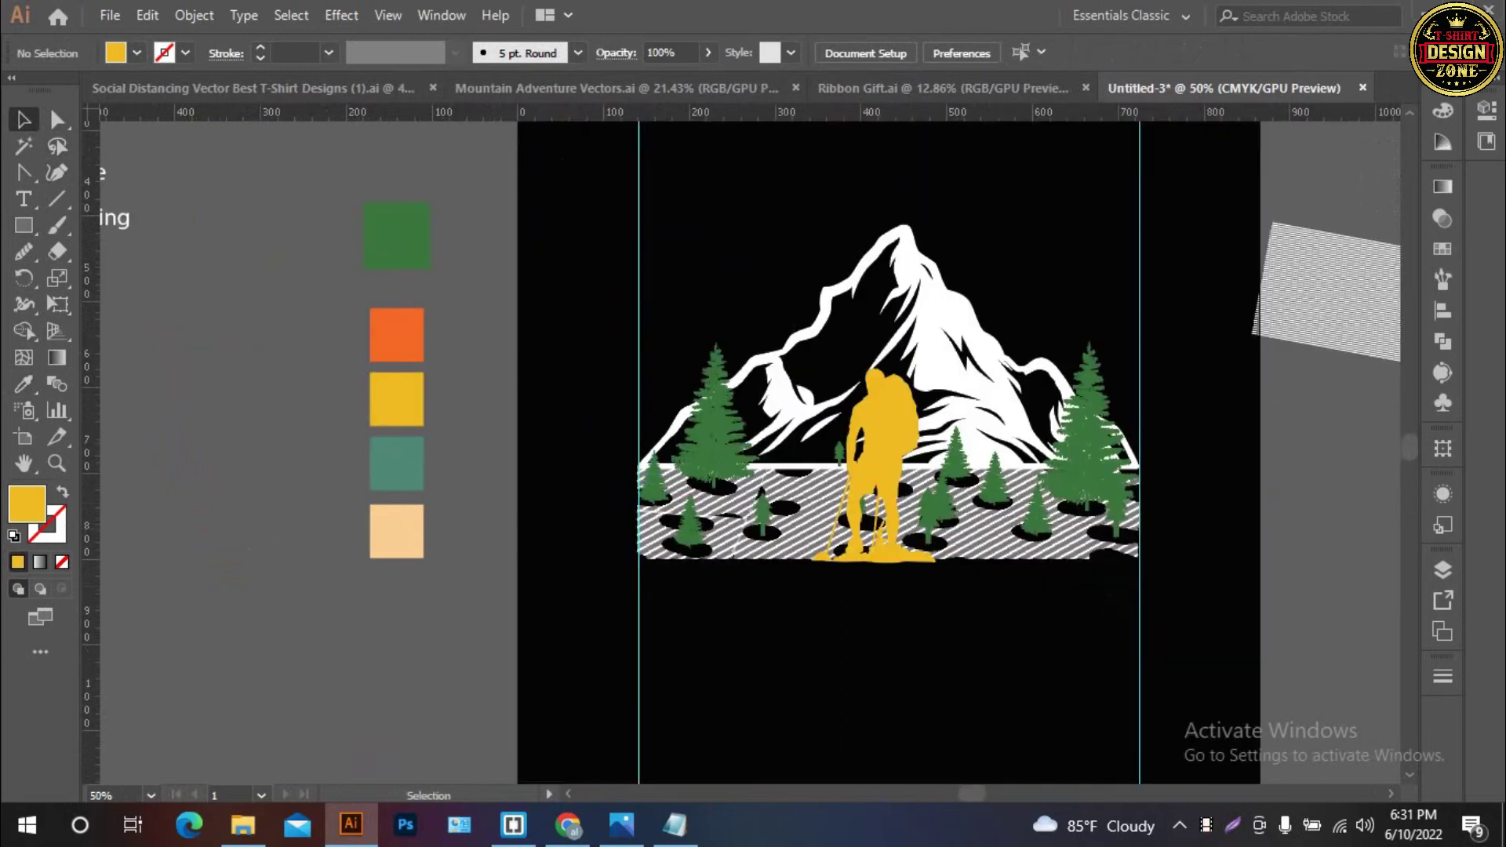
left_click(788, 553)
key("i")
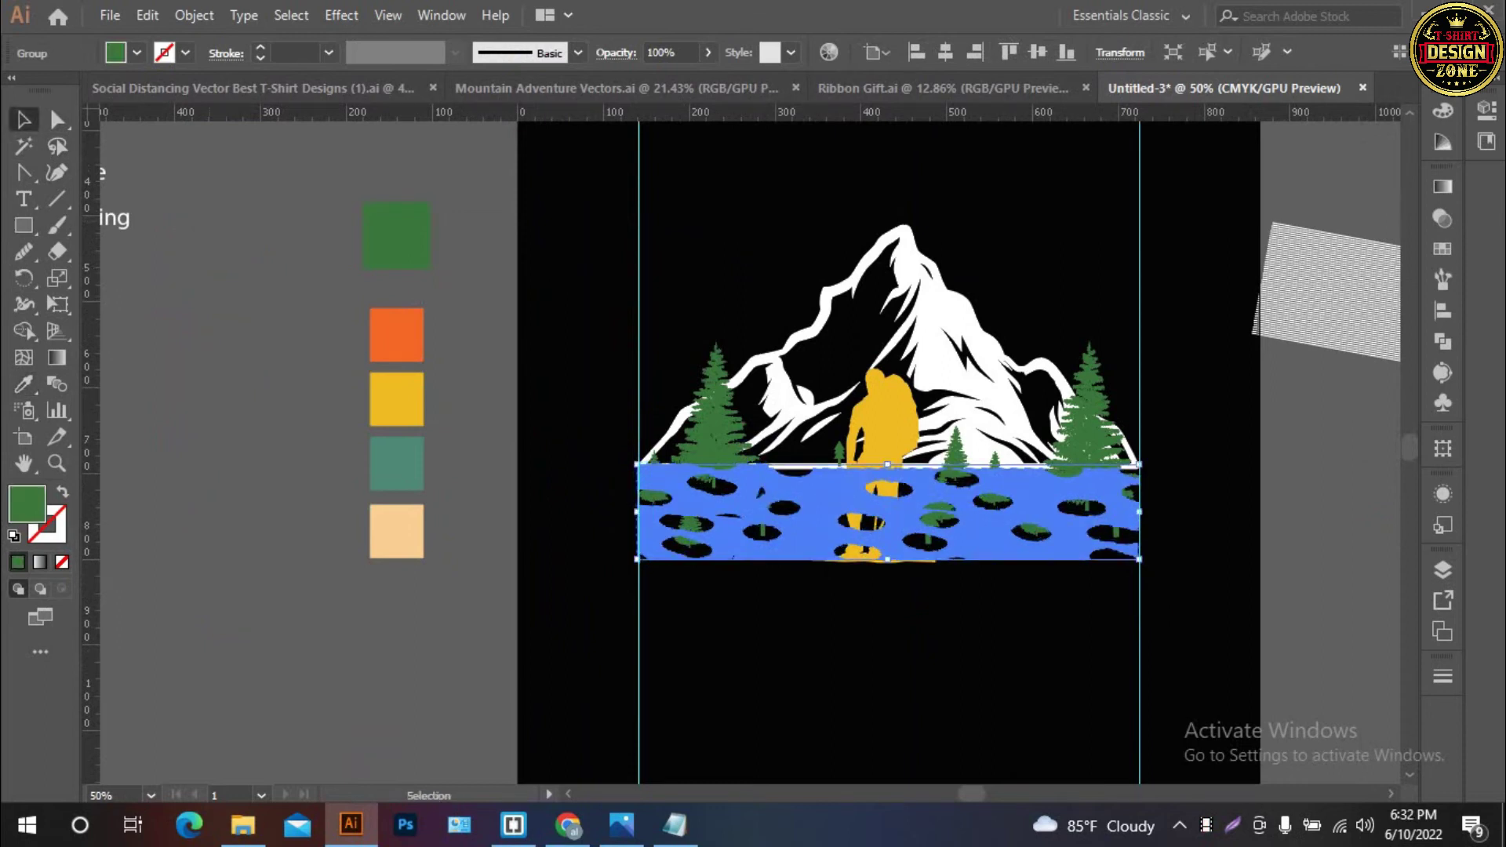
key("ctrl+shift+a")
key("v")
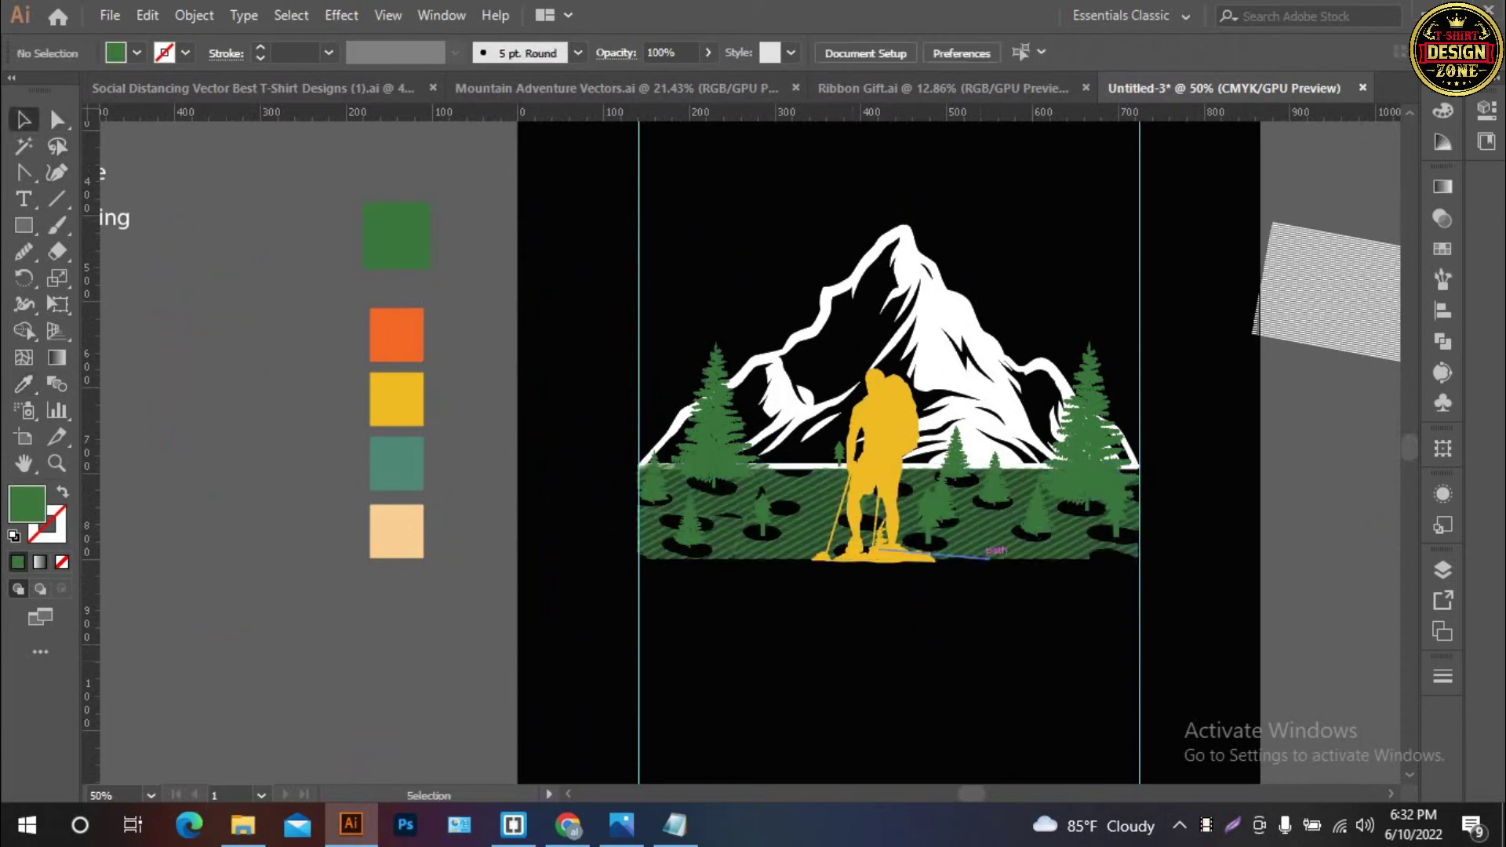
left_click(1020, 554)
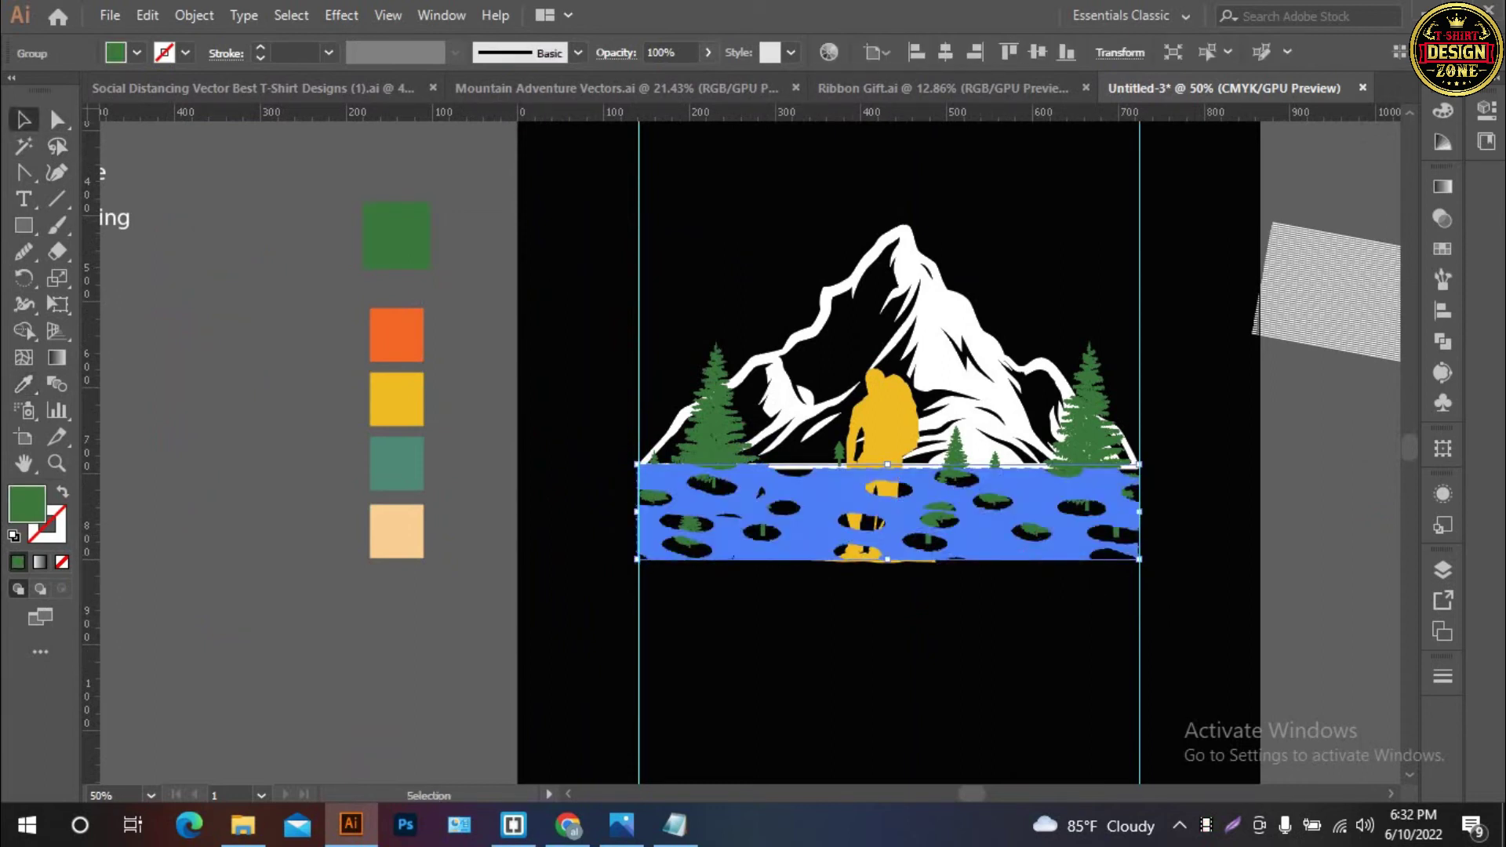
left_click(707, 52)
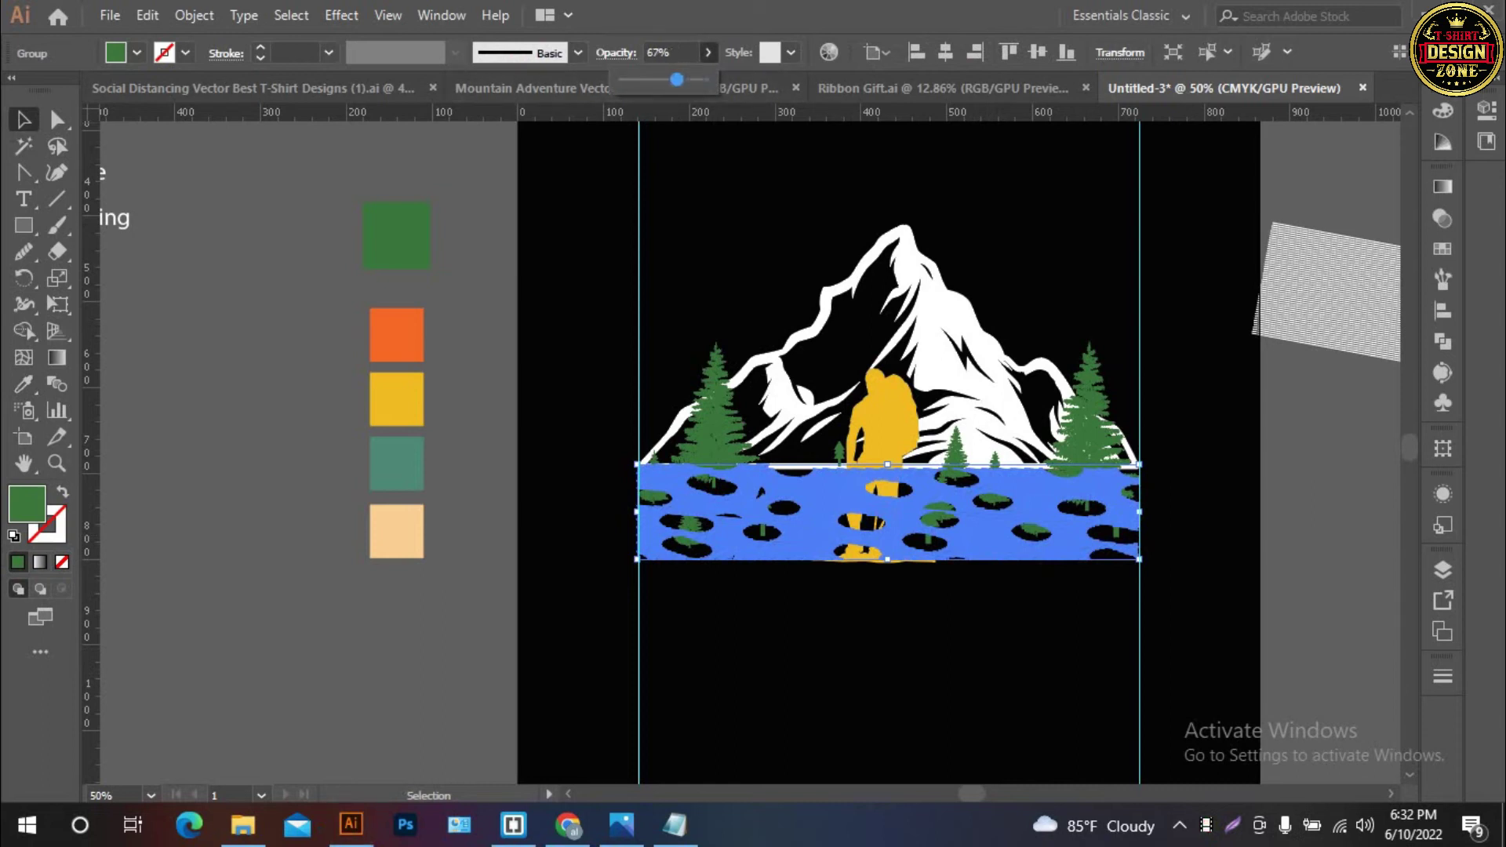
key("ctrl+shift+a")
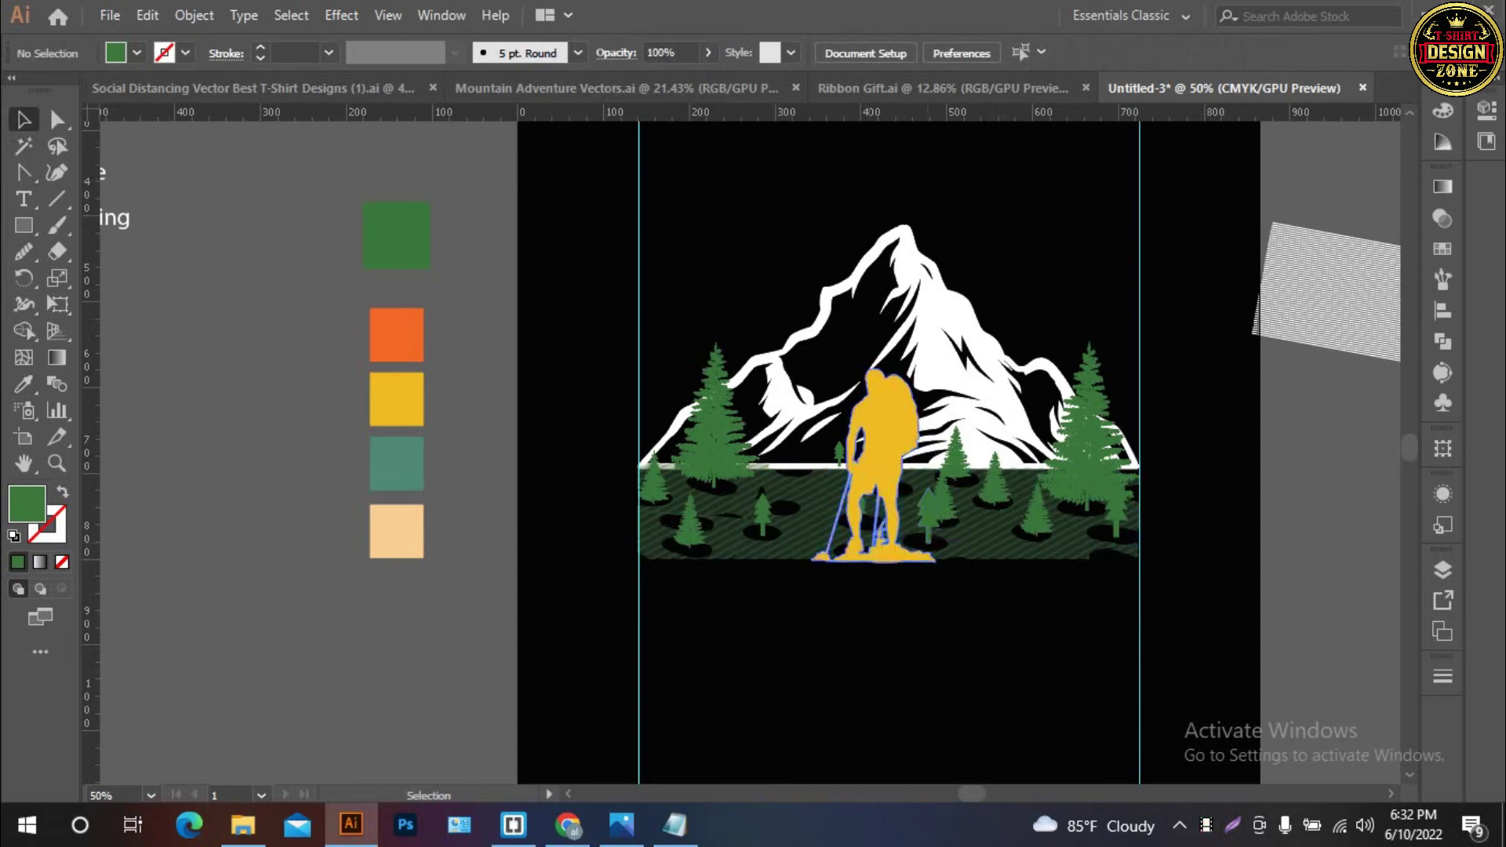
left_click(874, 439)
left_click(194, 15)
mouse_move(275, 534)
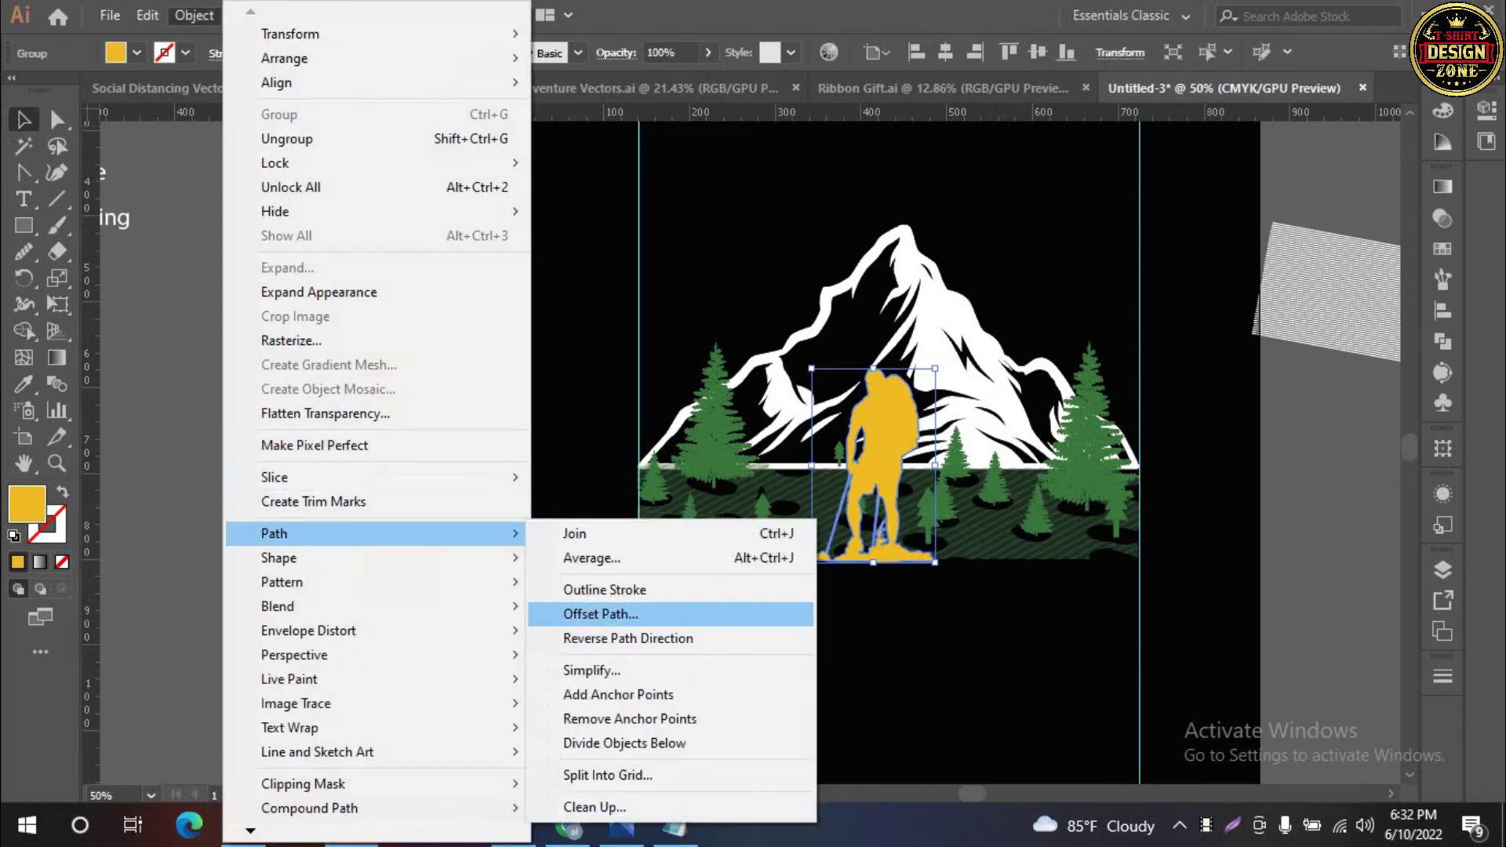
Add a 5 px offset path around the hiker and fill it black (000000)
left_click(601, 613)
left_click(1144, 309)
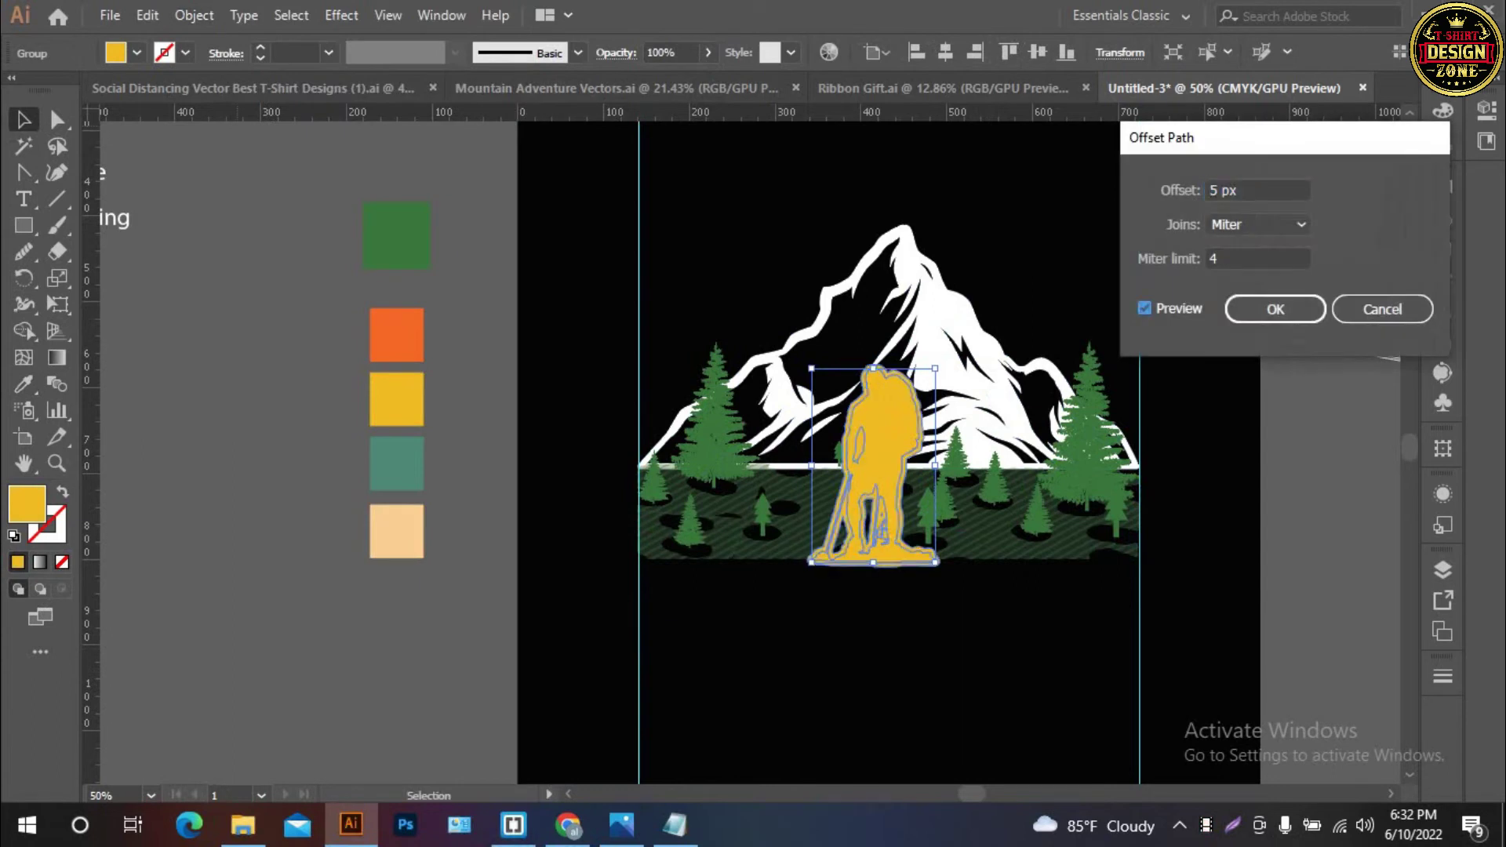
left_click(1259, 307)
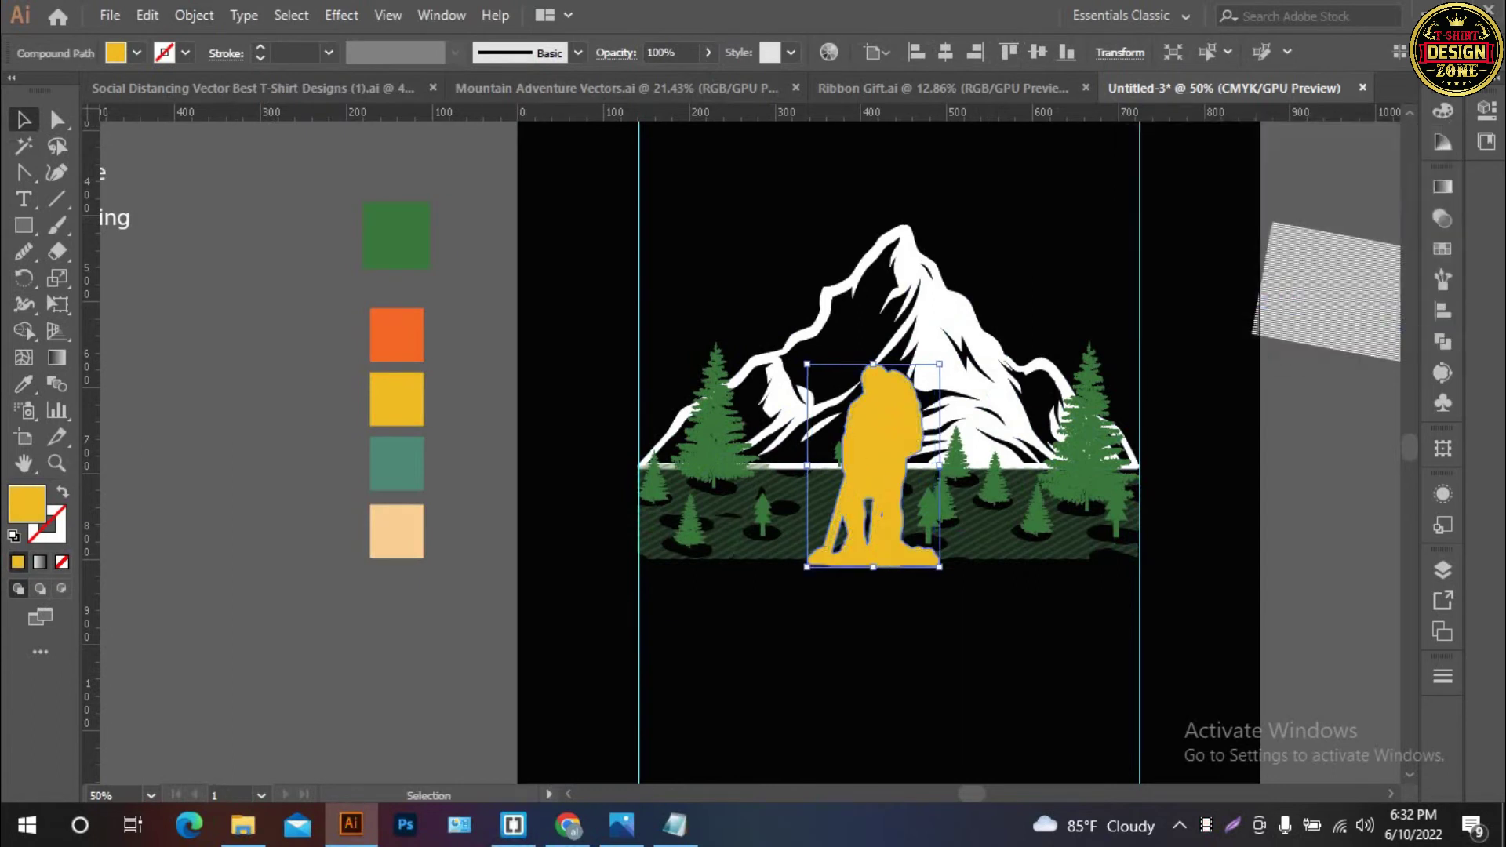
double_click(26, 503)
type("000000")
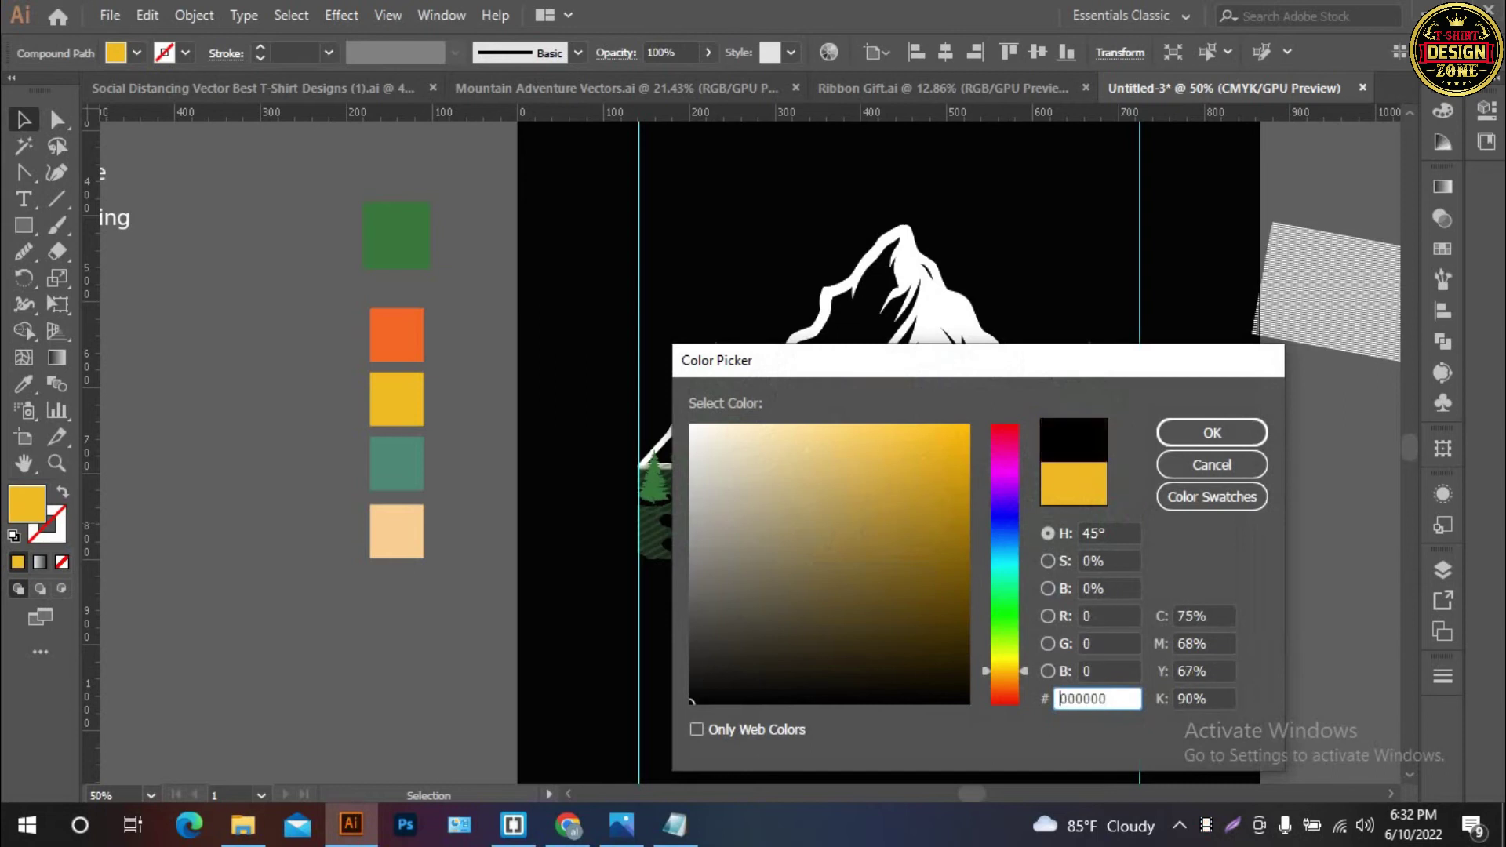
left_click(1212, 432)
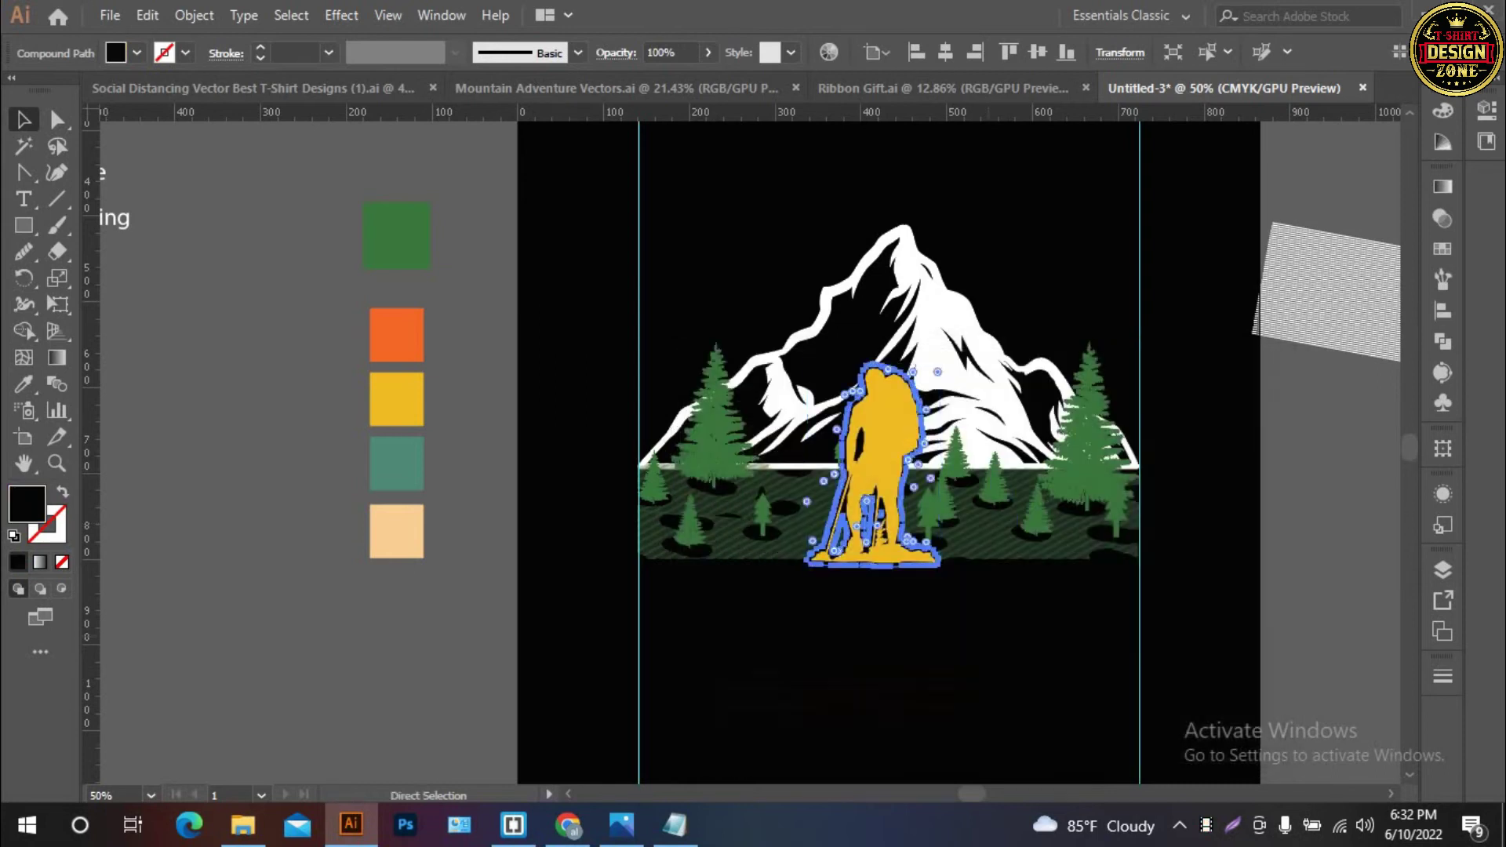
key("ctrl+shift+a")
Give the striped ground an unclipped opacity mask containing the pasted hiker silhouette
left_click(1037, 550)
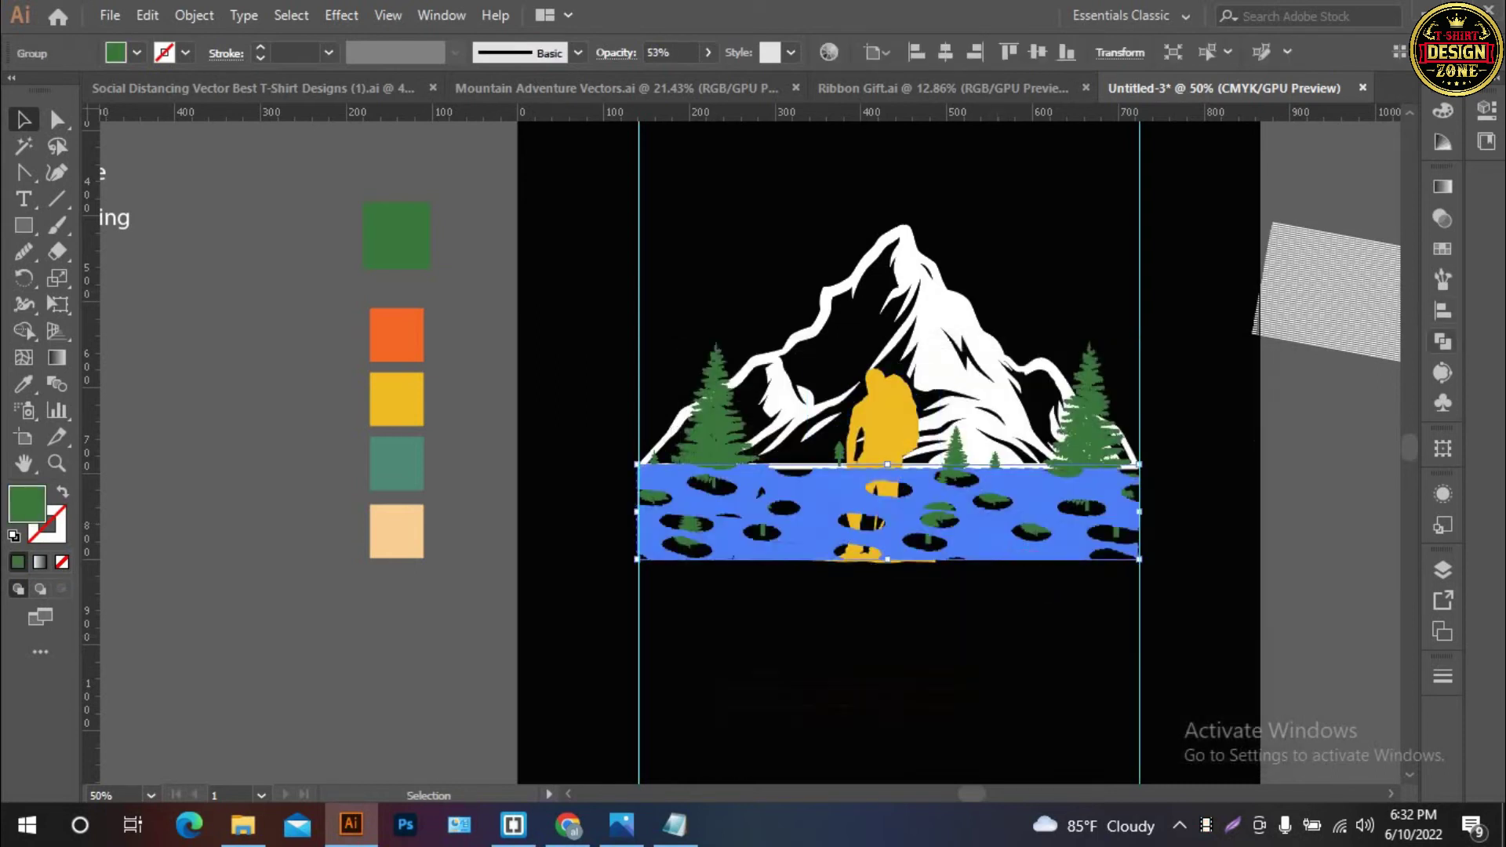
left_click(1443, 218)
left_click(1367, 246)
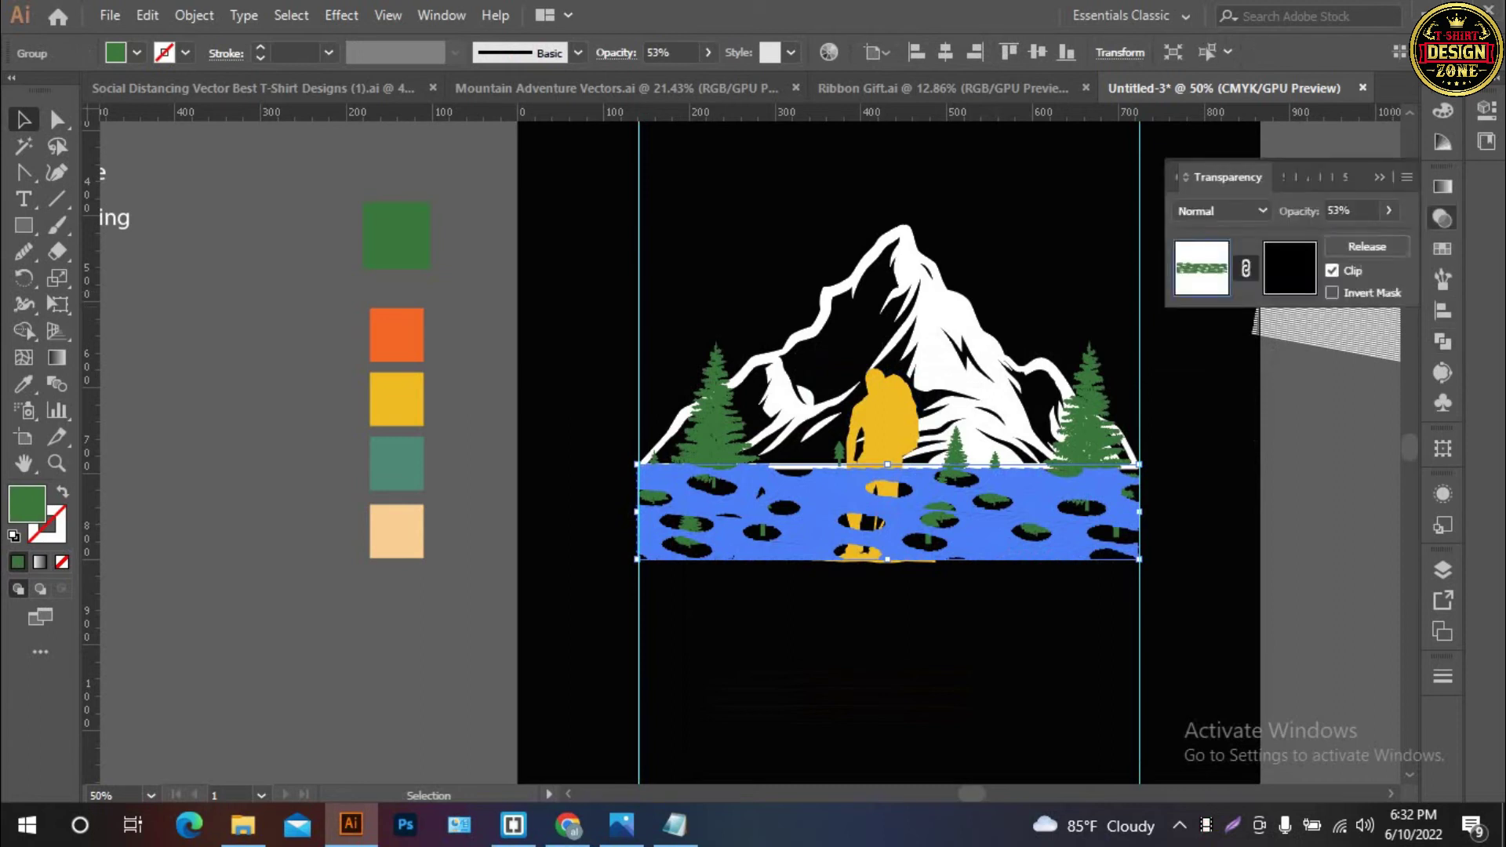
left_click(1288, 267)
key("ctrl+f")
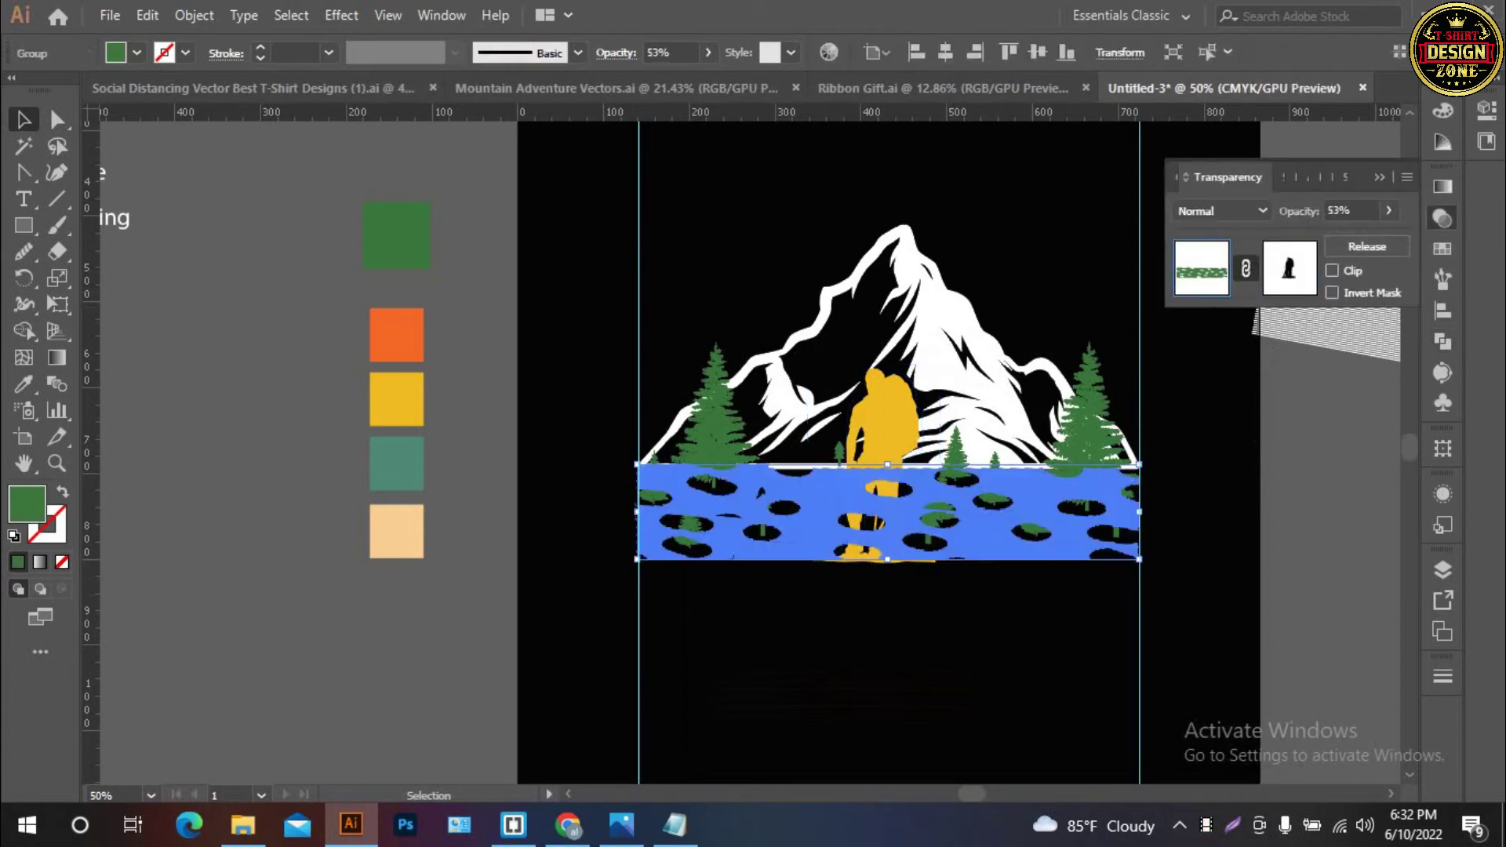
left_click(1200, 268)
left_click(1007, 336)
left_click(1367, 246)
left_click(1332, 269)
key("ctrl+f")
left_click(1200, 267)
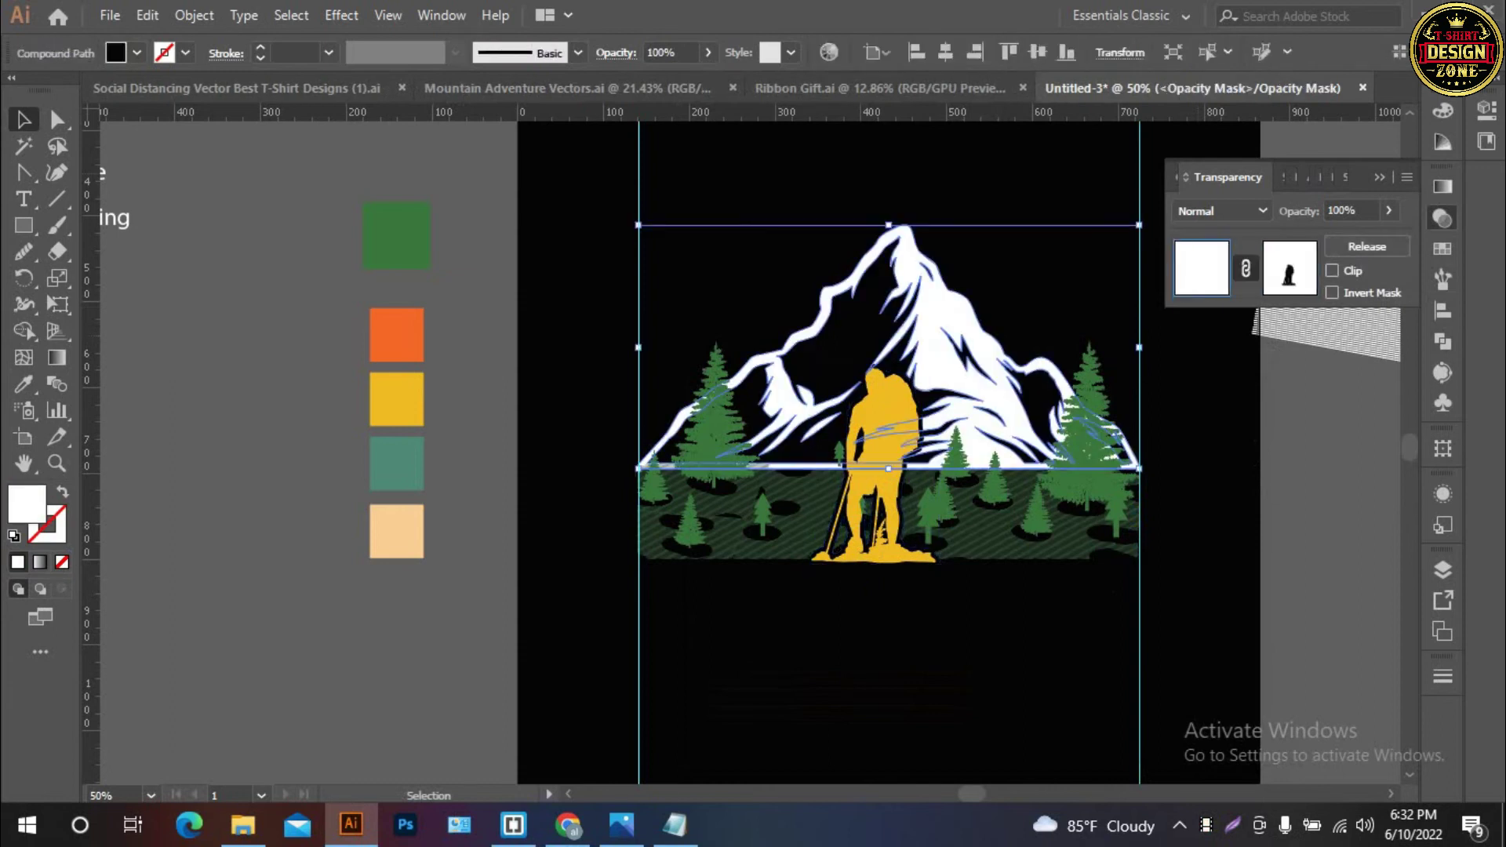
Apply the same unclipped hiker-shaped opacity mask to the green tree group
left_click(928, 510)
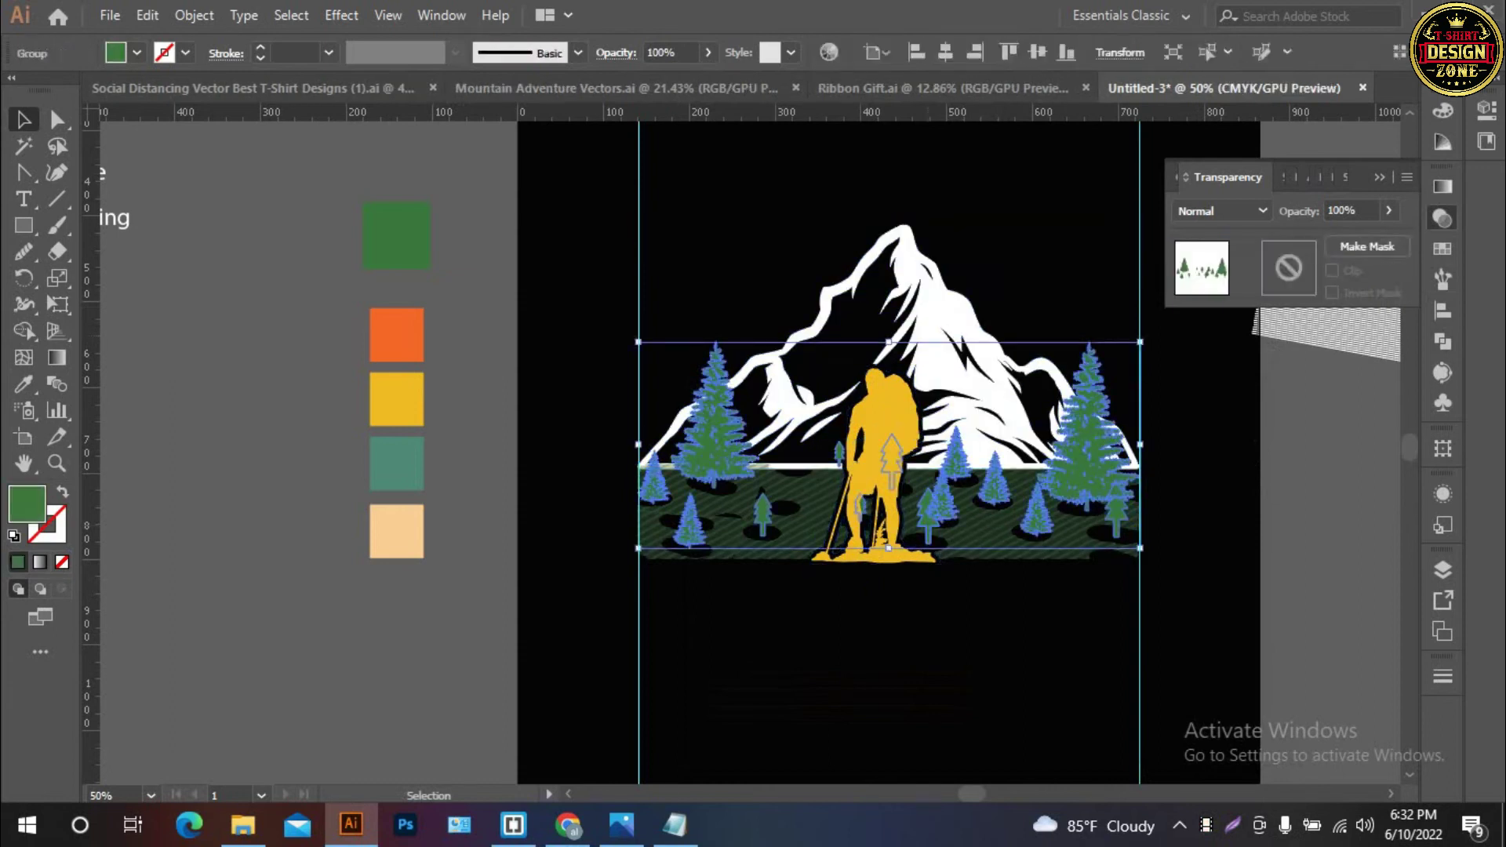
left_click(1367, 246)
left_click(1331, 270)
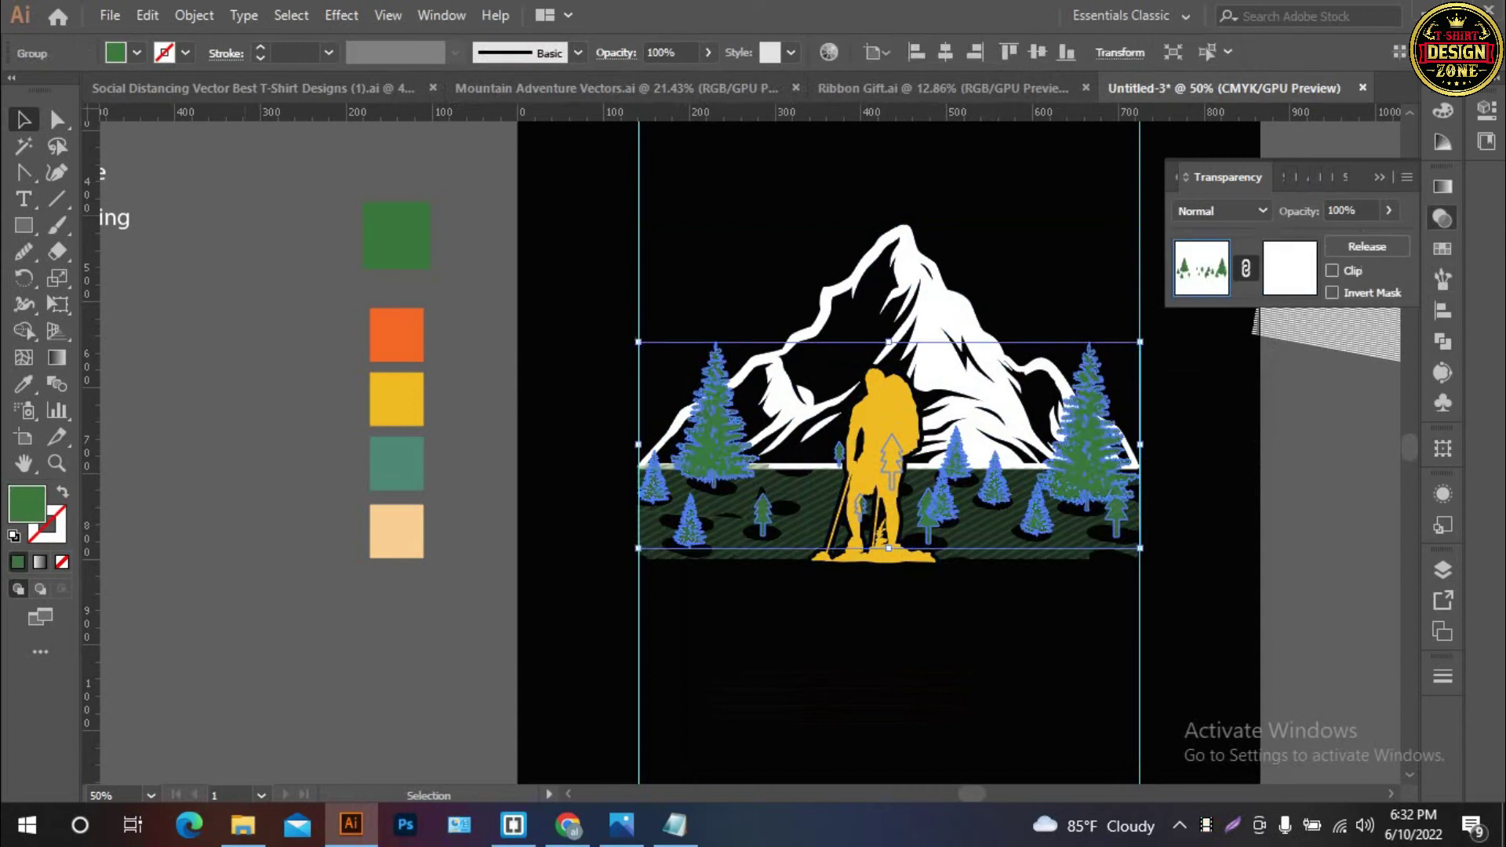
key("ctrl+f")
left_click(1200, 267)
key("ctrl+shift+a")
key("ctrl+0")
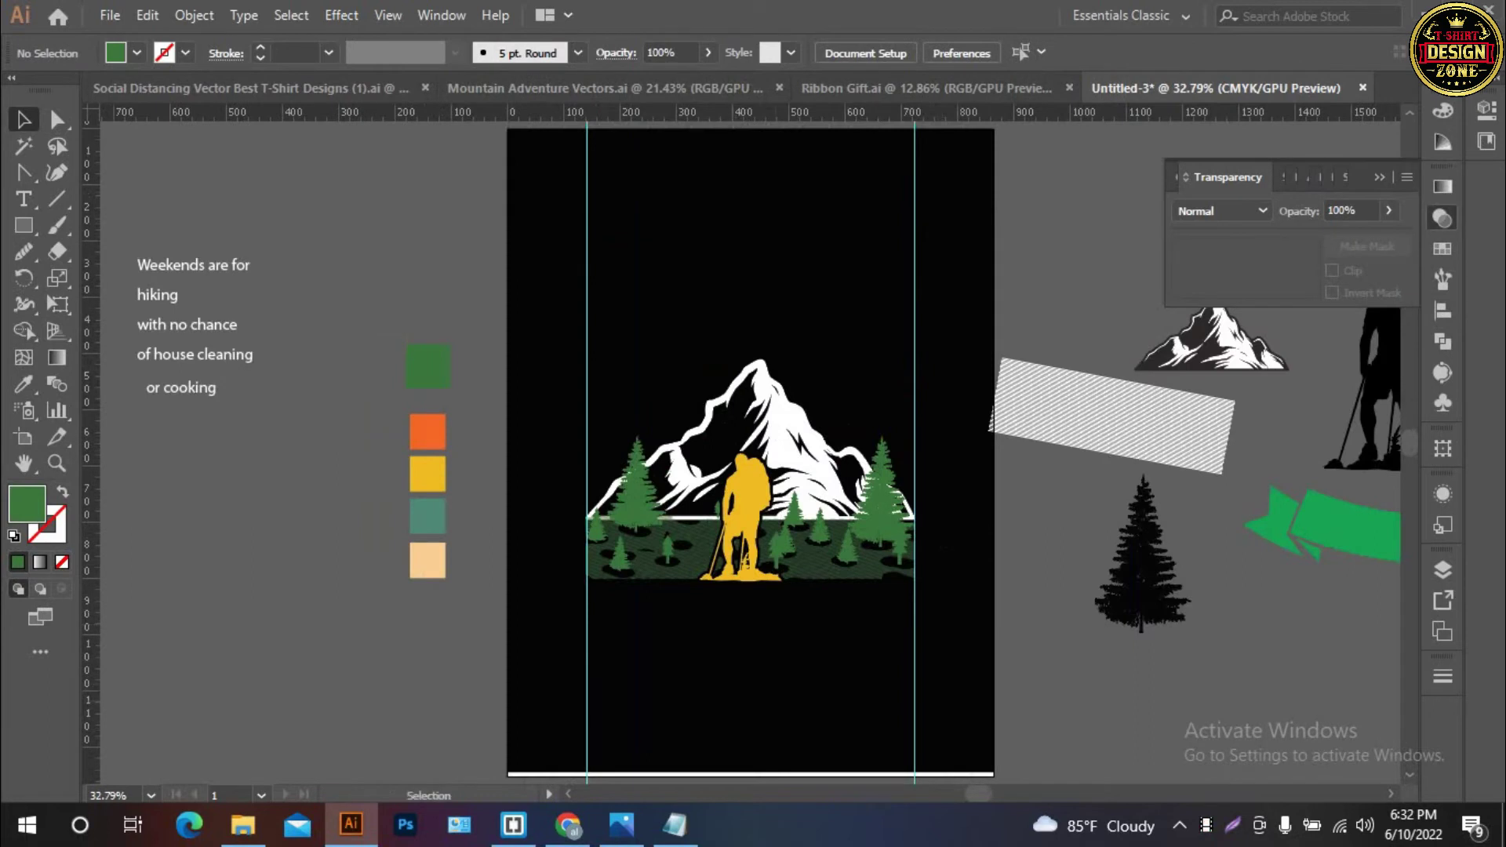
Copy the green ribbon below the hiker and narrow it to fit between the guides
mouse_move(1200, 549)
left_mouse_down()
mouse_move(1153, 538)
mouse_move(1121, 405)
left_mouse_up()
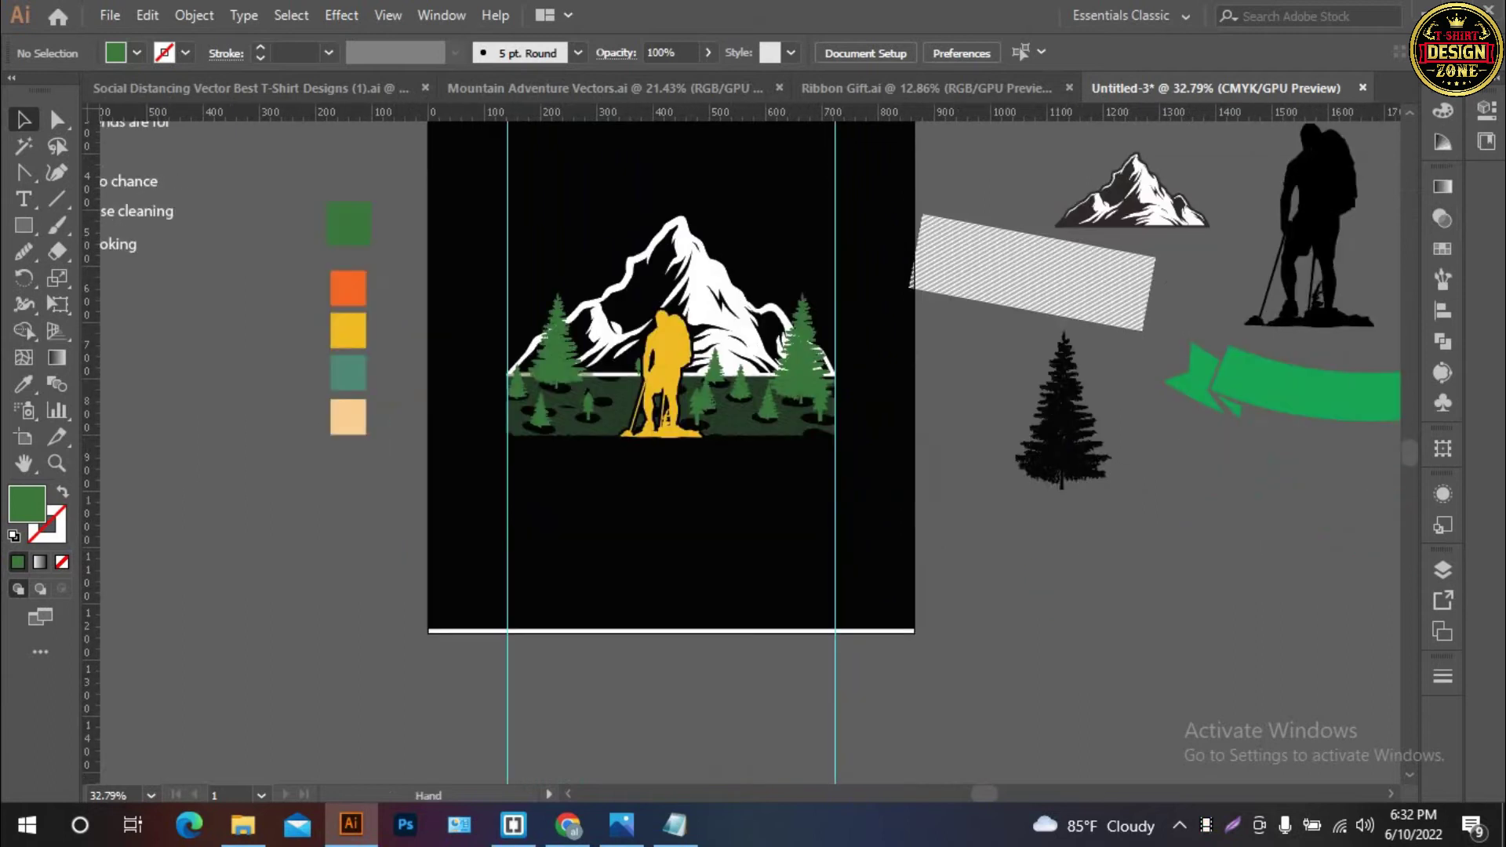
left_click_drag(1287, 404, 683, 476)
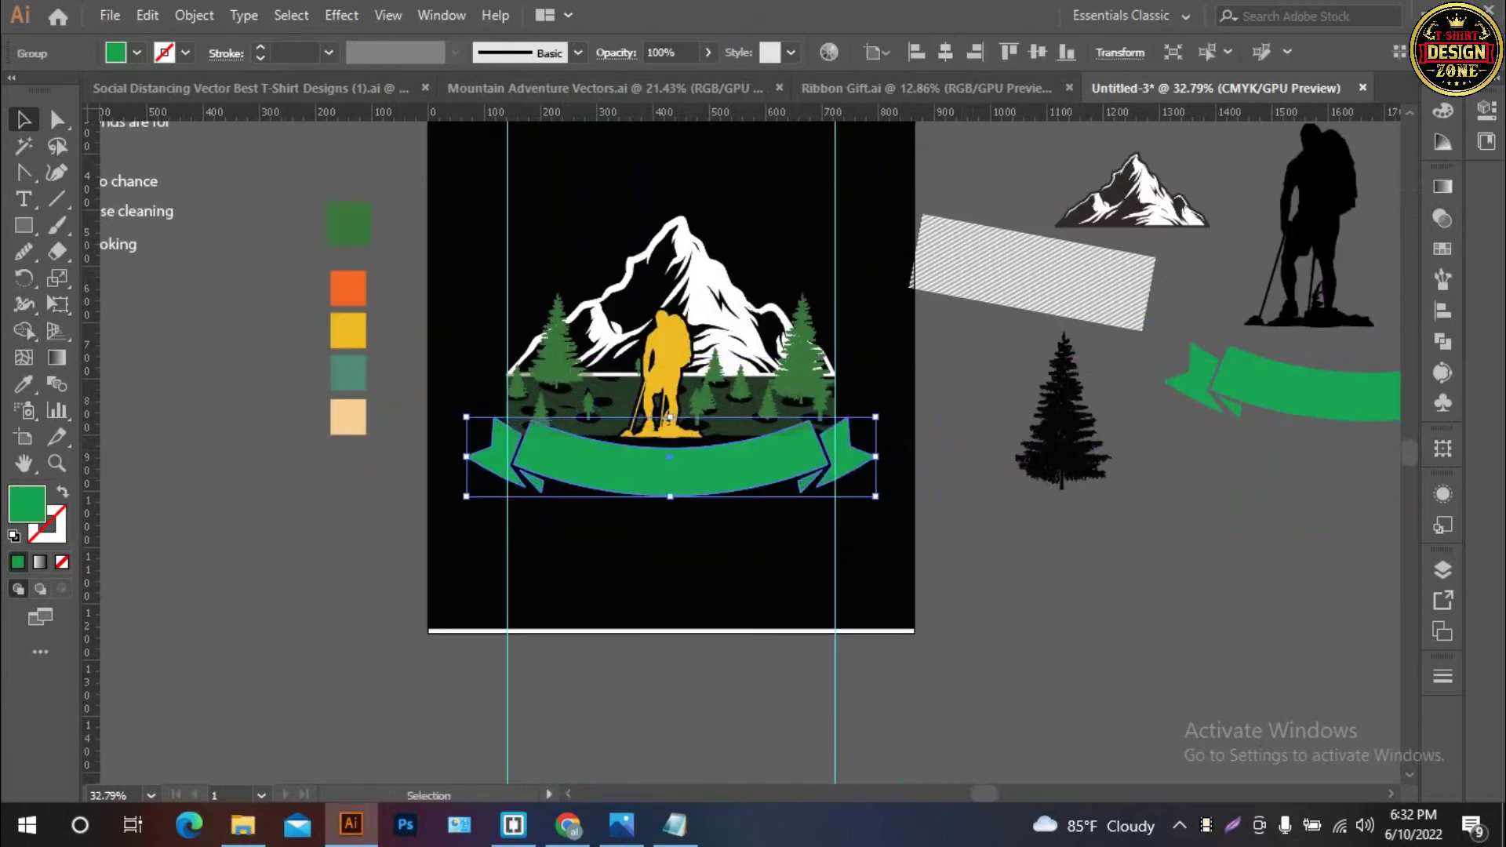
left_click(798, 653)
key("z")
key("ctrl+plus")
key("v")
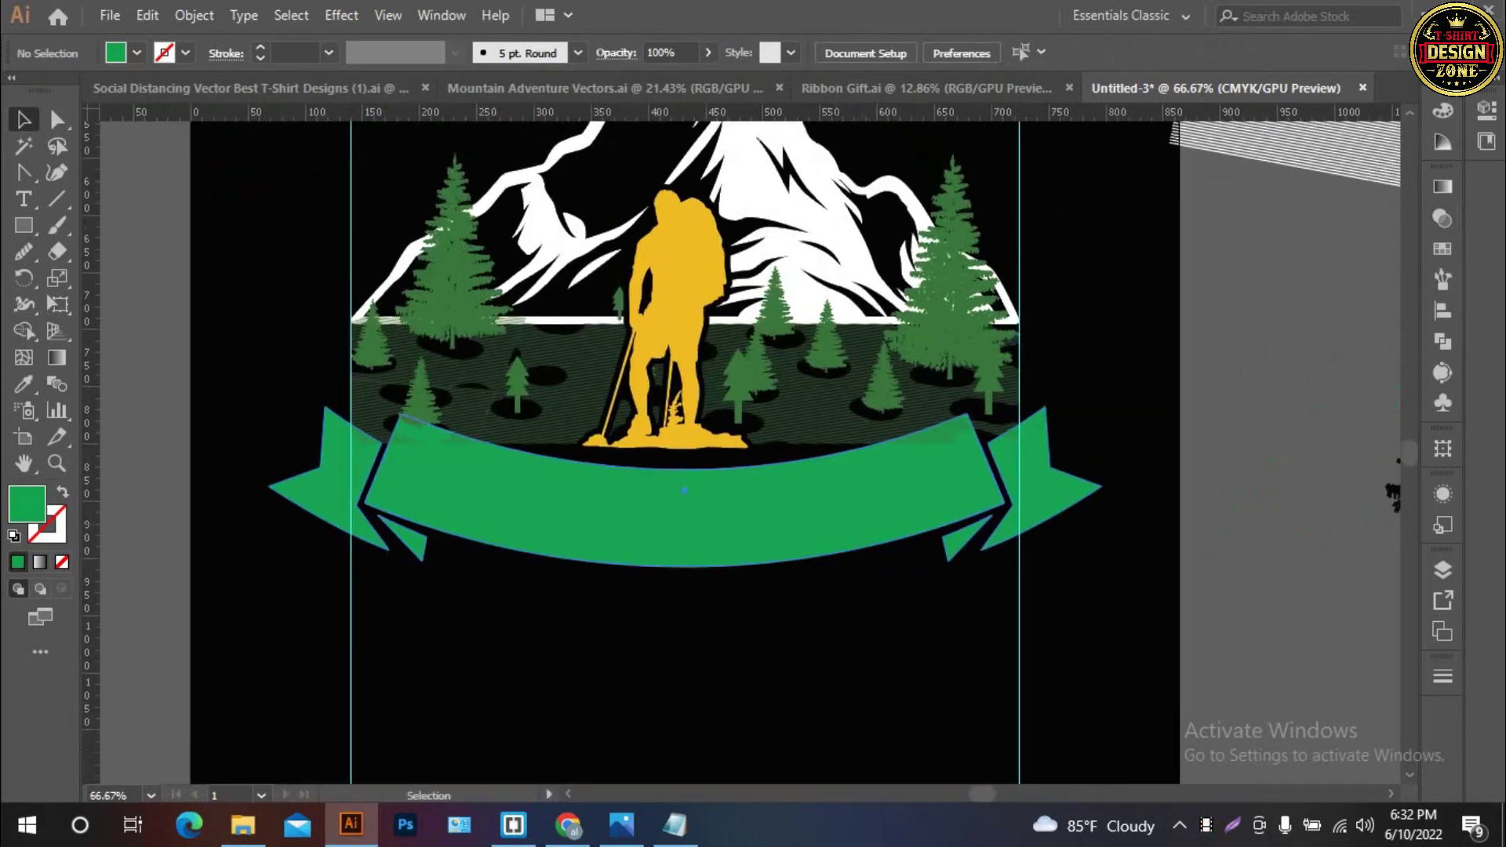
left_click(678, 409)
left_click_drag(1101, 486, 1026, 478)
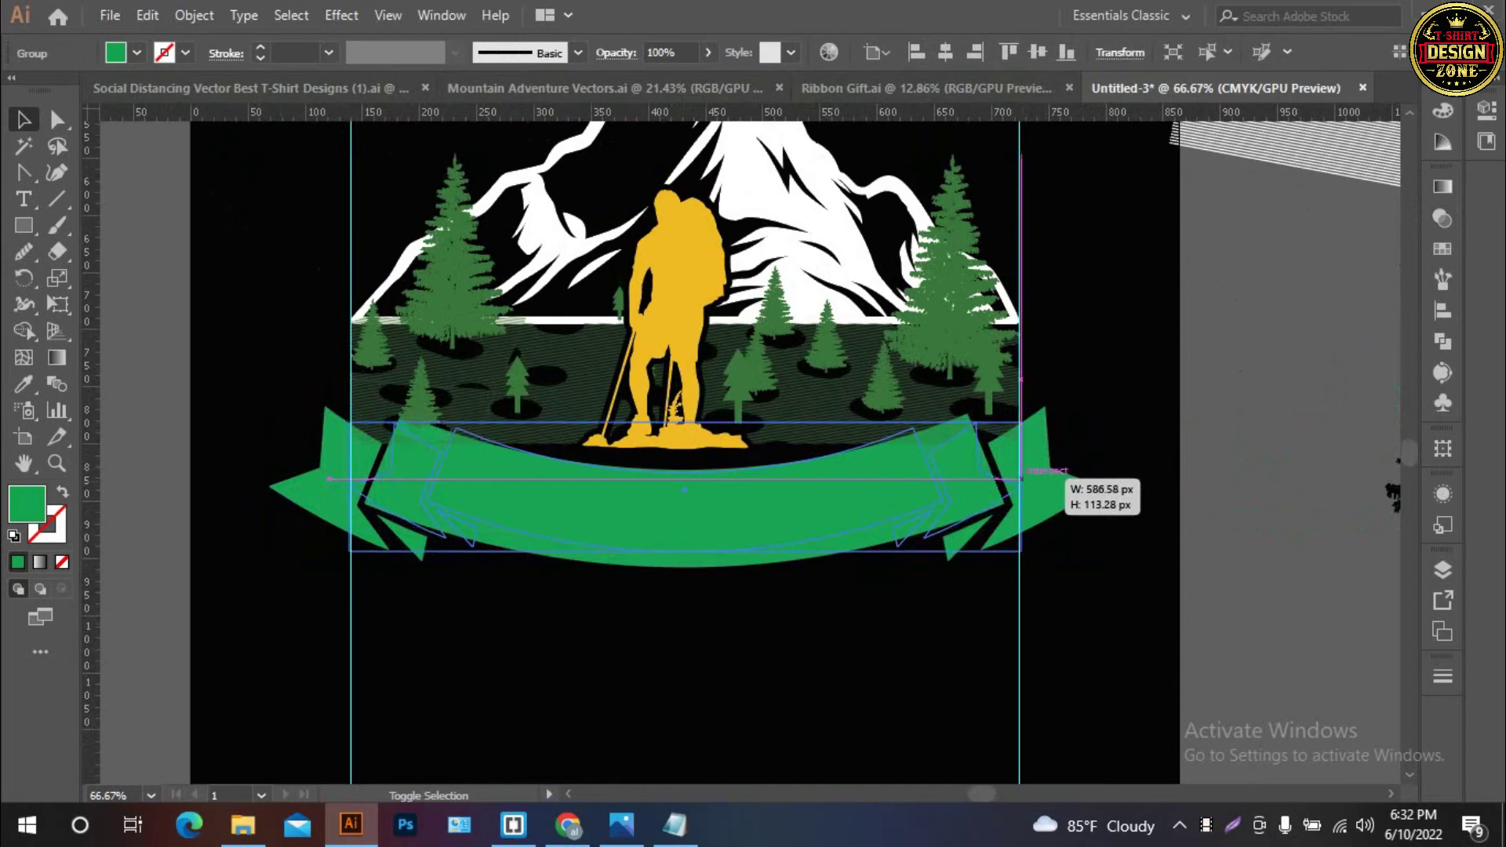
left_click_drag(1026, 480, 1019, 486)
key("ctrl+shift+a")
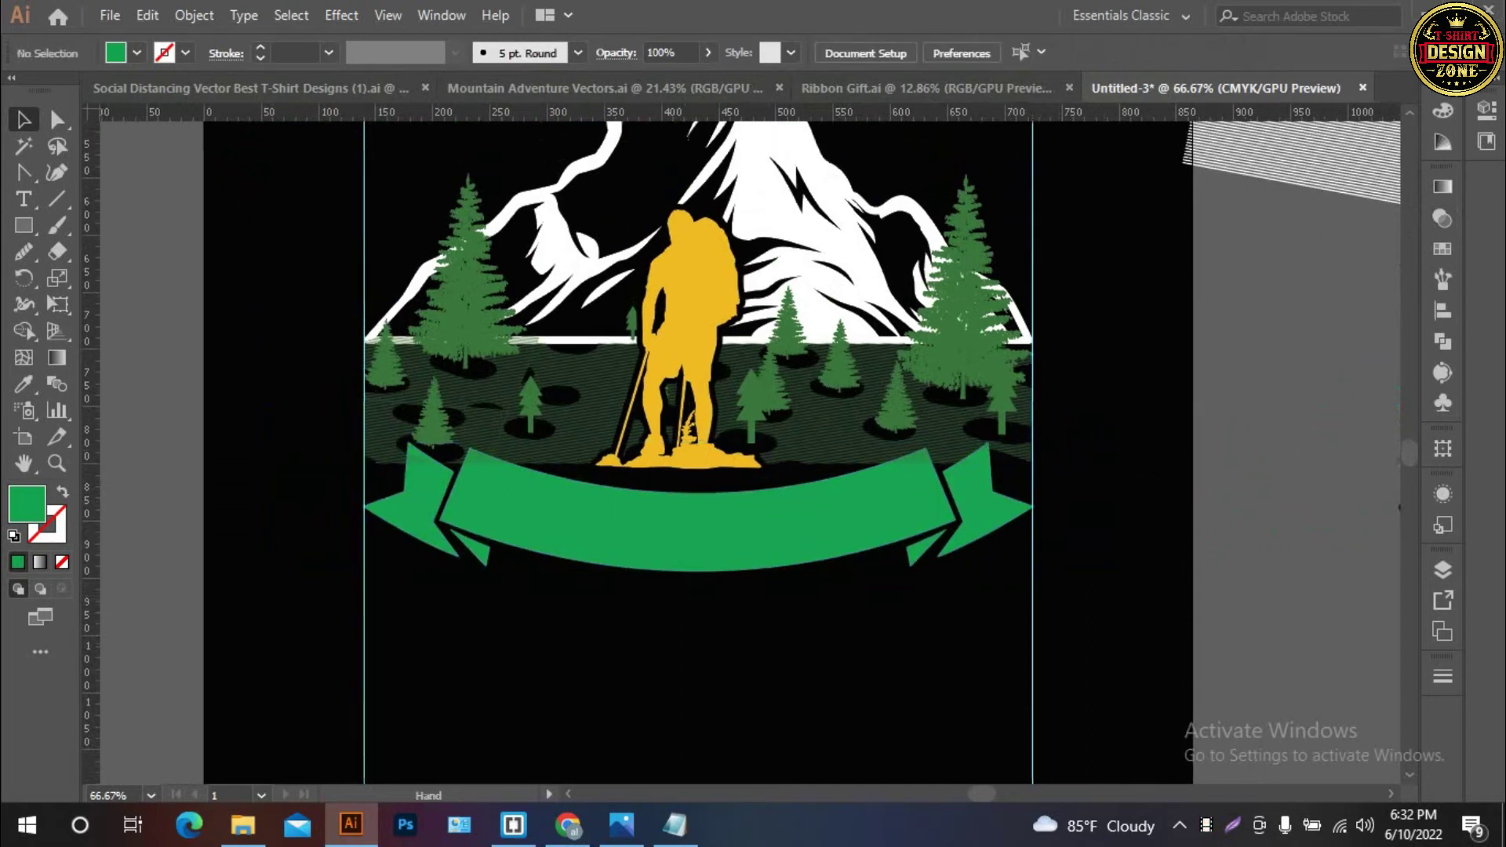
Widen the ribbon around its centre, nudge it up, and bring it in front of the hiker
left_click_drag(684, 488, 737, 609)
left_click(738, 609)
left_click_drag(1074, 608, 1117, 607)
key("shift+Up")
key("shift+Up")
key("shift+Up")
key("shift+Up")
key("shift+Up")
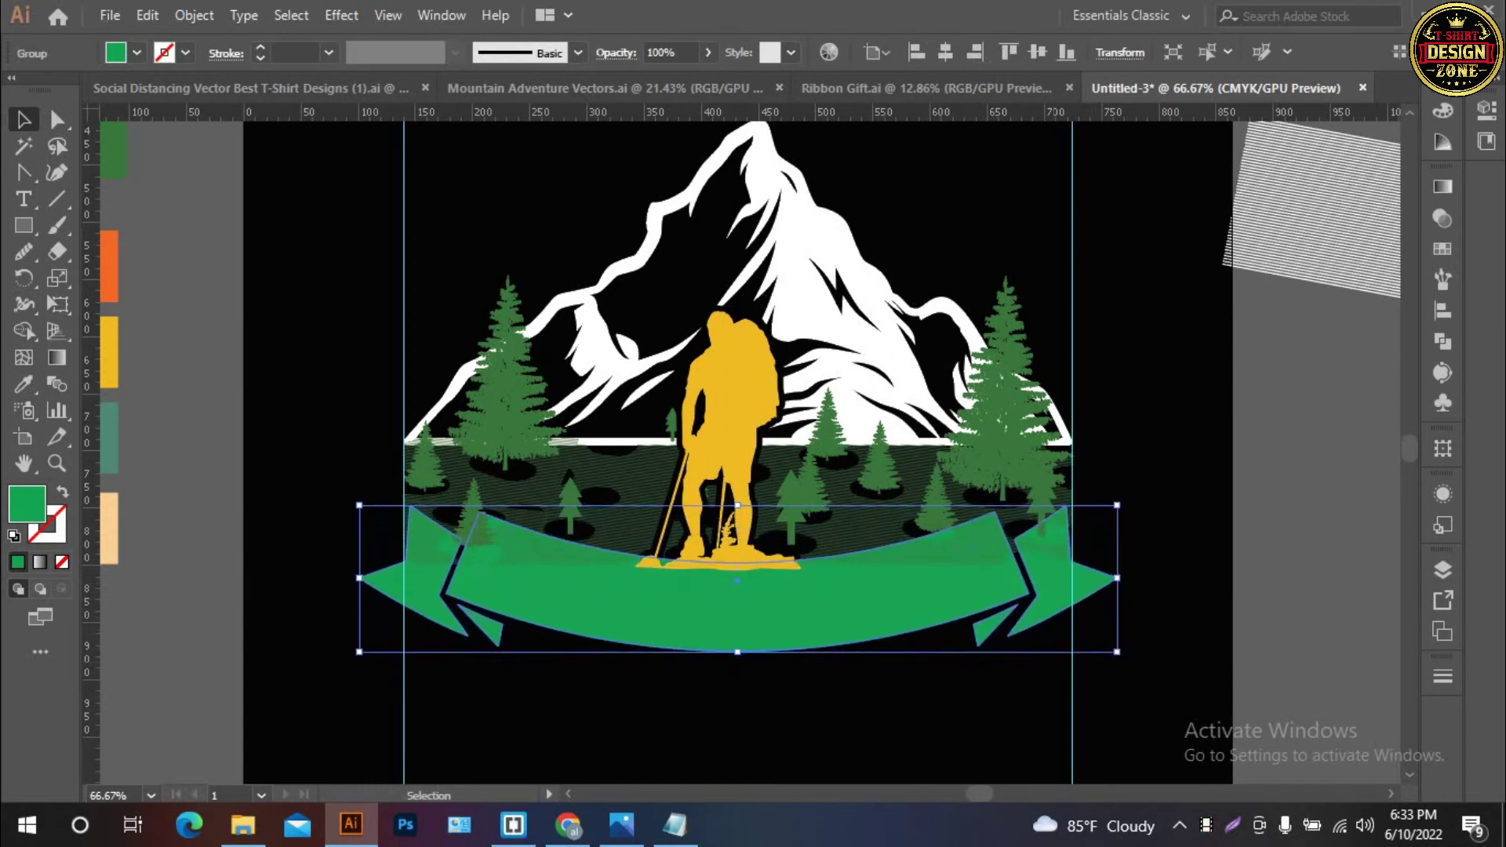
key("shift+Up")
key("shift+Up")
key("ctrl+shift+bracketright")
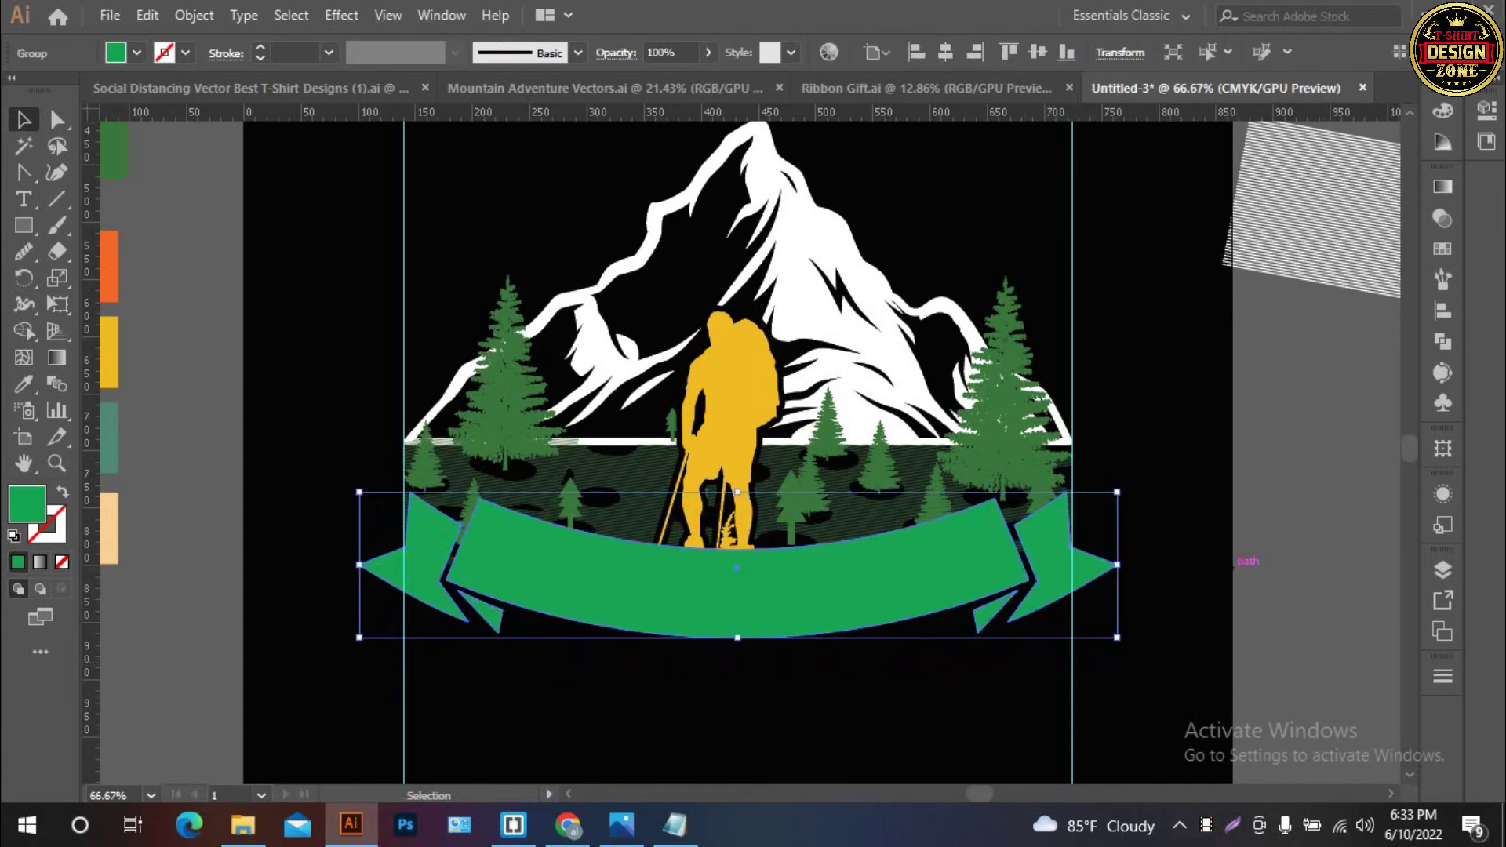
key("ctrl+shift+a")
Shrink the ribbon slightly from its sides and zoom out to view the whole artboard
scroll(751, 452, "left", 1)
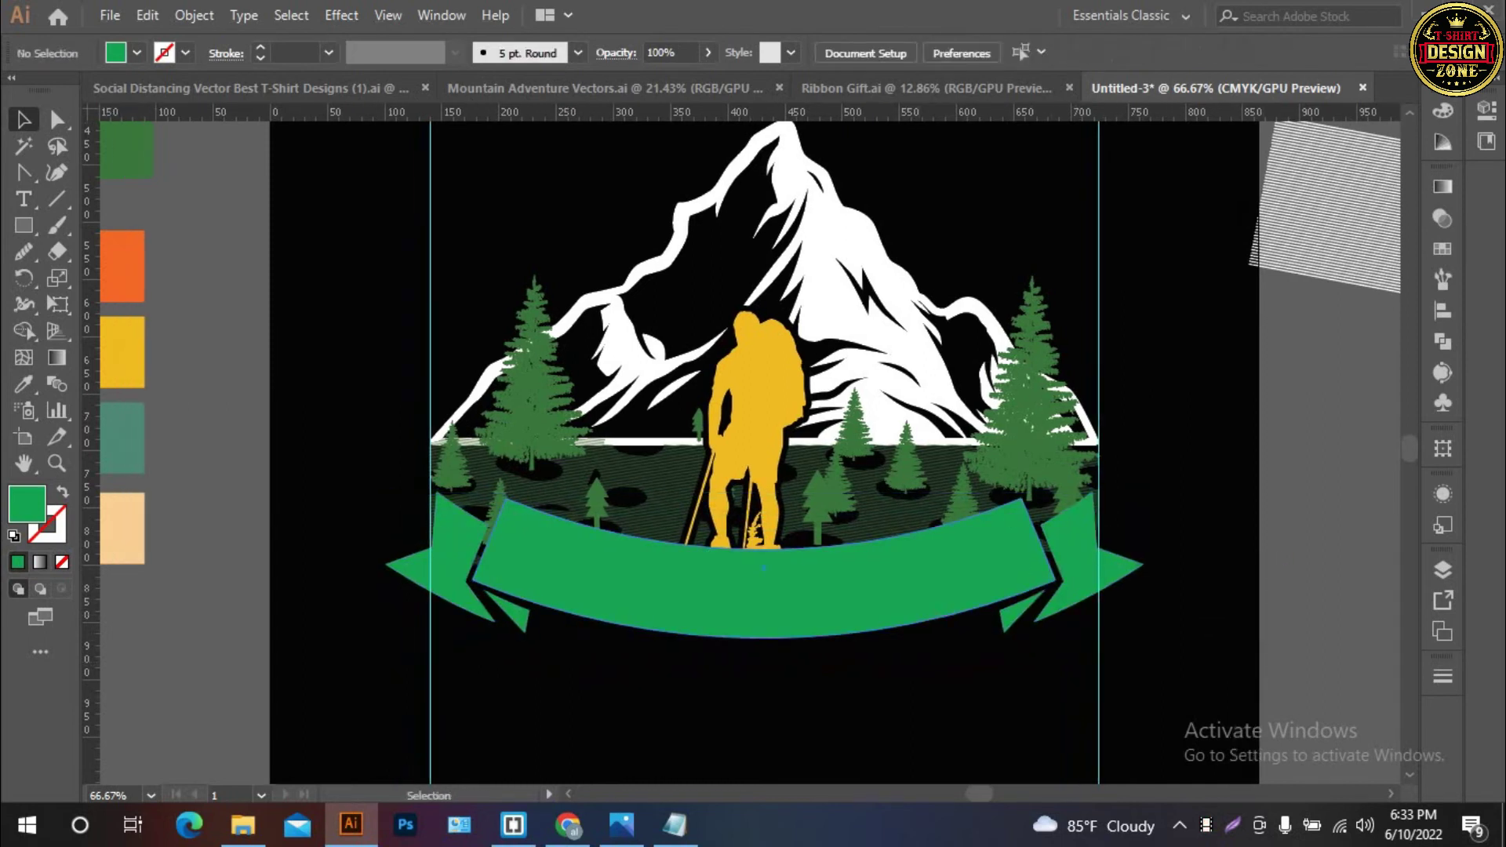
left_click(763, 580)
left_click_drag(1143, 563, 1126, 564)
key("ctrl+shift+a")
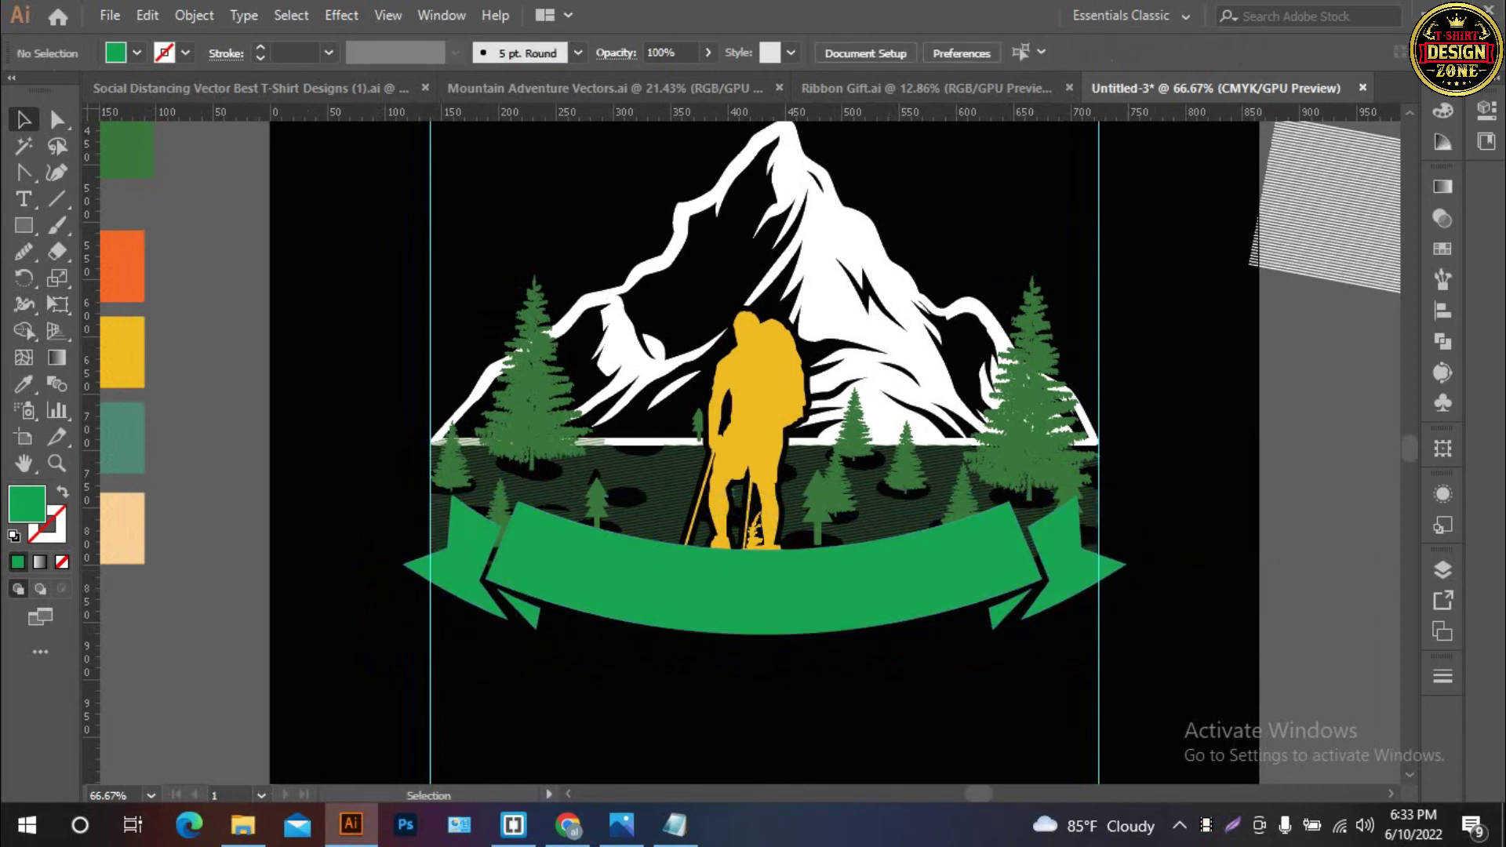
key("ctrl+0")
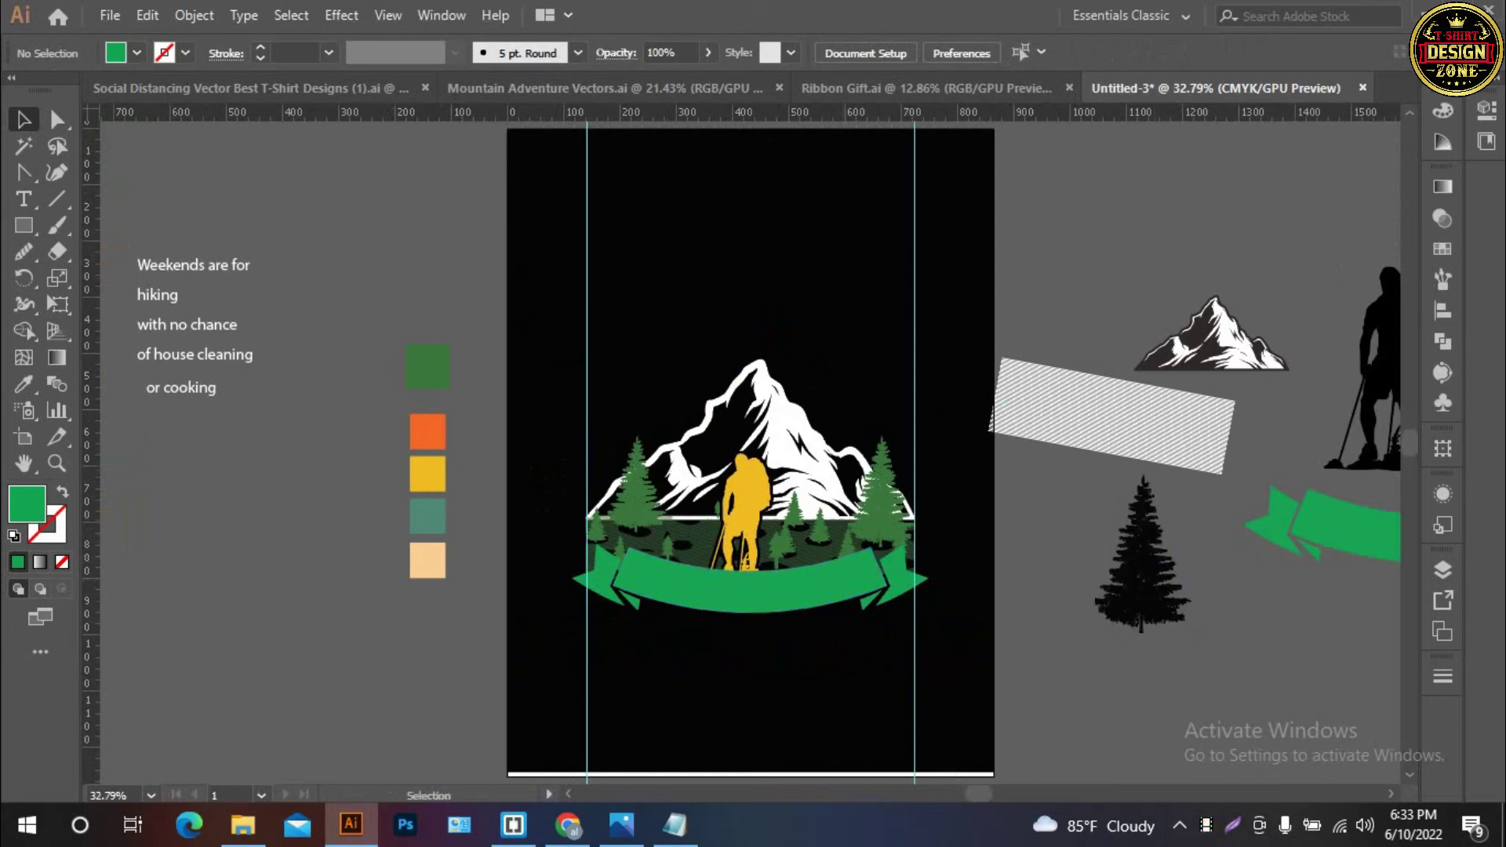
Copy the 'Weekends are for hiking' lines above the mountain and the last three lines below the banner
left_click_drag(997, 541, 1087, 515)
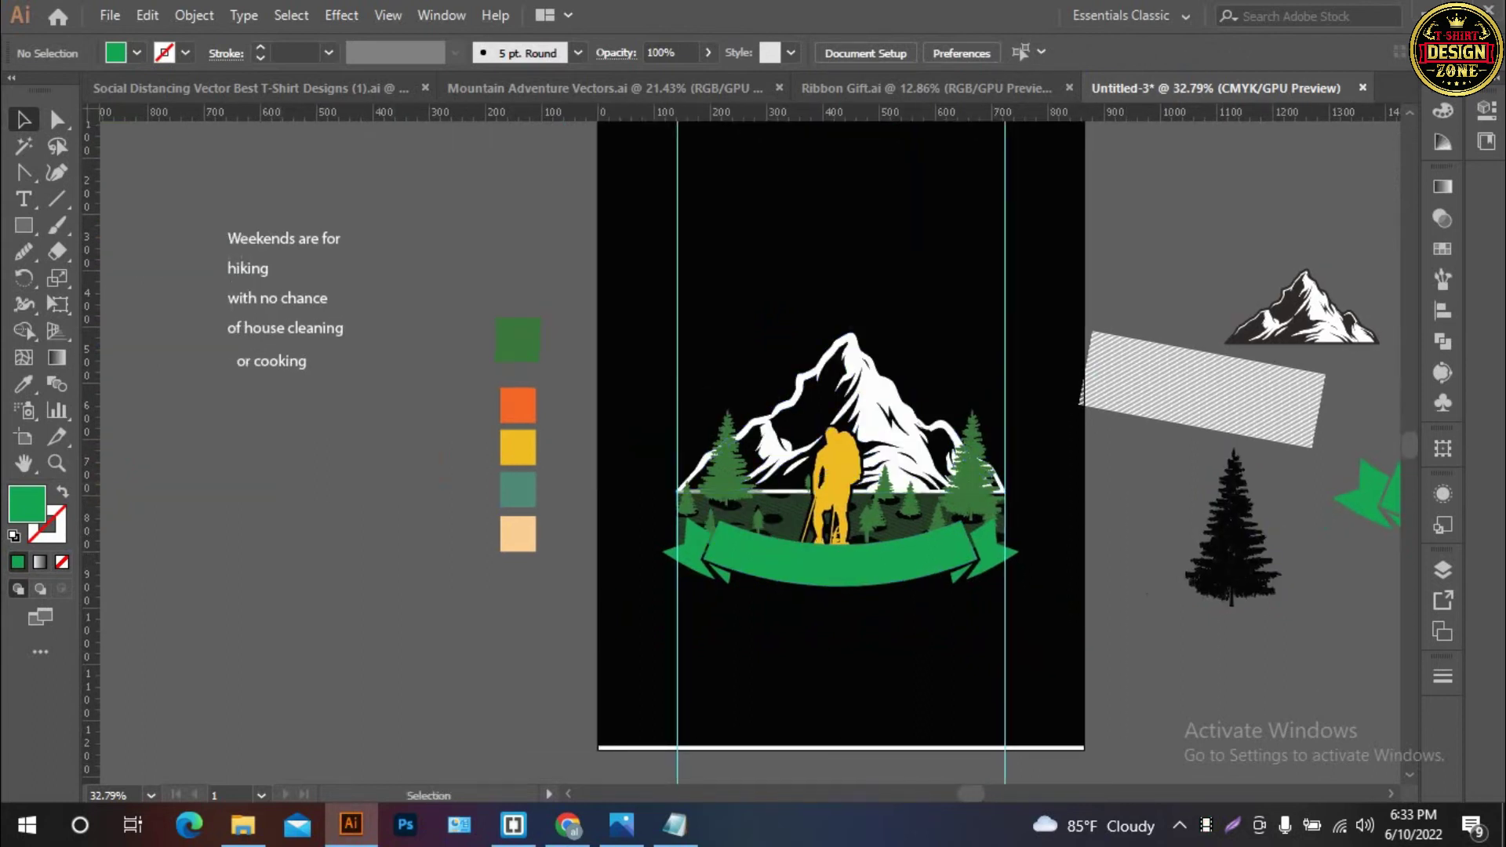
left_click(278, 268)
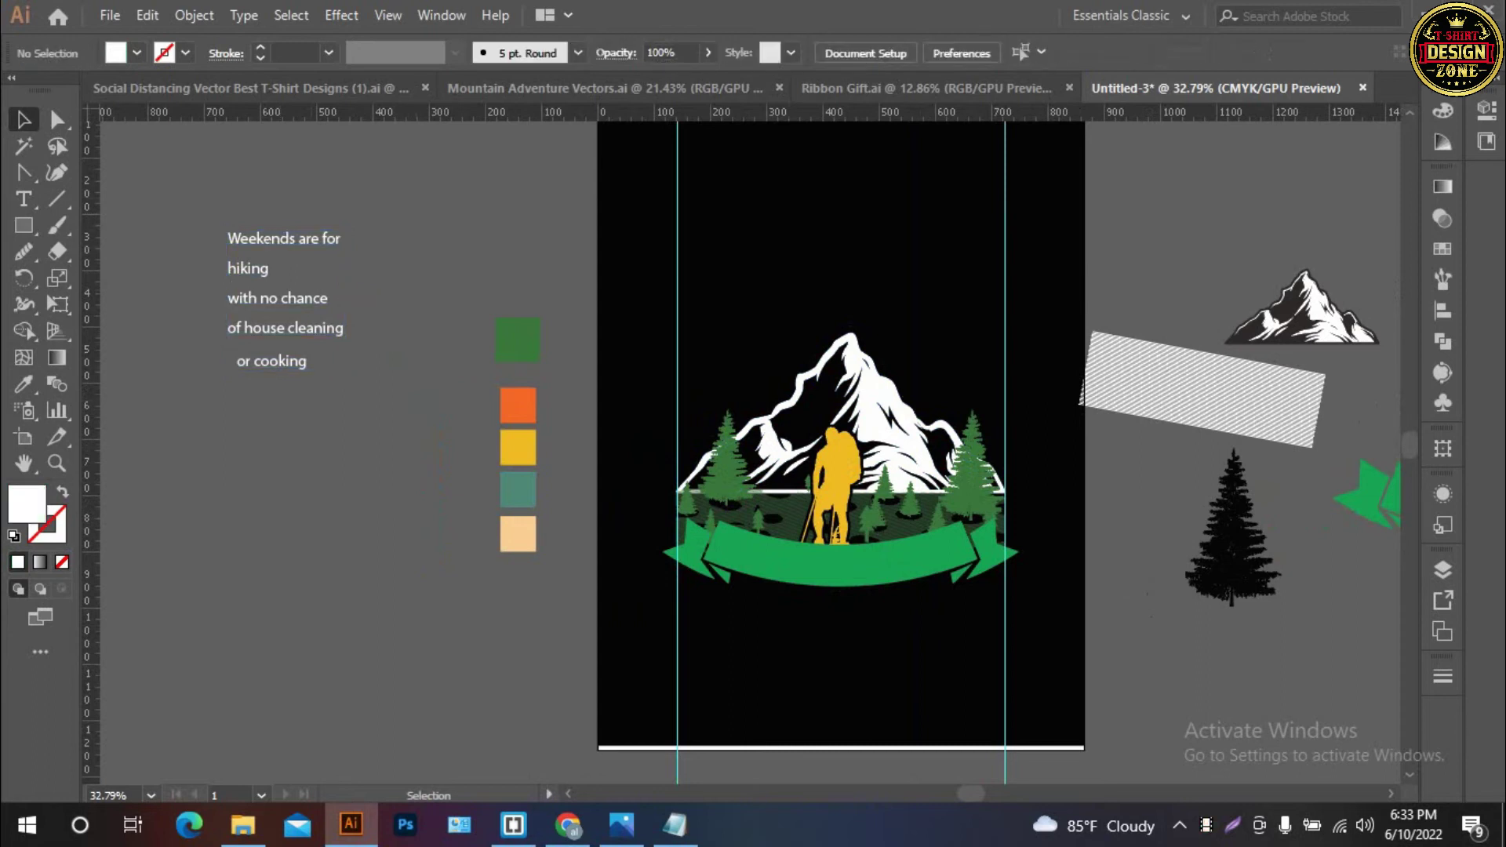
key("ctrl+shift+a")
left_click_drag(247, 267, 820, 288)
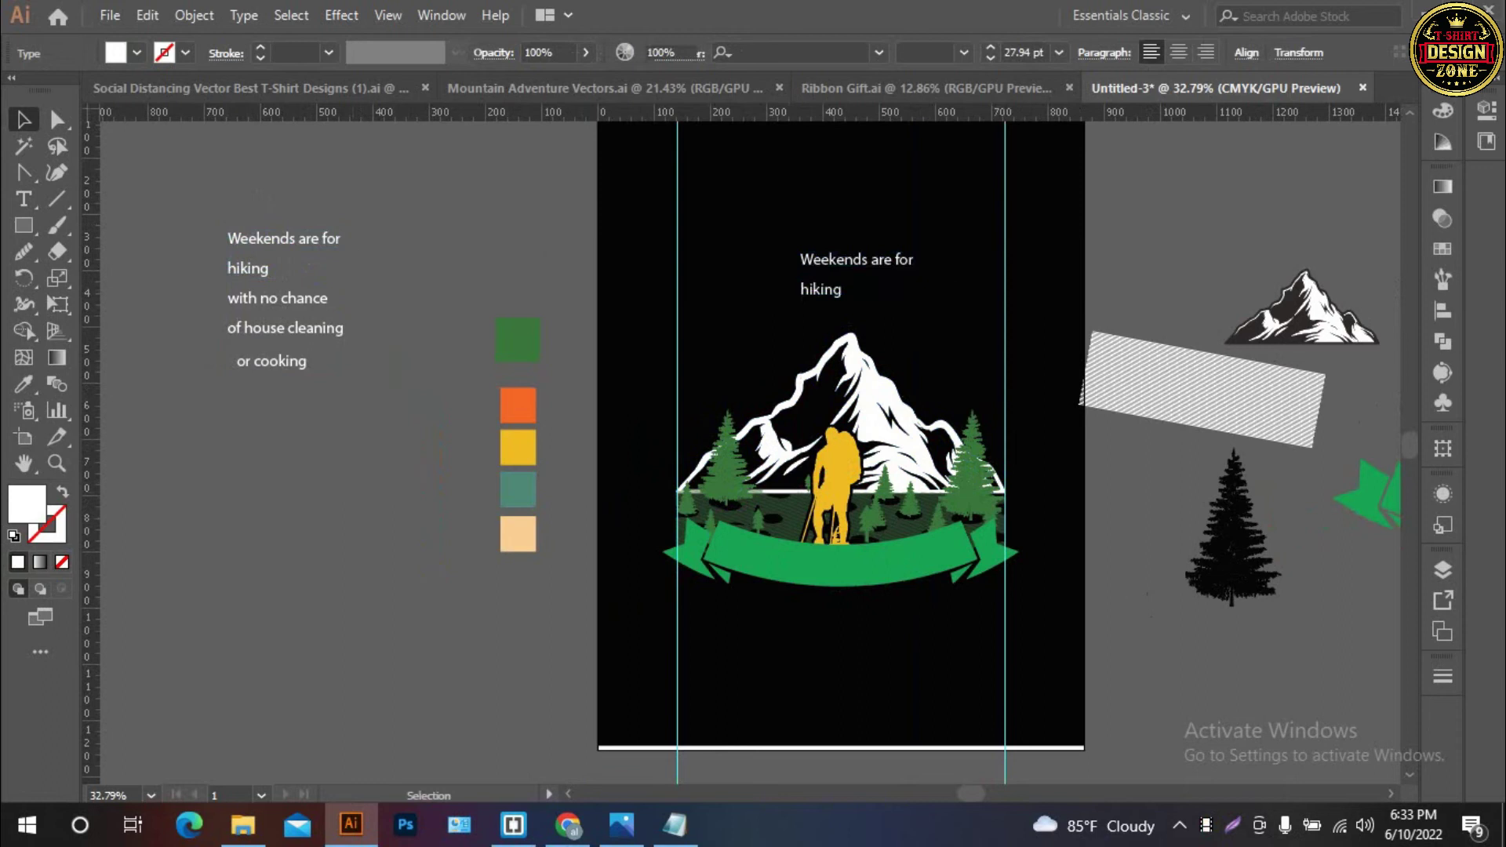
mouse_move(230, 334)
left_mouse_down()
mouse_move(571, 605)
mouse_move(783, 665)
left_mouse_up()
key("ctrl+shift+a")
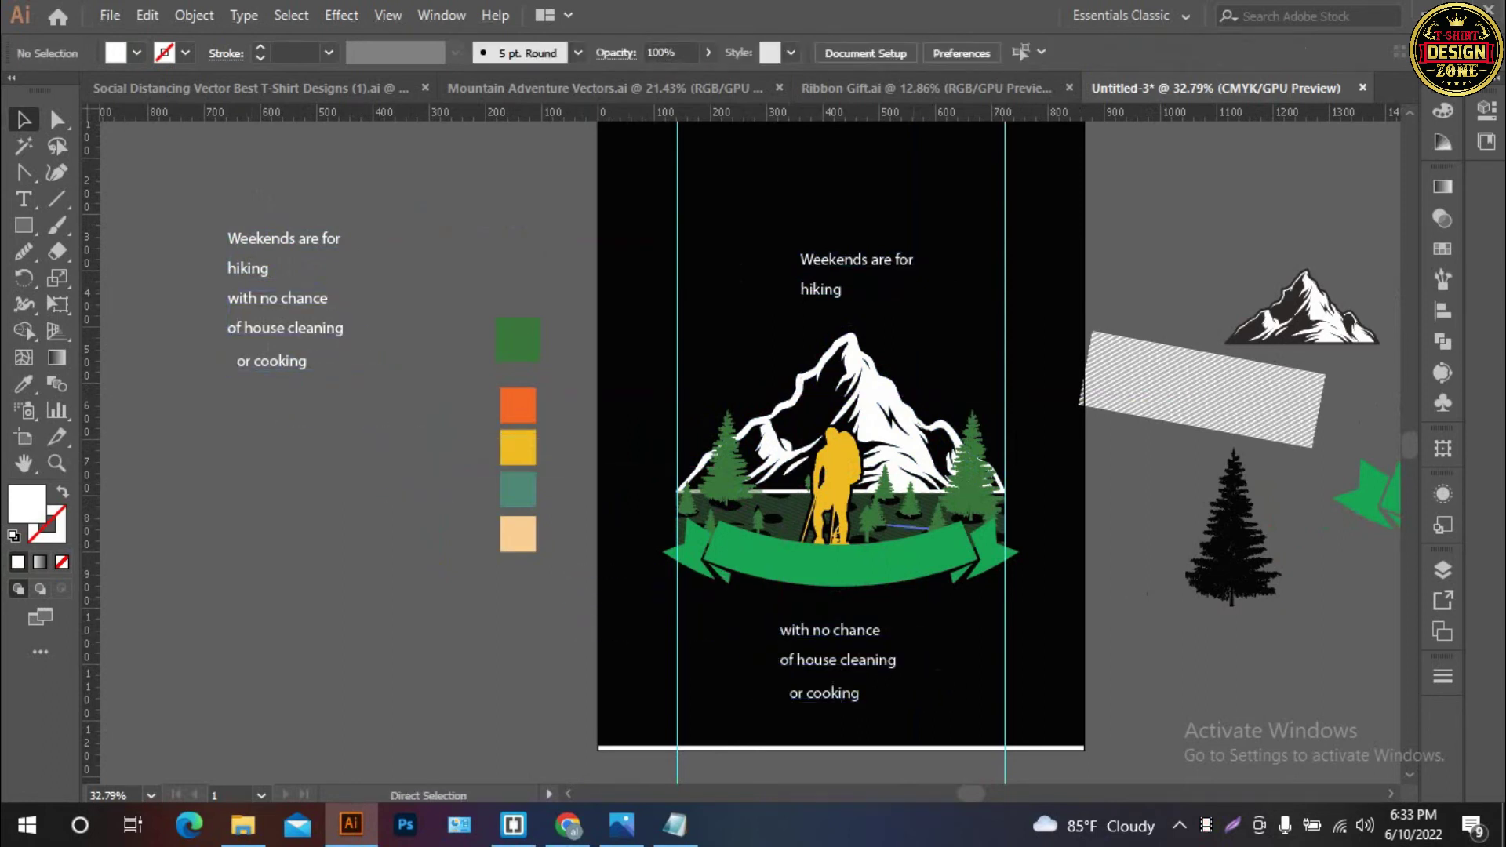
Move the original five-line slogan block lower on the pasteboard, out of the way
key("ctrl+equal")
left_click(235, 445)
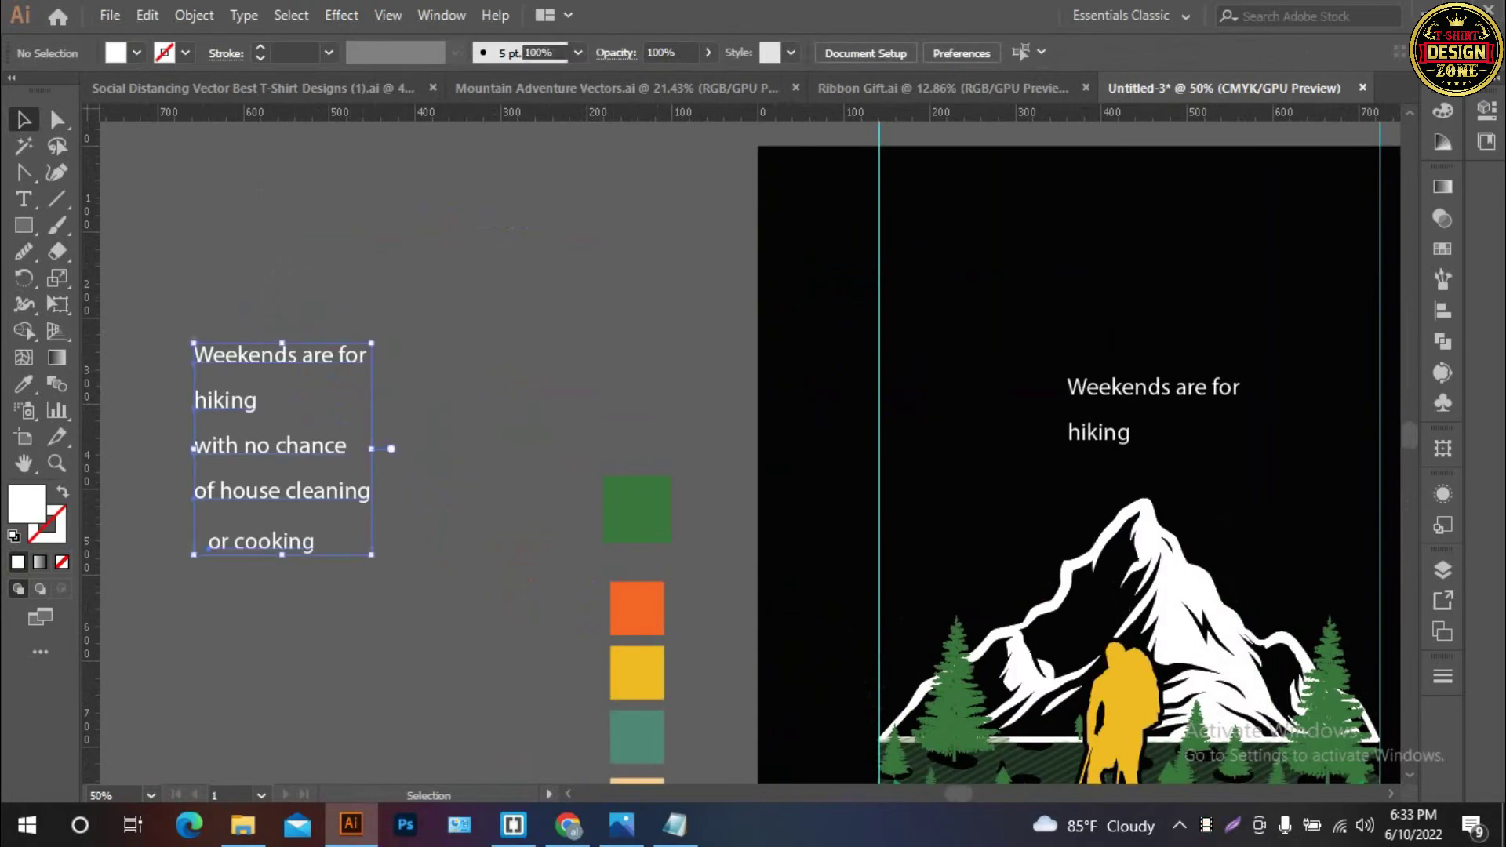
left_click_drag(235, 445, 348, 618)
key("ctrl+shift+a")
left_click_drag(705, 392, 900, 396)
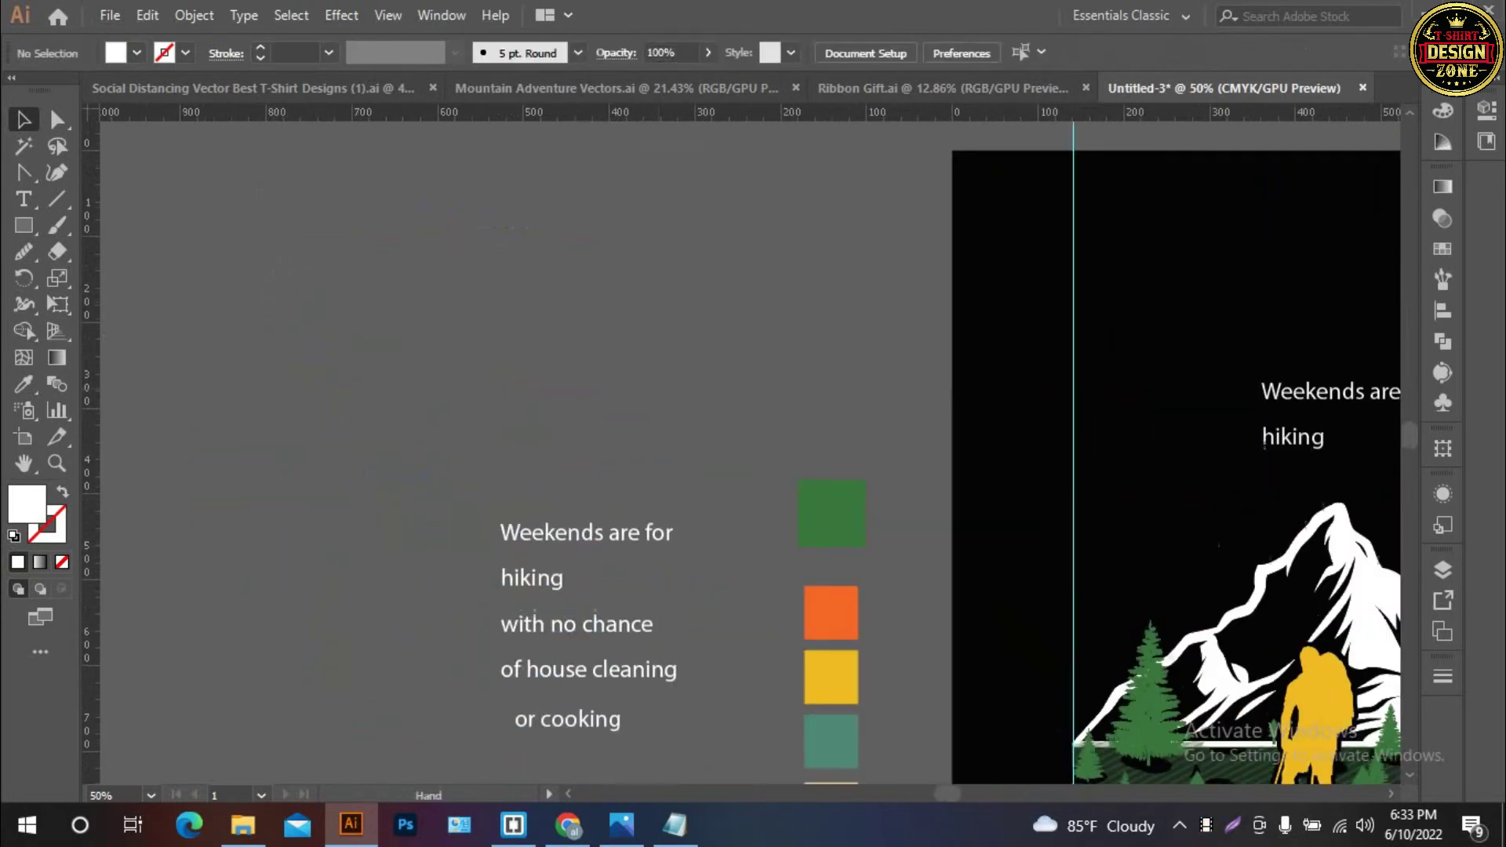
left_click(666, 533)
Duplicate the 'Weekends are for' line and set the top copy in the Heavitas font
mouse_move(666, 533)
left_mouse_down()
mouse_move(633, 243)
mouse_move(641, 322)
mouse_move(620, 300)
left_mouse_up()
left_click(553, 243)
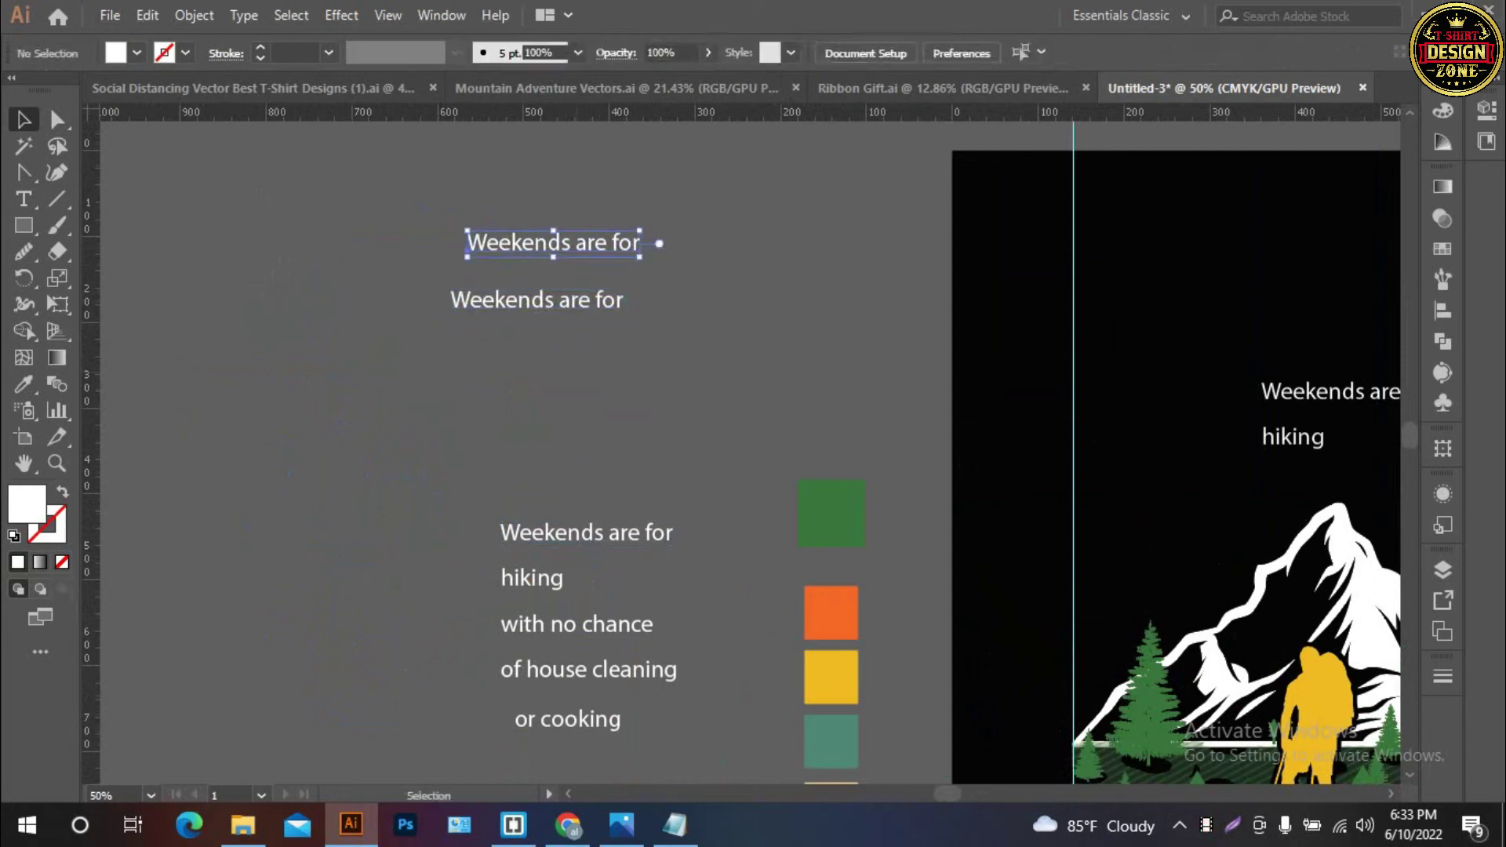
left_click(768, 52)
type("h")
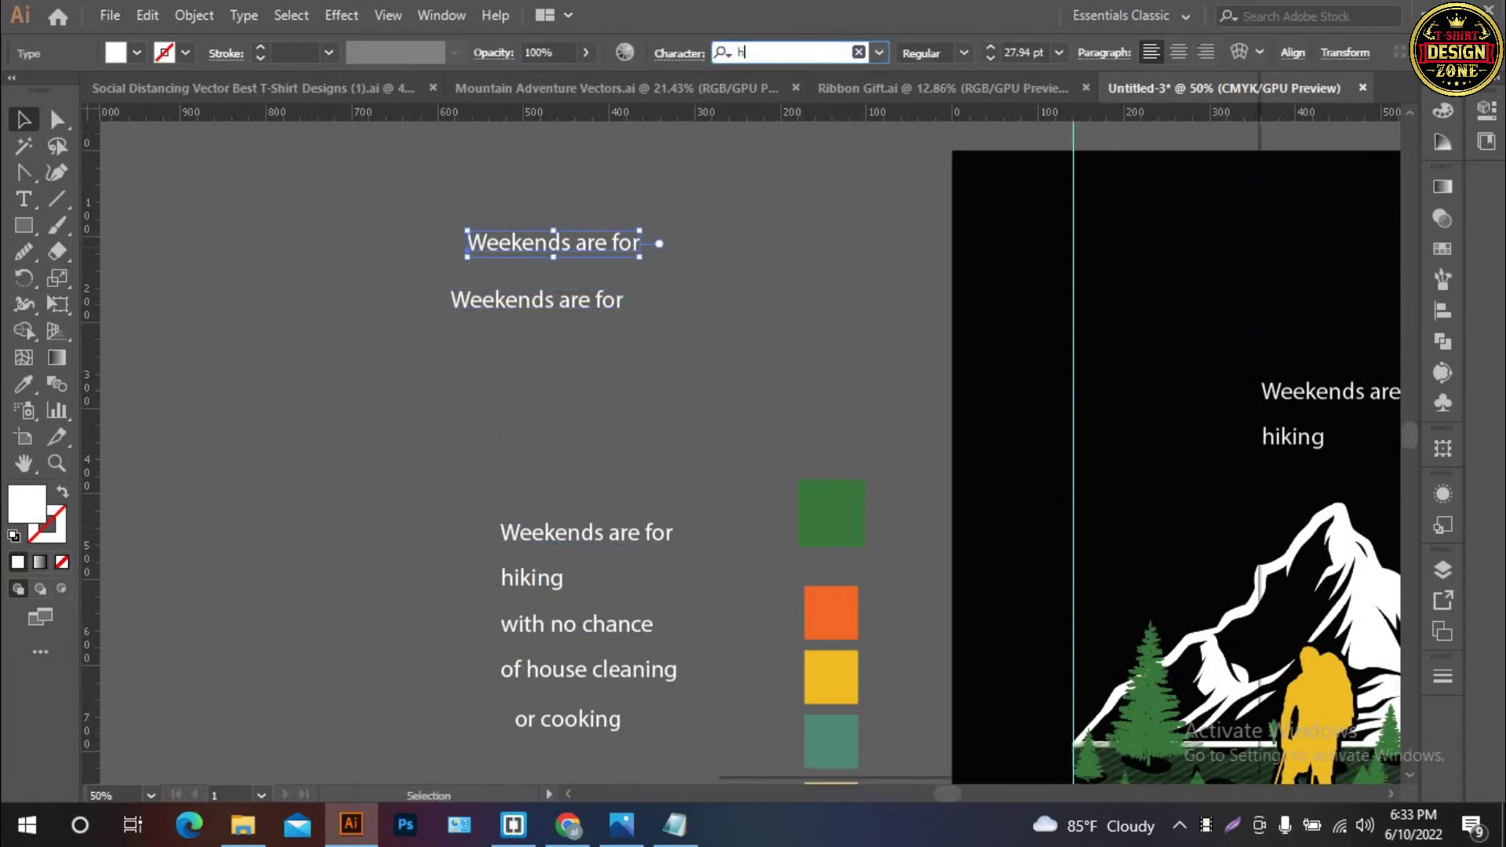
type("ea")
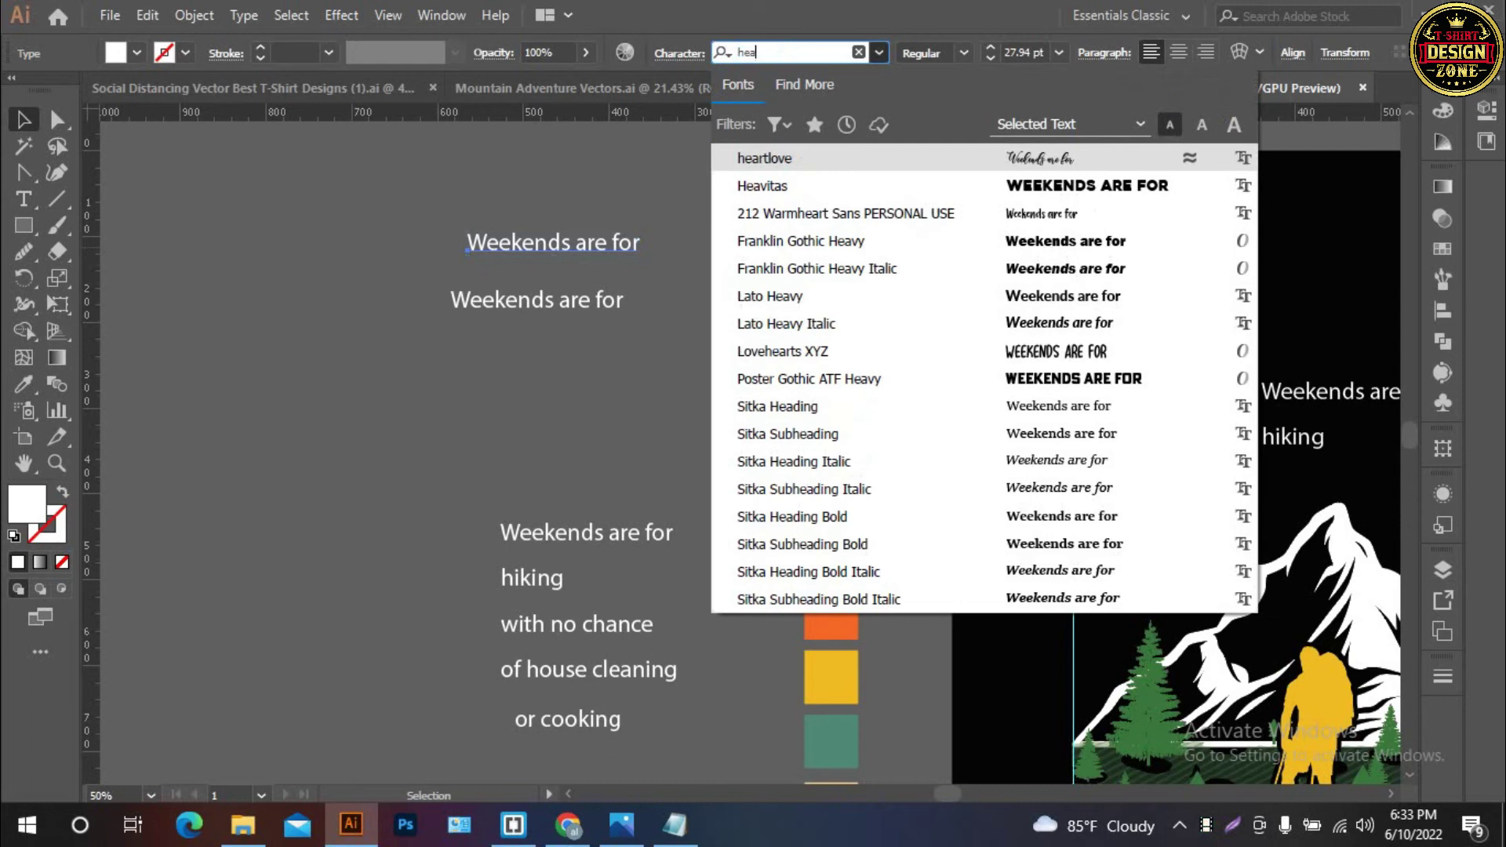
key("Down")
key("Return")
key("ctrl+shift+a")
Set the second line in the condensed Explorer font and enlarge it to about double size
left_click_drag(549, 301, 579, 308)
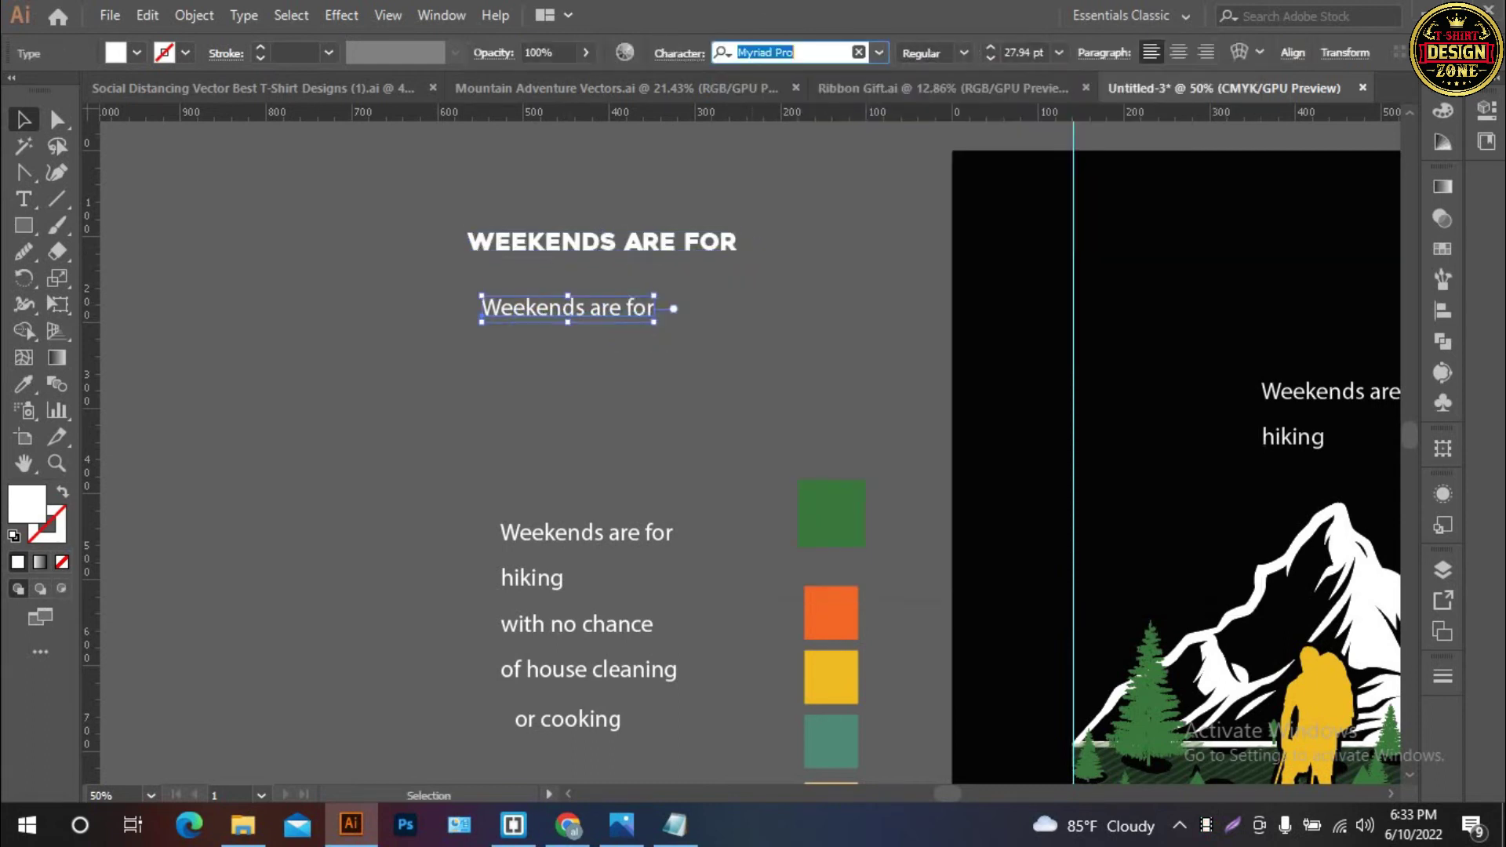
type("ex")
key("Return")
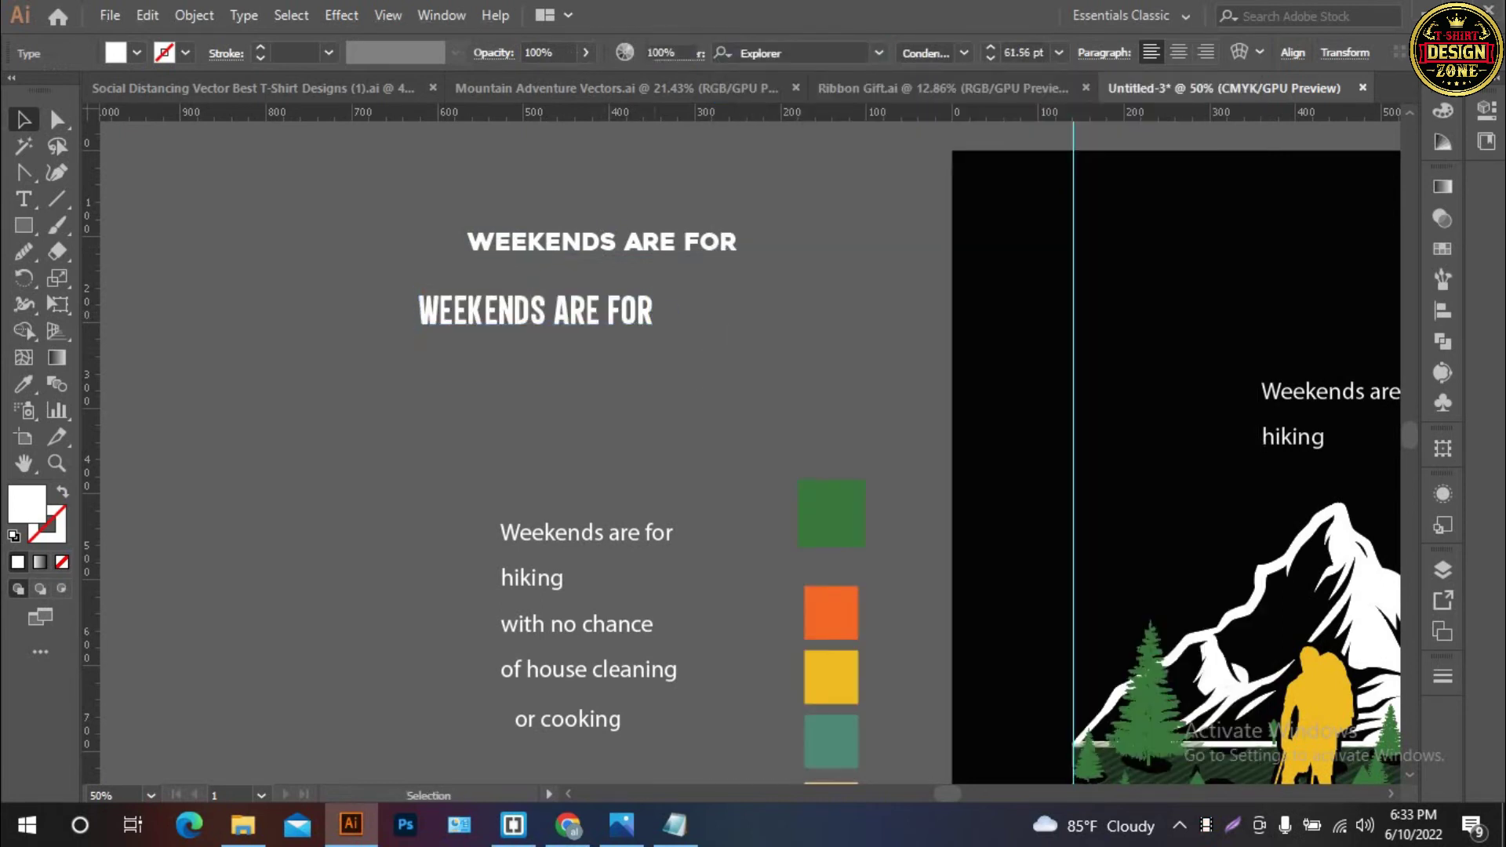
mouse_move(589, 321)
left_mouse_down()
mouse_move(688, 334)
mouse_move(723, 393)
left_mouse_up()
left_click(602, 242, "shift")
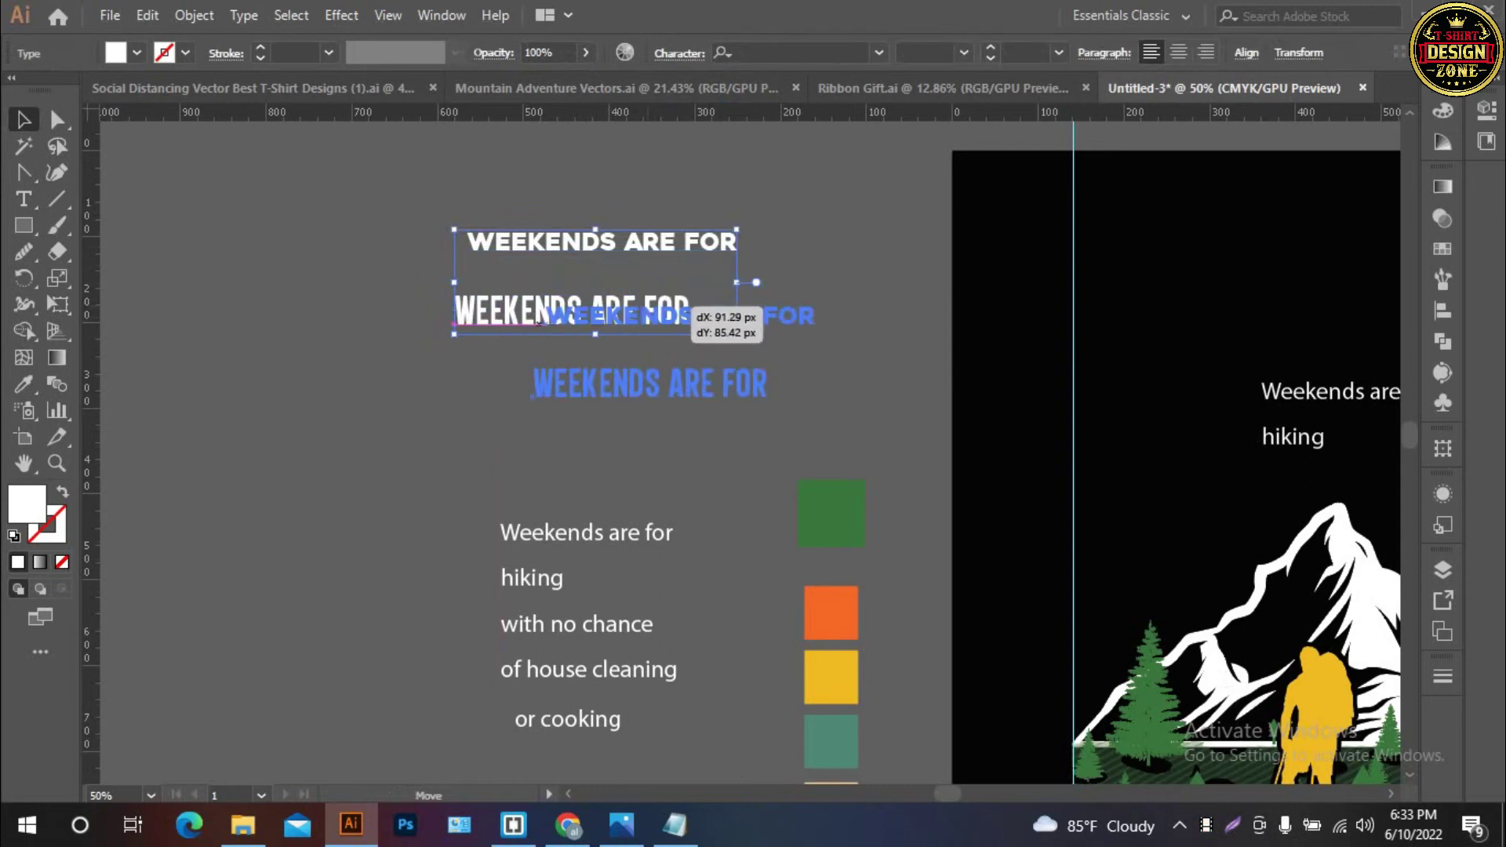
key("ctrl+shift+a")
Replace the two lines' wording with 'HEAVITAS' and 'EXPLORER'
left_click(697, 325)
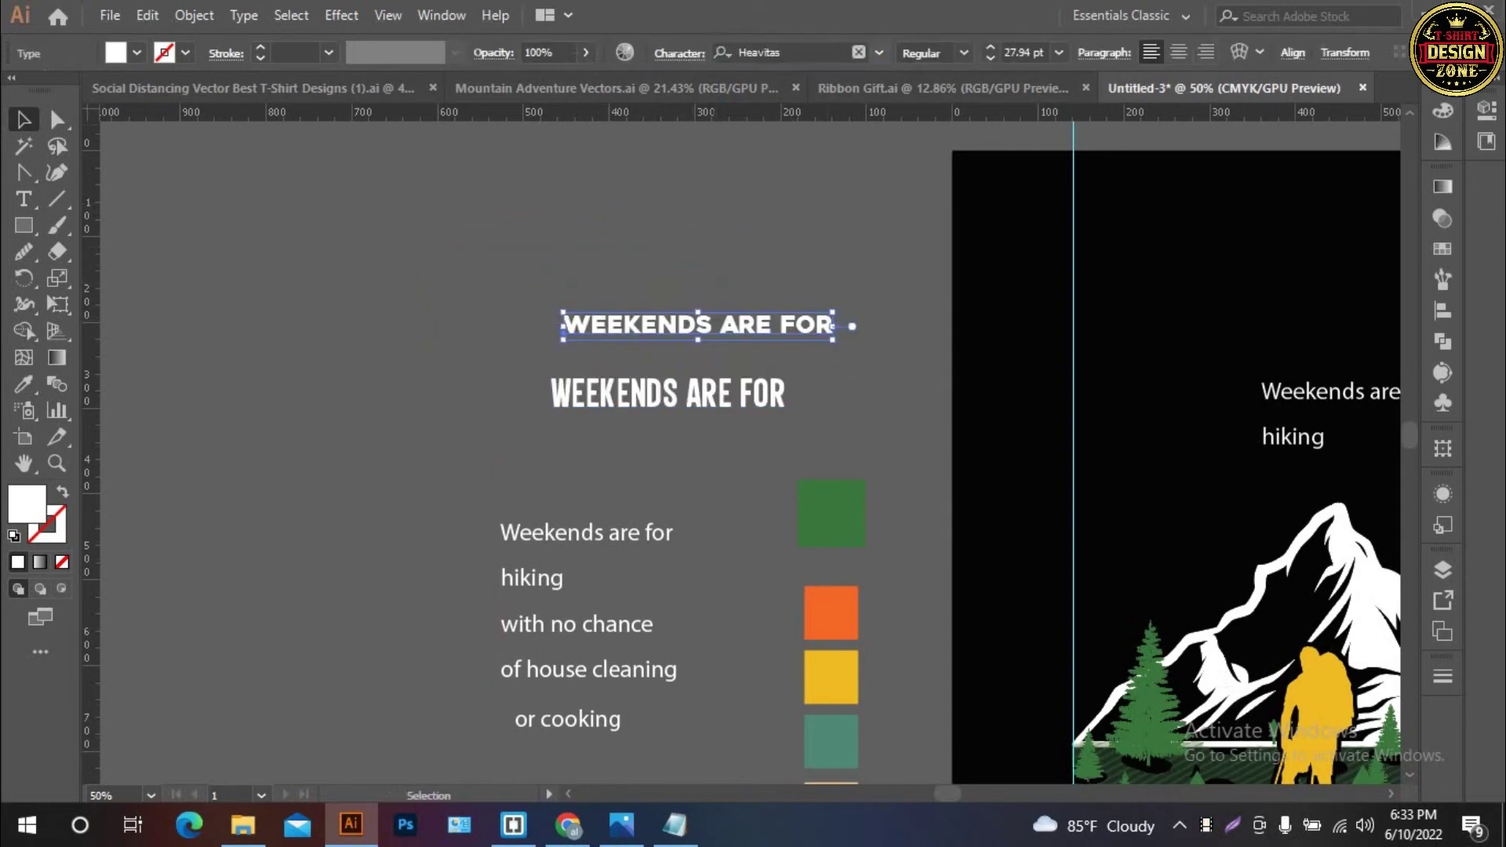
double_click(697, 325)
key("ctrl+v")
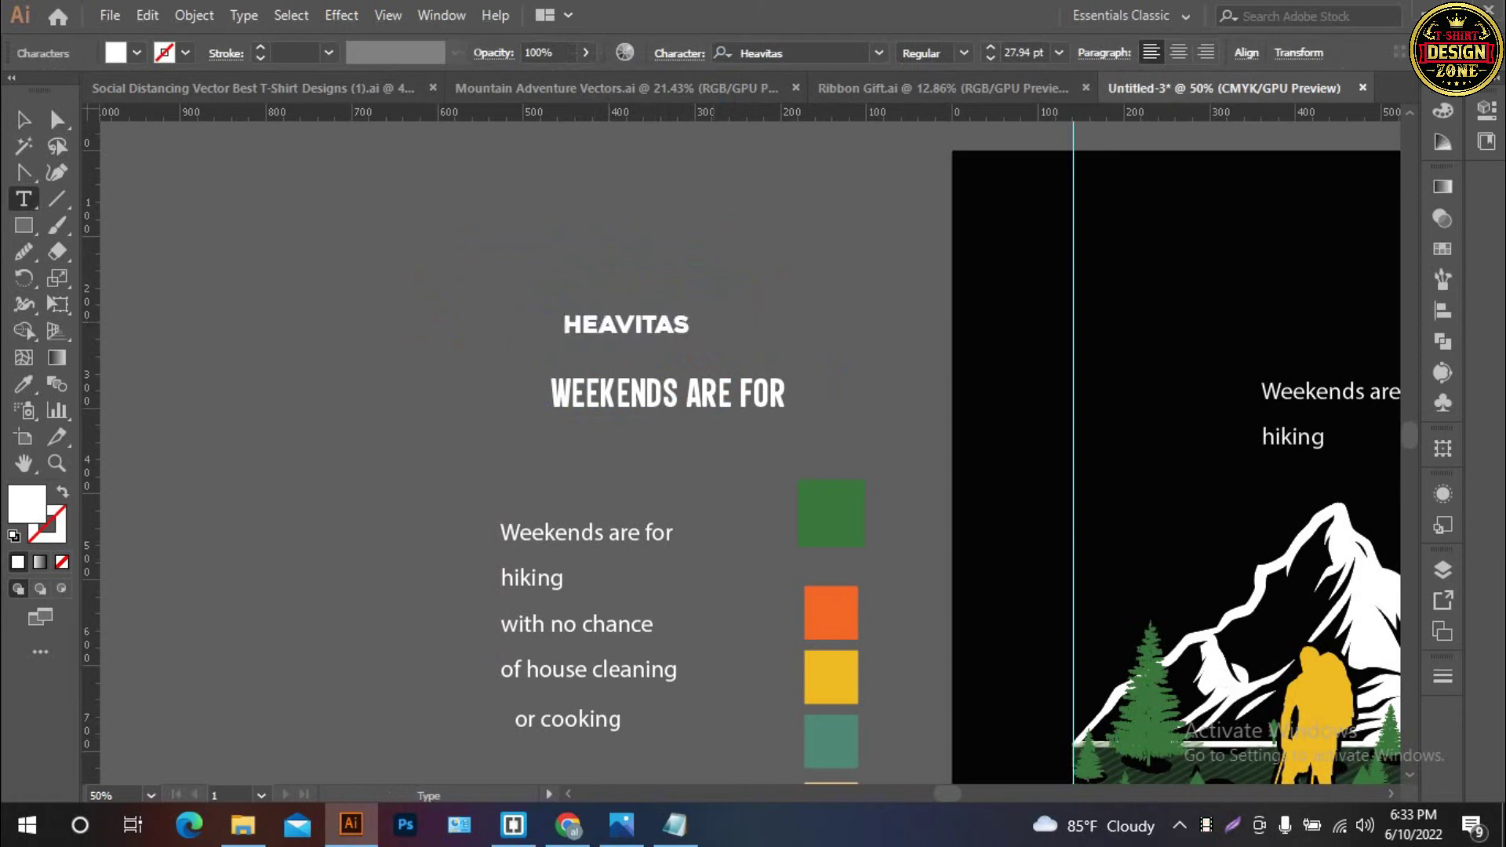
key("Escape")
left_click(667, 392)
left_click(784, 52)
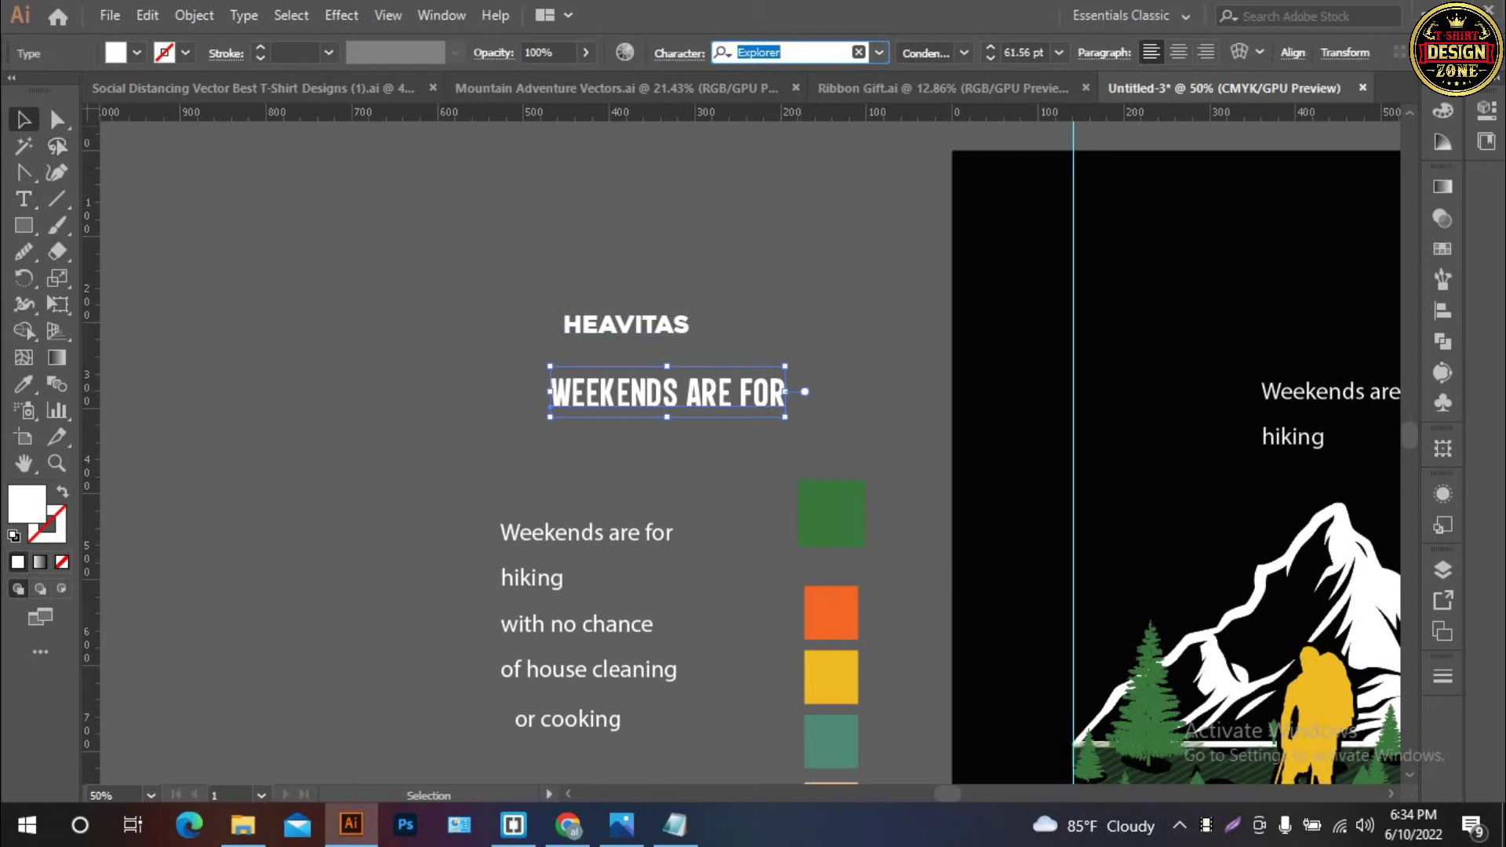
double_click(666, 392)
key("ctrl+v")
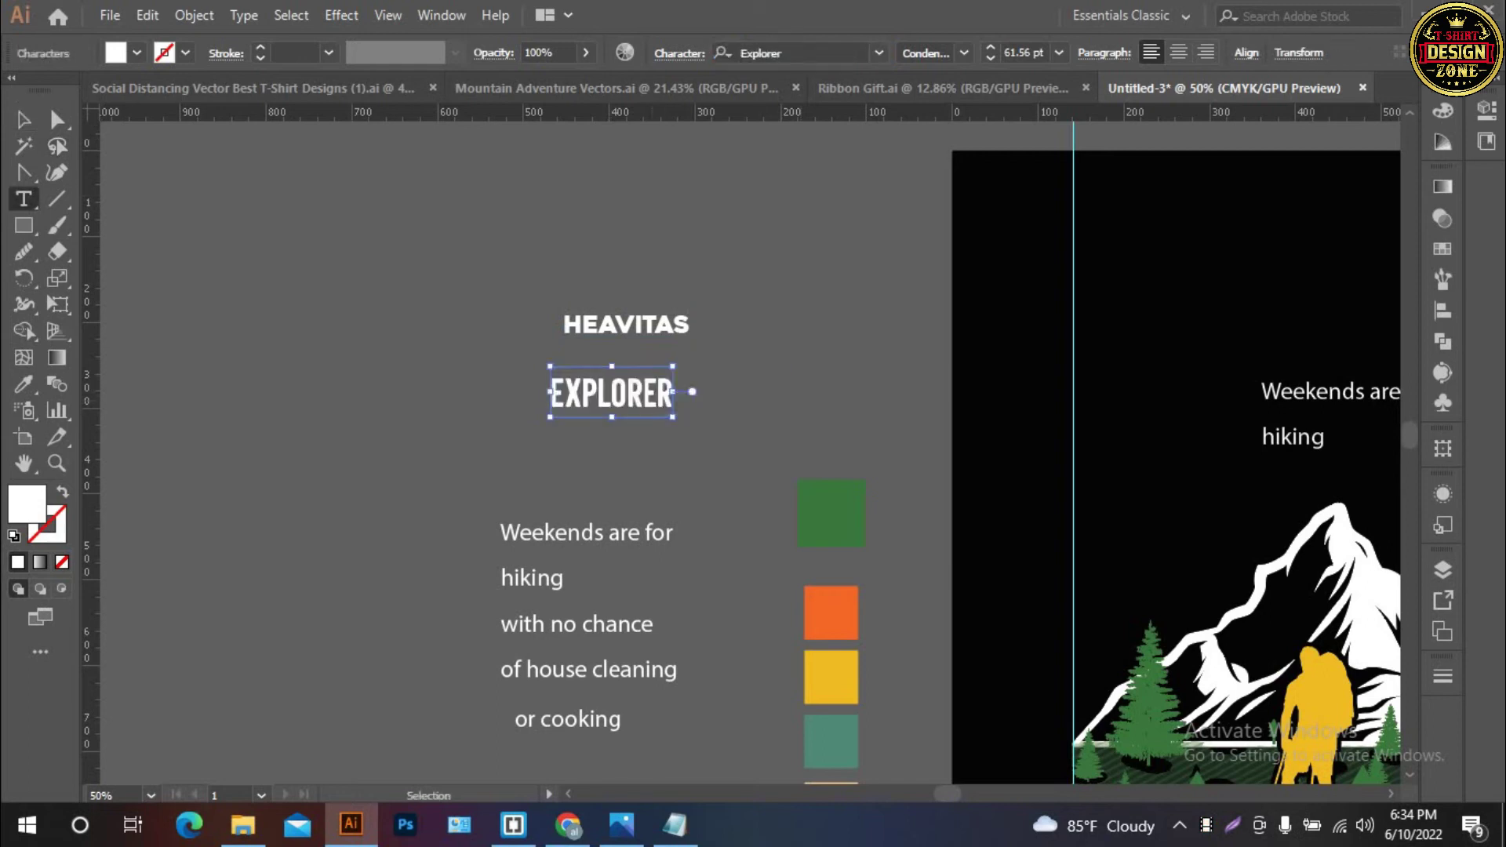
key("Escape")
Stack HEAVITAS just above EXPLORER and enlarge both samples together
left_click(753, 259)
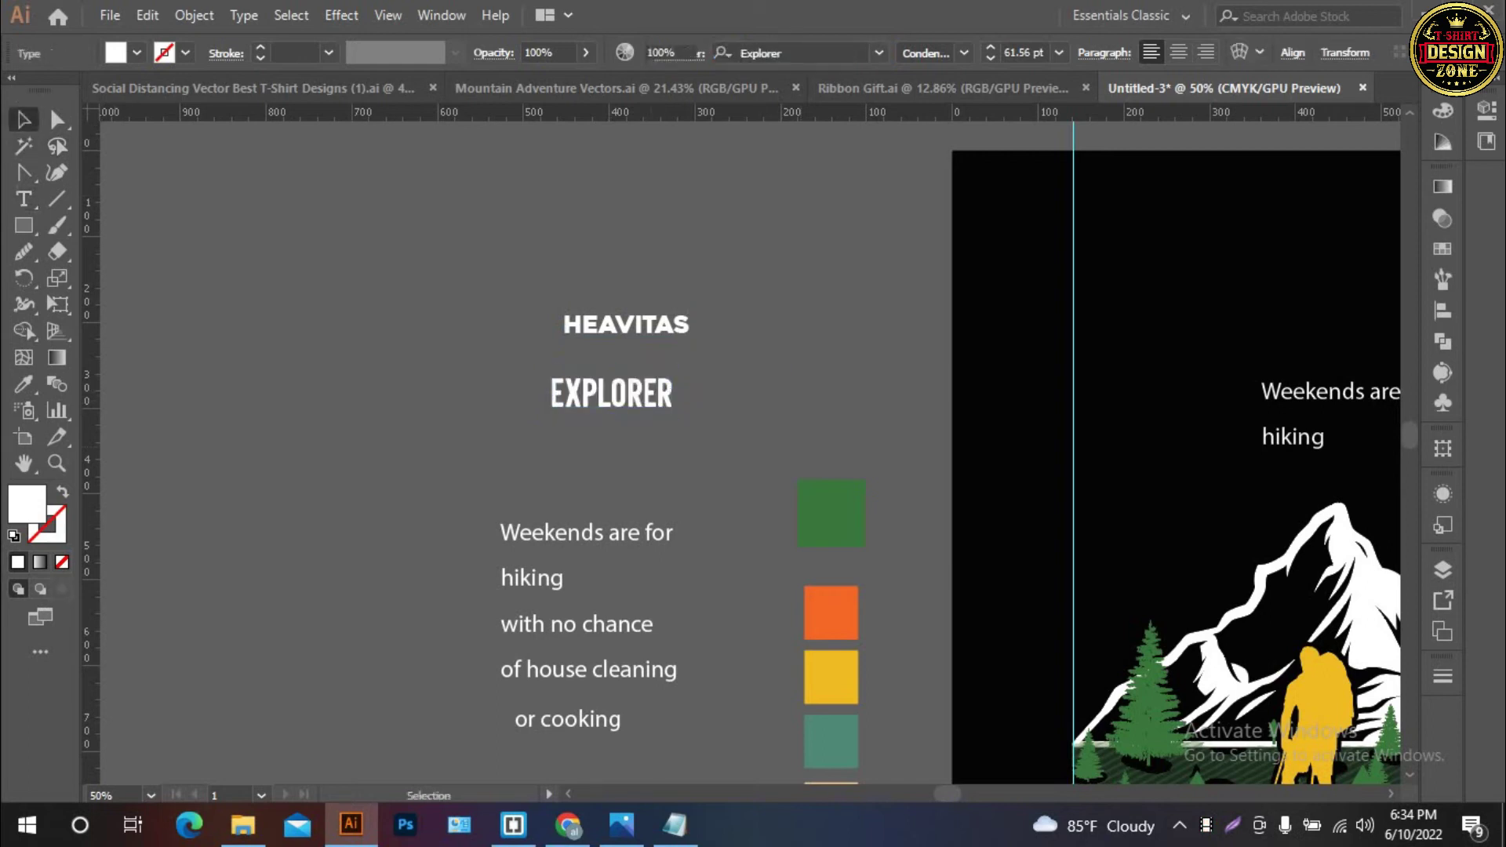
left_click_drag(675, 322, 661, 348)
left_click(753, 259)
left_click_drag(502, 305, 706, 439)
left_click_drag(683, 376, 771, 378)
left_click_drag(635, 394, 673, 403)
left_click(902, 235)
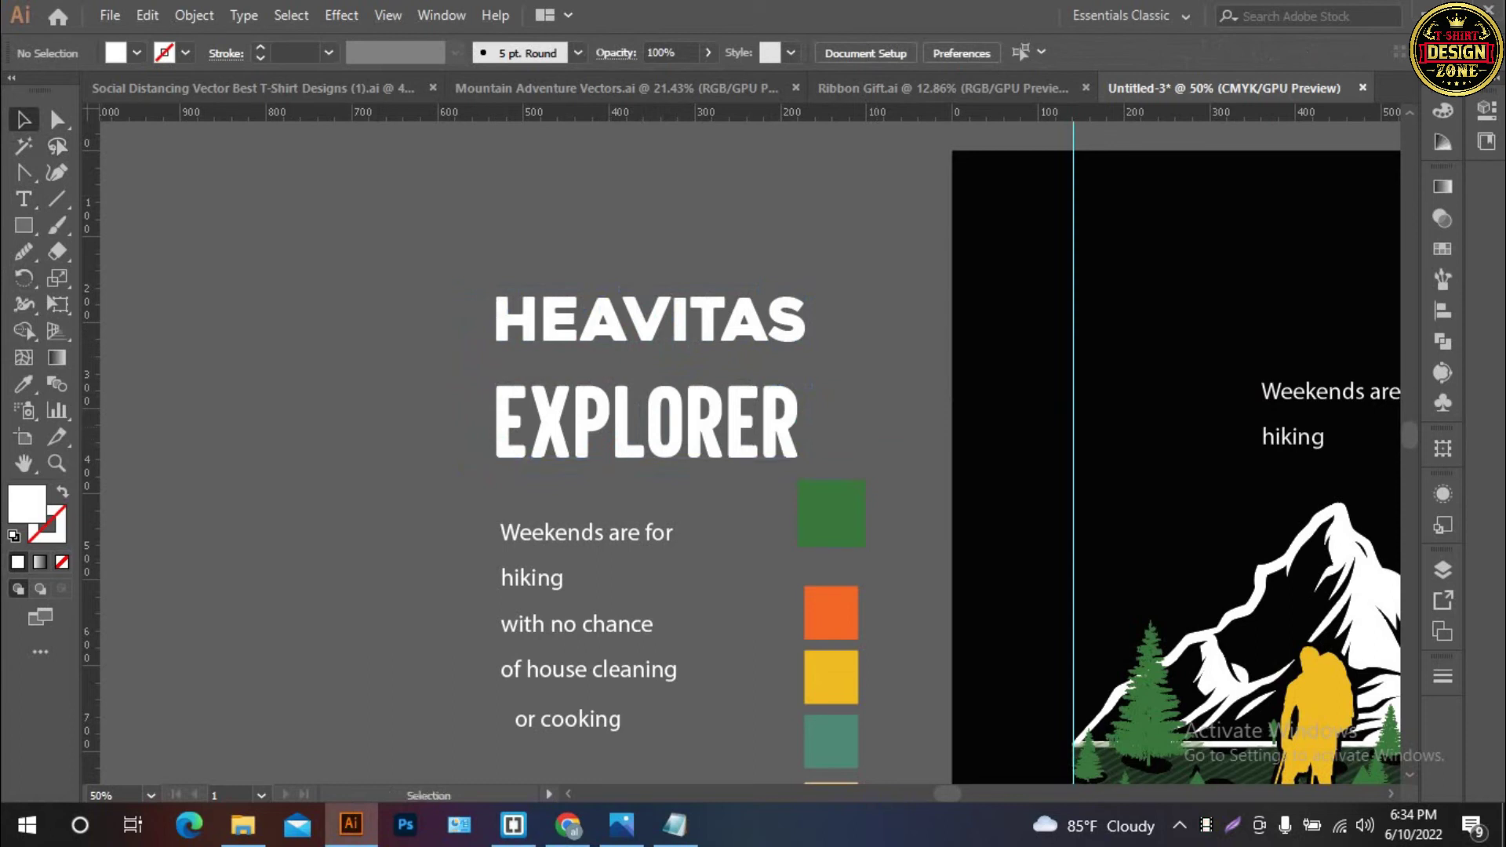
Change the 'Weekends are for hiking' headline to UPPERCASE
left_click_drag(1019, 470, 510, 331)
left_click(838, 251)
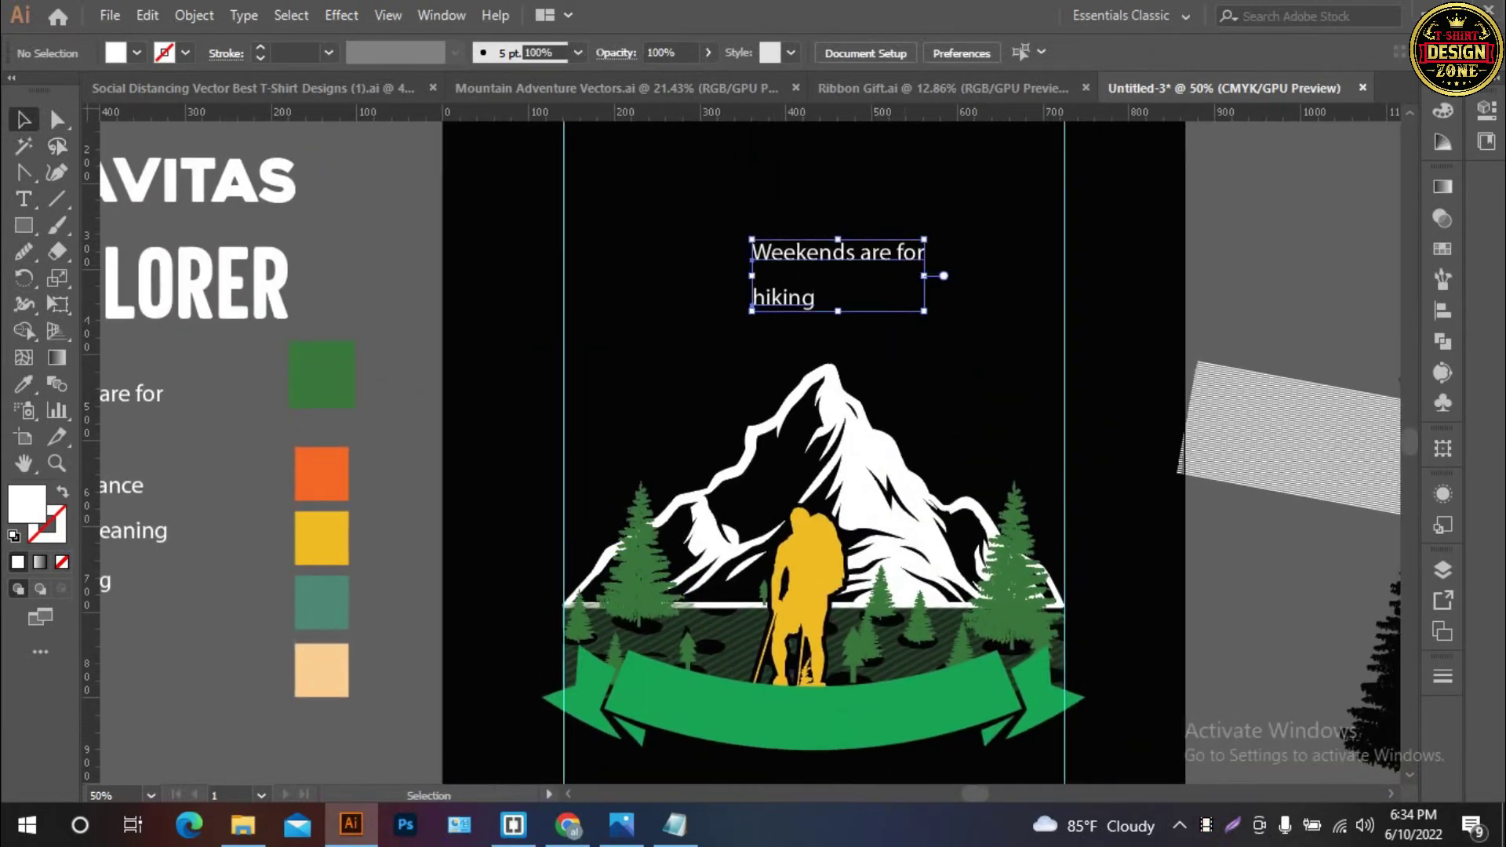
left_click(244, 15)
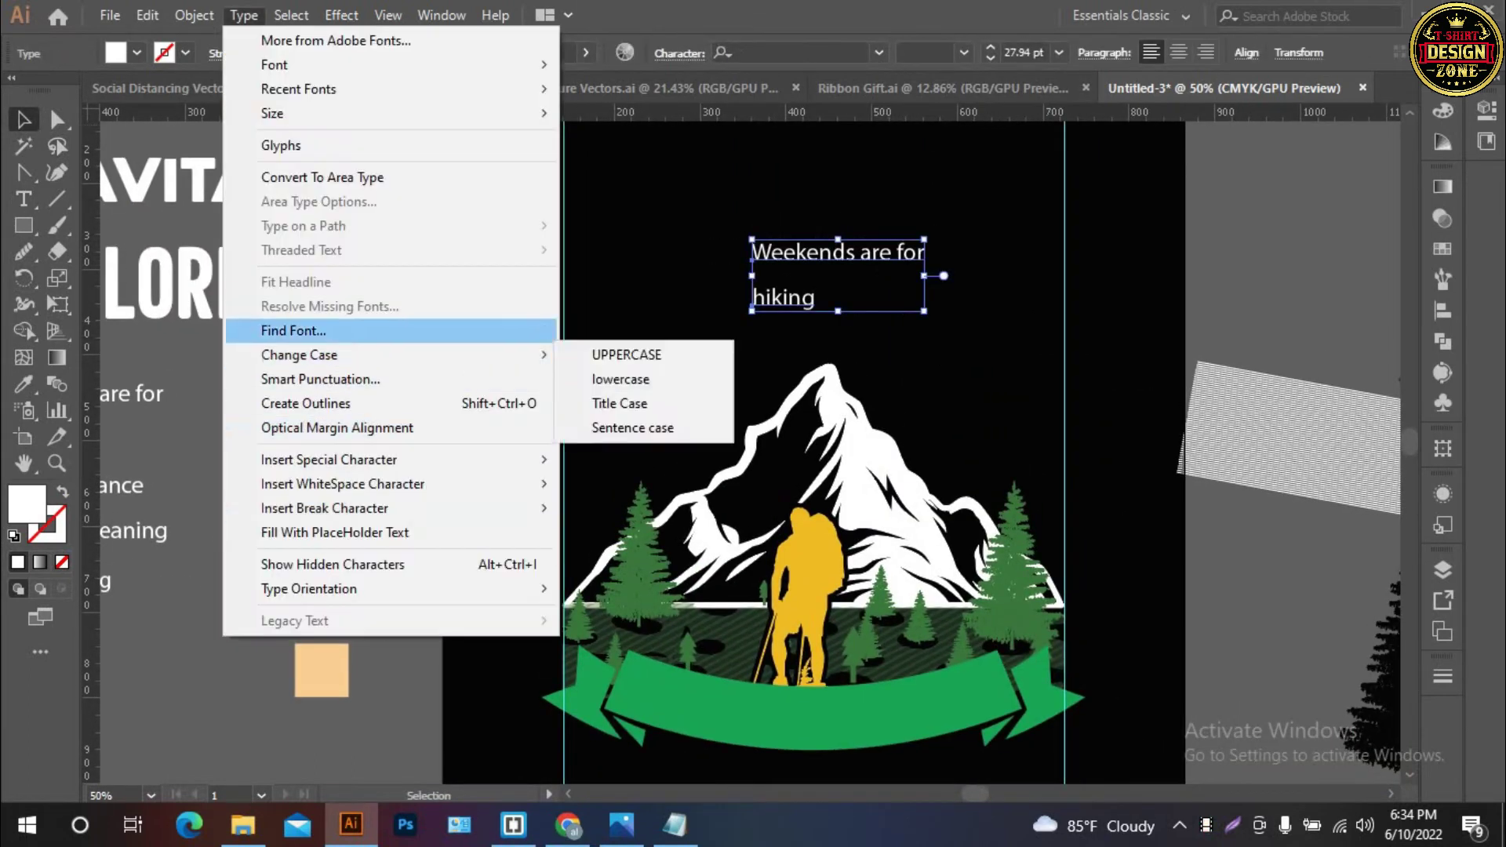
left_click(627, 351)
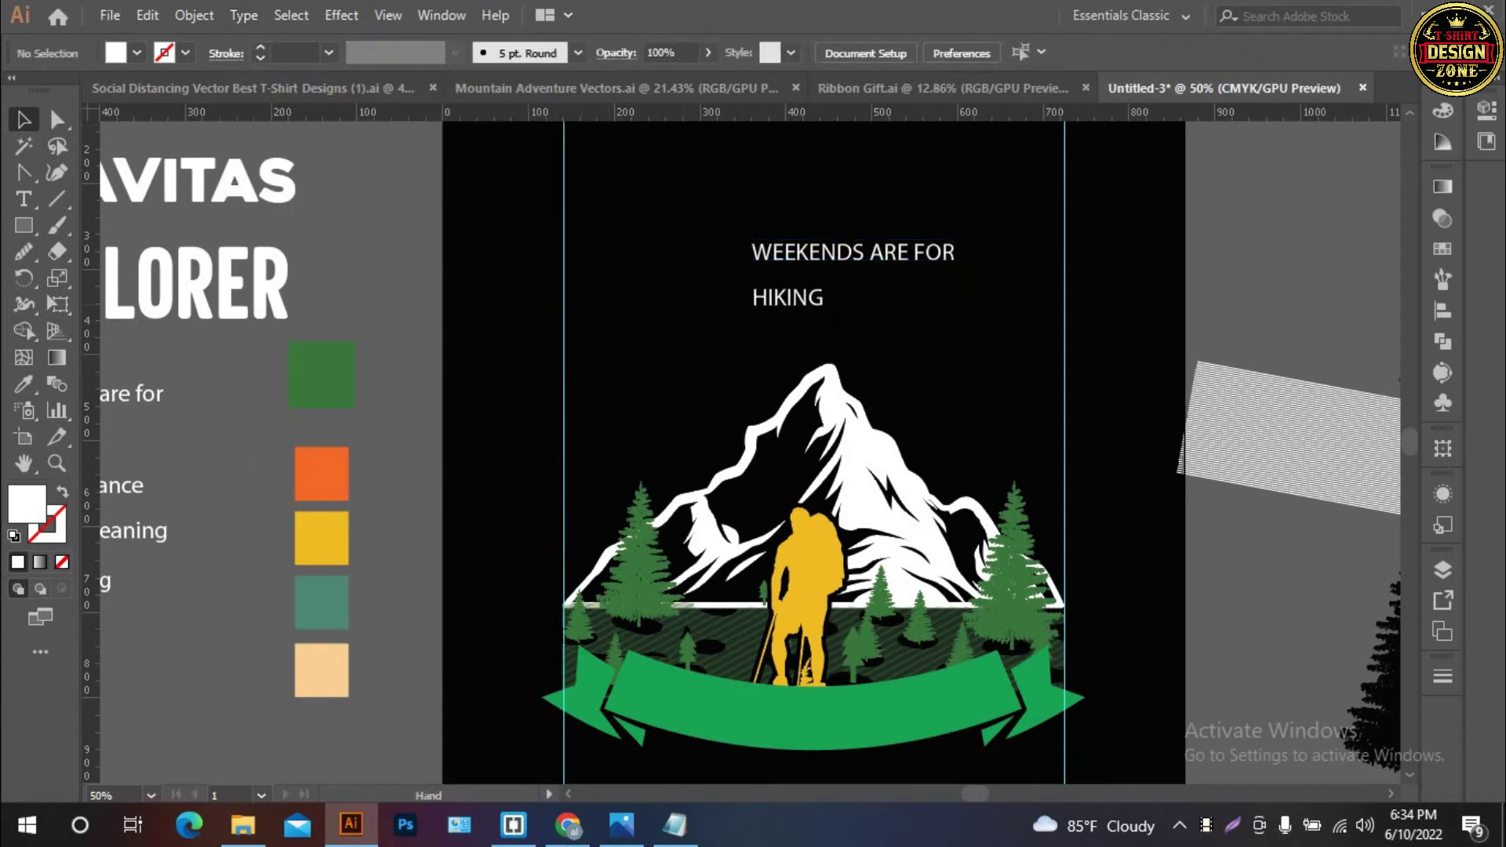
Apply the EXPLORER sample's font style to WEEKENDS ARE FOR with the Eyedropper
left_click_drag(773, 253, 930, 228)
key("i")
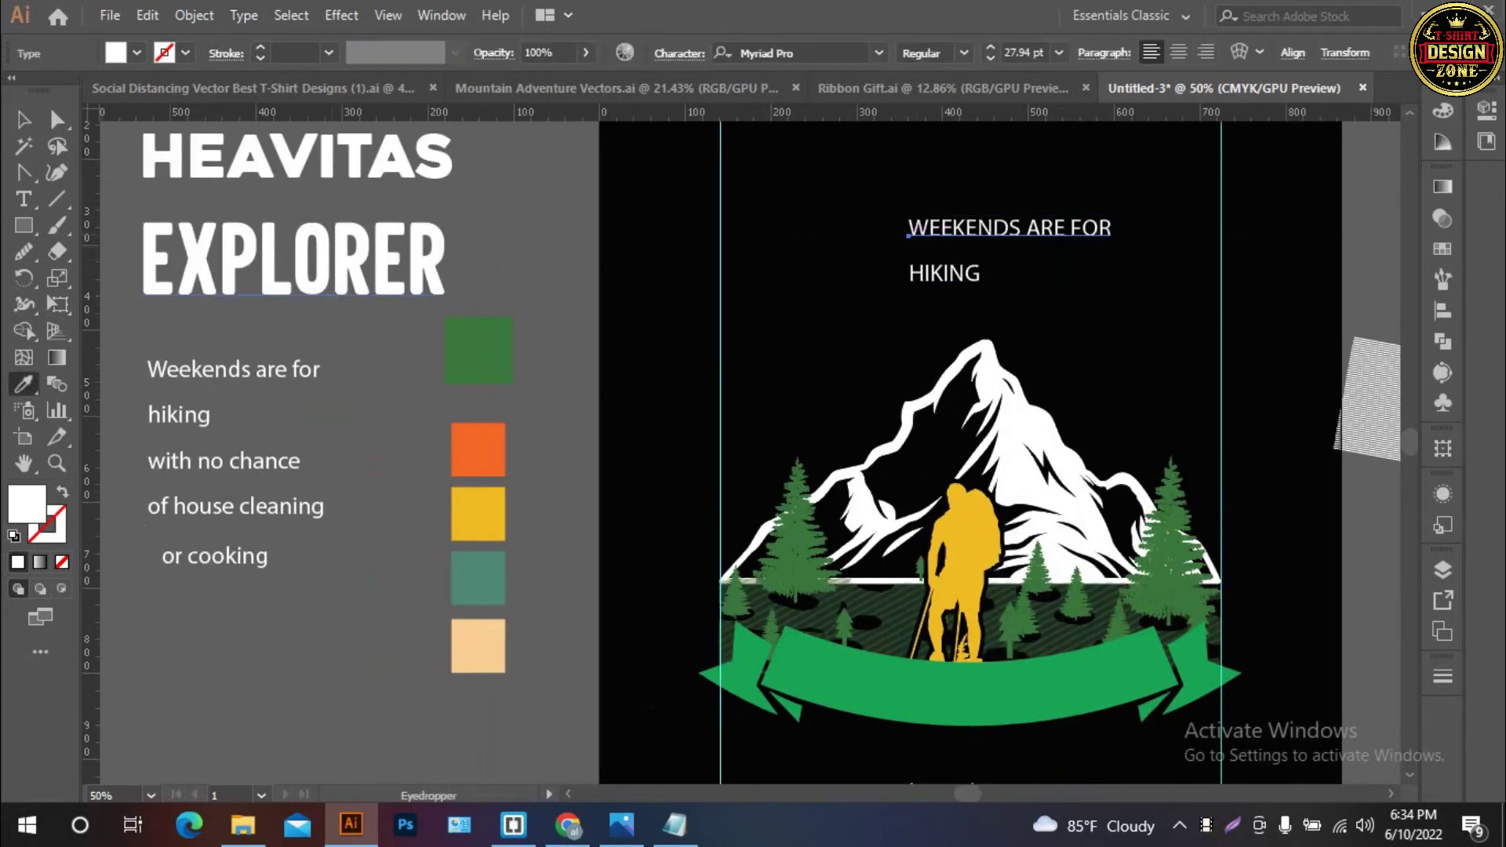
left_click(283, 258)
key("v")
key("ctrl+shift+a")
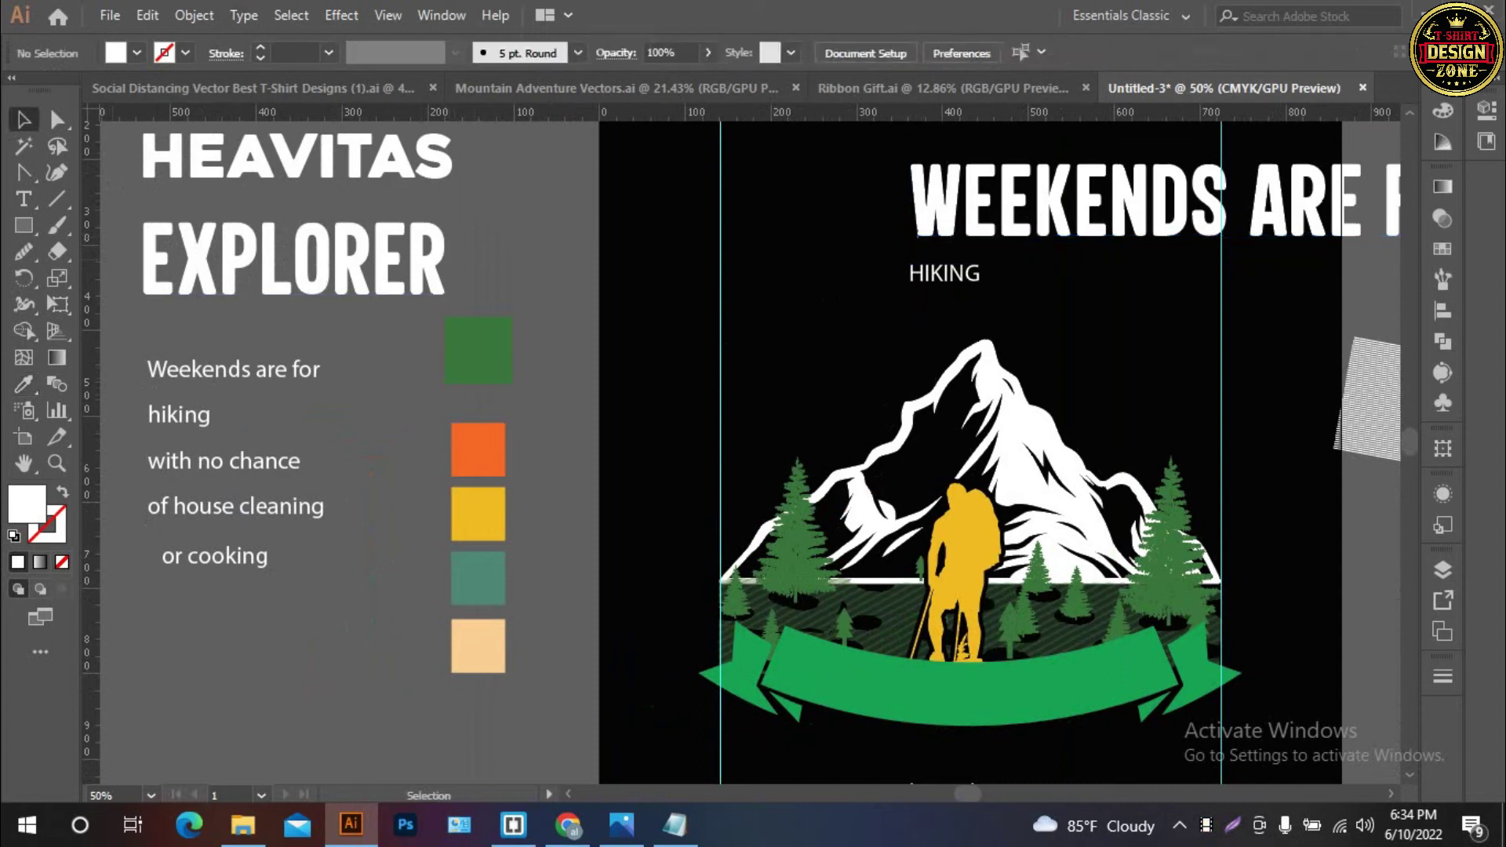
Apply the HEAVITAS sample's font style to the HIKING line with the Eyedropper
left_click(941, 273)
key("i")
left_click(298, 157)
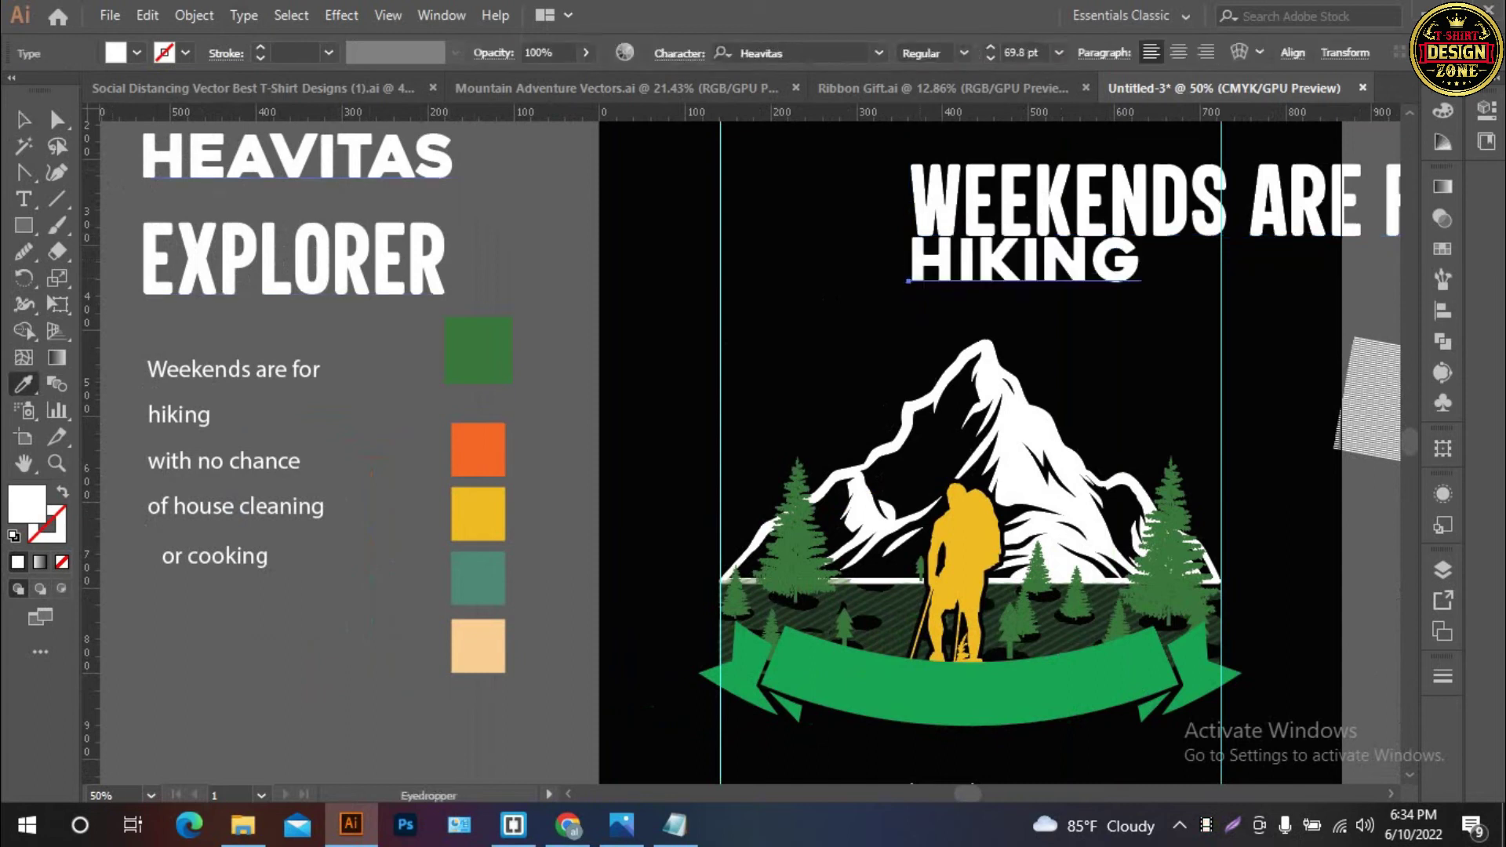
key("v")
key("ctrl+shift+a")
scroll(902, 447, "down", 5)
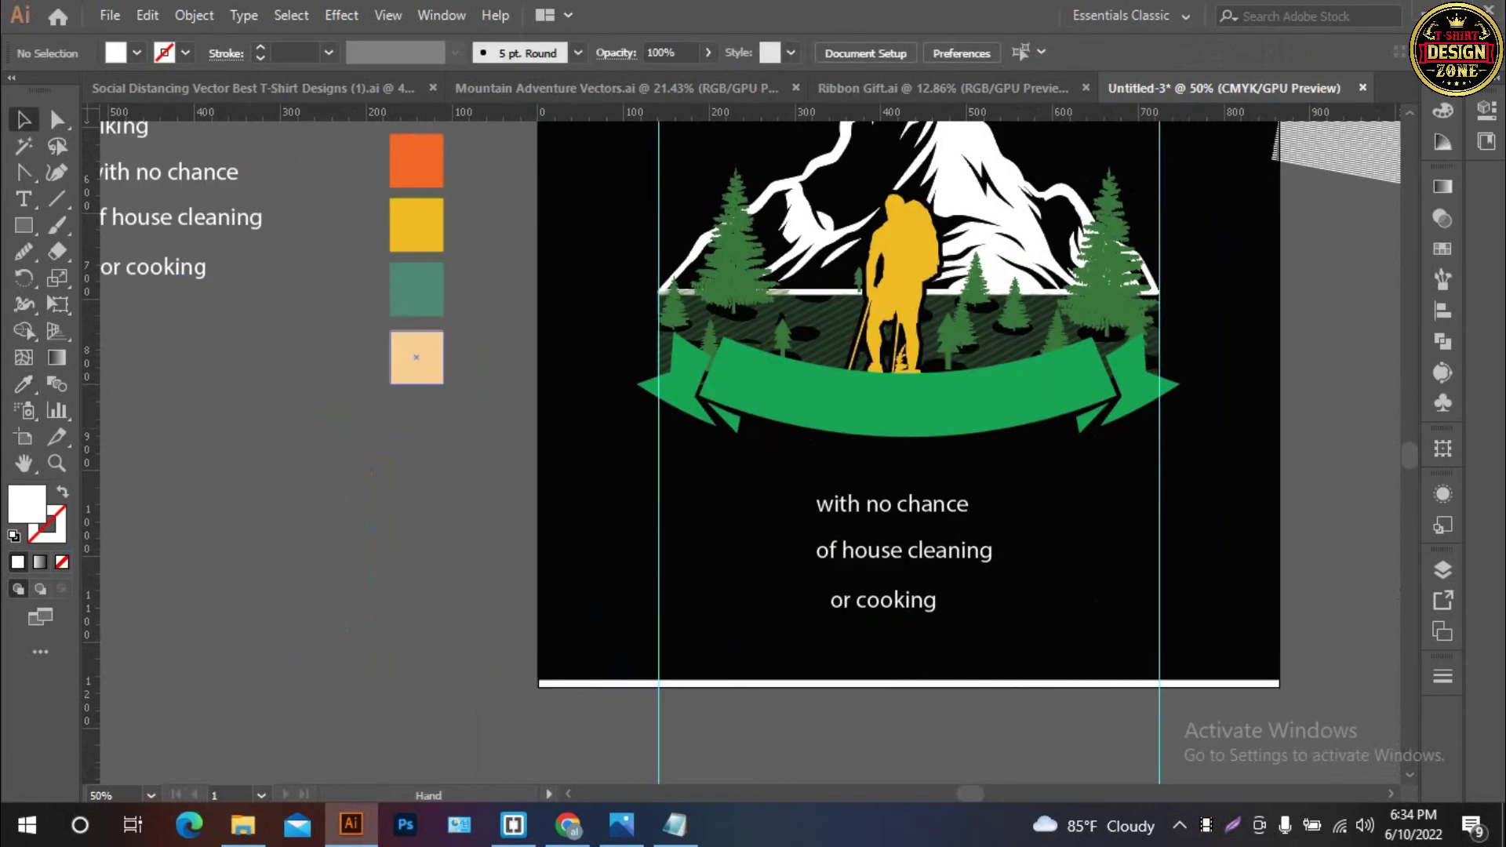
Change the lower tagline to UPPERCASE
left_click(902, 549)
left_click(244, 14)
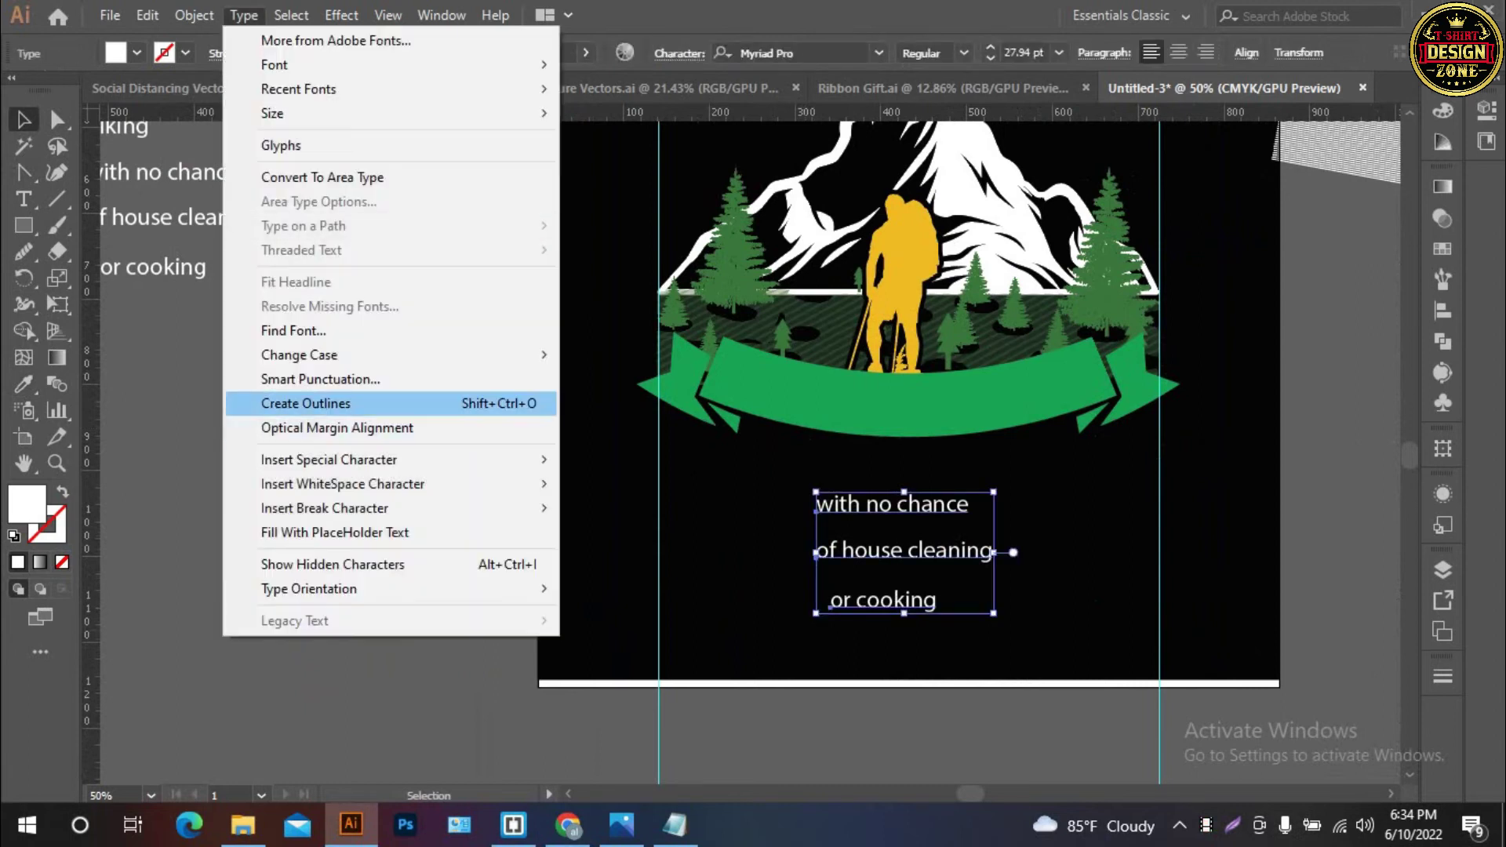
left_click(612, 354)
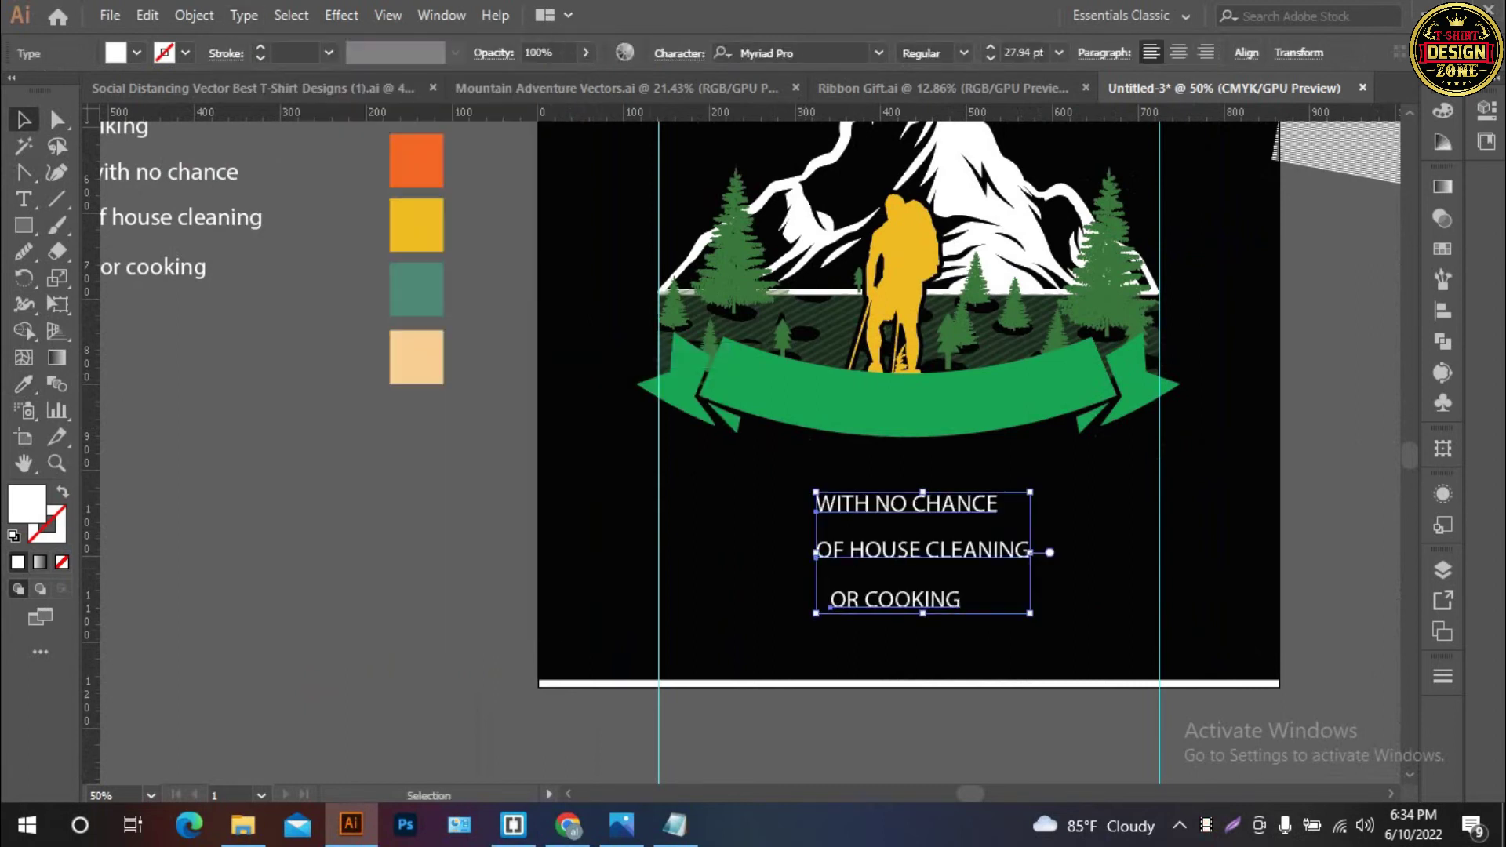
key("ctrl+shift+a")
Apply the EXPLORER bold style to the tagline with the Eyedropper
left_click(902, 549)
scroll(902, 549, "up", 5)
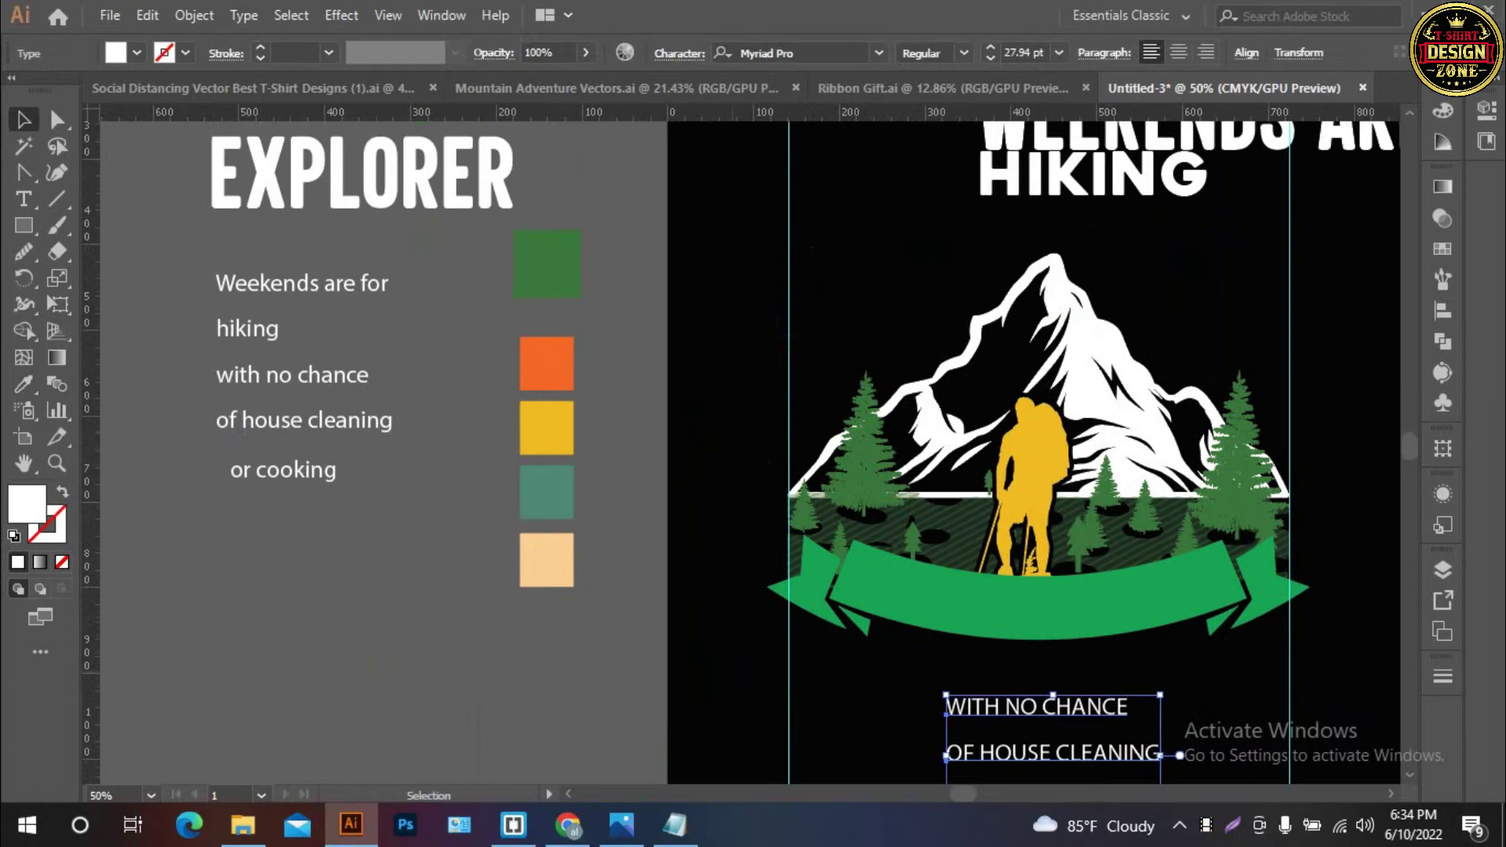
key("i")
left_click(313, 173)
key("v")
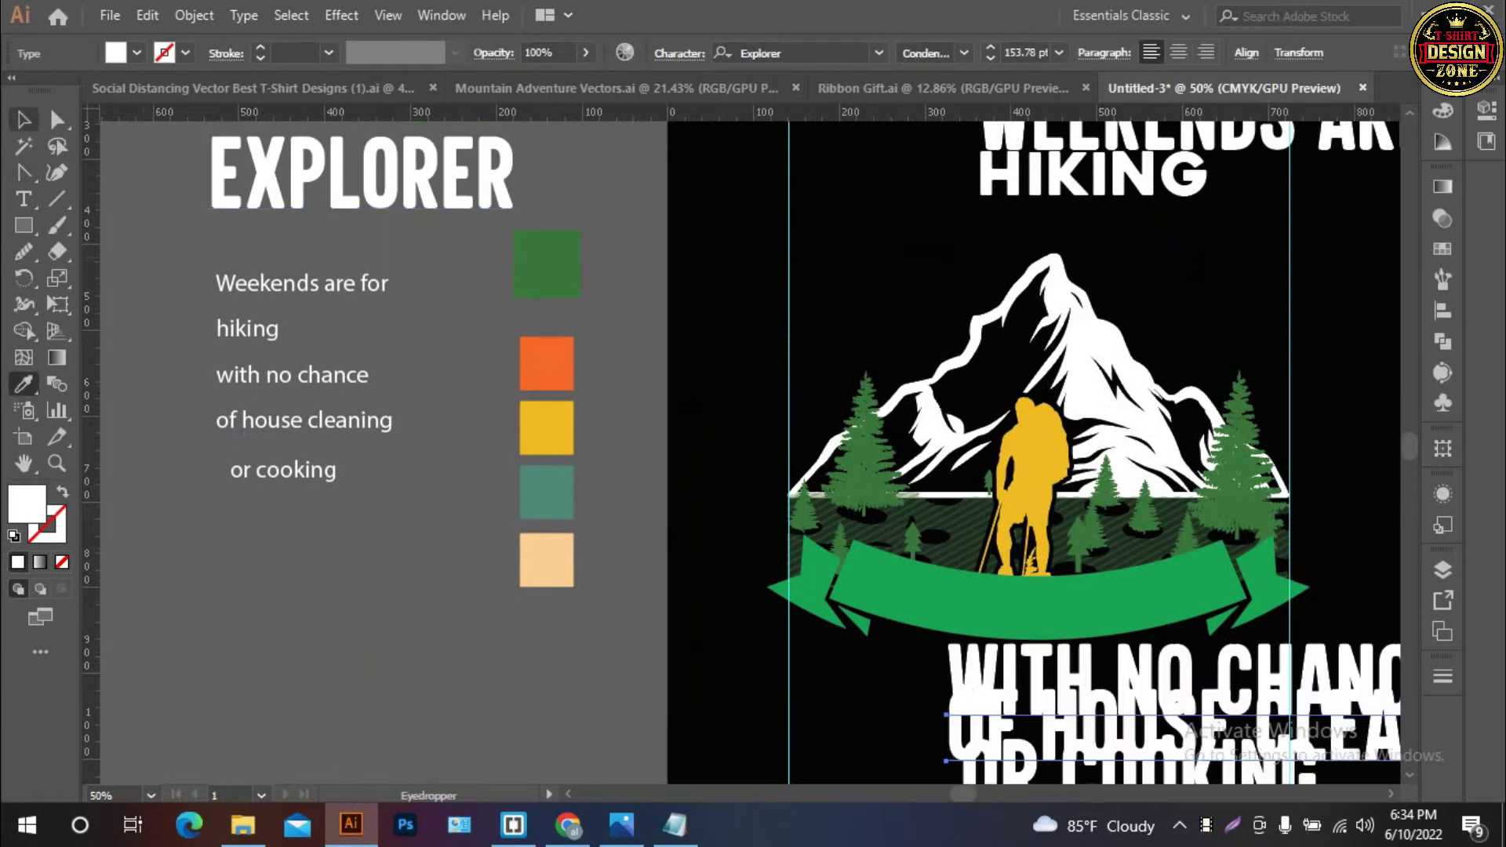
key("ctrl+shift+a")
Rearrange the tagline so OF HOUSE CLEANING sits below WITH NO CHANCE
scroll(902, 471, "down", 5)
left_click_drag(921, 483, 863, 659)
left_click_drag(1020, 424, 948, 513)
mouse_move(975, 403)
left_mouse_down()
mouse_move(873, 429)
mouse_move(840, 537)
left_mouse_up()
Place WEEKENDS ARE FOR above HIKING, group them, and centre the group on the artboard
scroll(1111, 313, "up", 3)
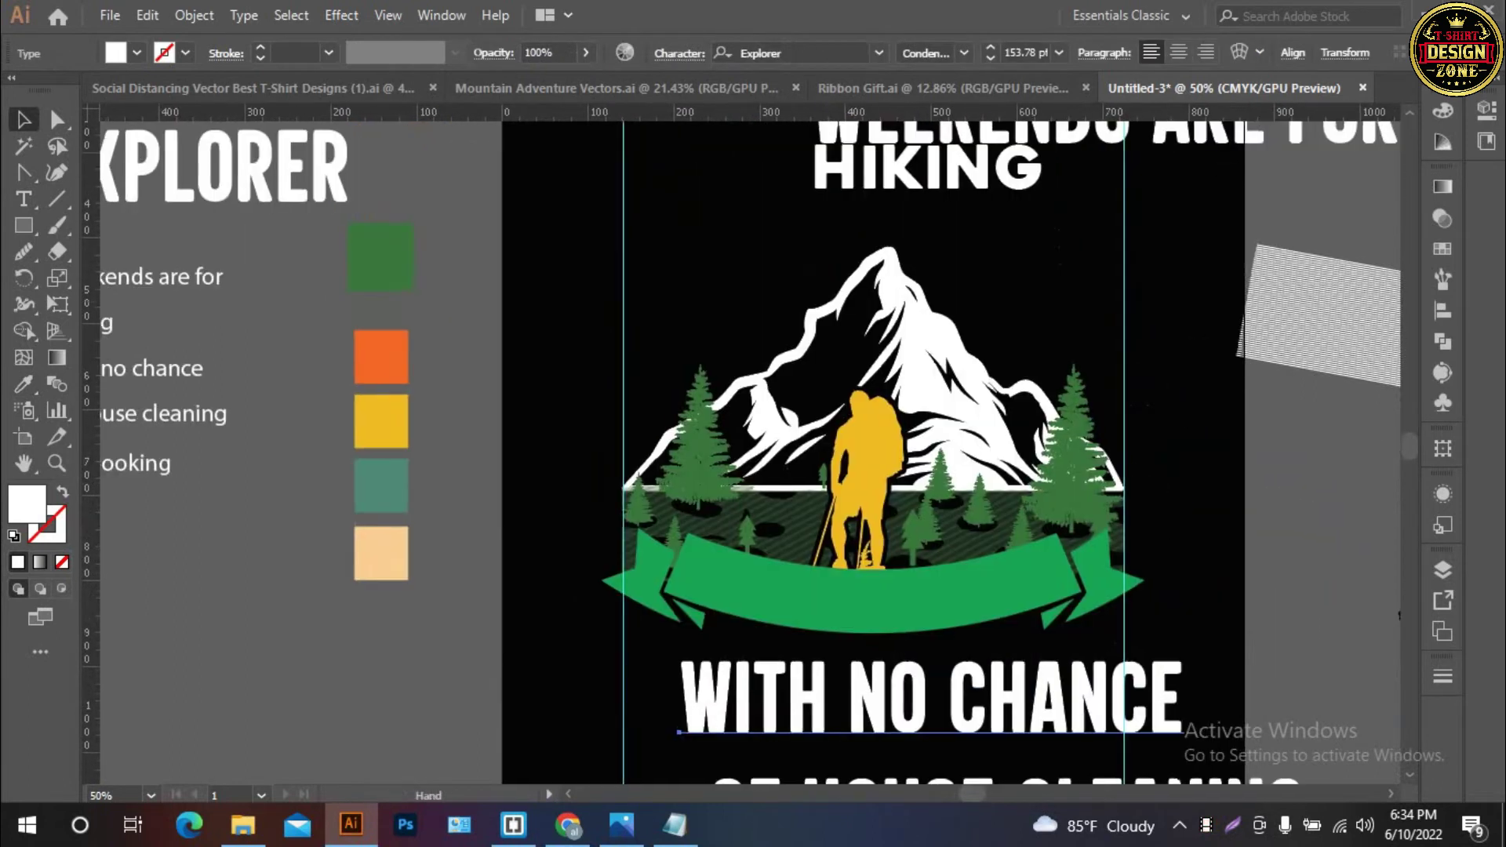
scroll(1111, 314, "up", 3)
left_click_drag(1111, 281, 934, 240)
right_click(912, 194)
key("Escape")
key("ctrl+g")
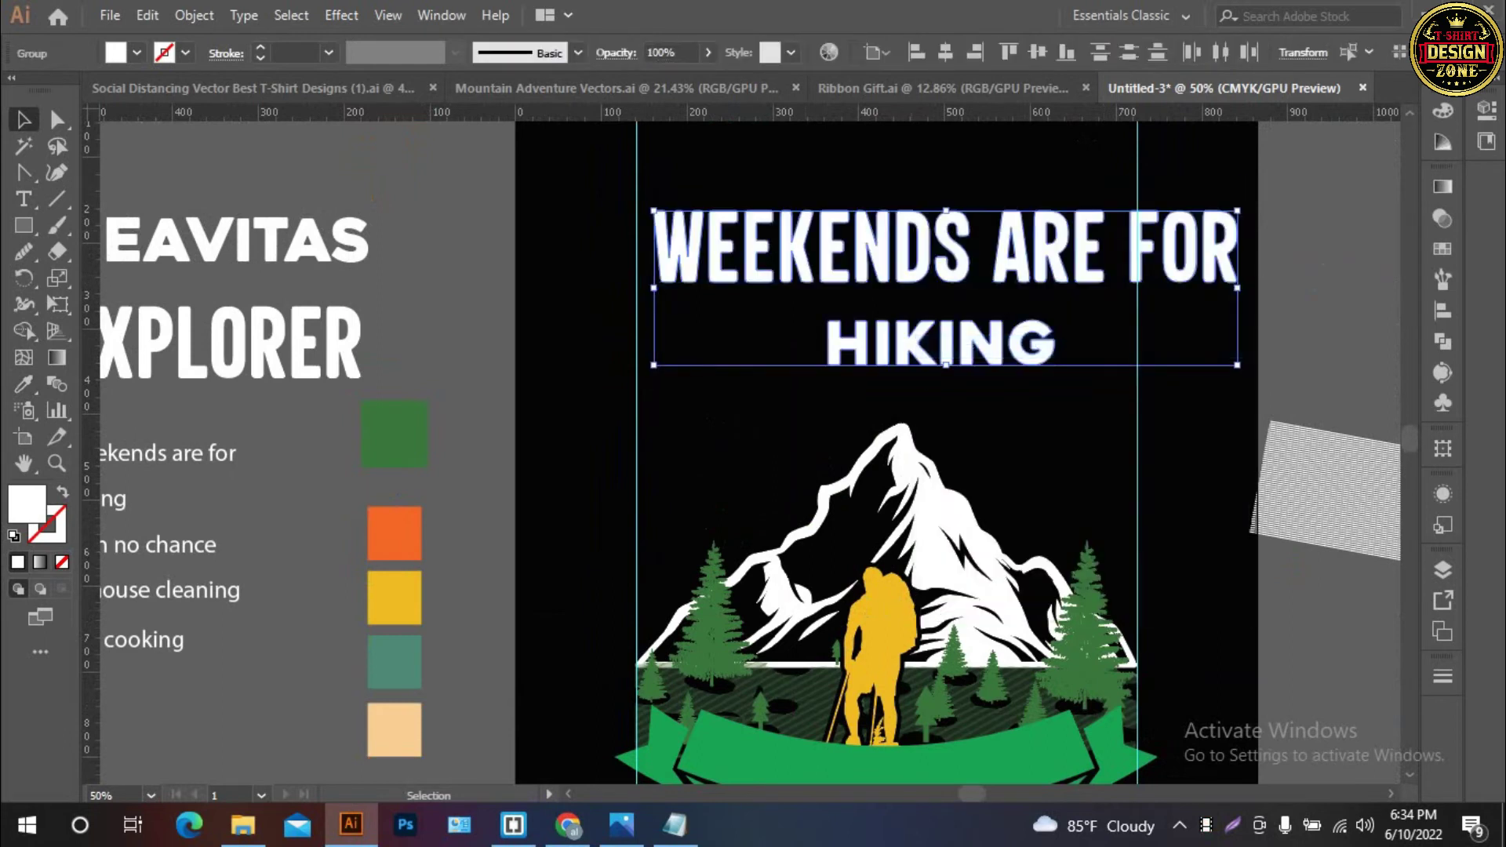
left_click(945, 52)
key("ctrl+shift+a")
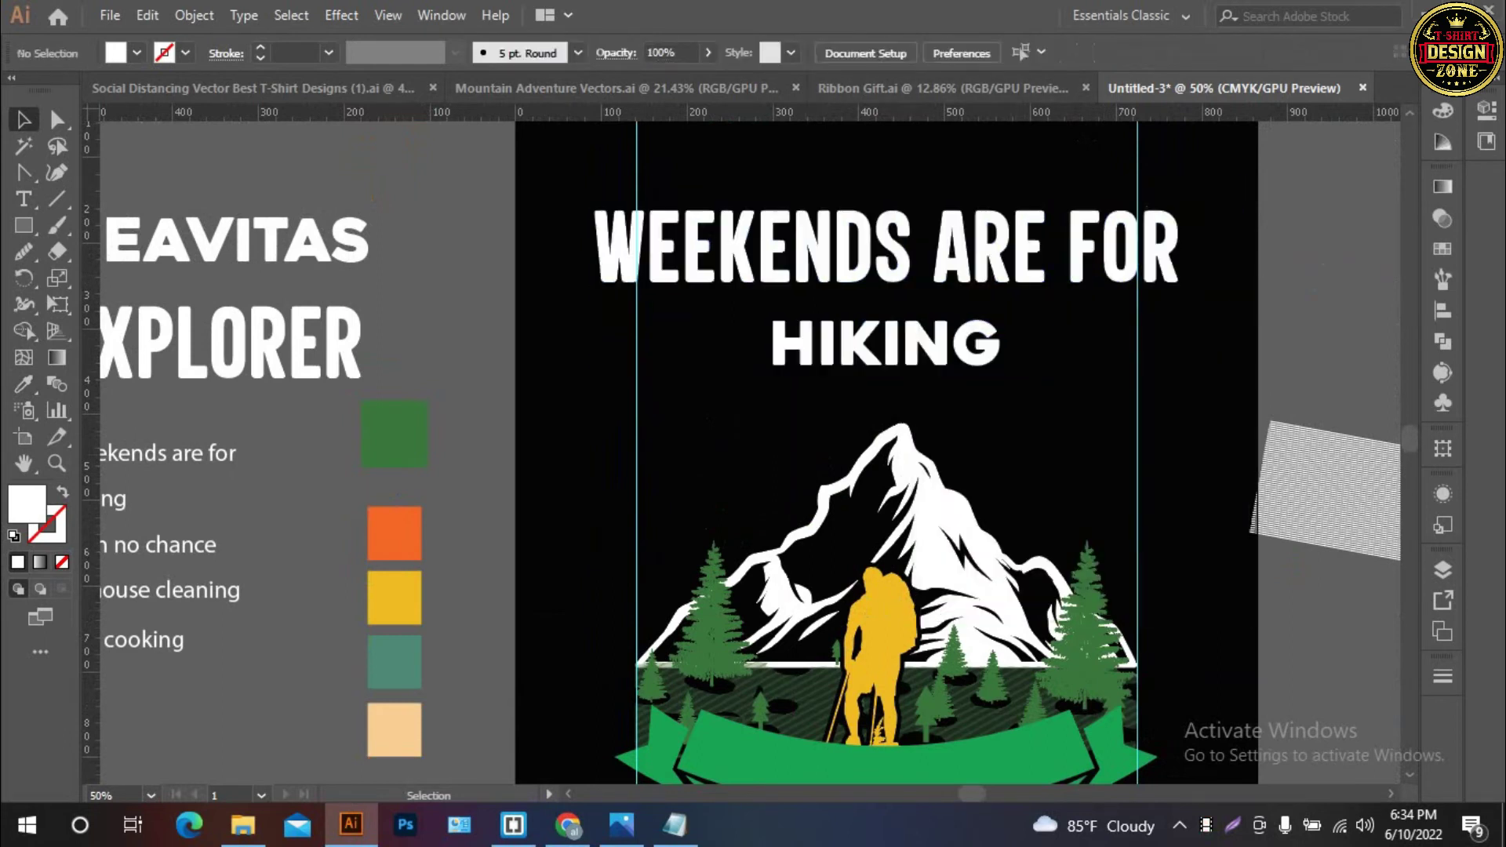
key("ctrl+plus")
left_click(698, 374)
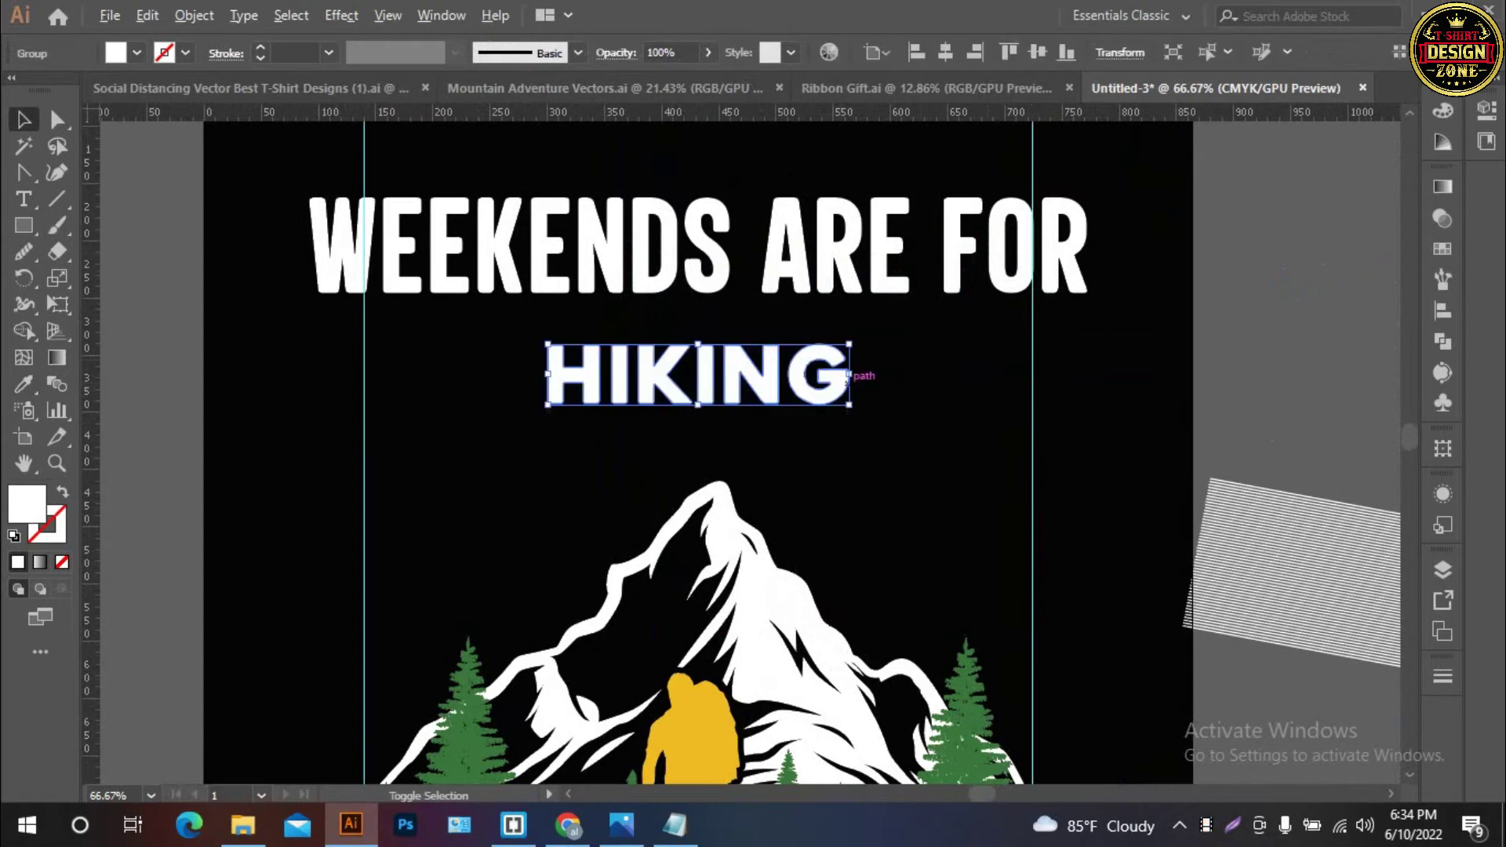
Enlarge HIKING to span between the guides and nudge it slightly lower
left_click(849, 375)
left_click(850, 373)
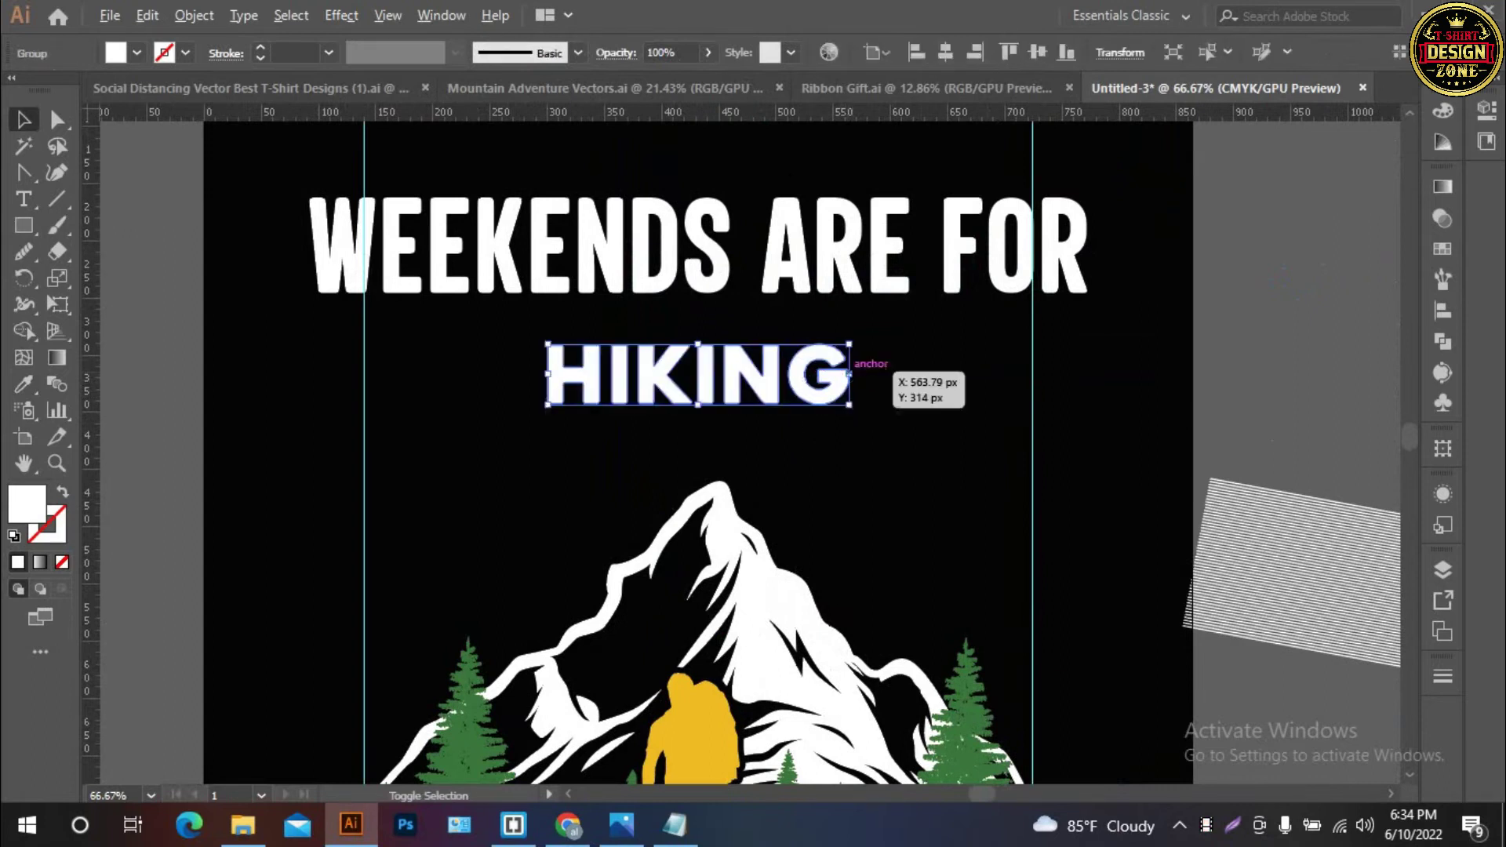
left_click_drag(850, 375, 1032, 413)
key("ctrl+shift+a")
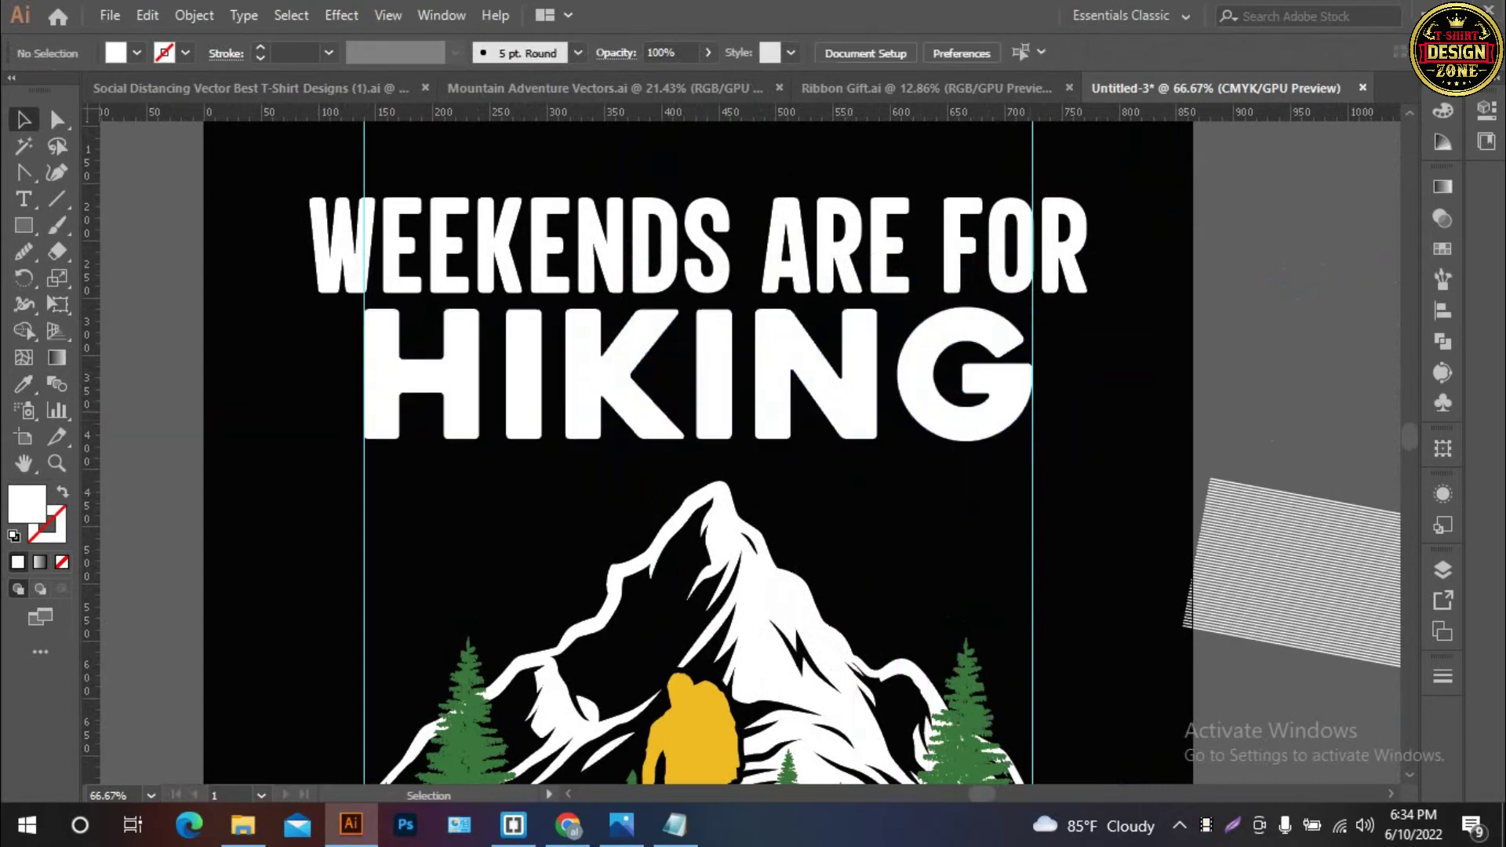
left_click_drag(964, 377, 986, 465)
key("ctrl+shift+a")
Narrow WEEKENDS ARE FOR to end at the guide, matching HIKING's width
left_click(719, 325)
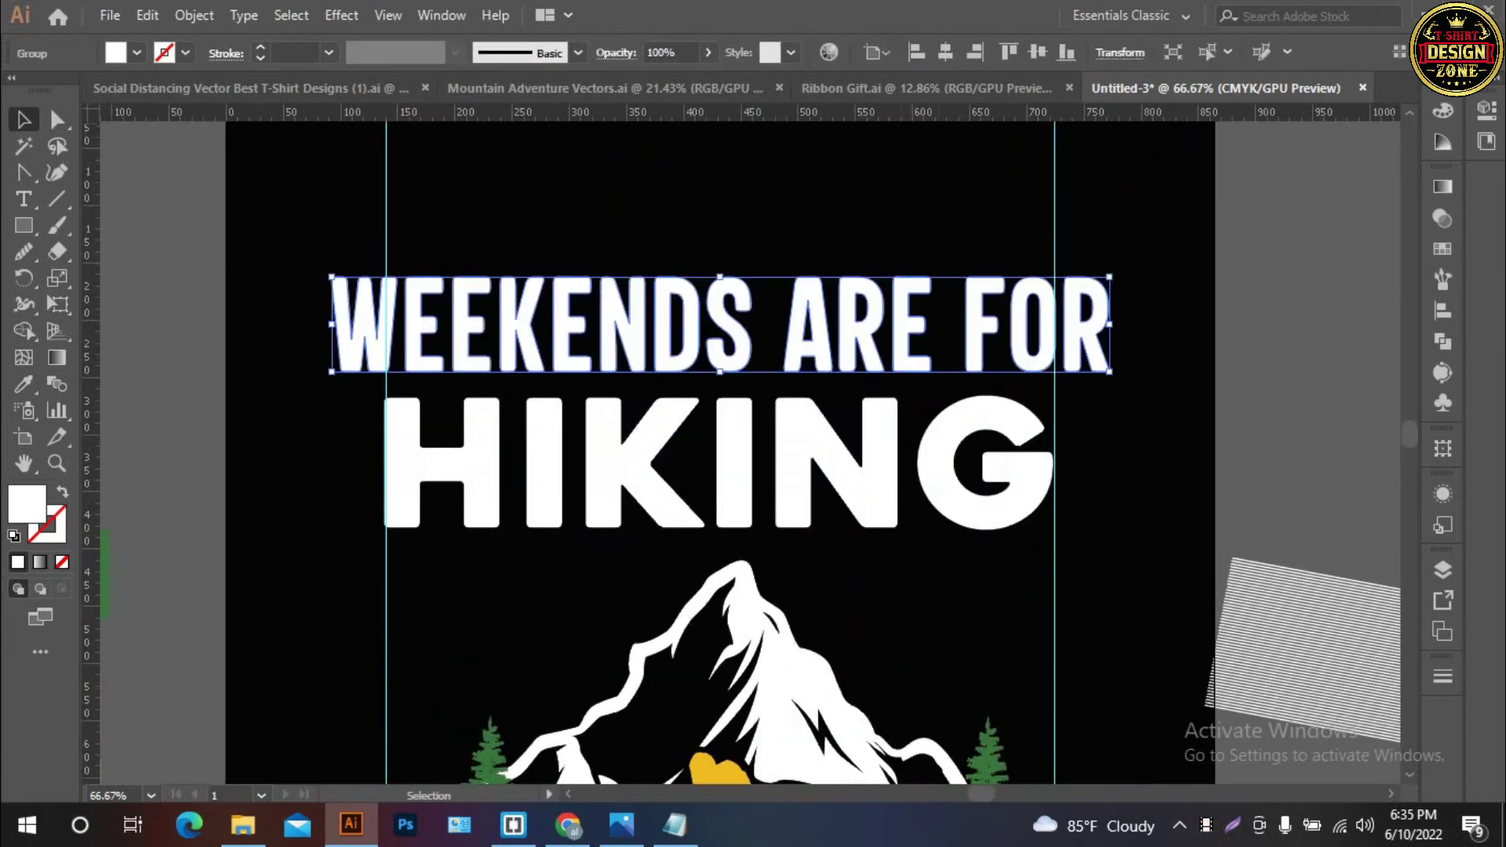
scroll(1125, 343, "up", 3)
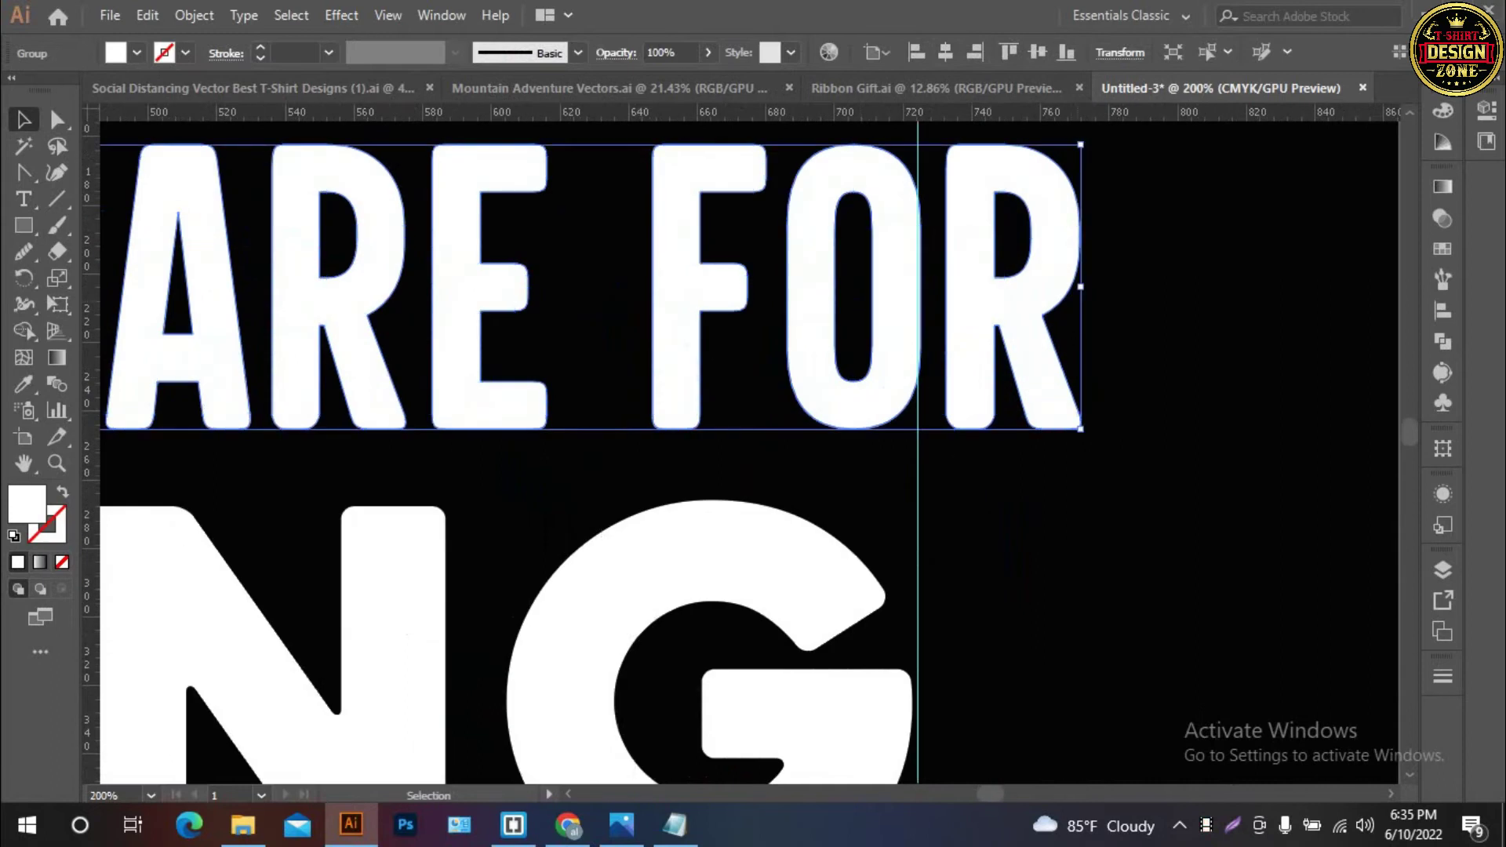
left_click_drag(1081, 286, 915, 320)
key("ctrl+shift+a")
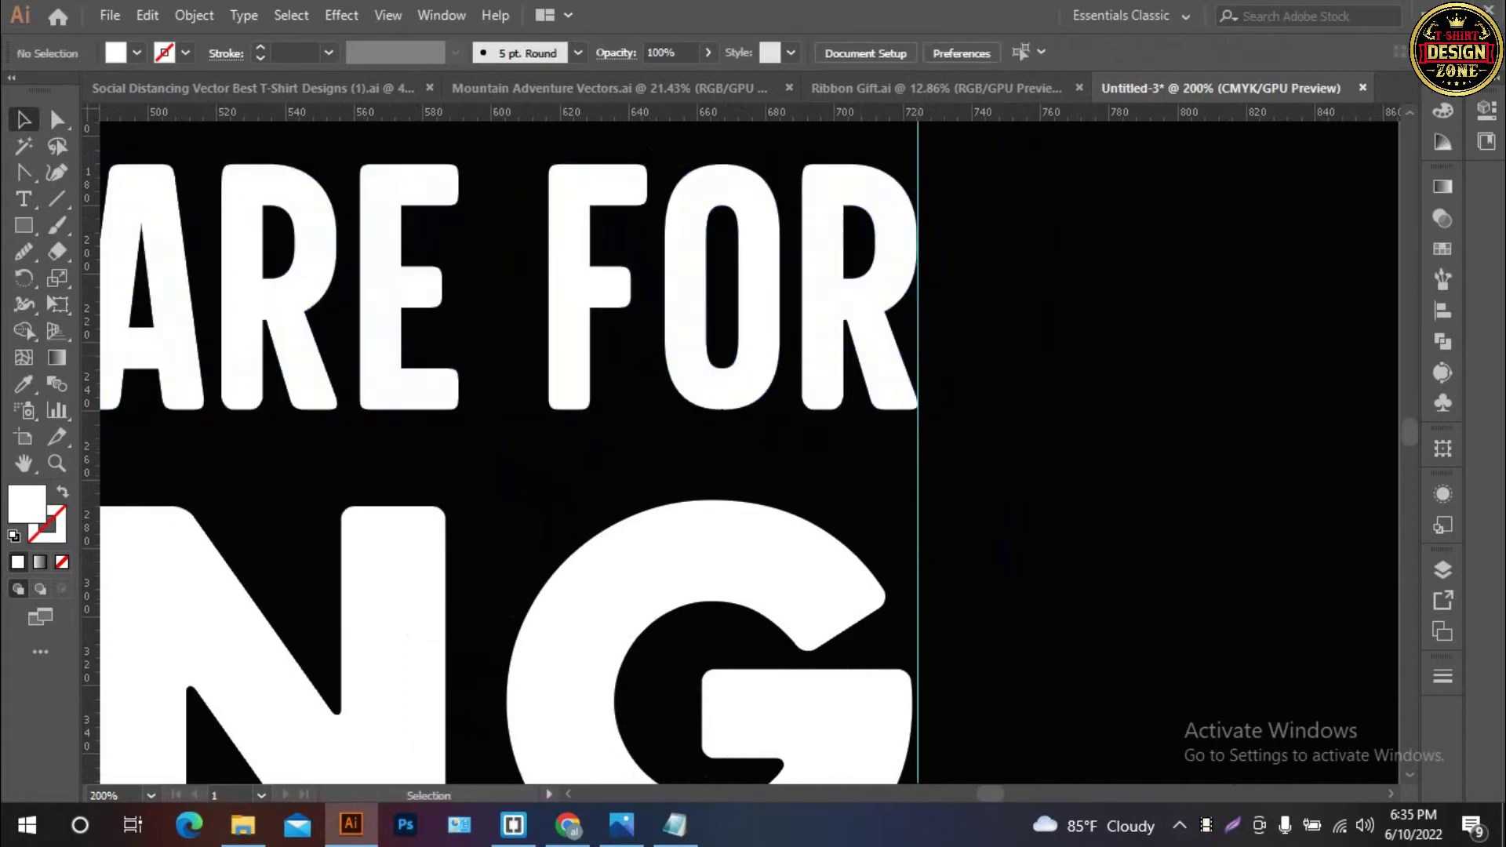
key("ctrl+0")
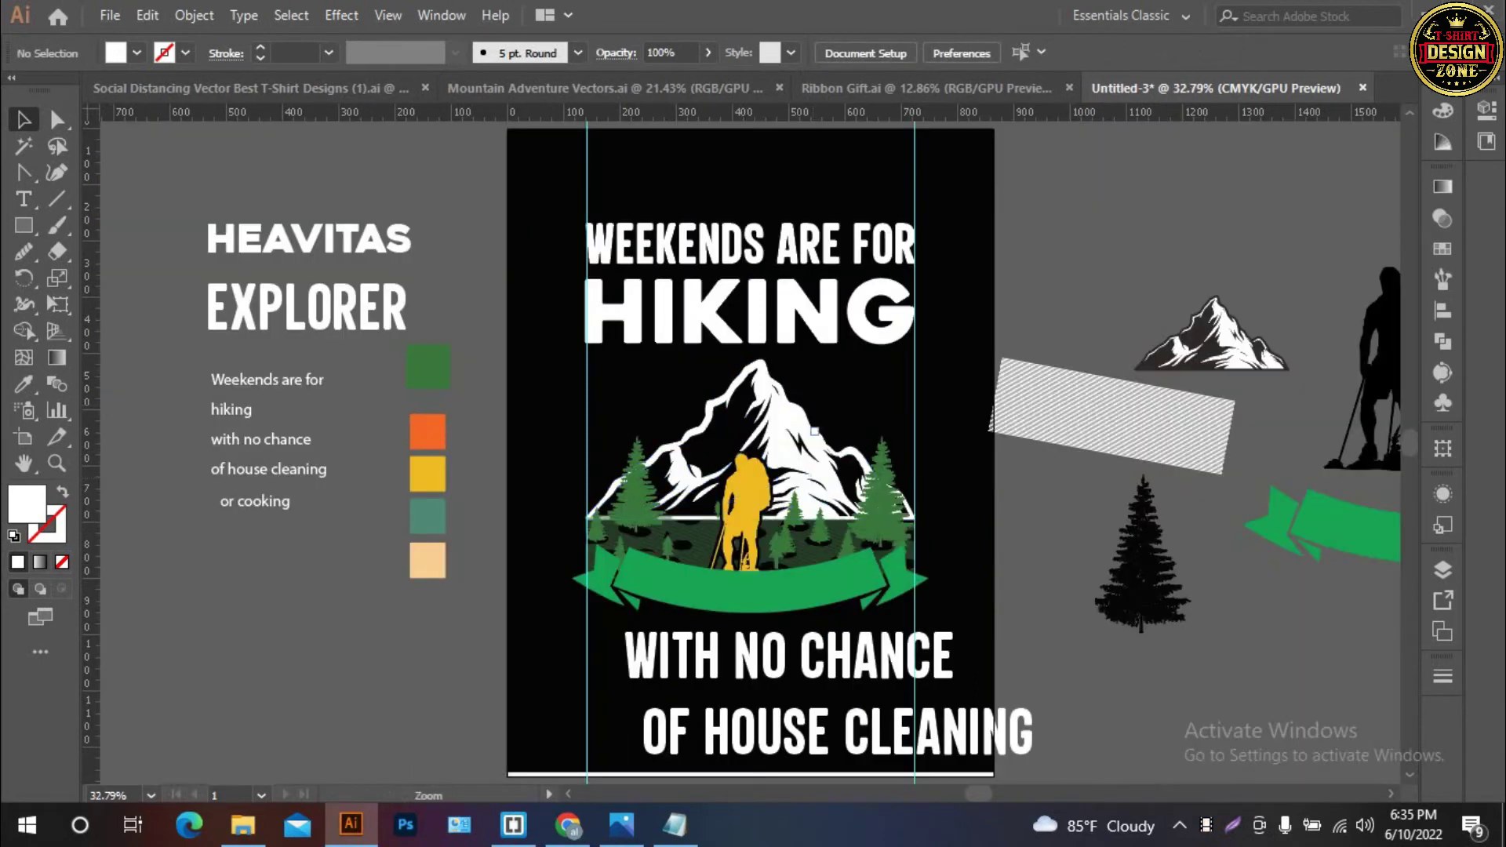
key("ctrl+equal")
left_click_drag(804, 374, 961, 318)
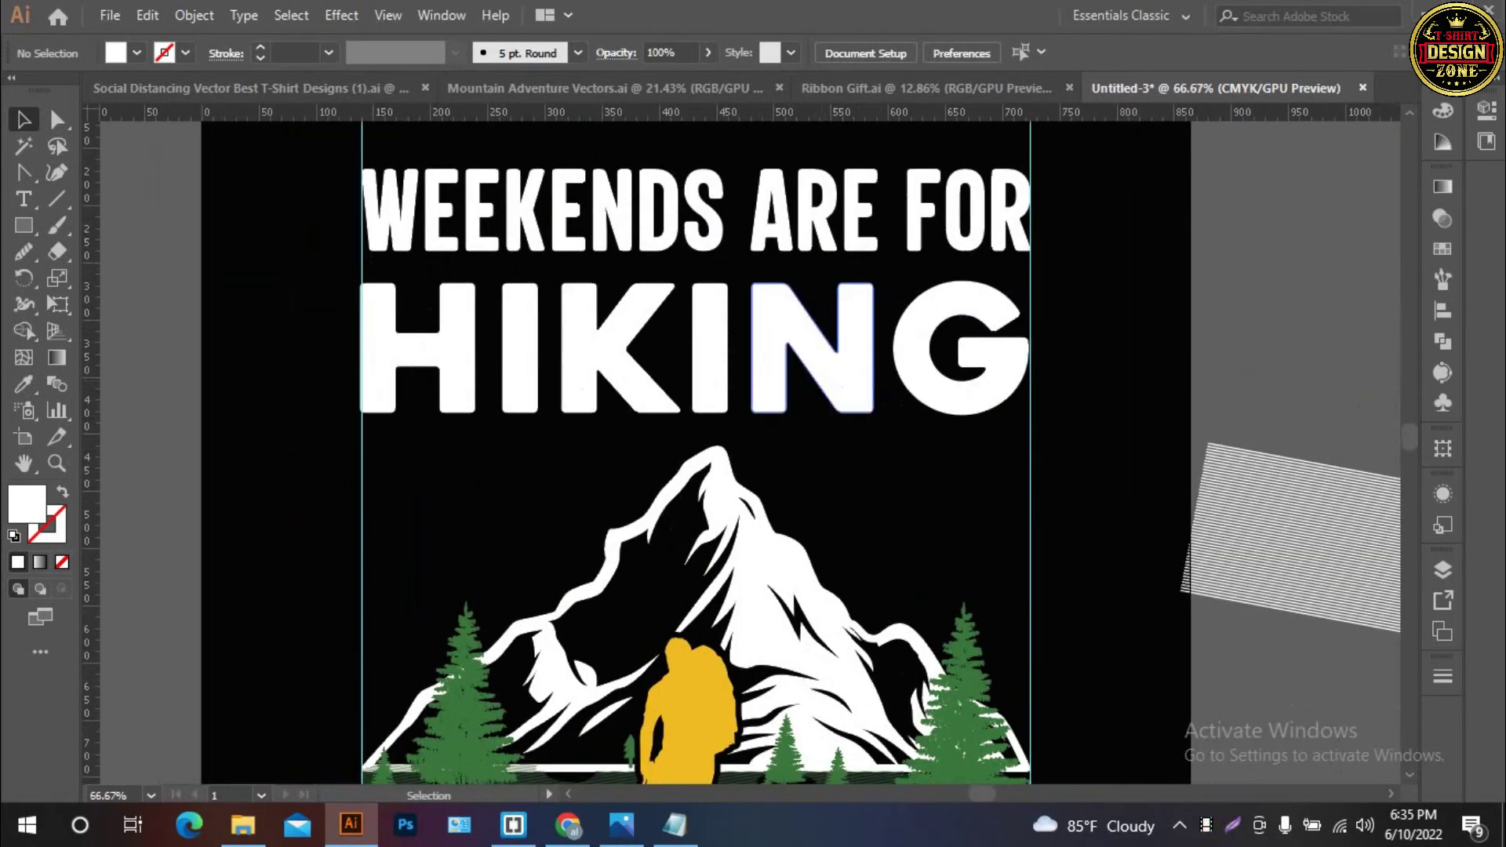
Convert the HIKING letters to outlines and try nudging them down
left_click(831, 398)
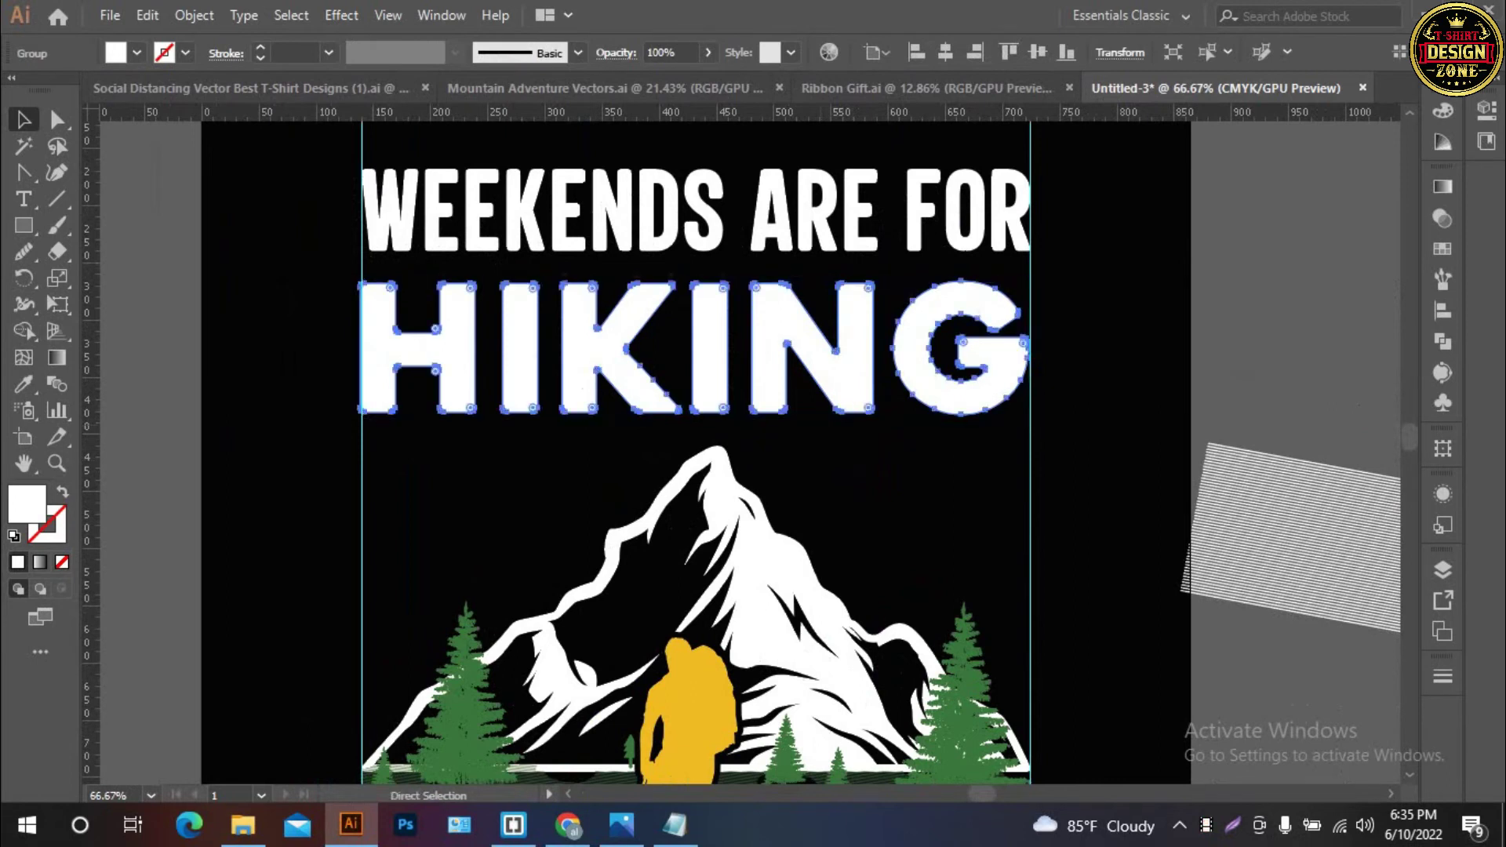
key("ctrl+shift+o")
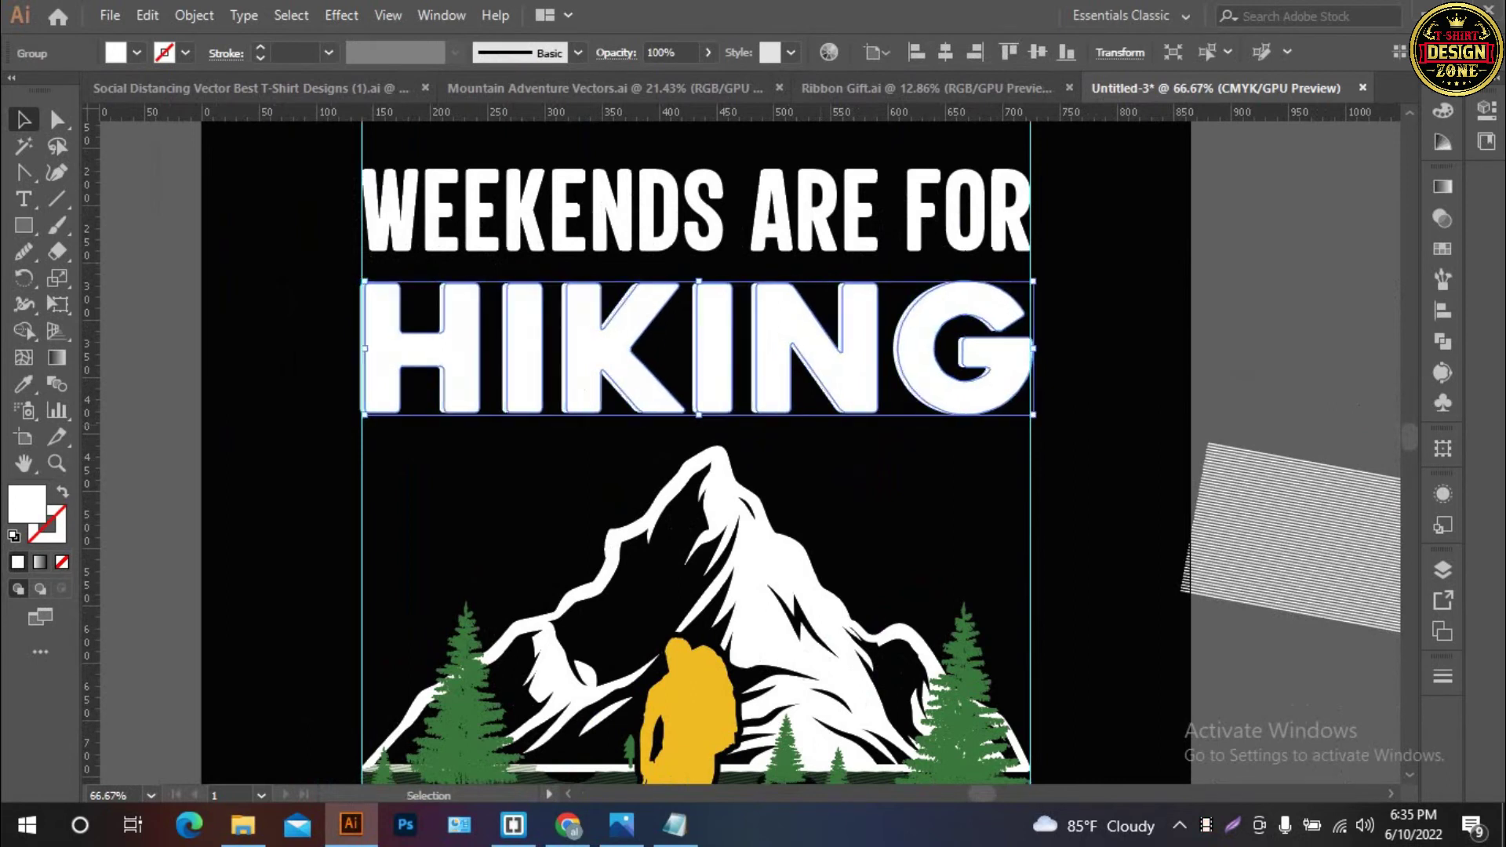
key("Down")
key("Down")
key("Down")
key("Down")
key("Down")
key("Down")
key("Down")
key("Down")
key("Down")
key("ctrl+shift+a")
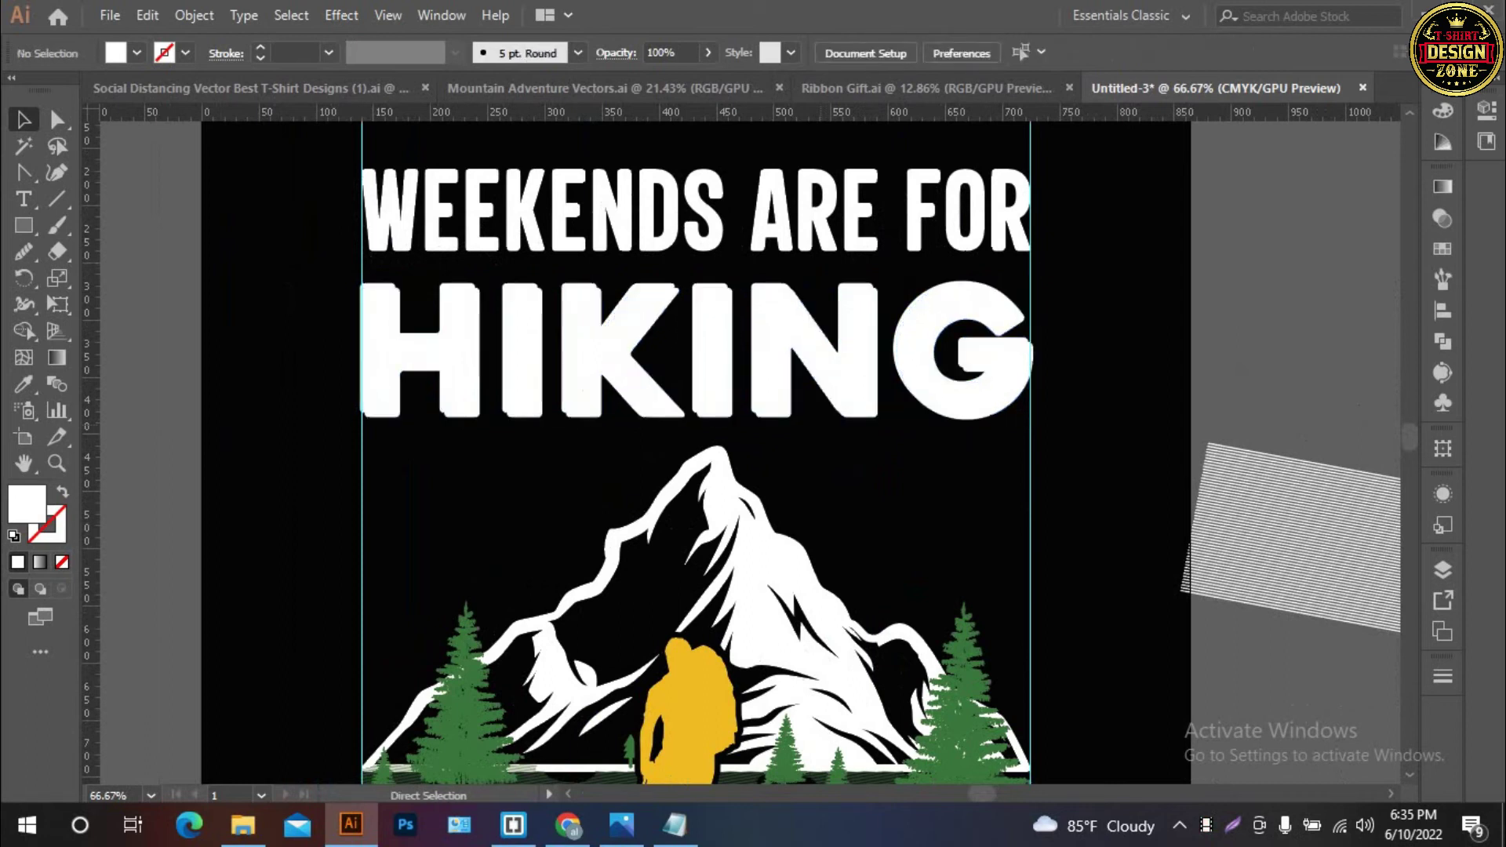
key("ctrl+z")
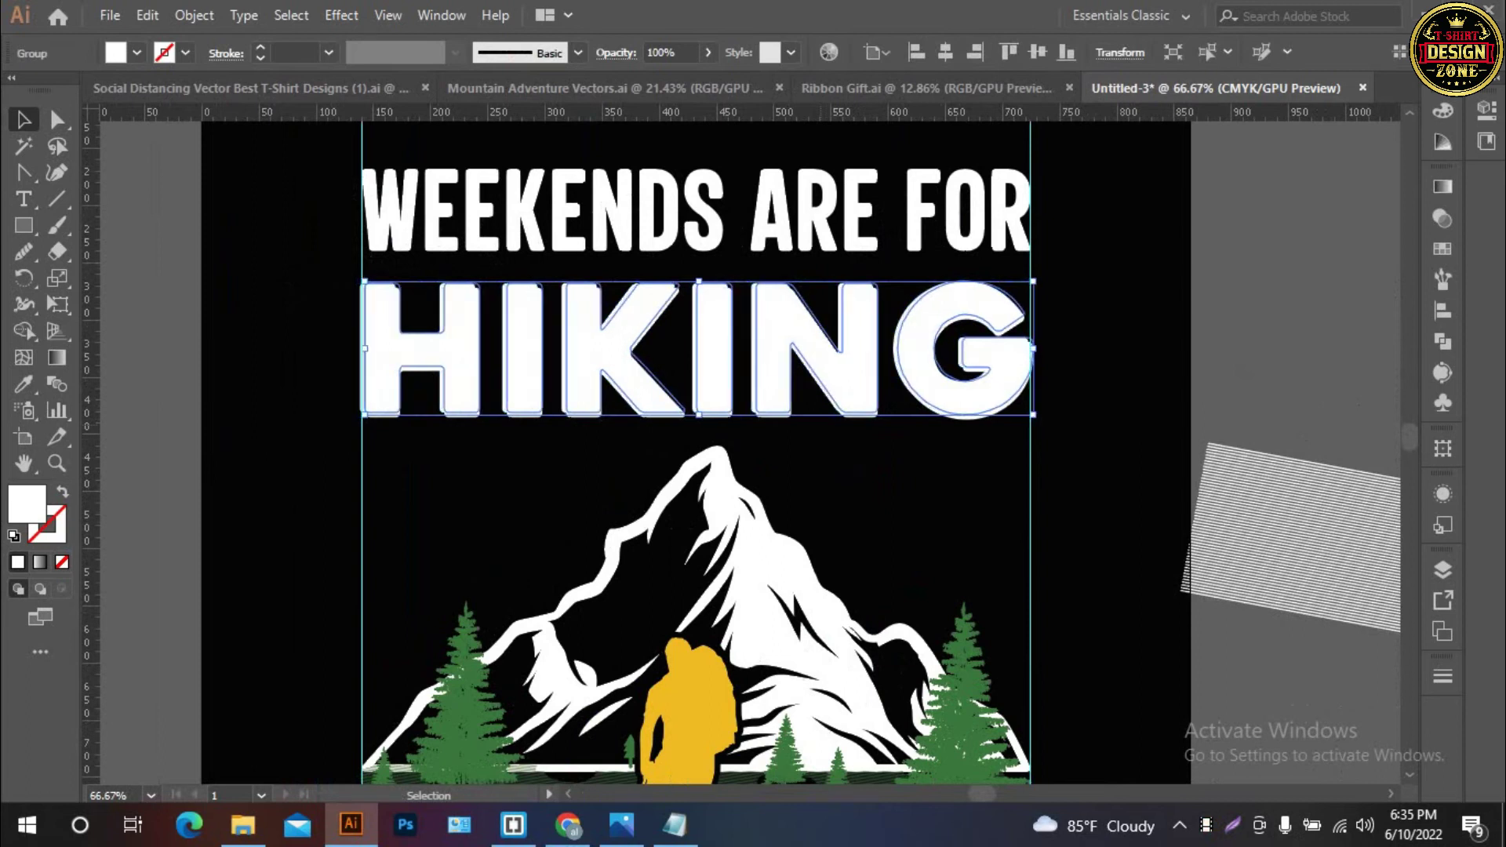
key("ctrl+shift+a")
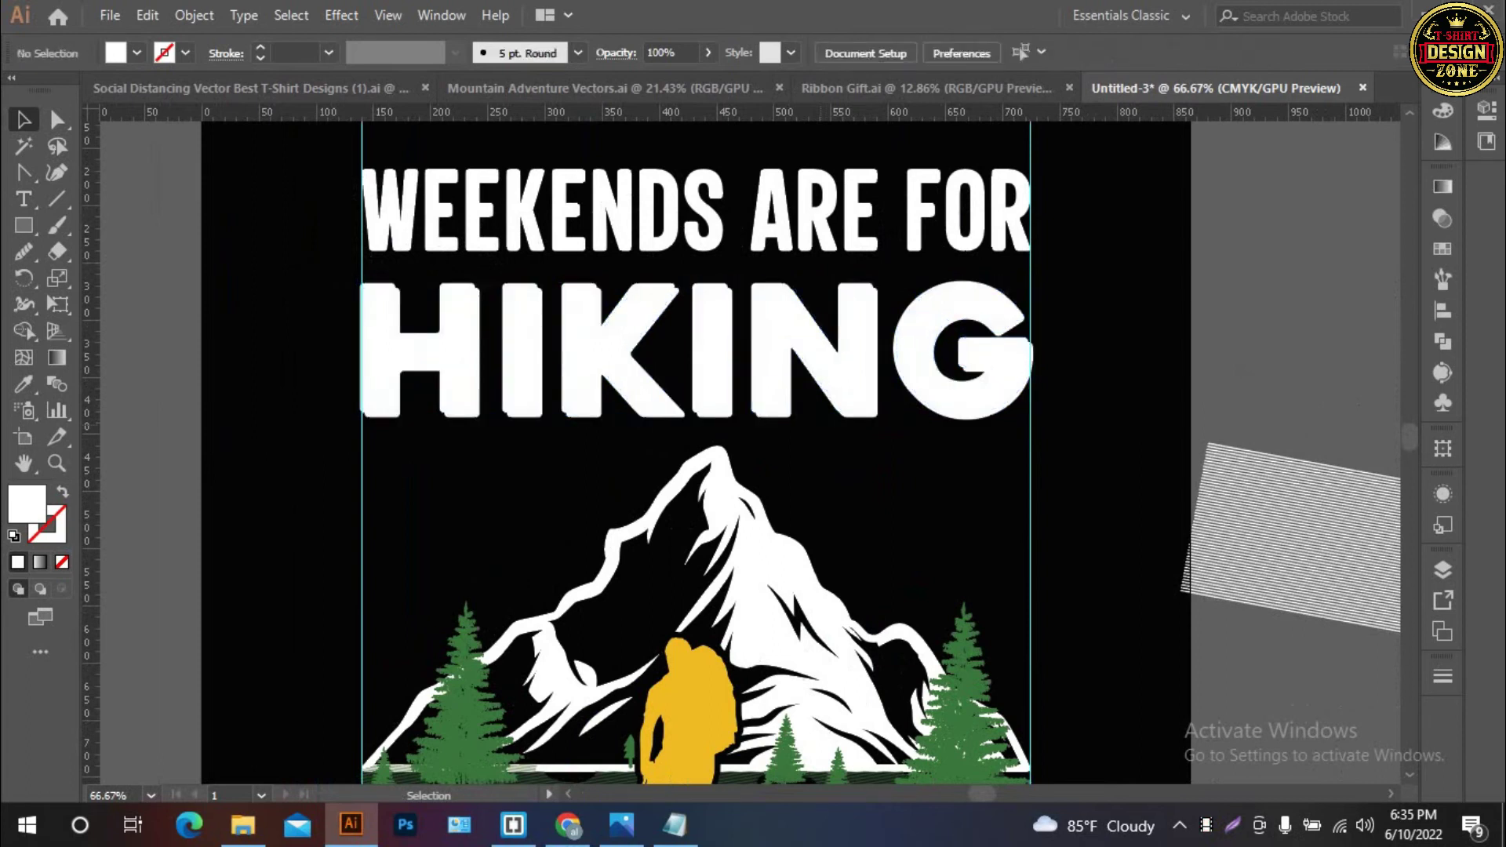
Offset the back copy of the KING letters slightly right and down
key("ctrl+plus")
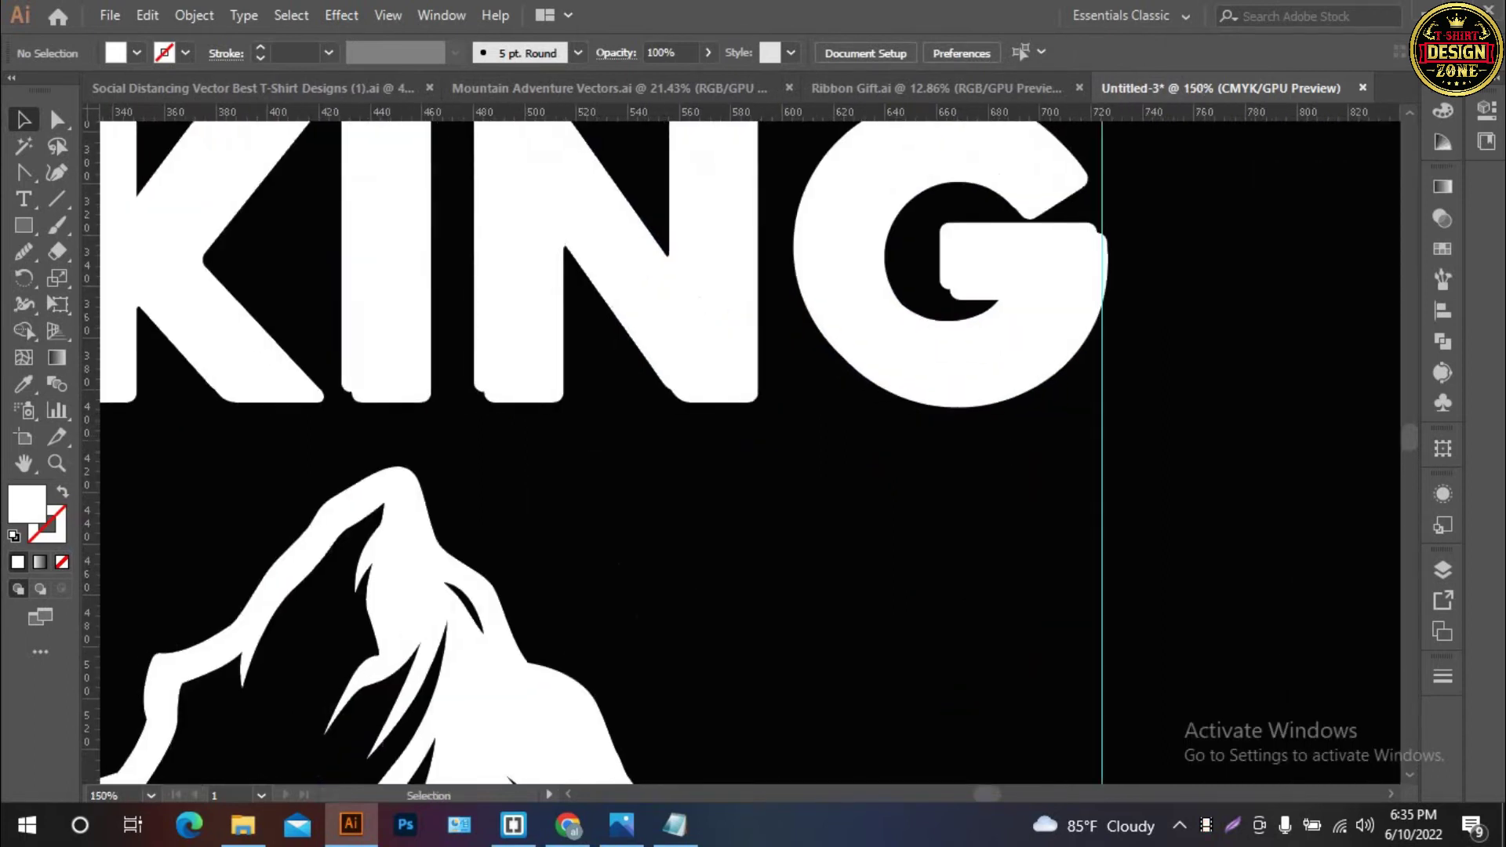
key("ctrl+plus")
key("ctrl+plus")
key("ctrl+z")
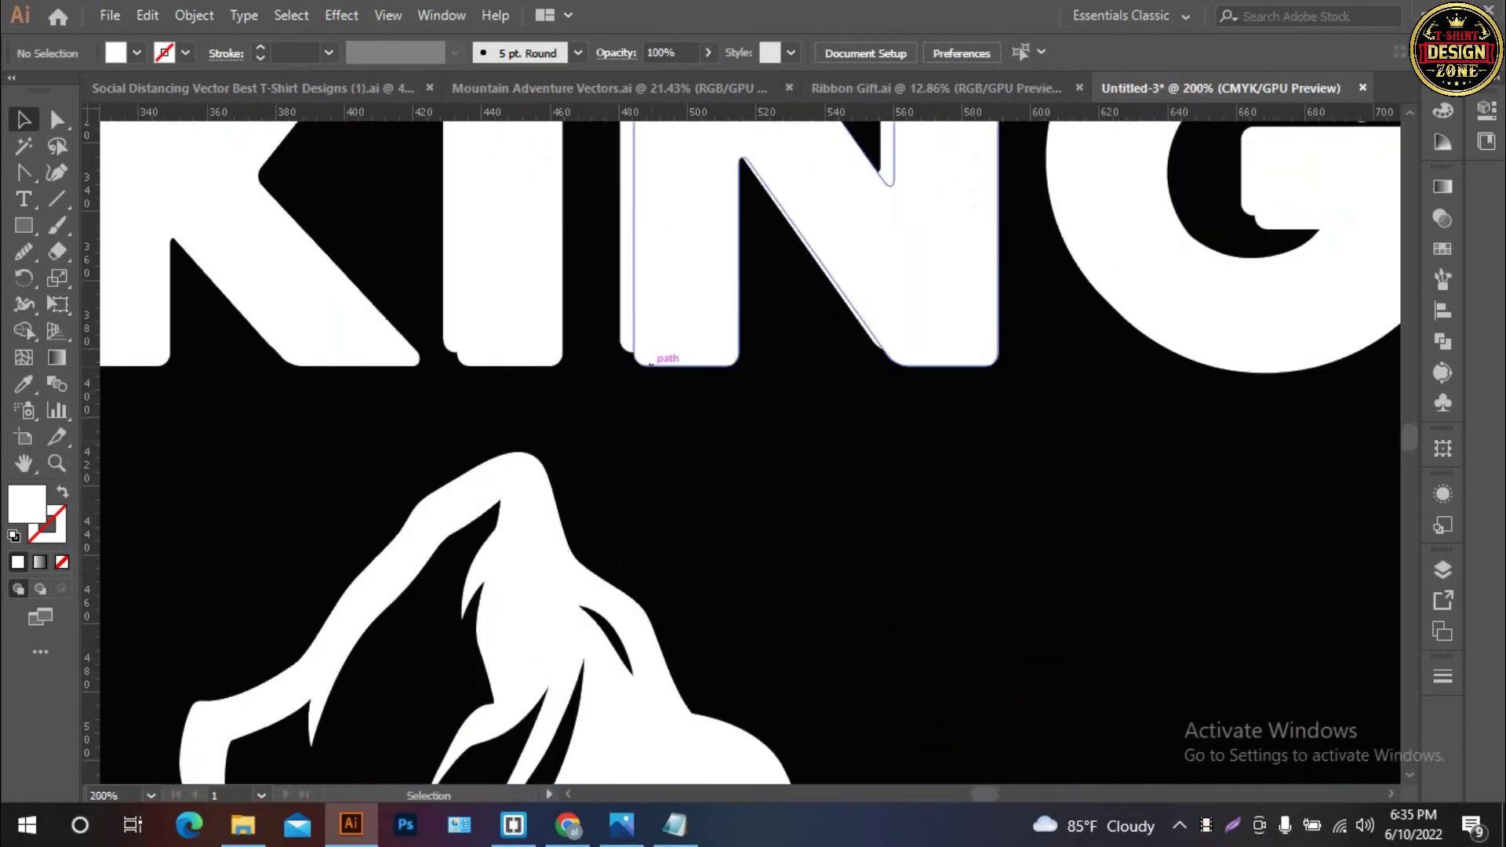
key("Down")
key("Down")
key("Down")
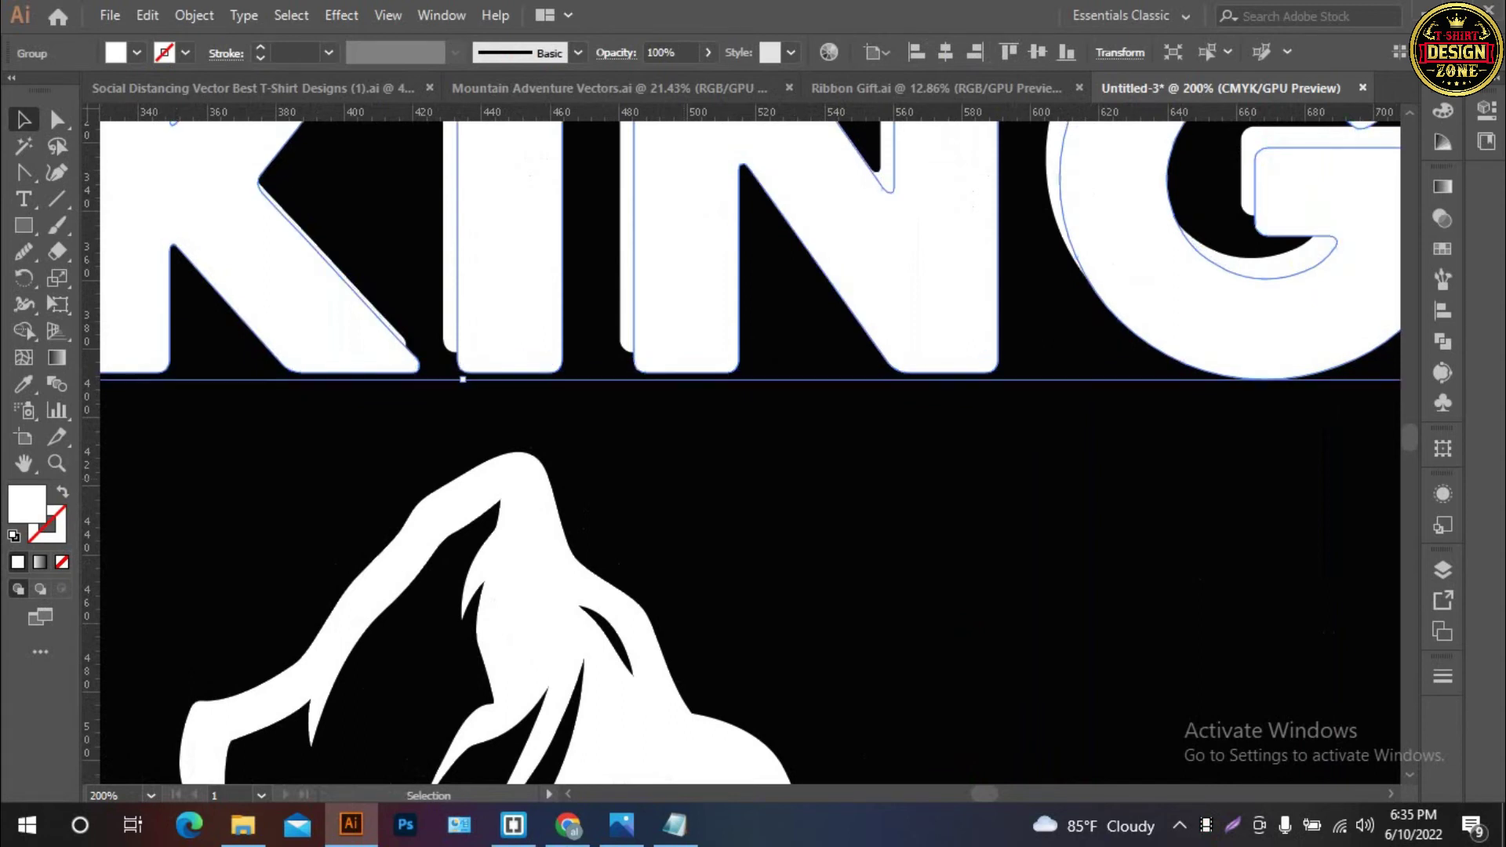
key("Right")
key("Right")
key("Right")
key("Right")
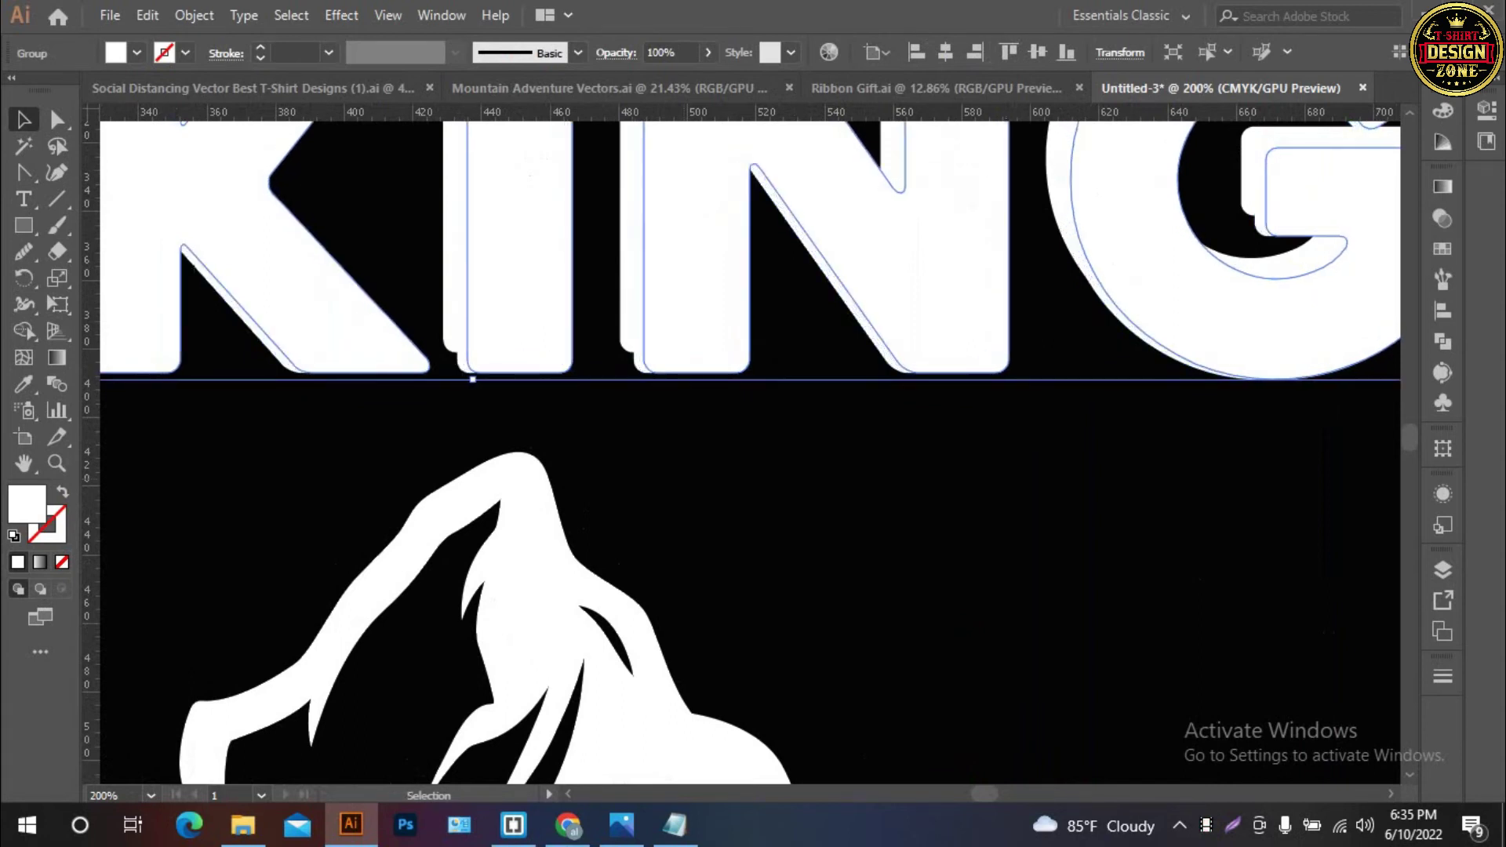
key("Left")
key("Left")
key("Left")
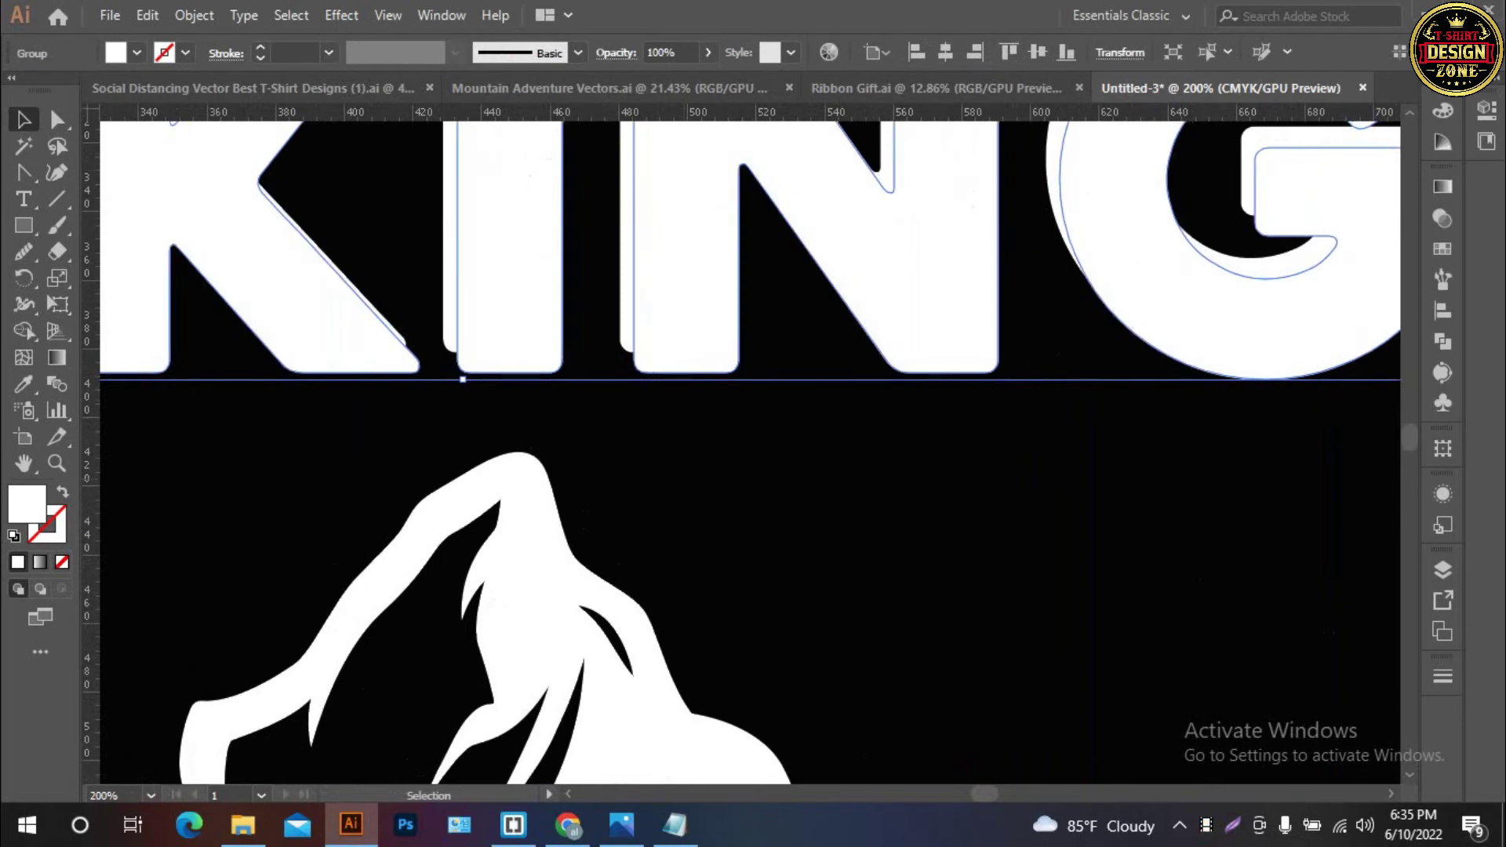
key("Right")
key("Right")
key("Right")
key("Down")
key("Down")
key("Down")
key("Down")
key("Down")
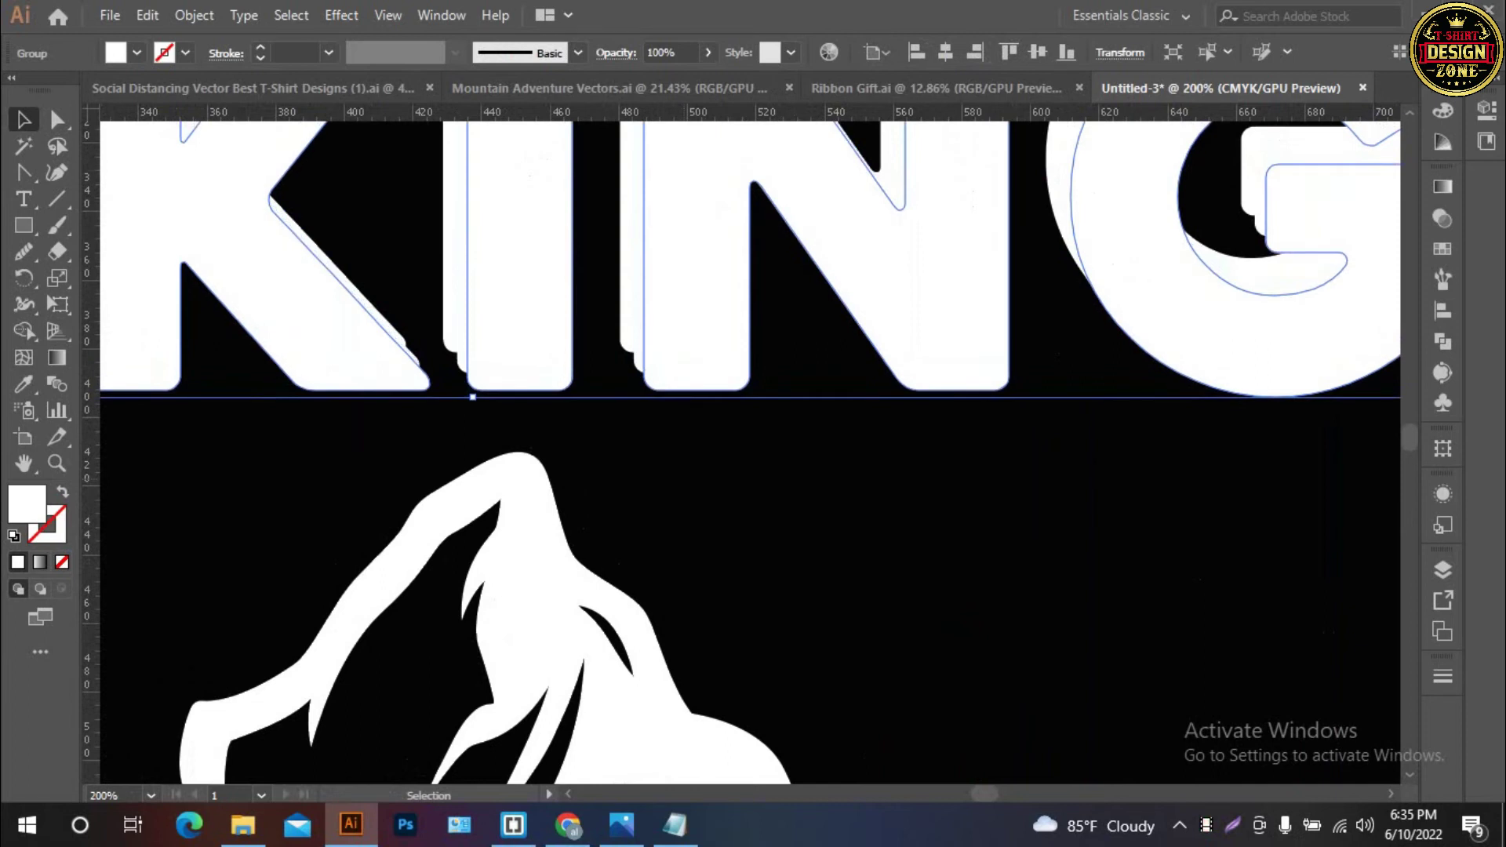
key("ctrl+shift+a")
Subtract the front HIKING letters from the back copy with Pathfinder Minus Front, then expand the appearance
scroll(574, 216, "up", 2)
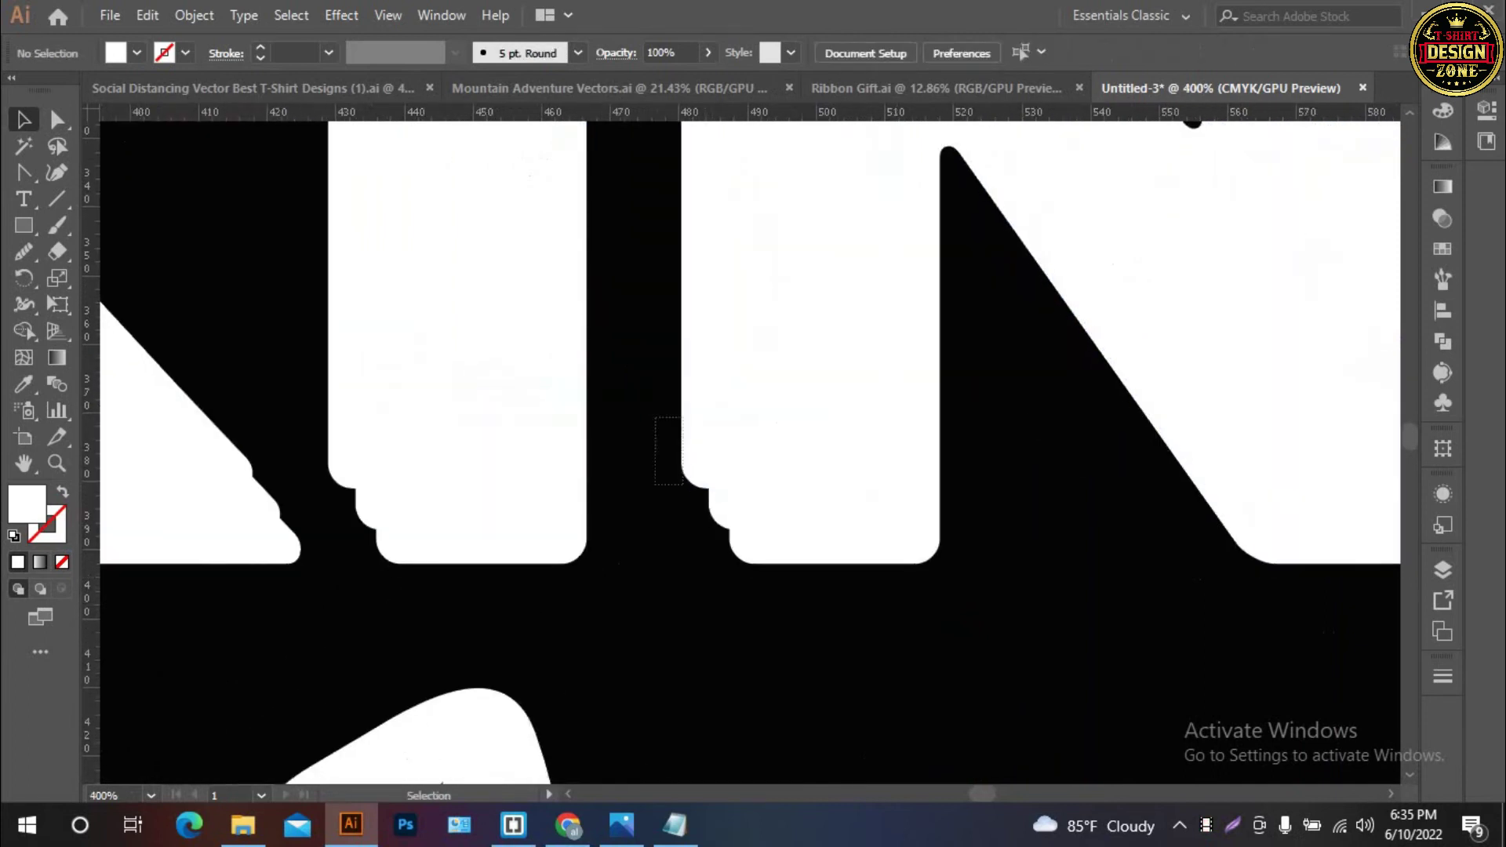
left_click_drag(655, 418, 682, 485)
left_click(470, 549)
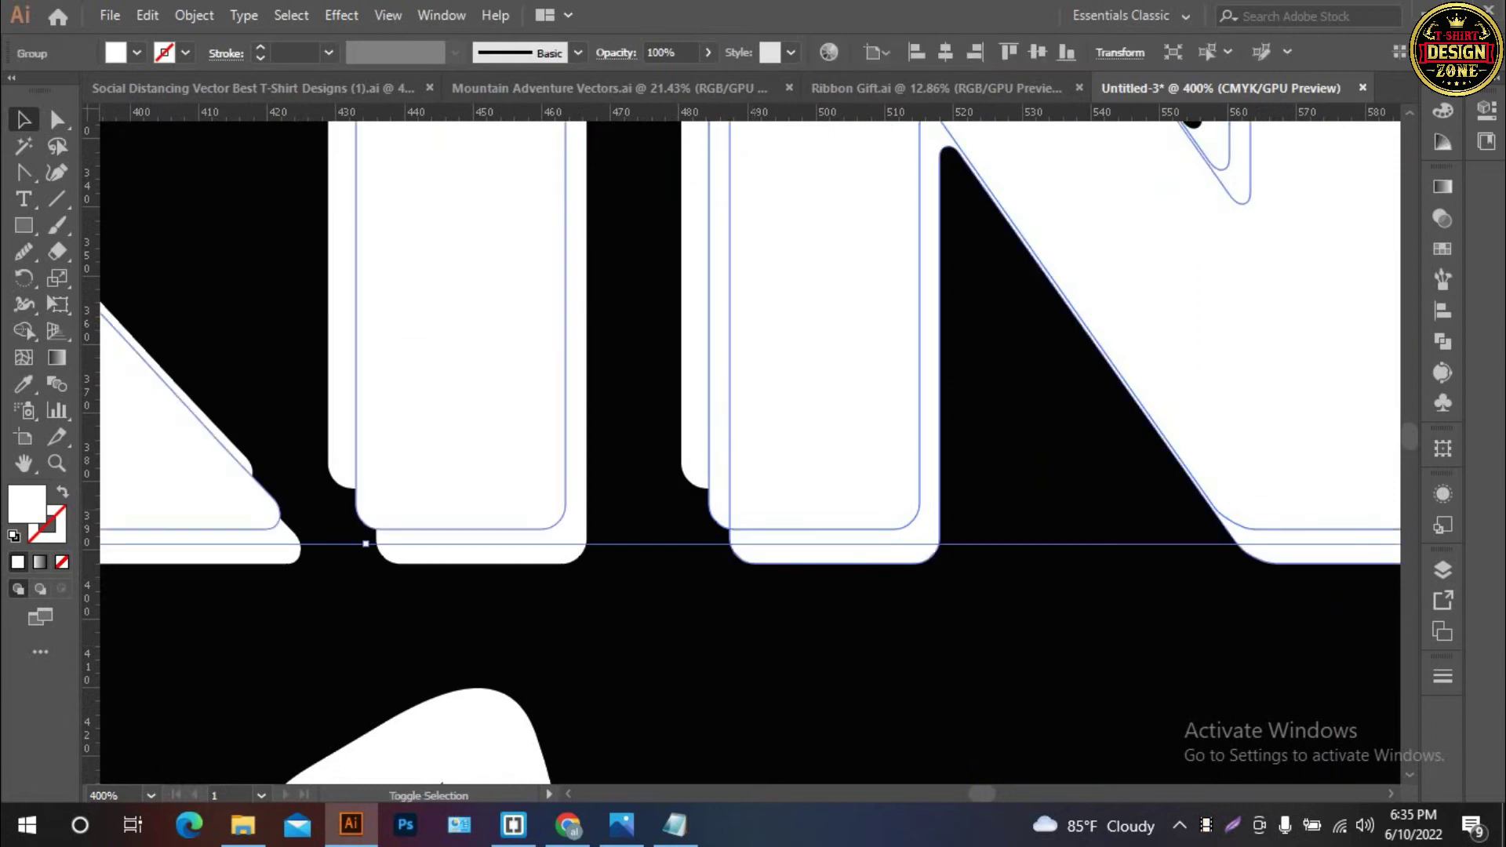
key("ctrl+shift+F9")
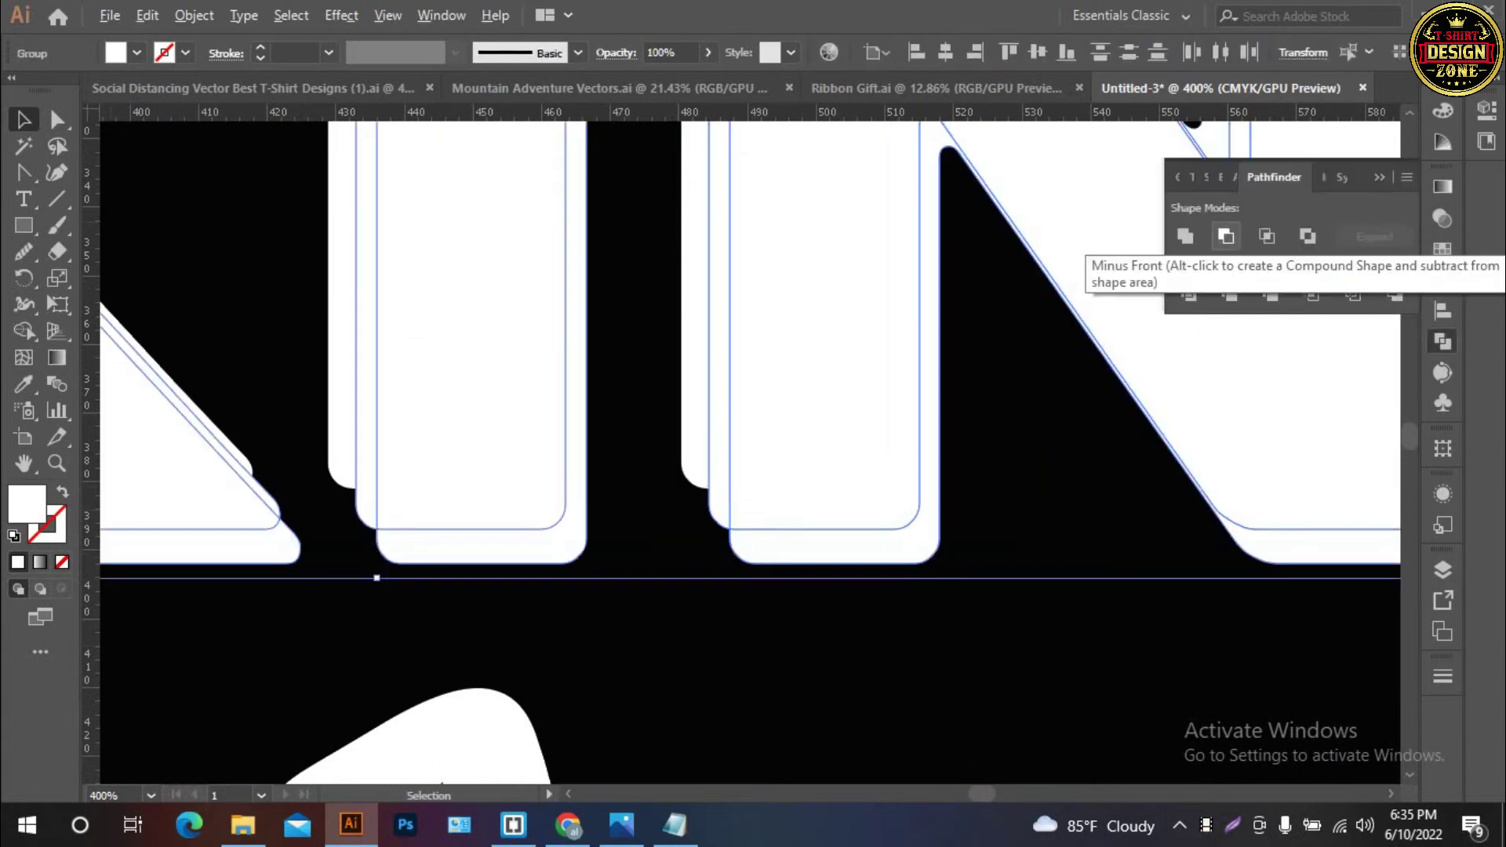
left_click(1226, 235)
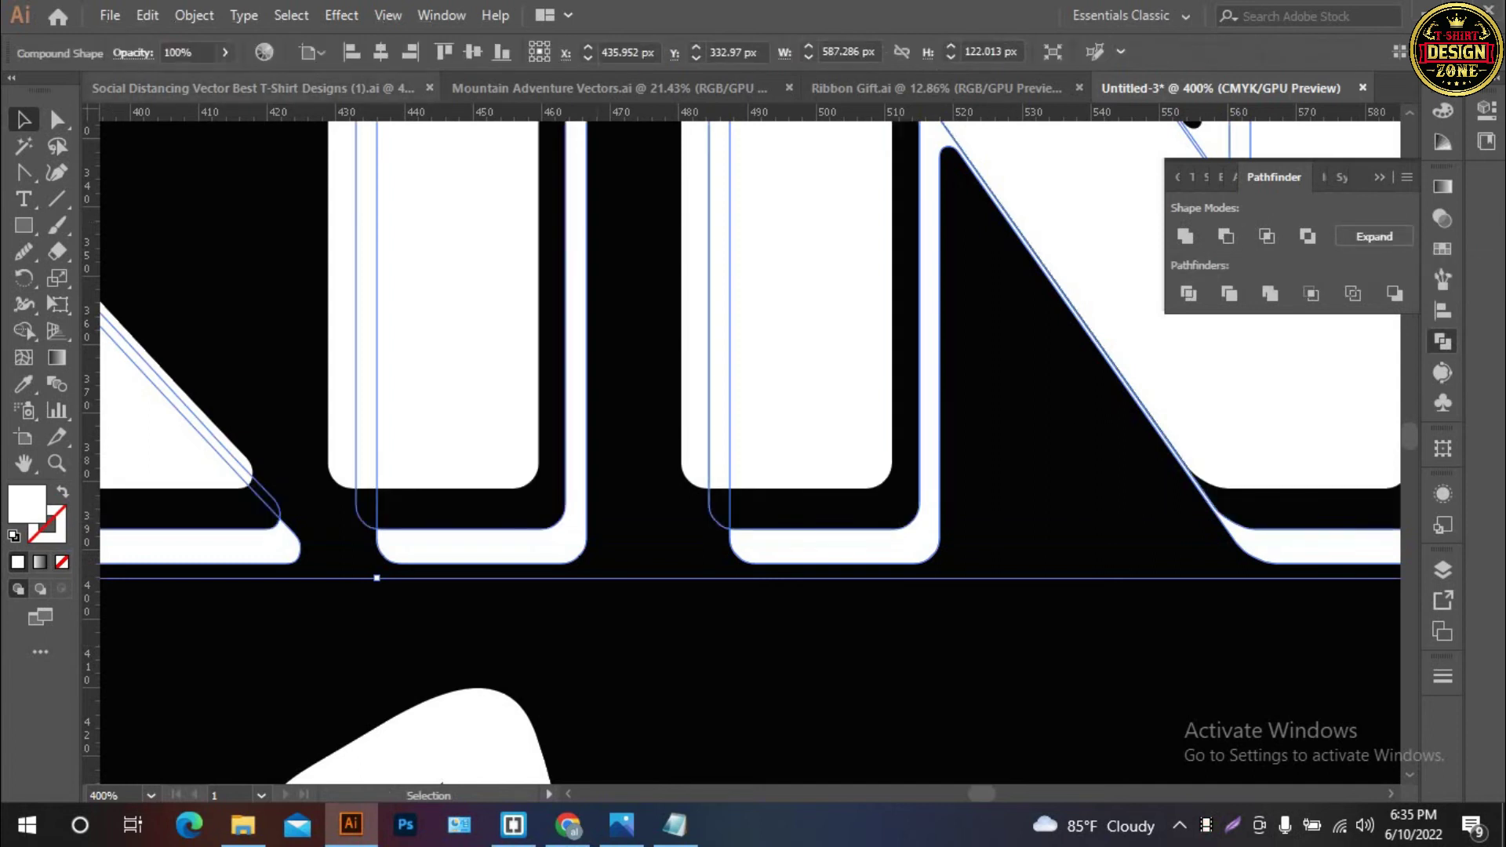
left_click(185, 15)
left_click(314, 289)
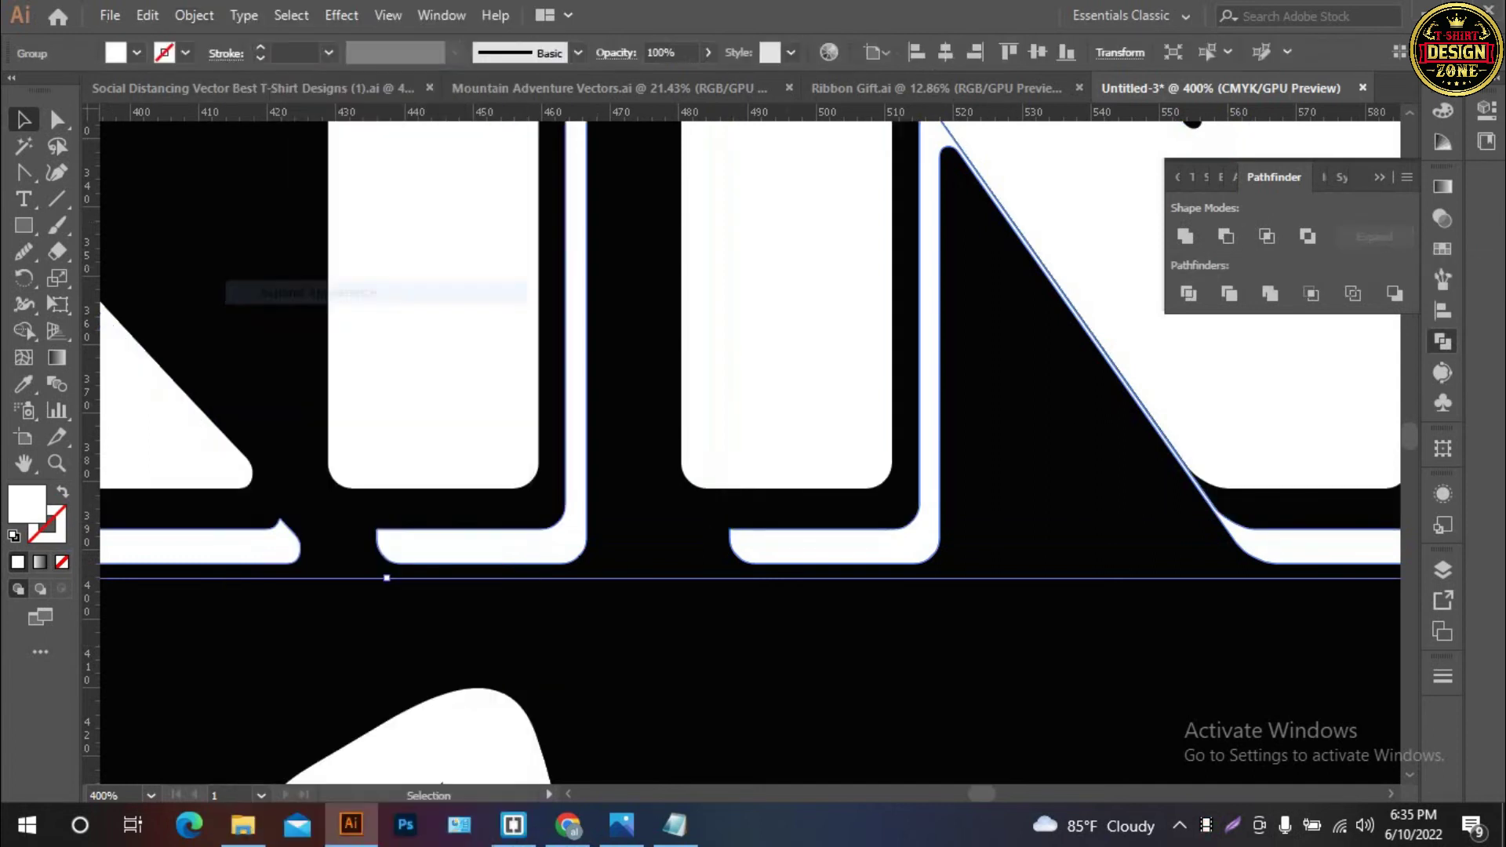
left_click(1443, 341)
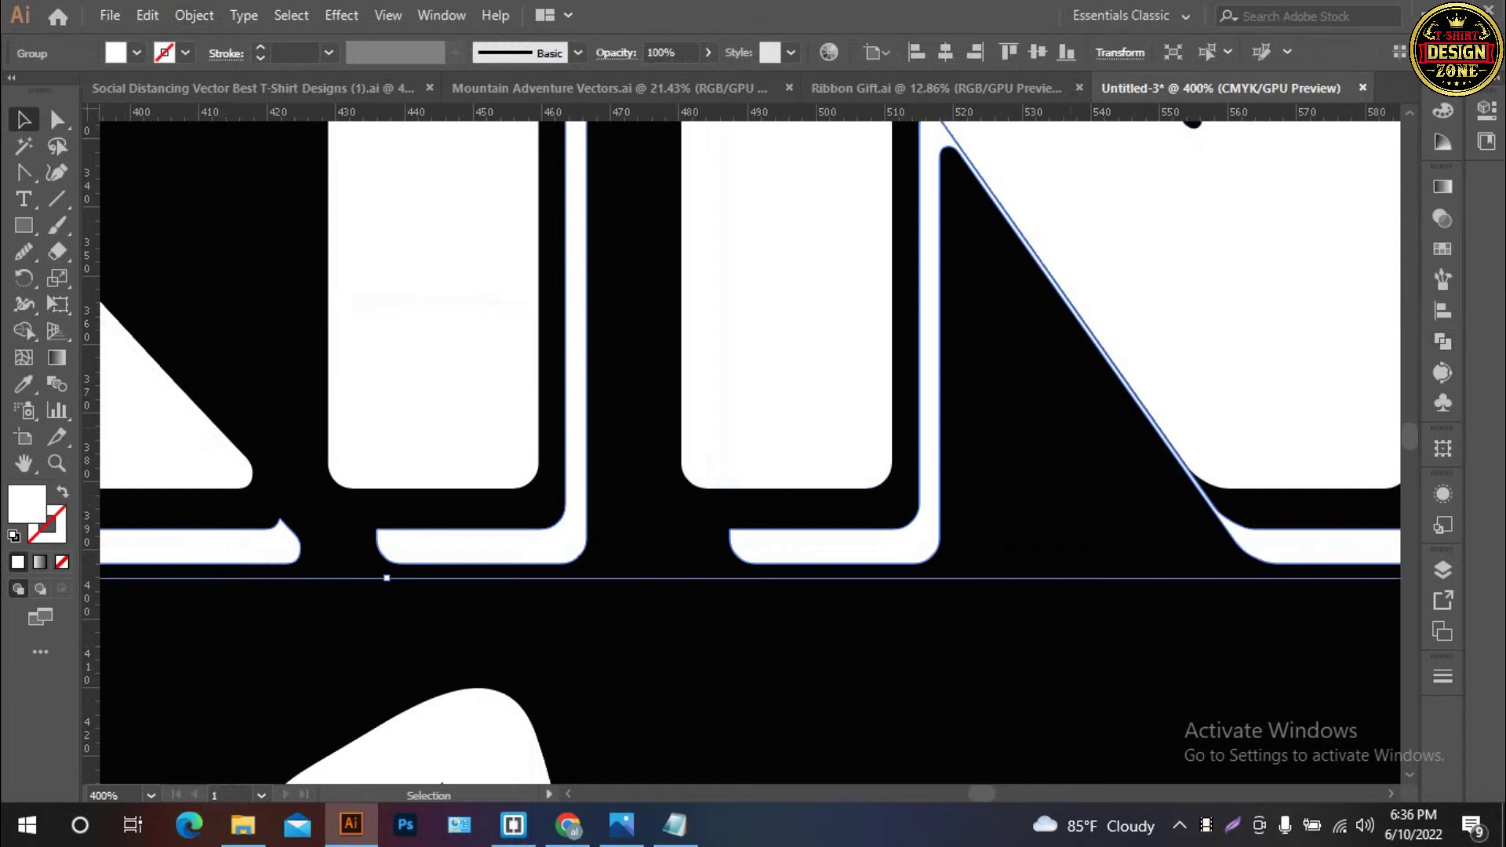
key("ctrl+shift+a")
key("ctrl+0")
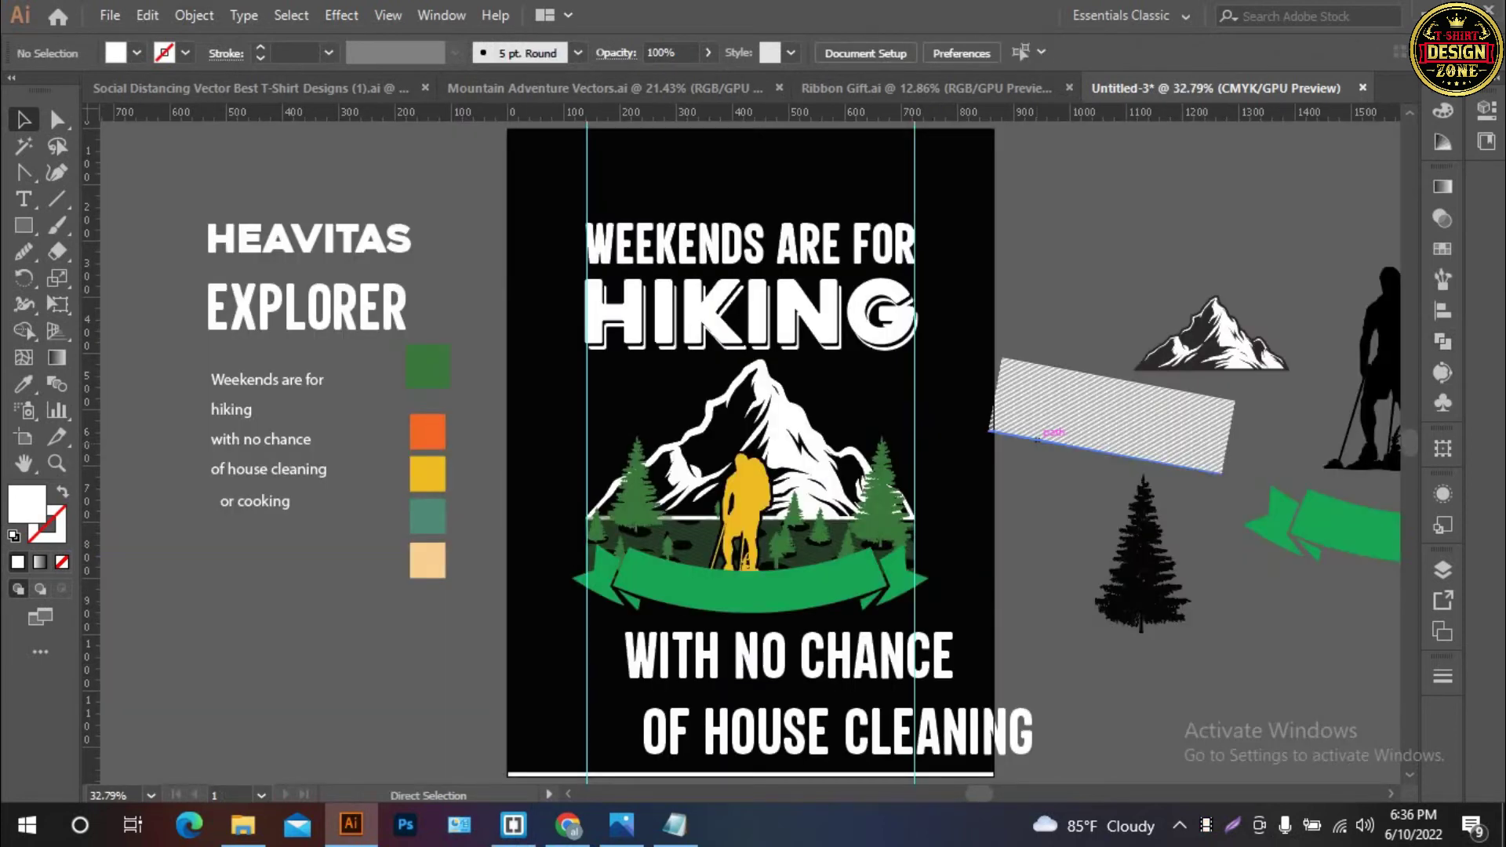
Colour HIKING with the palette's yellow swatch and nudge it down a little
left_click(856, 265)
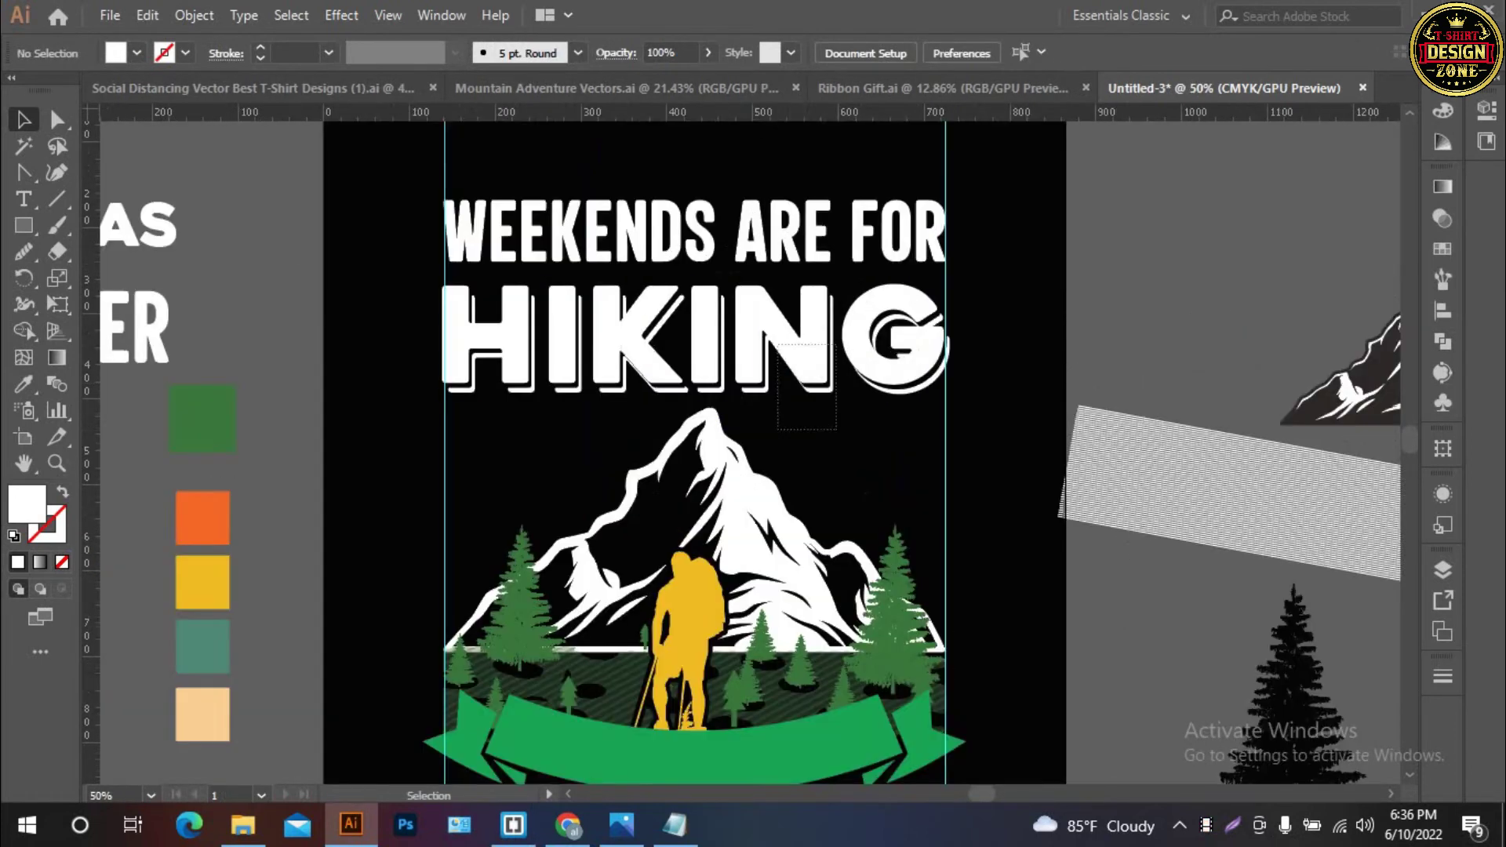
left_click_drag(776, 345, 836, 430)
key("i")
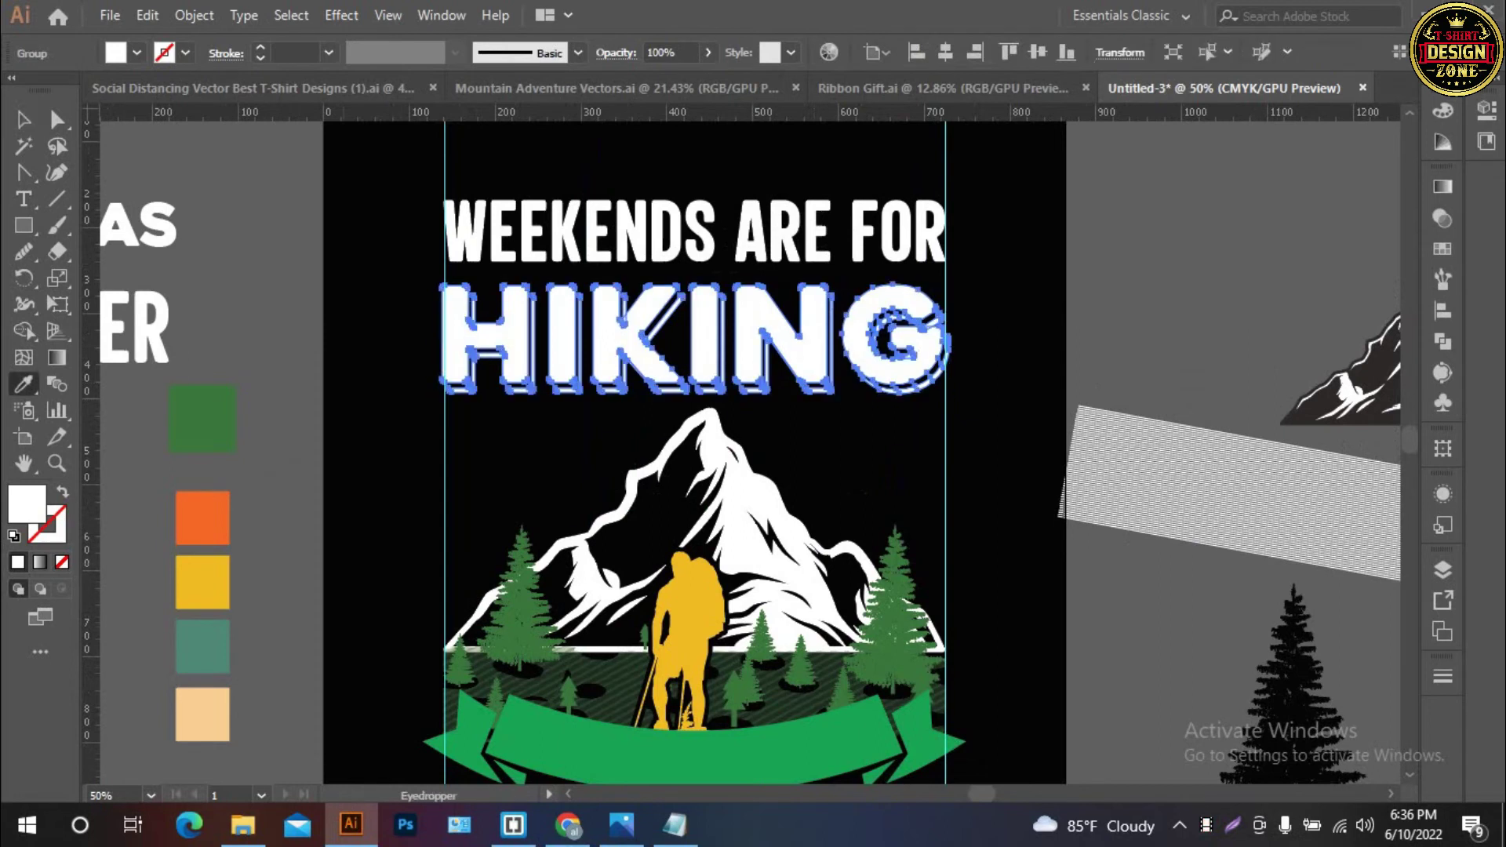
left_click(202, 581)
key("v")
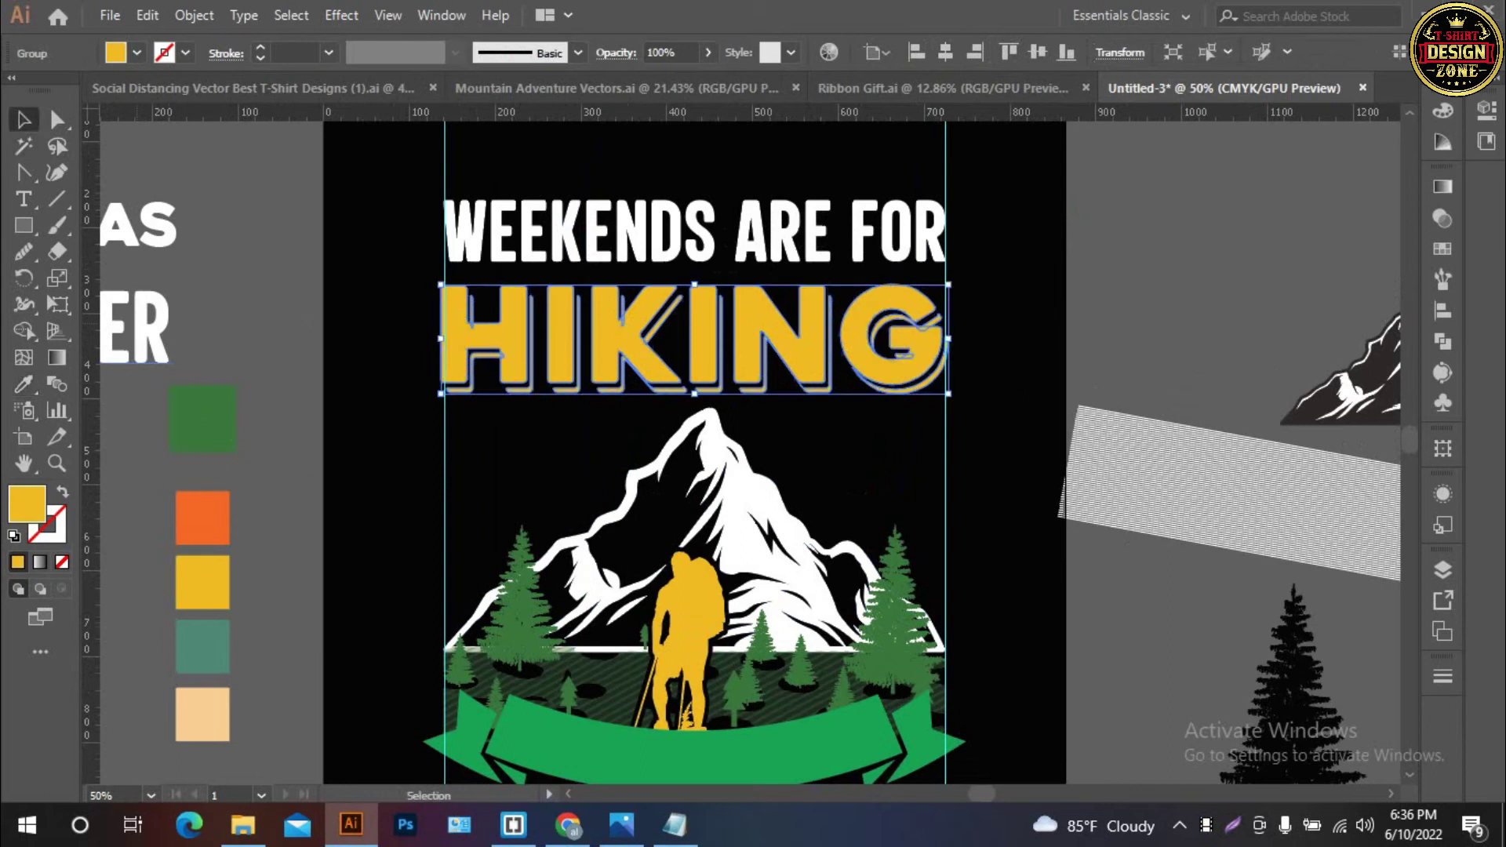
key("Down")
key("Down")
key("Down")
key("Down")
key("Down")
key("Down")
key("Down")
key("Down")
key("Down")
key("Down")
key("Down")
key("Down")
key("Down")
key("Down")
key("Down")
key("Down")
key("Down")
key("Down")
key("ctrl+shift+a")
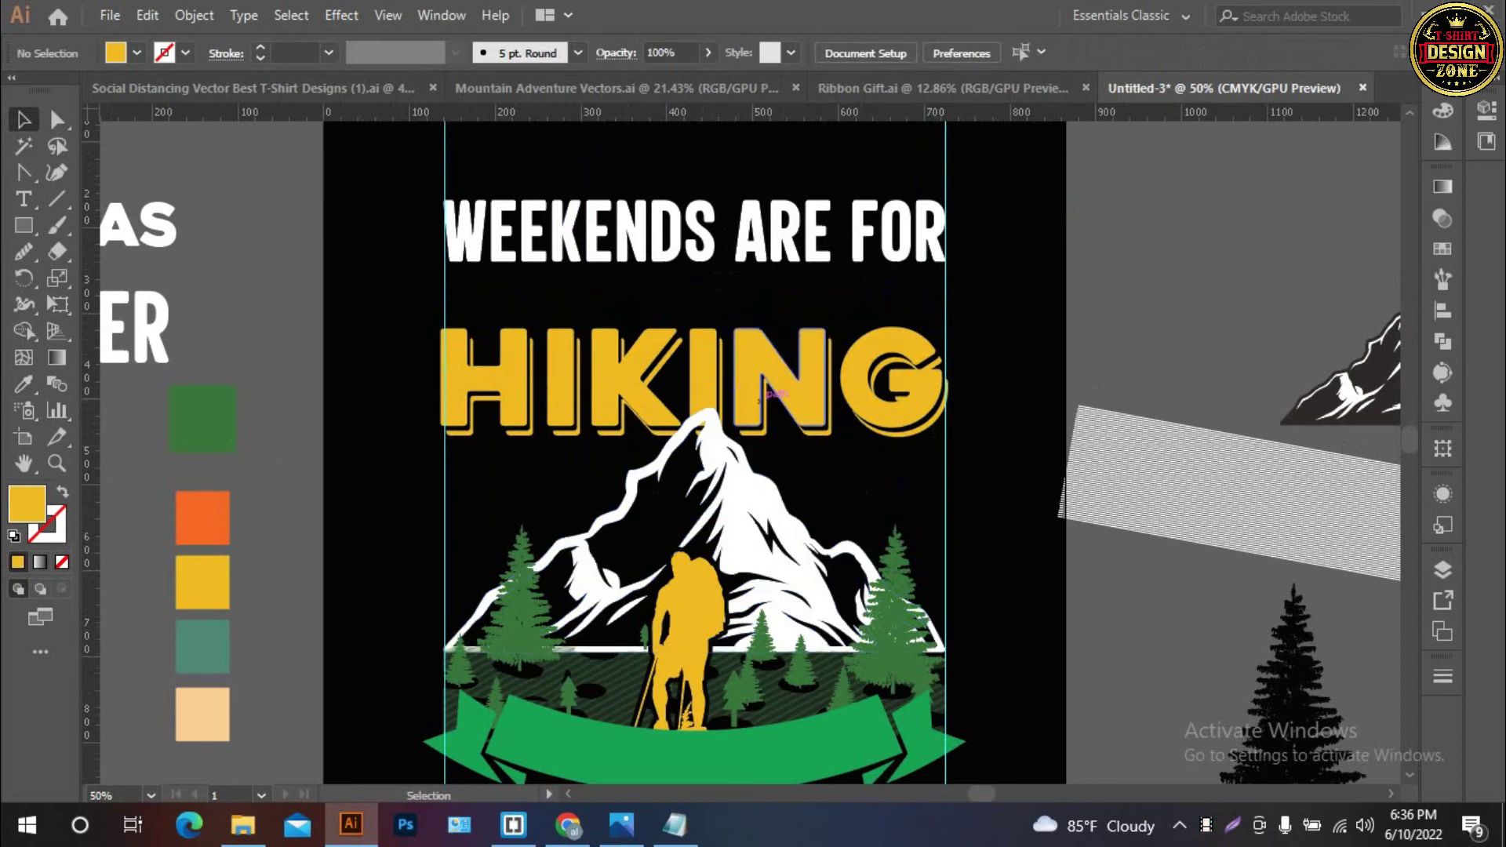
left_click(695, 425)
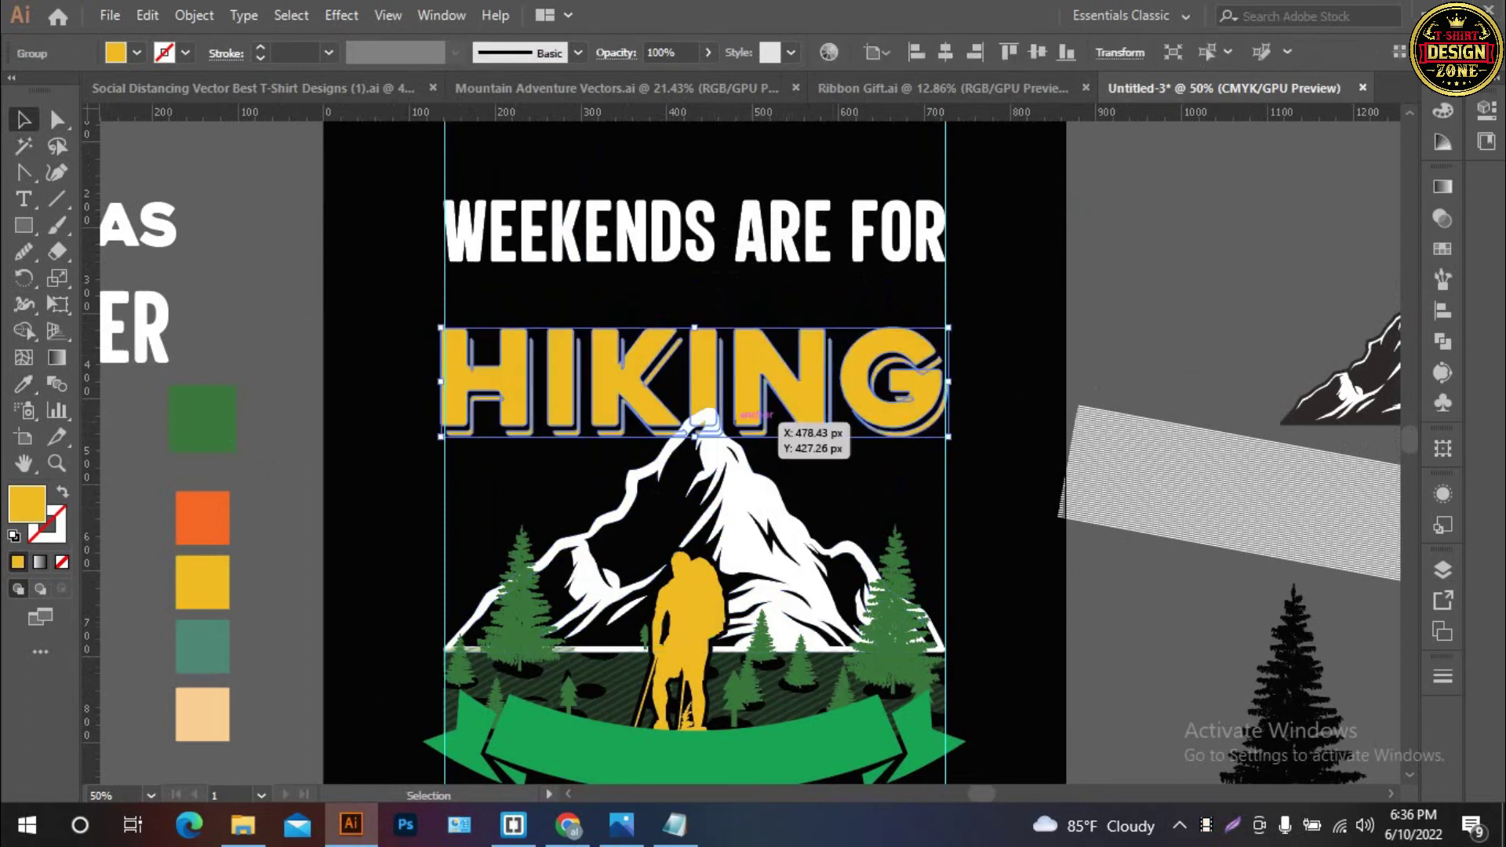
left_click(694, 425)
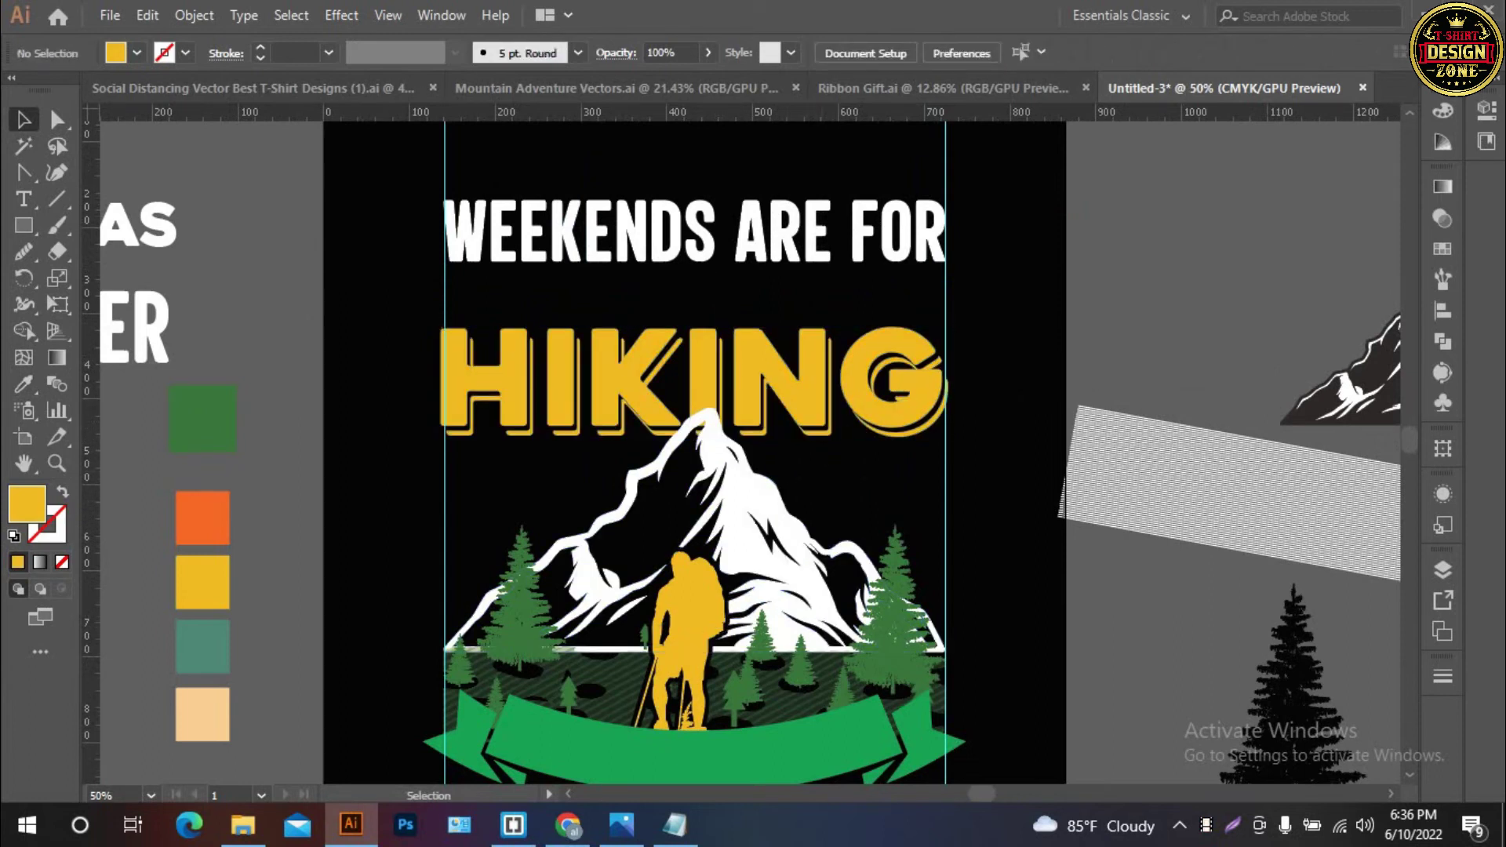
Warp HIKING with an Arc Lower style at about -15% bend
left_click(342, 15)
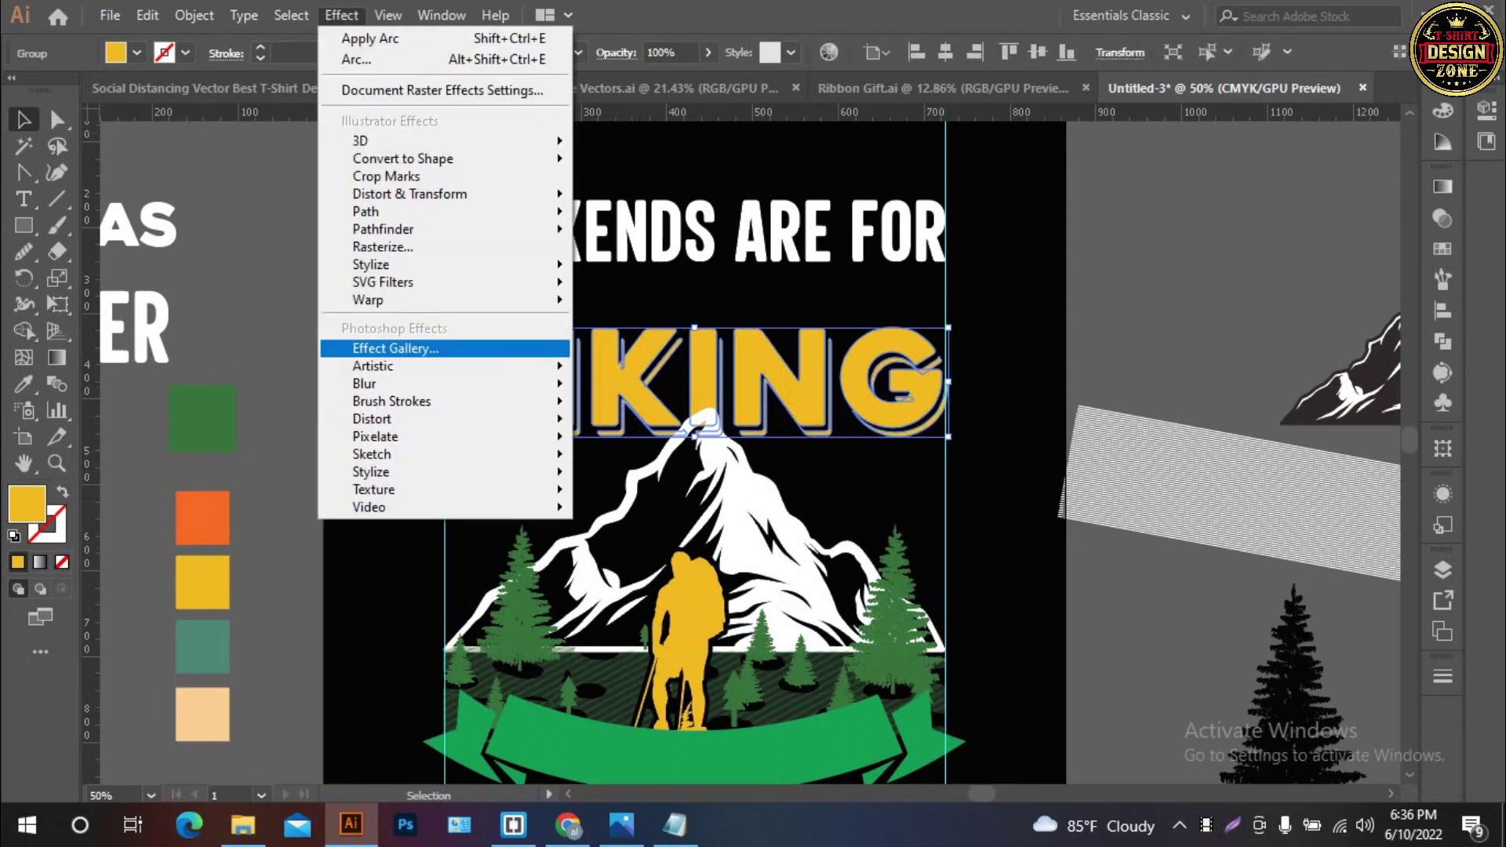
left_click(620, 302)
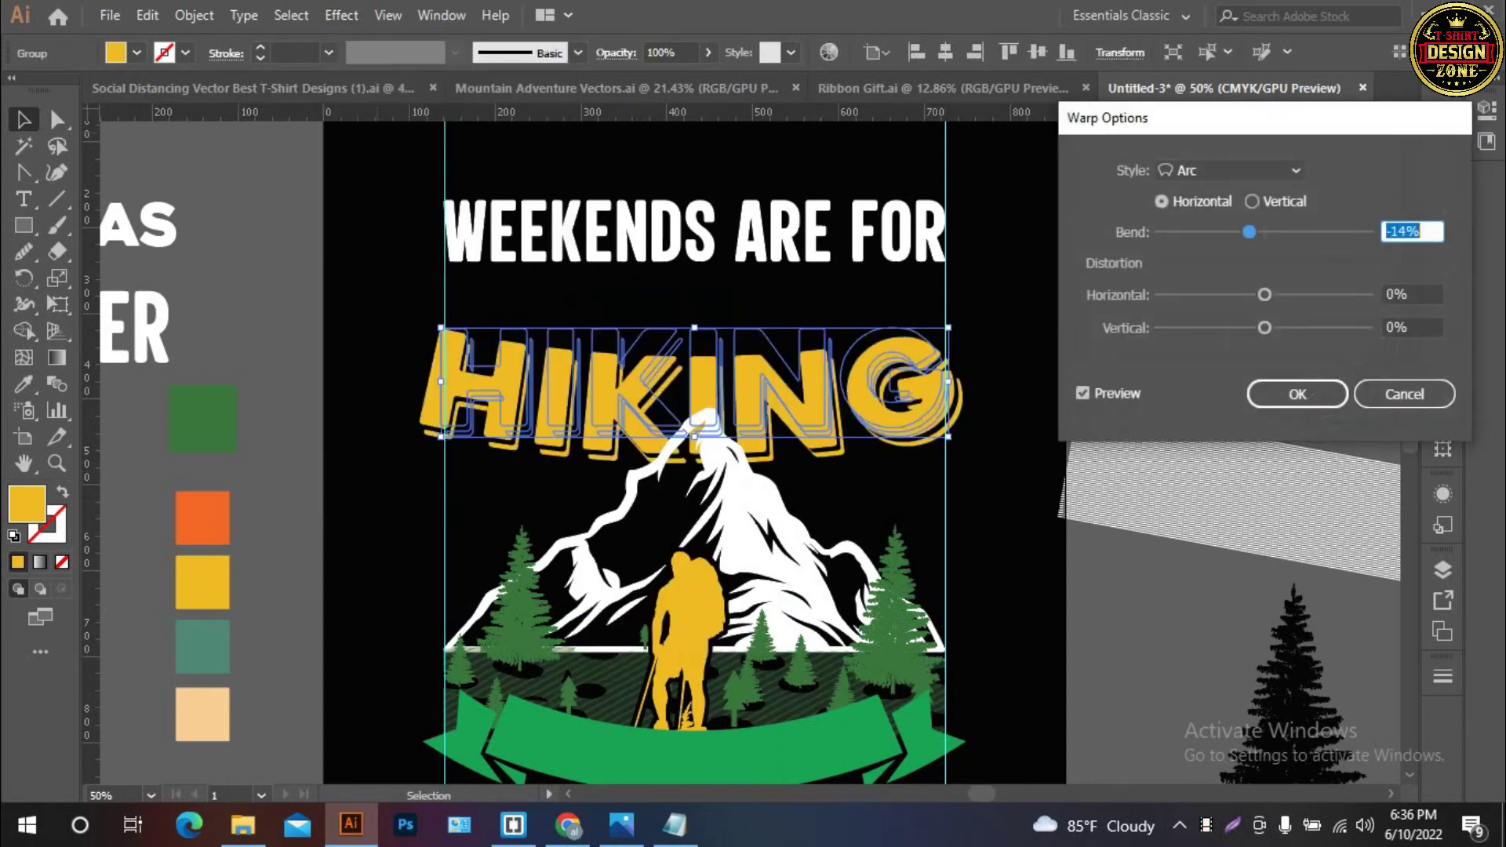
left_click(1229, 170)
left_click(1208, 225)
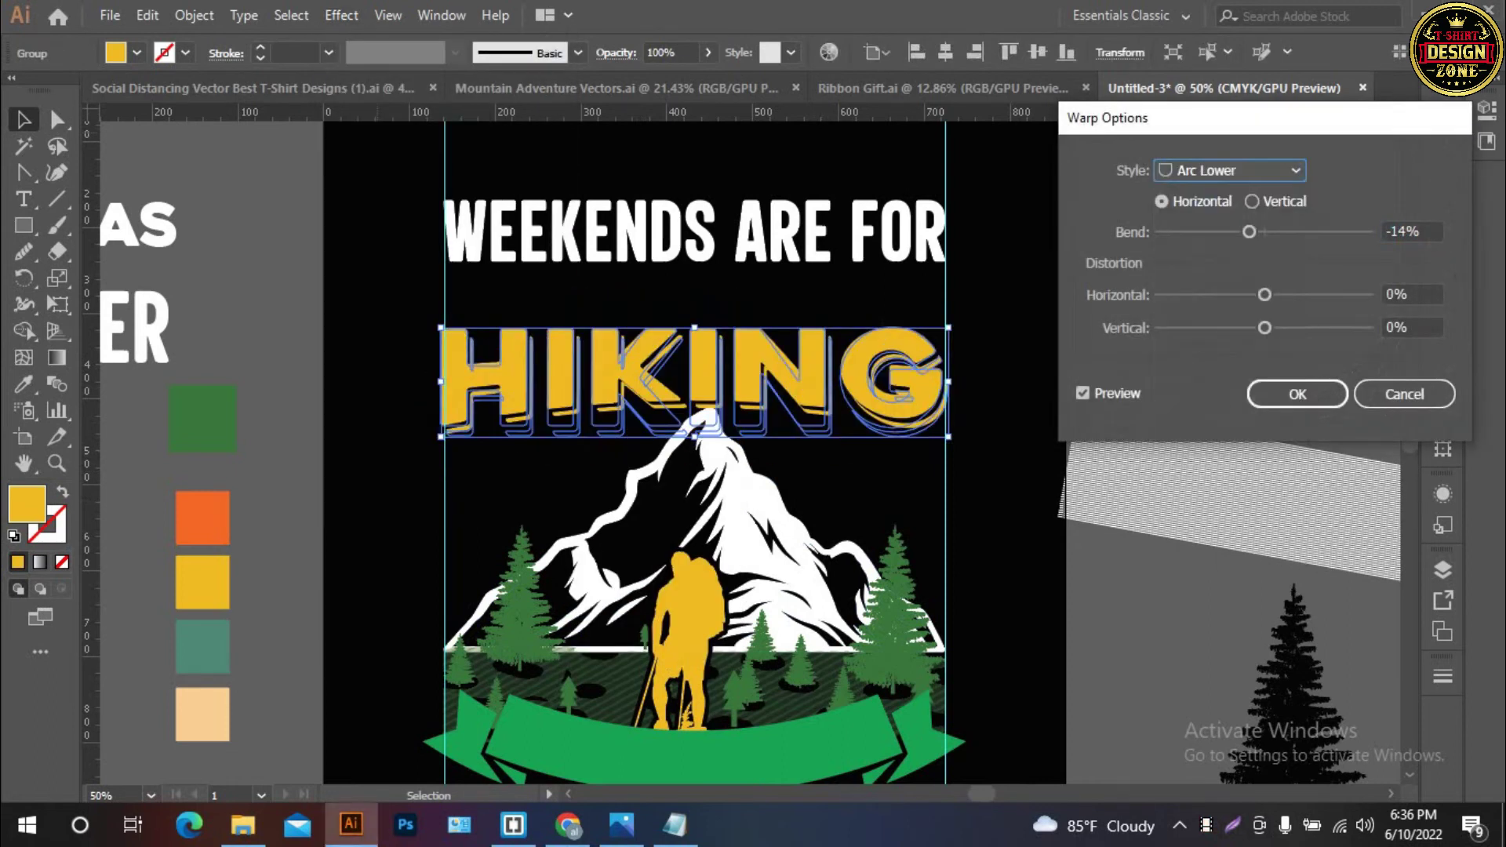
key("Tab")
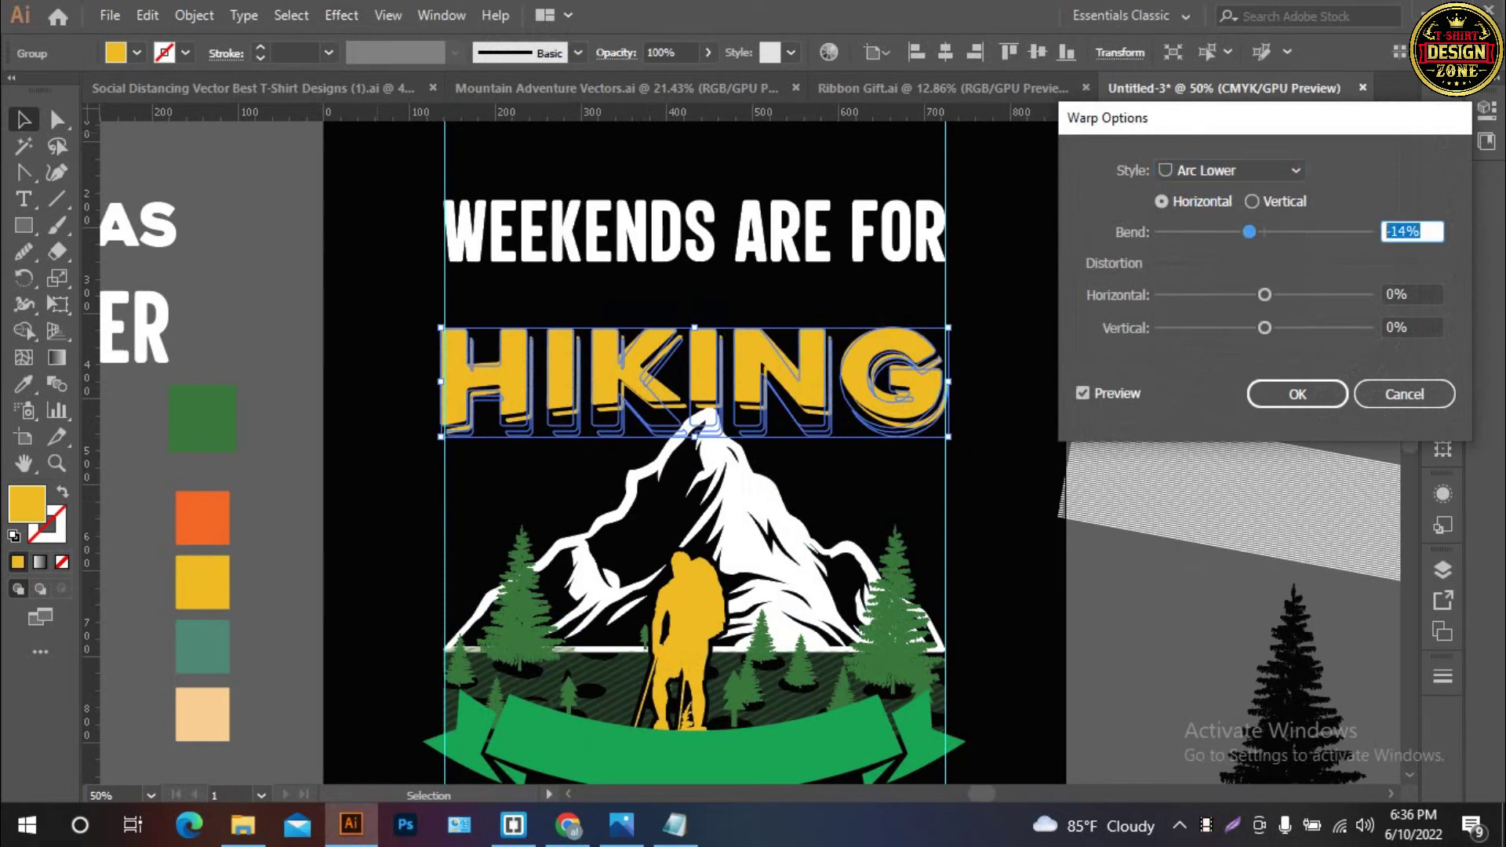
key("Down")
key("Return")
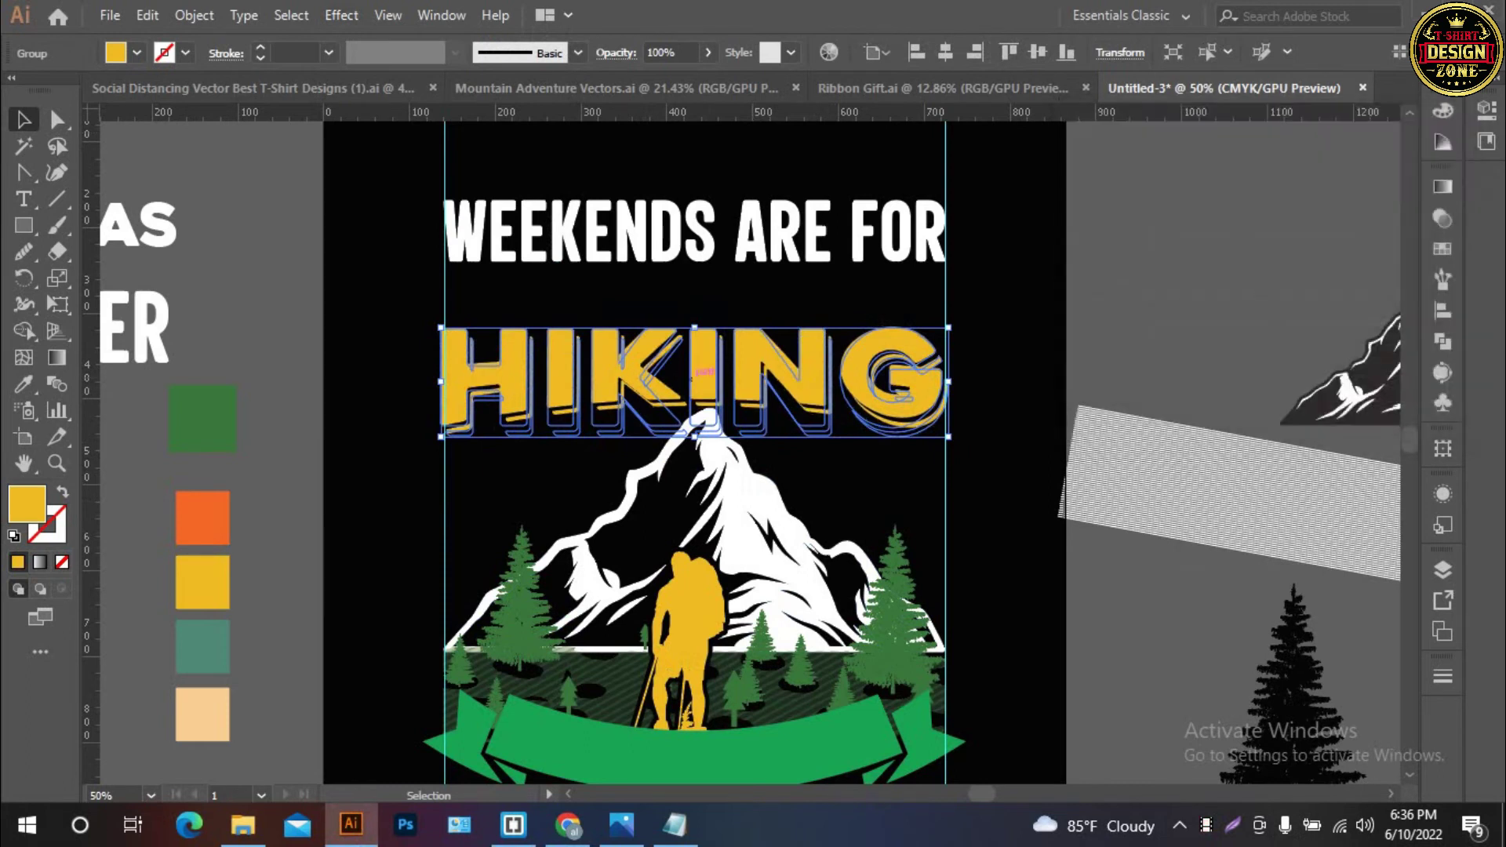
Stretch HIKING taller and expand the warp into plain shapes
left_click_drag(694, 327, 694, 312)
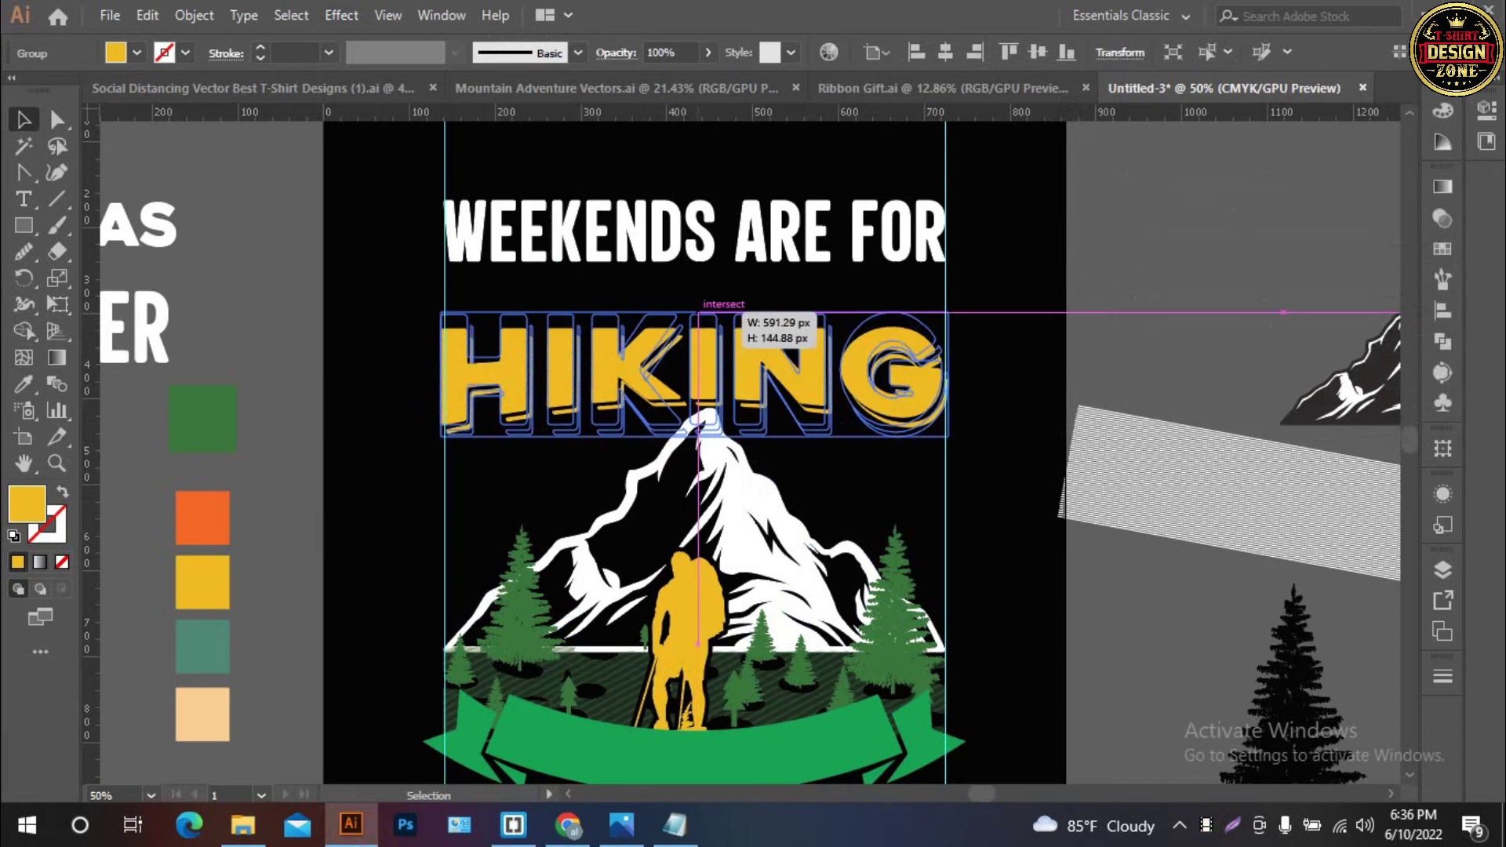
left_click(185, 15)
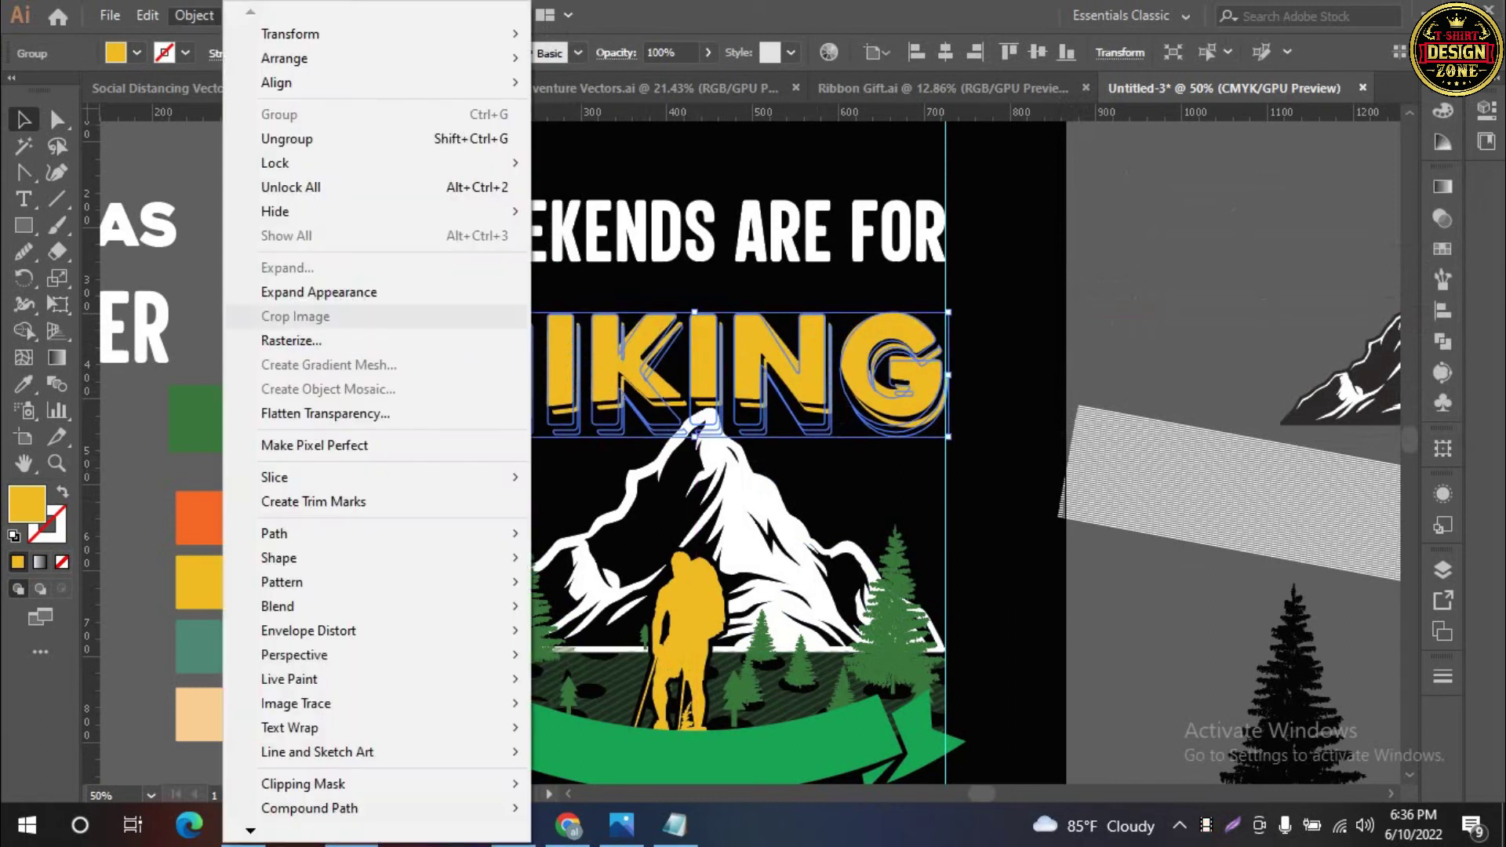
left_click(259, 290)
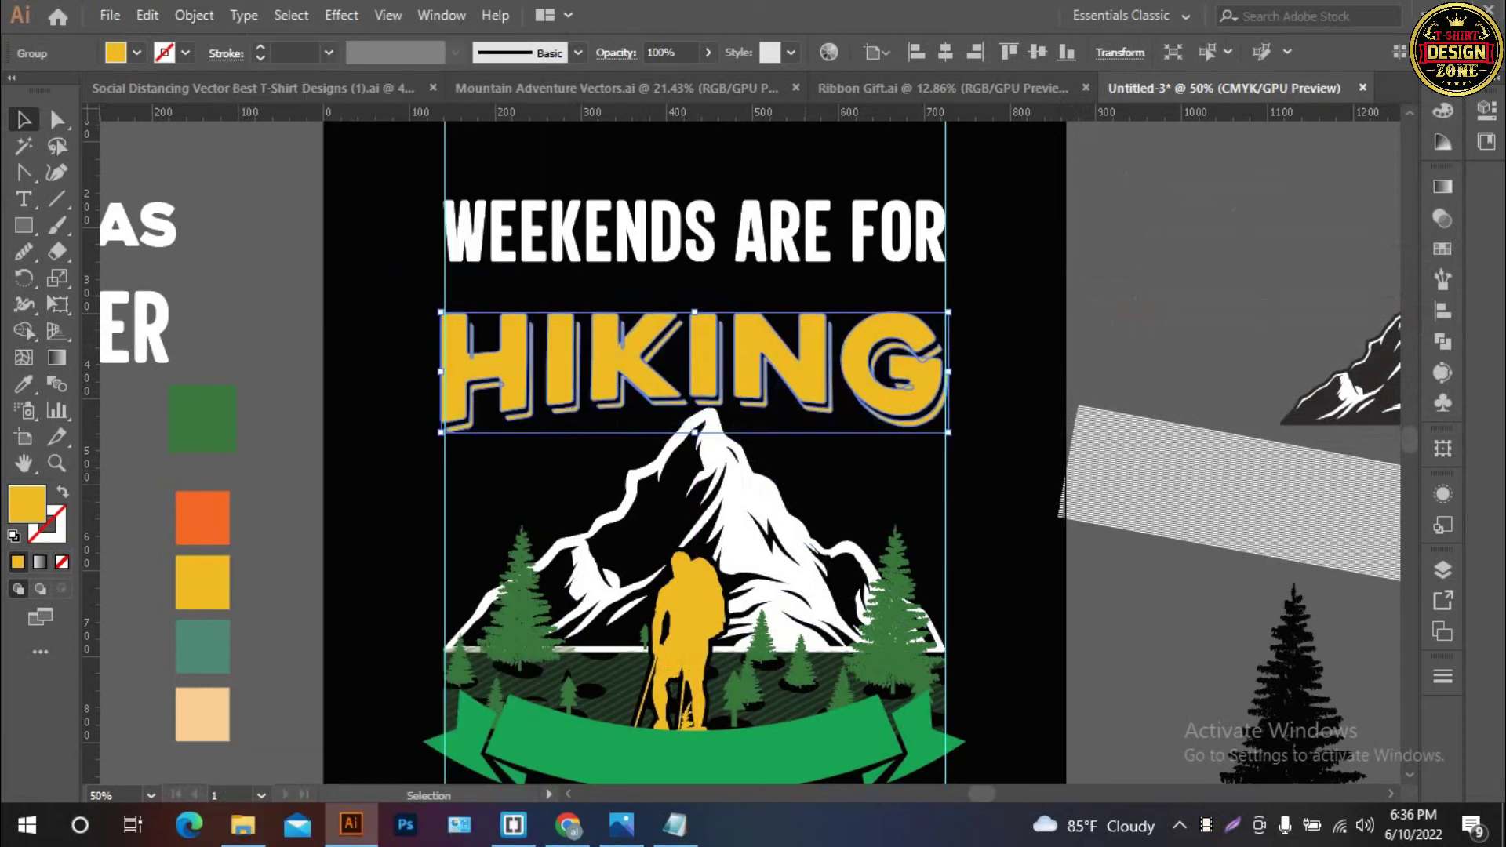
key("ctrl+shift+a")
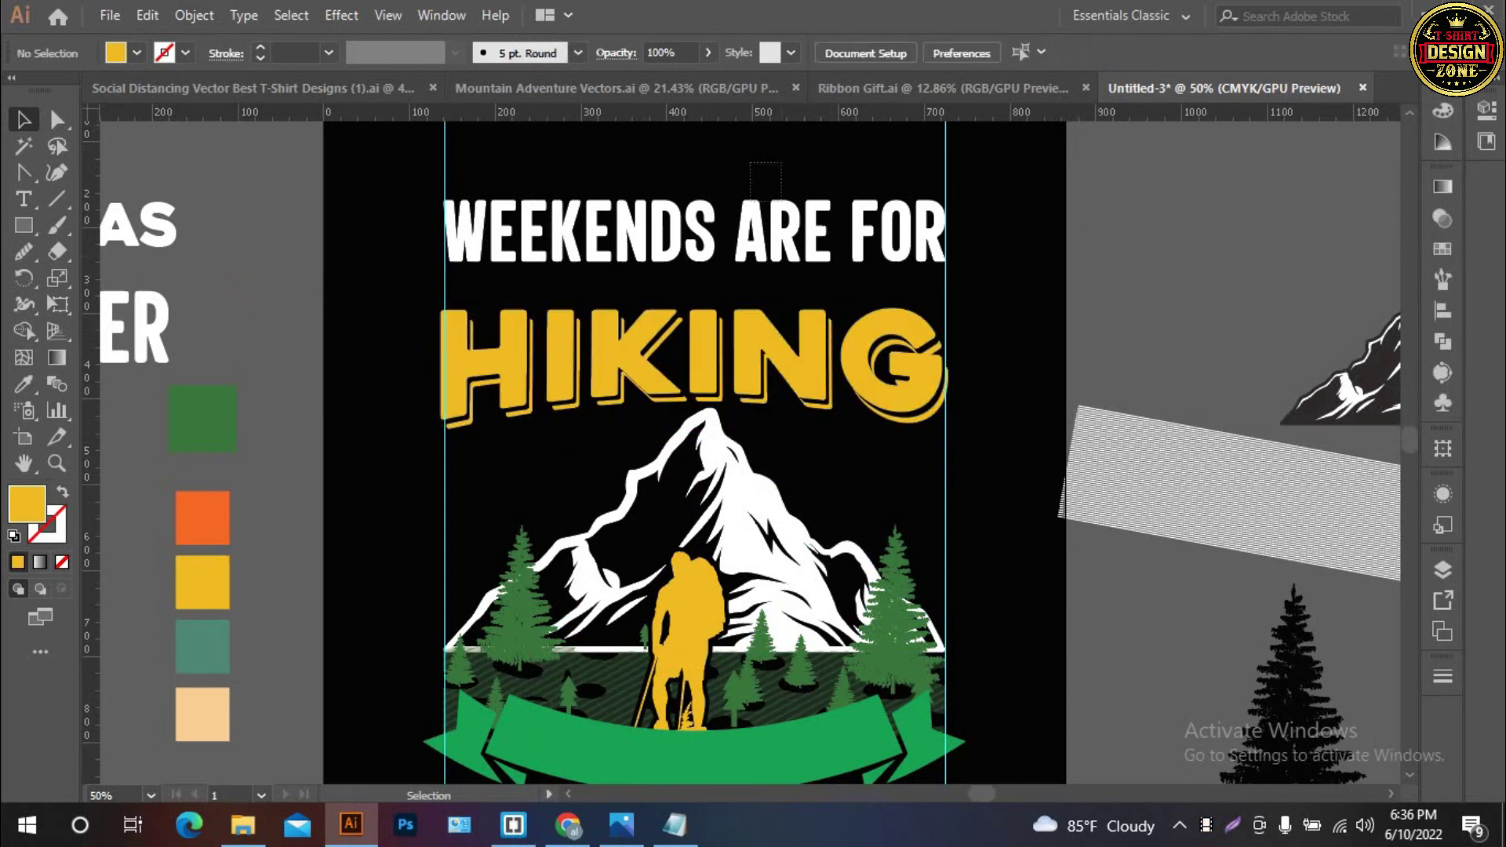
Move WEEKENDS ARE FOR down closer above HIKING
left_click_drag(750, 162, 781, 201)
left_click_drag(945, 384, 949, 406)
left_click_drag(702, 255, 702, 269)
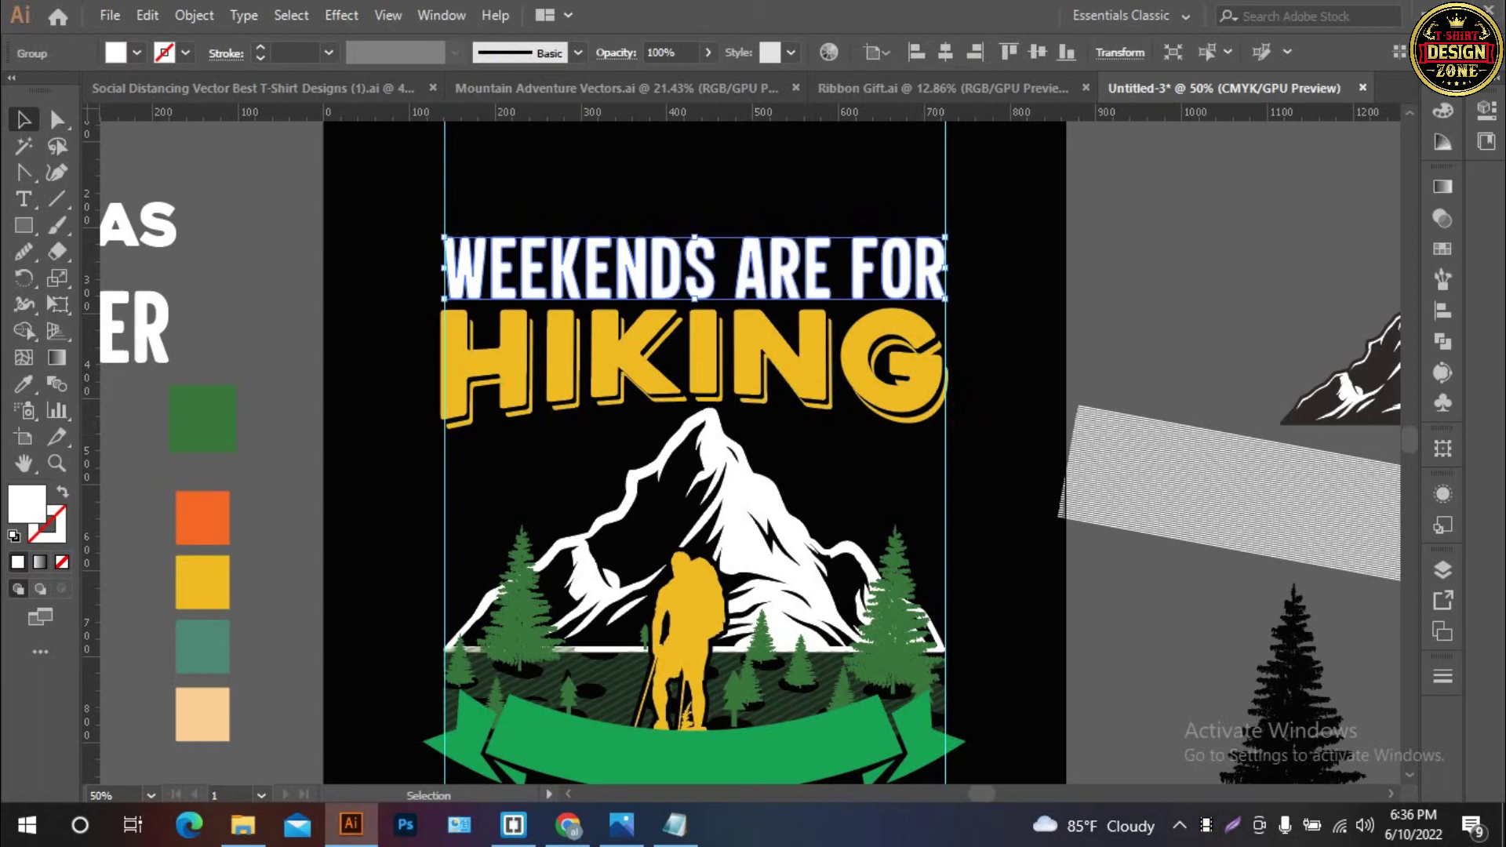
Narrow HIKING from its right edge to about 584 px wide, then fit the poster in view
left_click(843, 355)
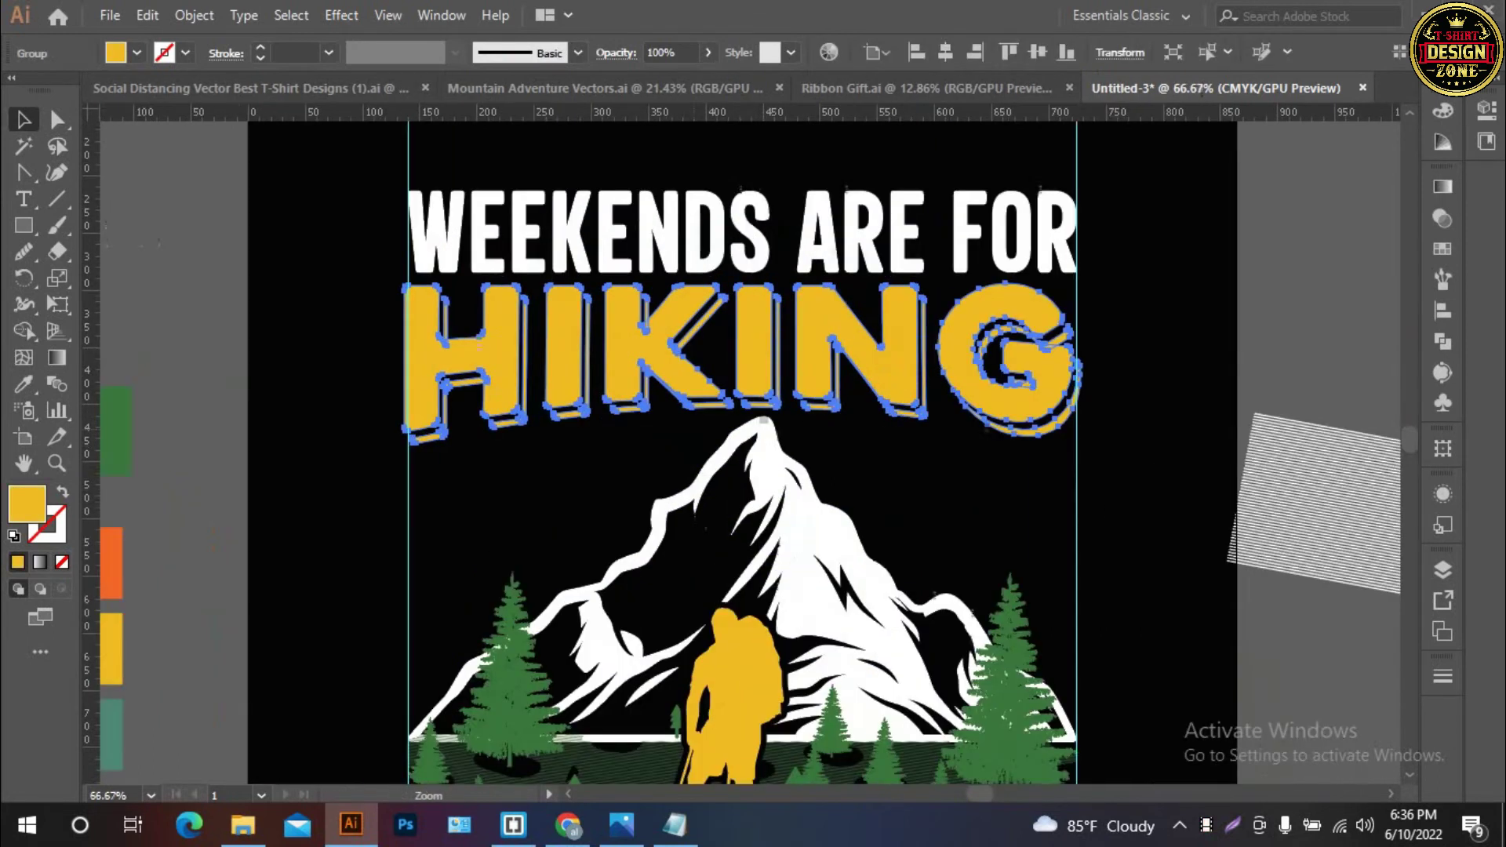
scroll(776, 313, "up", 2)
scroll(776, 313, "up", 2)
left_click_drag(776, 314, 295, 252)
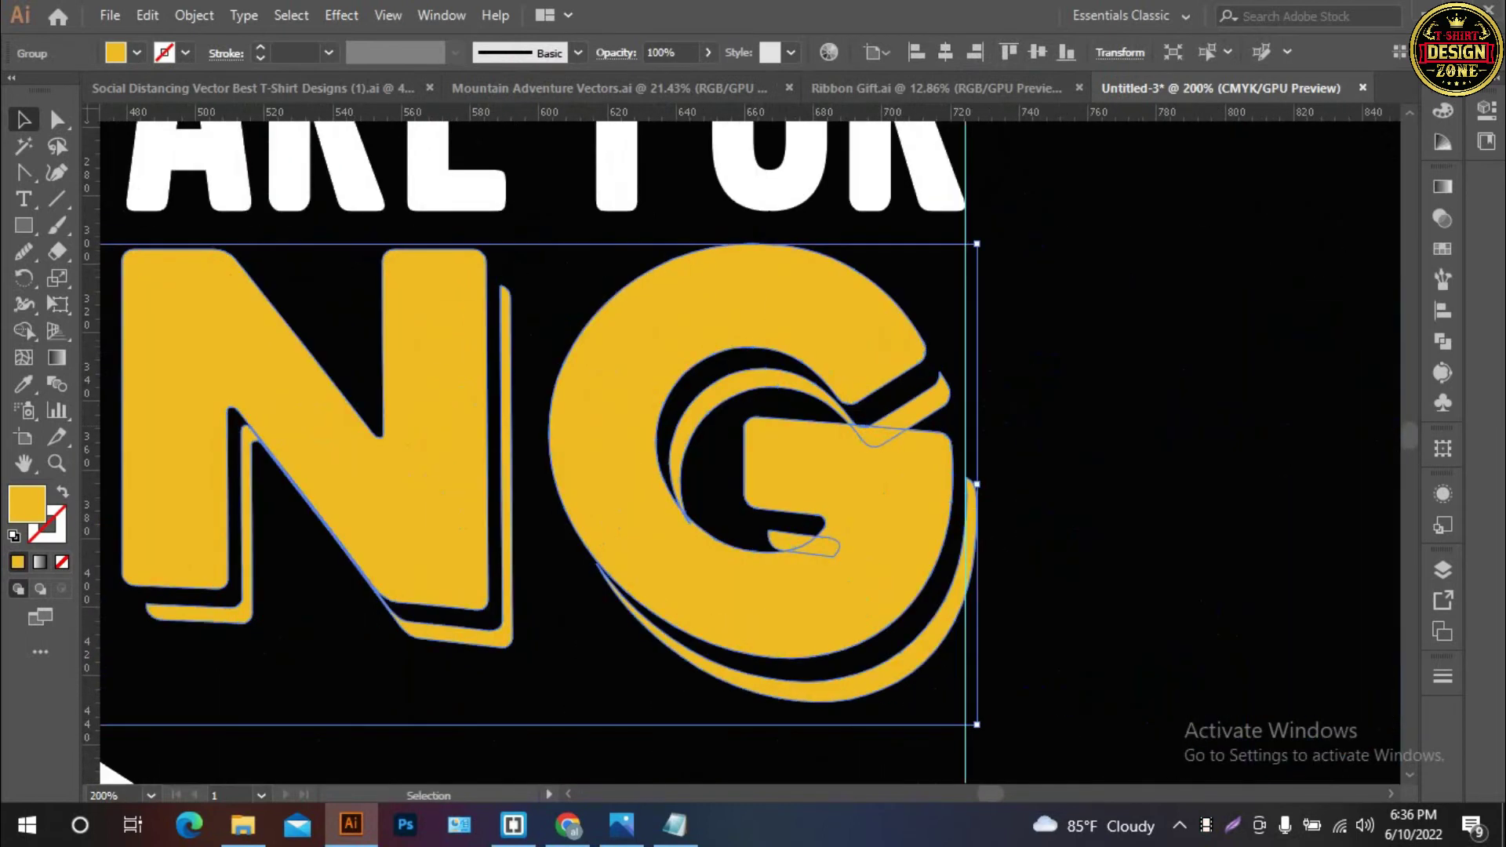
left_click_drag(977, 483, 965, 480)
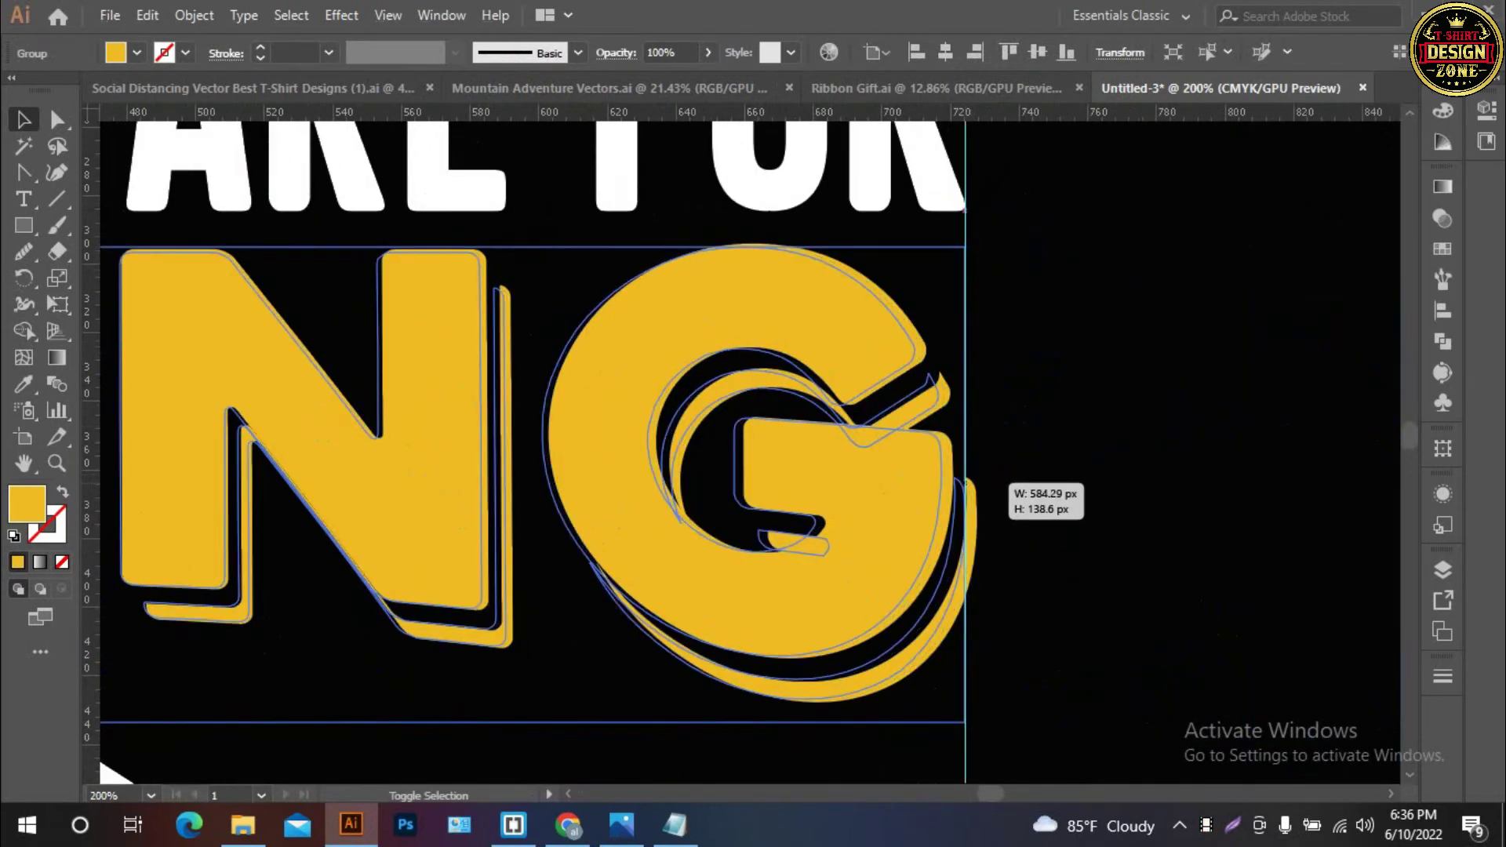
key("ctrl+shift+a")
key("ctrl+0")
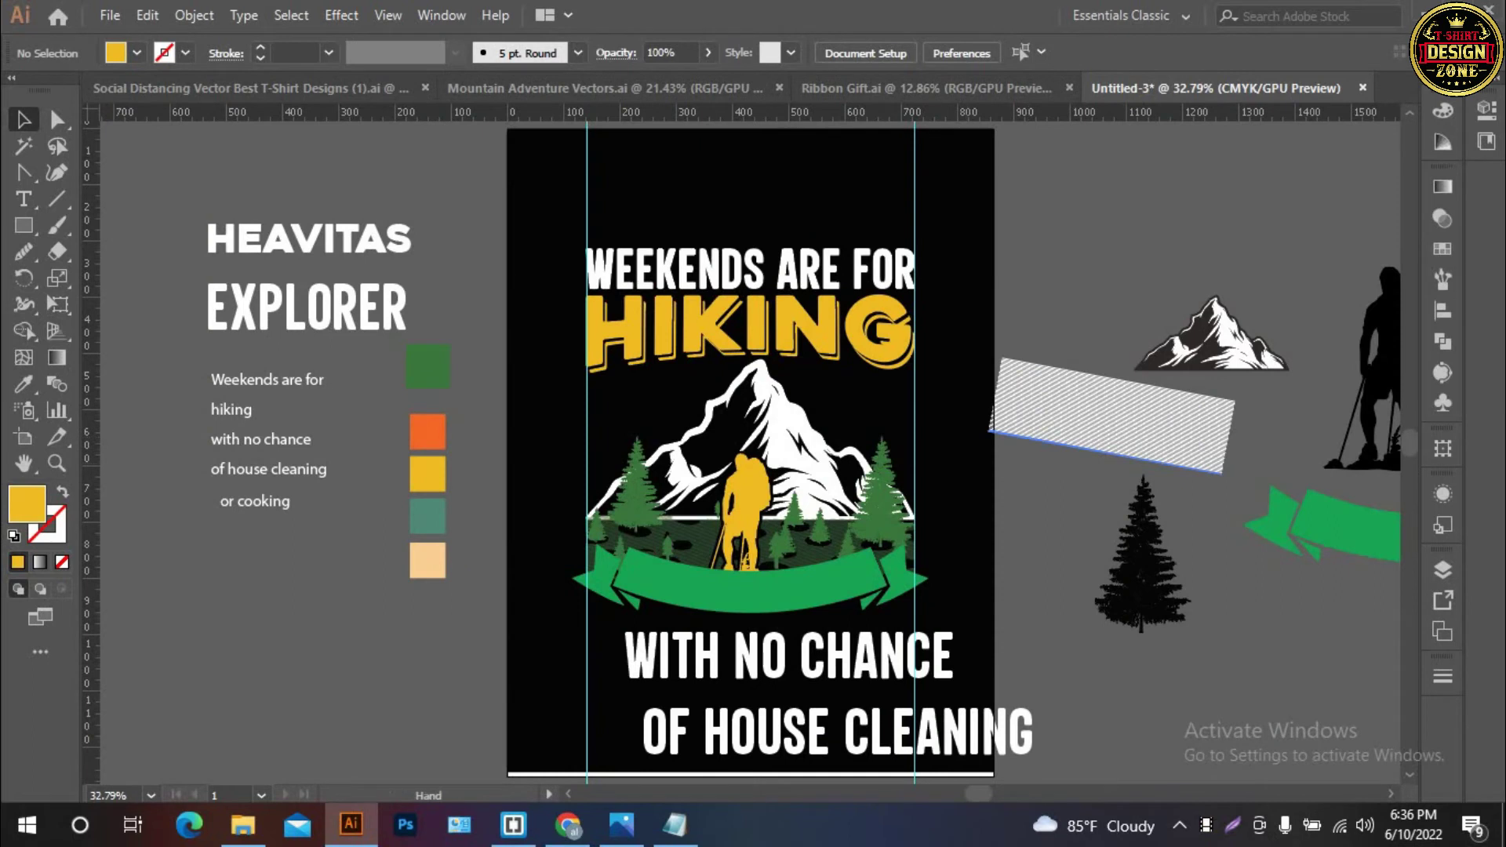
scroll(750, 444, "down", 1)
Shrink WITH NO CHANCE onto the green ribbon and convert it to outlines
key("ctrl+=")
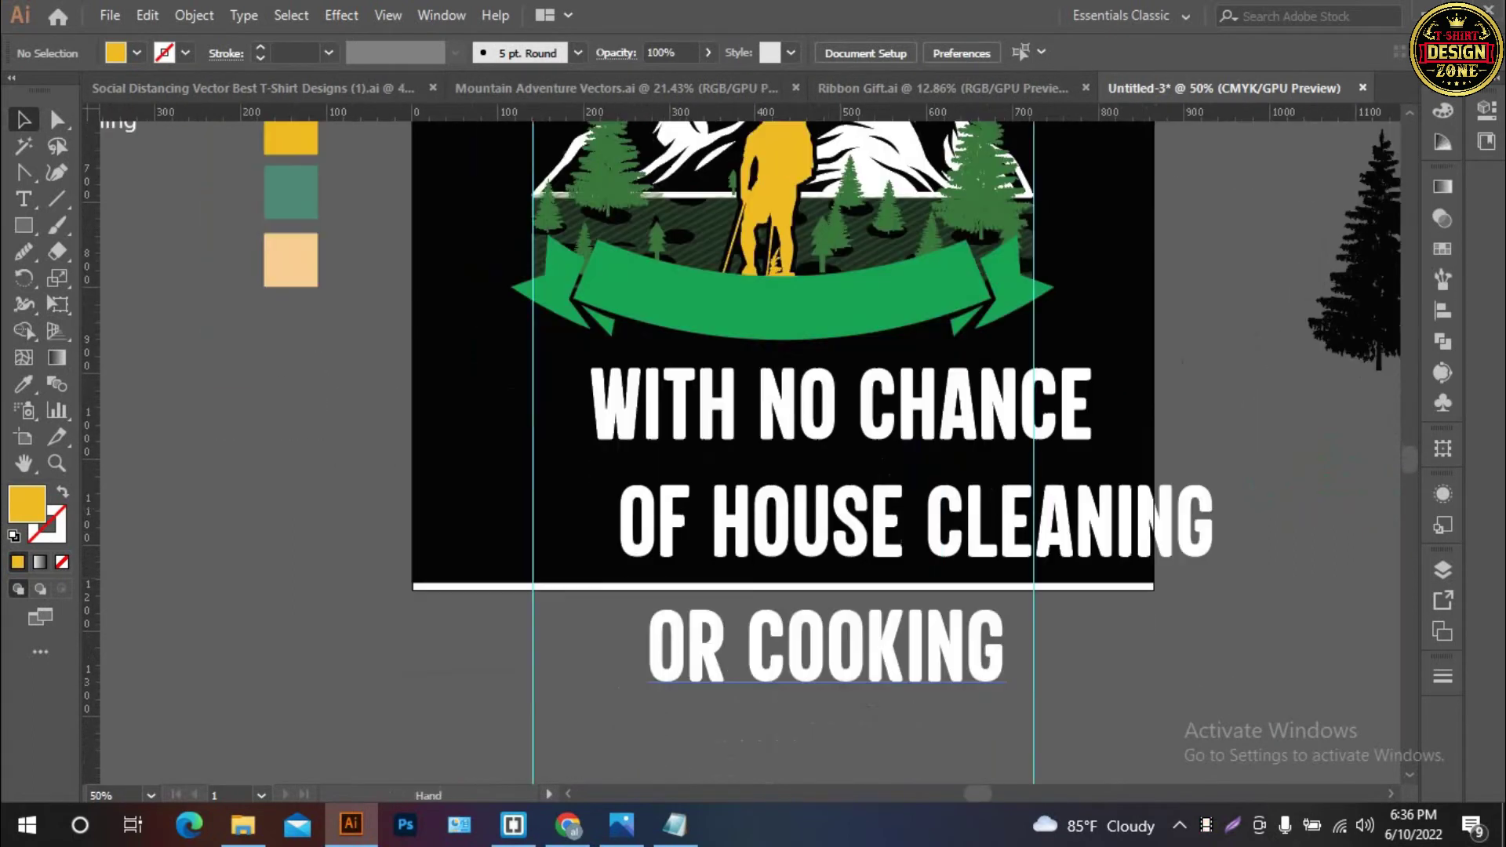
left_click(811, 396)
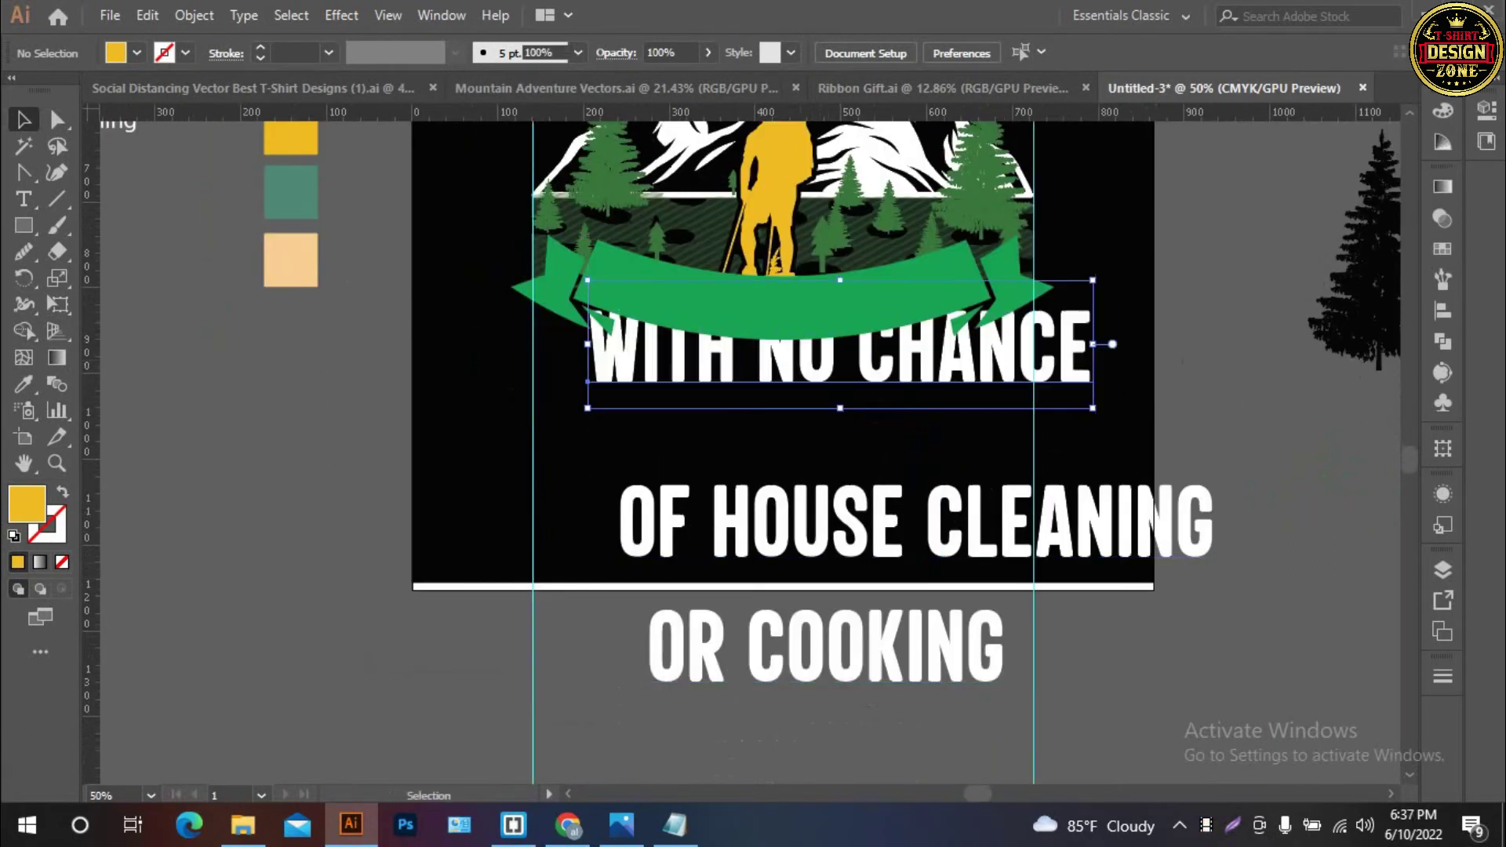
key("Delete")
key("ctrl+z")
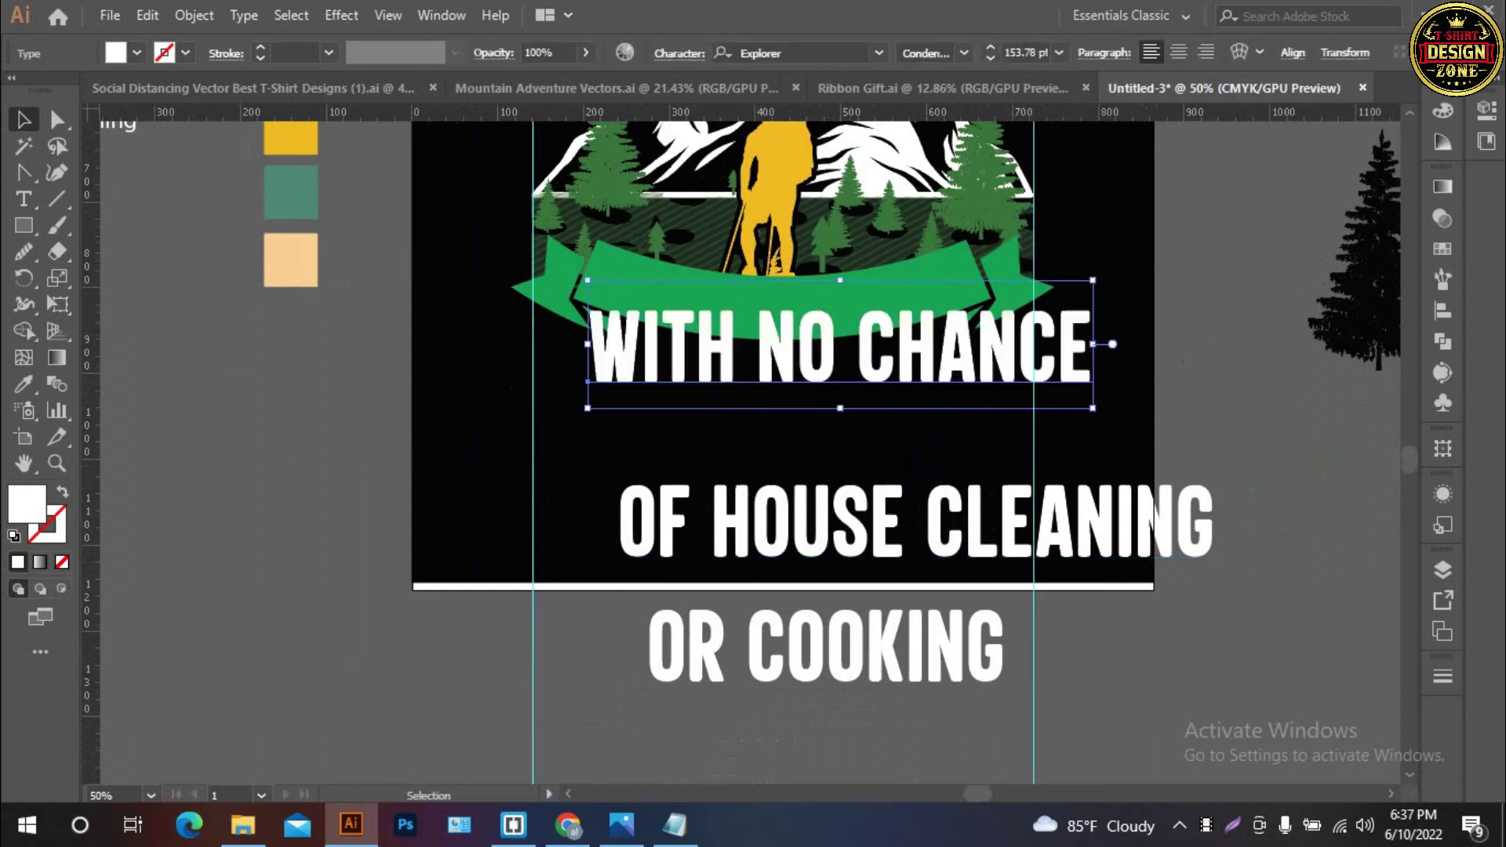
mouse_move(1093, 343)
left_mouse_down()
mouse_move(986, 343)
mouse_move(902, 313)
left_mouse_up()
right_click(843, 309)
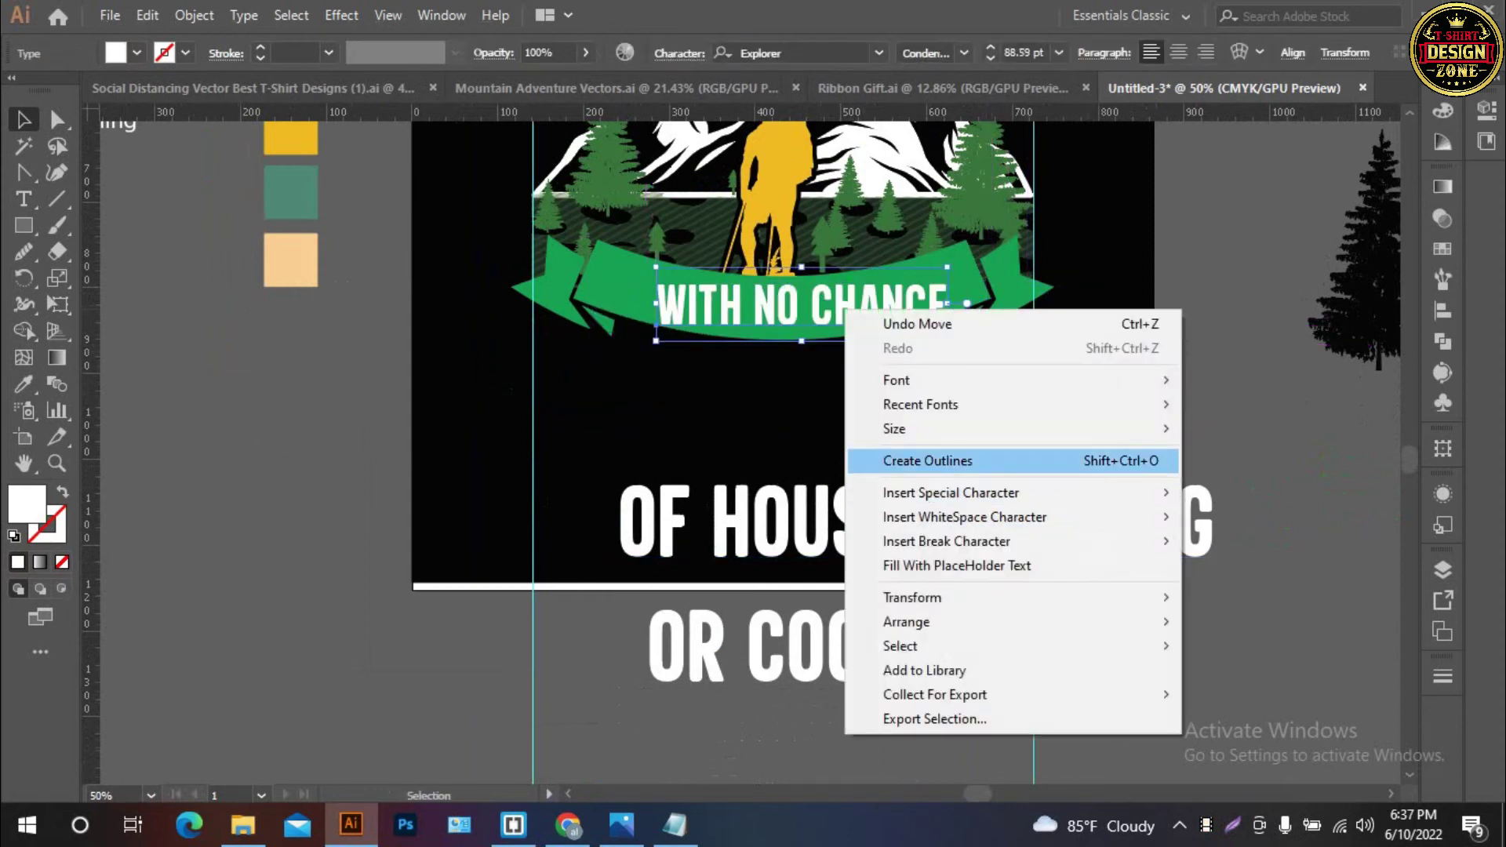
left_click(879, 461)
Outline OF HOUSE CLEANING and OR COOKING and centre both horizontally on the artboard
left_click_drag(890, 512, 833, 441)
right_click(795, 439)
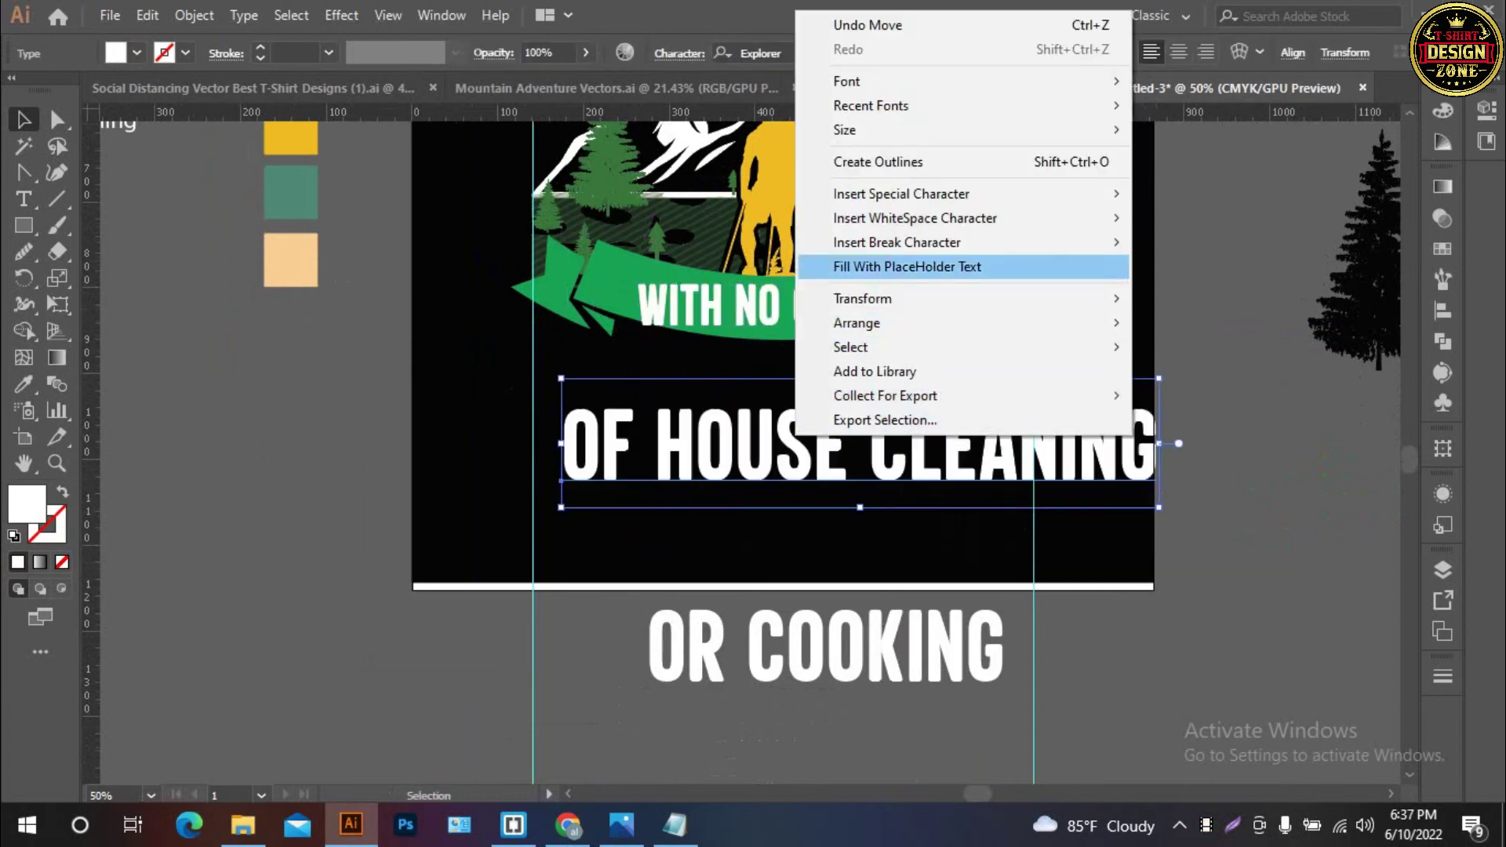
left_click(879, 161)
left_click(945, 52)
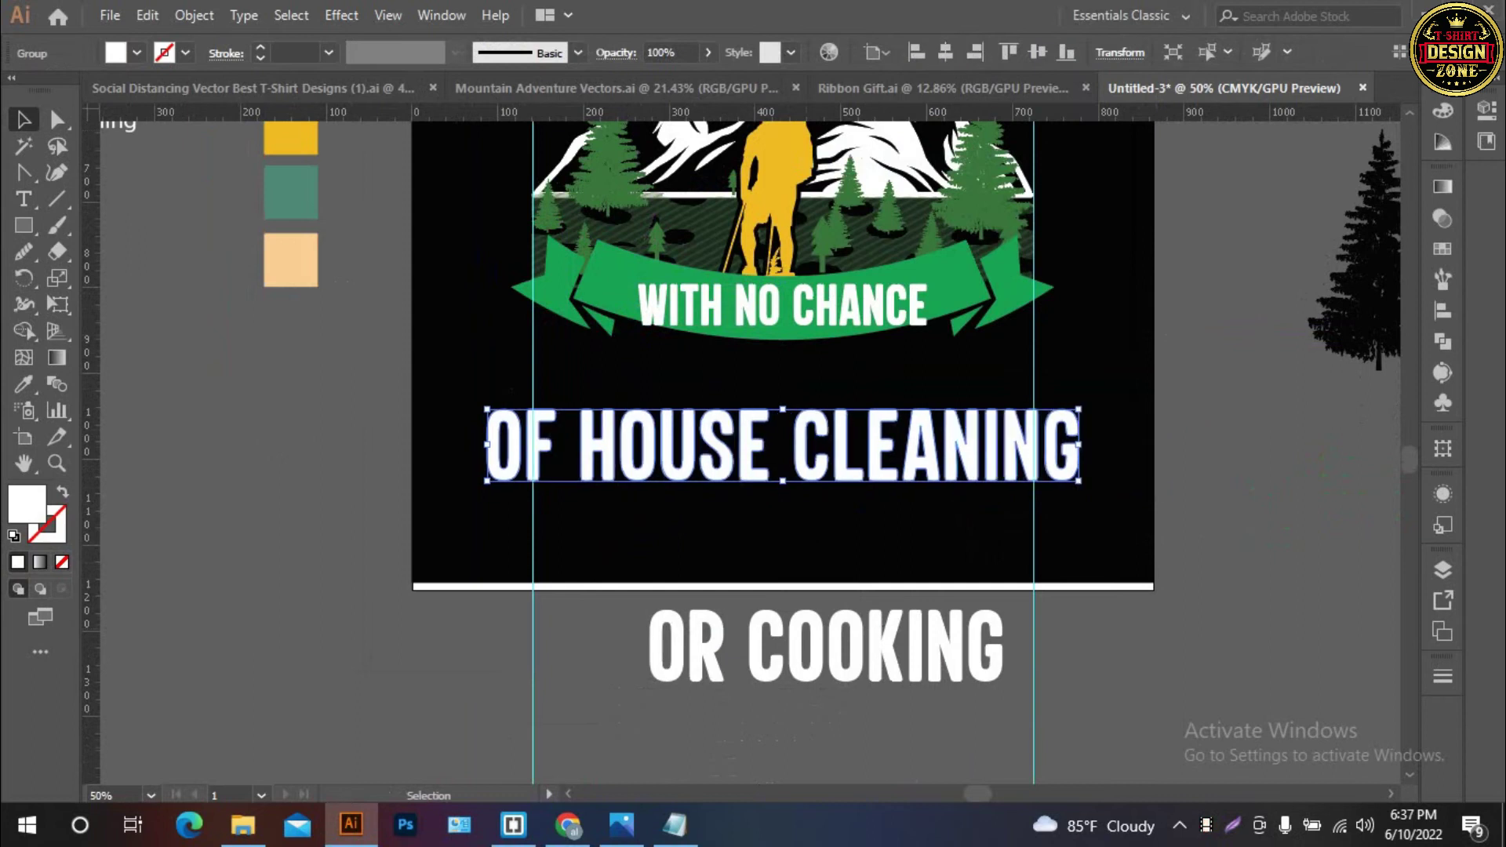
right_click(800, 665)
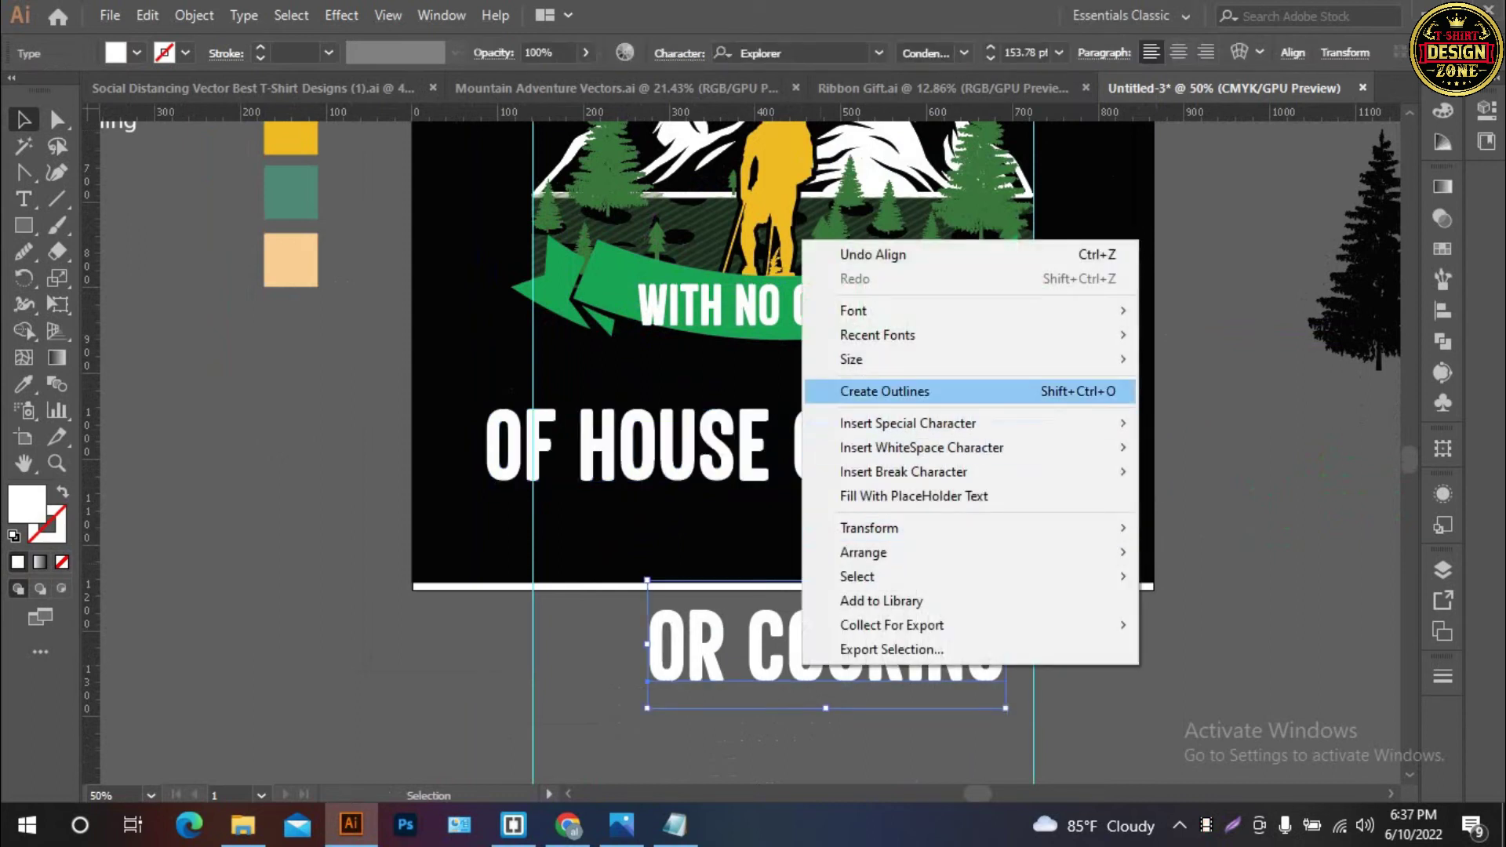
left_click(885, 391)
left_click(916, 52)
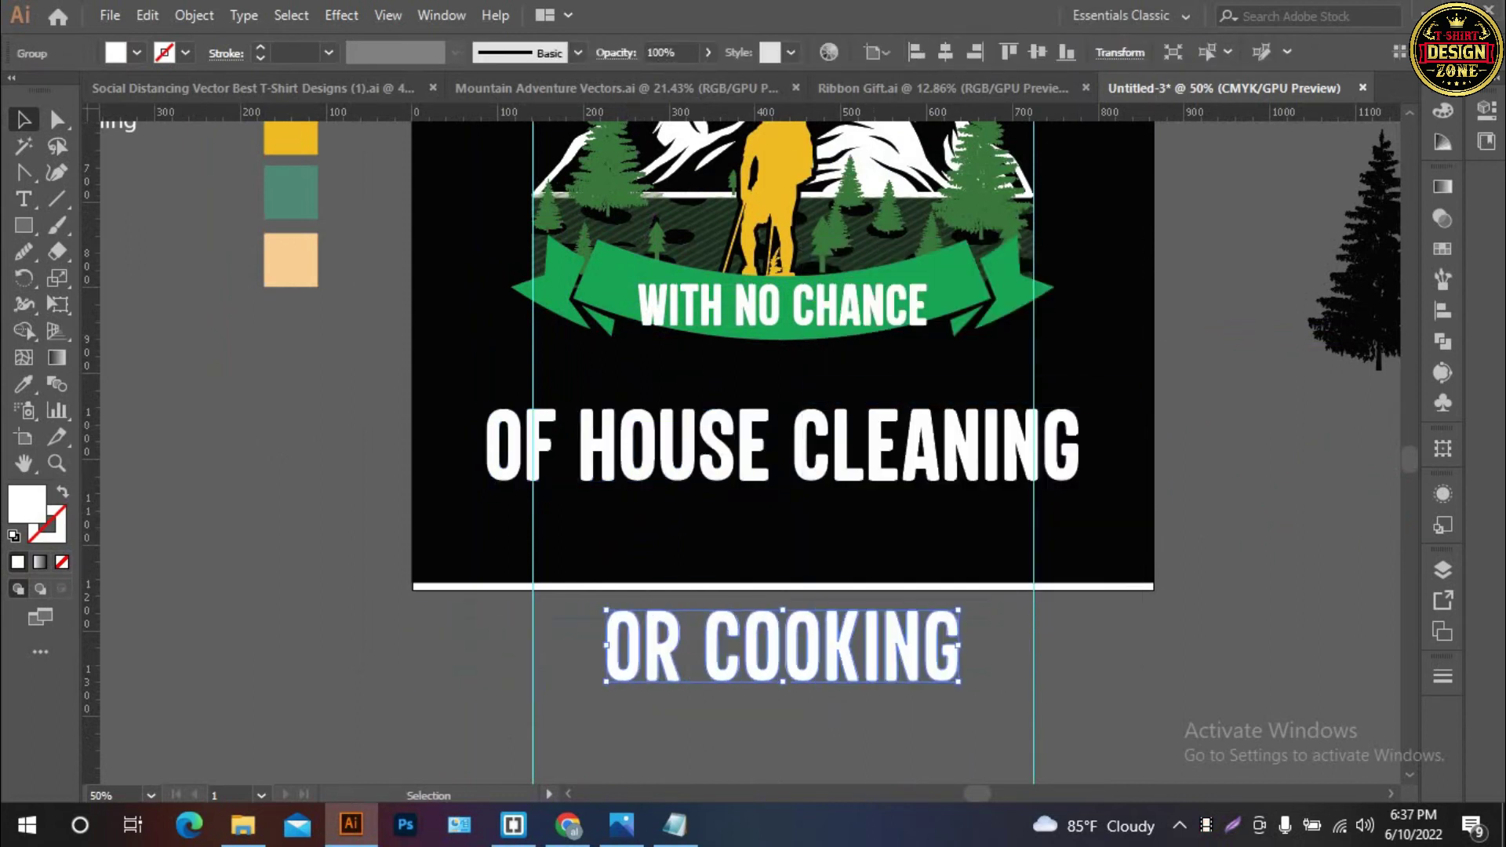
left_click(804, 549)
Fit OF HOUSE CLEANING under the ribbon within the guides, with OR COOKING below it
left_click_drag(977, 449, 941, 392)
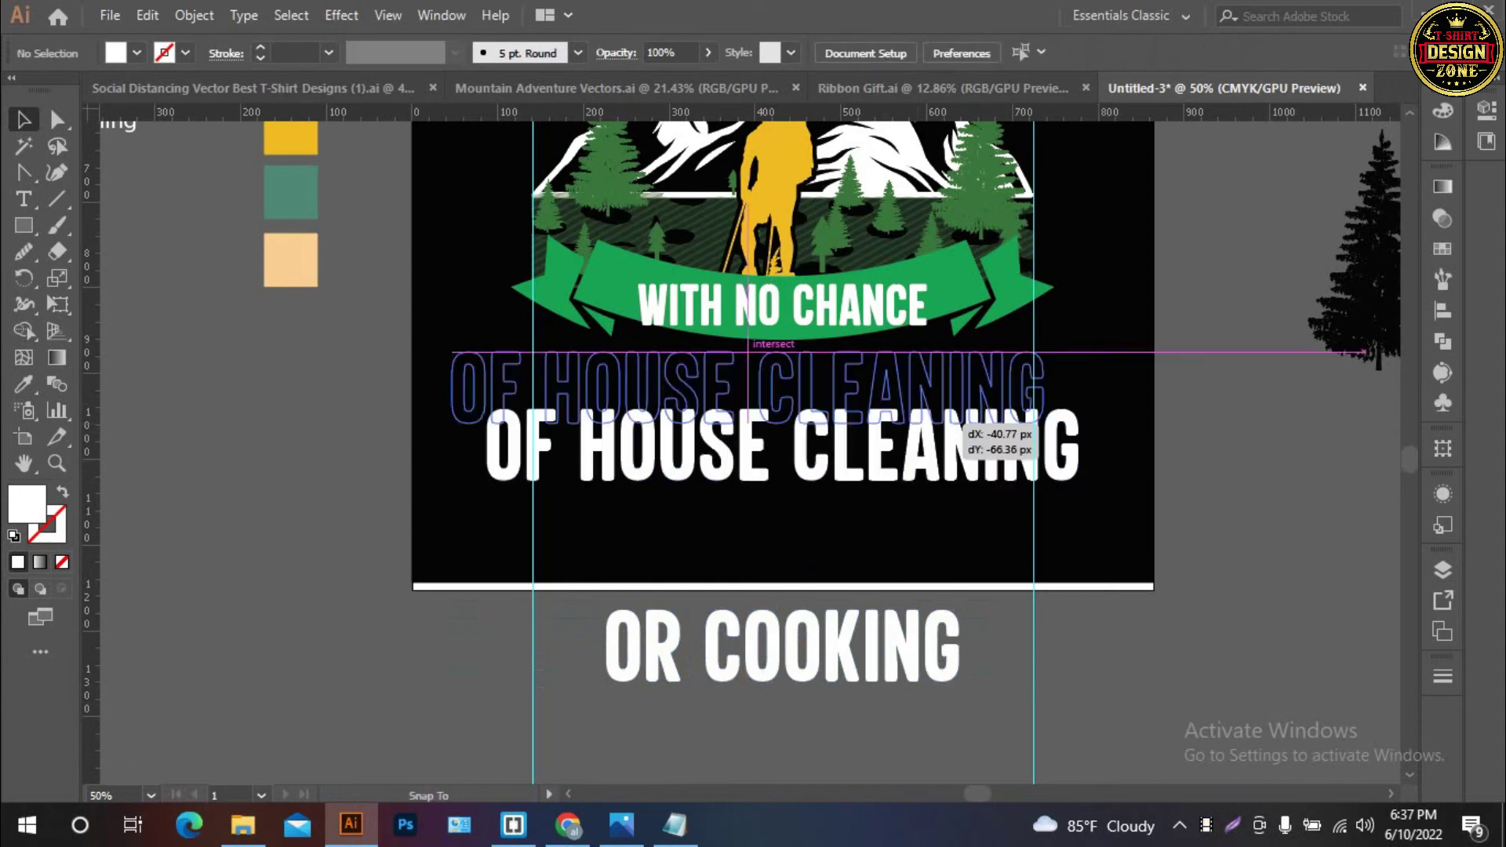
left_click(945, 52)
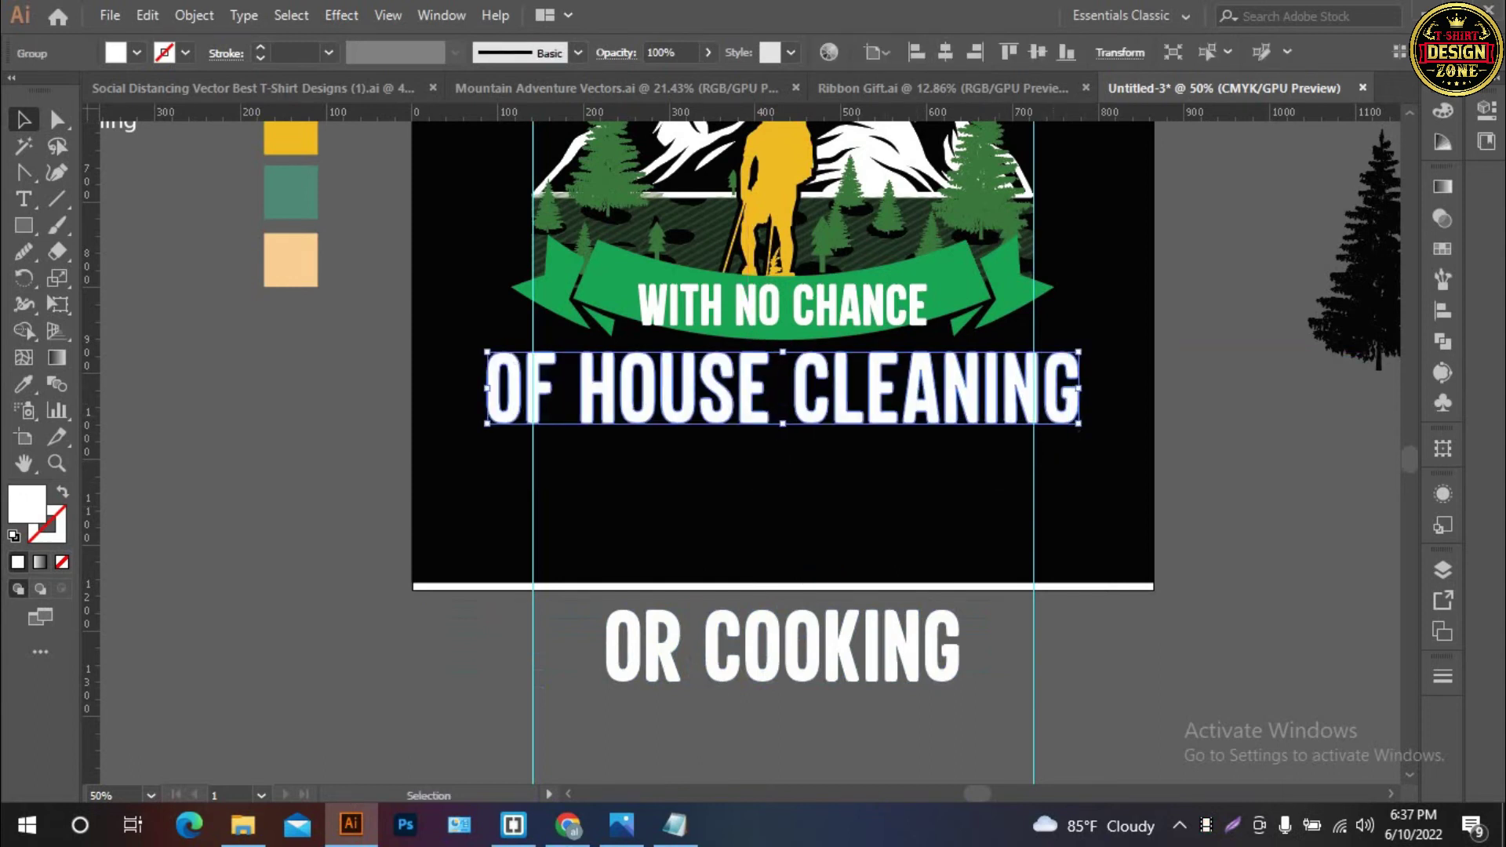
left_click_drag(1079, 387, 1035, 387)
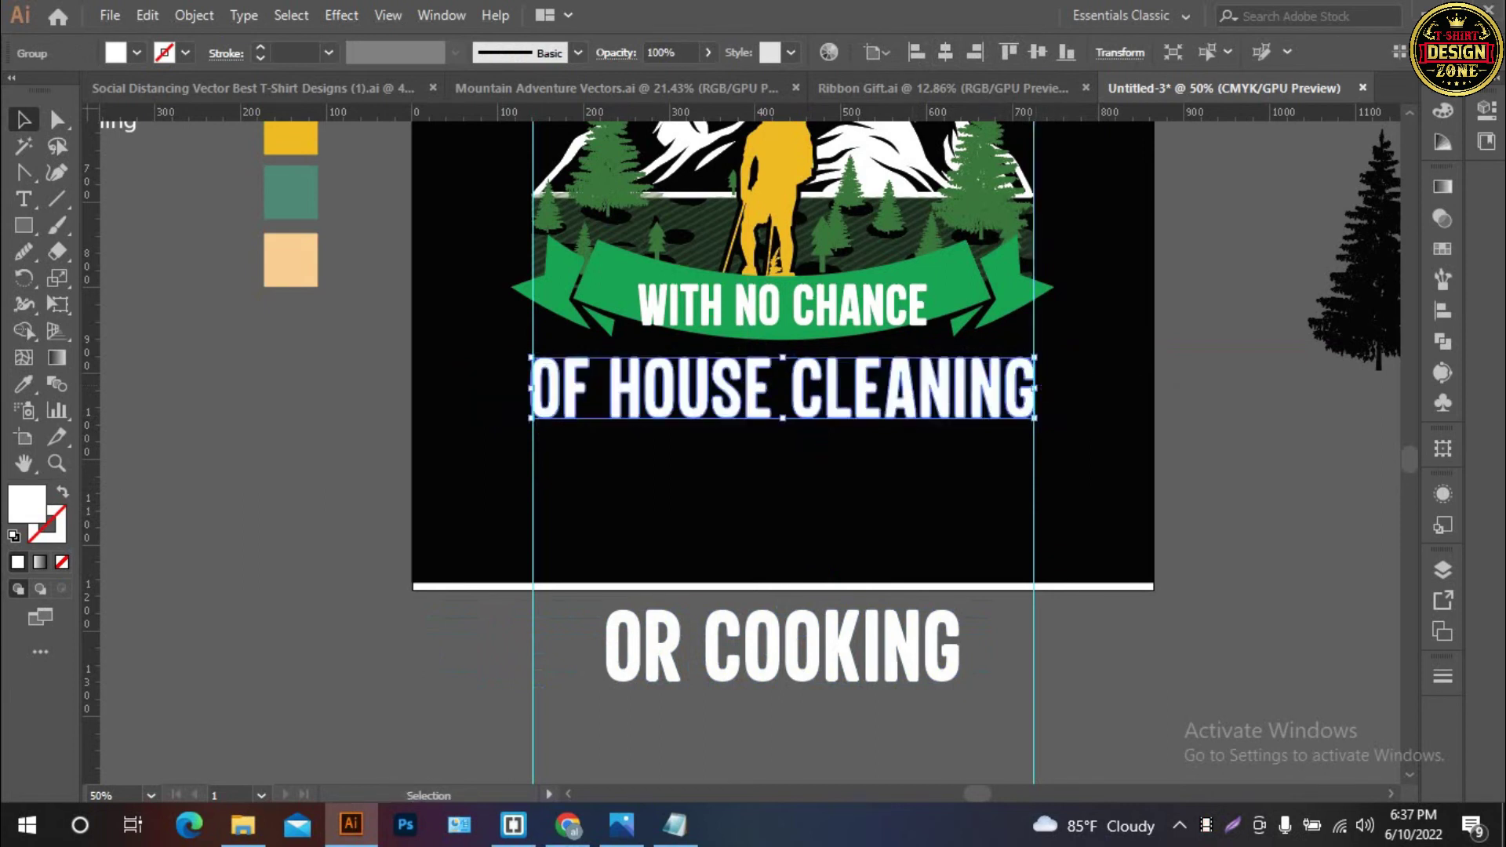
key("shift+Up")
key("shift+Up")
key("shift+Up")
left_click(782, 645)
left_click_drag(868, 673, 871, 502)
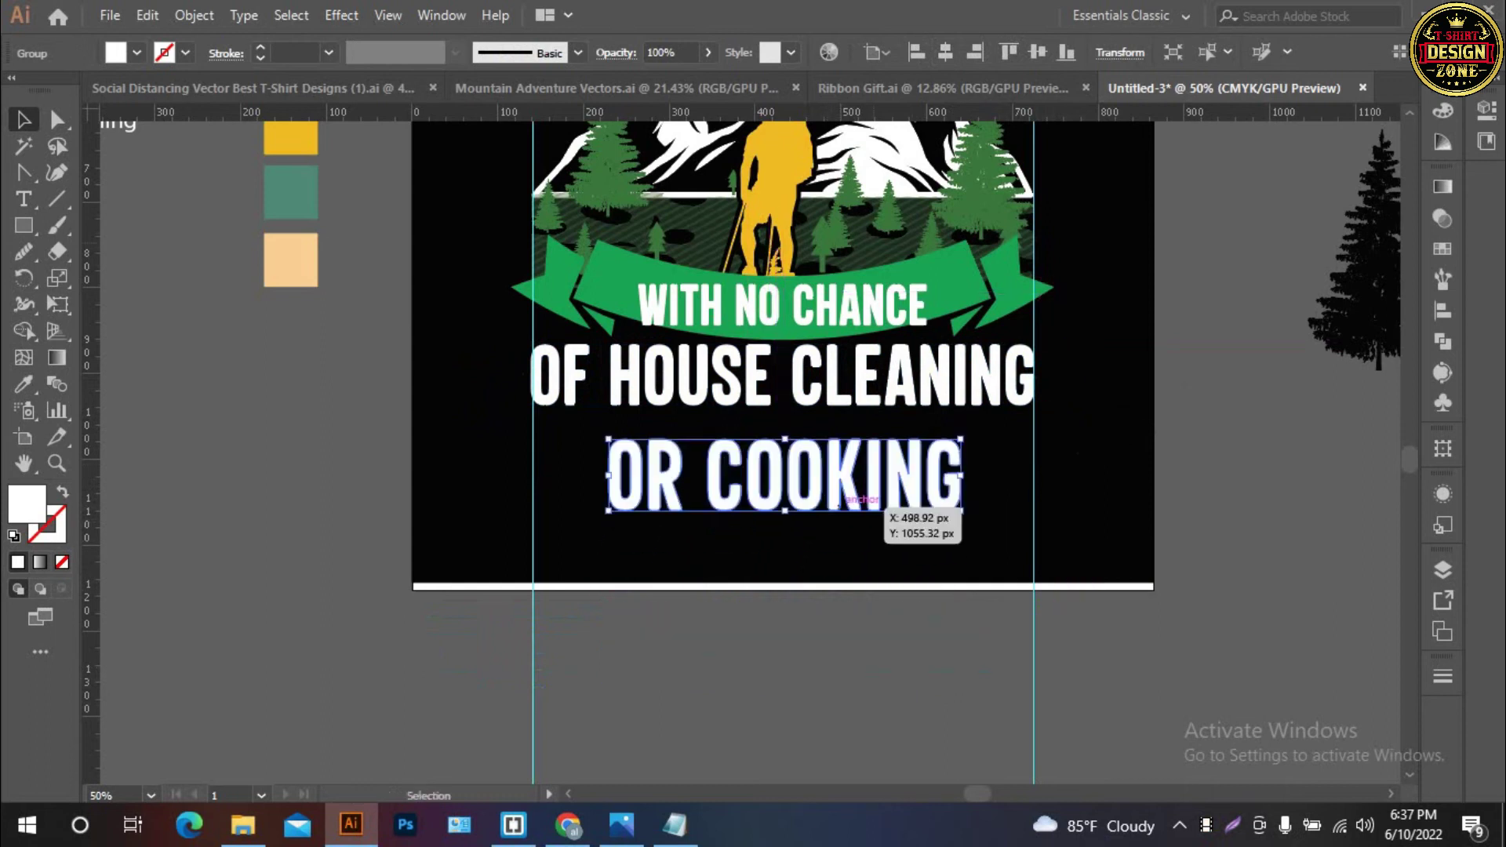
key("ctrl+shift+a")
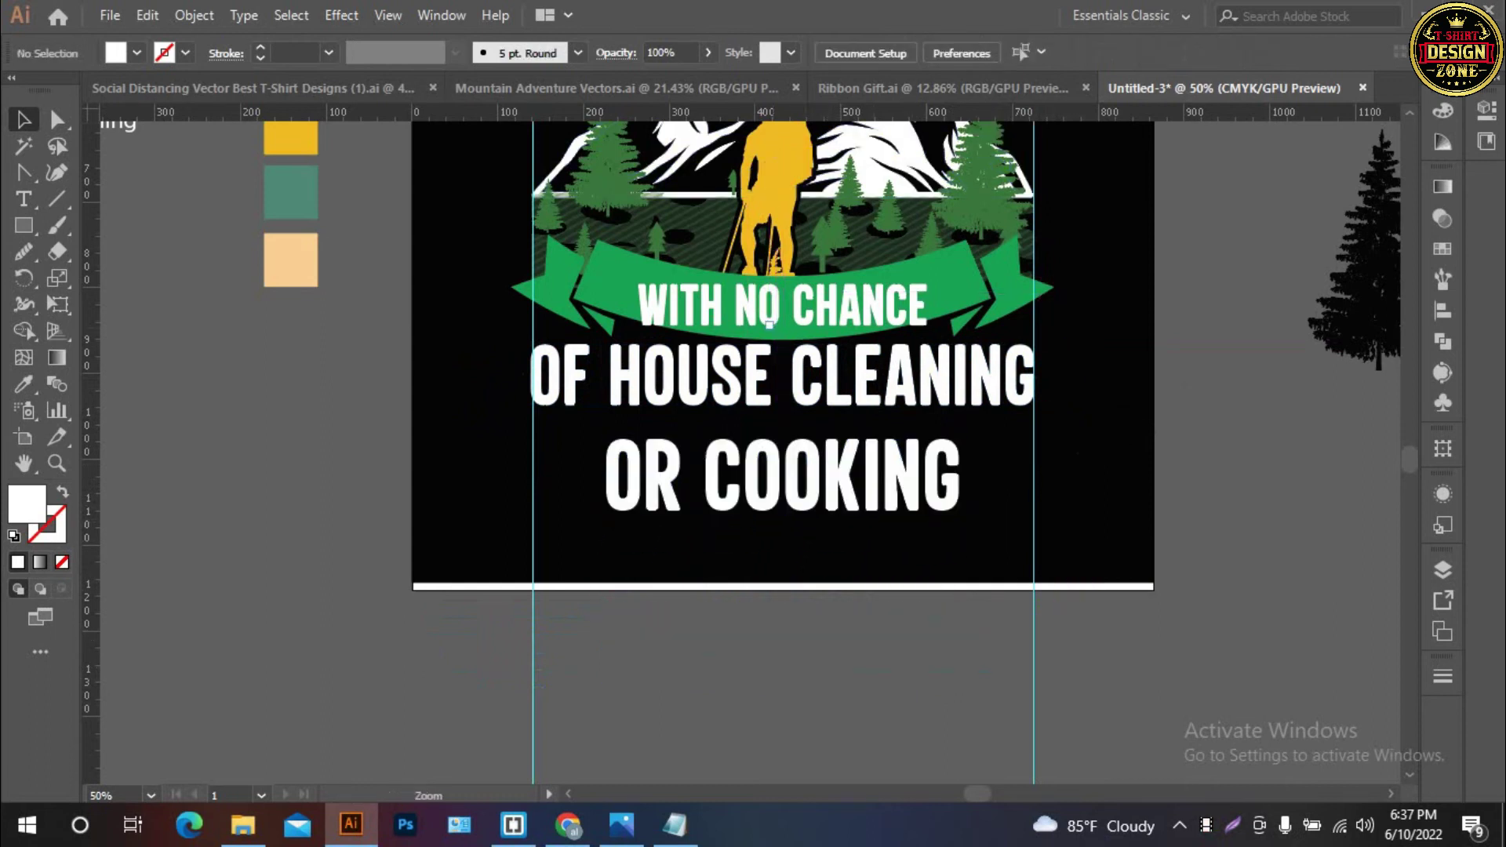
Zoom in, select WITH NO CHANCE and nudge it up two steps
key("ctrl+plus")
key("ctrl+plus")
key("ctrl+plus")
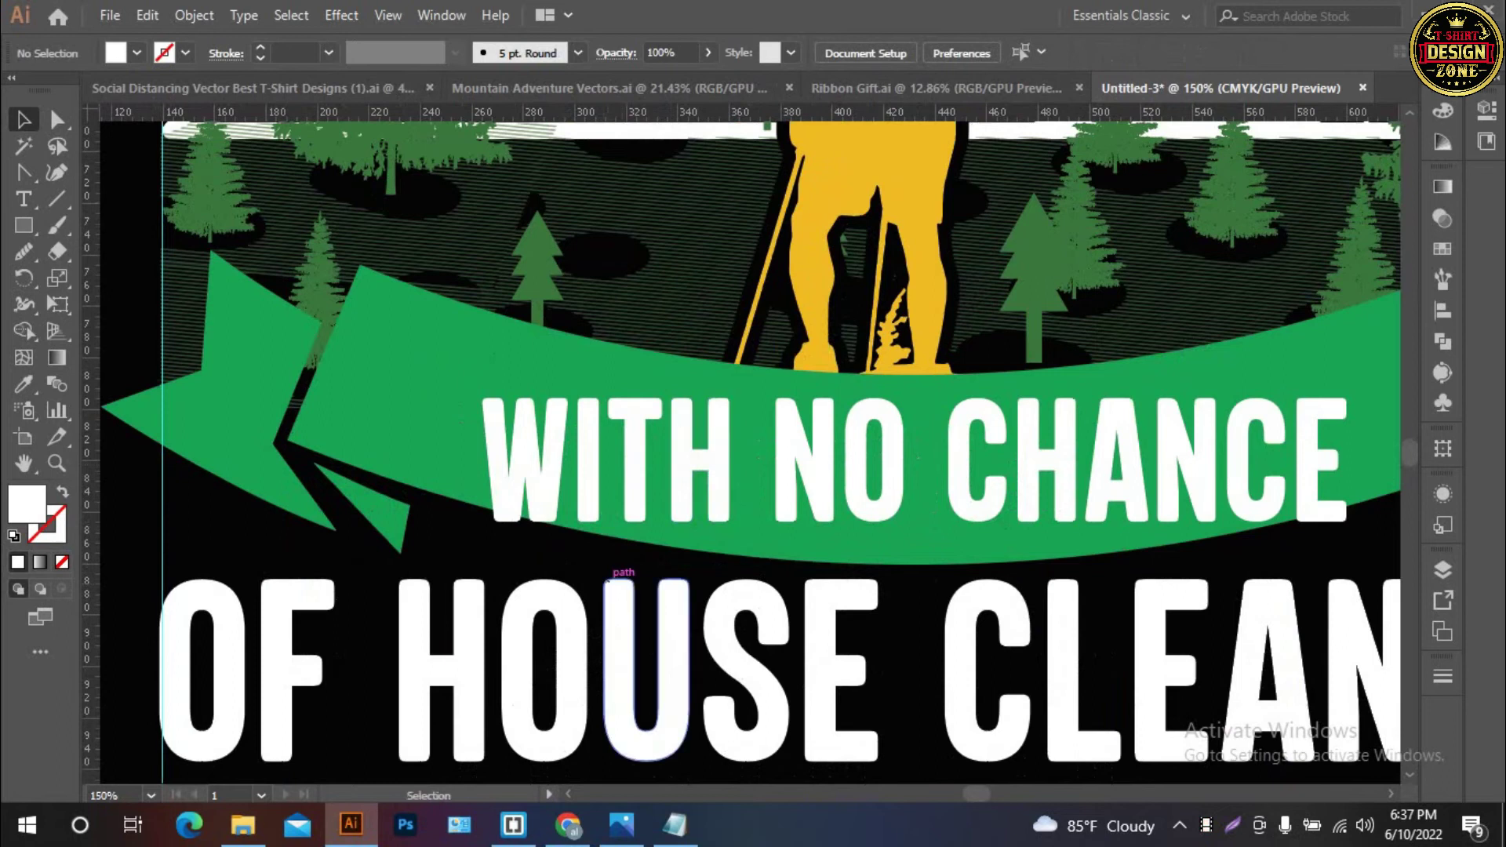
left_click(521, 461)
scroll(521, 462, "right", 1)
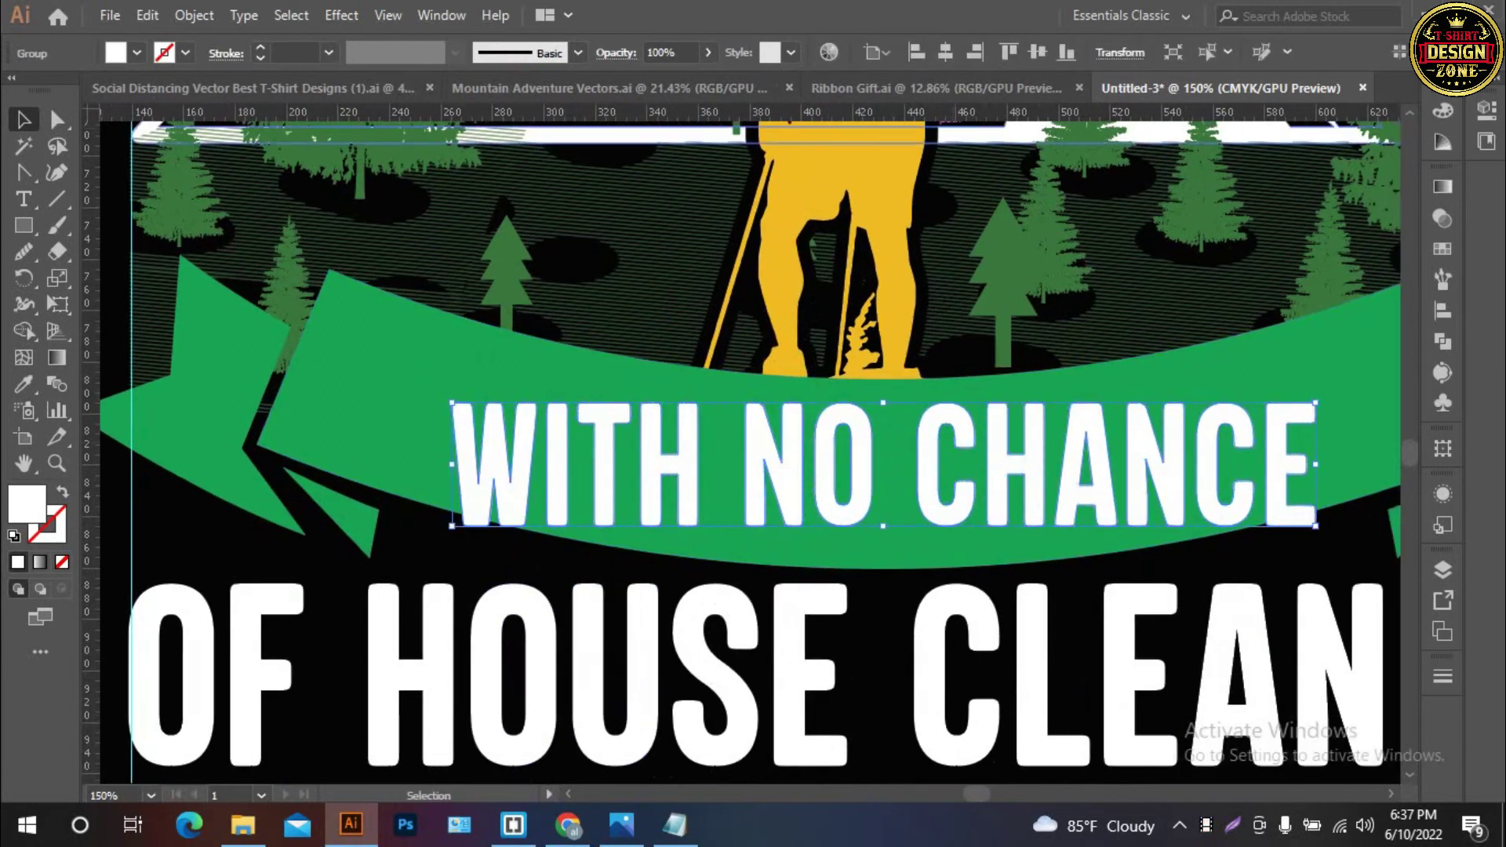
key("Up")
key("Up")
key("Up")
key("Up")
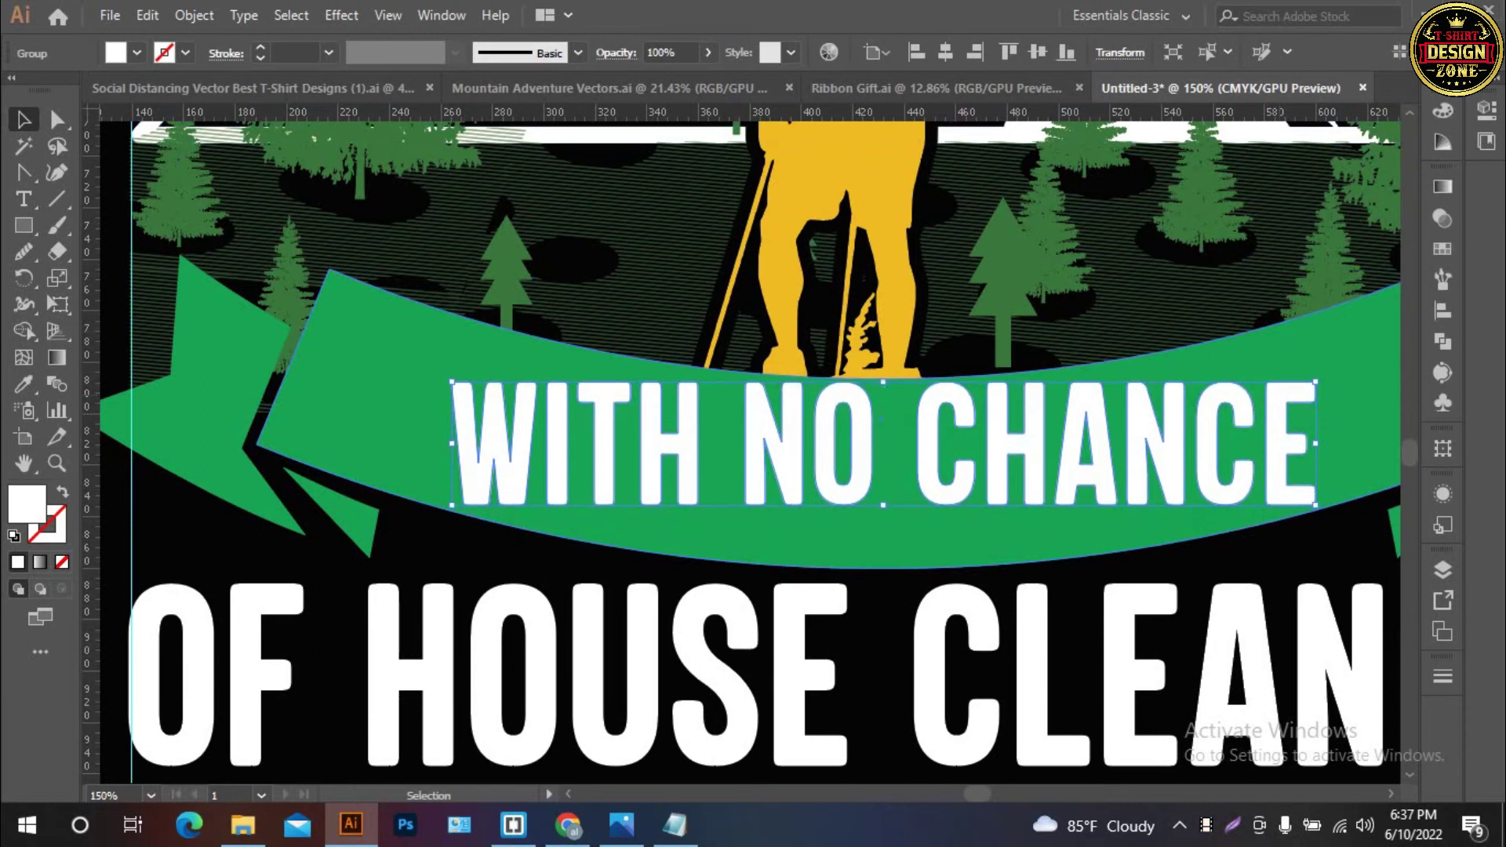
key("Up")
key("Up")
Warp WITH NO CHANCE with a -15% Arc bend, expand its appearance and move it slightly up
left_click(341, 15)
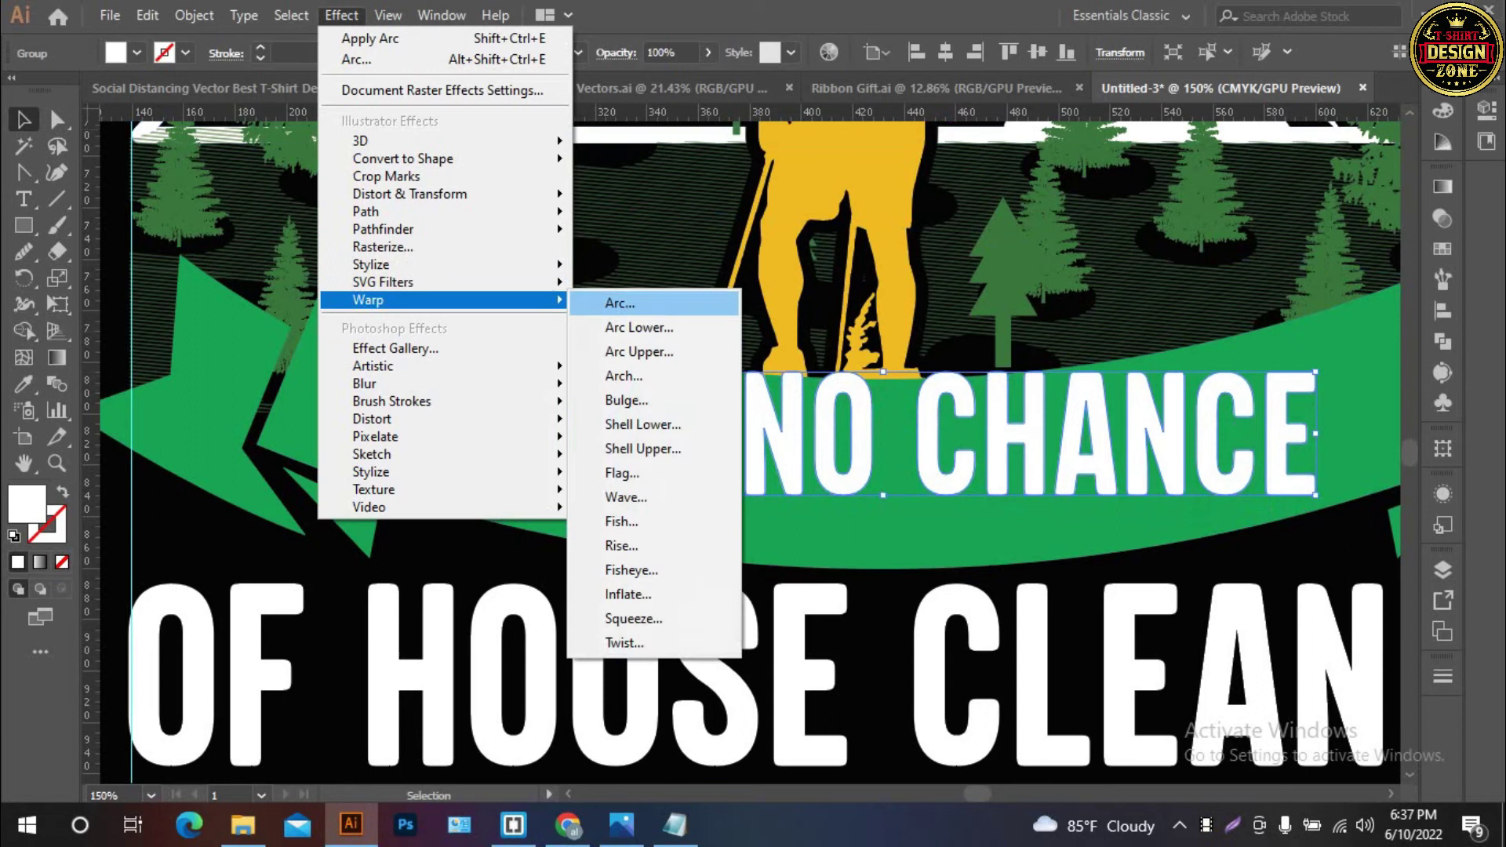
mouse_move(369, 300)
left_click(619, 303)
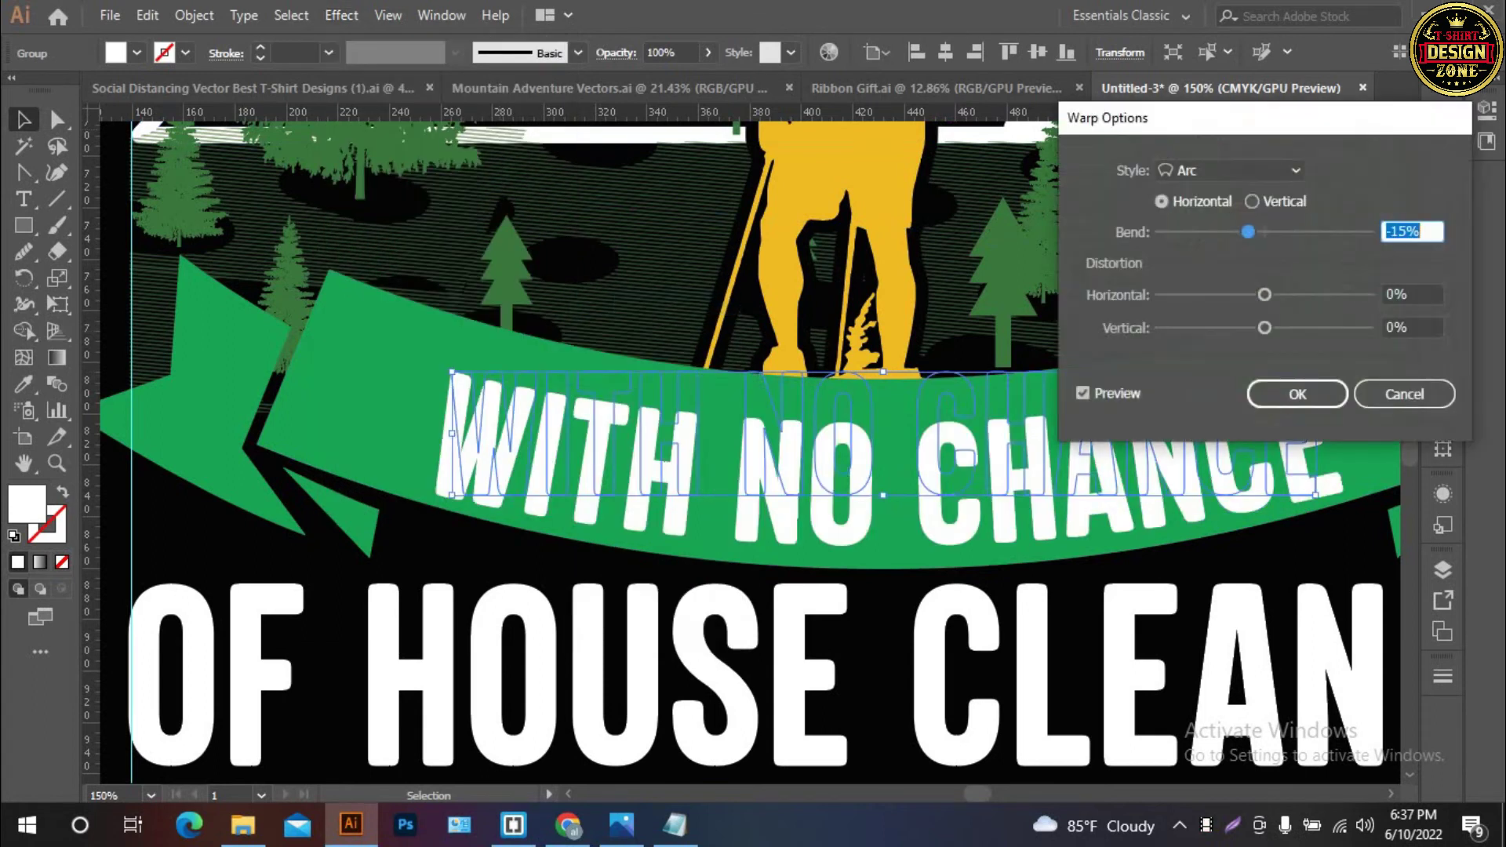
left_click(1297, 394)
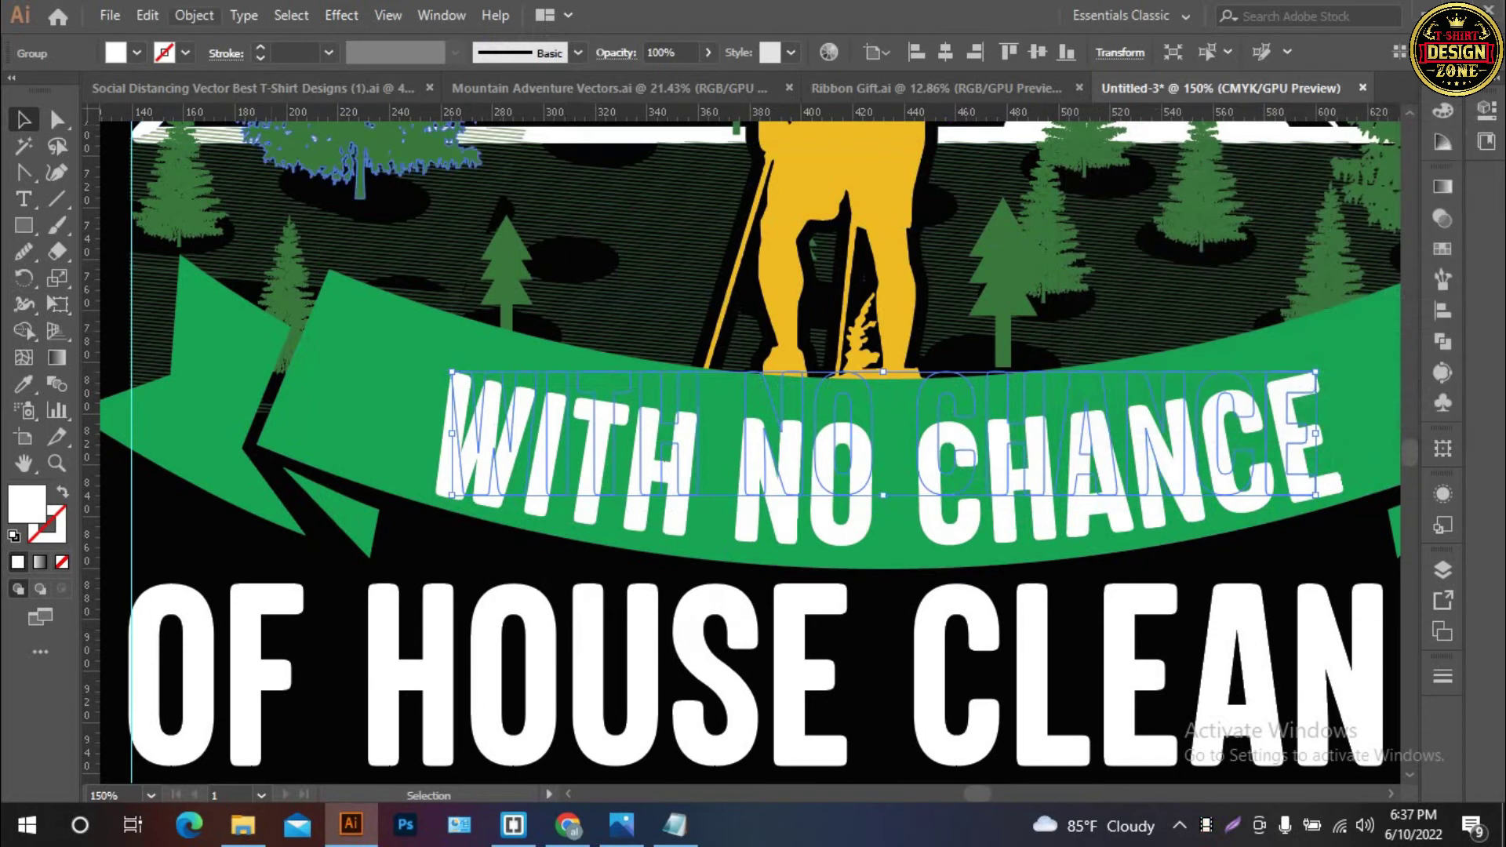
left_click(194, 15)
left_click(318, 292)
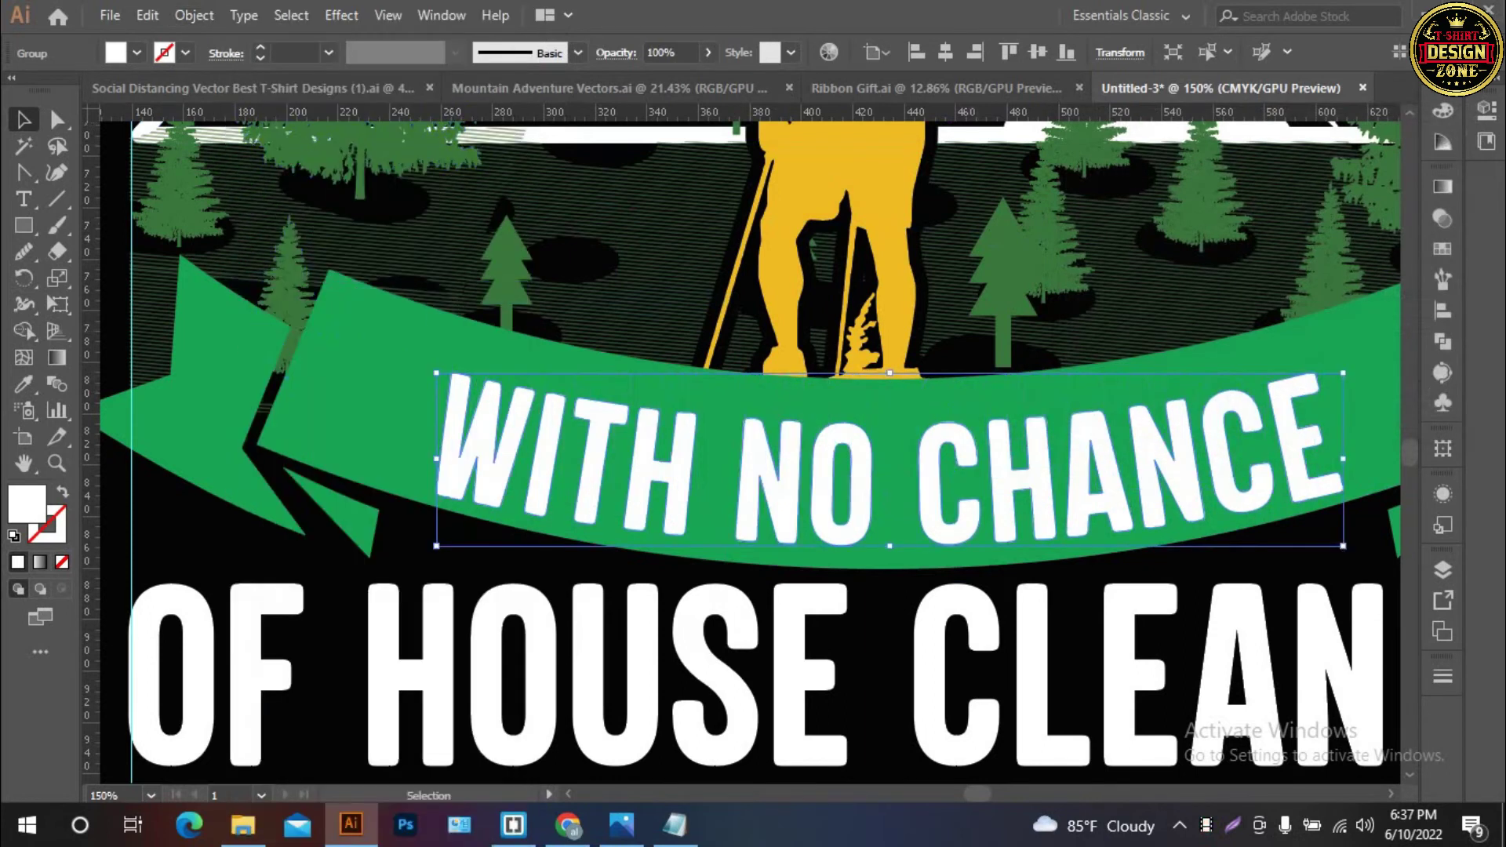
left_click_drag(1090, 393, 1090, 380)
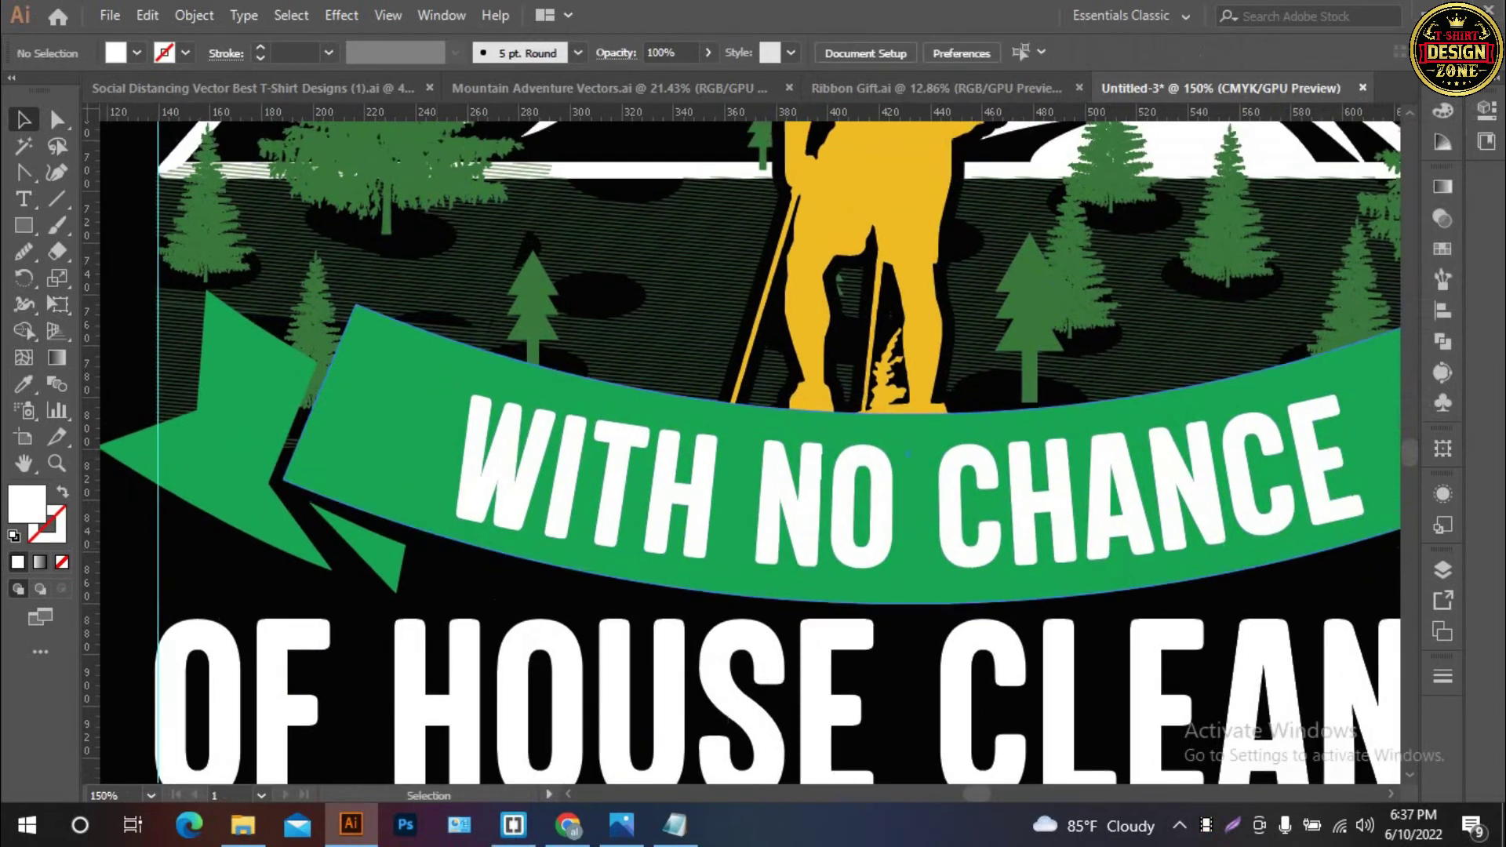
Offset the green ribbon path by 5 px and set the new shape's fill to 000000
left_click_drag(765, 171, 791, 207)
left_click(705, 368)
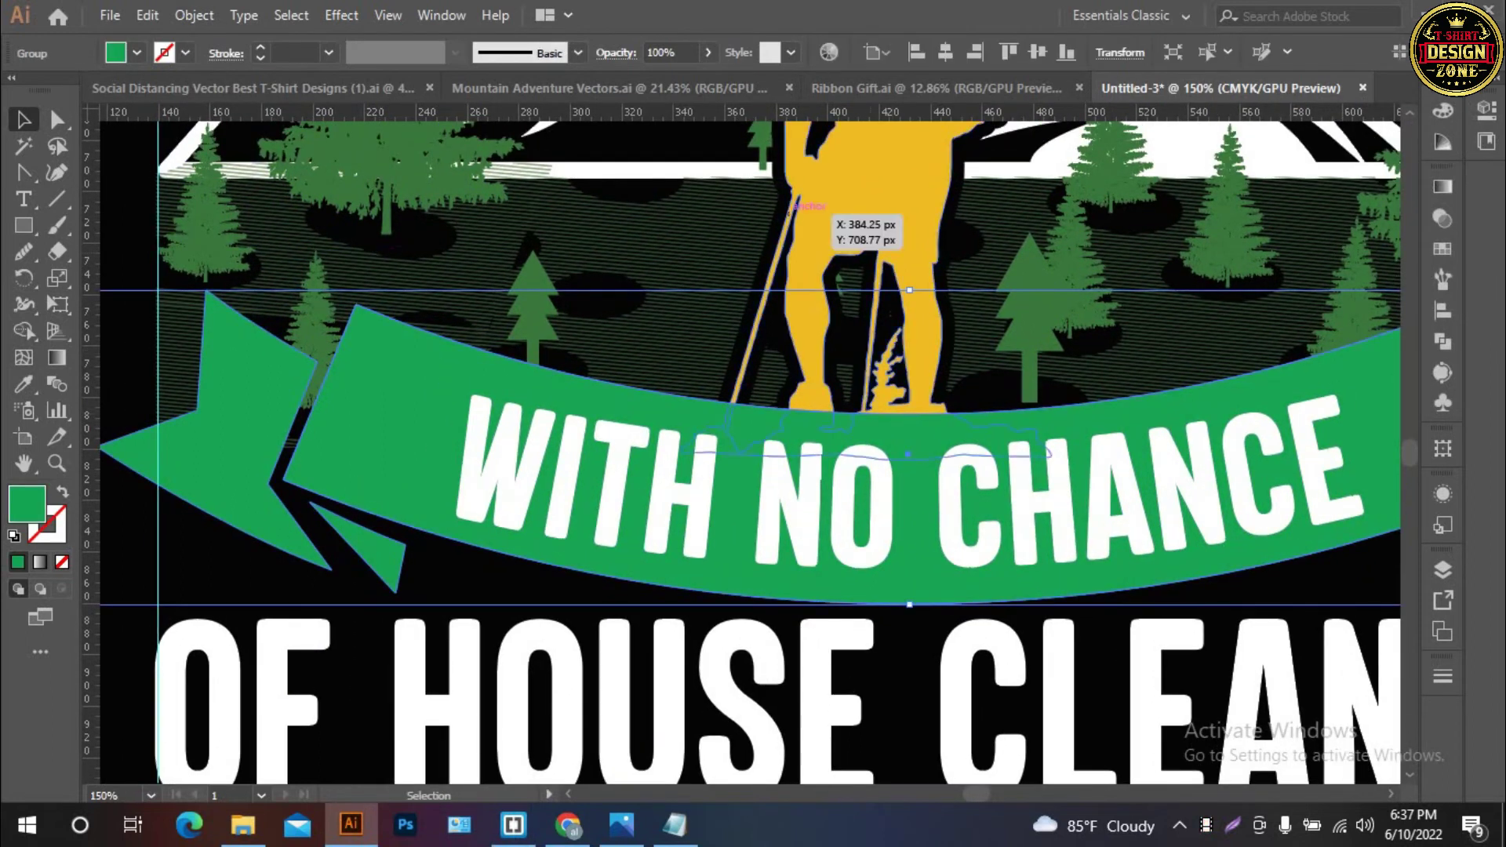
left_click(194, 15)
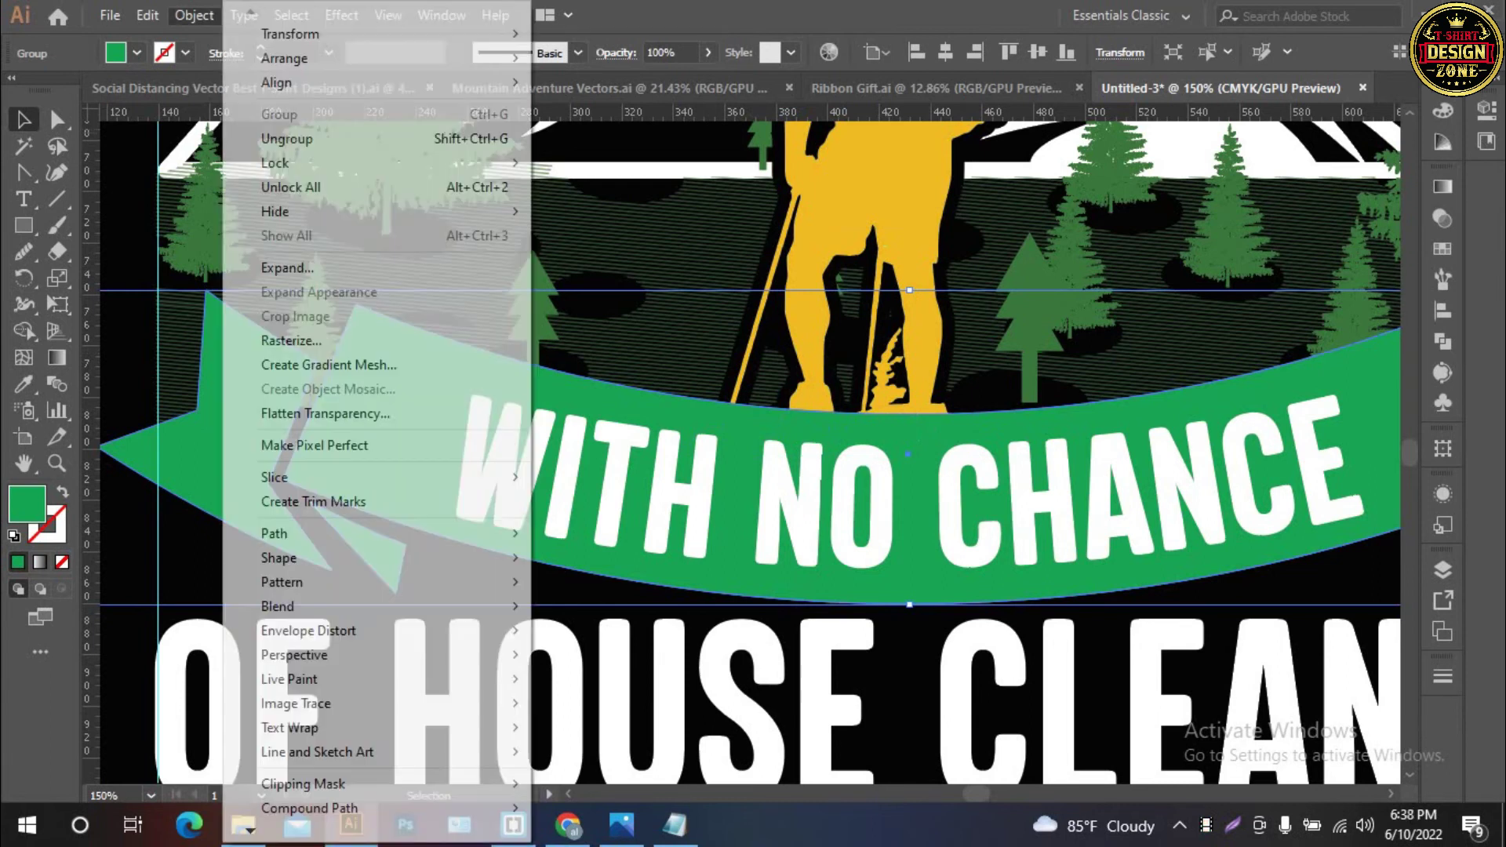
mouse_move(274, 533)
left_click(600, 614)
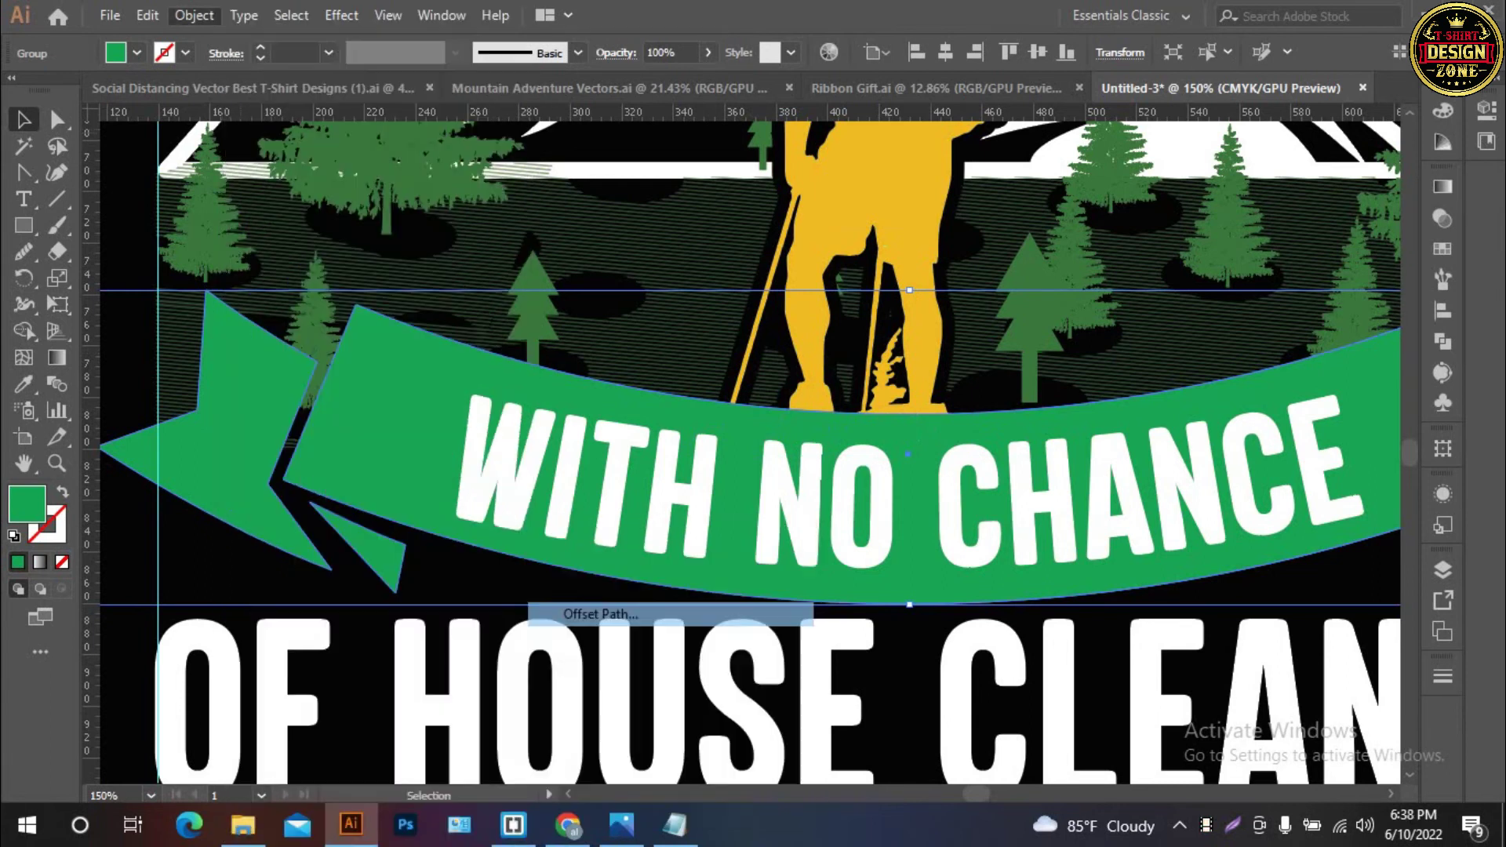
left_click(1144, 308)
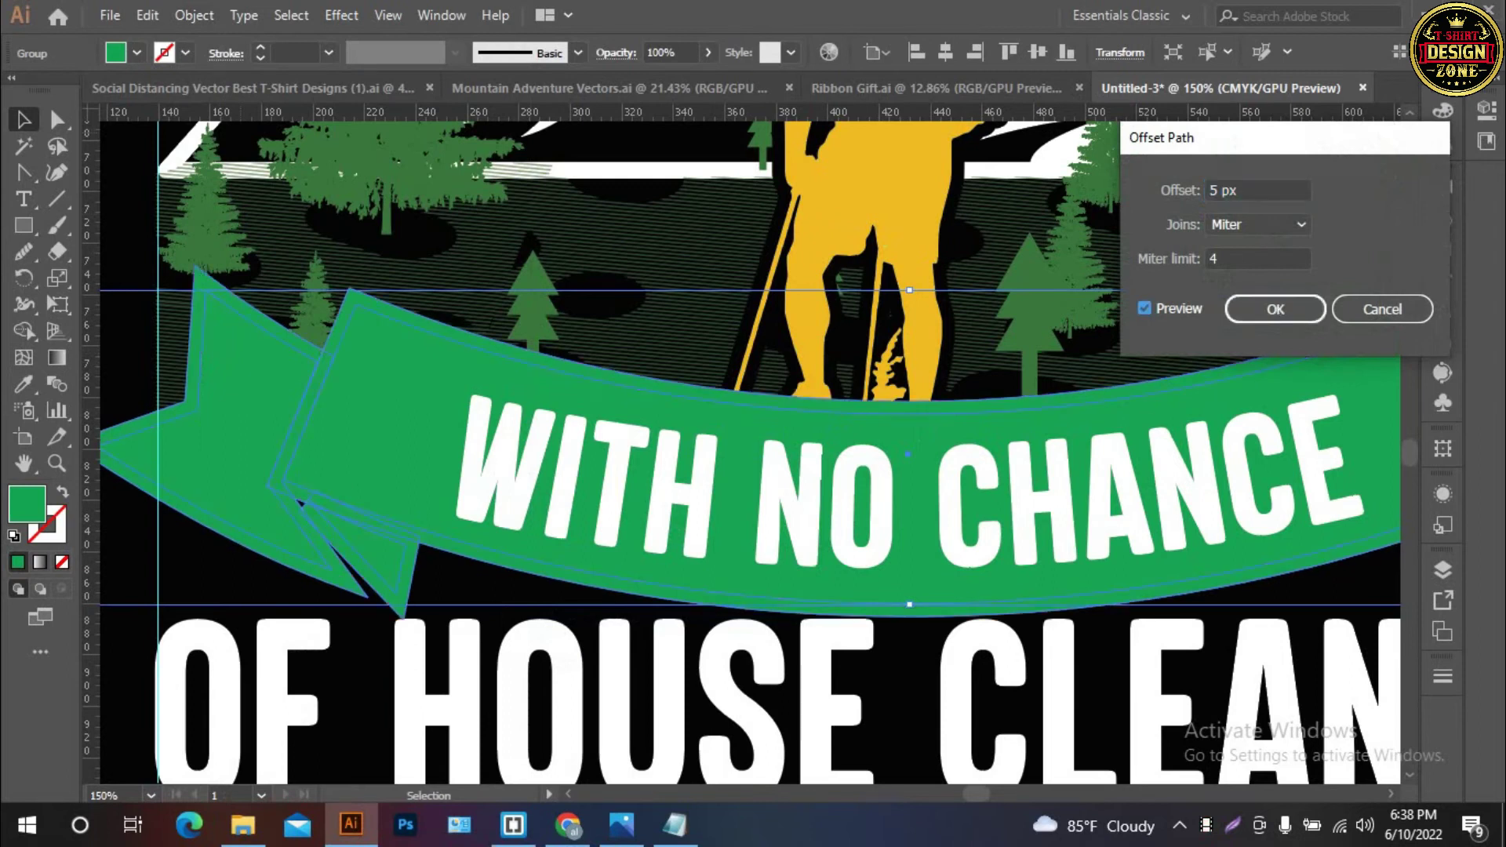
key("Return")
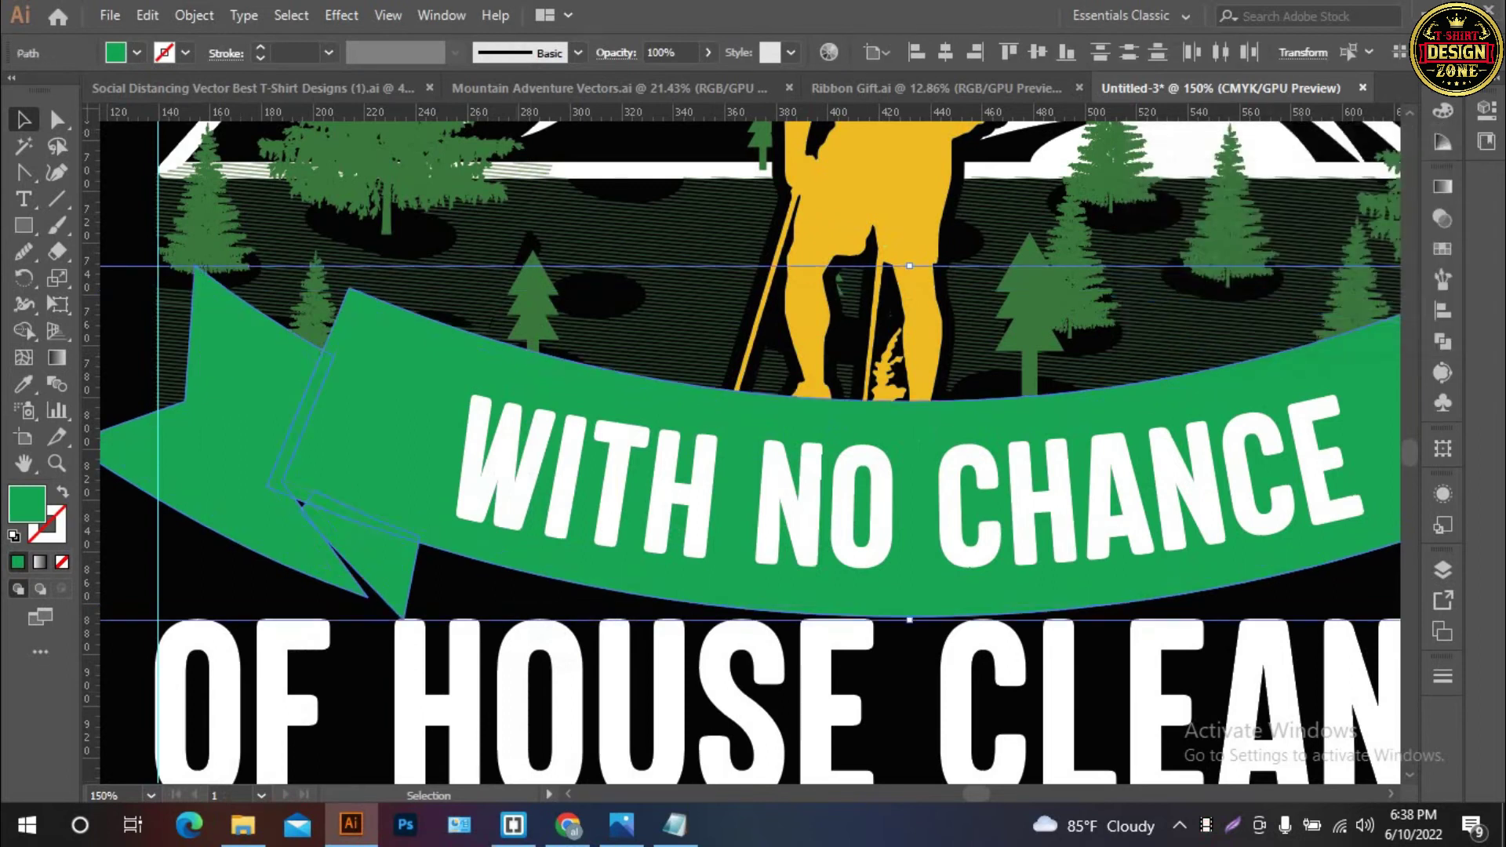
double_click(27, 503)
type("000000")
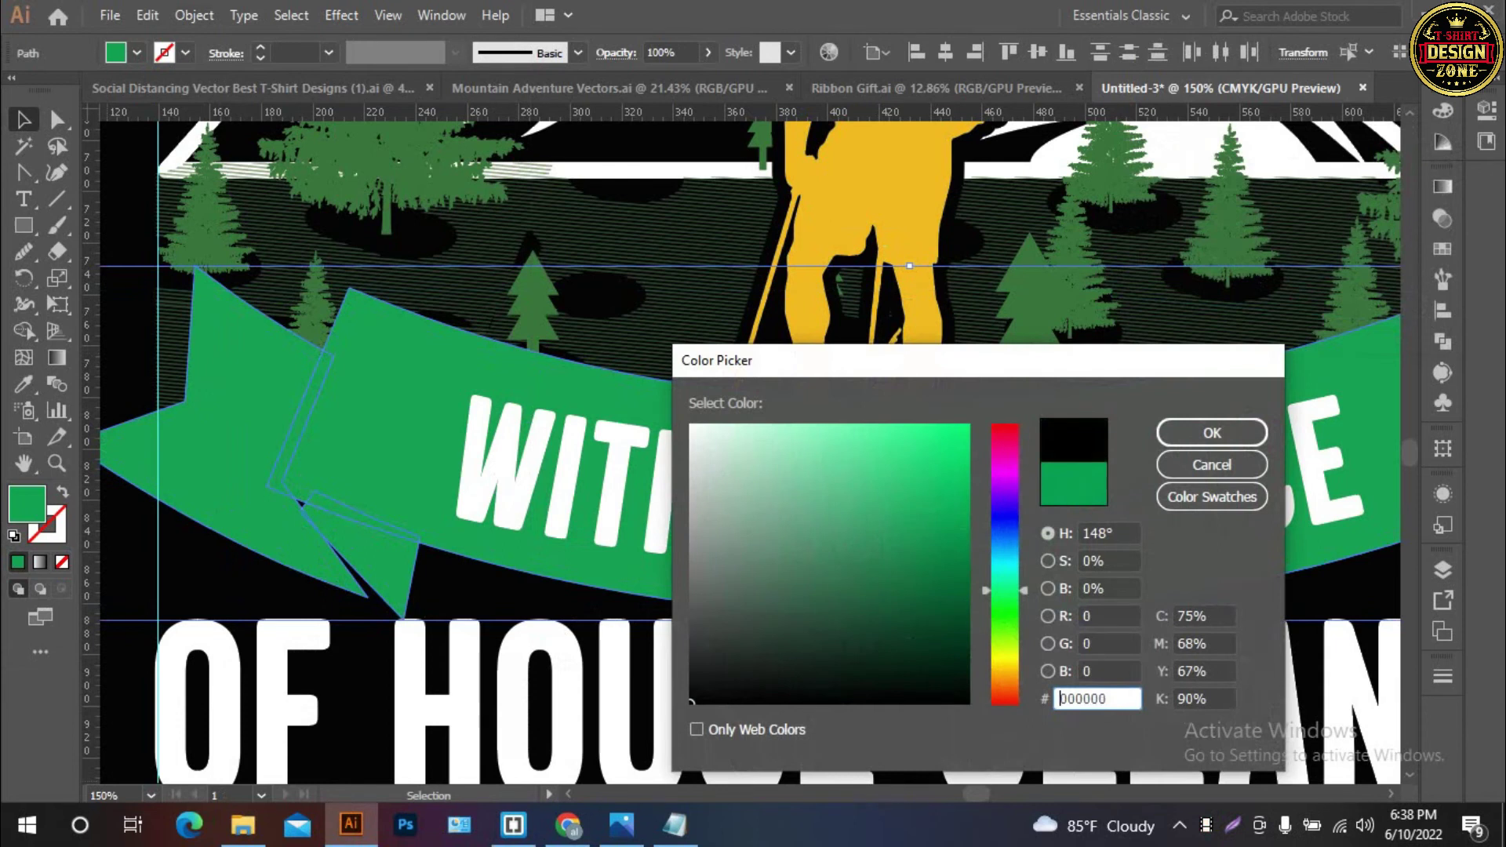
Confirm the black fill, then paste the ribbon shape into the striped background's opacity mask
key("Return")
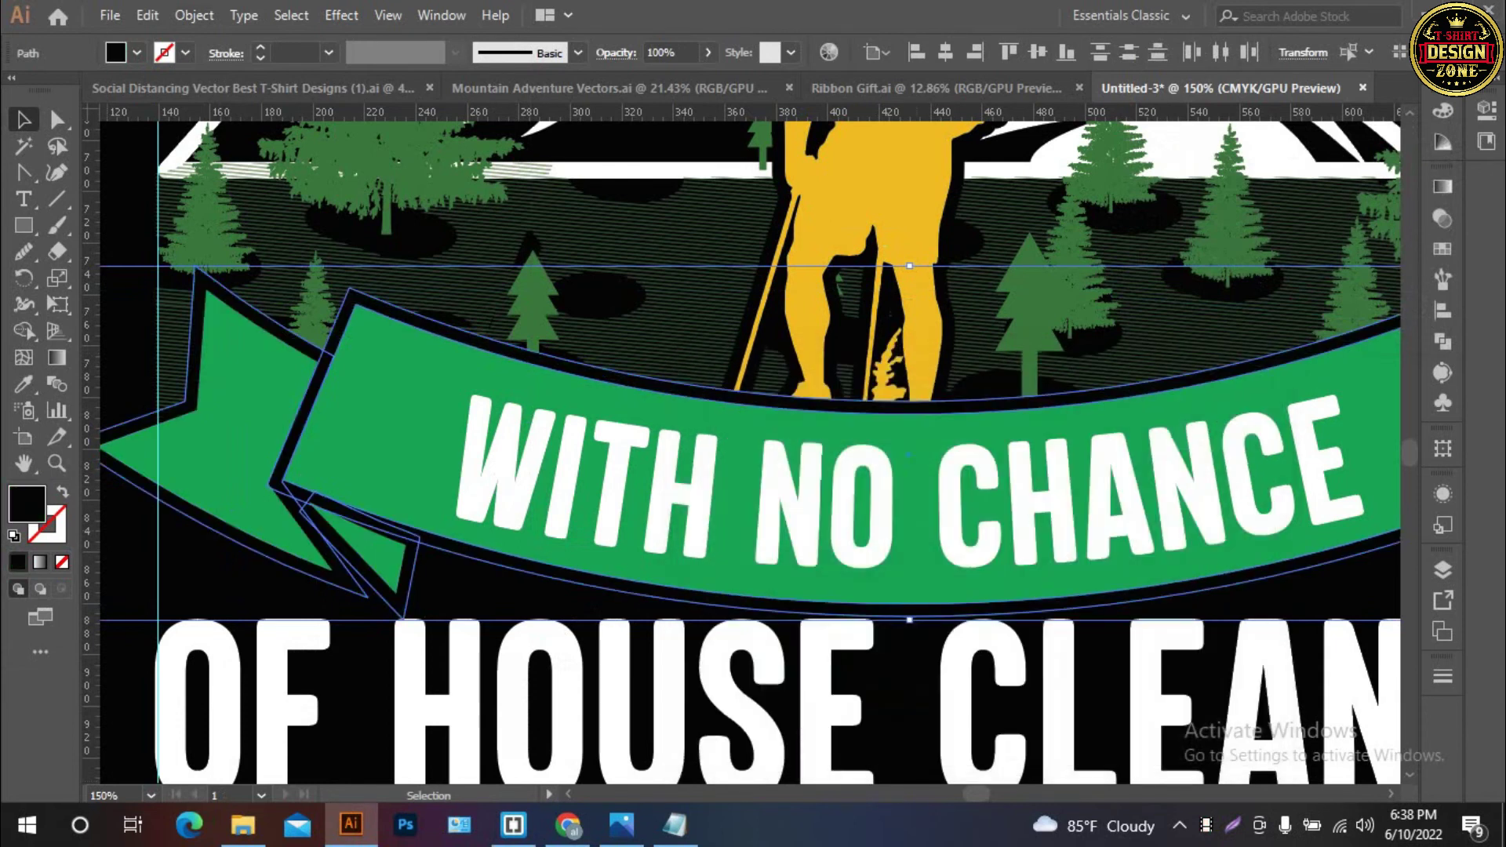
key("ctrl+shift+a")
left_click(655, 314)
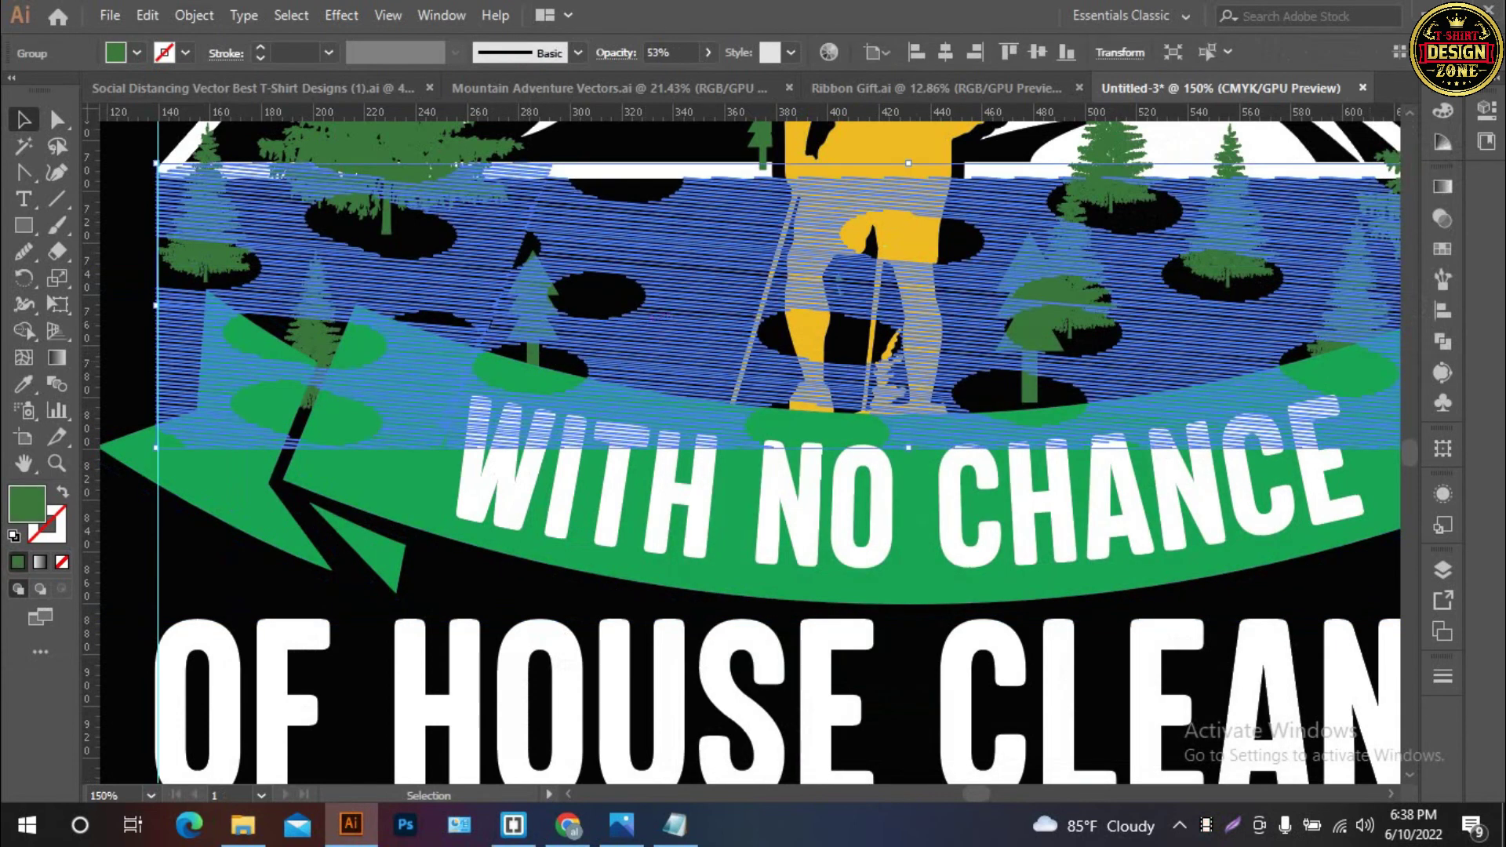
left_click(1441, 218)
left_click(1291, 267)
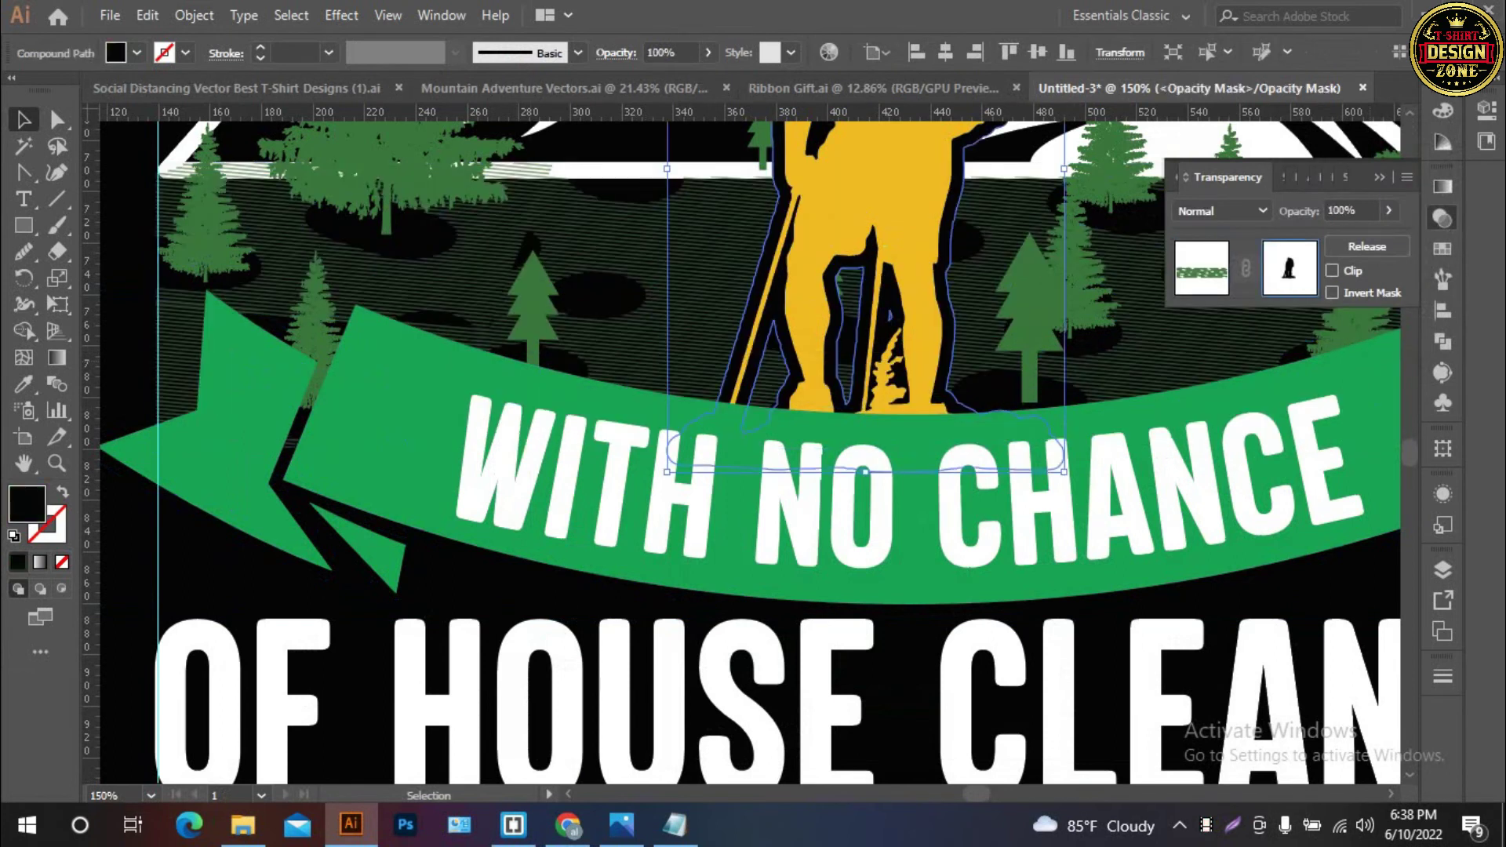
key("ctrl+f")
left_click(1200, 267)
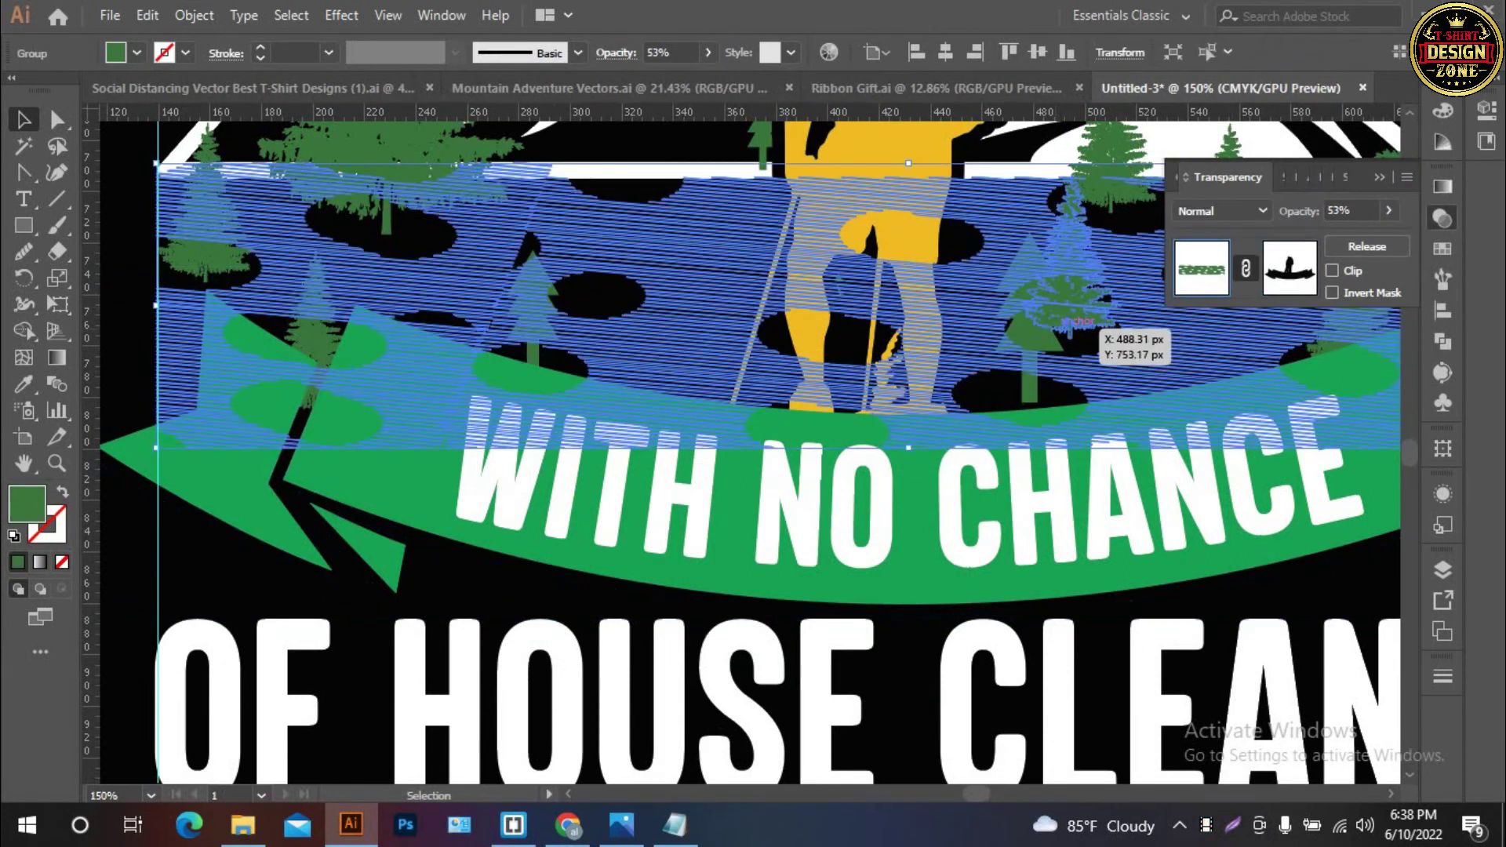
Give the yellow hiker an unclipped opacity mask made from the ribbon shape with a new fill colour
left_click(1071, 321)
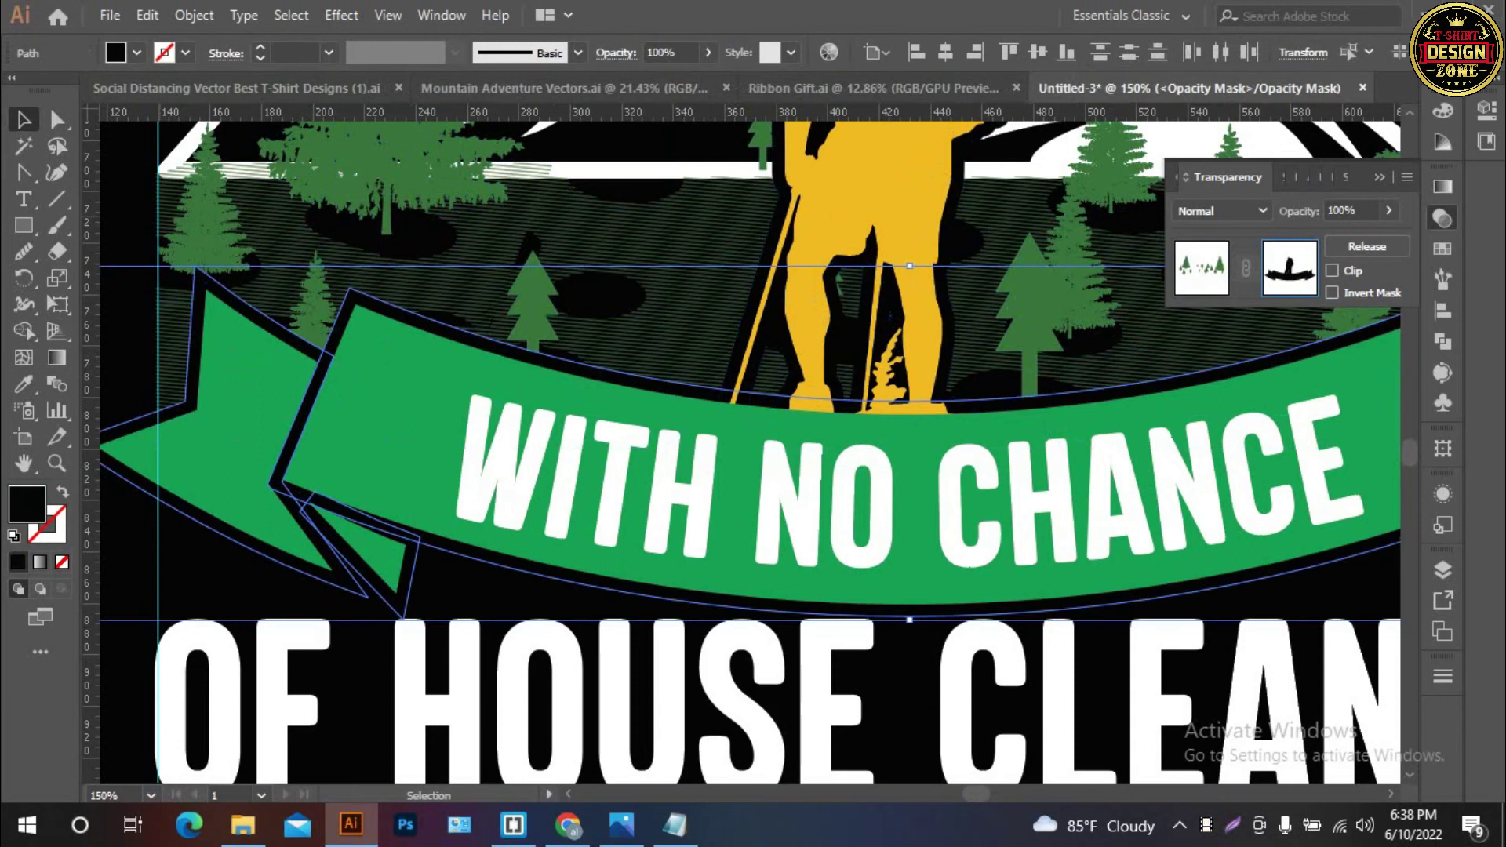
left_click(863, 235)
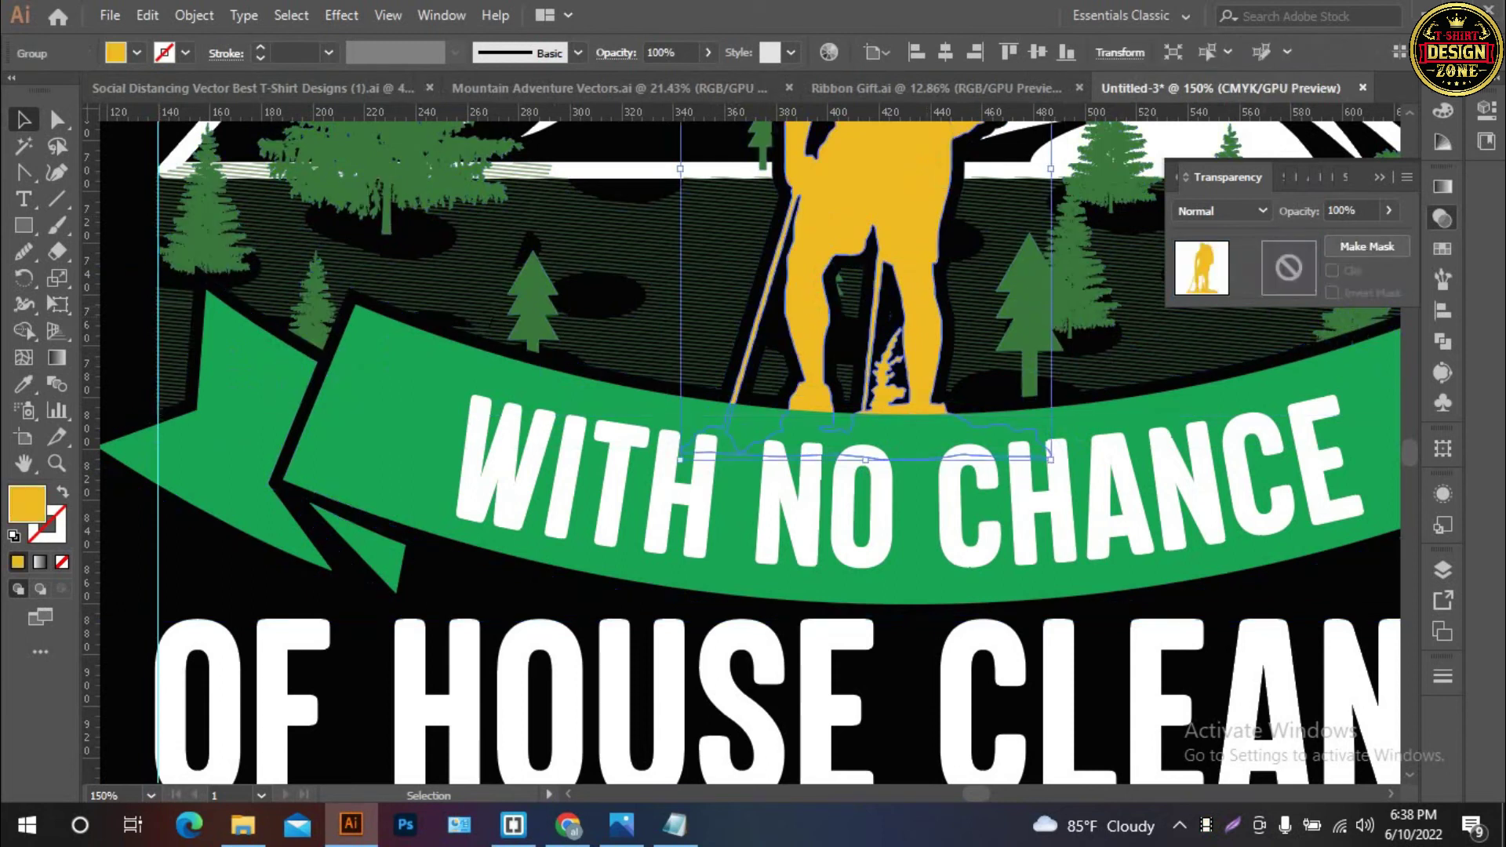
left_click(1366, 247)
left_click(1331, 270)
key("ctrl+f")
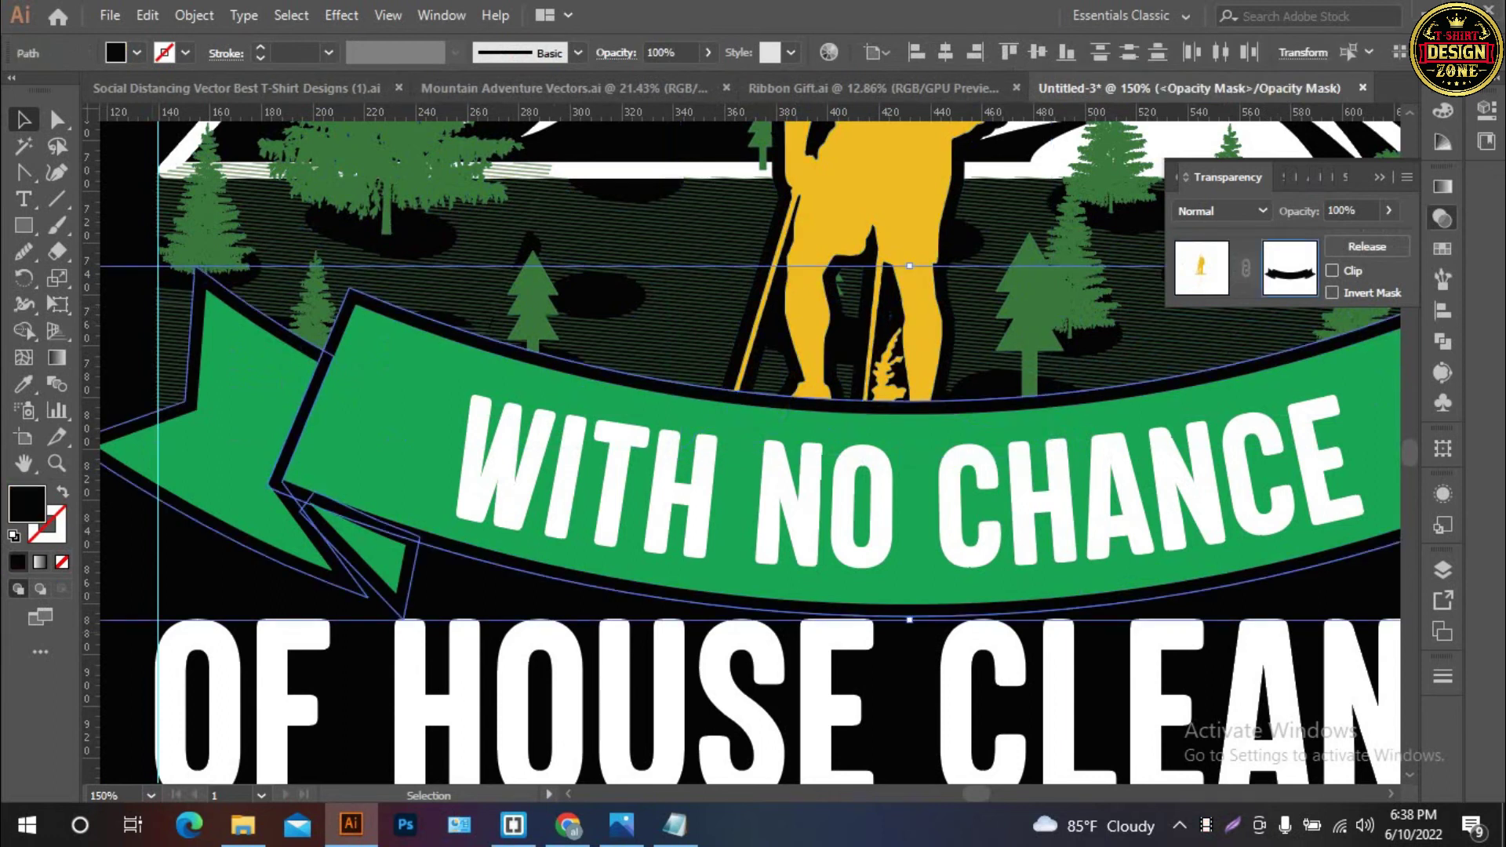
double_click(25, 502)
left_click(733, 702)
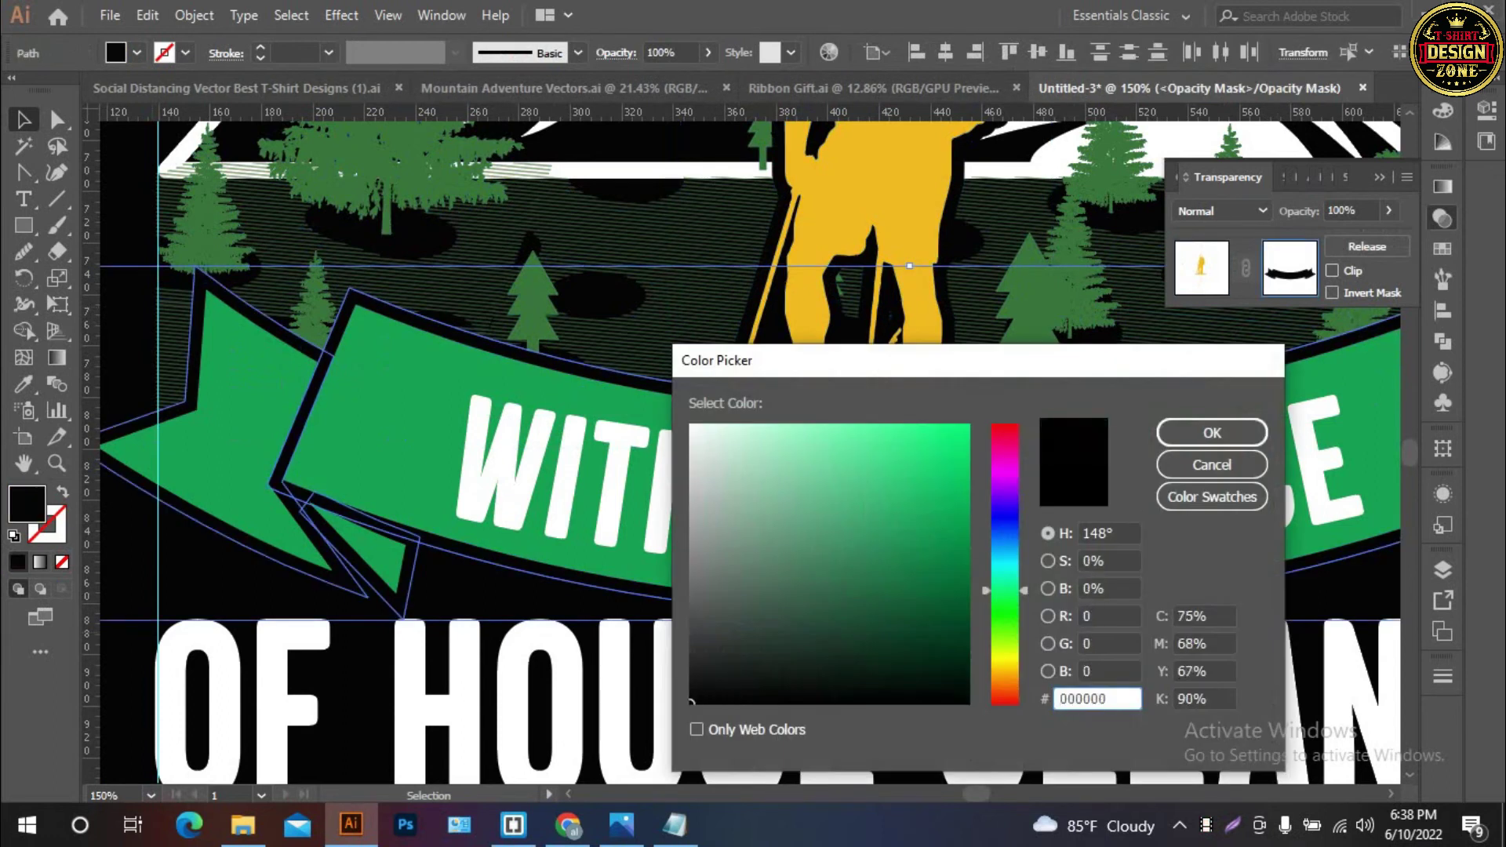
key("Return")
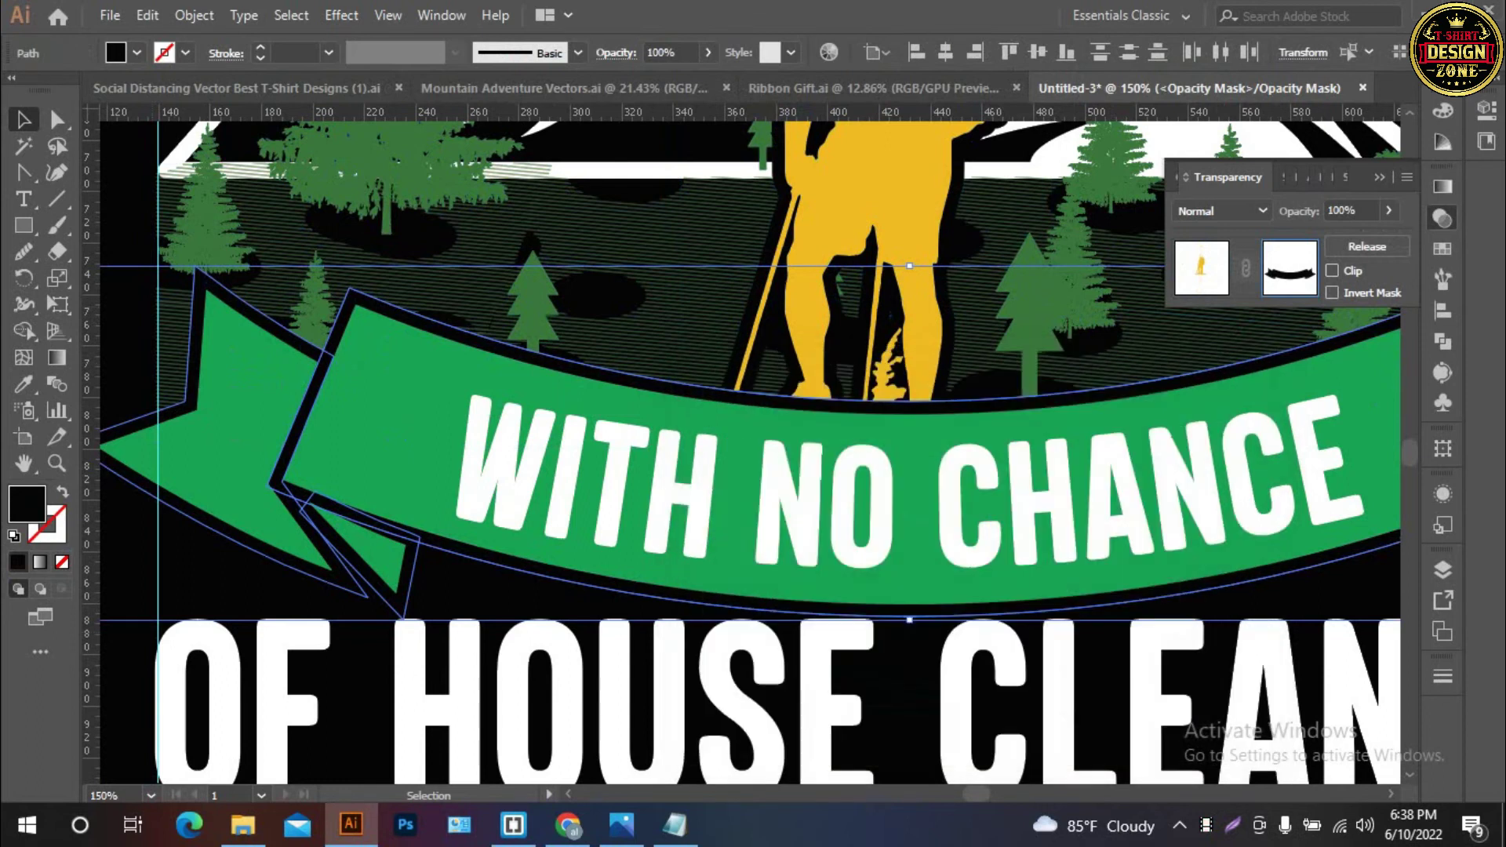
left_click(1200, 267)
key("ctrl+shift+a")
Apply an Arc Upper warp with -7% bend to the OF HOUSE CLEANING lettering
key("ctrl+0")
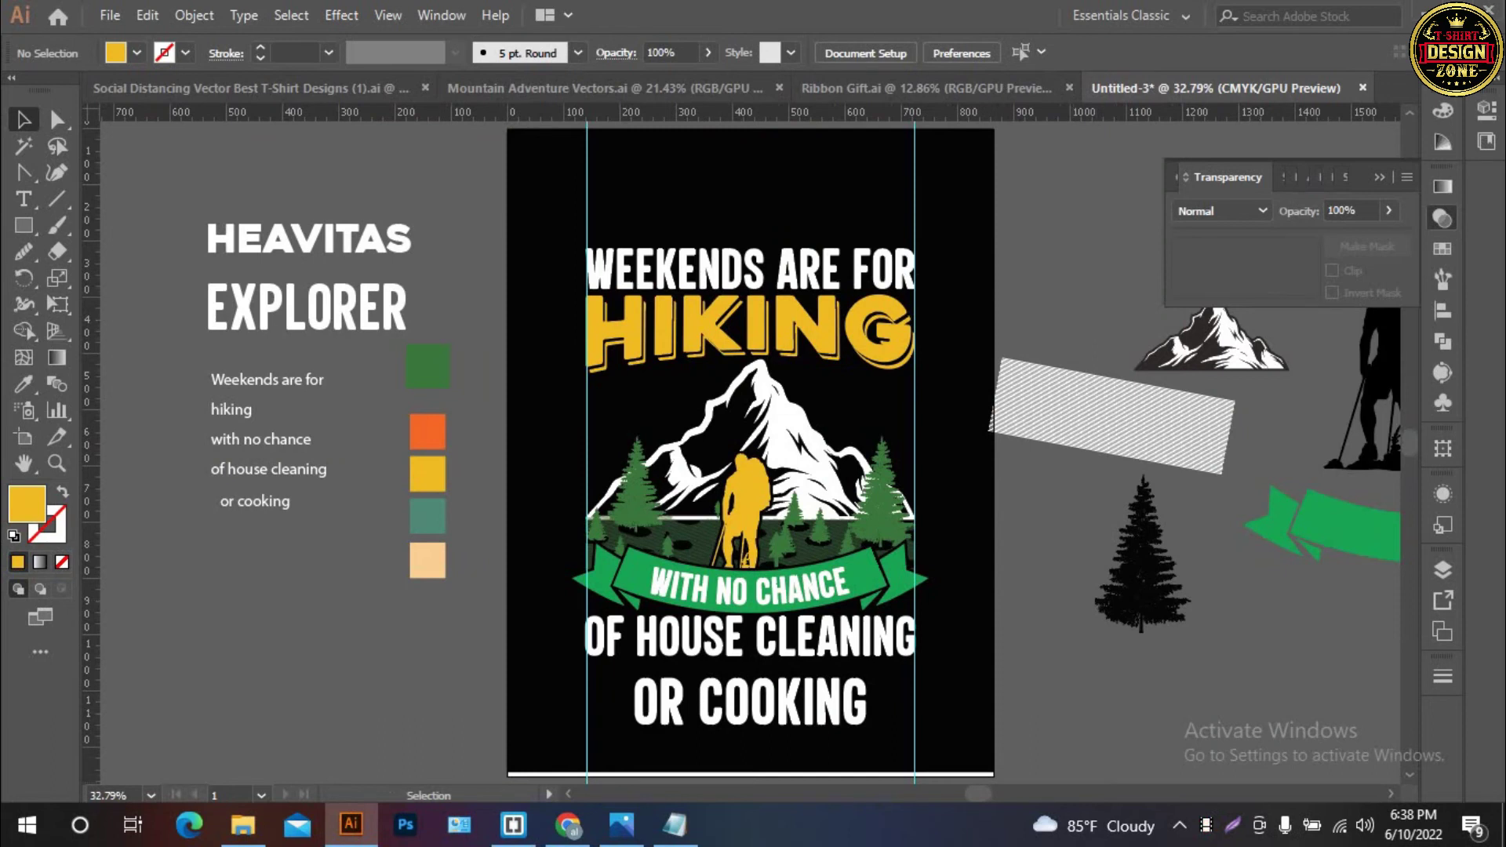
scroll(721, 596, "up", 3)
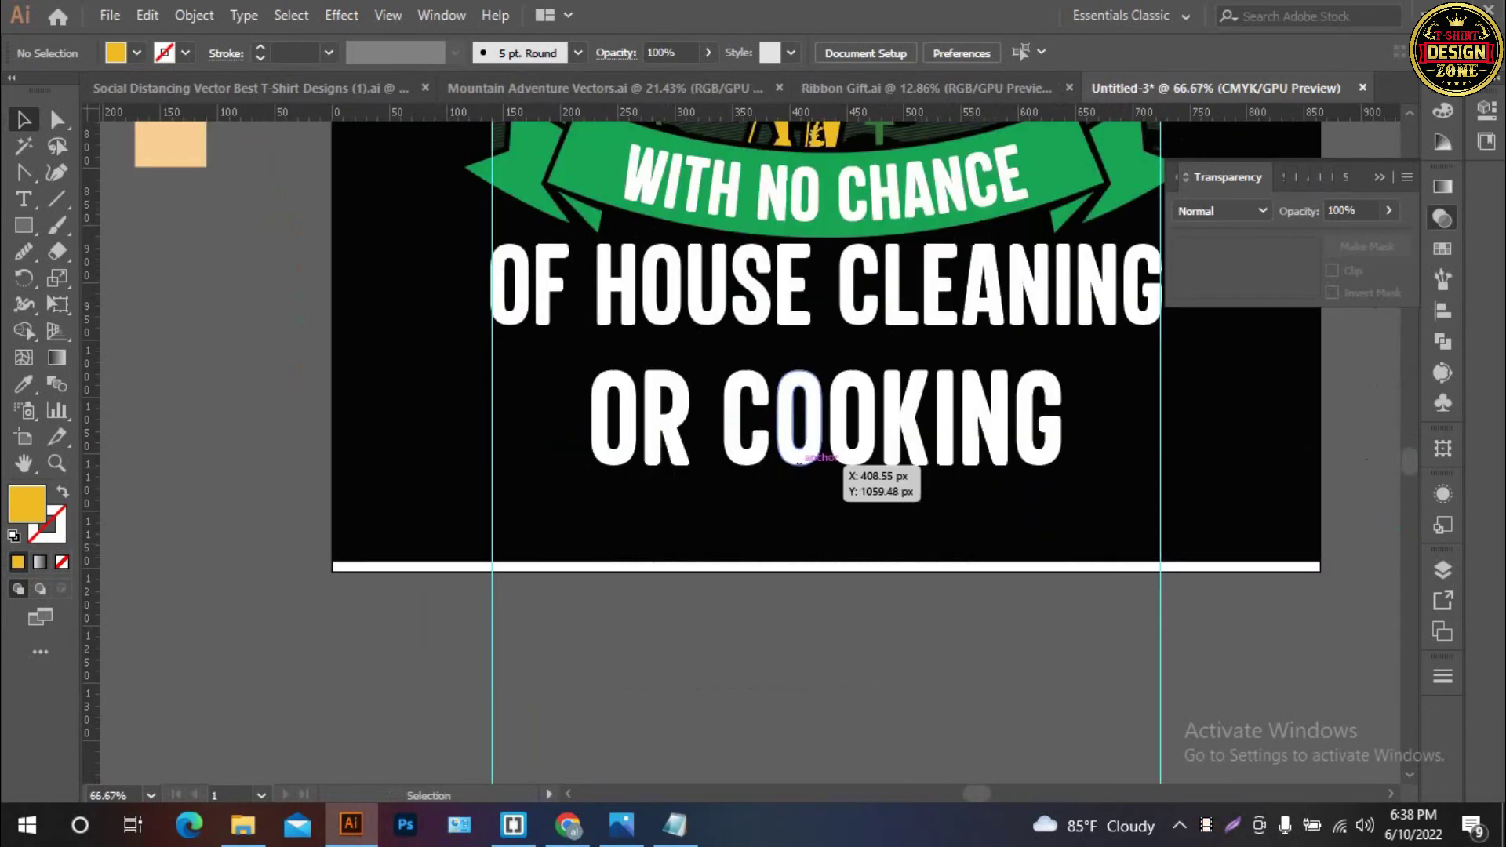
scroll(784, 447, "up", 2)
scroll(784, 447, "up", 4)
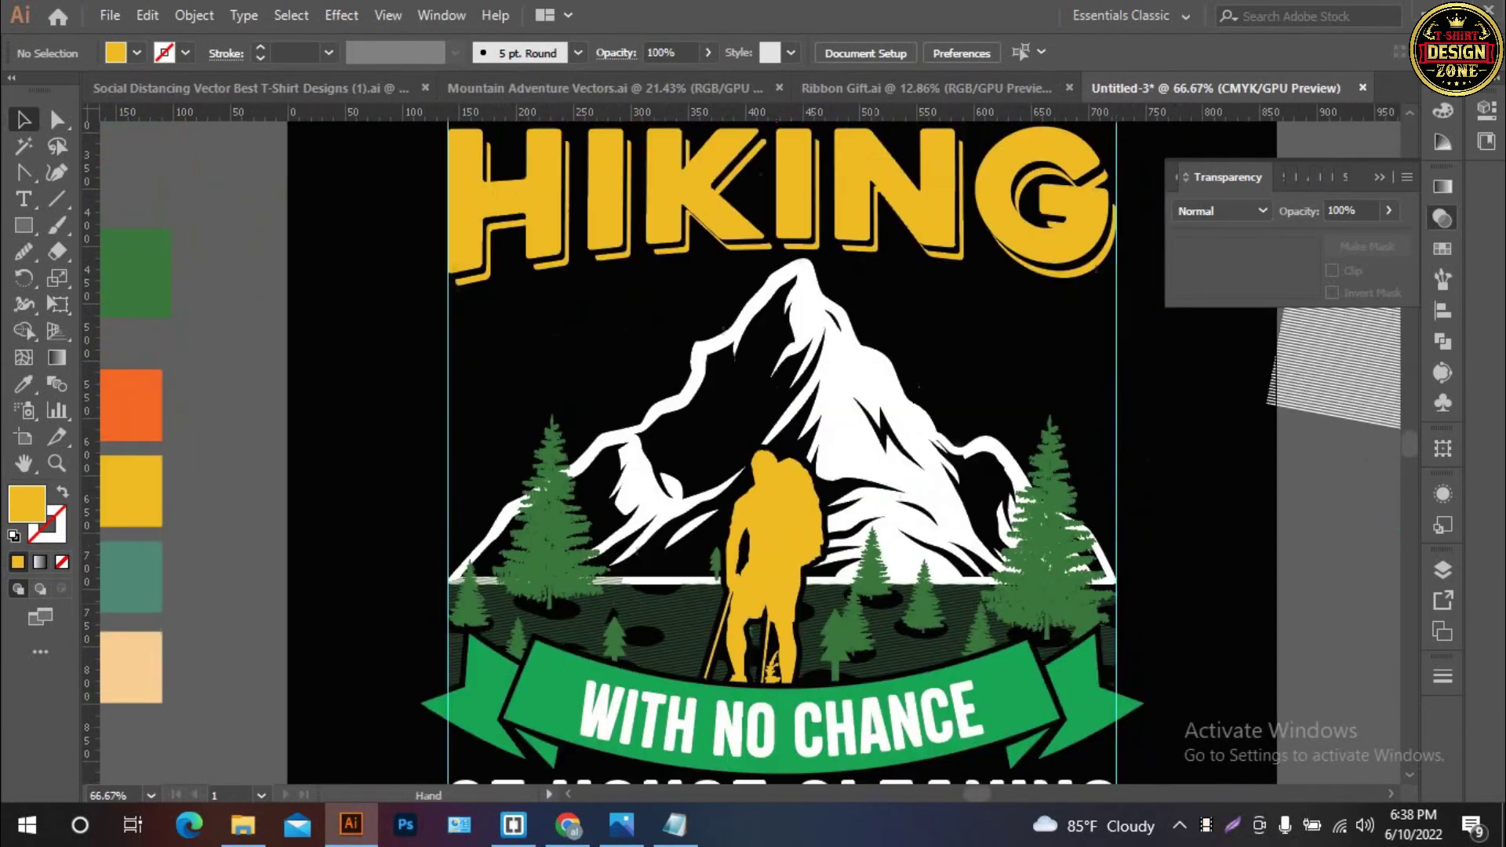
scroll(784, 447, "down", 2)
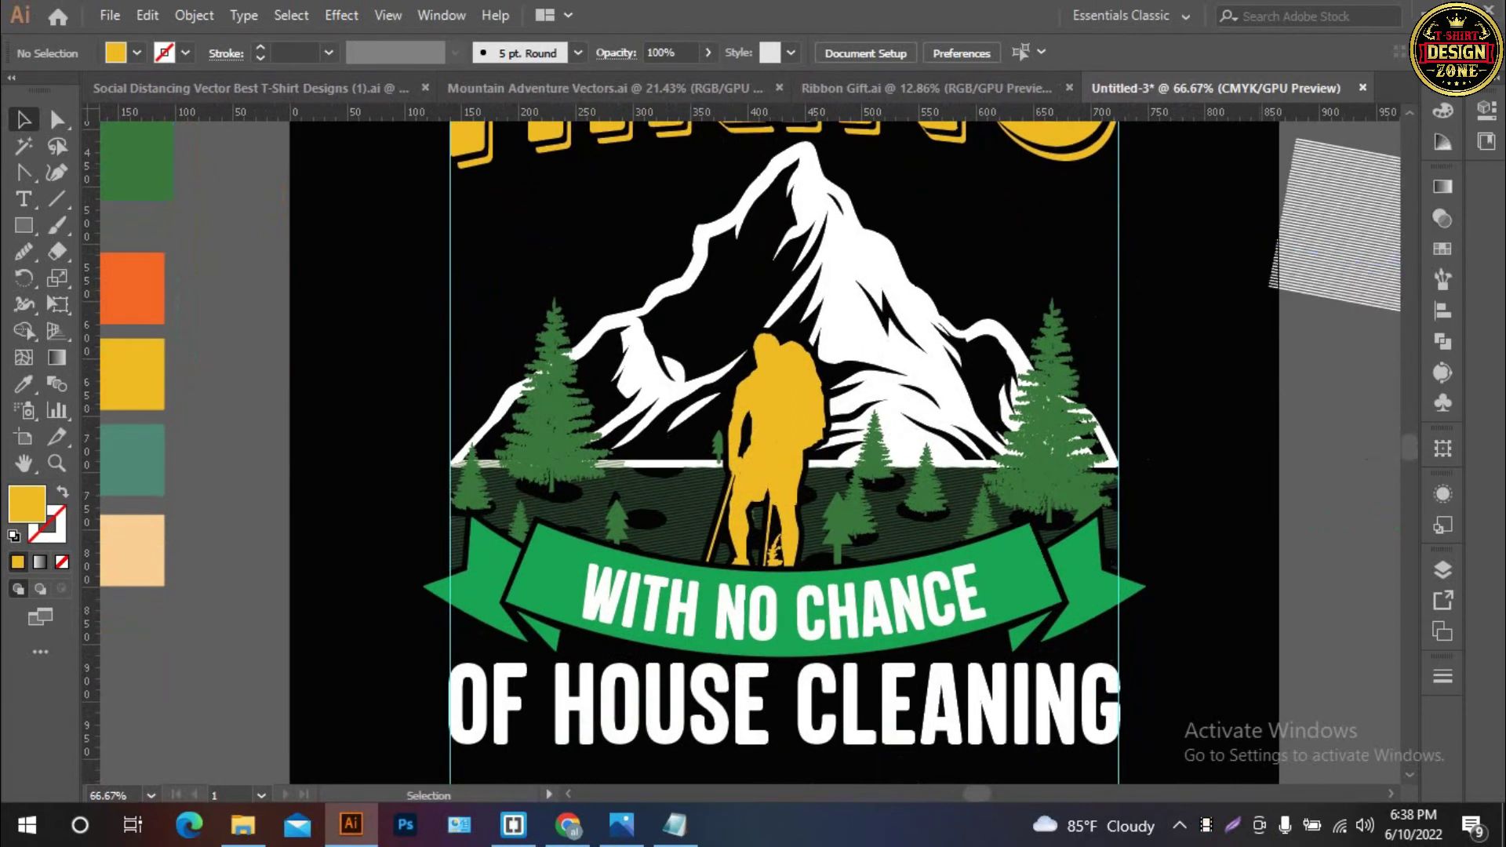
scroll(784, 447, "down", 2)
scroll(746, 443, "up", 1)
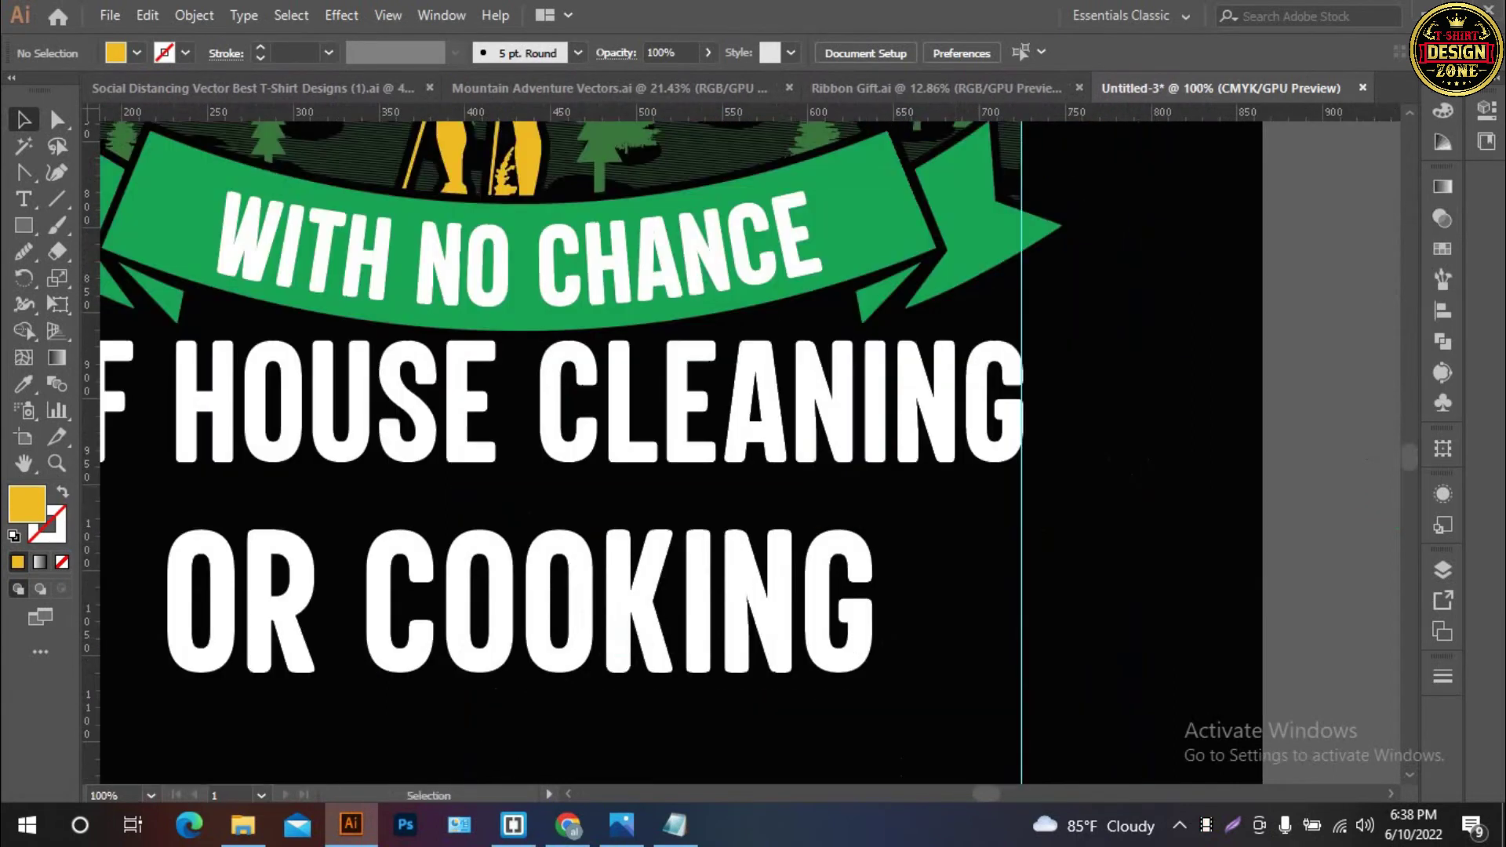
left_click(925, 400)
left_click_drag(925, 400, 1109, 486)
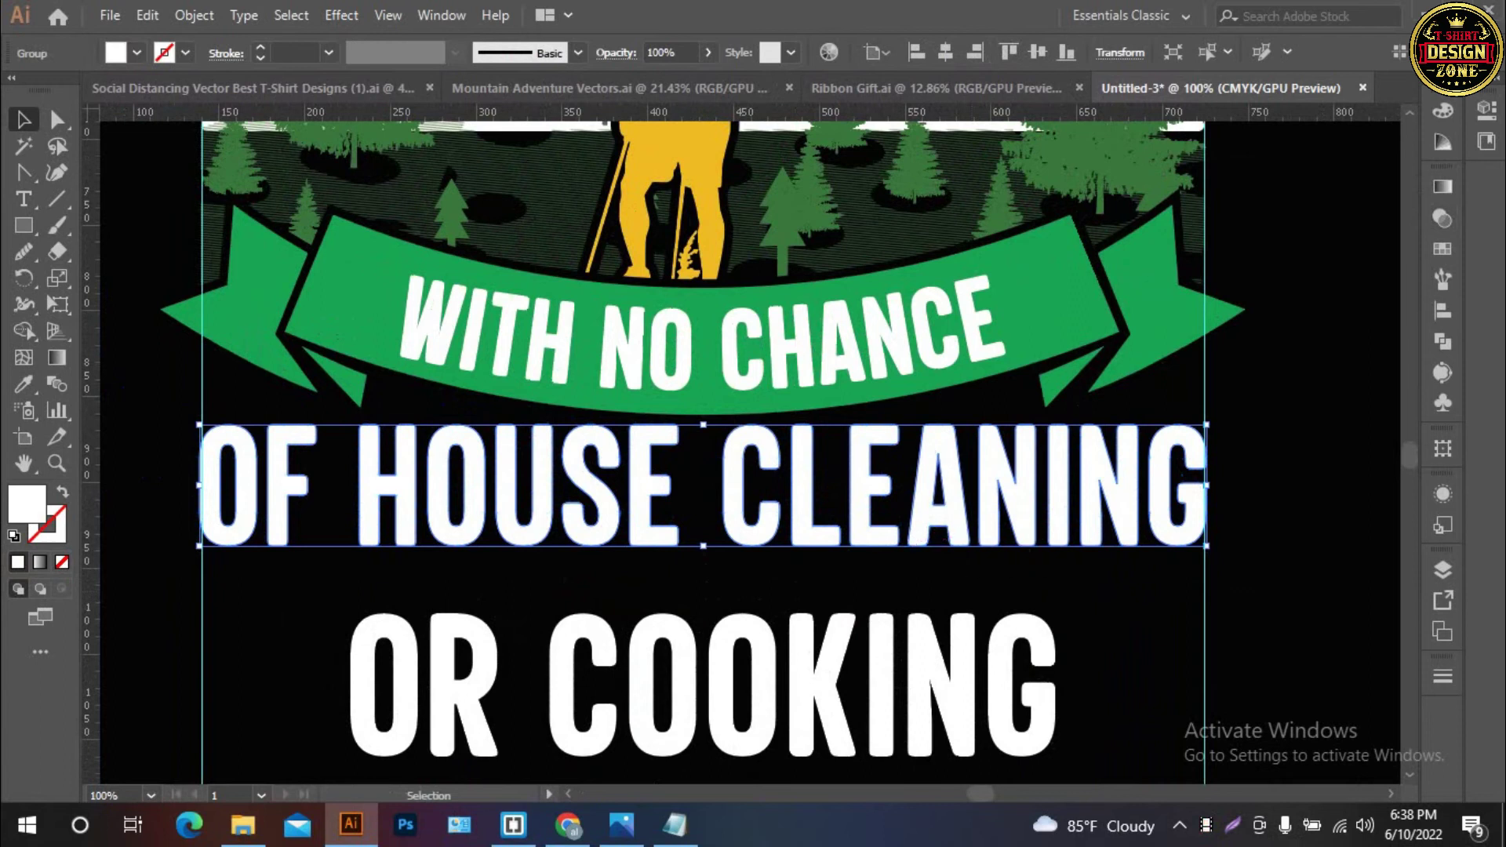
left_click(341, 15)
mouse_move(445, 300)
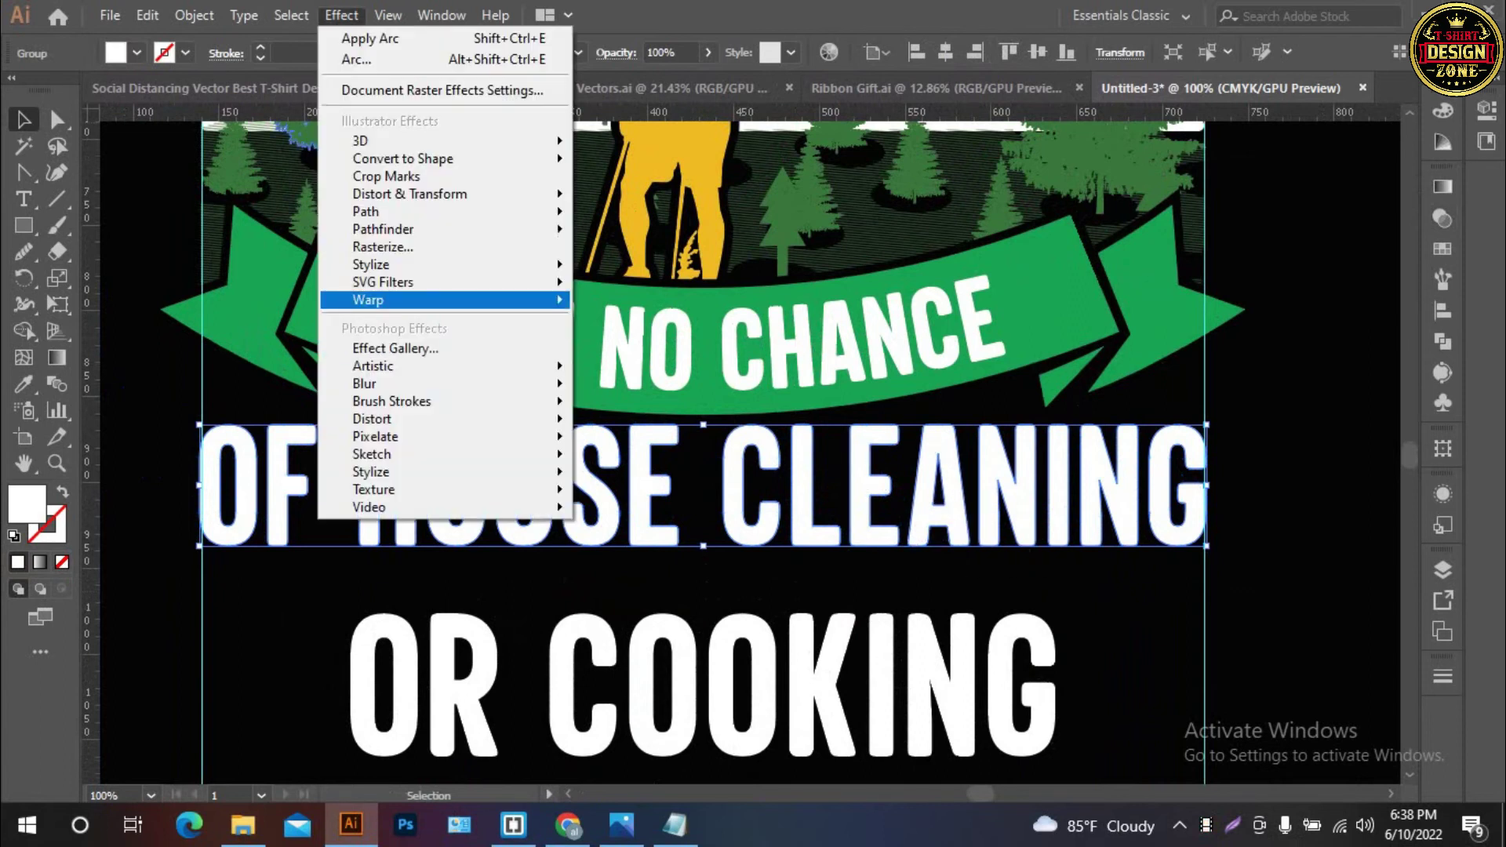
left_click(619, 302)
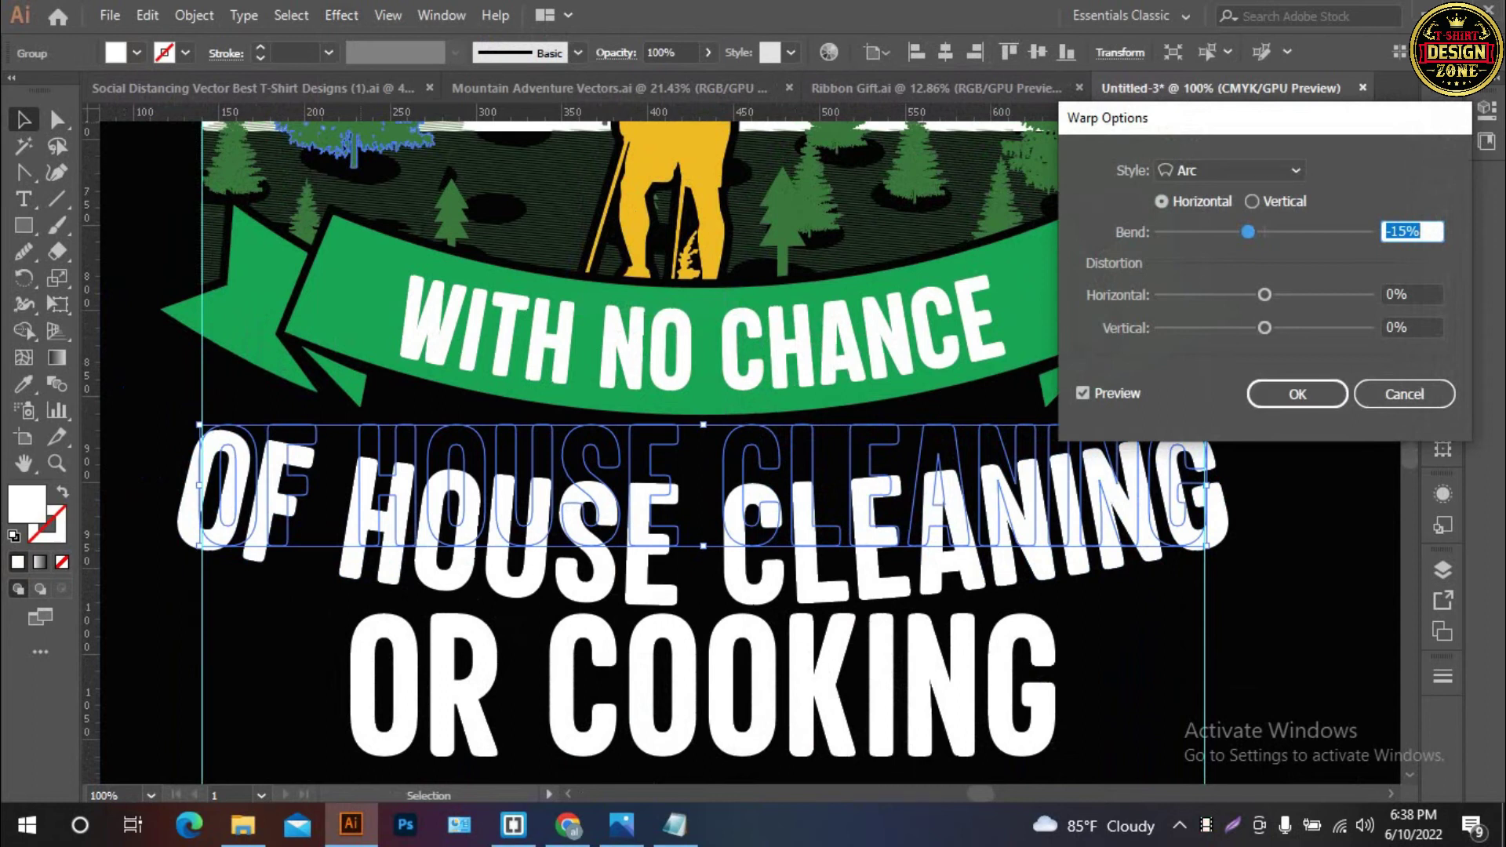
left_click(1235, 170)
left_click(1243, 145)
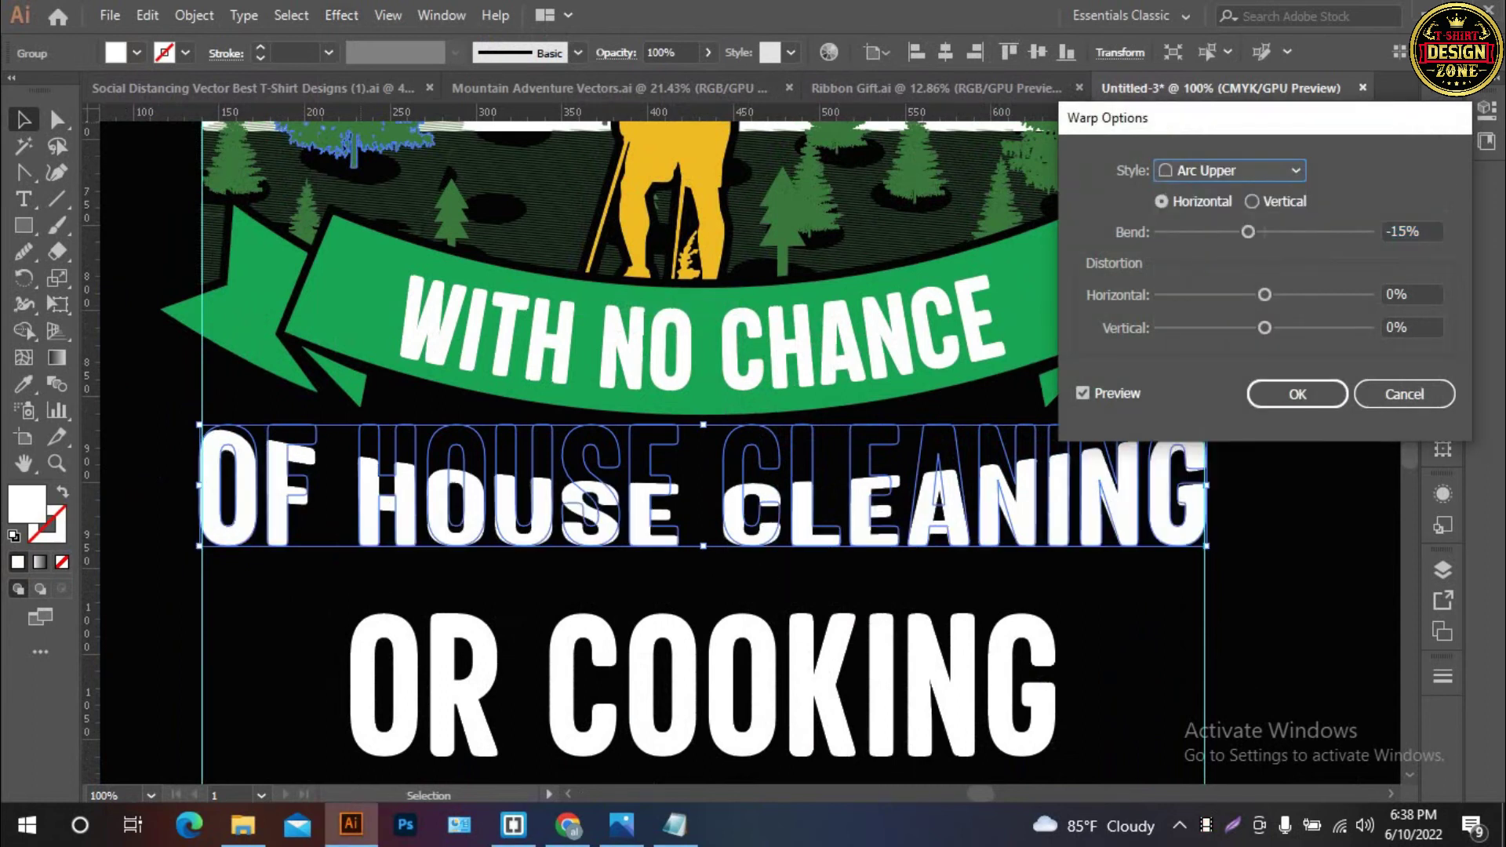
key("Tab")
key("shift+Up")
key("Down")
key("Down")
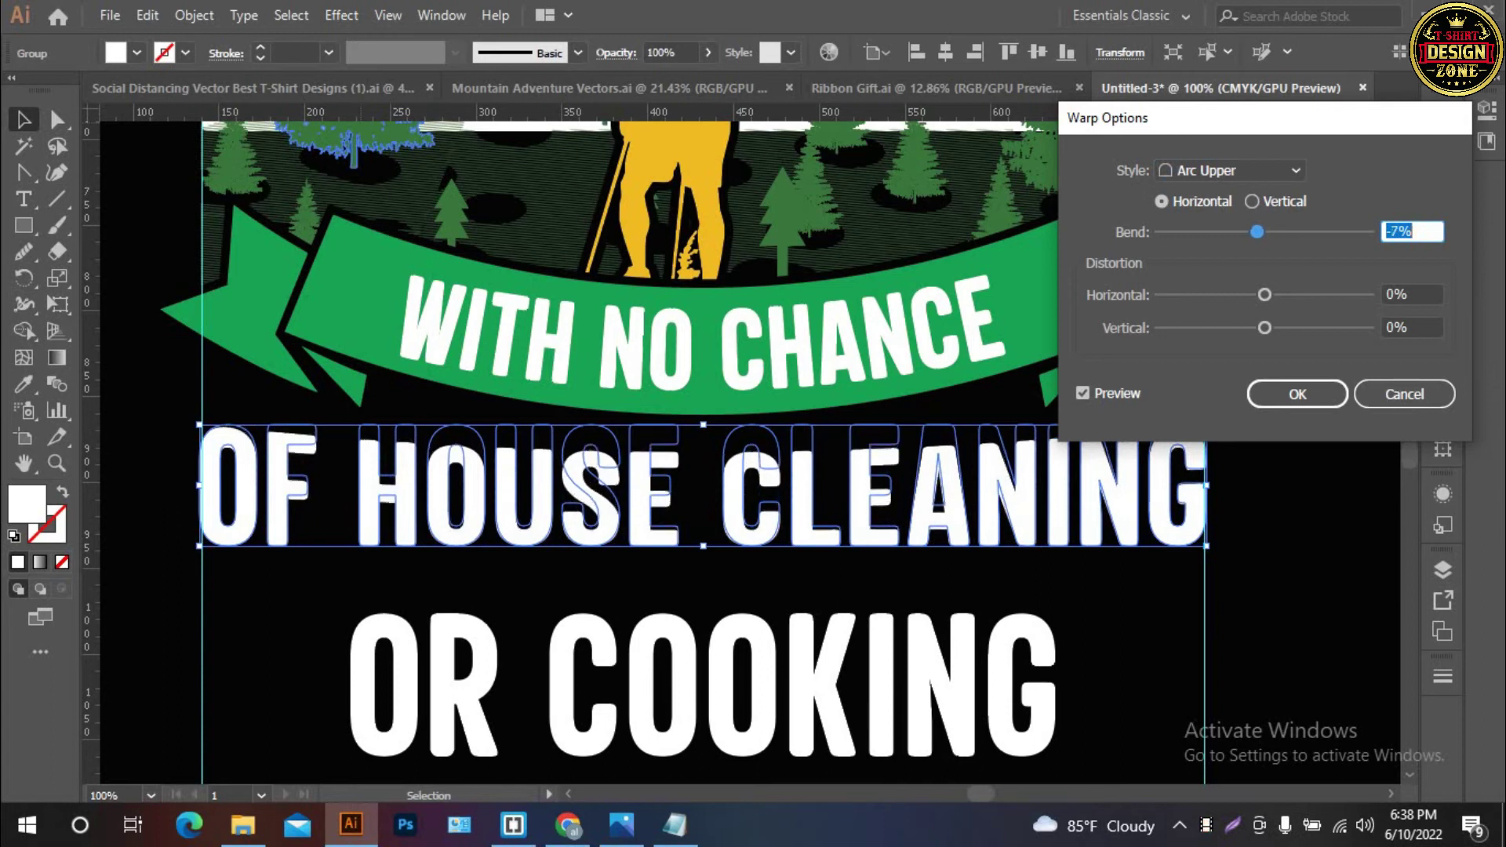
left_click(1298, 394)
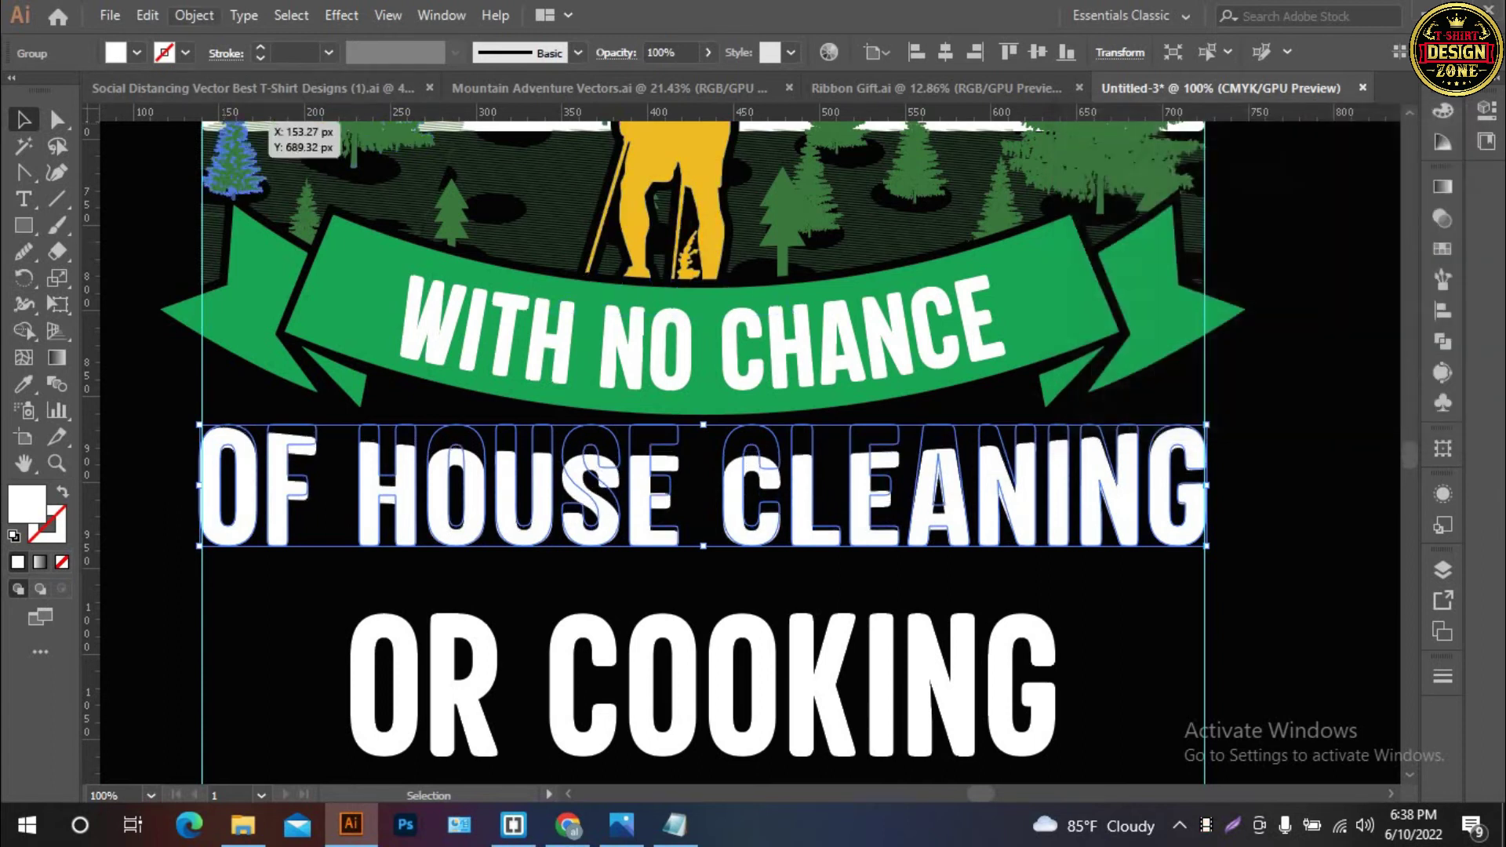
Expand the warped OF HOUSE CLEANING lettering and nudge it up
left_click(194, 15)
left_click(267, 195)
key("Up")
key("Up")
key("Up")
key("Up")
key("Up")
key("Up")
key("Up")
key("Up")
key("Up")
key("Up")
key("Up")
key("Up")
key("Up")
key("Up")
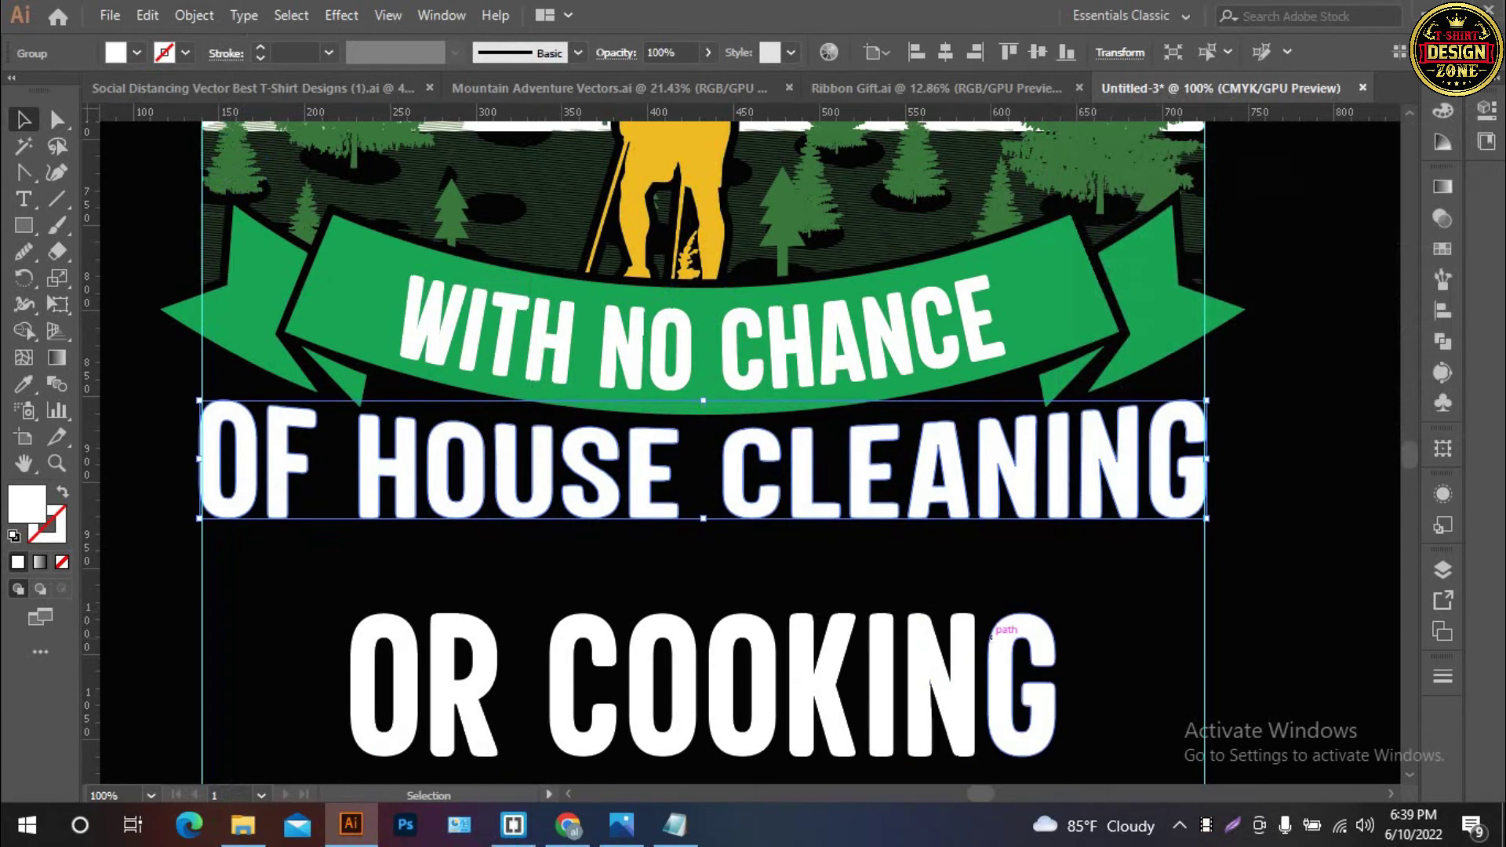
key("ctrl+shift+a")
Move OR COOKING up closer to OF HOUSE CLEANING and fit the artboard in view
left_click_drag(990, 633, 1013, 506)
left_click(882, 577)
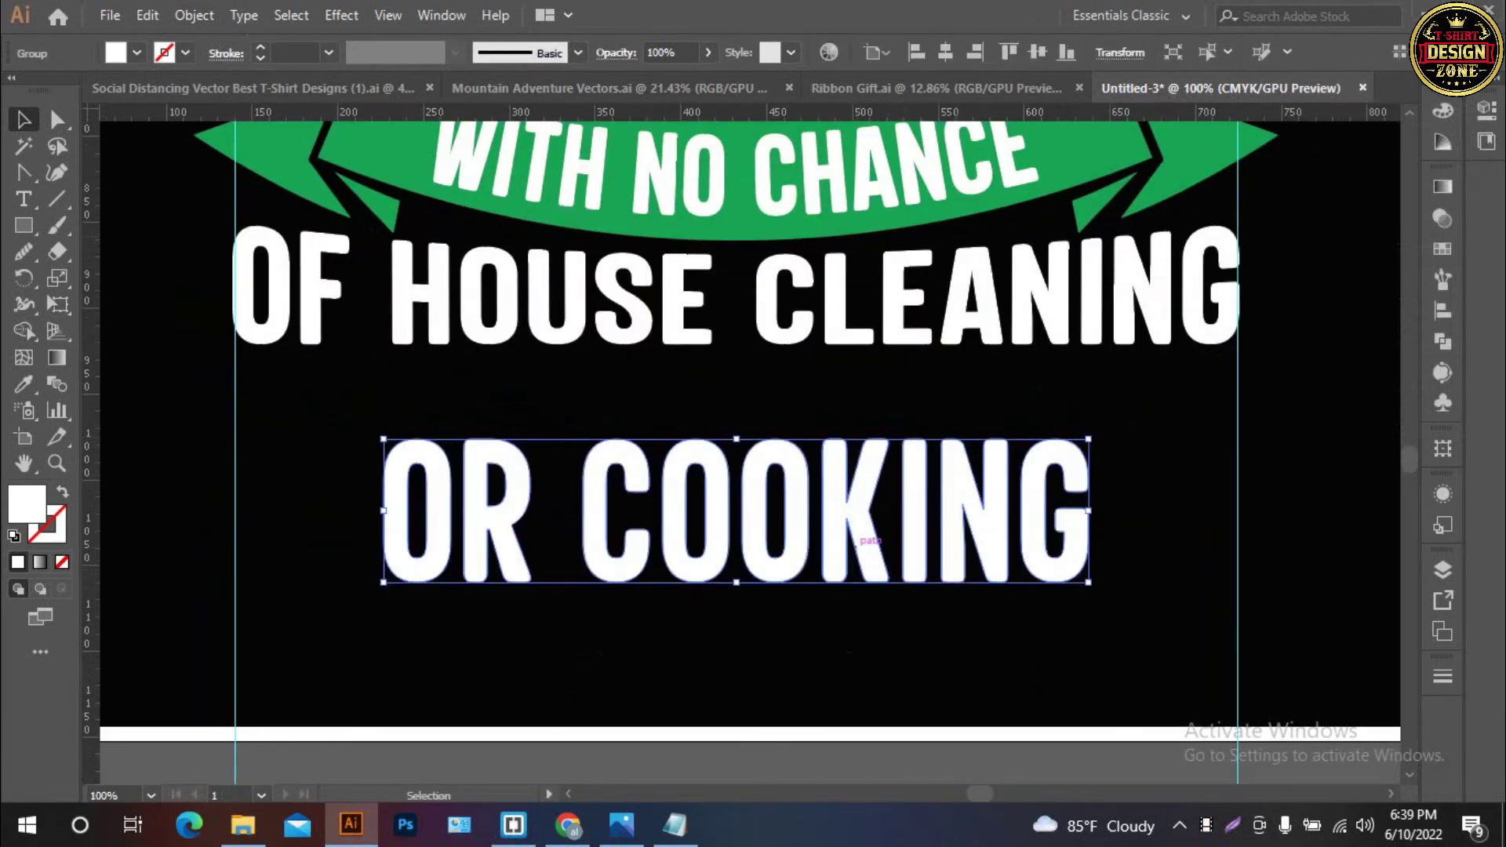
left_click_drag(882, 576, 882, 506)
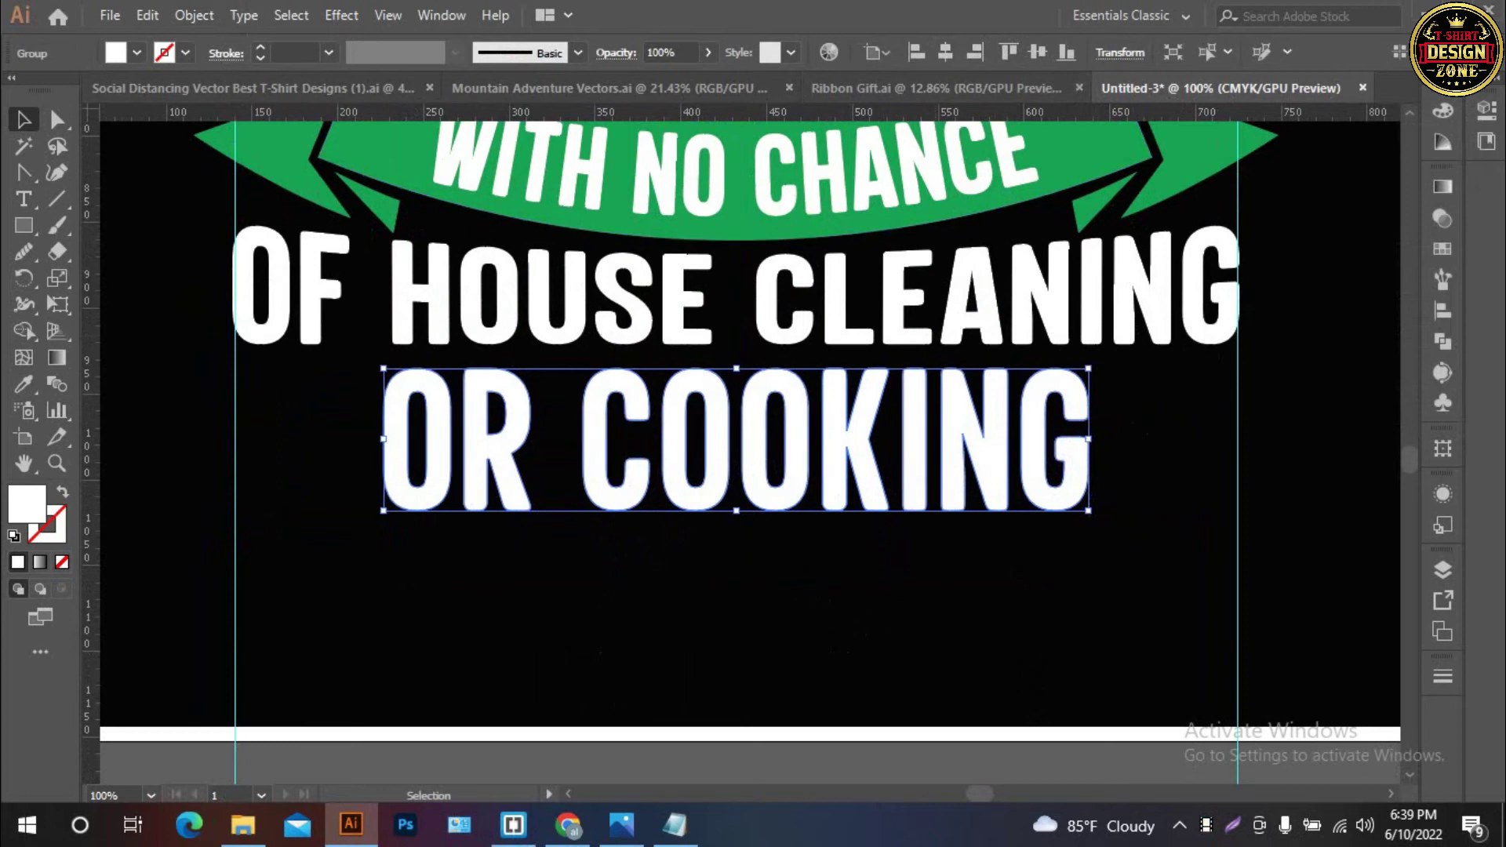
key("ctrl+shift+a")
key("ctrl+0")
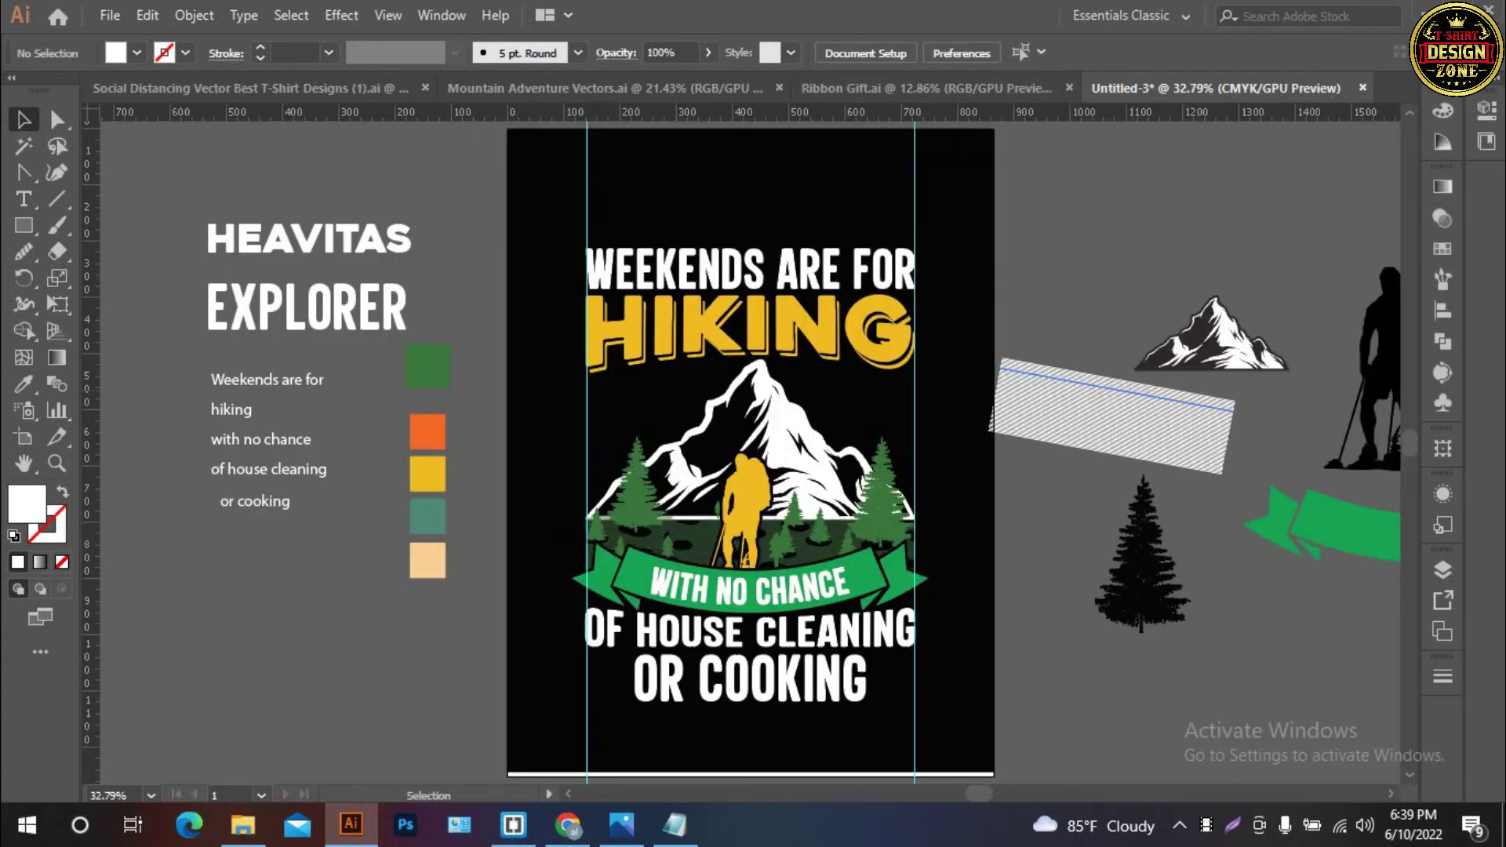
Zoom into the artboard's lower half and move the pine tree beside the spare ribbon
left_click_drag(753, 471, 690, 376)
key("ctrl+plus")
mouse_move(1051, 329)
left_mouse_down()
mouse_move(1067, 393)
mouse_move(1266, 442)
left_mouse_up()
key("ctrl+shift+a")
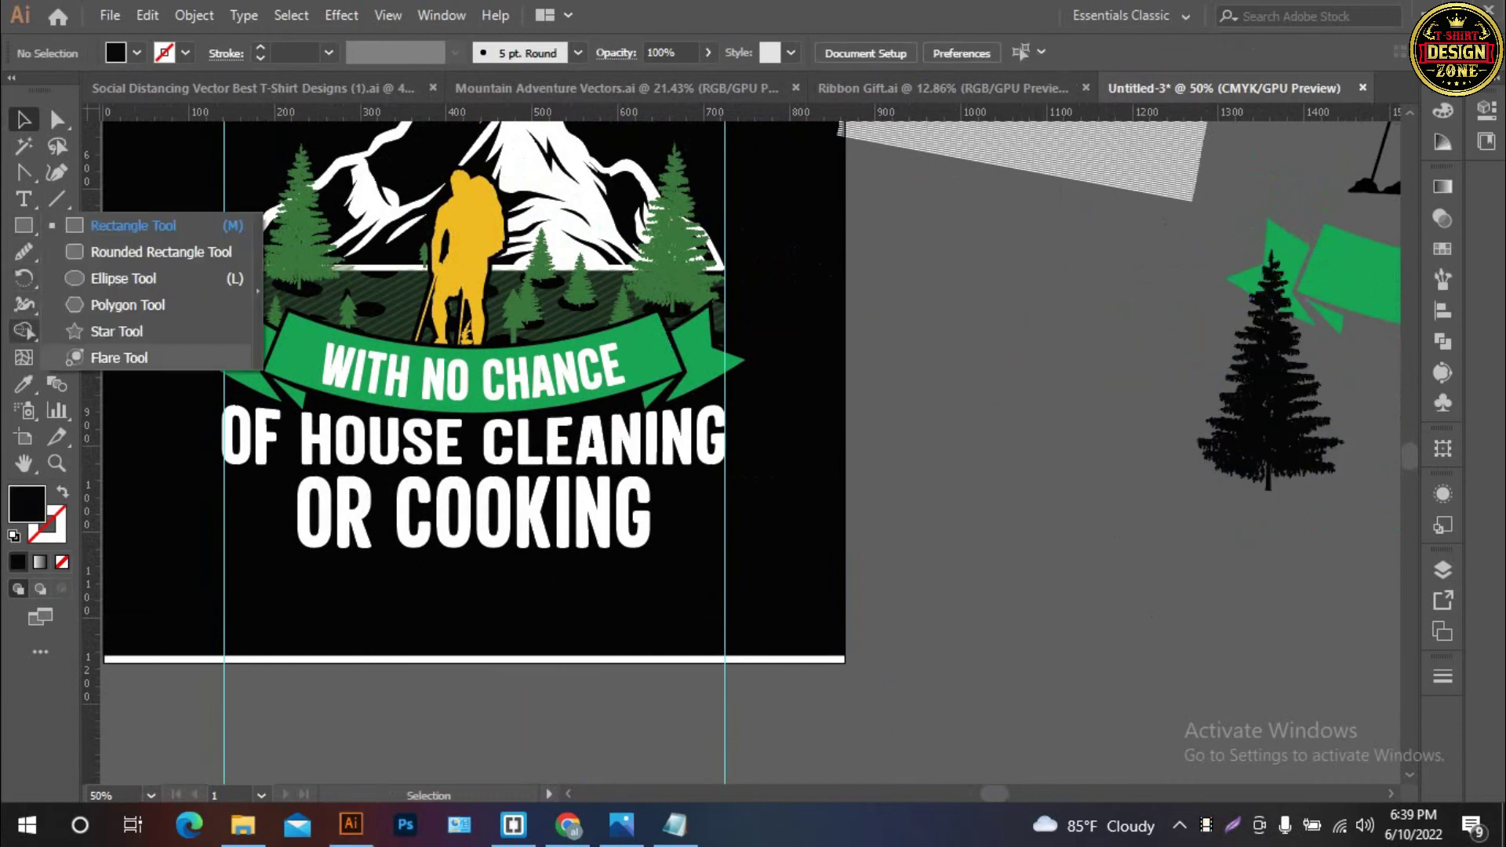
Draw a circle on the pasteboard with the Ellipse tool
left_click_drag(24, 225, 133, 276)
left_click_drag(966, 302, 1026, 361)
key("v")
key("ctrl+shift+a")
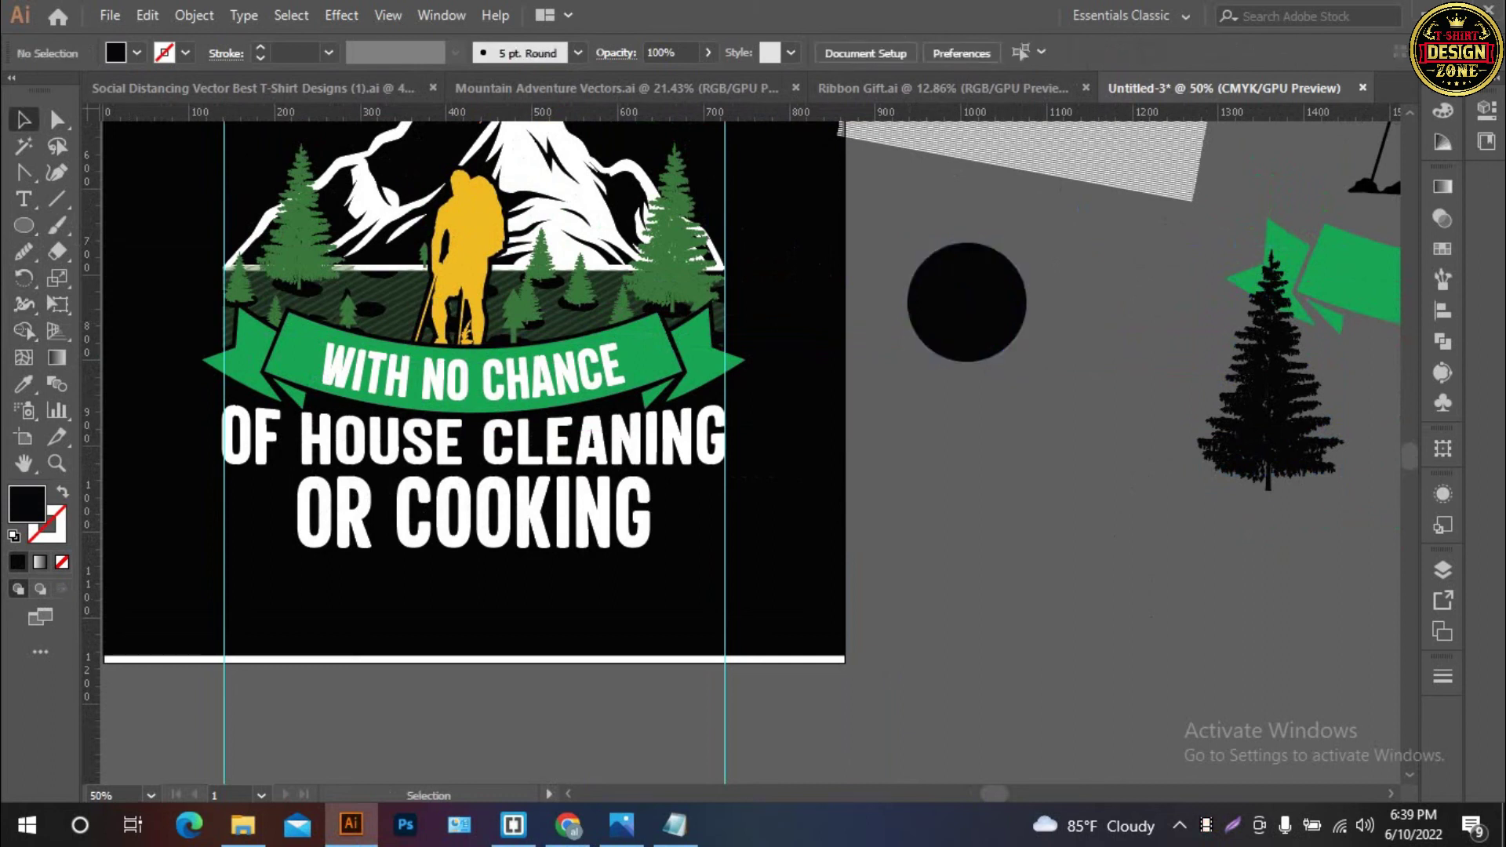
key("ctrl+equal")
key("ctrl+z")
Duplicate the circle overlapping to the right and keep only their lens-shaped overlap with Shape Builder
left_click_drag(860, 310, 977, 311)
left_click(753, 314, "shift")
left_click(25, 330)
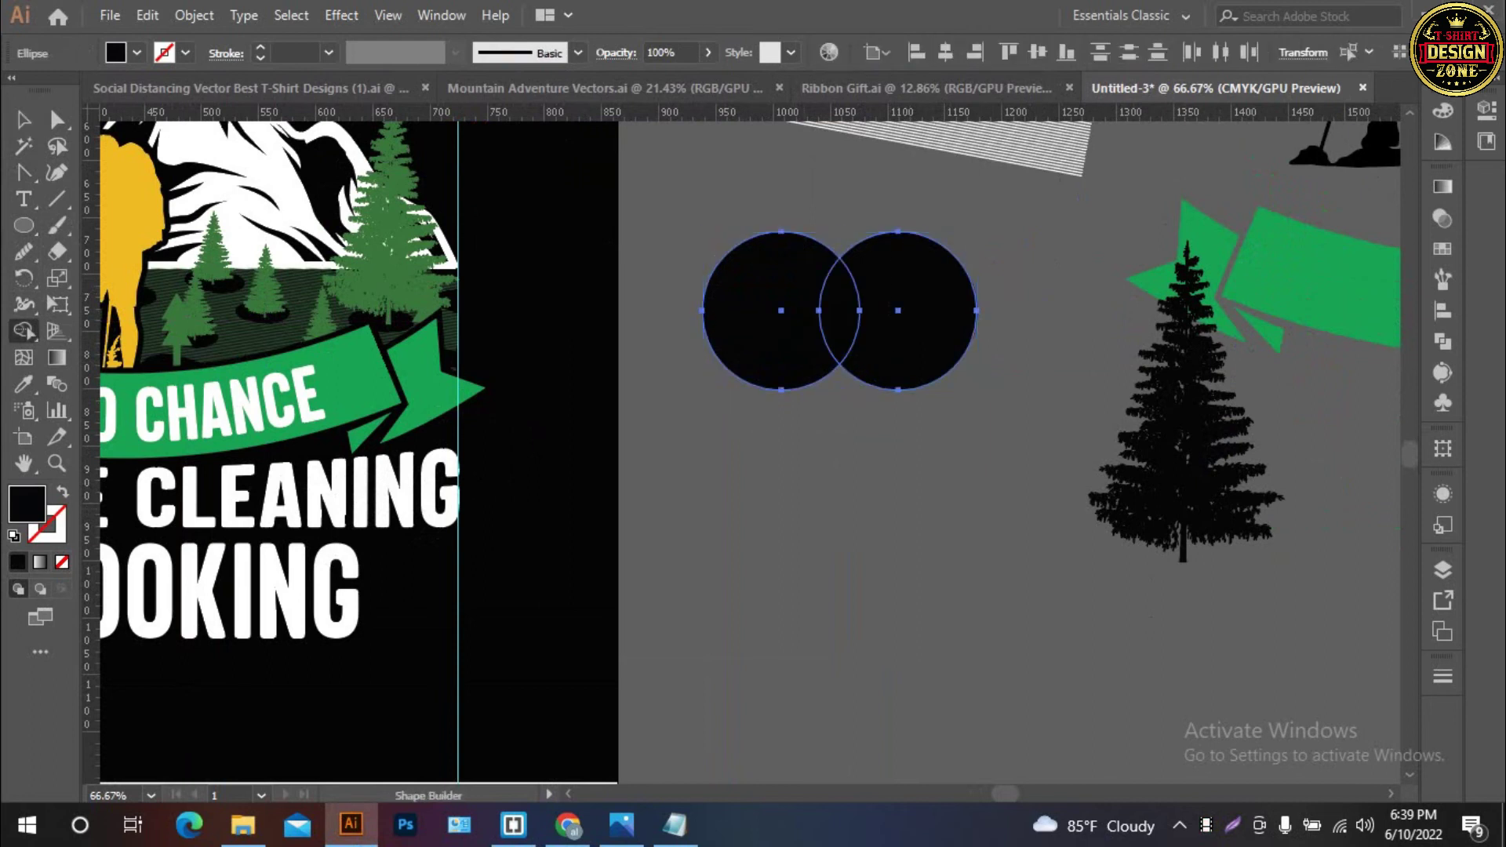
left_click(918, 311, "alt")
left_click(757, 311, "alt")
key("v")
key("v")
key("ctrl+shift+a")
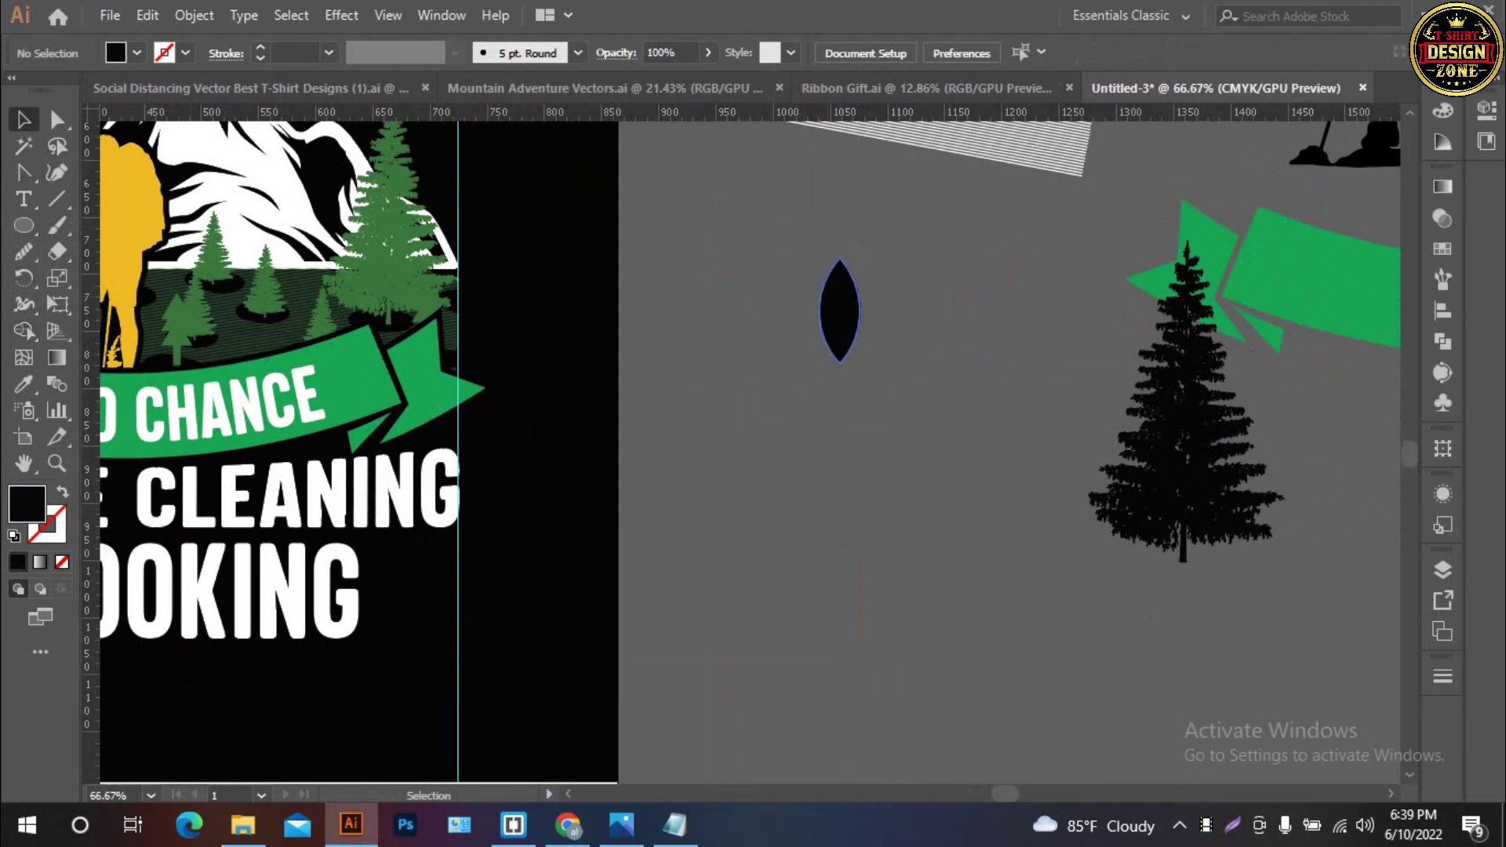
Make a narrower, slightly larger lens copy positioned lower inside the original
left_click_drag(839, 314, 953, 365)
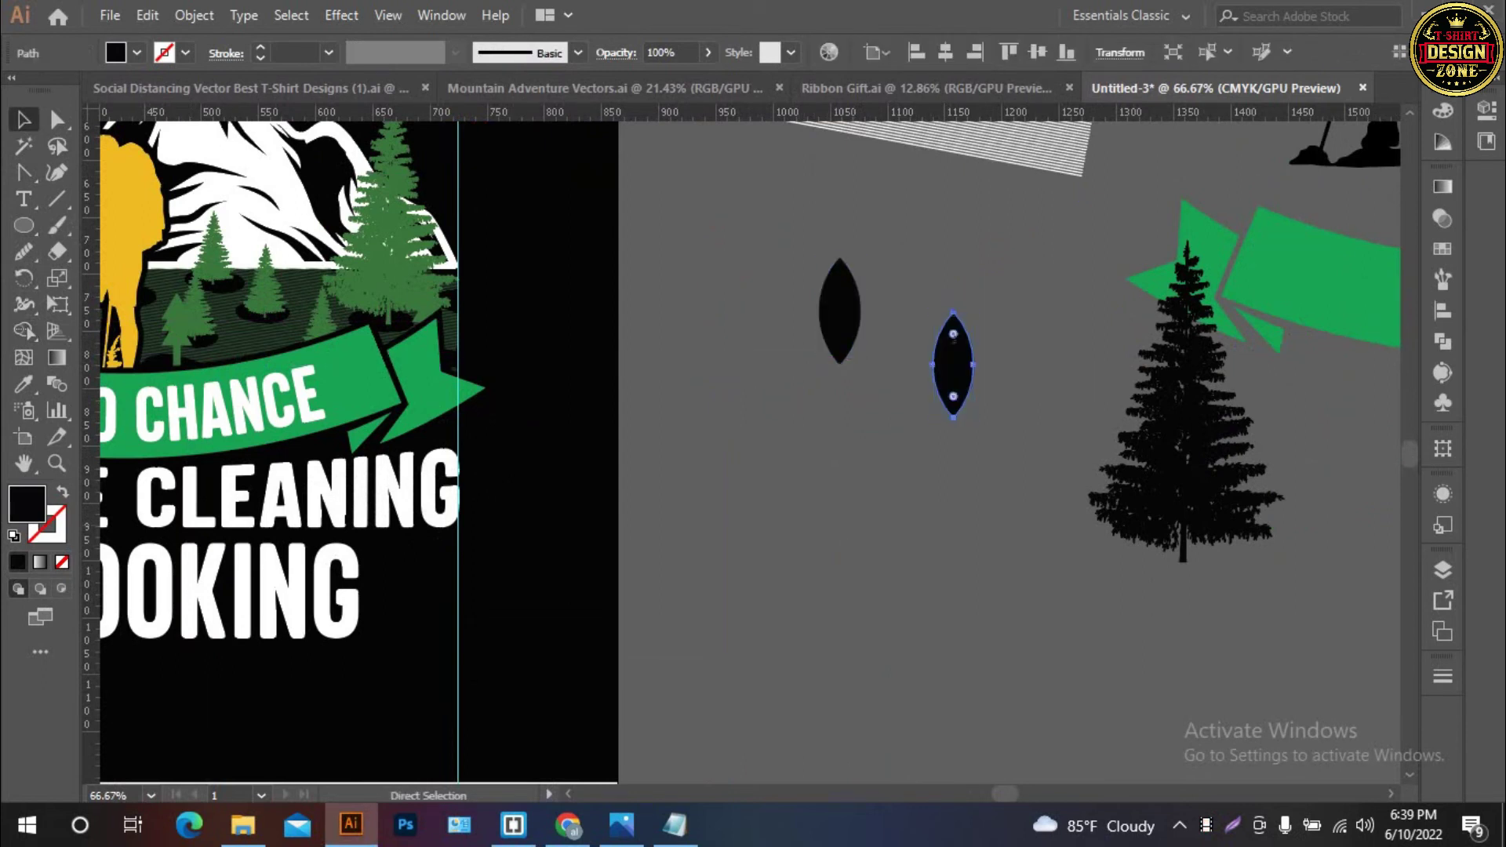
key("ctrl+z")
key("ctrl+equal")
key("ctrl+equal")
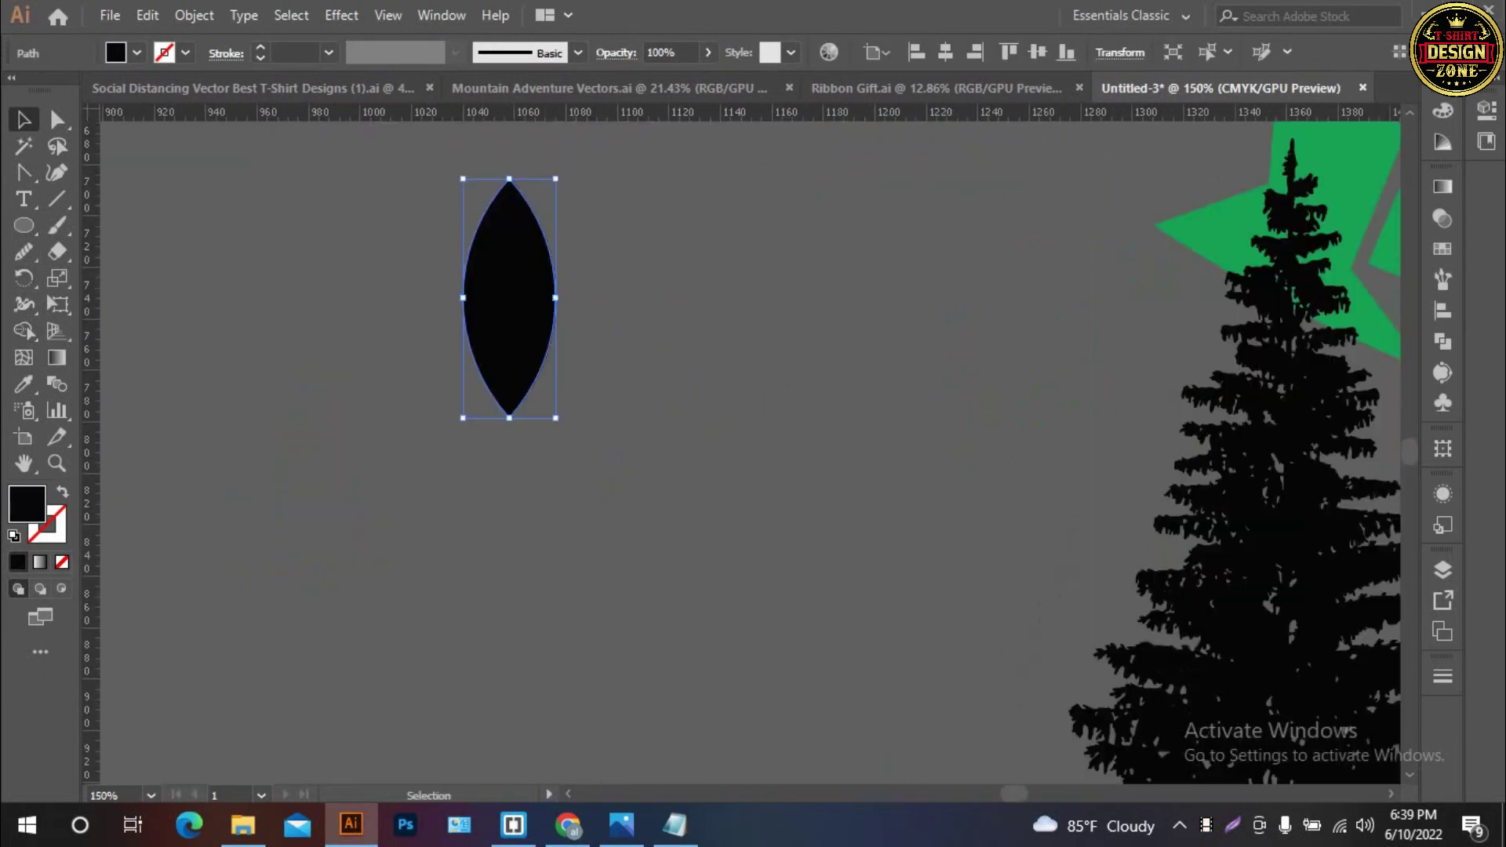
left_click_drag(555, 298, 534, 299)
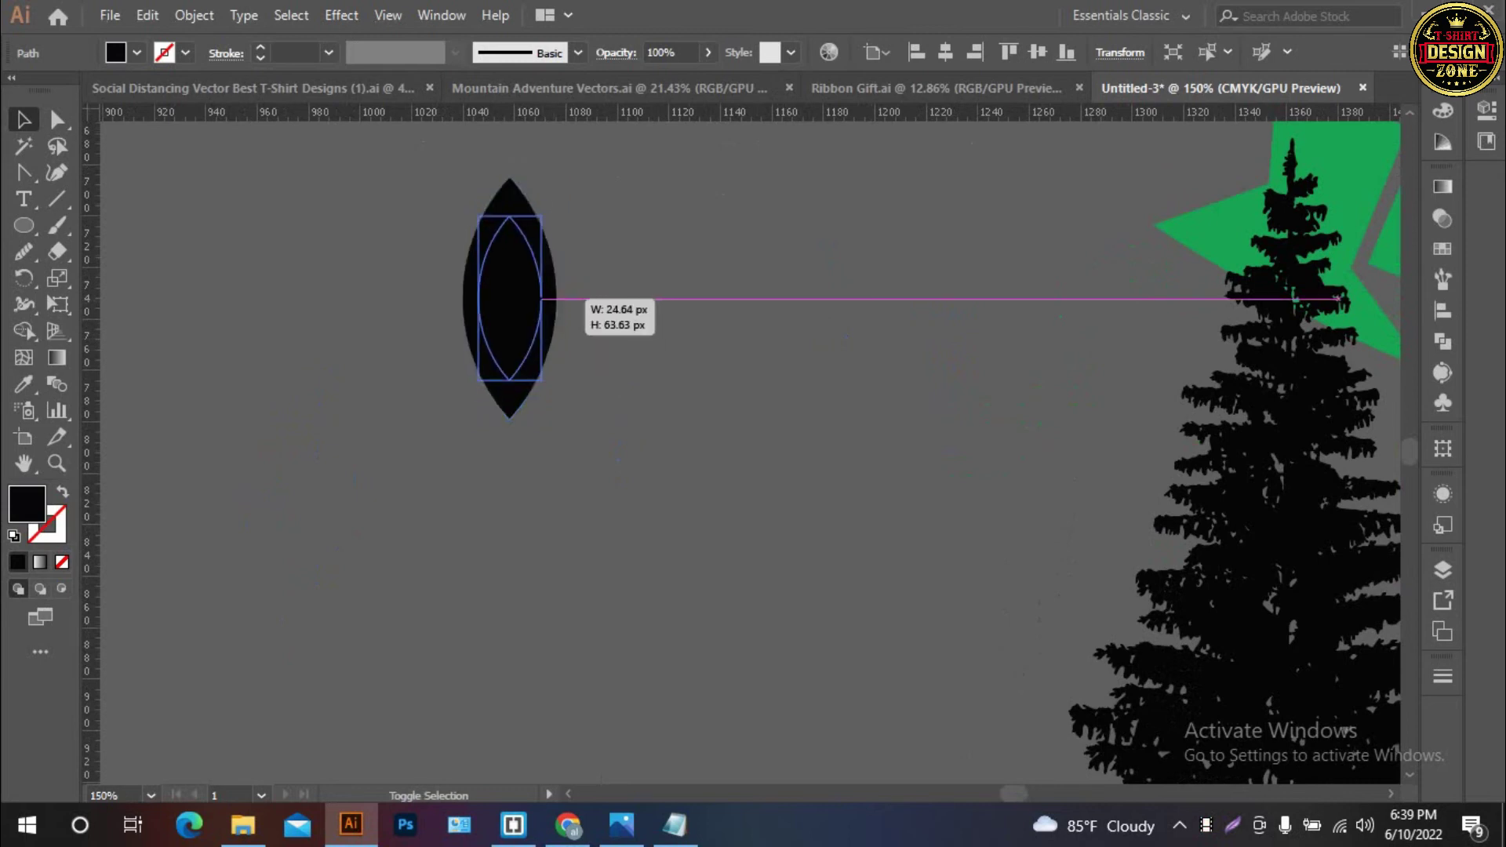
left_click_drag(509, 343, 509, 372)
left_click_drag(533, 433, 538, 442)
Cut the inner lens away to notch the base, then fill the flame white
key("ctrl+shift+a")
key("ctrl+a")
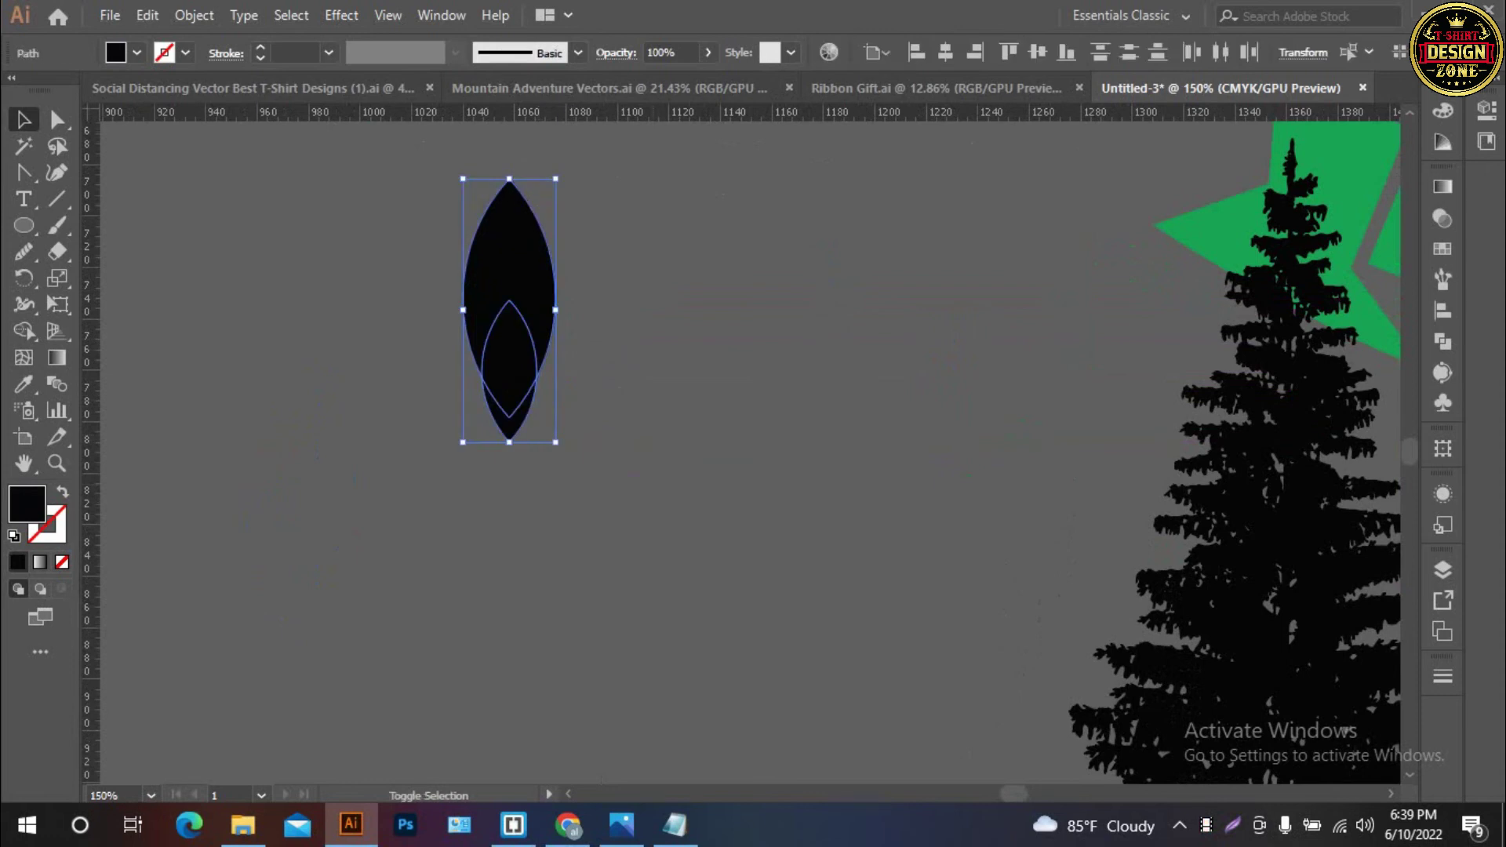
key("shift+m")
left_click(509, 392, "alt")
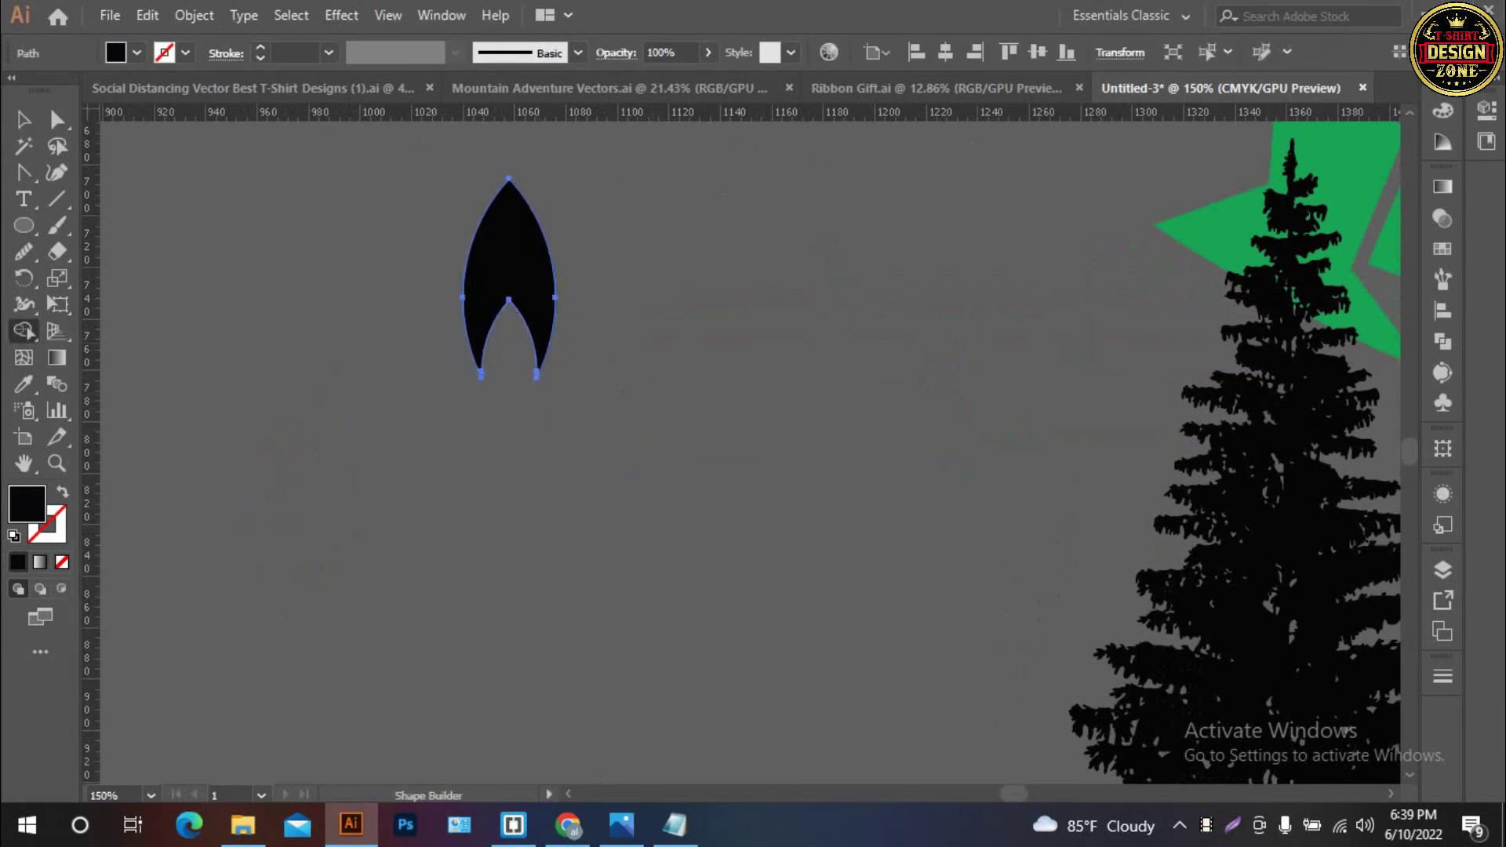
key("v")
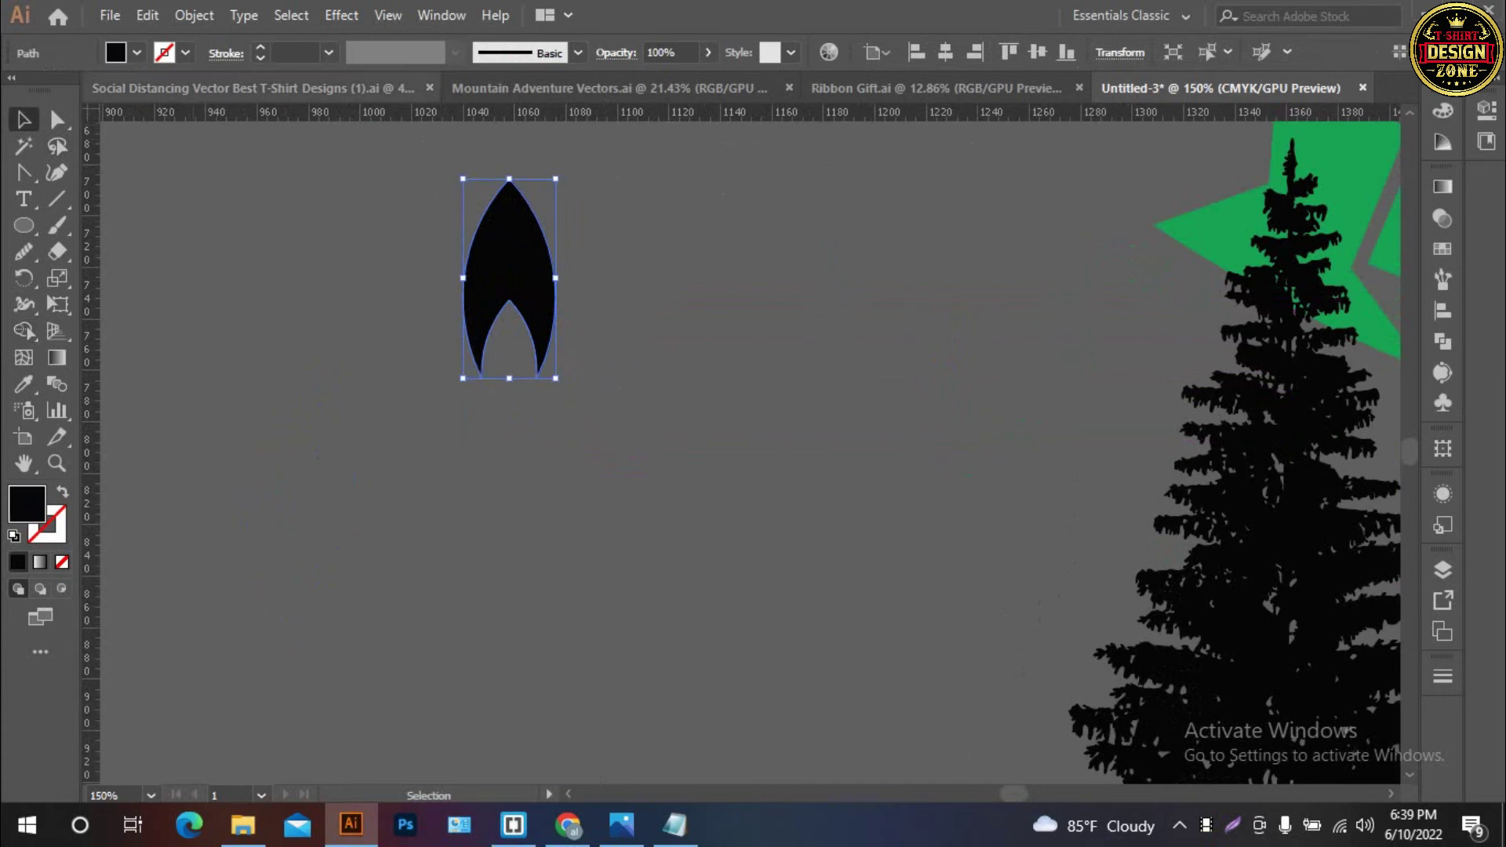
left_click(136, 52)
left_click(46, 89)
left_click(706, 471)
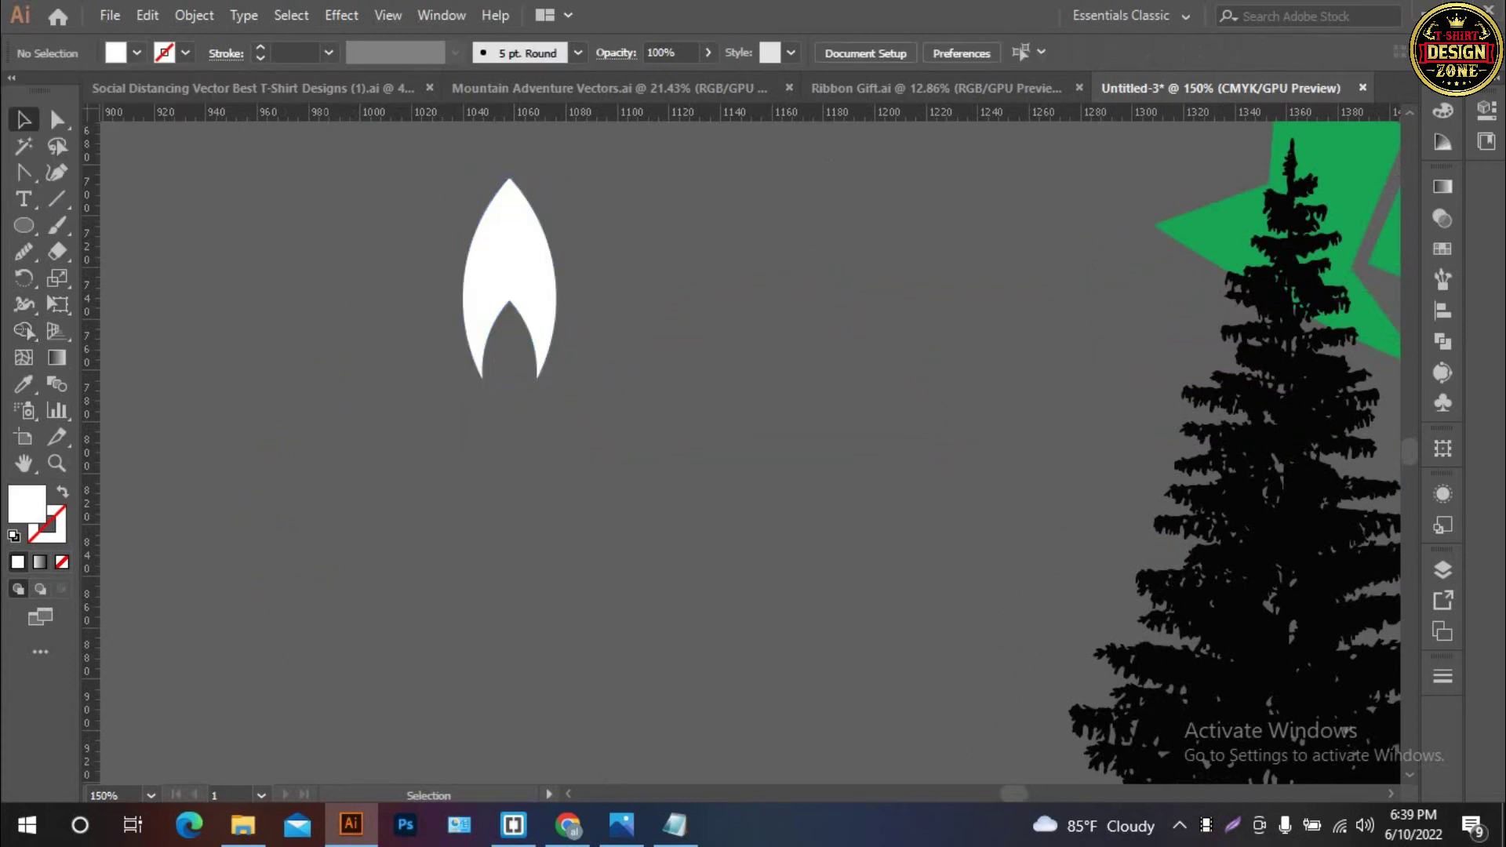
Place a copy of the white flame beside COOKING, narrow it and rotate it to point right
key("ctrl+minus")
key("ctrl+minus")
key("ctrl+minus")
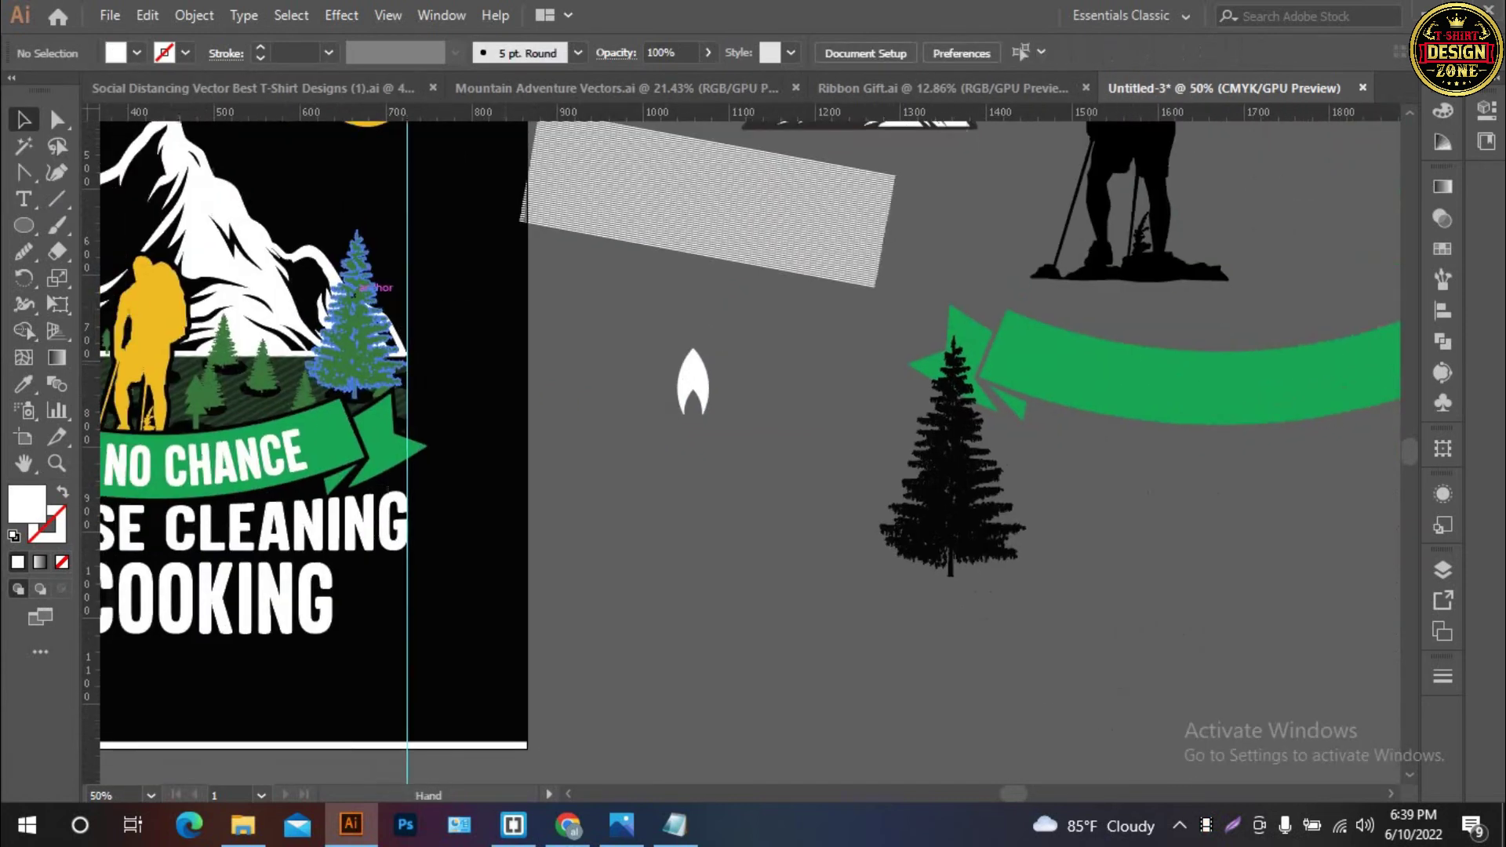
left_click_drag(328, 302, 526, 165)
left_click(862, 253)
left_click_drag(862, 253, 532, 459)
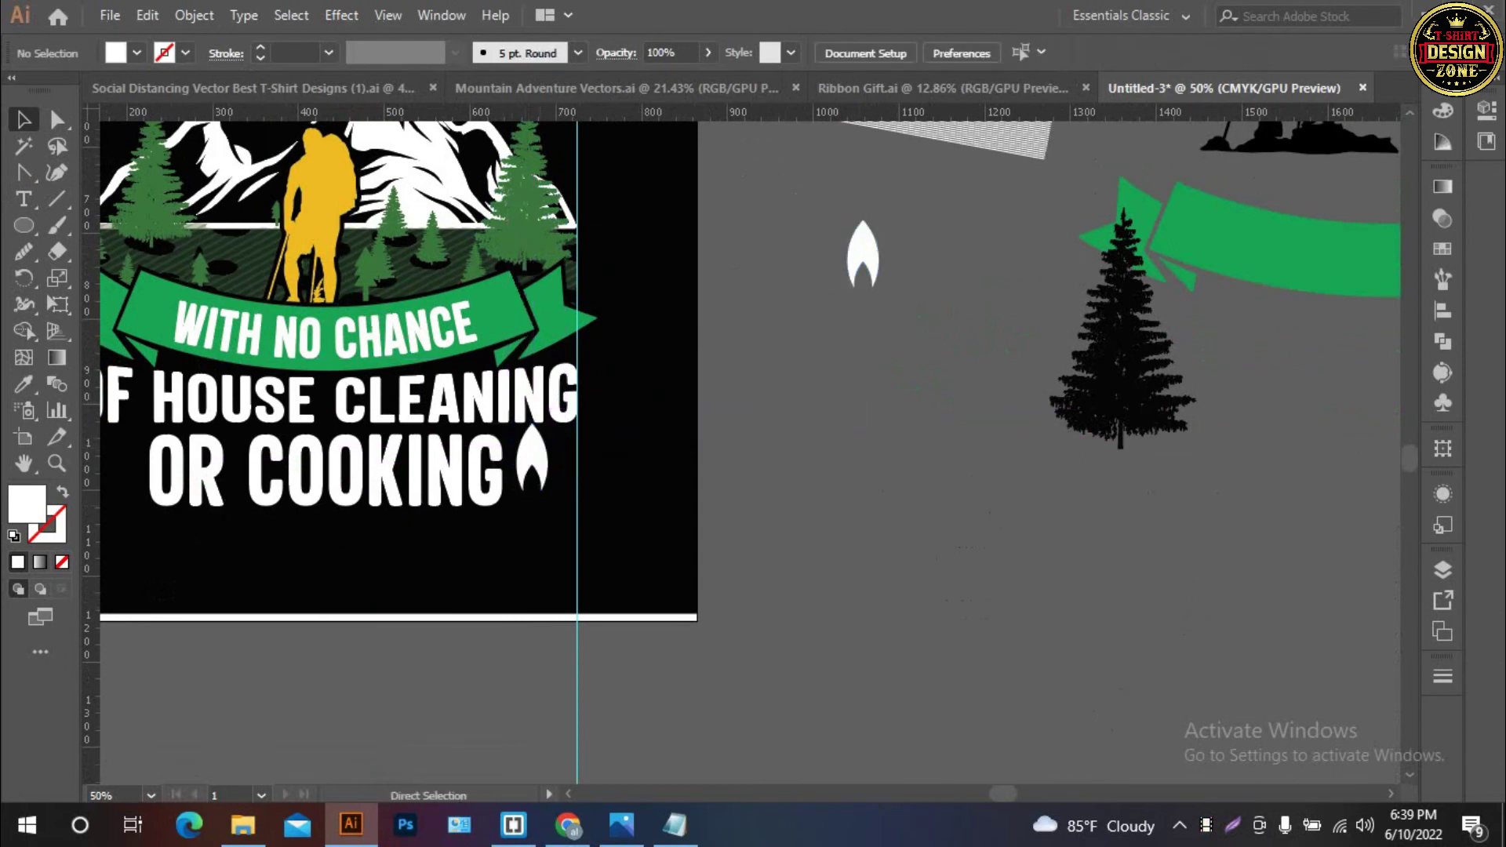
key("ctrl+plus")
key("ctrl+plus")
key("ctrl+plus")
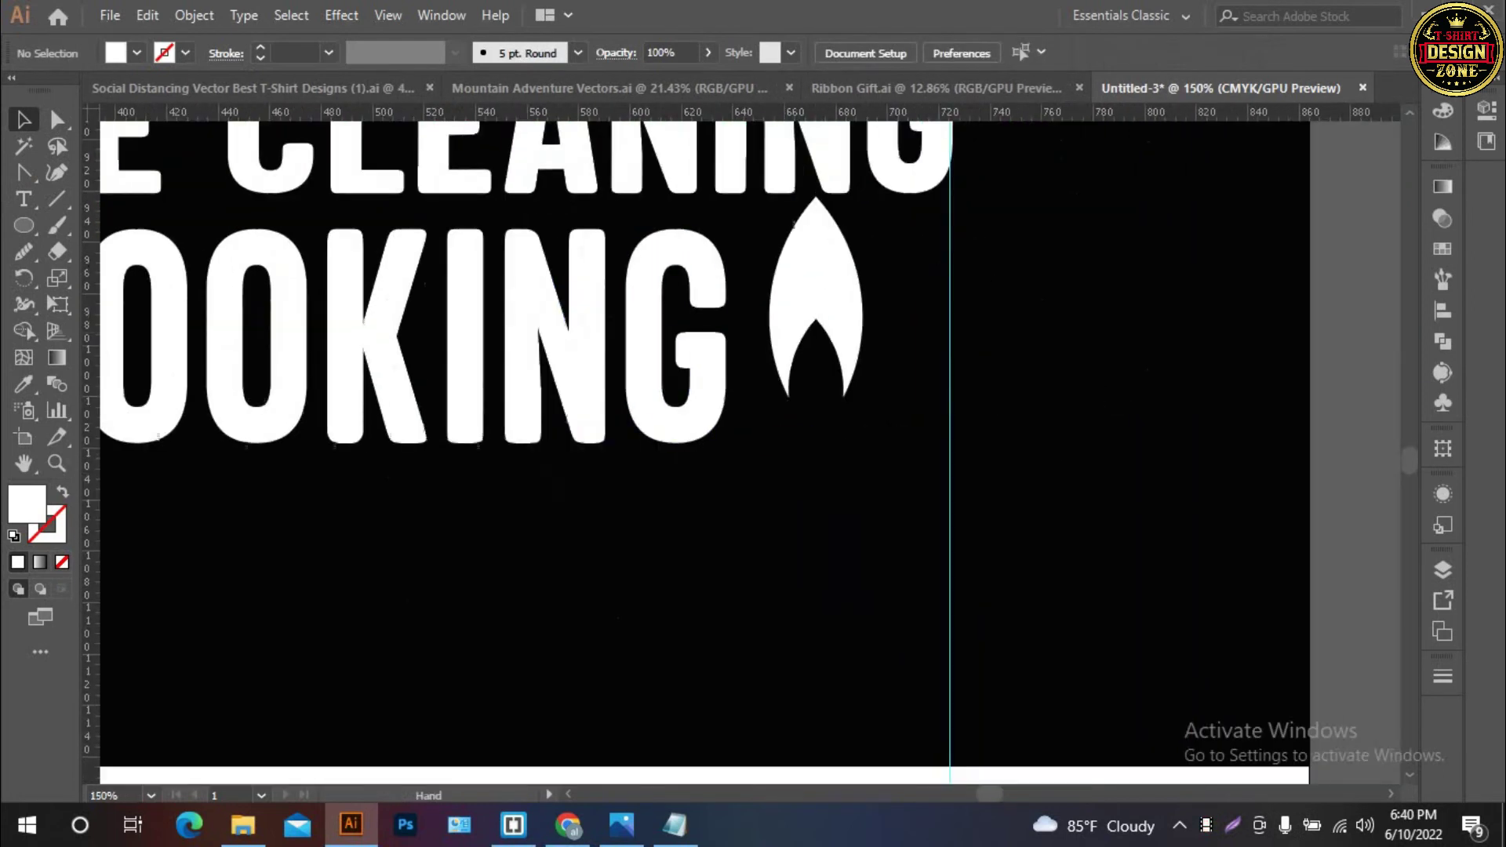
left_click(855, 296)
left_click_drag(863, 297, 850, 298)
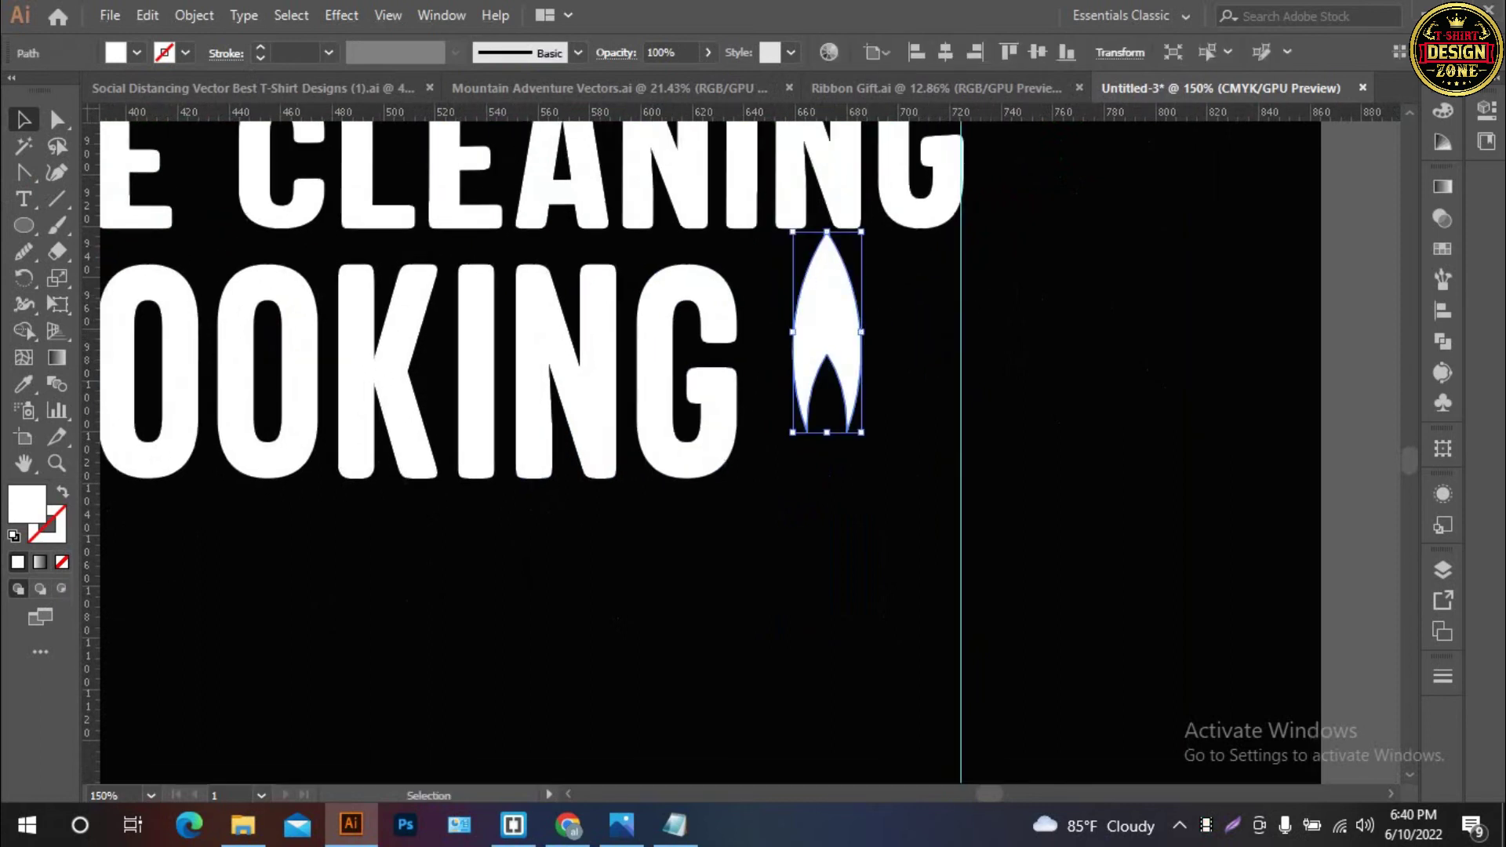
left_click_drag(863, 230, 941, 371)
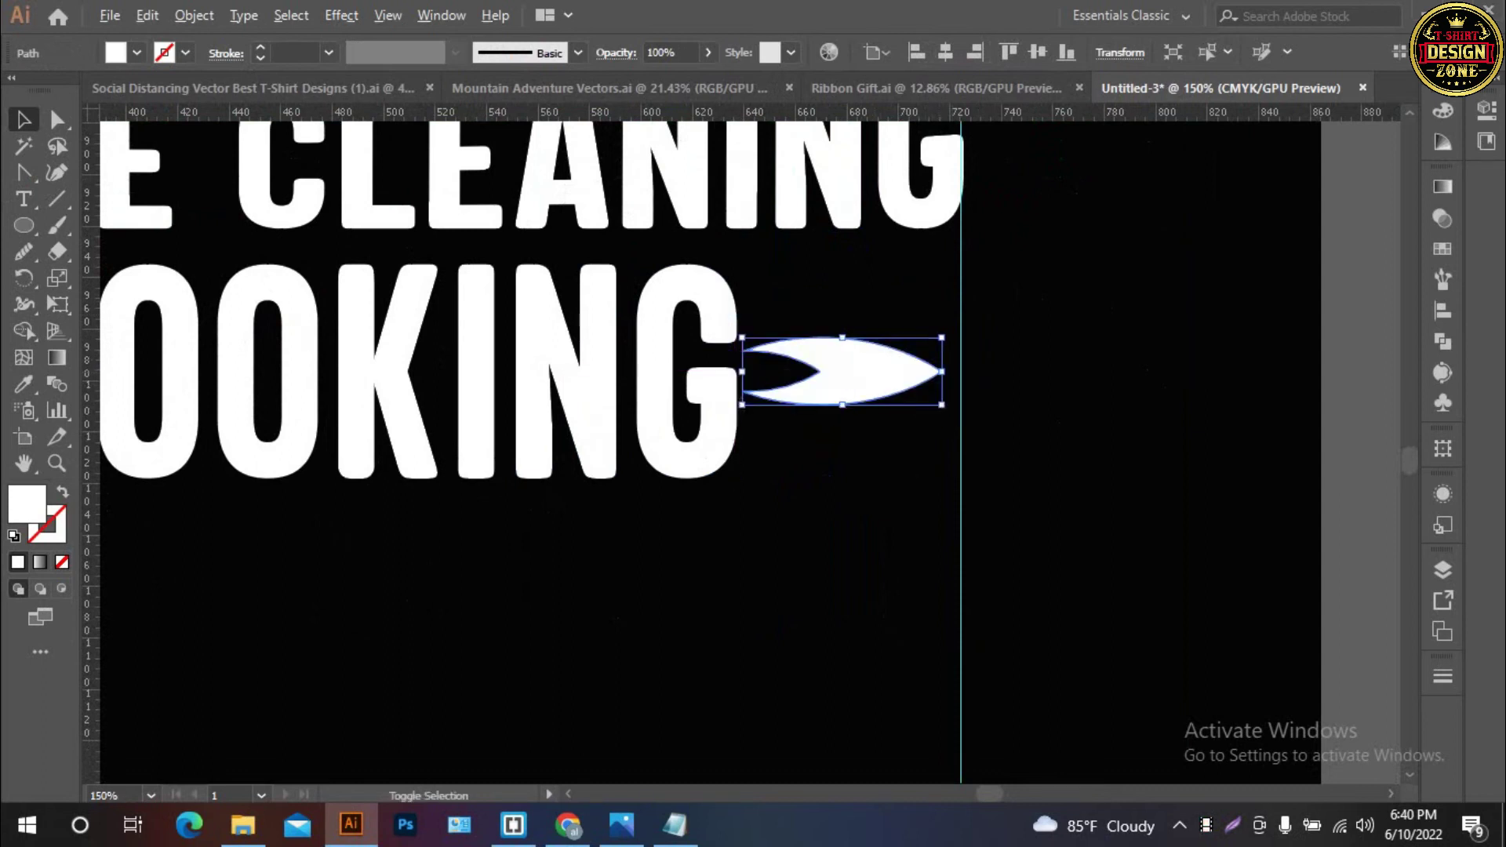
Duplicate the flame into an upper copy tilted up and a lower copy tilted down
mouse_move(941, 371)
left_mouse_down()
mouse_move(848, 372)
mouse_move(947, 371)
mouse_move(881, 296)
left_mouse_up()
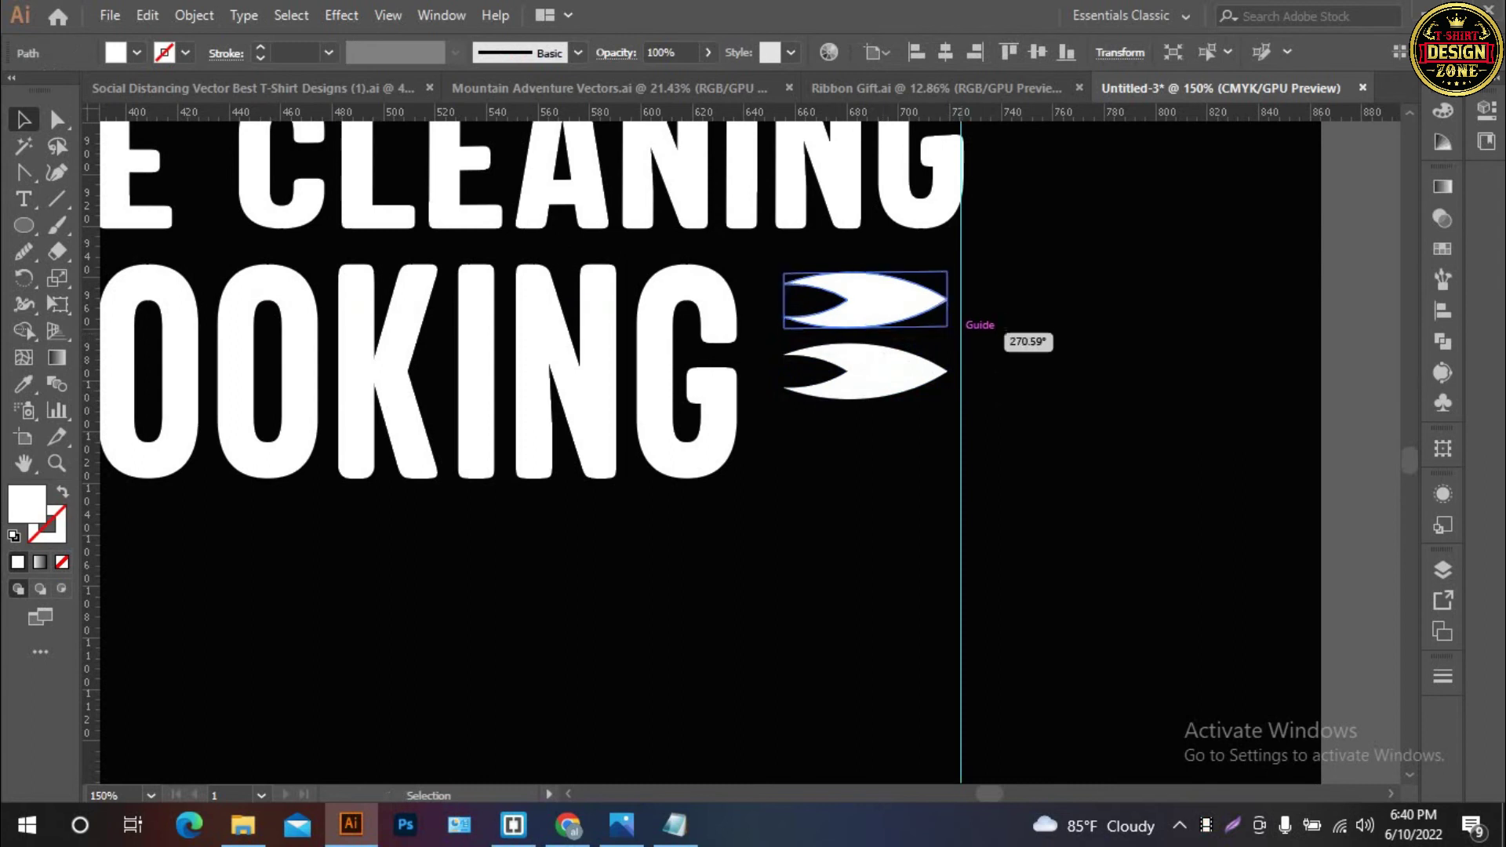
left_click_drag(992, 333, 981, 302)
left_click_drag(861, 301, 860, 299)
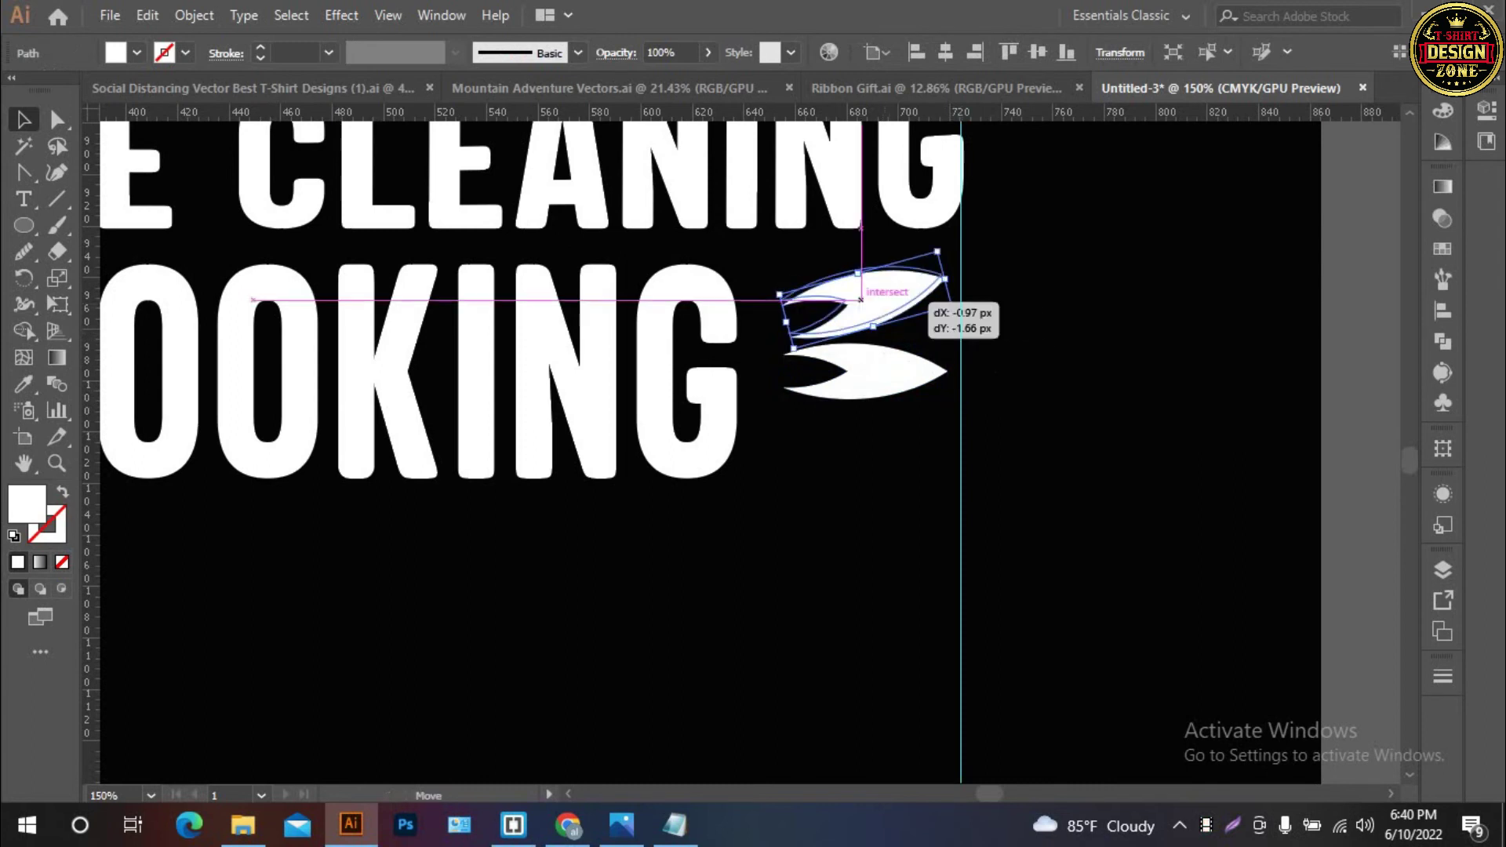
left_click(1020, 471)
scroll(863, 314, "down", 1)
left_click(870, 249)
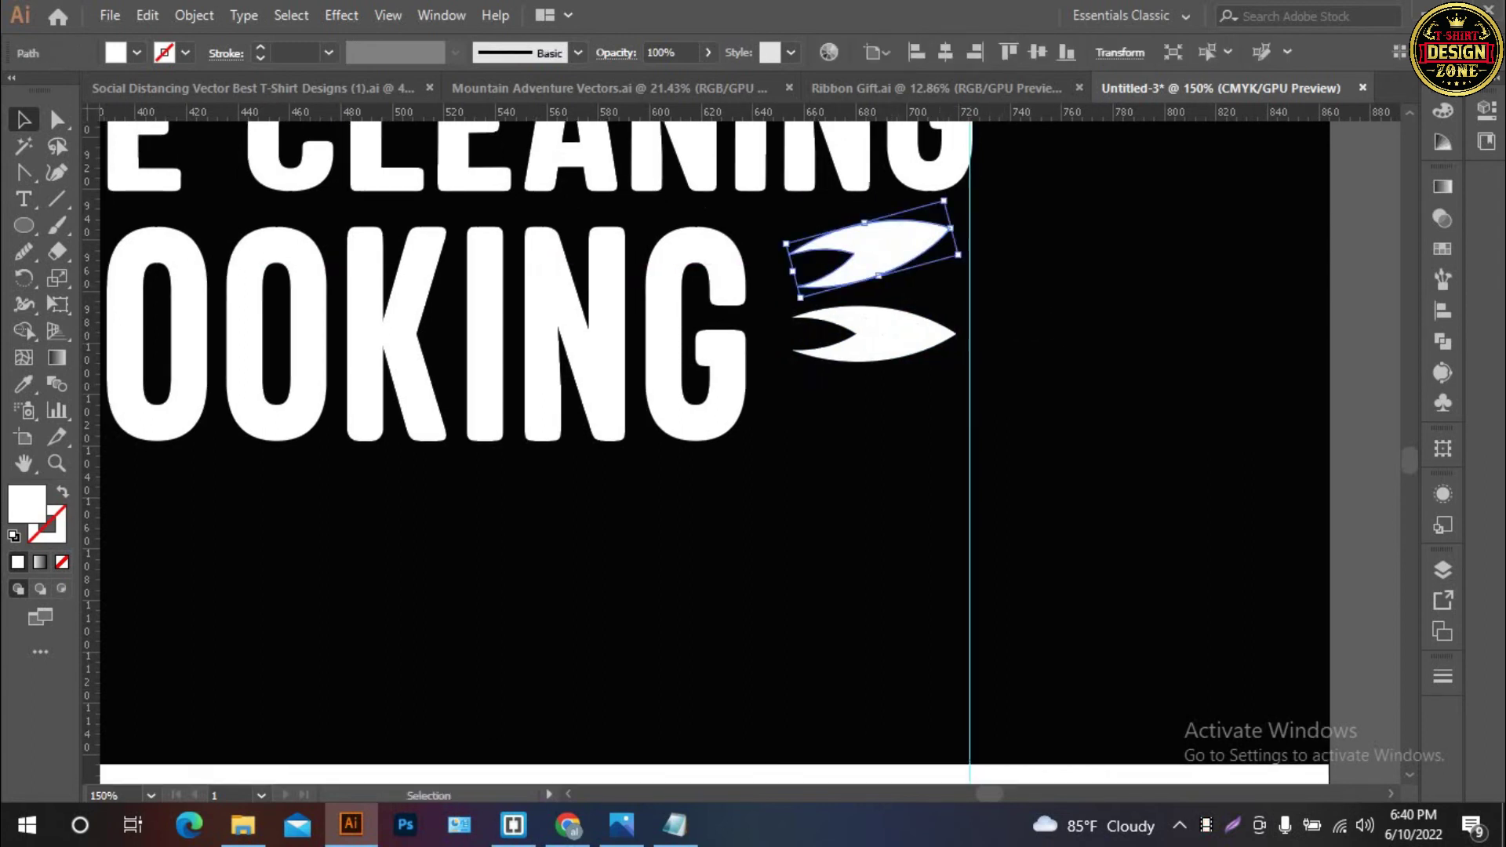
left_click_drag(870, 249, 886, 341)
scroll(863, 314, "down", 2)
left_click(886, 263)
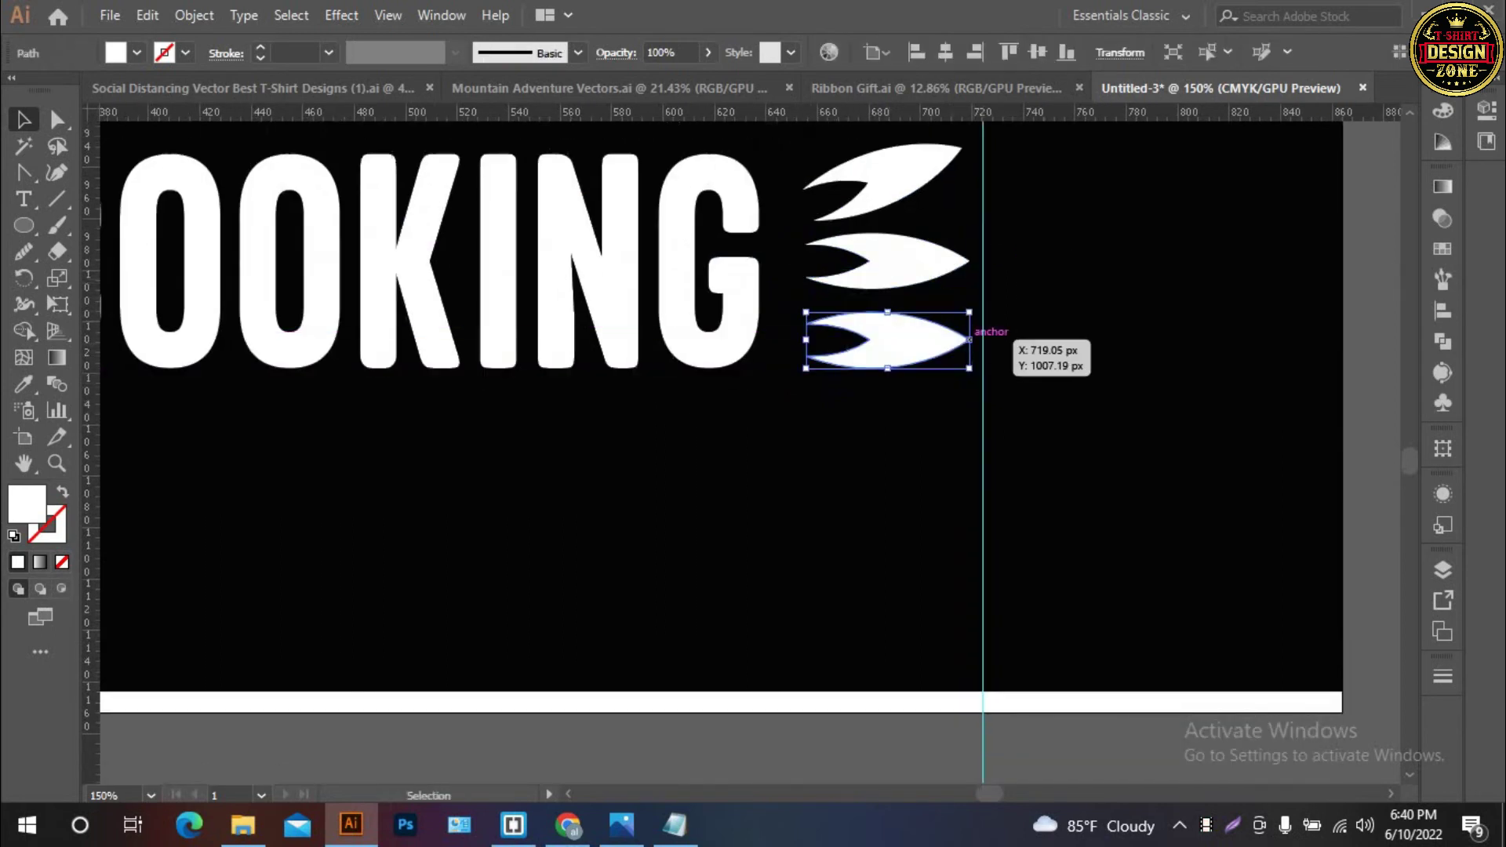
mouse_move(981, 375)
left_mouse_down()
mouse_move(1013, 367)
mouse_move(969, 365)
mouse_move(788, 133)
left_mouse_up()
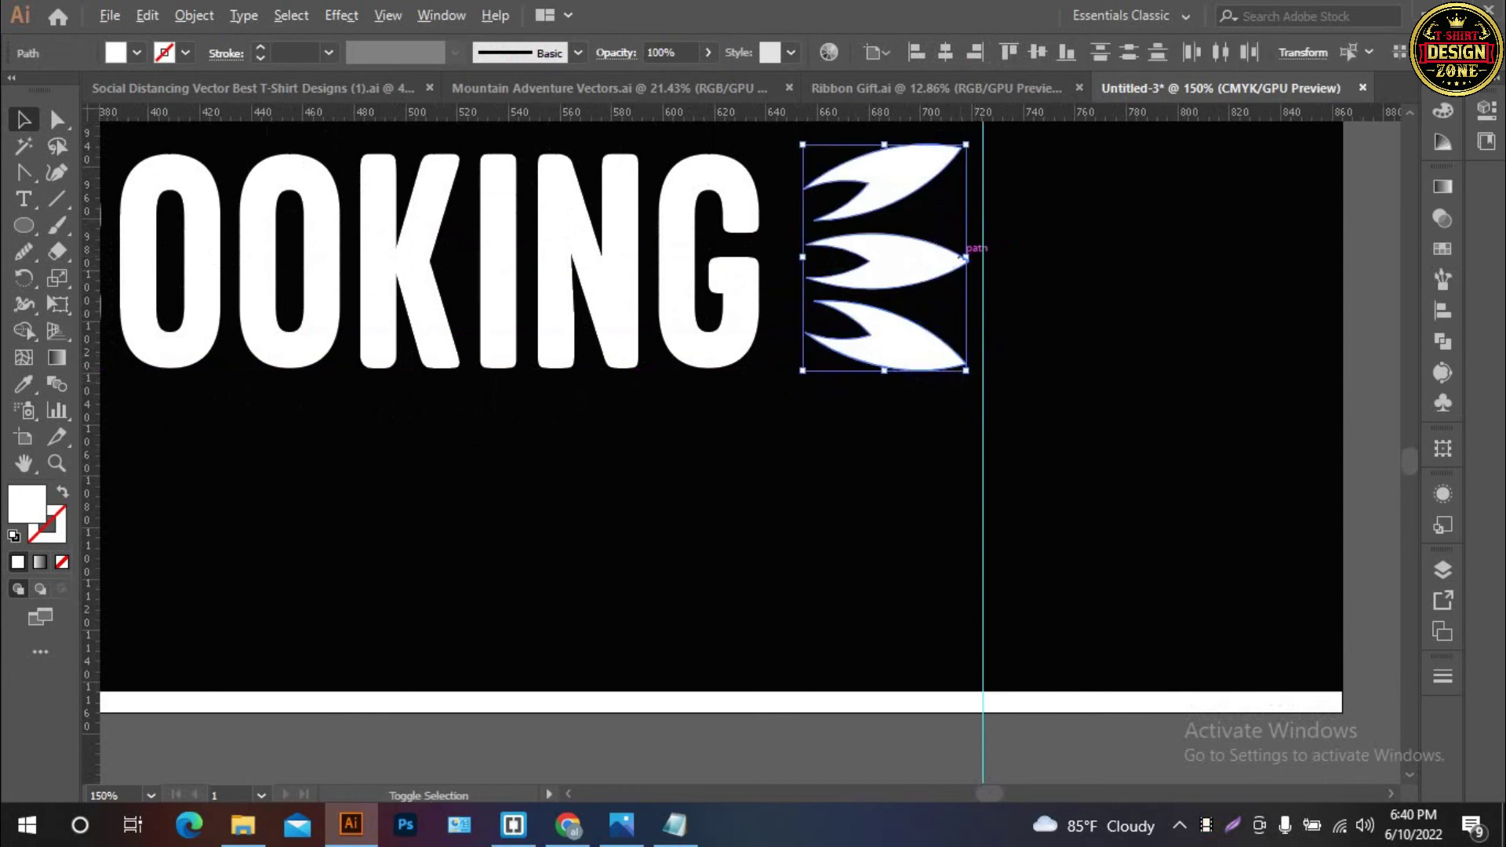
Resize the three flames, spread the top and bottom ones apart and nudge them left
left_click_drag(964, 257, 969, 258)
key("ctrl+shift+a")
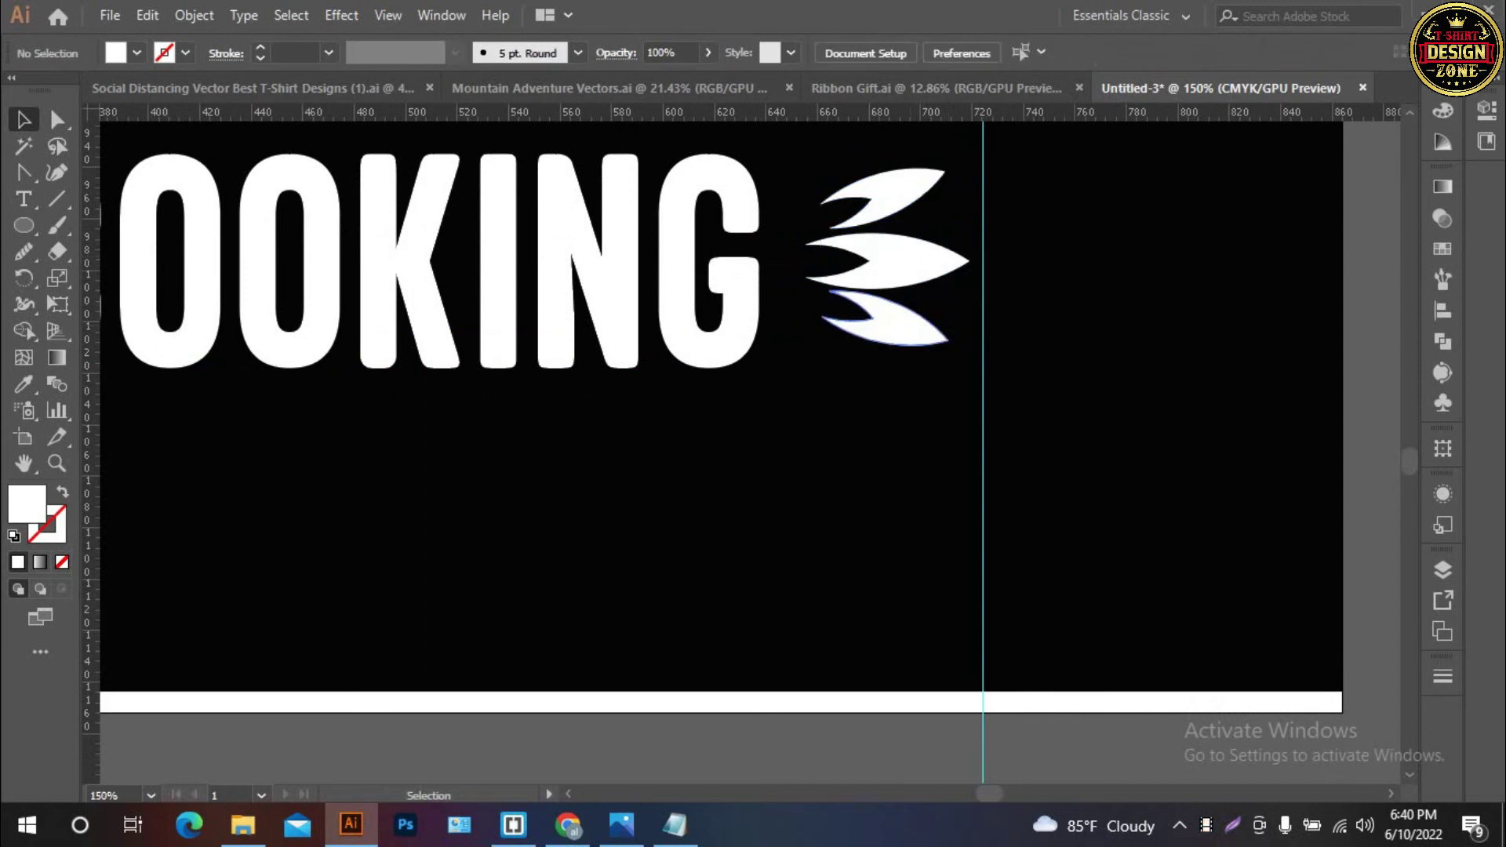
left_click_drag(886, 322, 886, 336)
left_click_drag(871, 198, 869, 185)
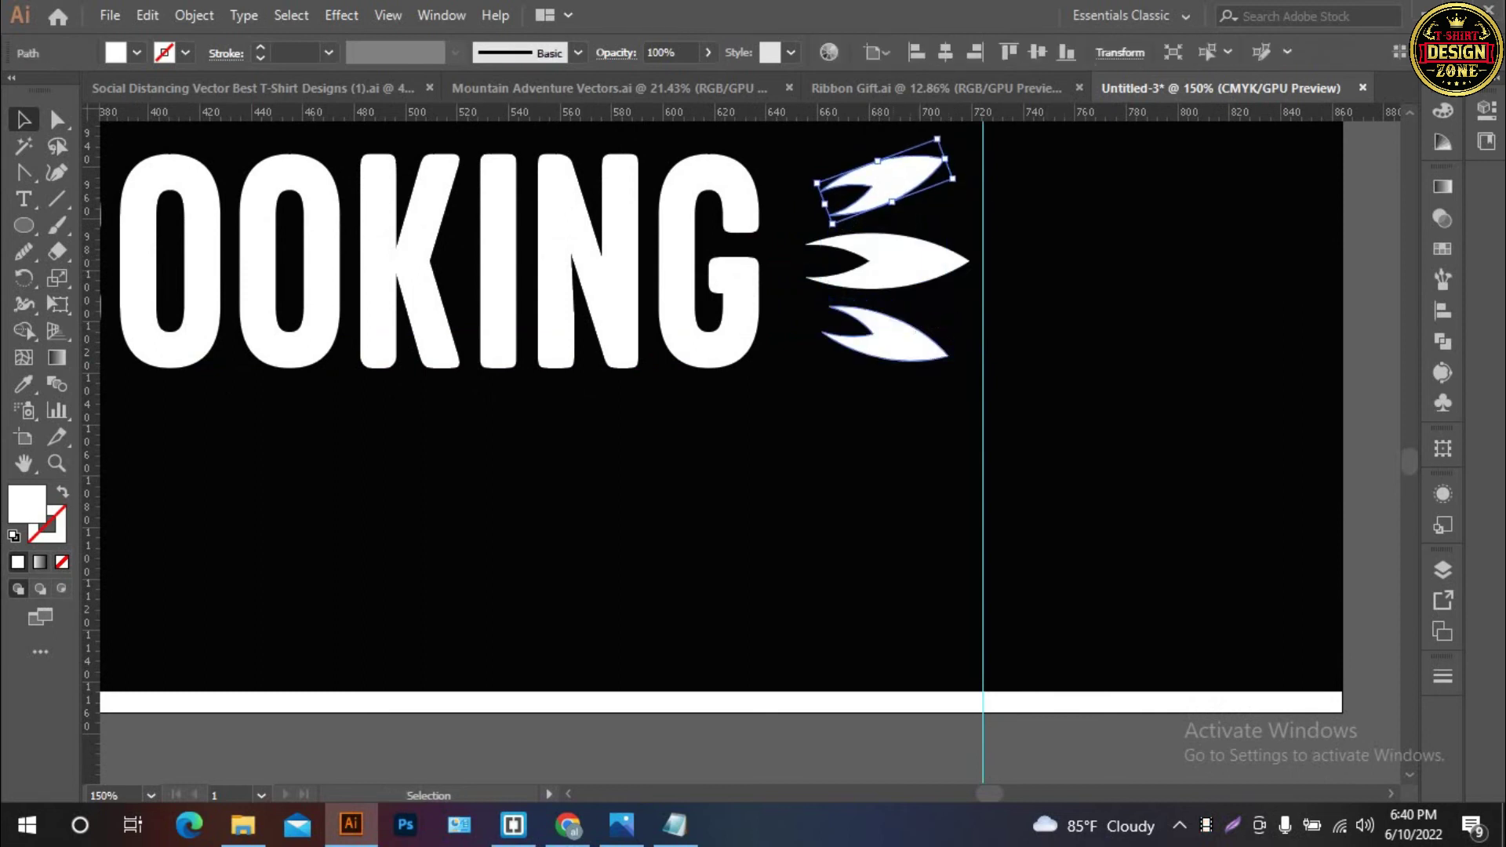
left_click(886, 260, "shift")
left_click(886, 335, "shift")
key("Left")
key("Left")
key("Left")
key("Left")
key("Left")
key("Left")
key("Left")
key("Left")
key("ctrl+shift+a")
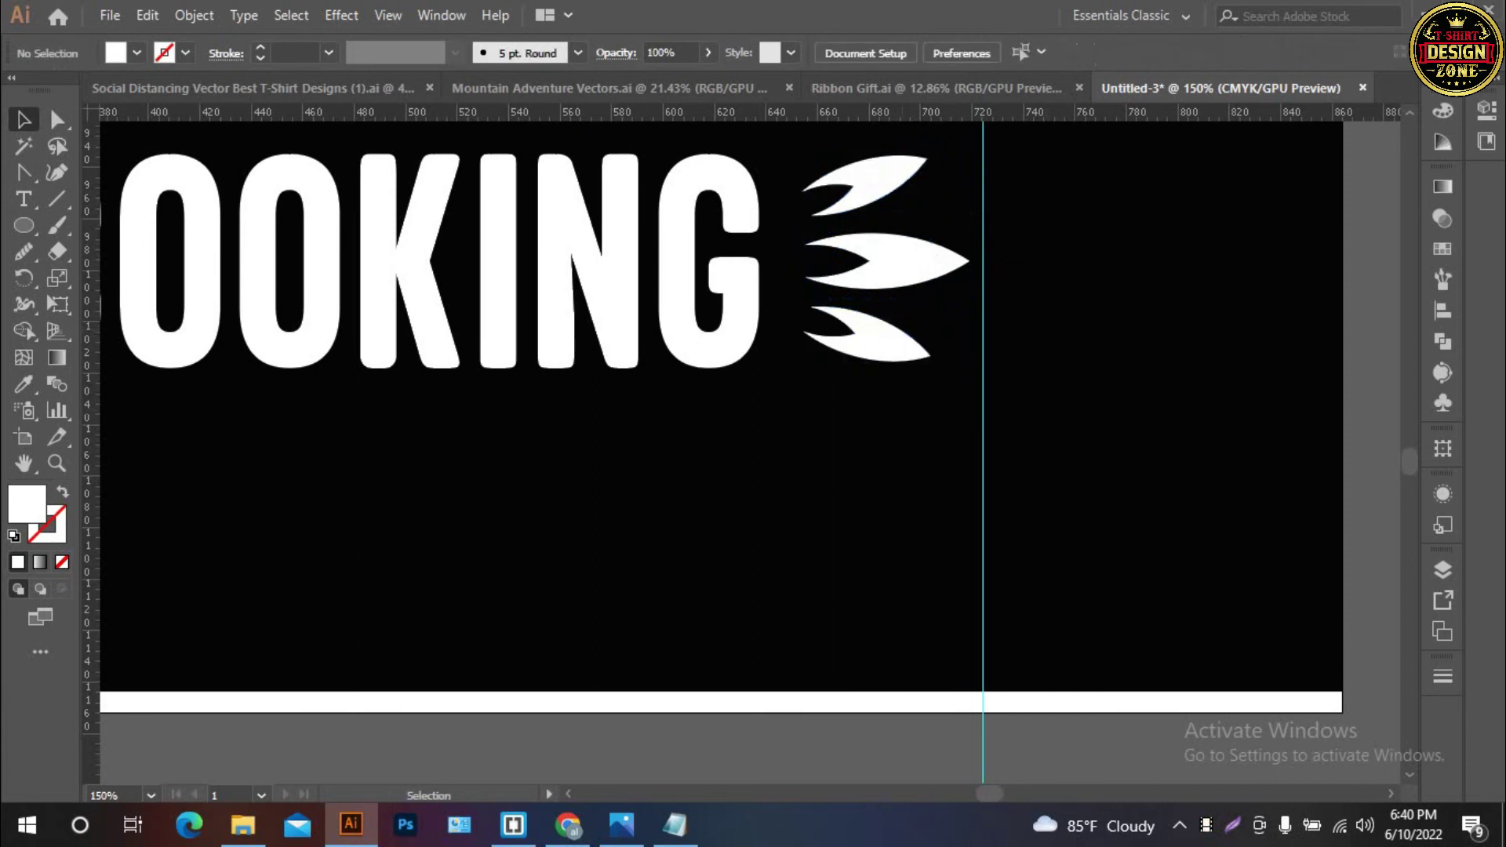
left_click_drag(895, 416, 878, 184)
key("ctrl+shift+a")
Group the three flames and stretch the group to the right guide
left_click(861, 189)
left_click(896, 358, "shift")
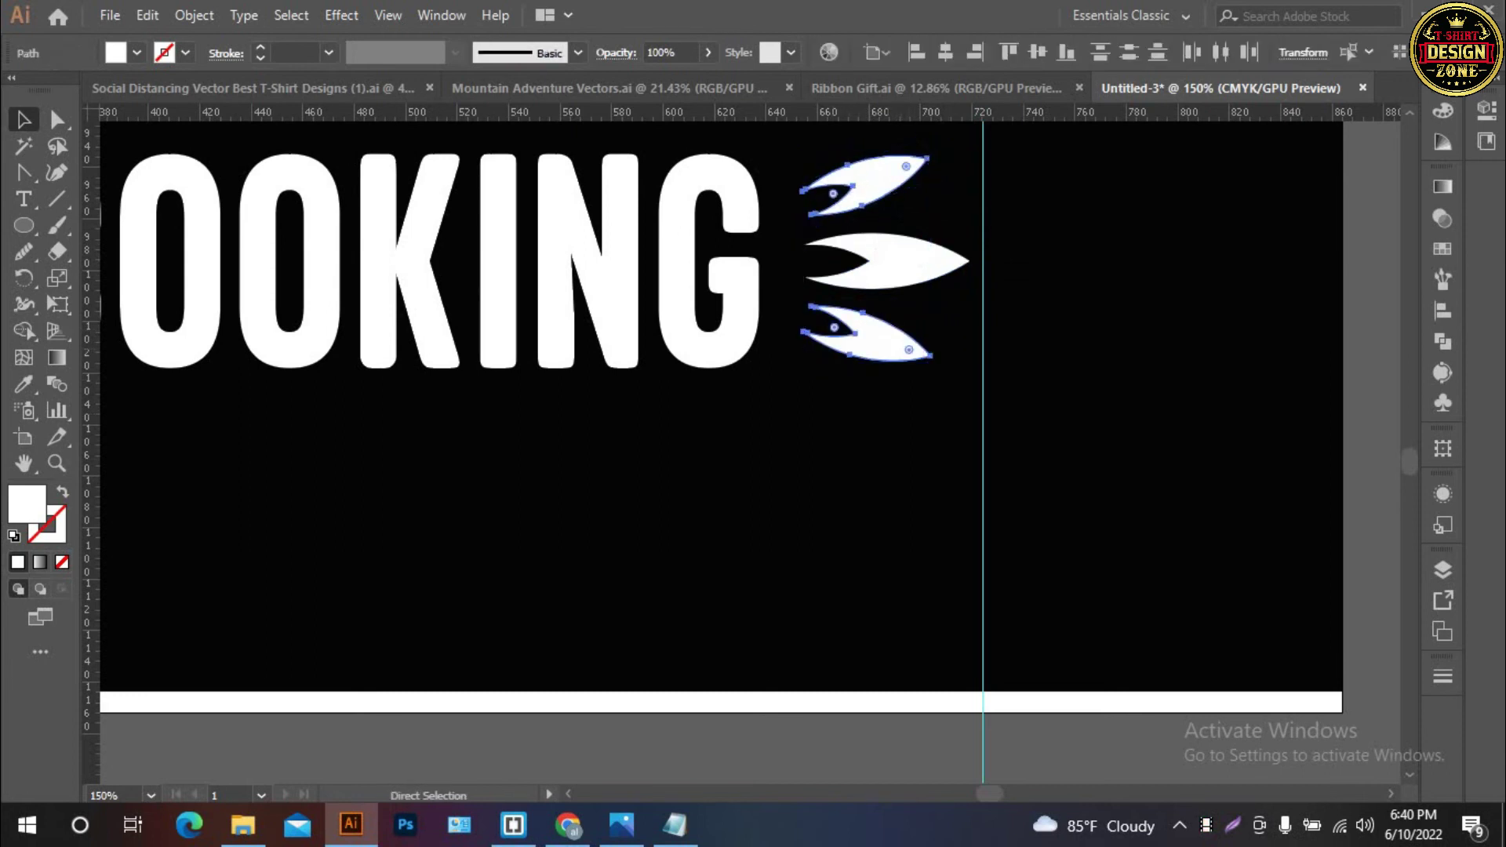
left_click(886, 263, "shift")
double_click(886, 261)
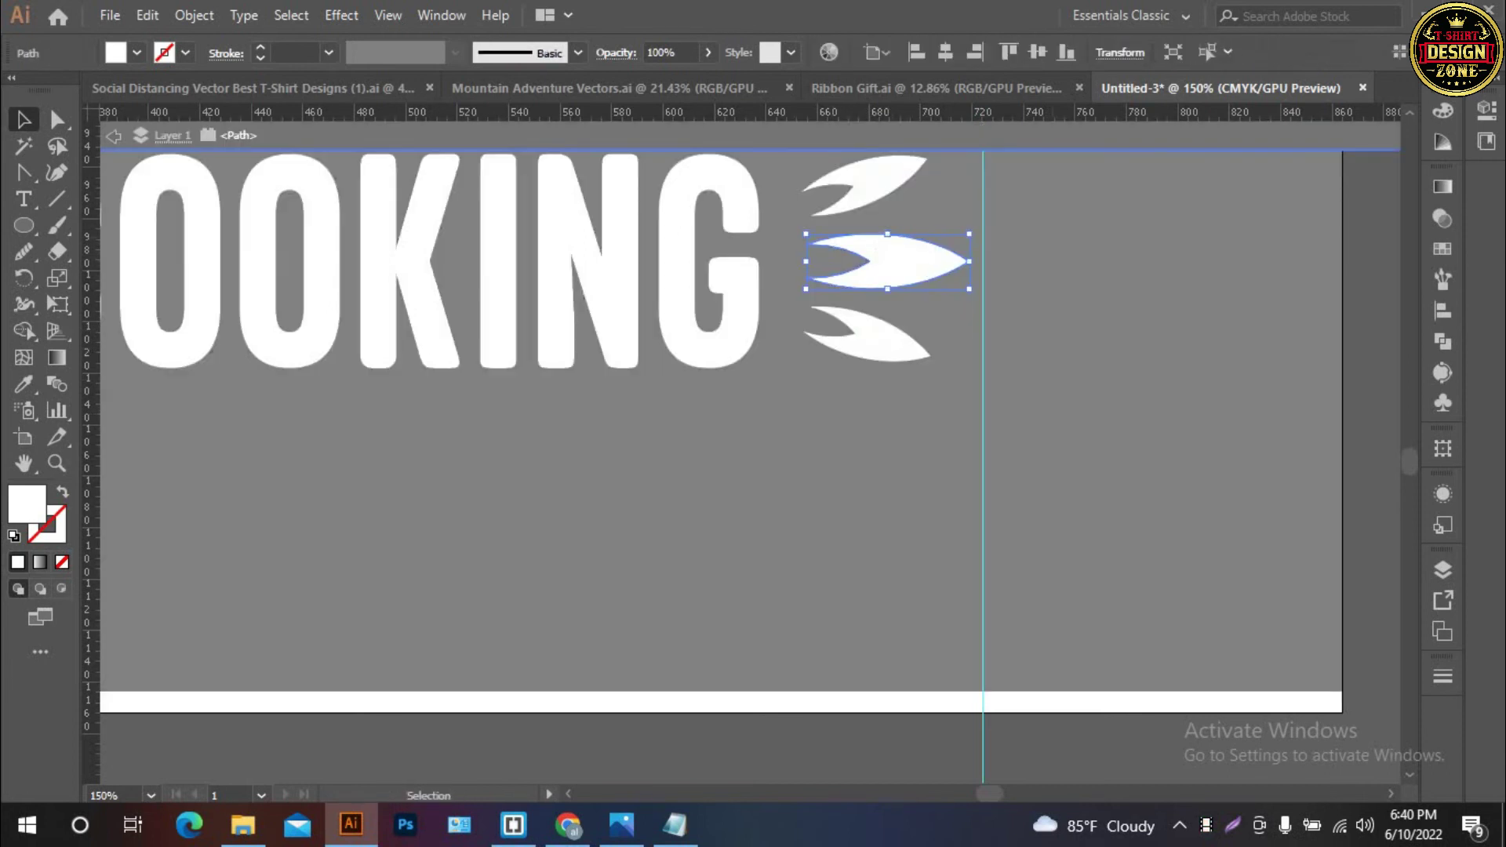
key("Escape")
left_click_drag(933, 258, 934, 223)
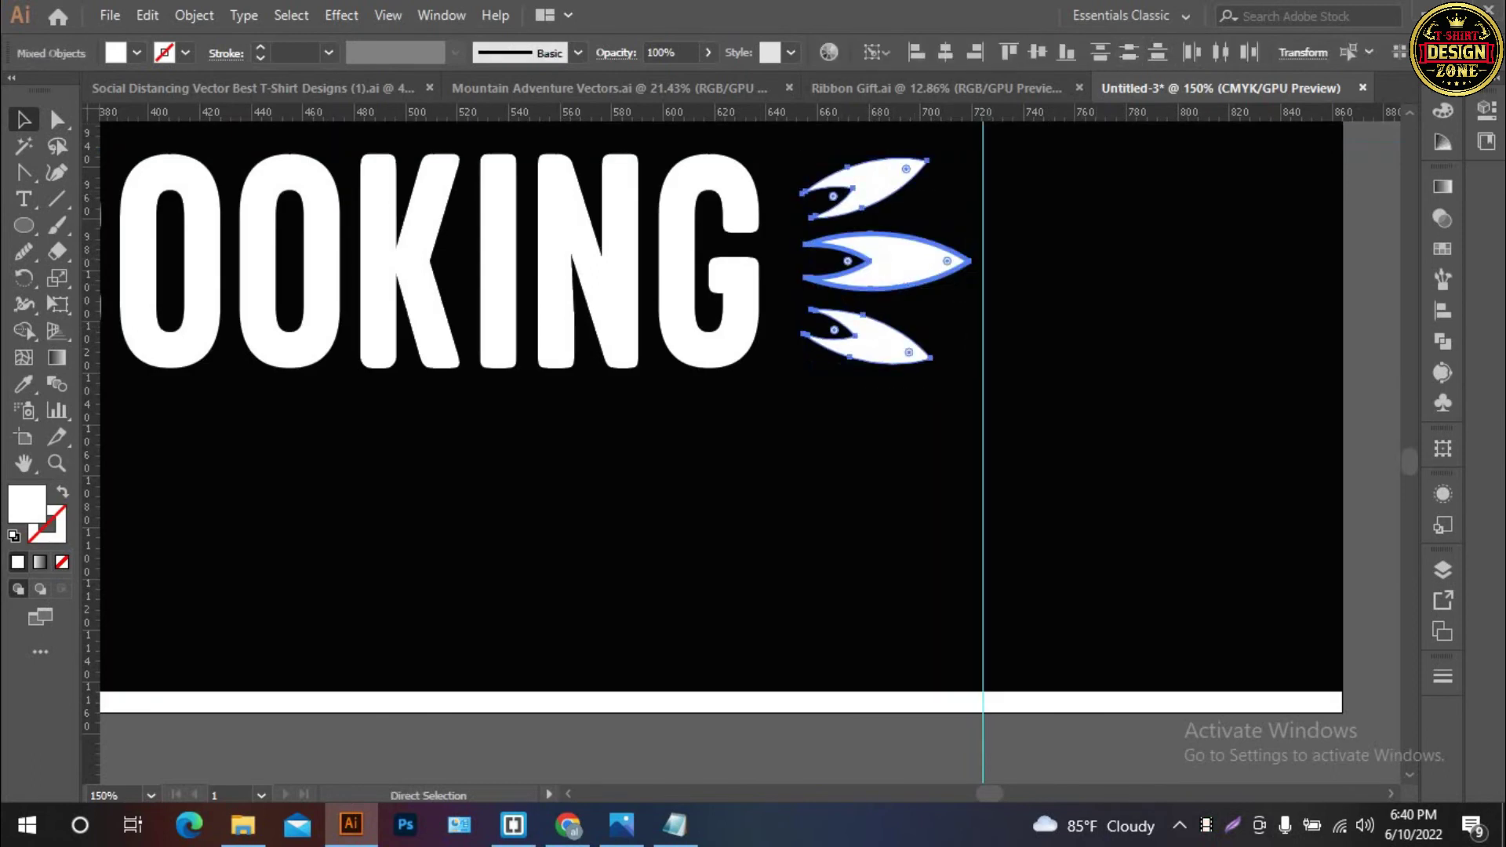
key("ctrl+shift+a")
left_click(967, 260)
left_click_drag(970, 259, 982, 258)
key("ctrl+shift+a")
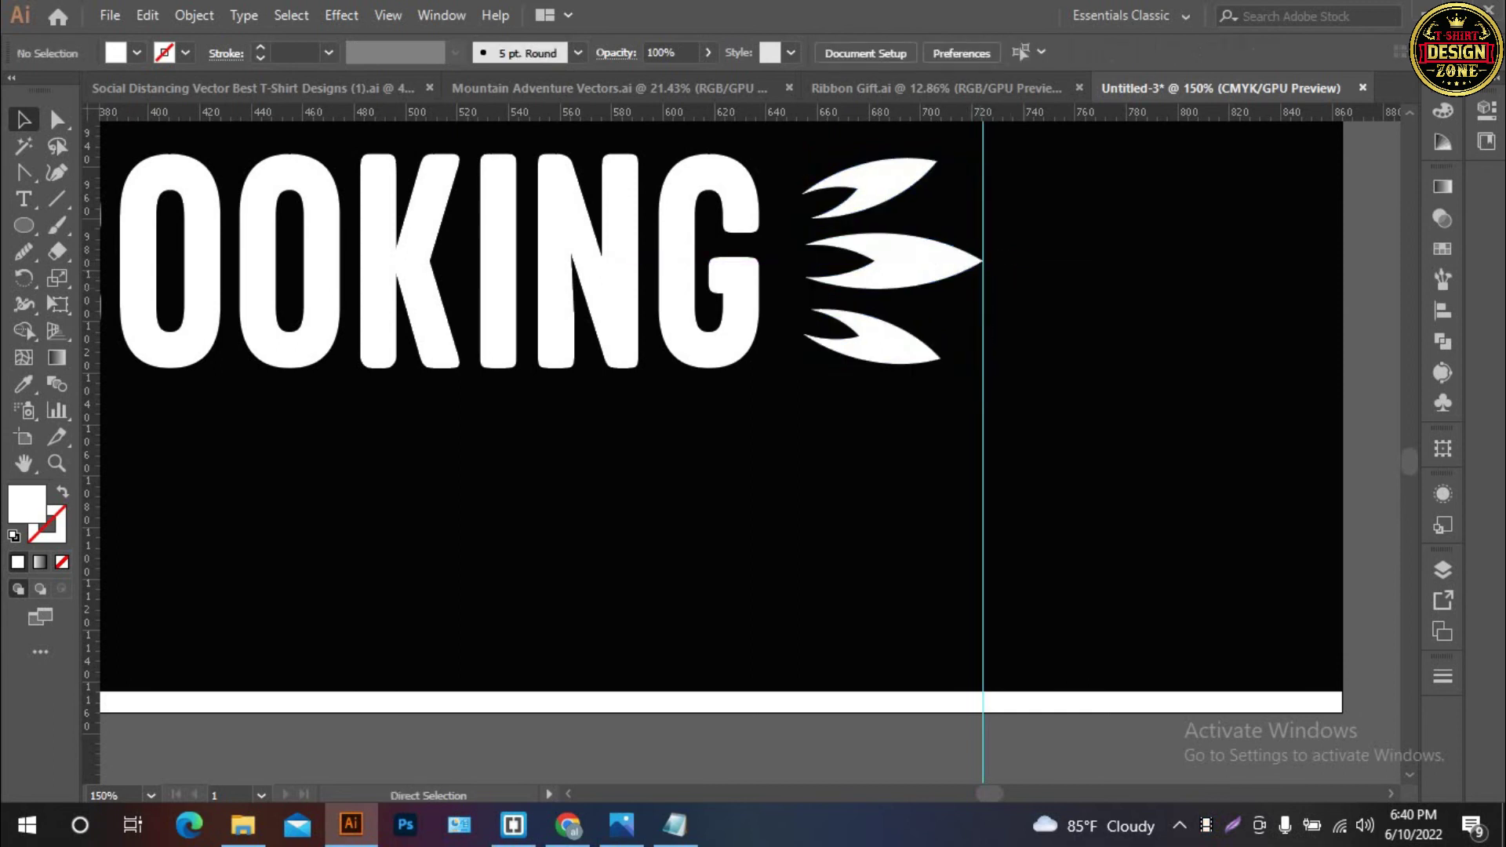
key("ctrl+minus")
key("ctrl+minus")
key("ctrl+minus")
Make a vertically reflected copy of the flame fan and move it left of OR COOKING
left_click_drag(779, 381, 1020, 355)
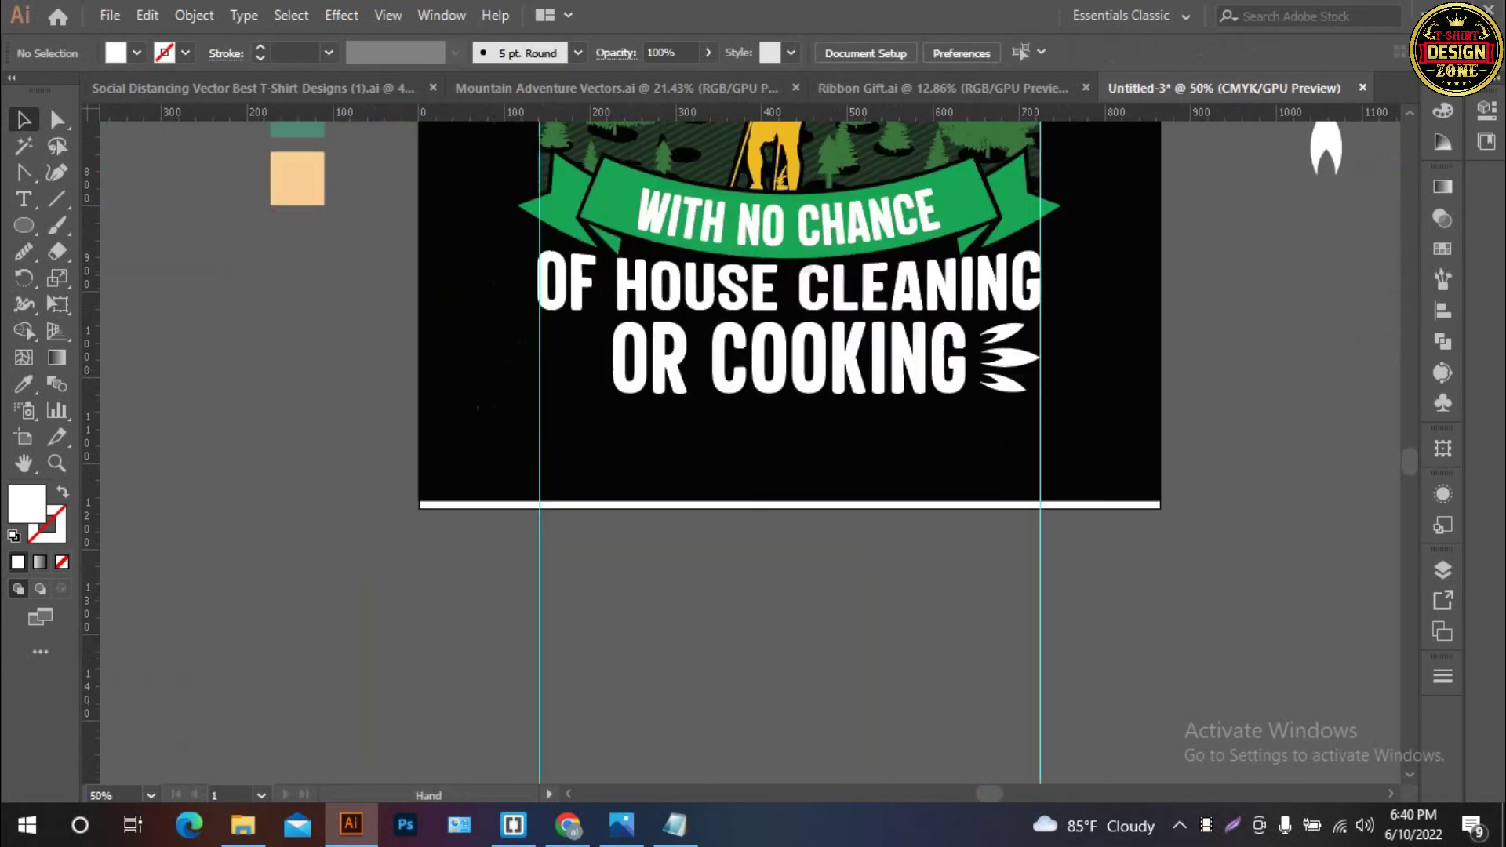
left_click(1020, 354)
right_click(1018, 356)
mouse_move(1084, 605)
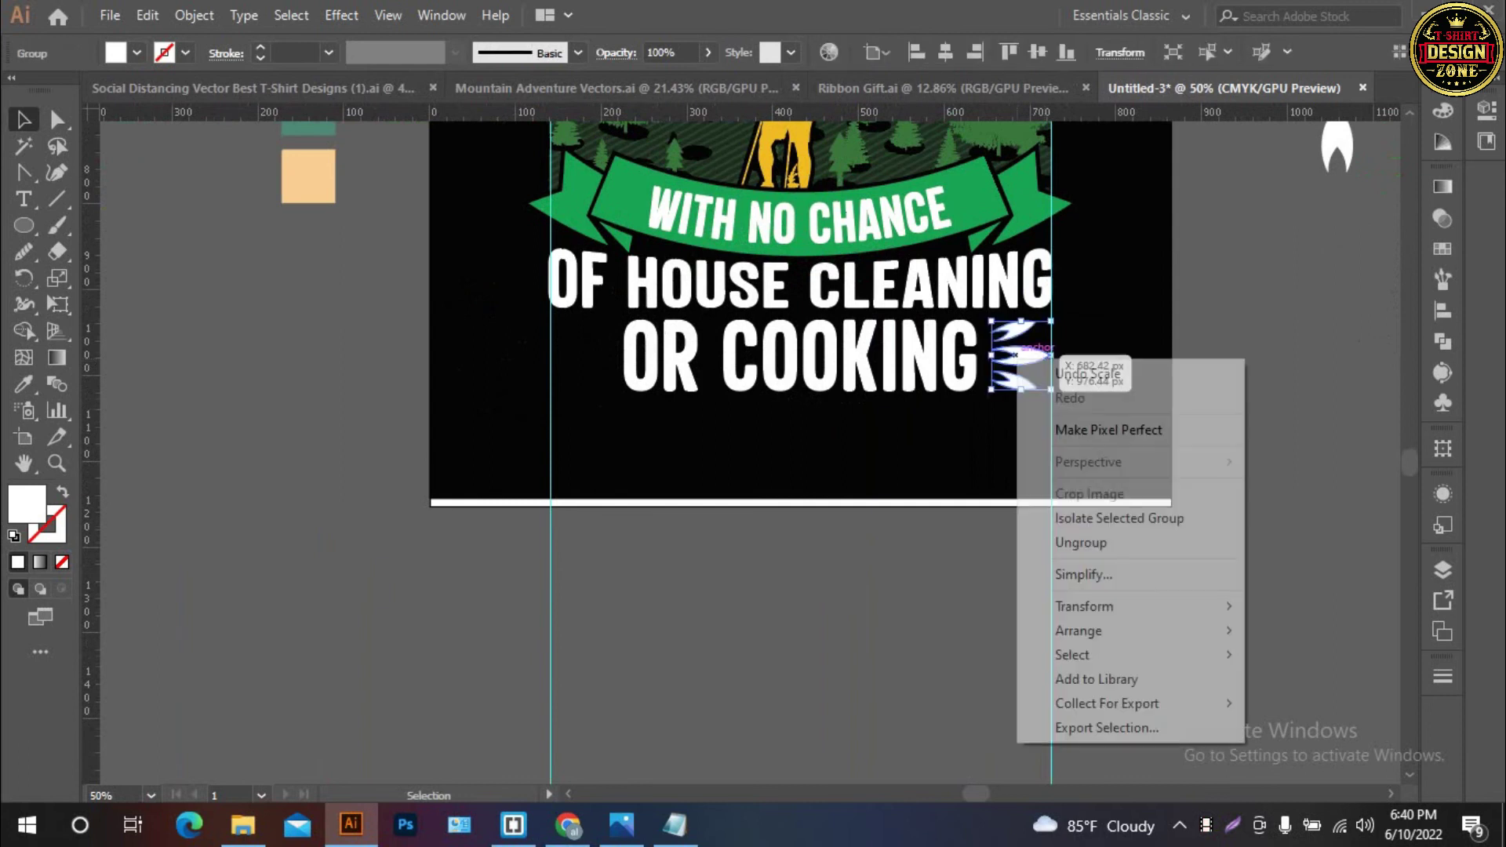
left_click(767, 687)
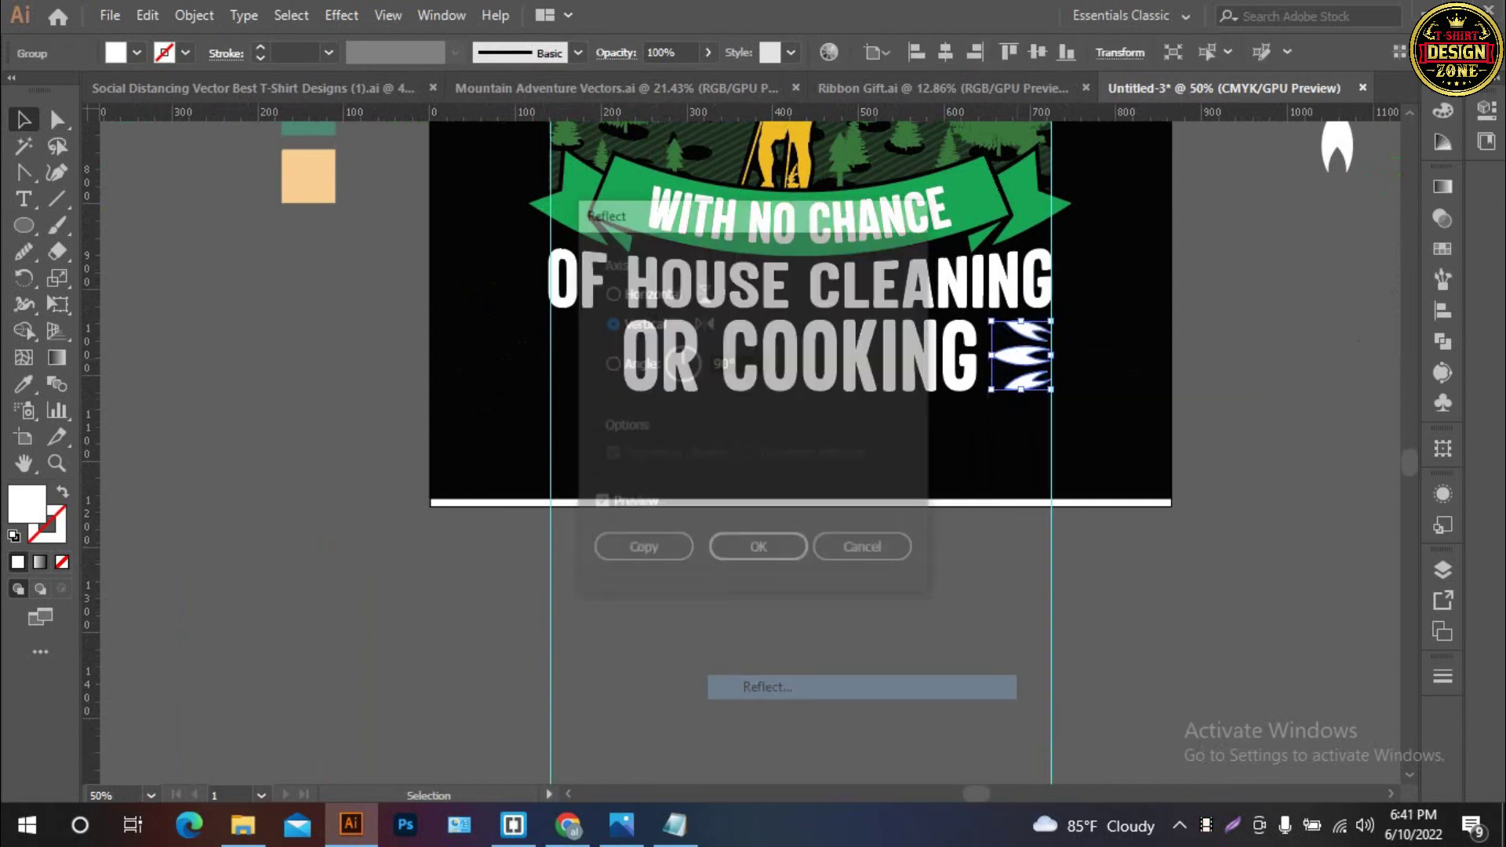
left_click(640, 549)
left_click_drag(1020, 354, 583, 354)
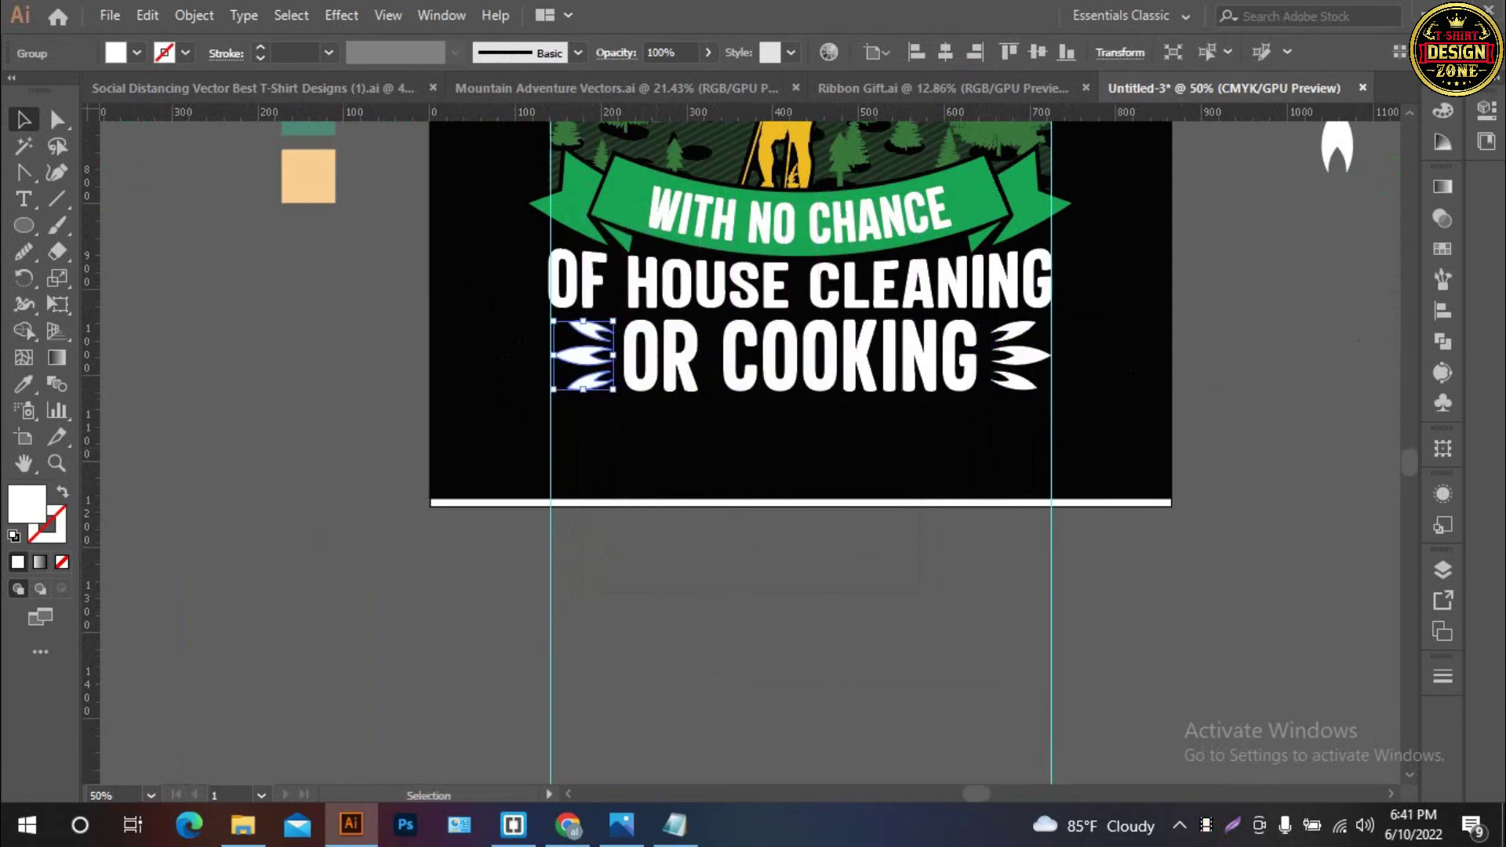
Nudge the left flame fan into a symmetric position and view the whole artboard
key("Left")
key("Left")
key("Left")
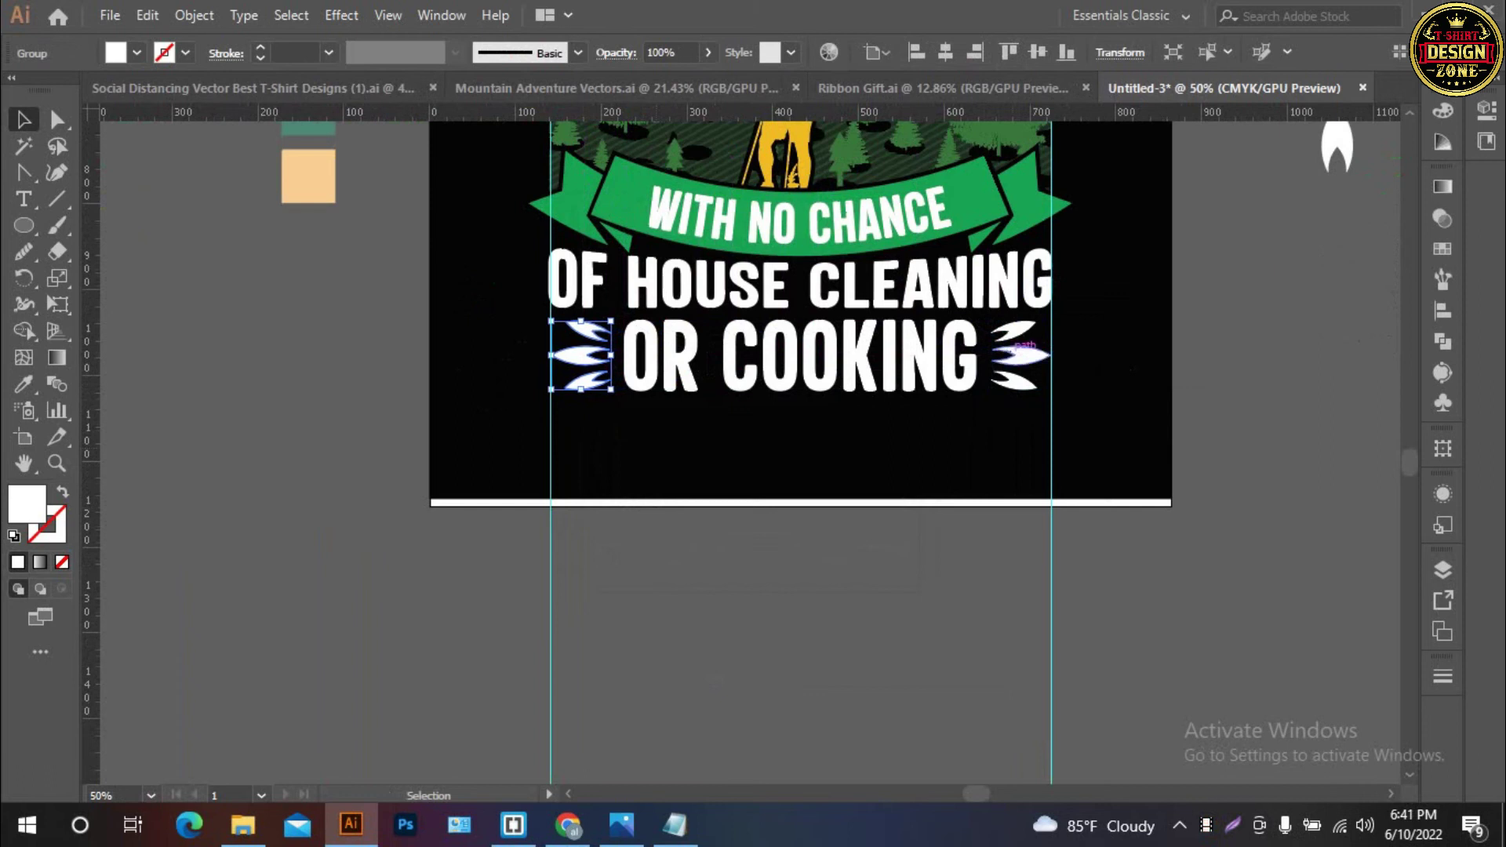
left_click(1019, 354, "shift")
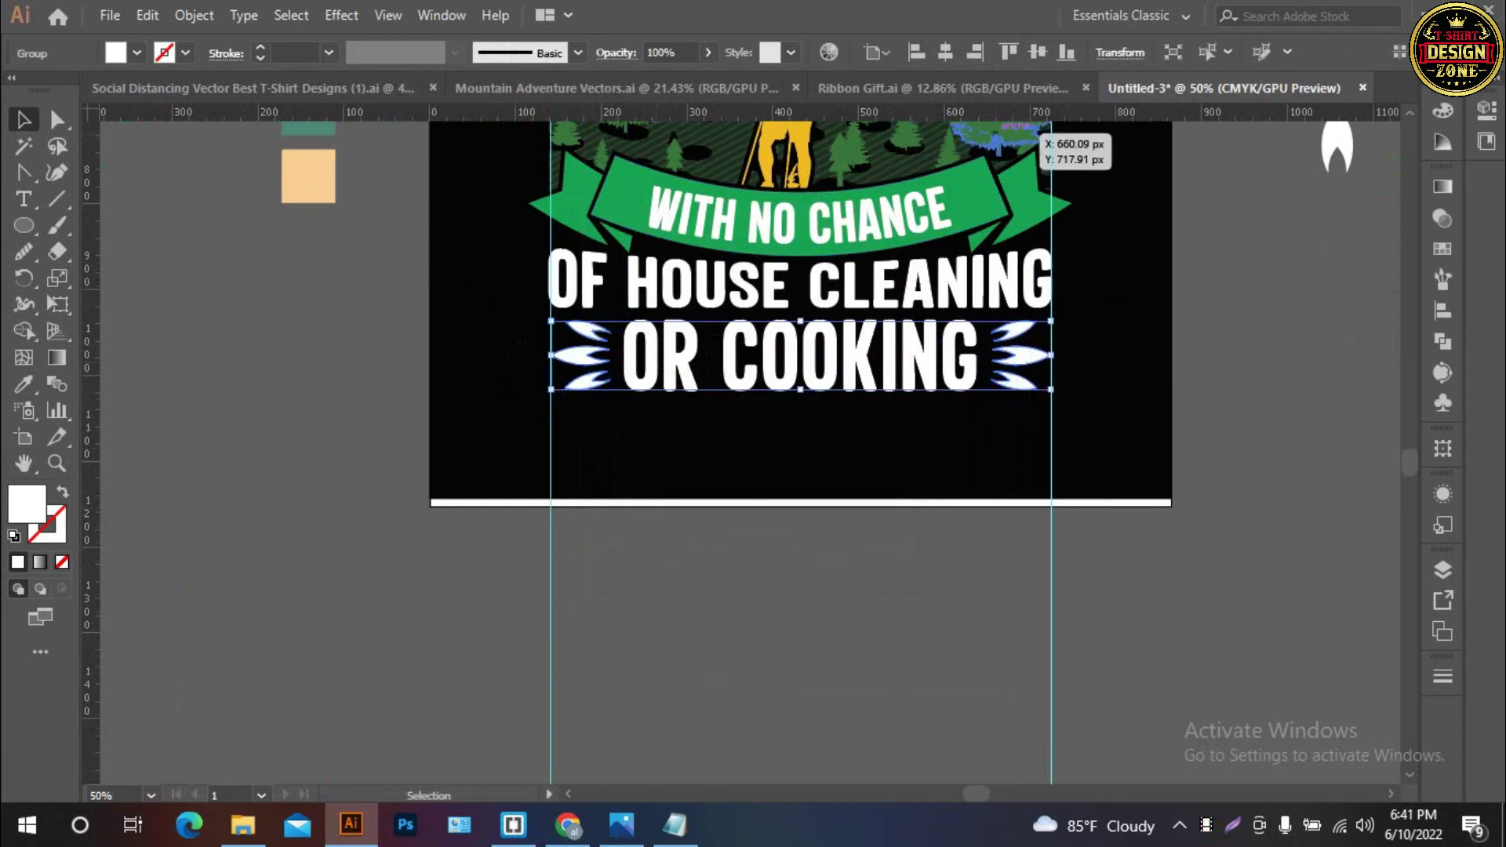
key("ctrl+shift+a")
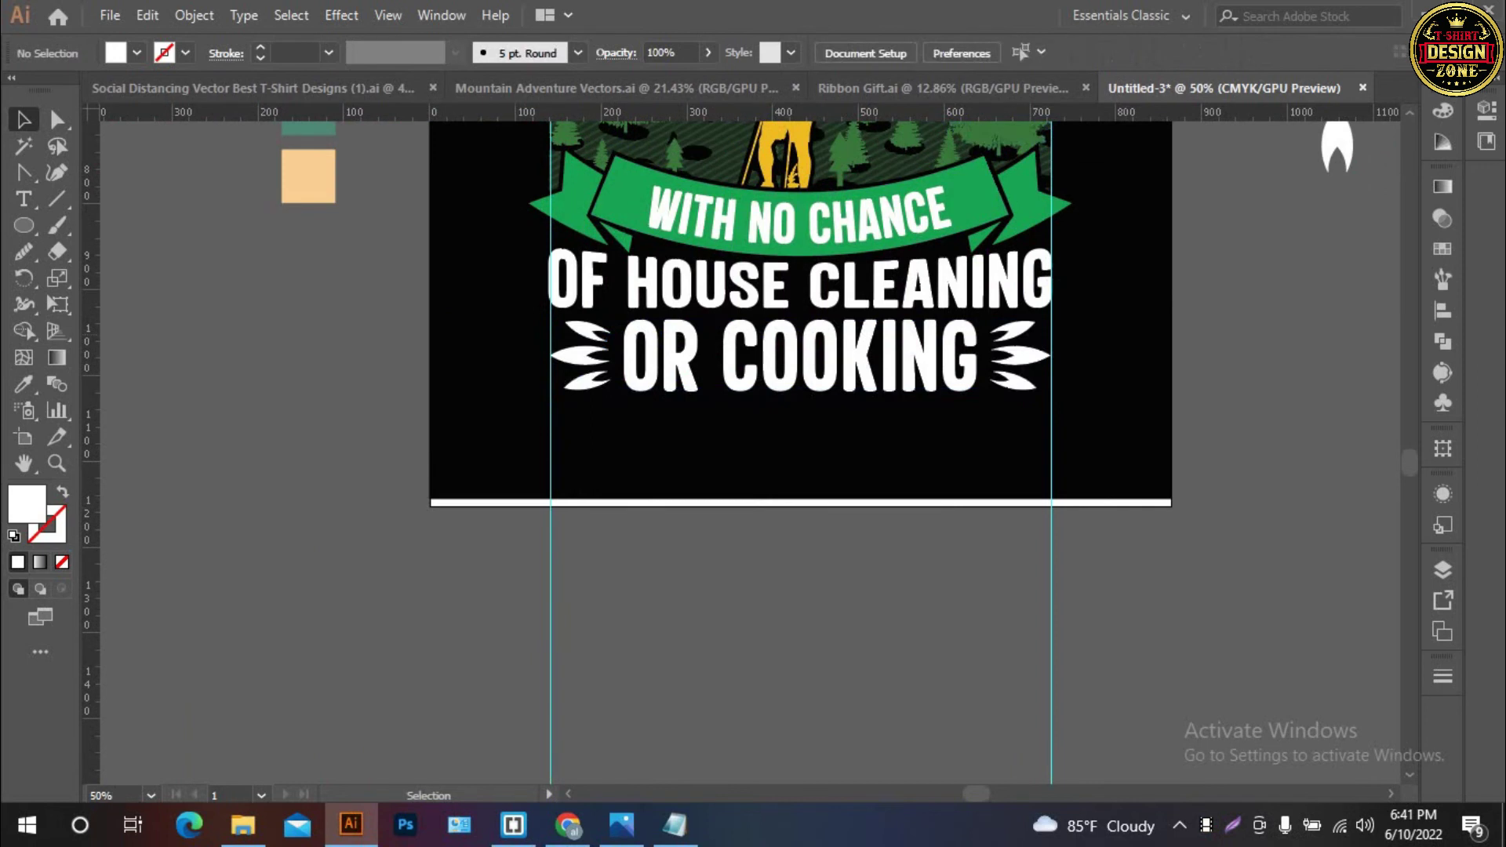
key("ctrl+0")
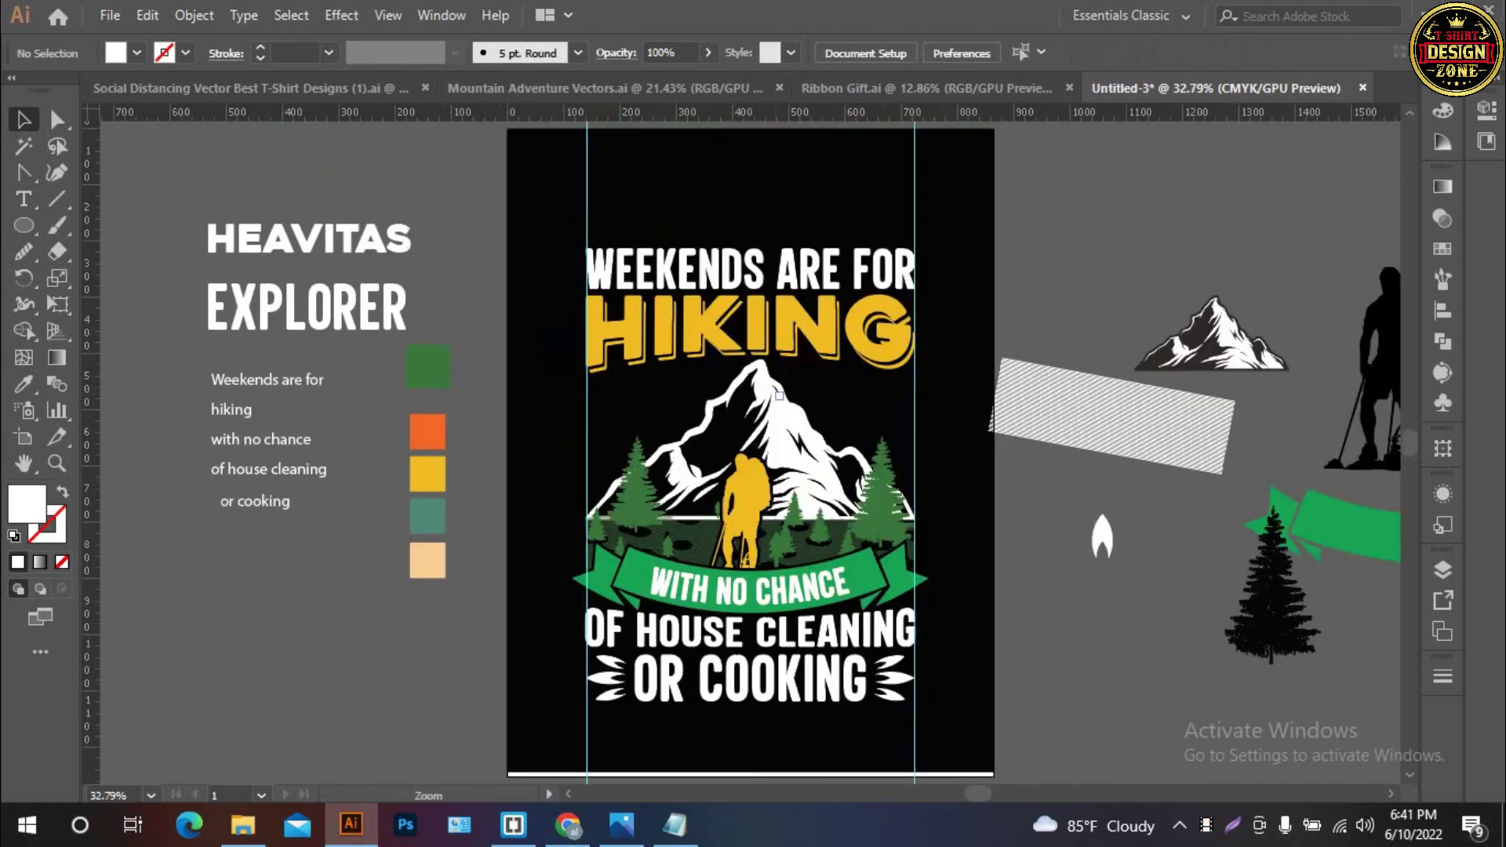
Eyedrop the HIKING yellow onto the OF HOUSE CLEANING text
key("ctrl+equal")
left_click_drag(780, 395, 817, 342)
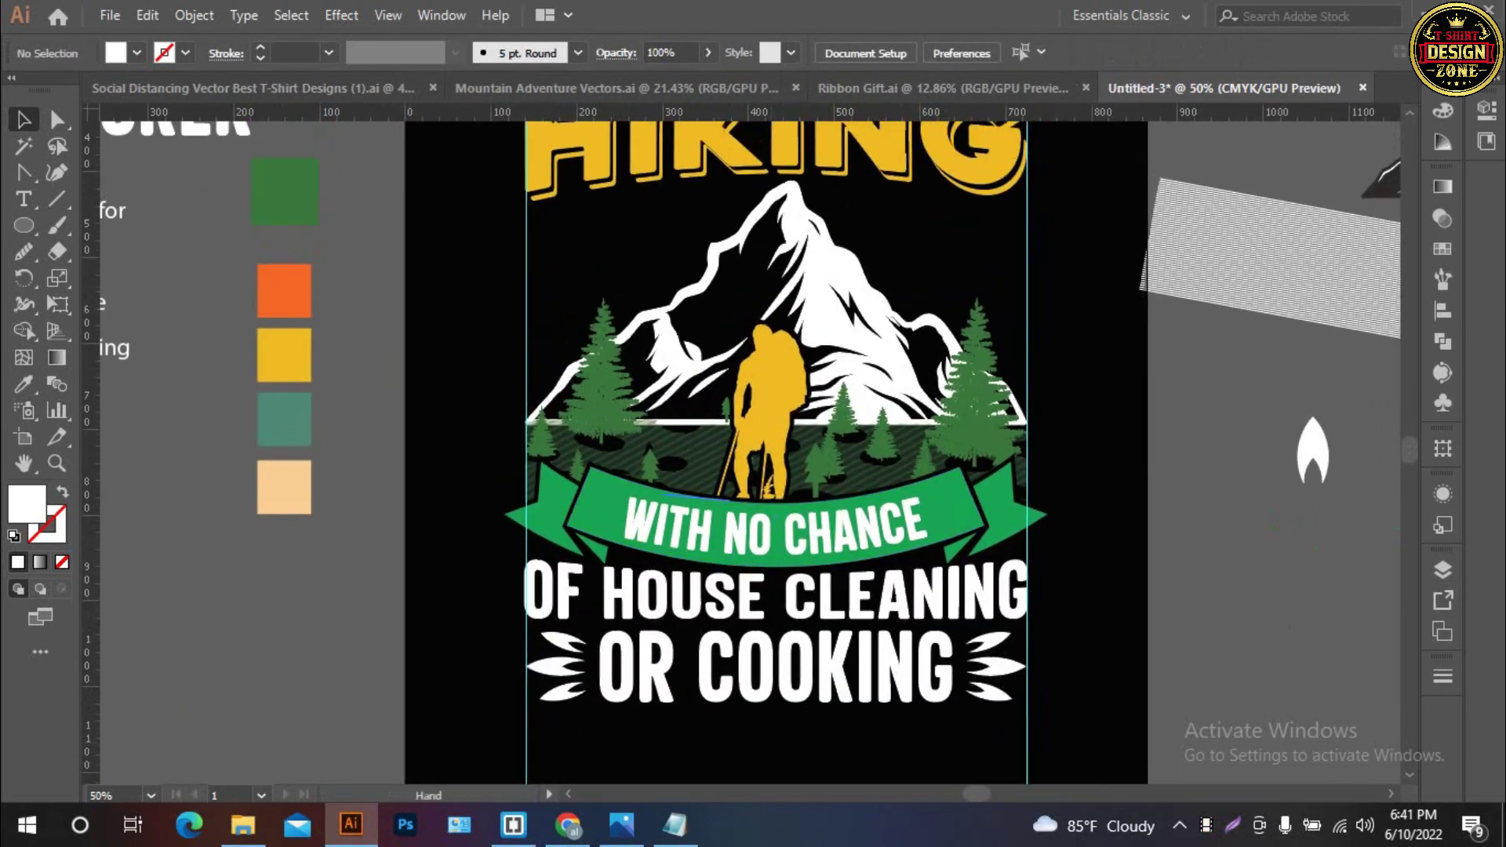
left_click(862, 596)
scroll(1035, 506, "up", 2)
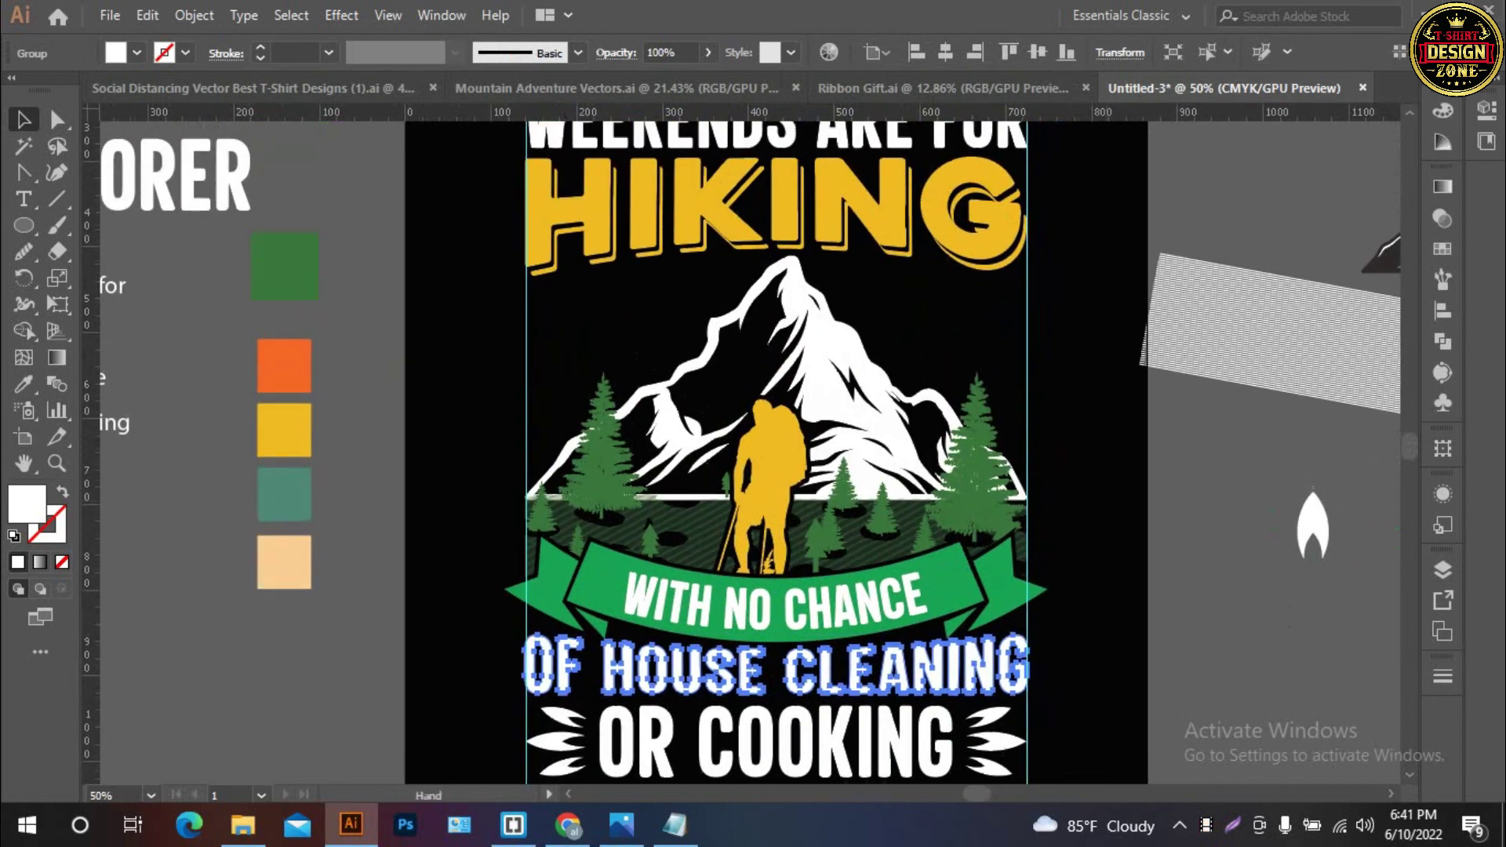
key("i")
left_click(284, 430)
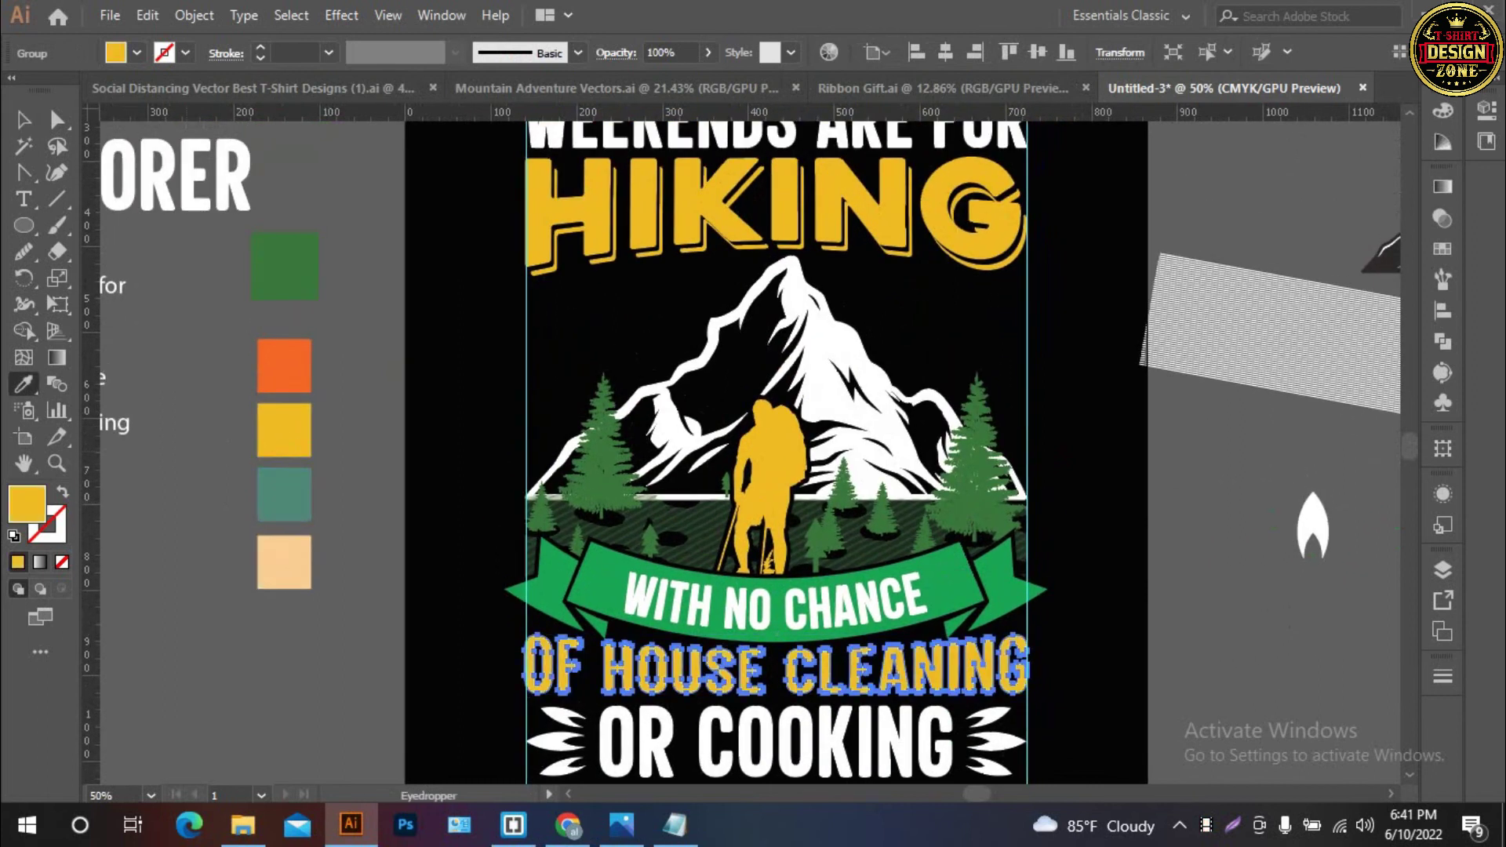
key("ctrl+shift+a")
key("v")
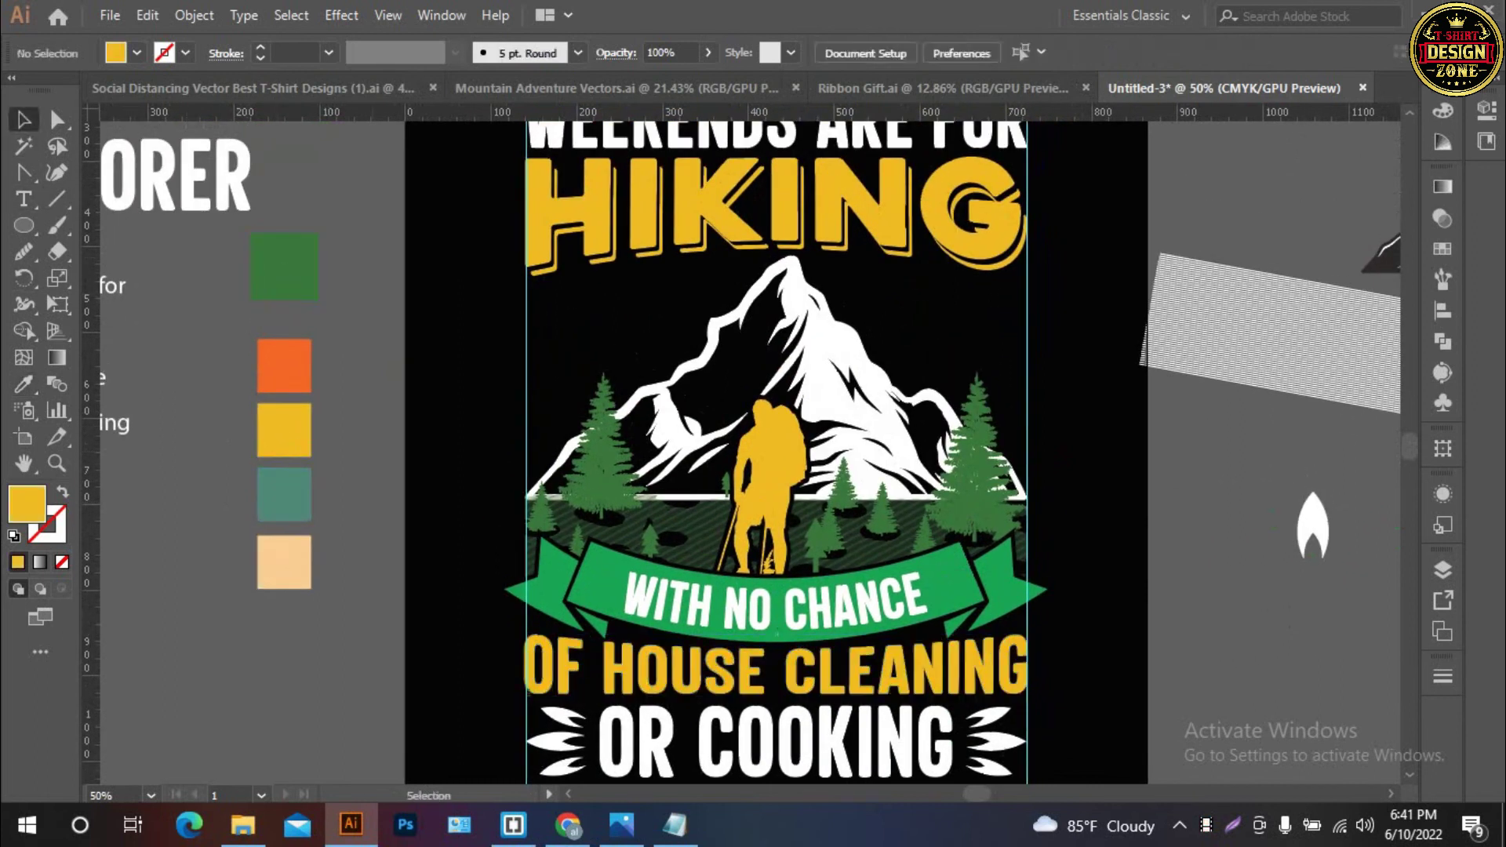
Fit the artboard, then zoom in on the mountain and HIKING area
key("ctrl+minus")
key("ctrl+minus")
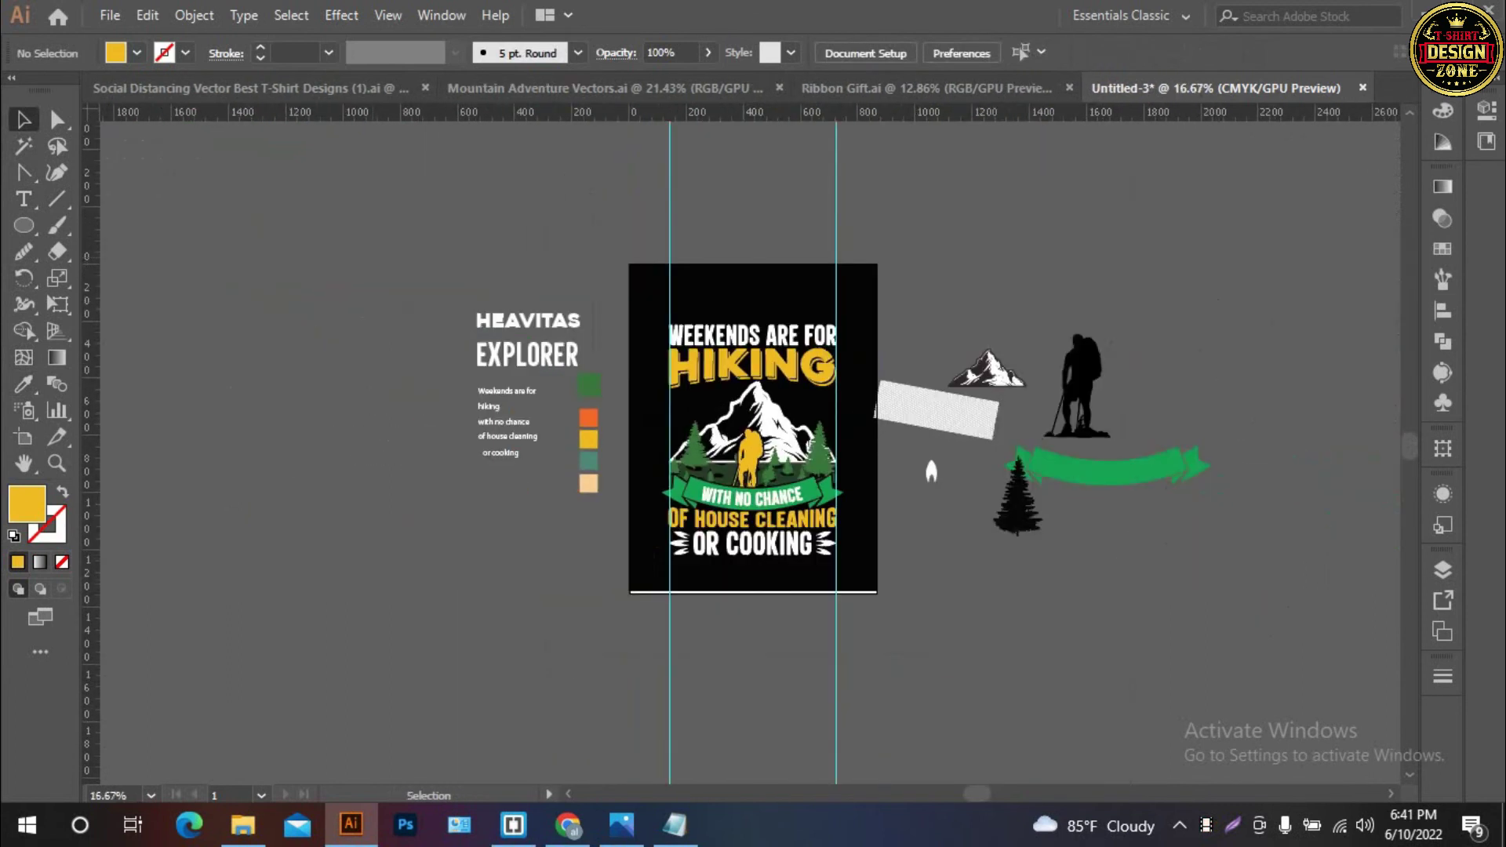
key("ctrl+0")
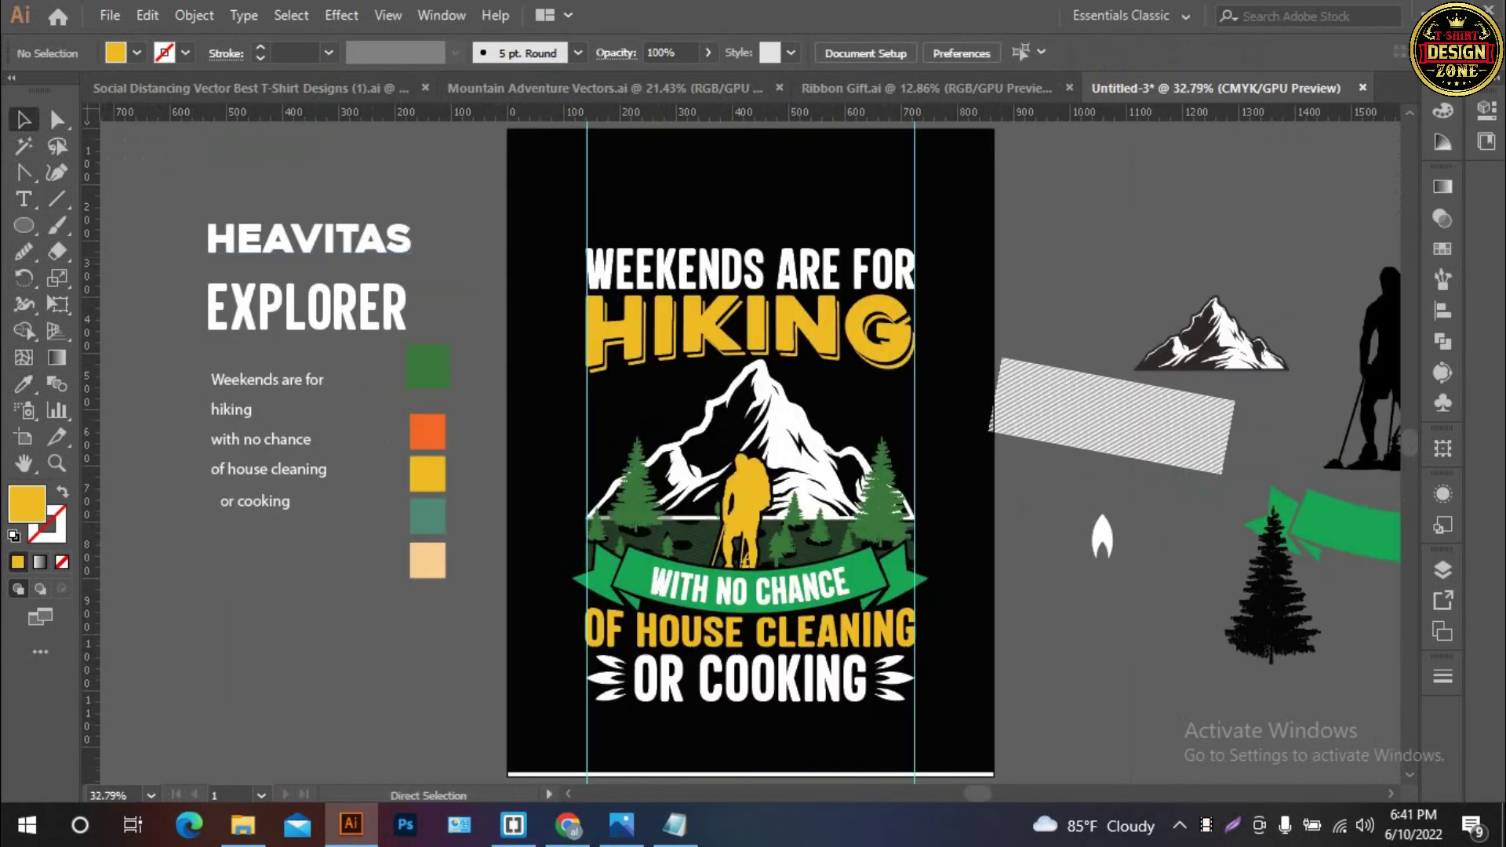
key("ctrl+plus")
key("ctrl+plus")
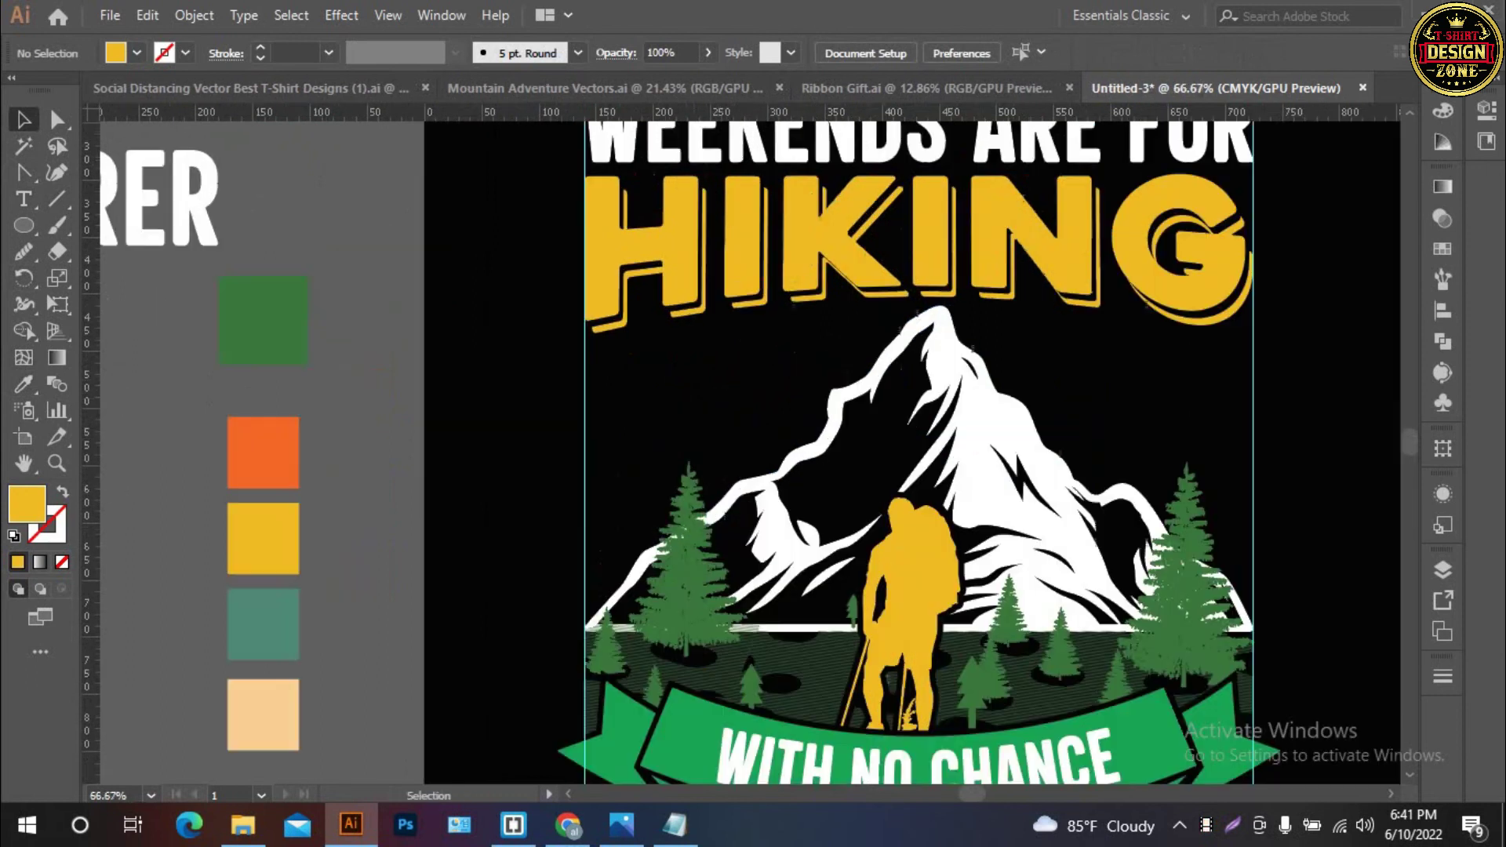
key("ctrl+plus")
key("l")
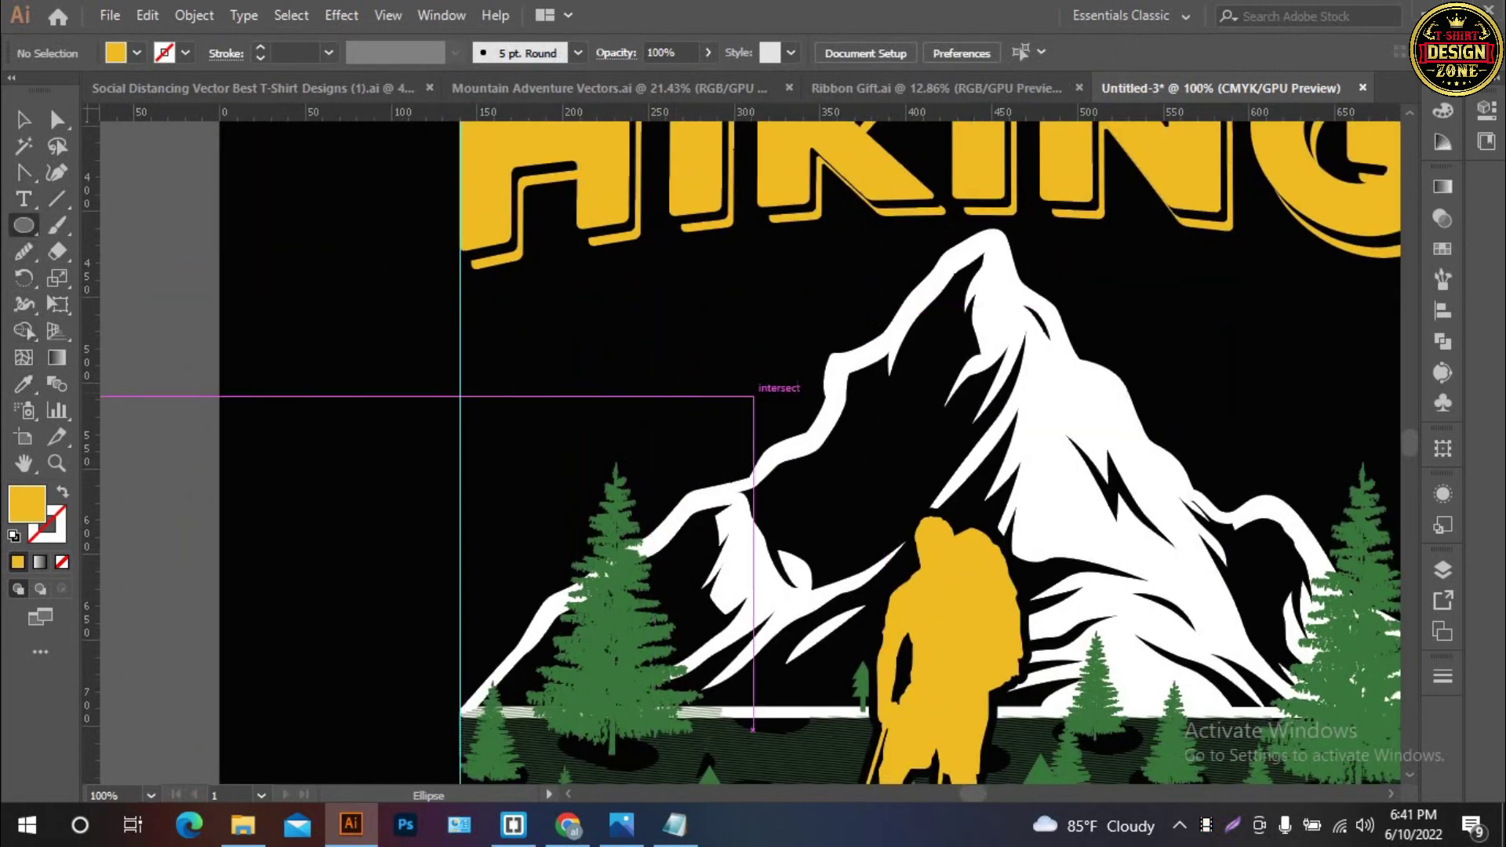
Draw a moon circle and give it the mountain's white fill
left_click_drag(728, 371, 800, 436)
key("v")
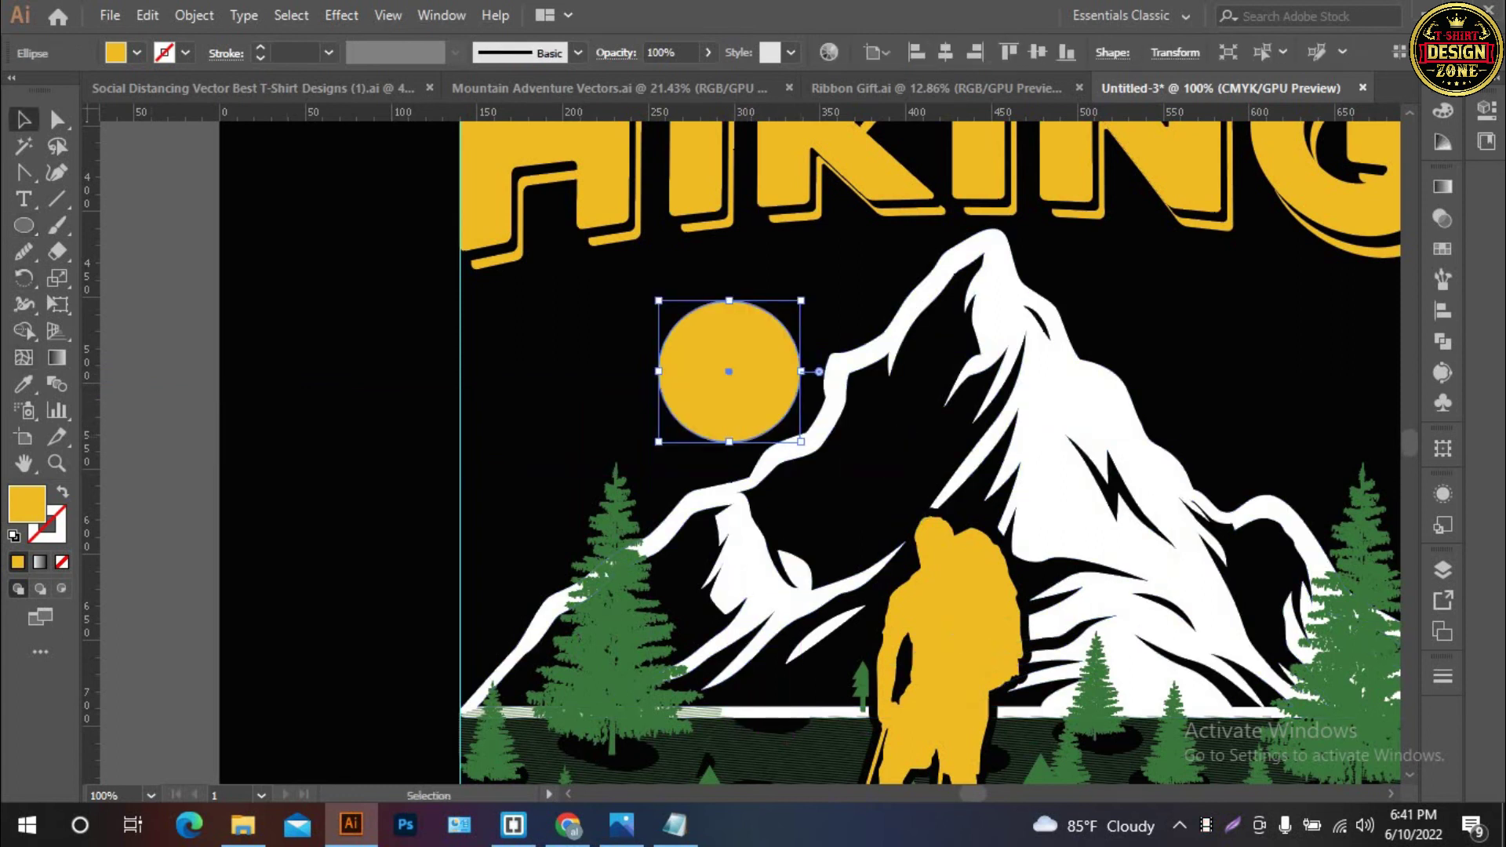
key("i")
left_click(892, 328)
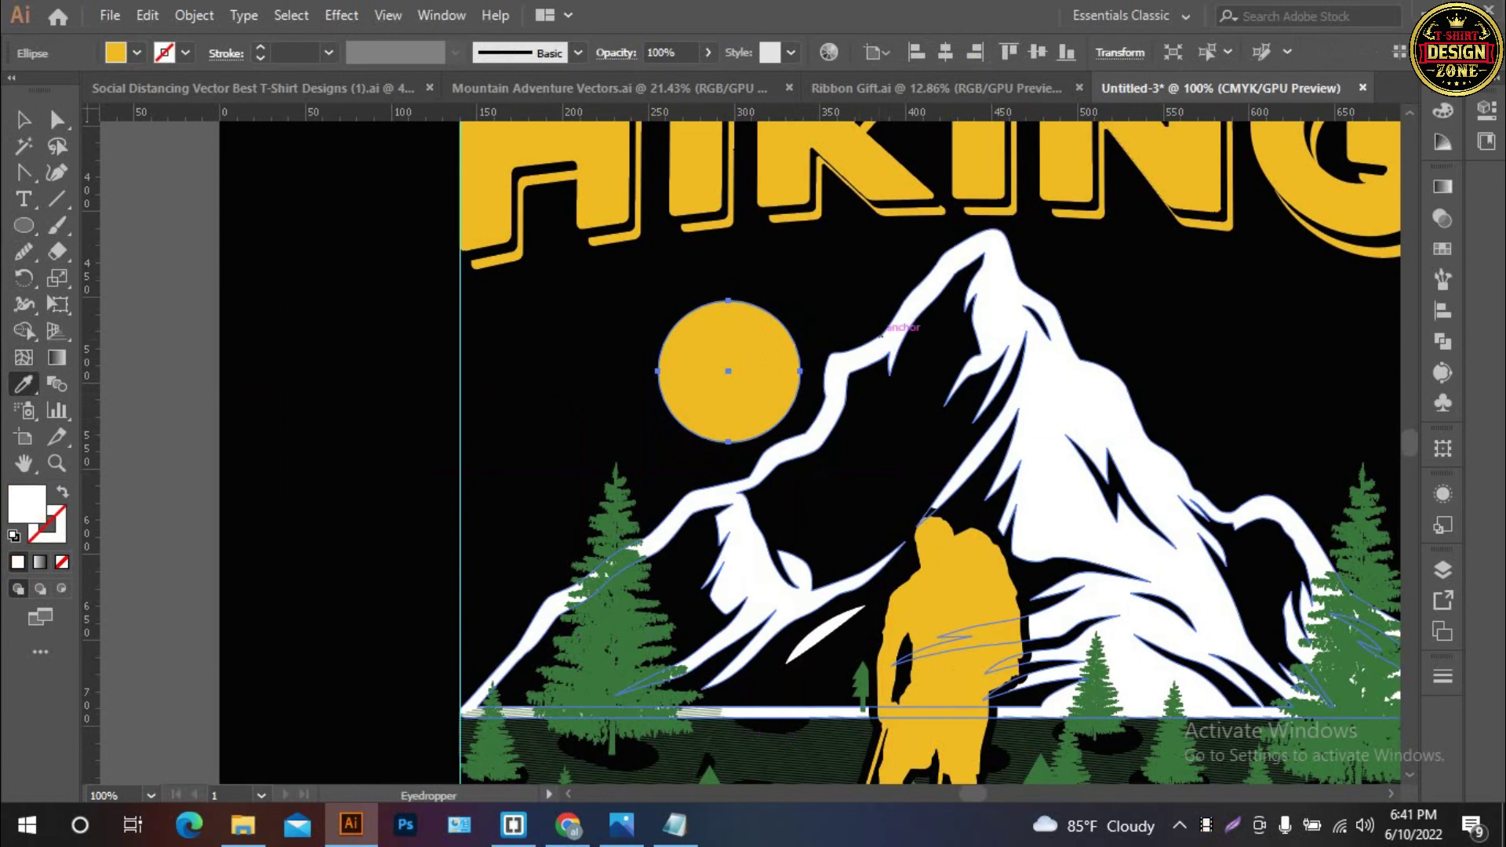
key("v")
key("ctrl+shift+a")
Move the moon onto the mountain's left ridge and trim the overlap with Shape Builder
left_click_drag(751, 385, 795, 403)
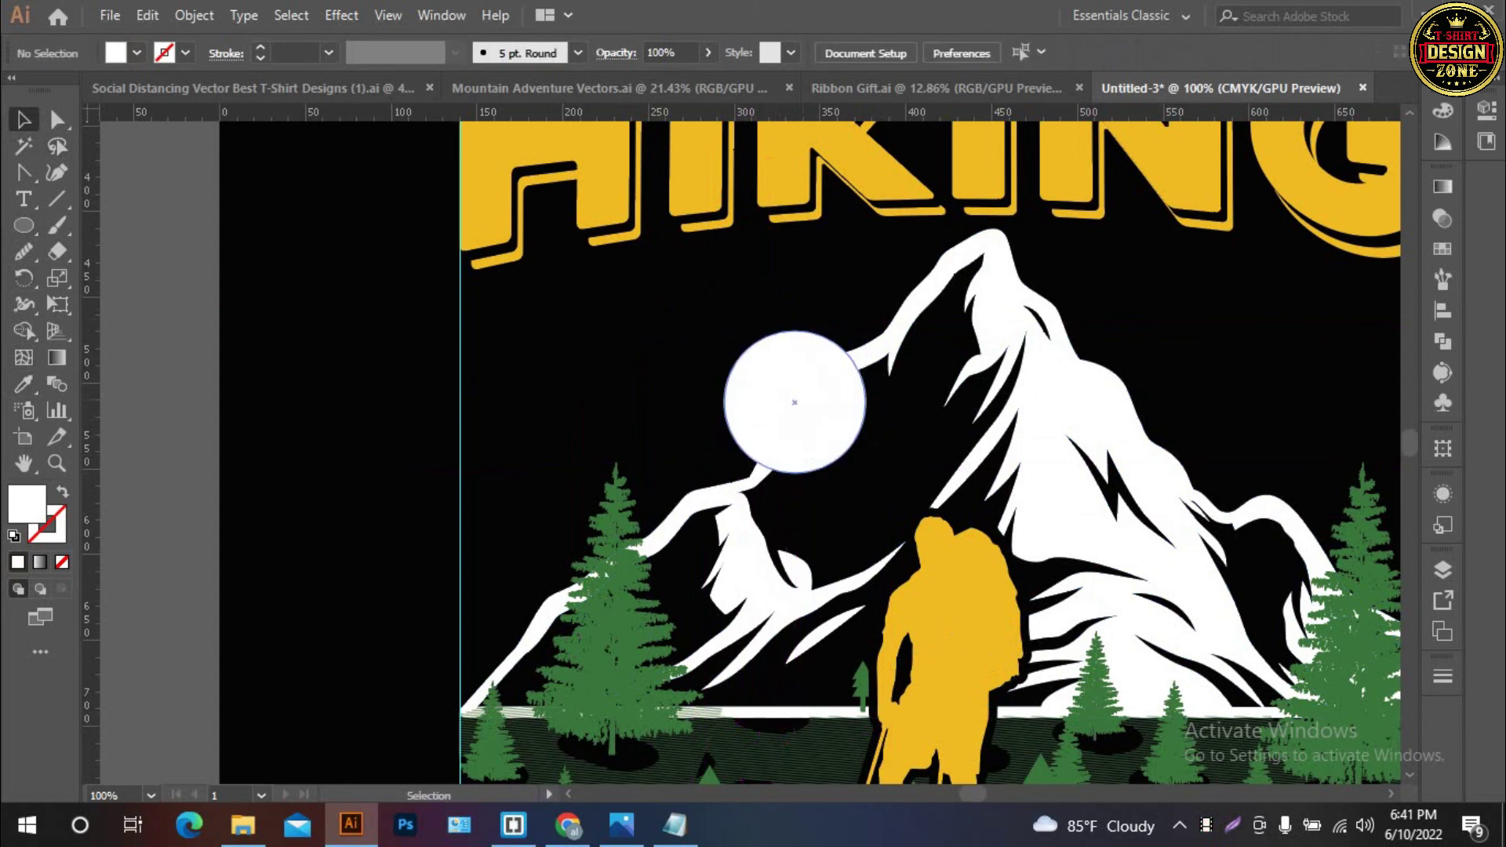
key("ctrl+shift+a")
left_click(886, 361)
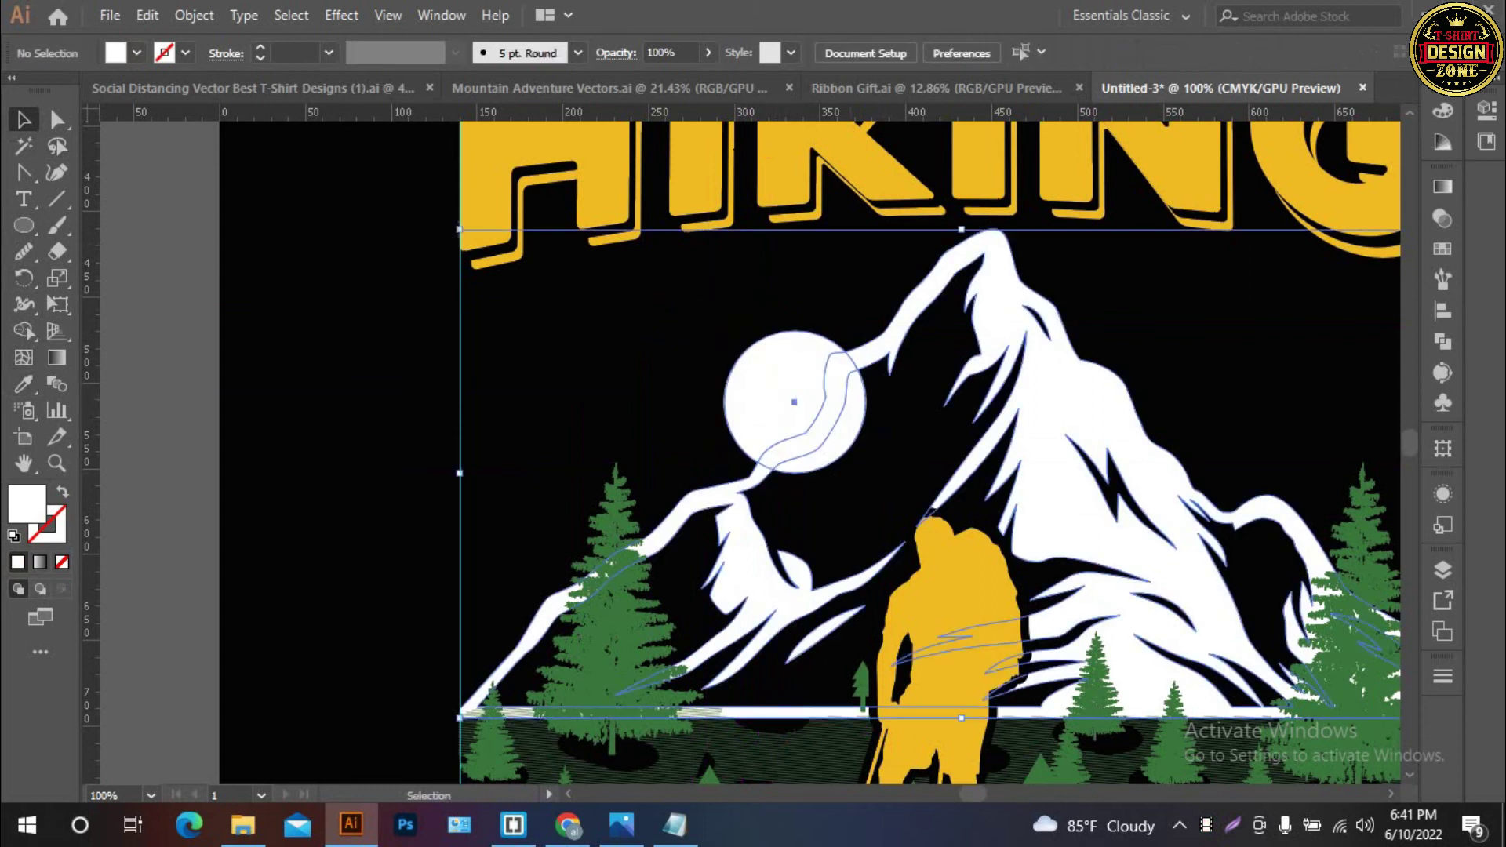
left_click(785, 392, "shift")
key("shift+m")
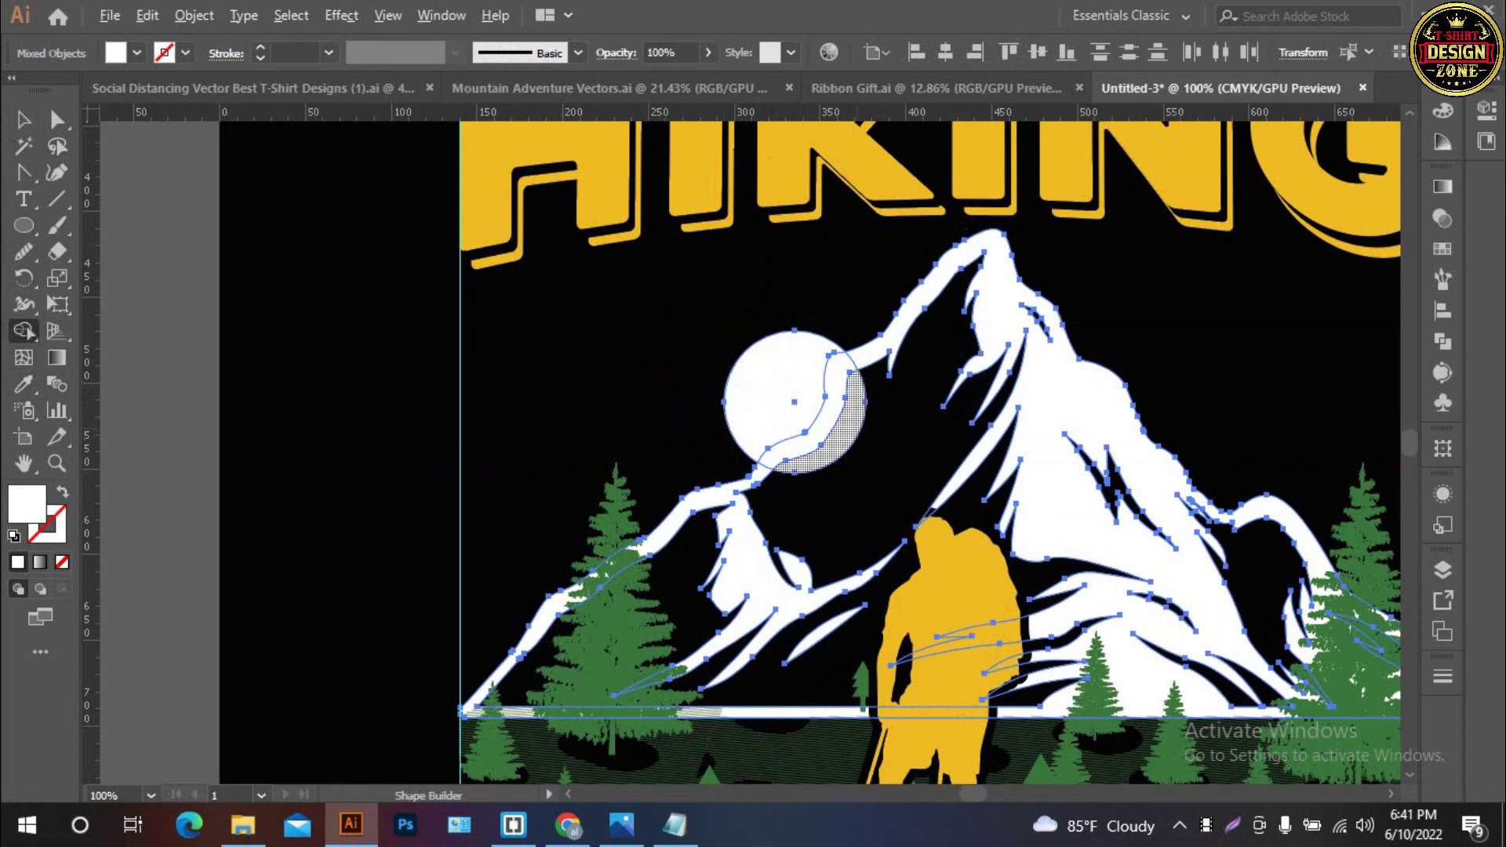
key("ctrl+shift+a")
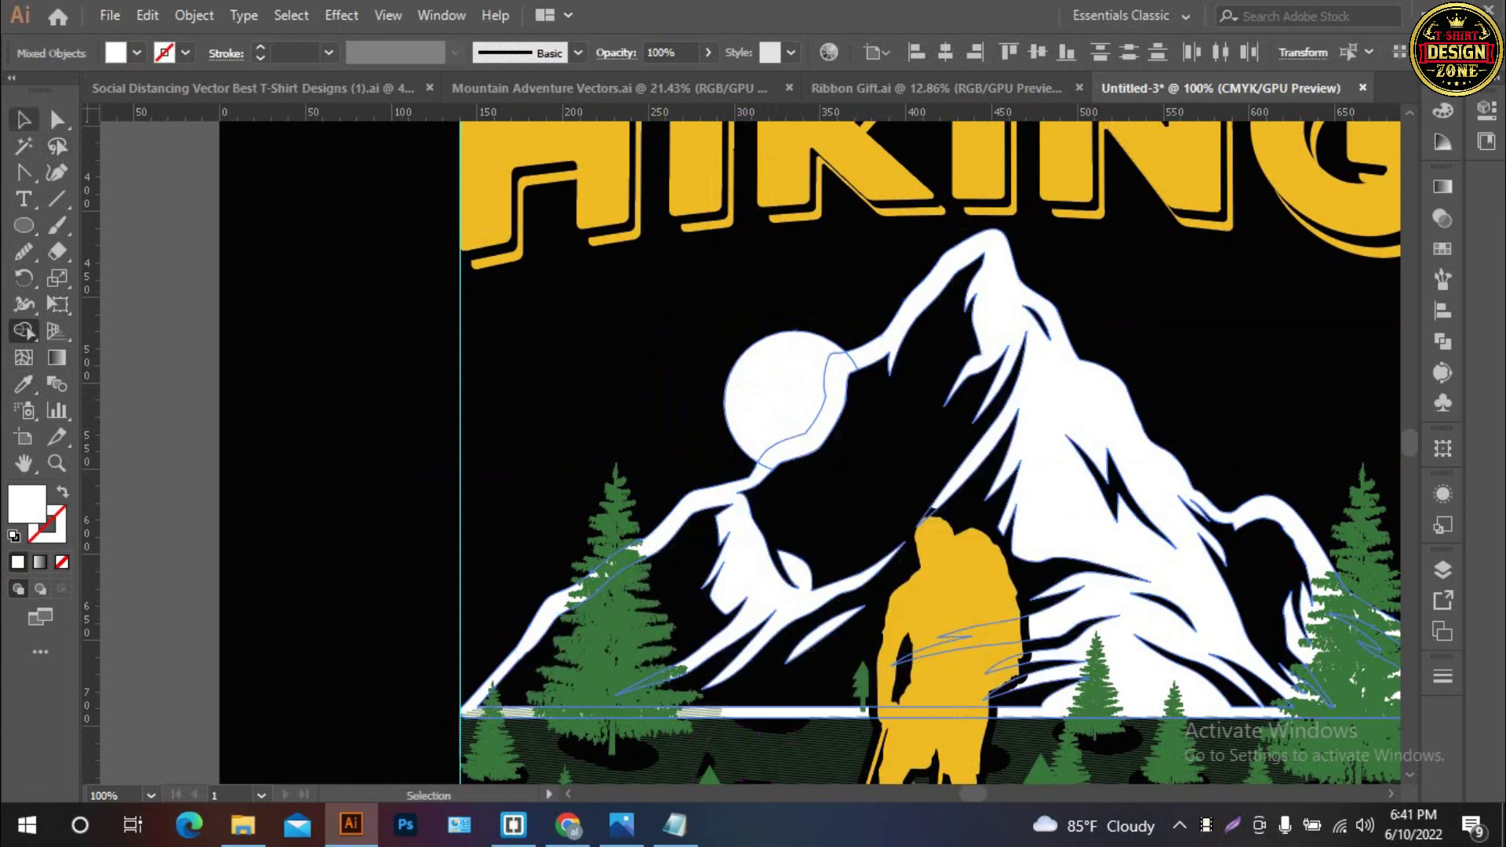
key("v")
Nudge the moon up and to the left with the arrow keys
left_click(756, 375)
key("Left")
key("Left")
key("Left")
key("Left")
key("Left")
key("Left")
key("Left")
key("Left")
key("Left")
key("Left")
key("Up")
key("Up")
key("Up")
key("Up")
key("Up")
key("Up")
key("Left")
key("Left")
key("Left")
key("Left")
key("Left")
key("Down")
key("Left")
key("Left")
key("Left")
key("Left")
key("Up")
key("Up")
key("Left")
key("Left")
key("Up")
key("Up")
key("Up")
key("Up")
Shrink the moon around its centre and set it against the mountain ridge
key("ctrl+shift+a")
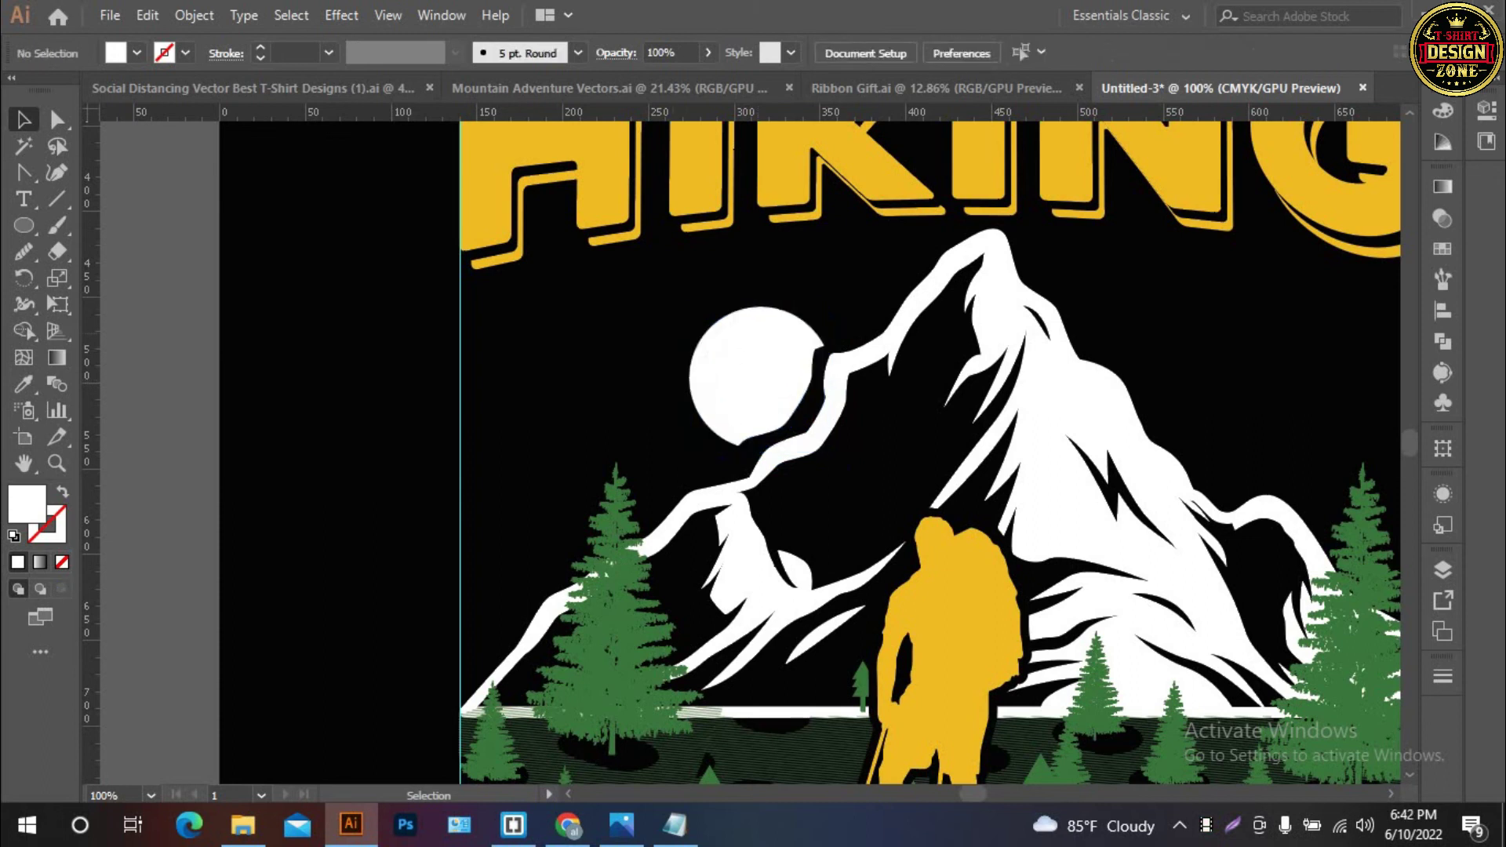
key("ctrl+z")
left_click_drag(688, 306, 703, 320)
key("ctrl+shift+a")
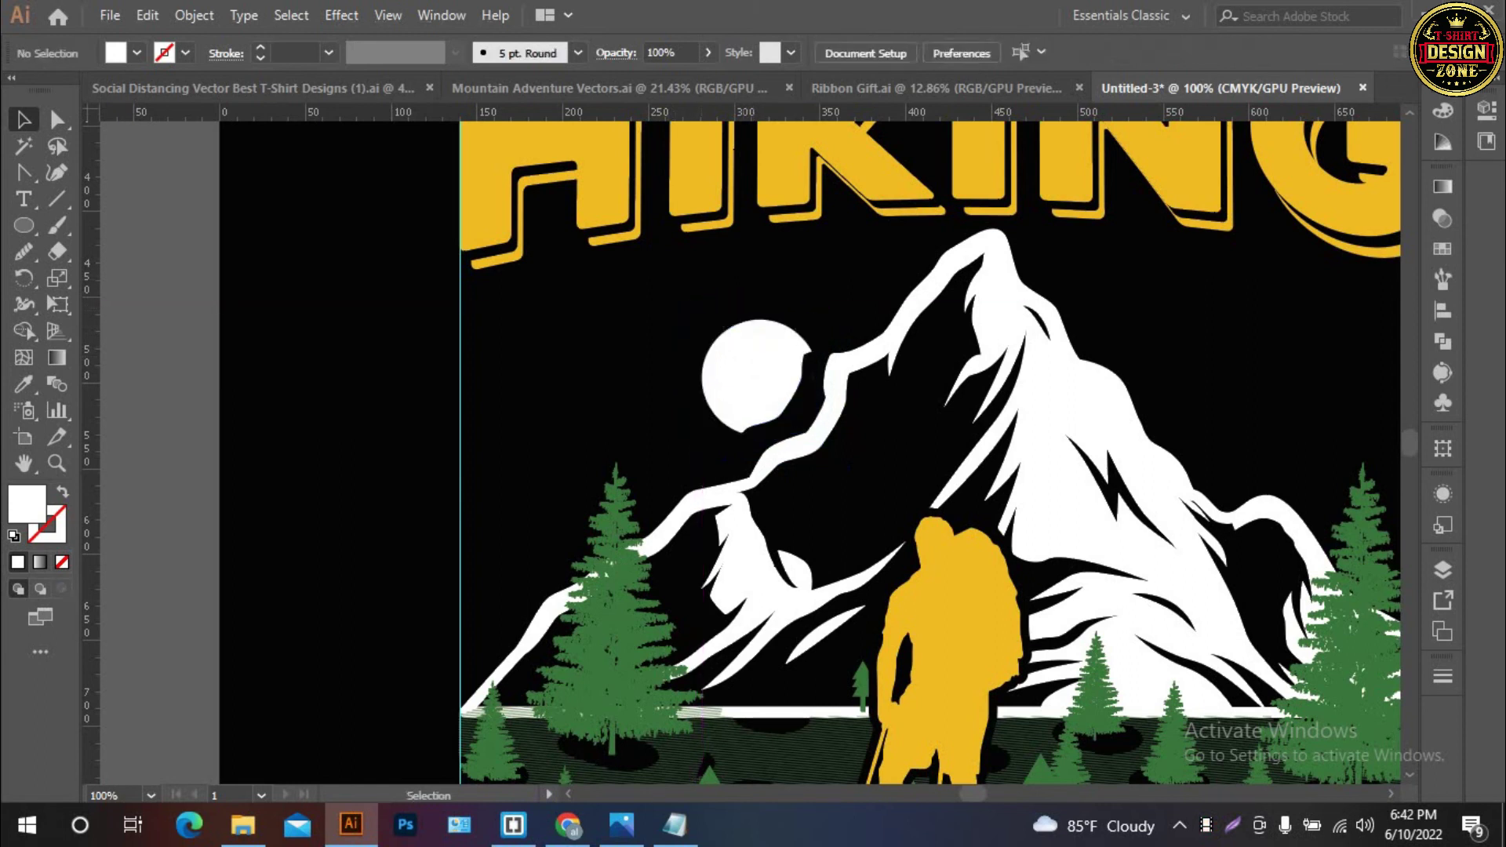
left_click_drag(796, 345, 801, 348)
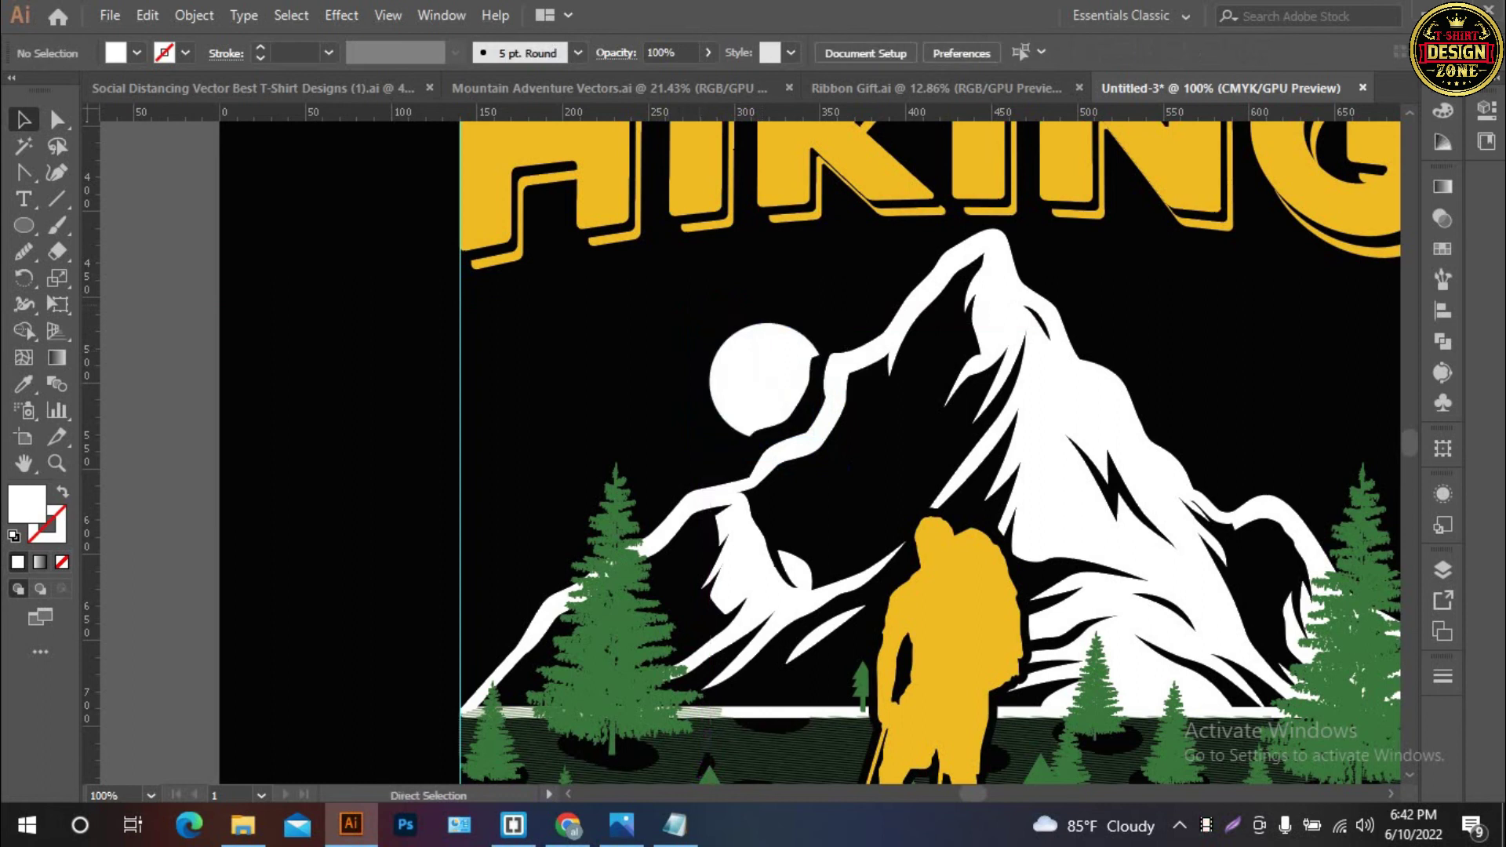
Zoom in on the moon and draw a straight Pen line above its upper left
key("ctrl+0")
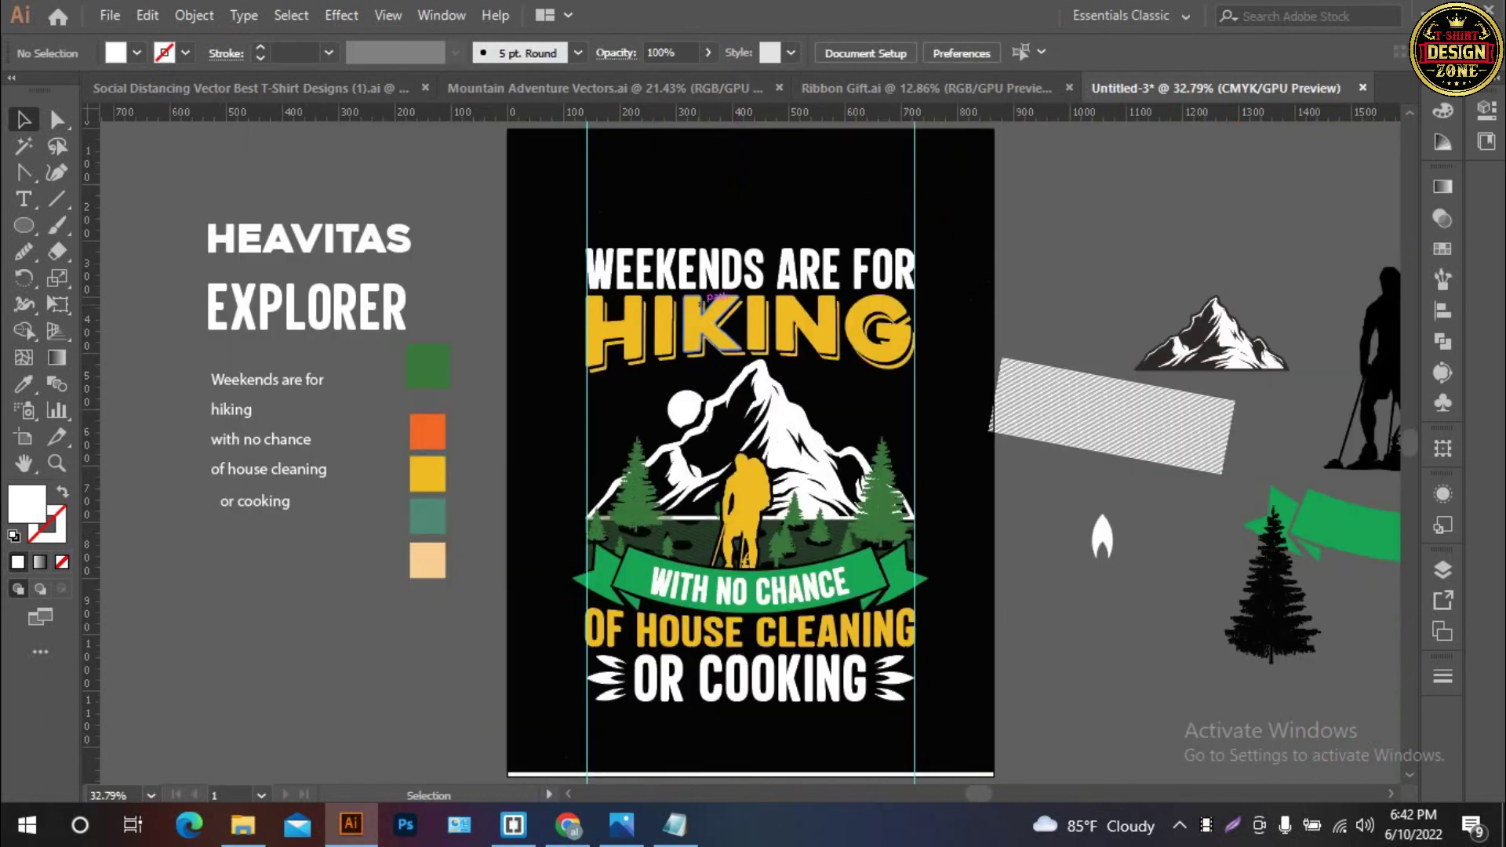
key("ctrl+1")
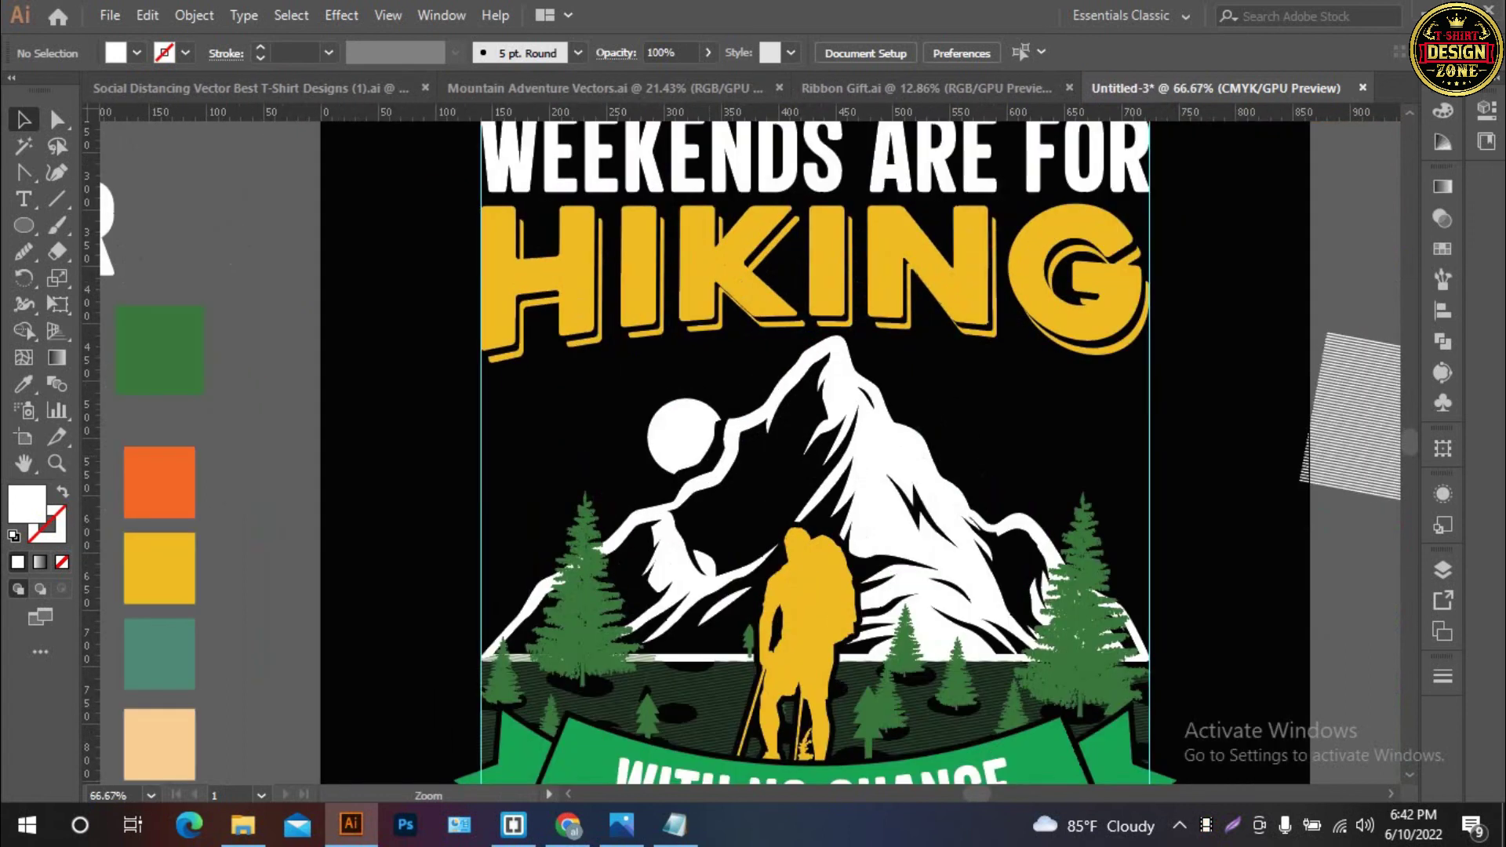
left_click(640, 475)
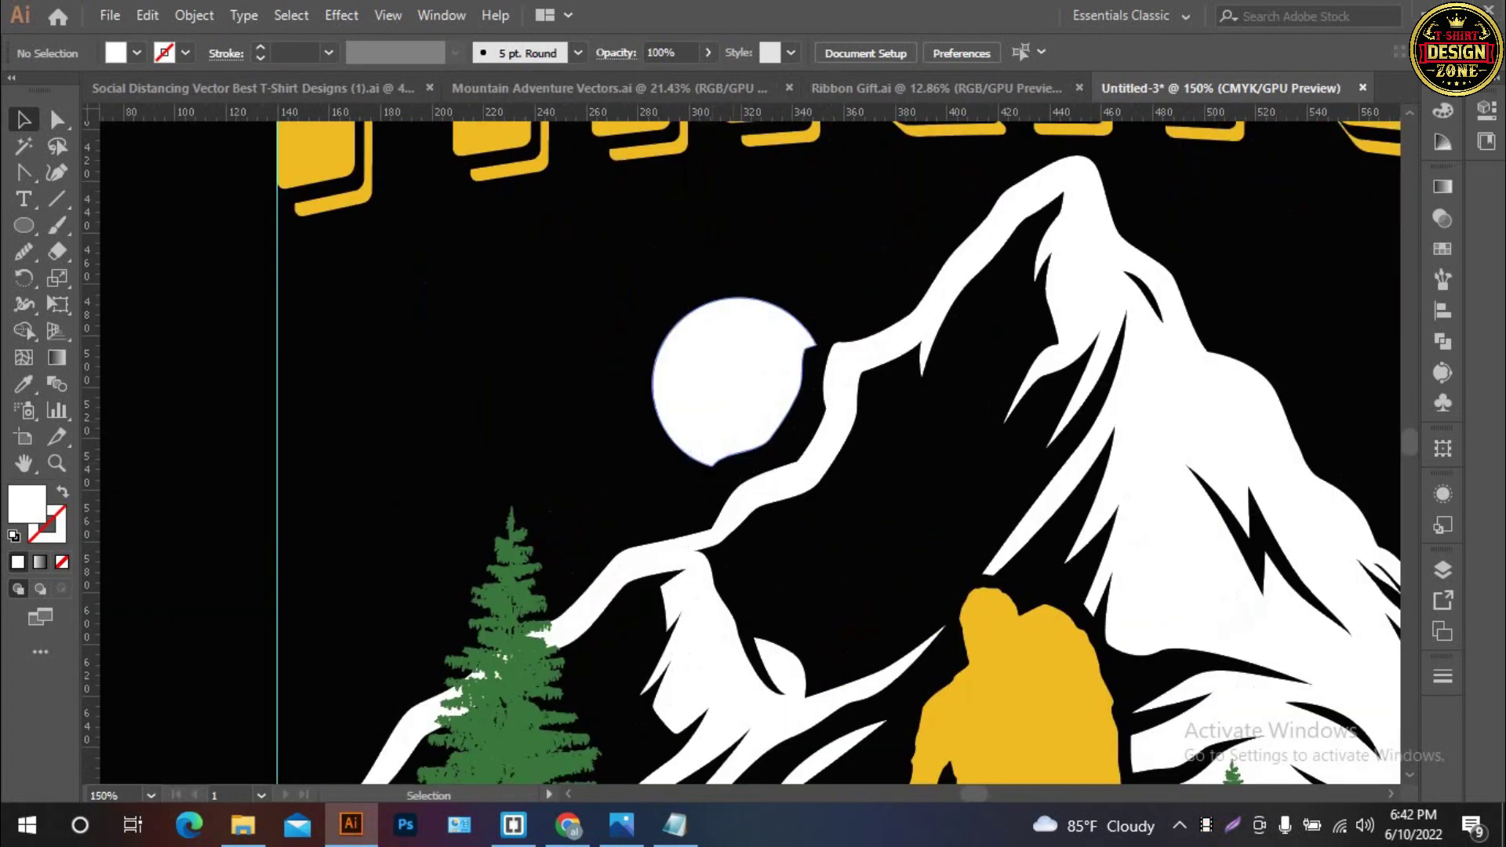
key("p")
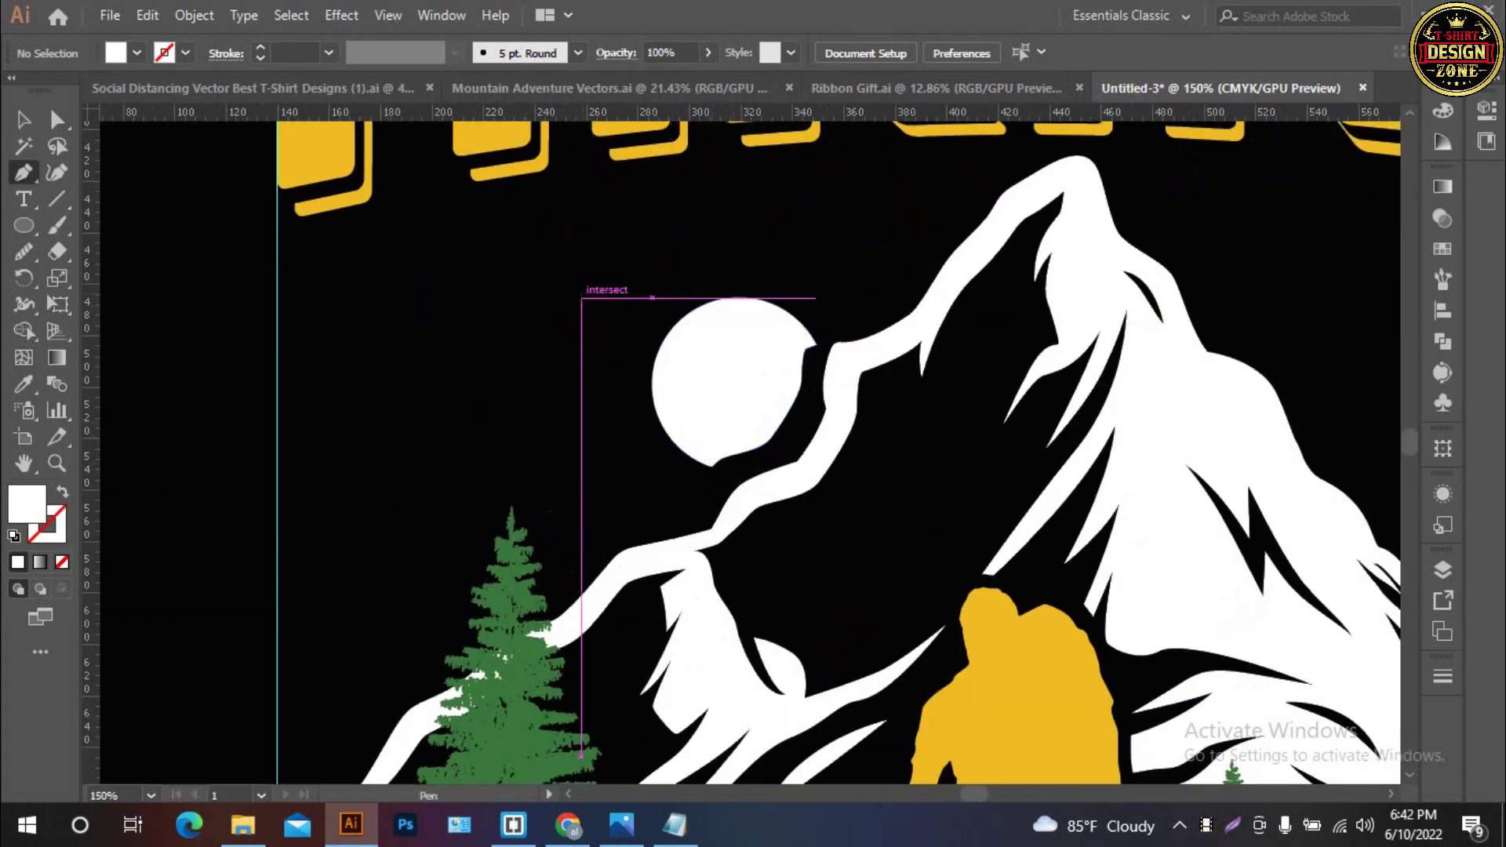
left_click(581, 270)
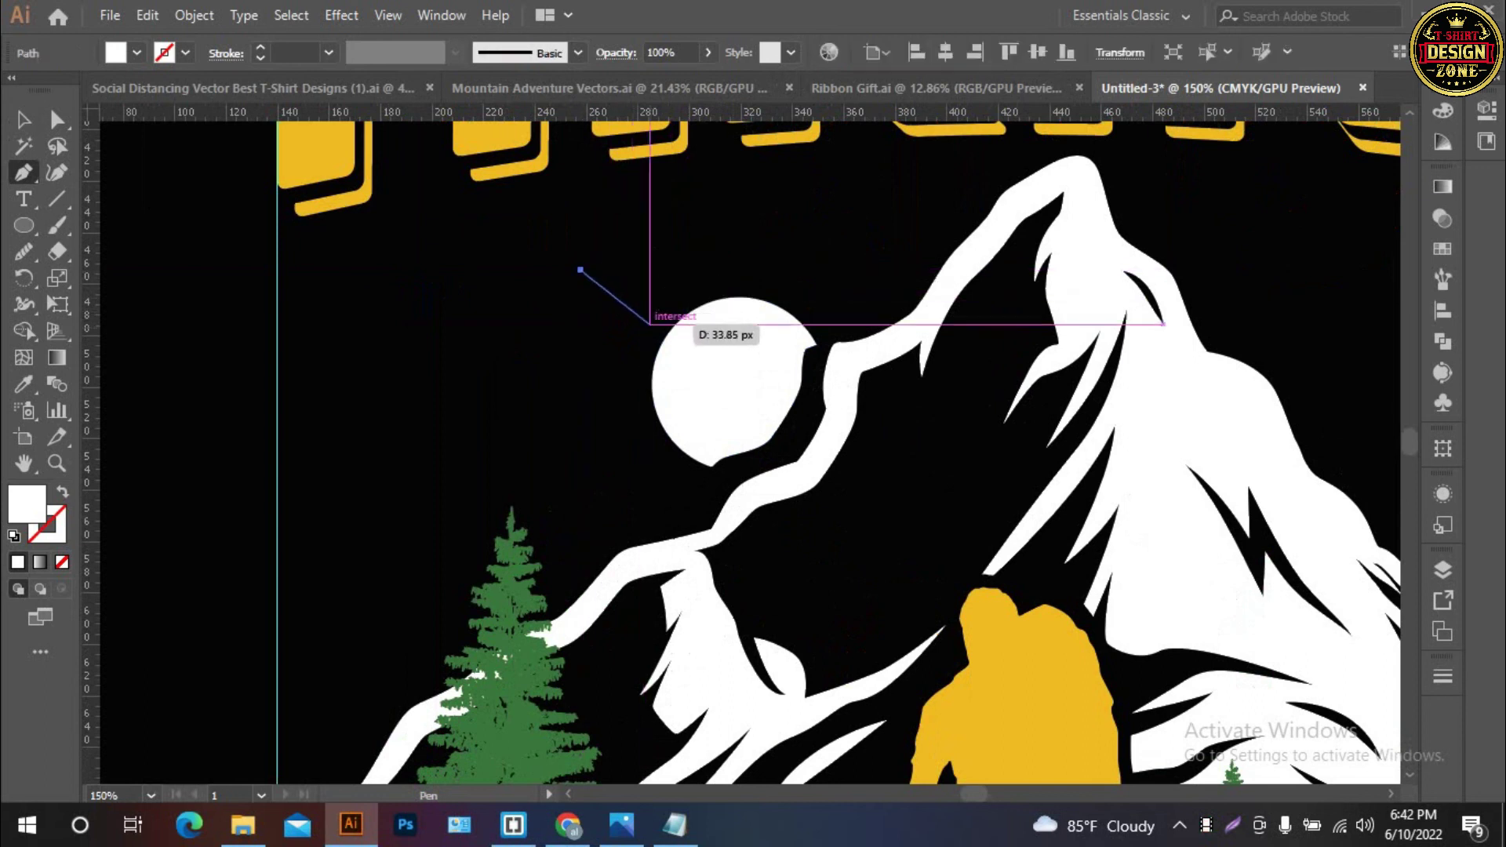
left_click(649, 323)
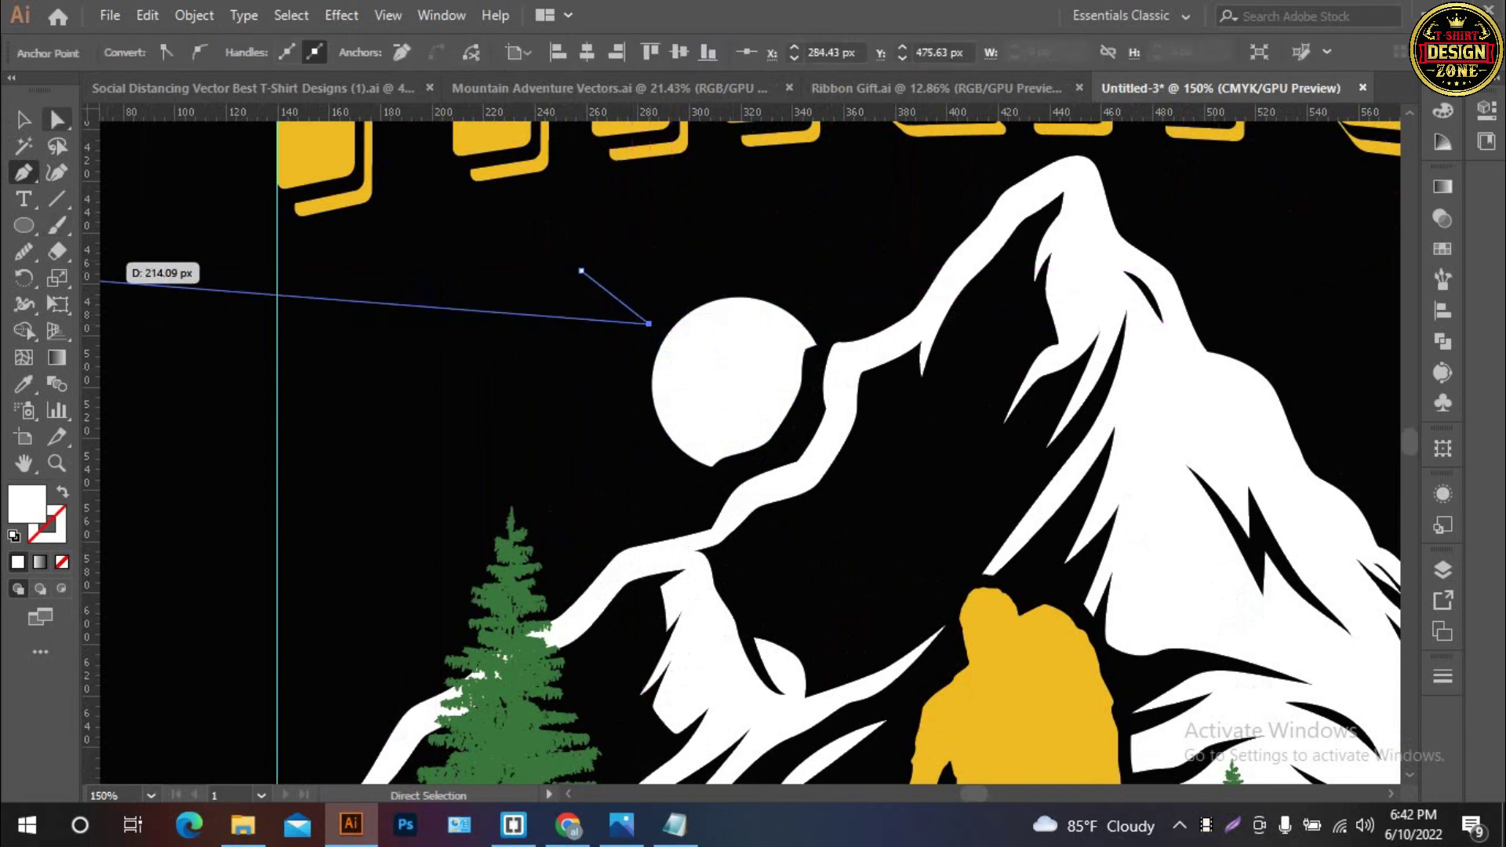
key("v")
key("ctrl+shift+a")
left_click_drag(578, 306, 596, 310)
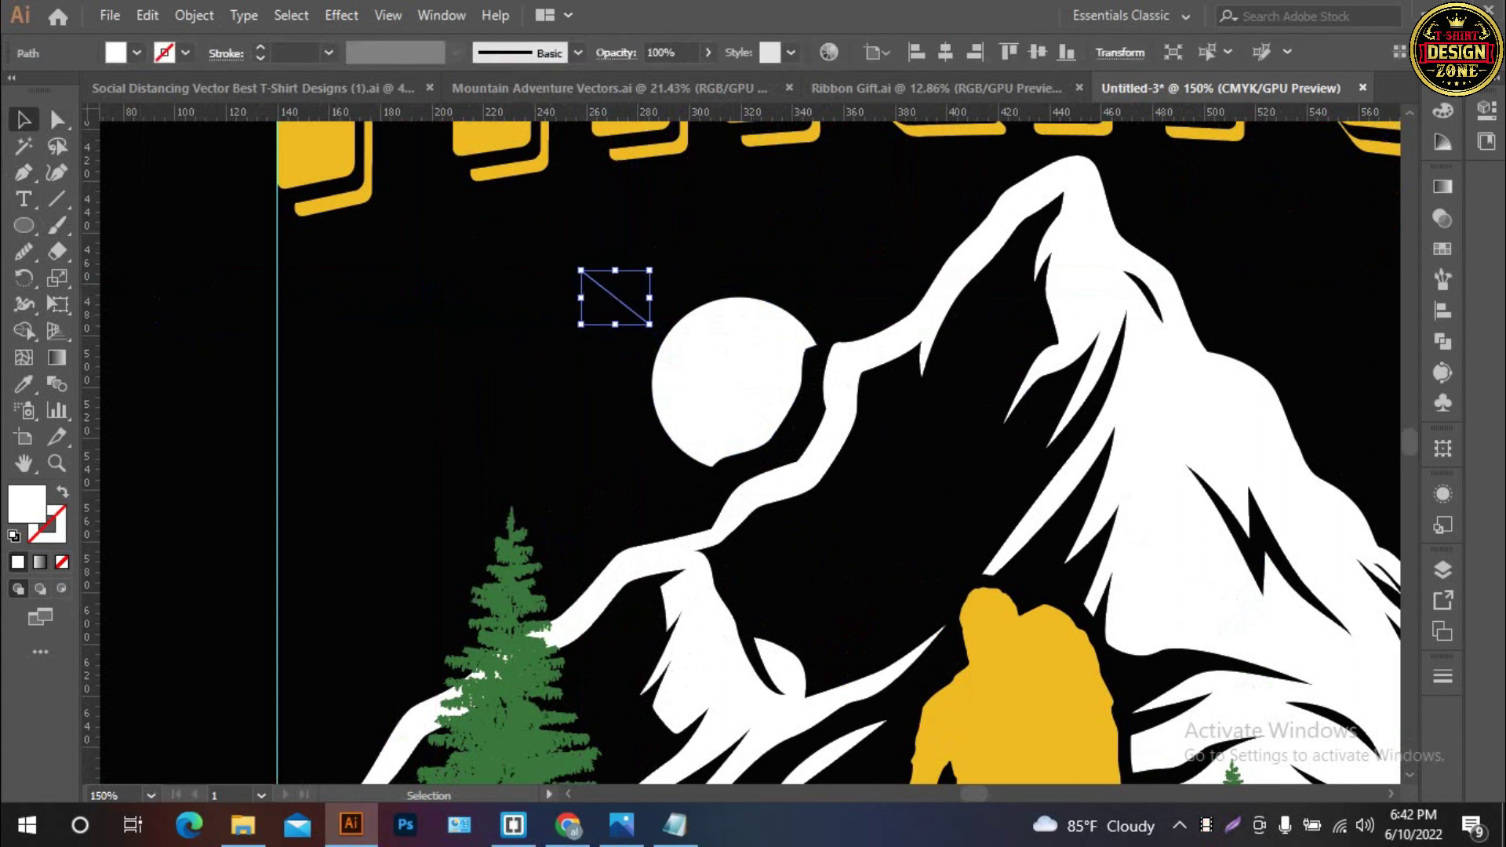
Make the line a white tapered stroke and rotate it into a ray angle
key("shift+x")
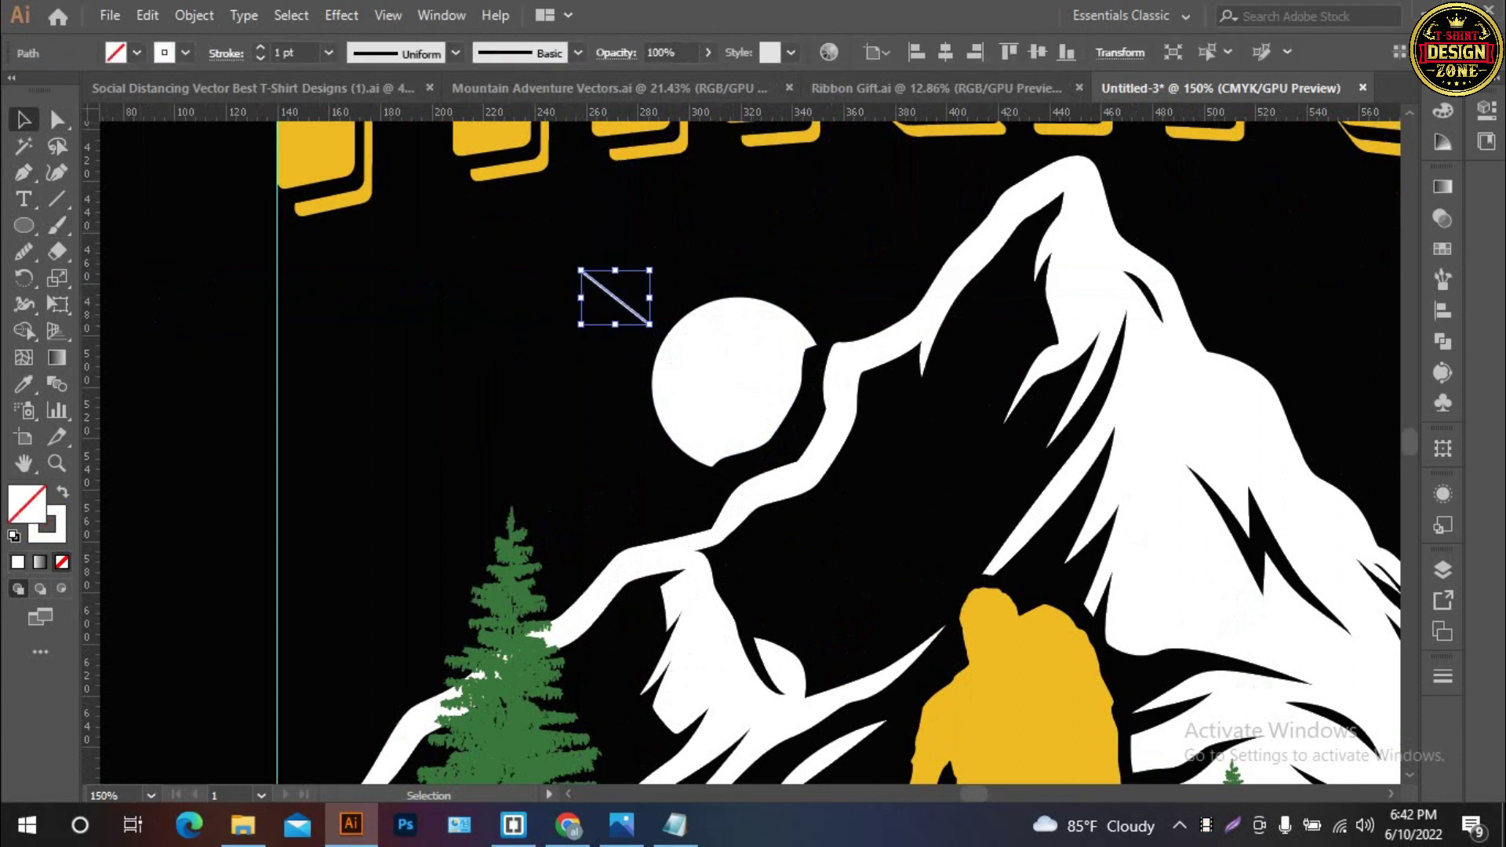
left_click(455, 52)
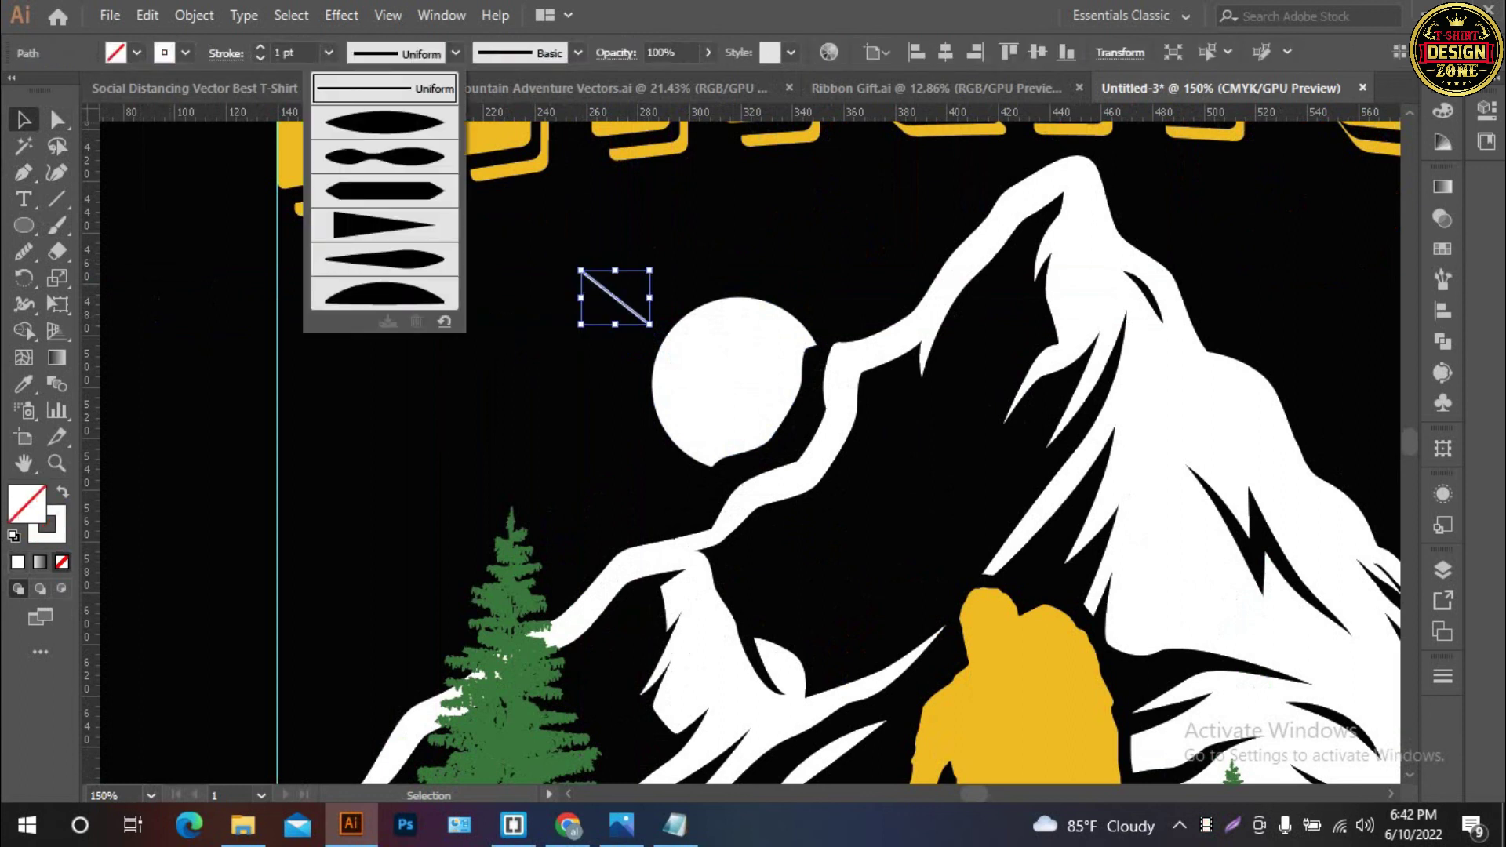
left_click(384, 225)
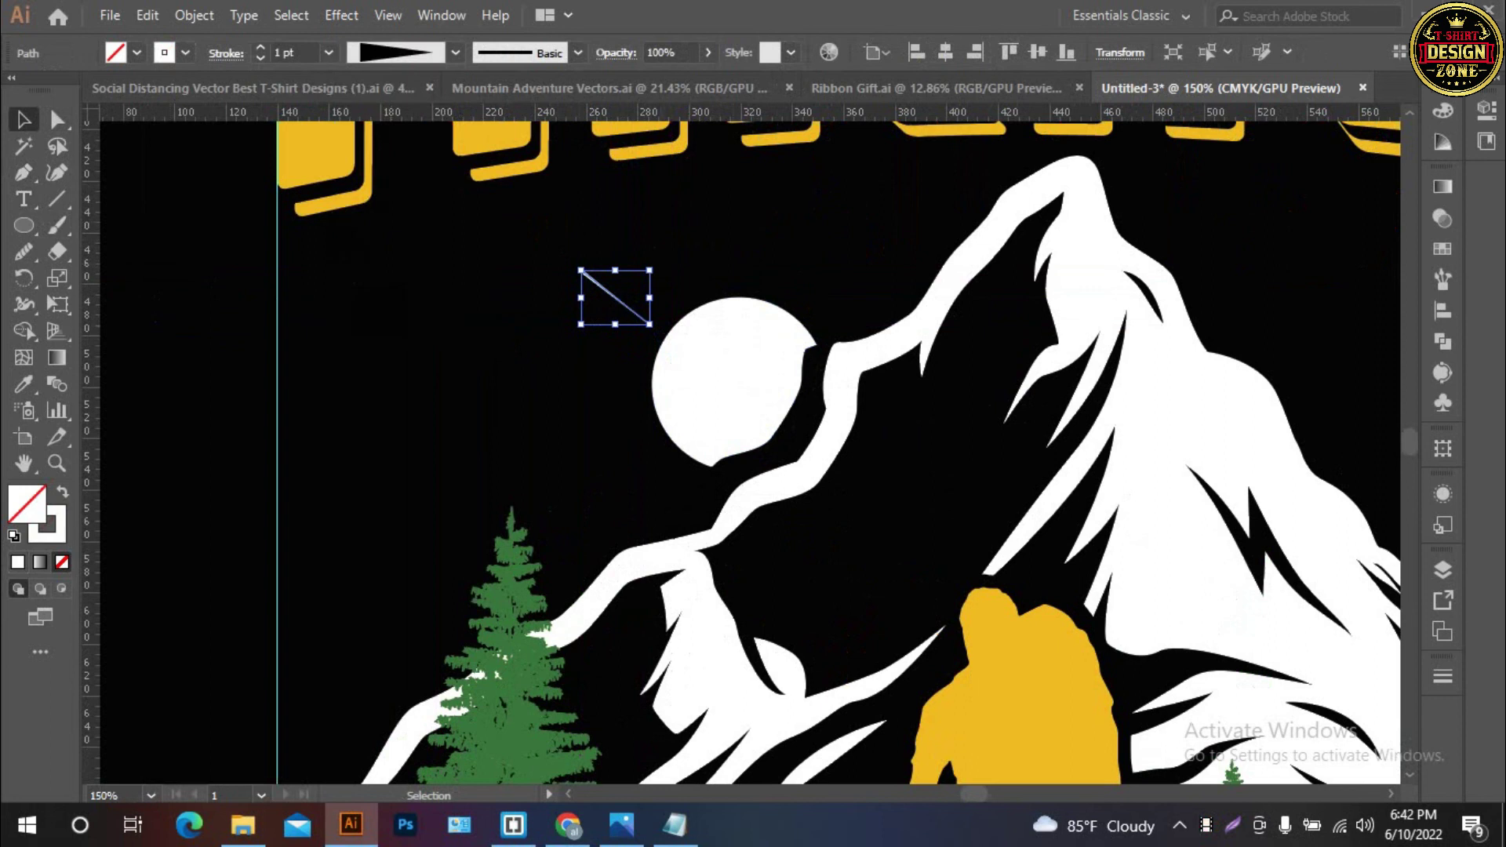
left_click_drag(655, 330, 531, 359)
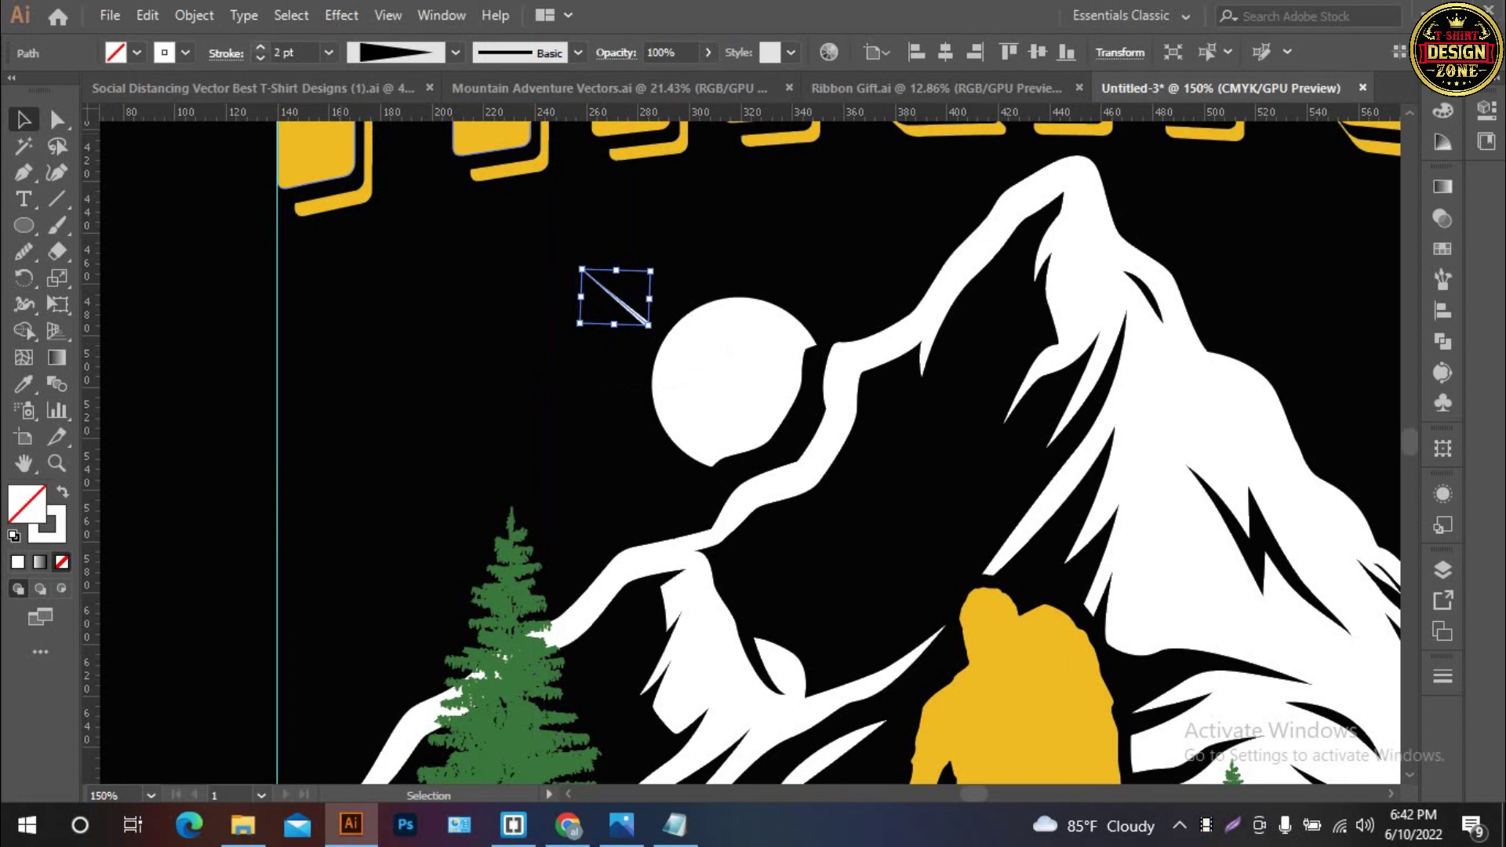
left_click(502, 316)
Duplicate two more rays to the right, tilting each clockwise
left_click(645, 320)
left_click_drag(645, 320, 673, 287)
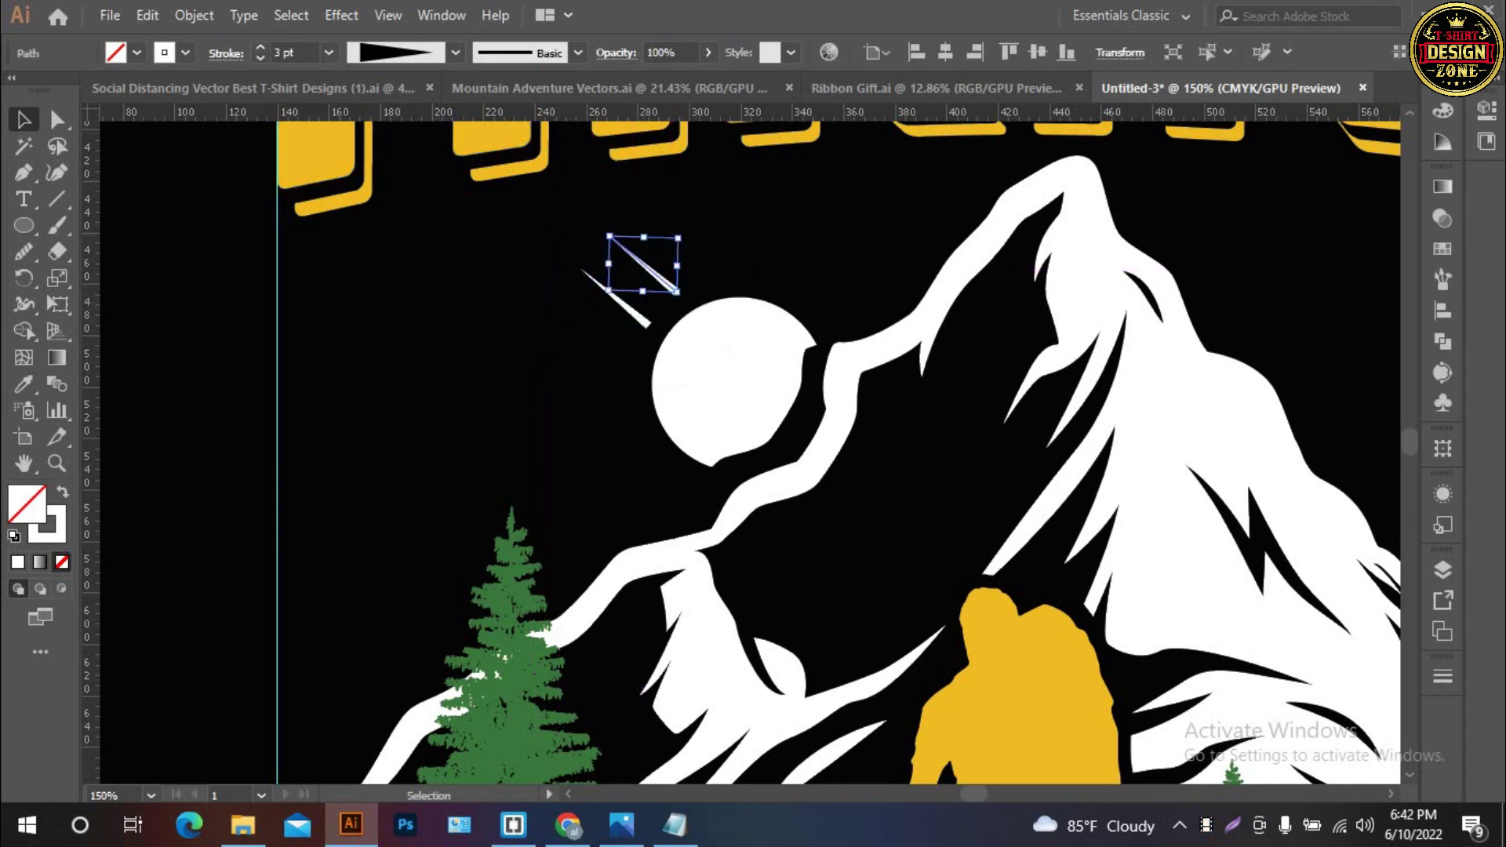
left_click_drag(679, 233, 725, 235)
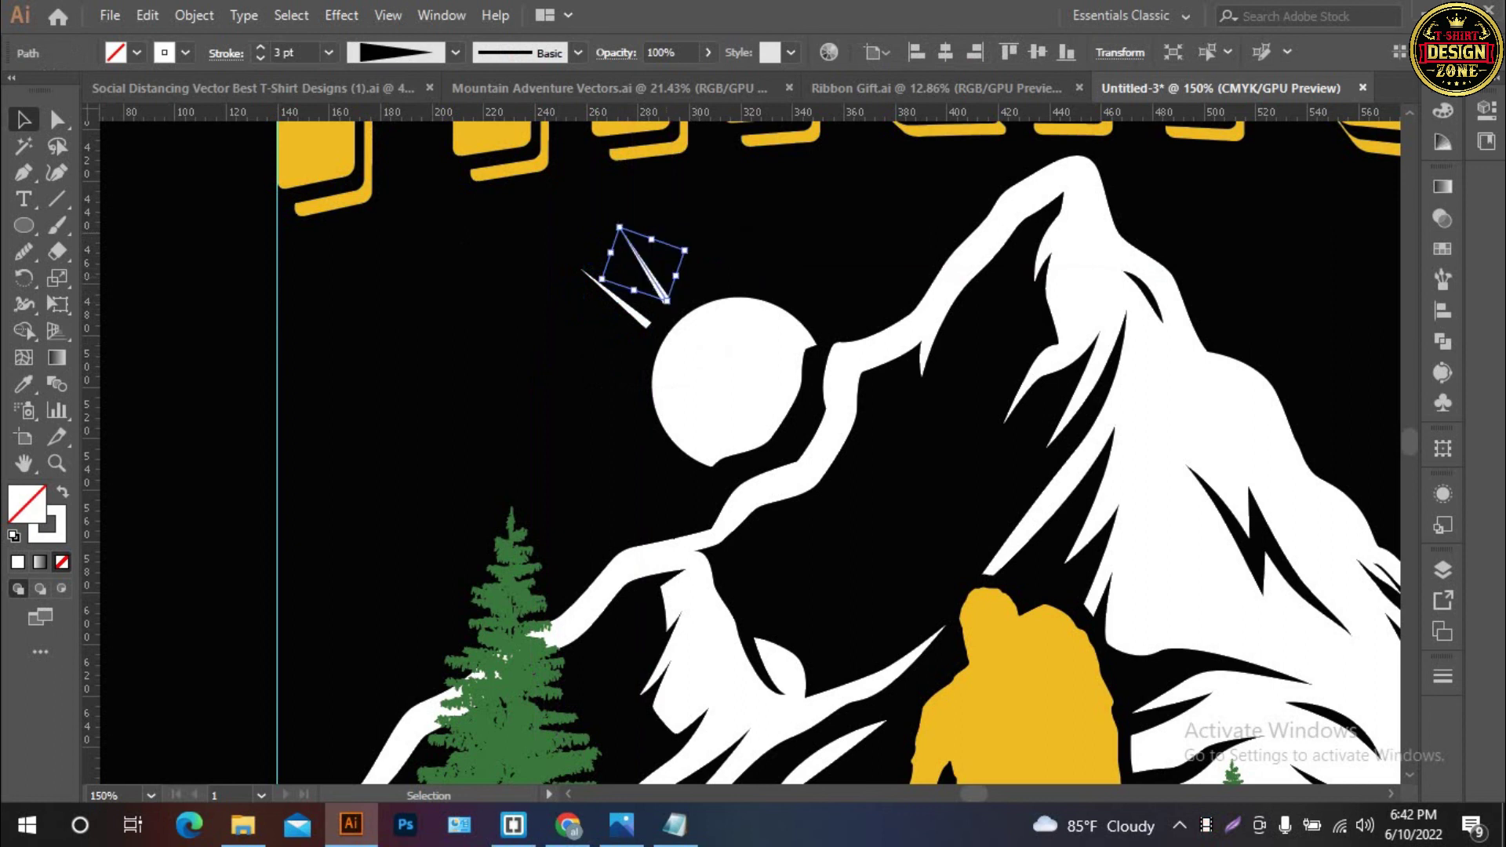
left_click_drag(659, 277, 704, 259)
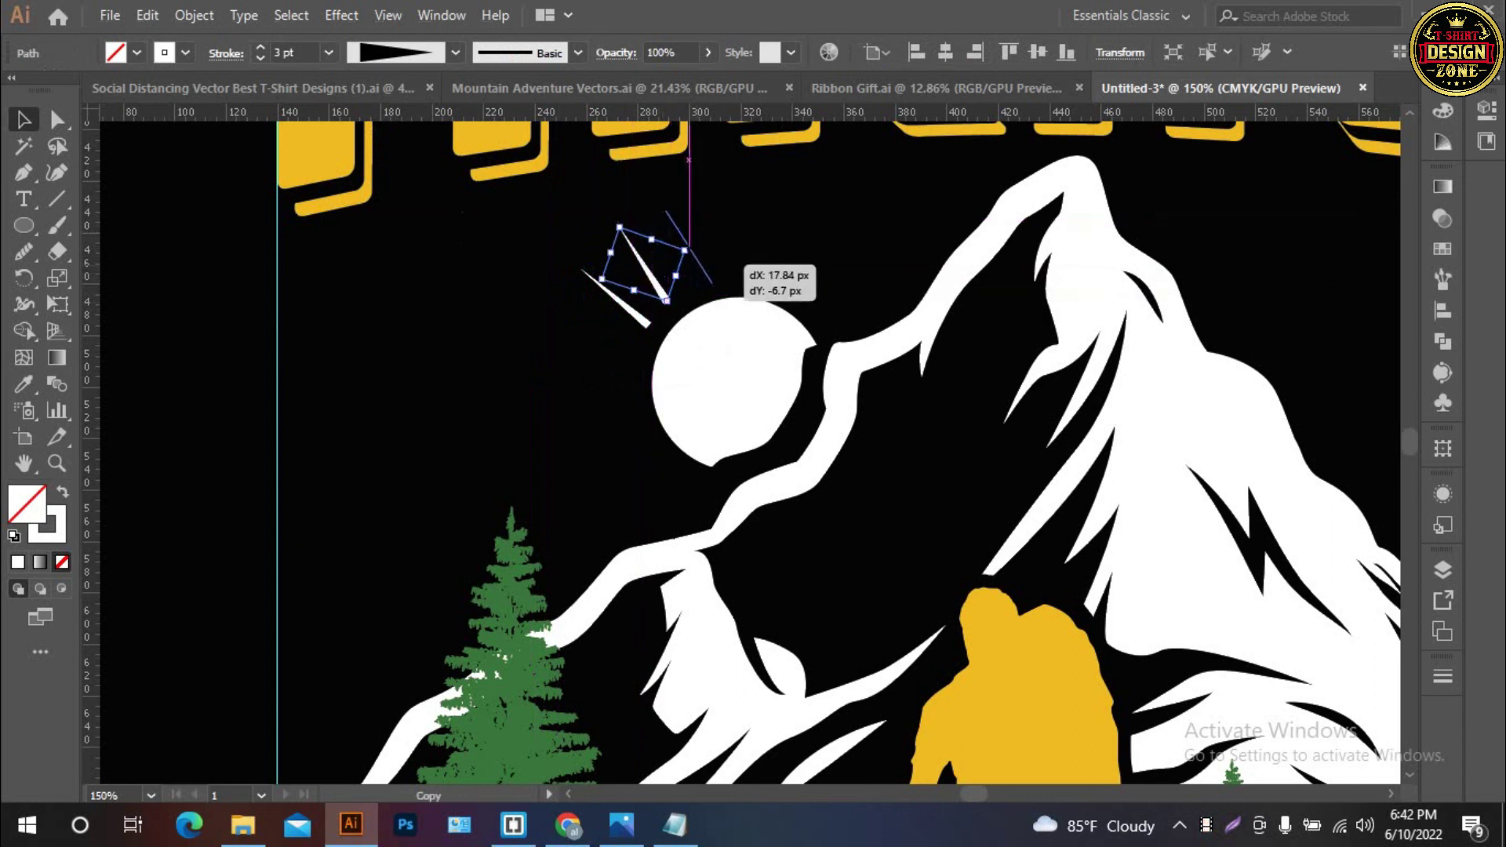
mouse_move(777, 227)
left_mouse_down()
mouse_move(776, 250)
mouse_move(704, 247)
left_mouse_up()
left_click(752, 227)
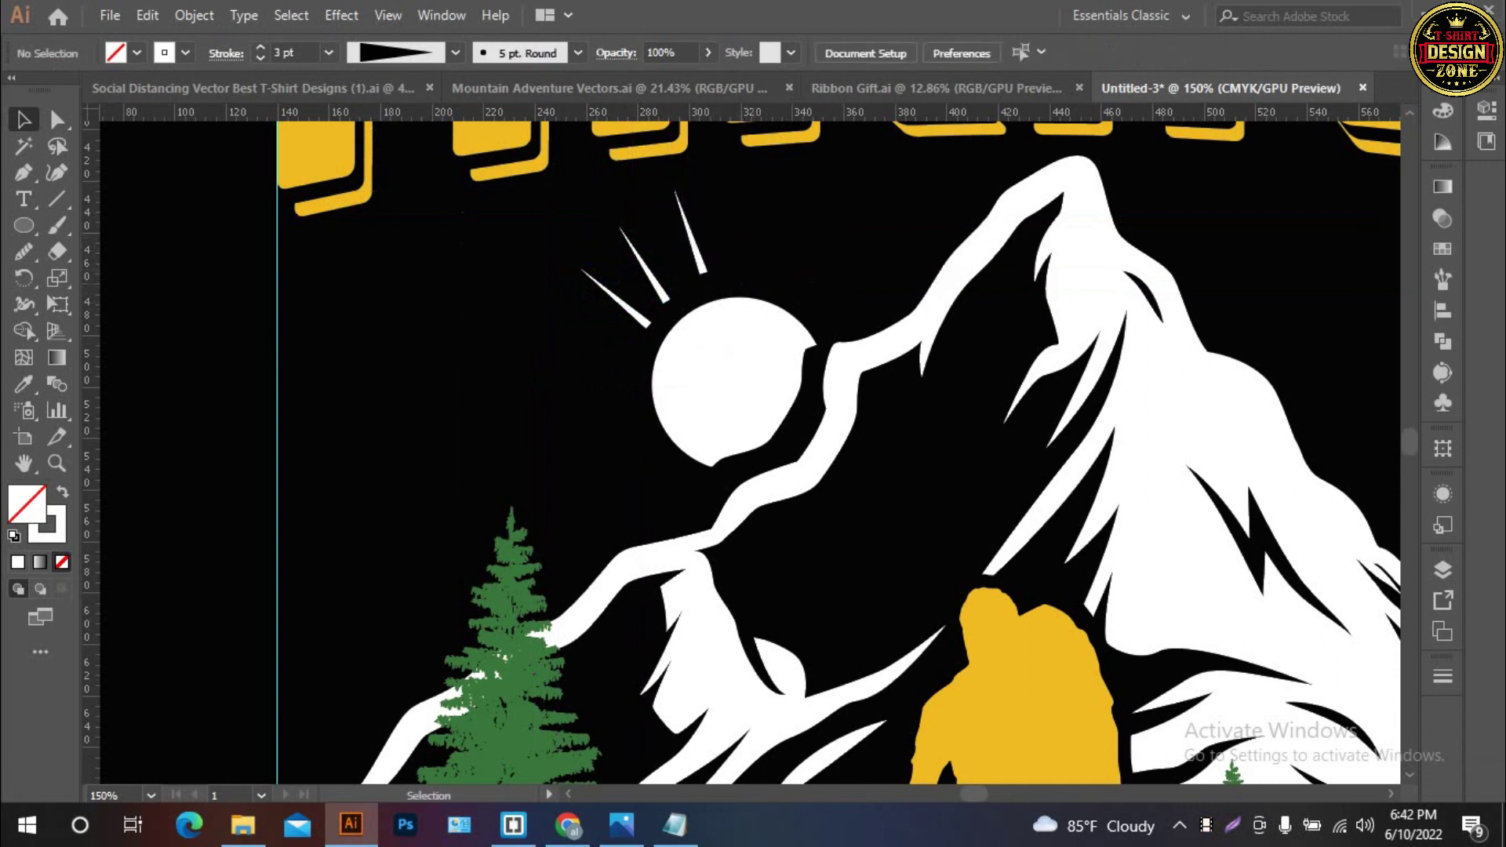
Move the middle ray up slightly
scroll(627, 196, "up", 1)
scroll(683, 345, "up", 1)
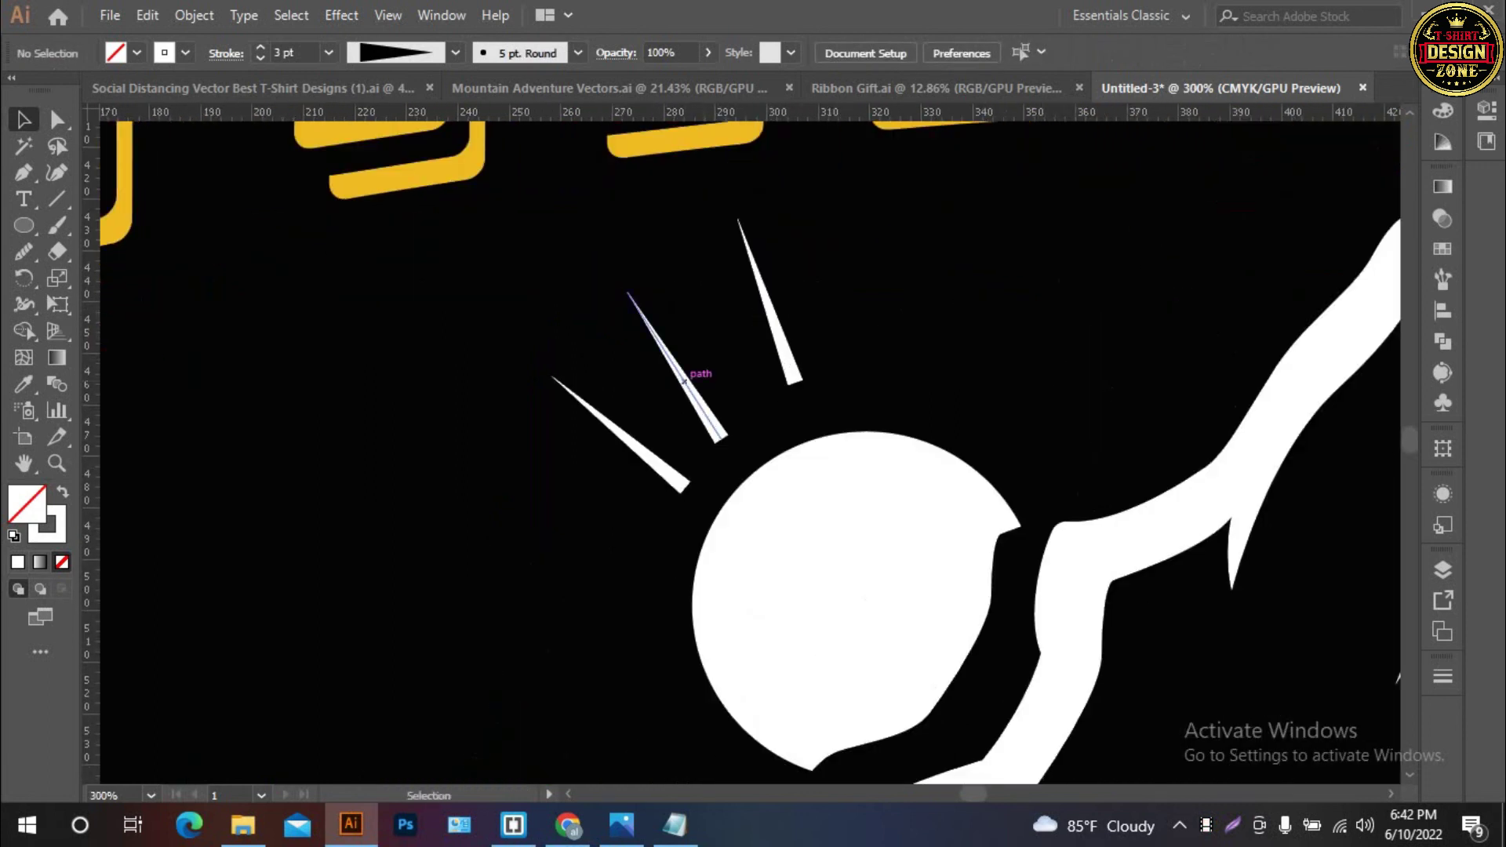
left_click(686, 382)
left_click_drag(686, 383, 687, 357)
left_click(824, 259)
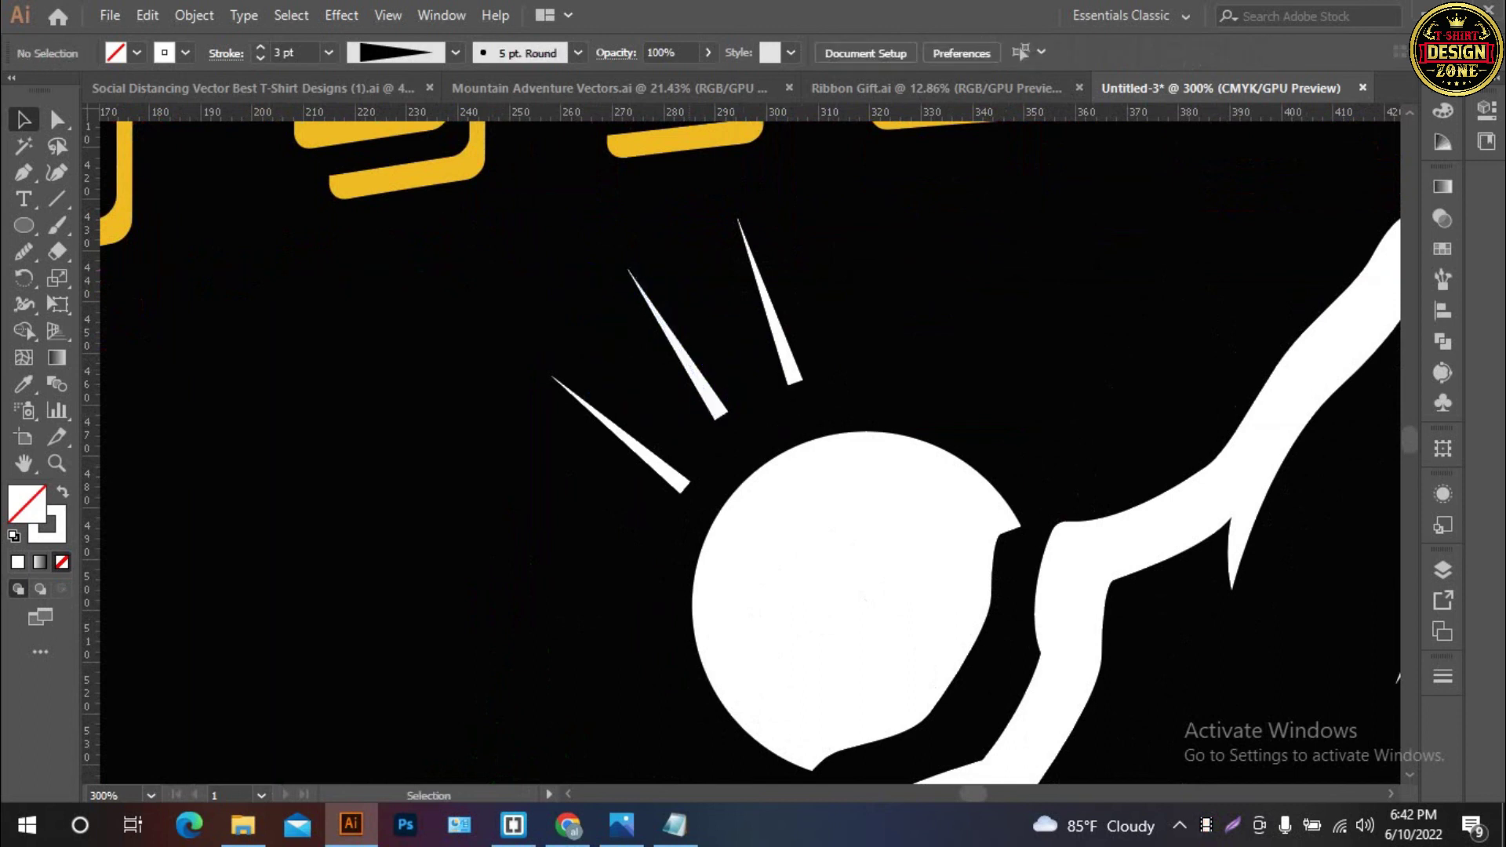
scroll(824, 259, "down", 1)
Add a fourth tilted ray further right and group the rays
left_click(731, 286)
left_click_drag(731, 287, 788, 280, "alt")
left_click_drag(874, 249, 874, 270)
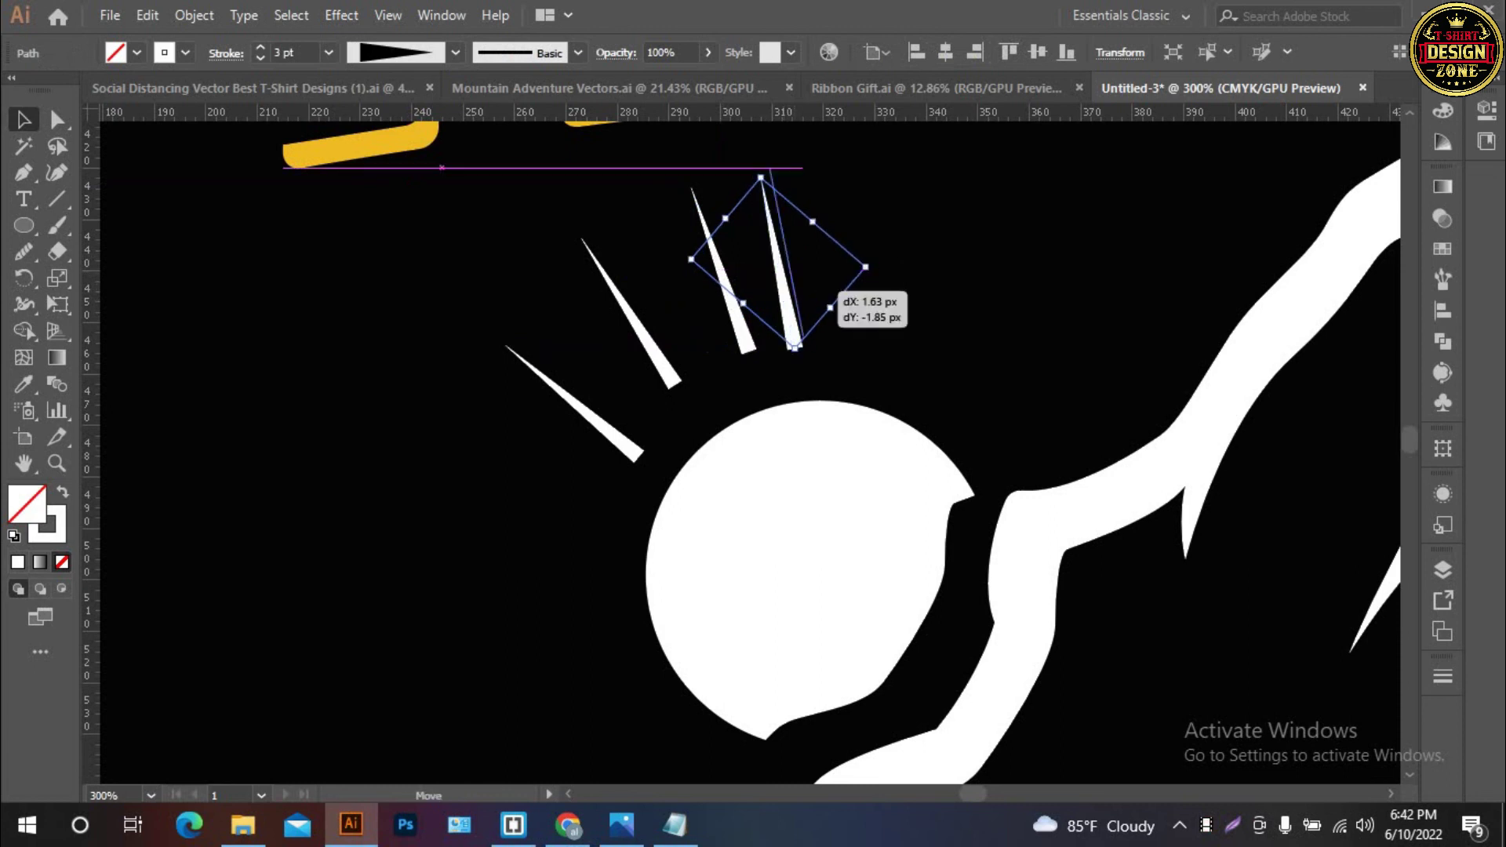
left_click_drag(791, 308, 808, 298)
key("ctrl+shift+a")
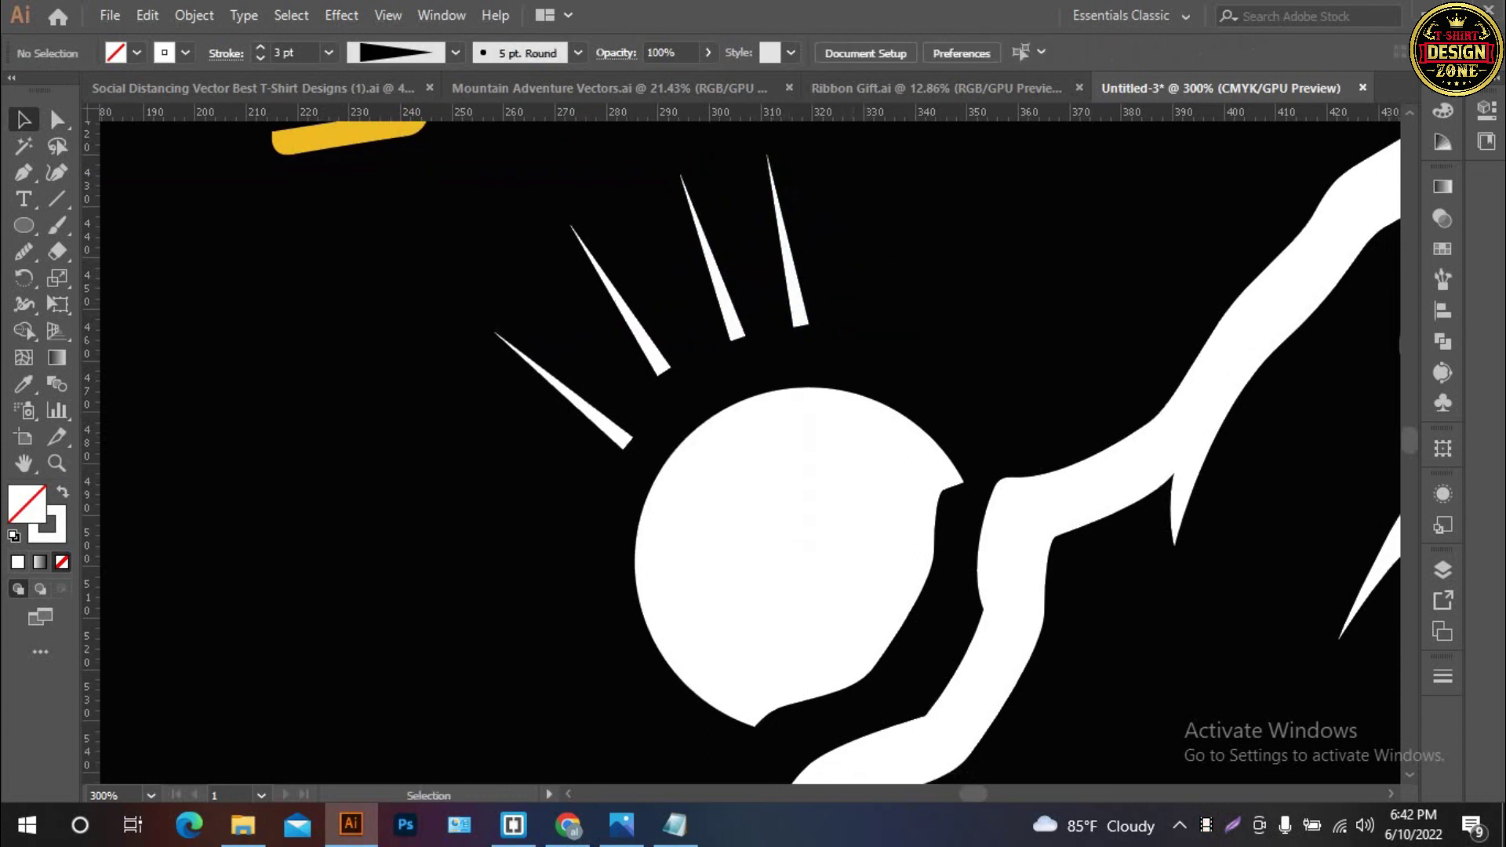
left_click_drag(784, 549, 813, 490)
left_click_drag(663, 209, 907, 302)
key("ctrl+g")
Reflect a copy of the ray group and rotate it along the moon's lower left curve
right_click(738, 266)
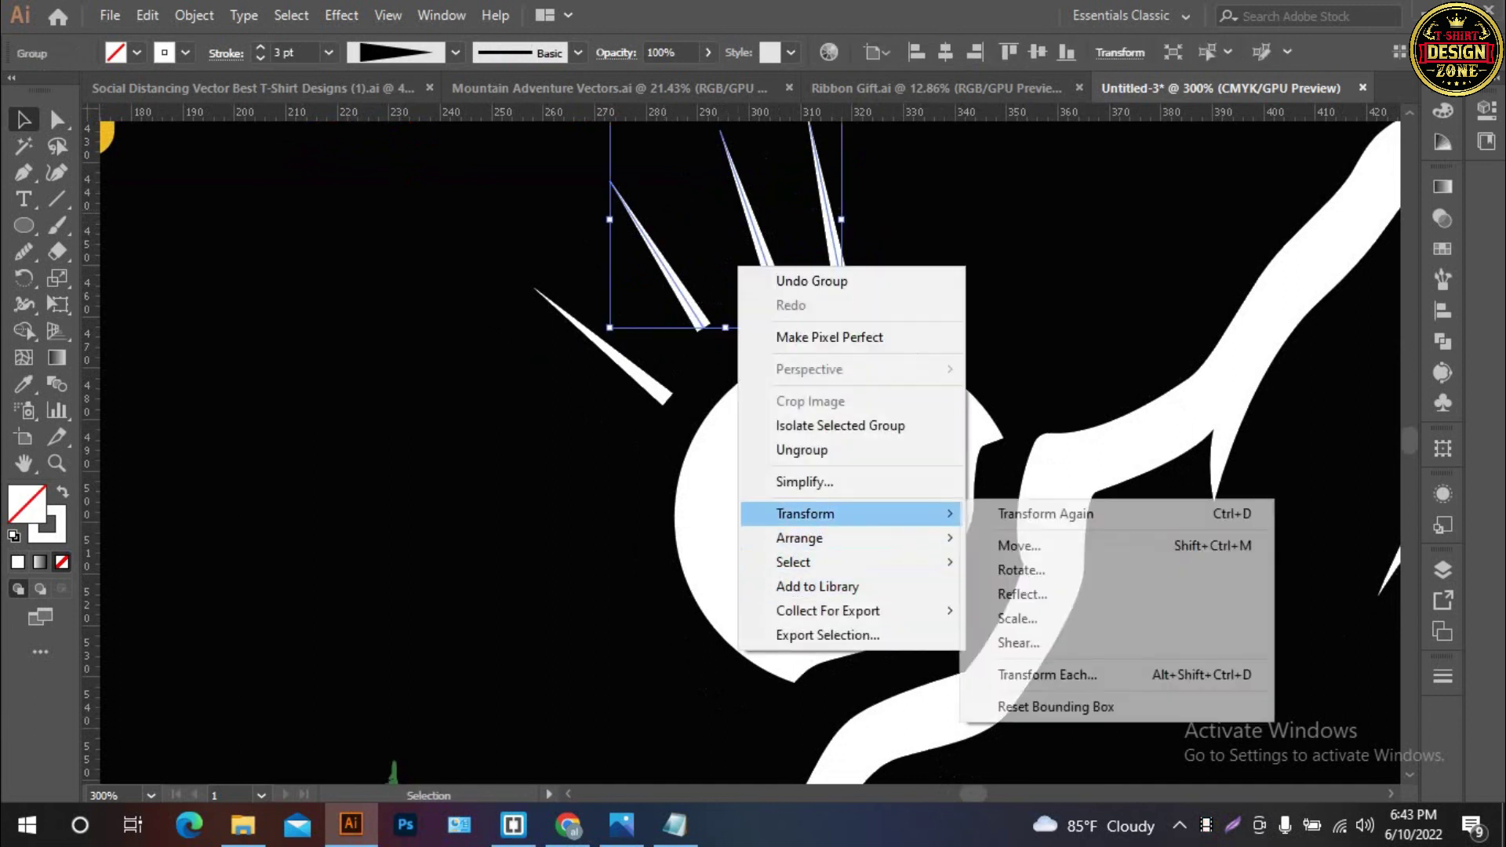
left_click(1019, 591)
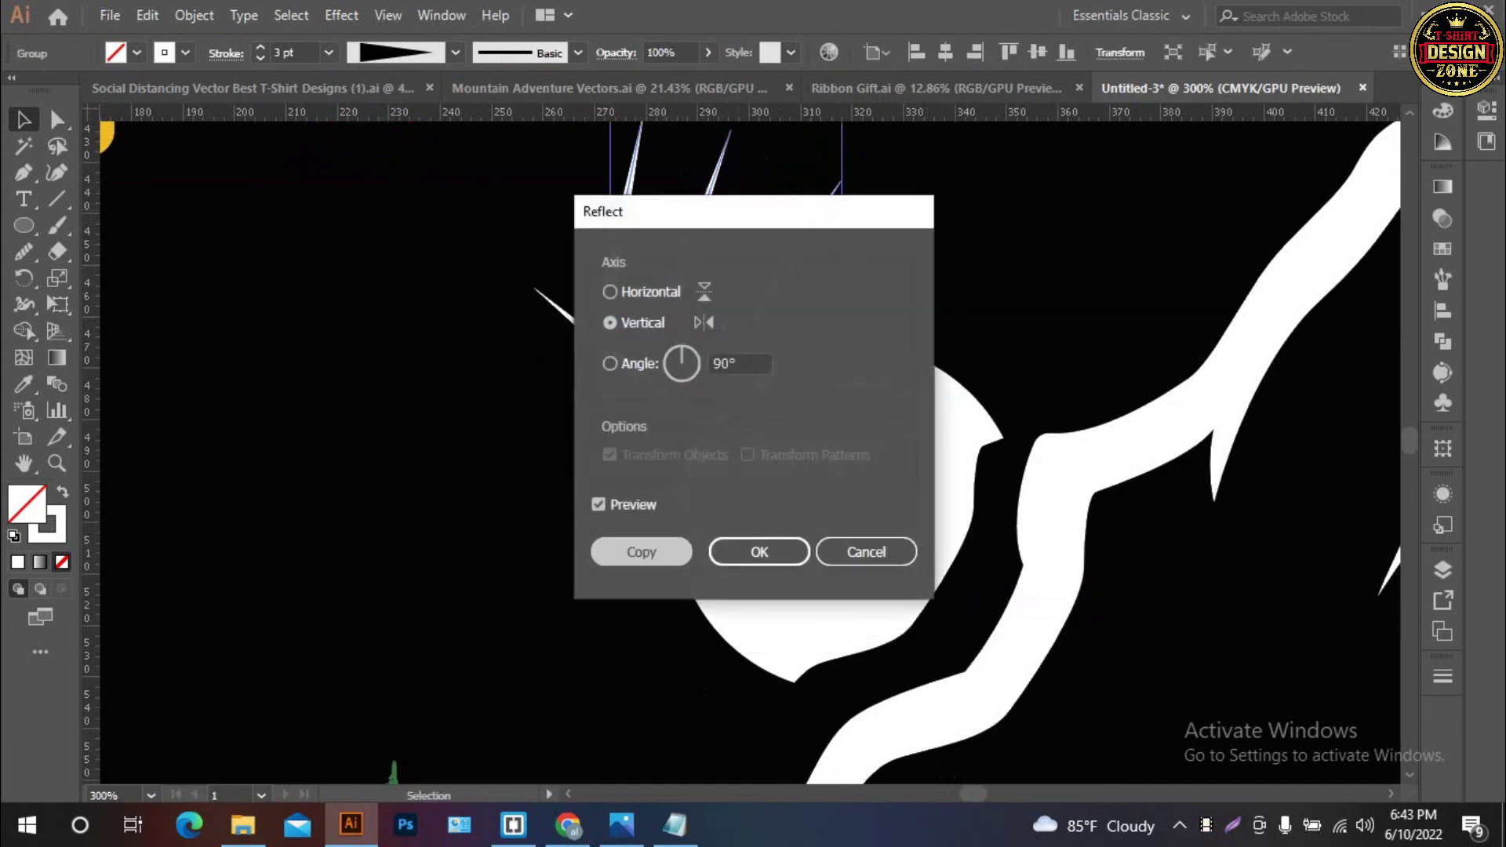
left_click(640, 551)
left_click_drag(883, 212, 709, 216)
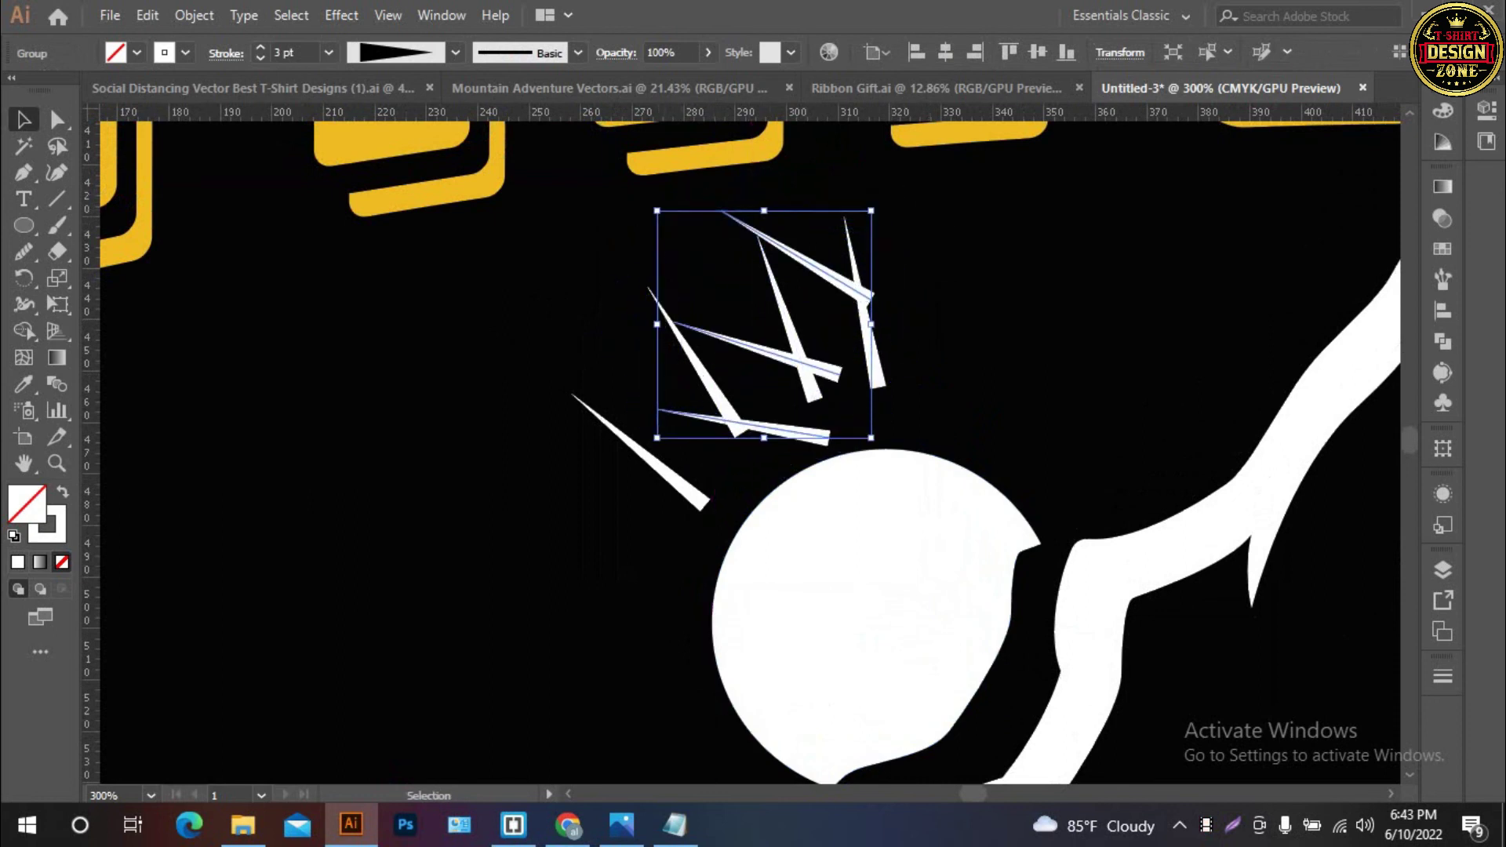
left_click_drag(851, 286, 669, 525)
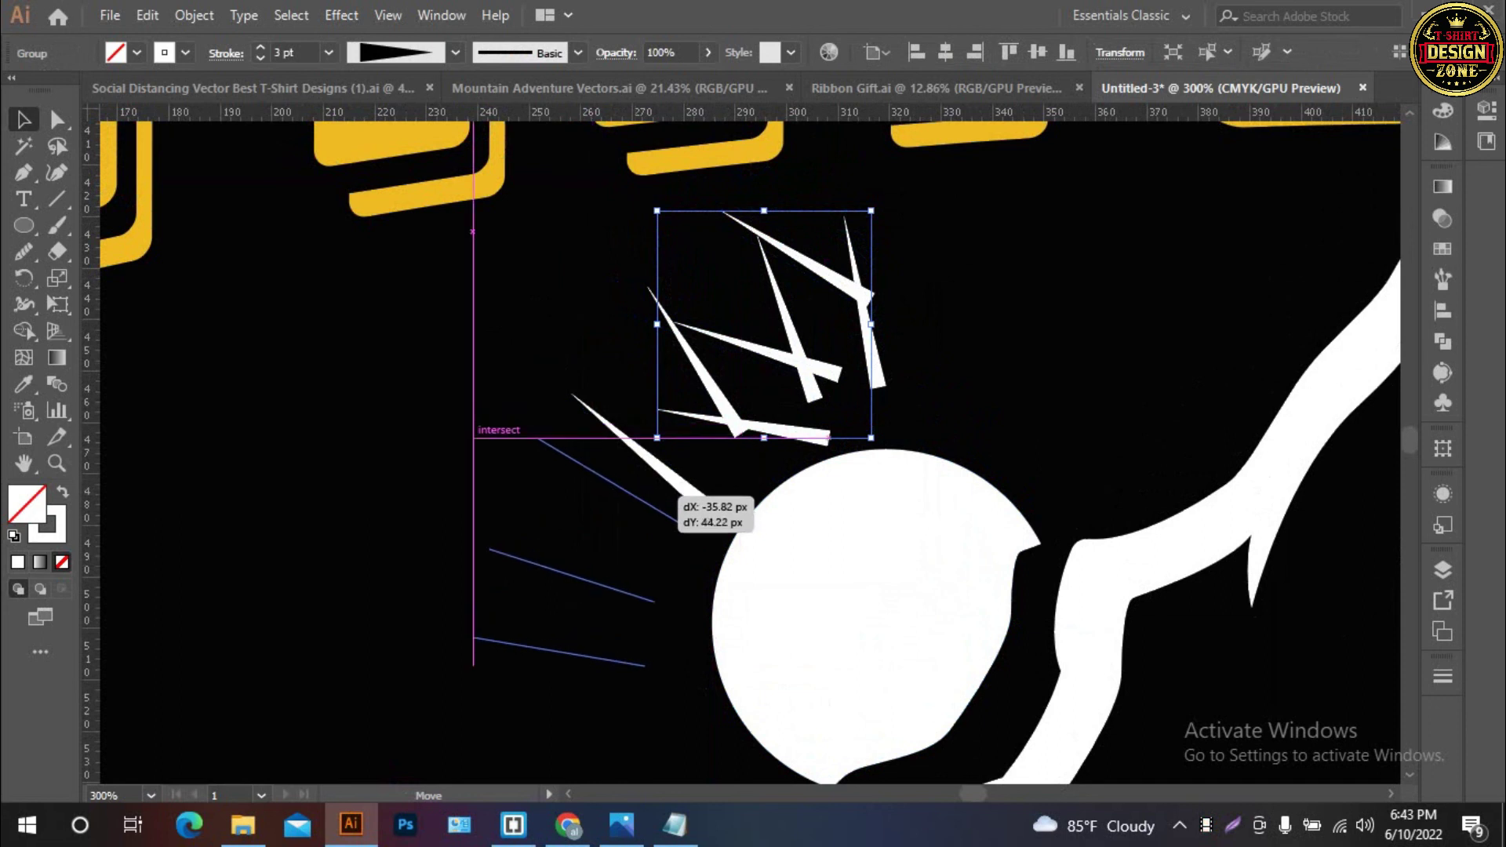
key("Down")
key("Down")
key("Down")
key("Down")
key("Down")
key("Down")
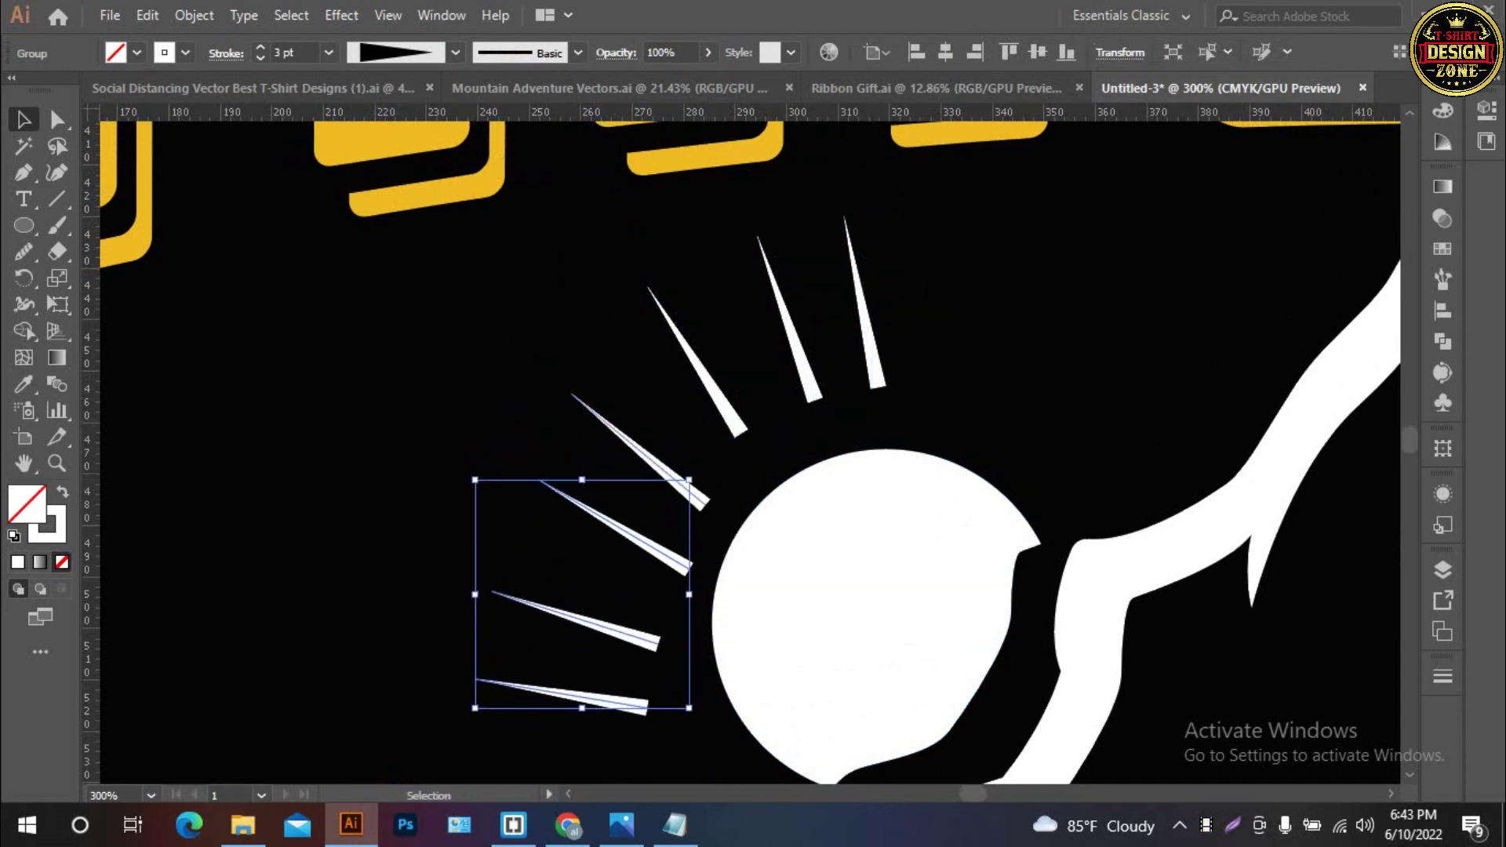
left_click_drag(694, 475, 672, 442)
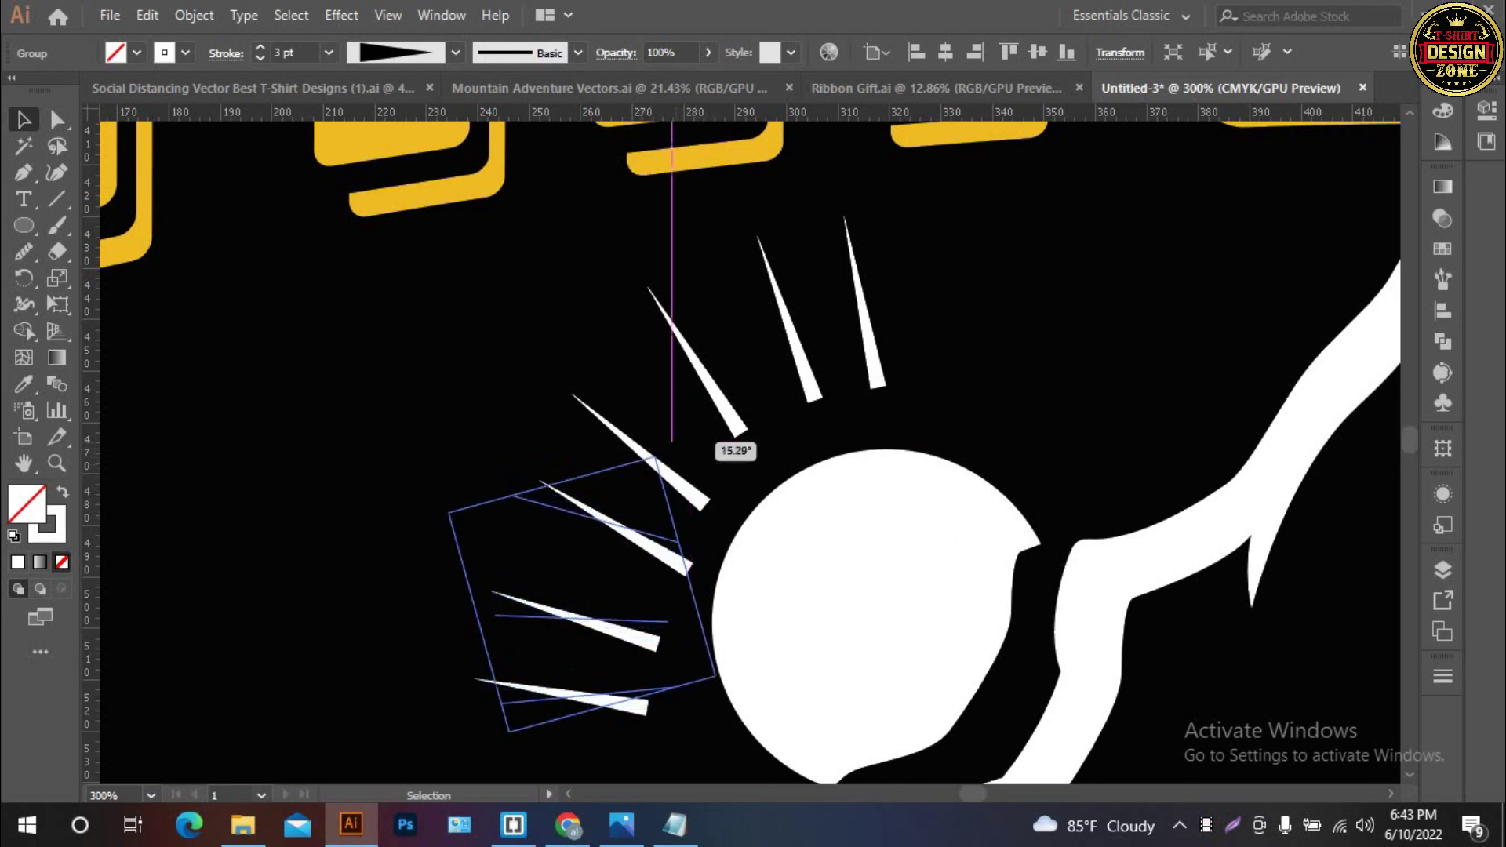
Select all seven rays and group them
key("ctrl+shift+a")
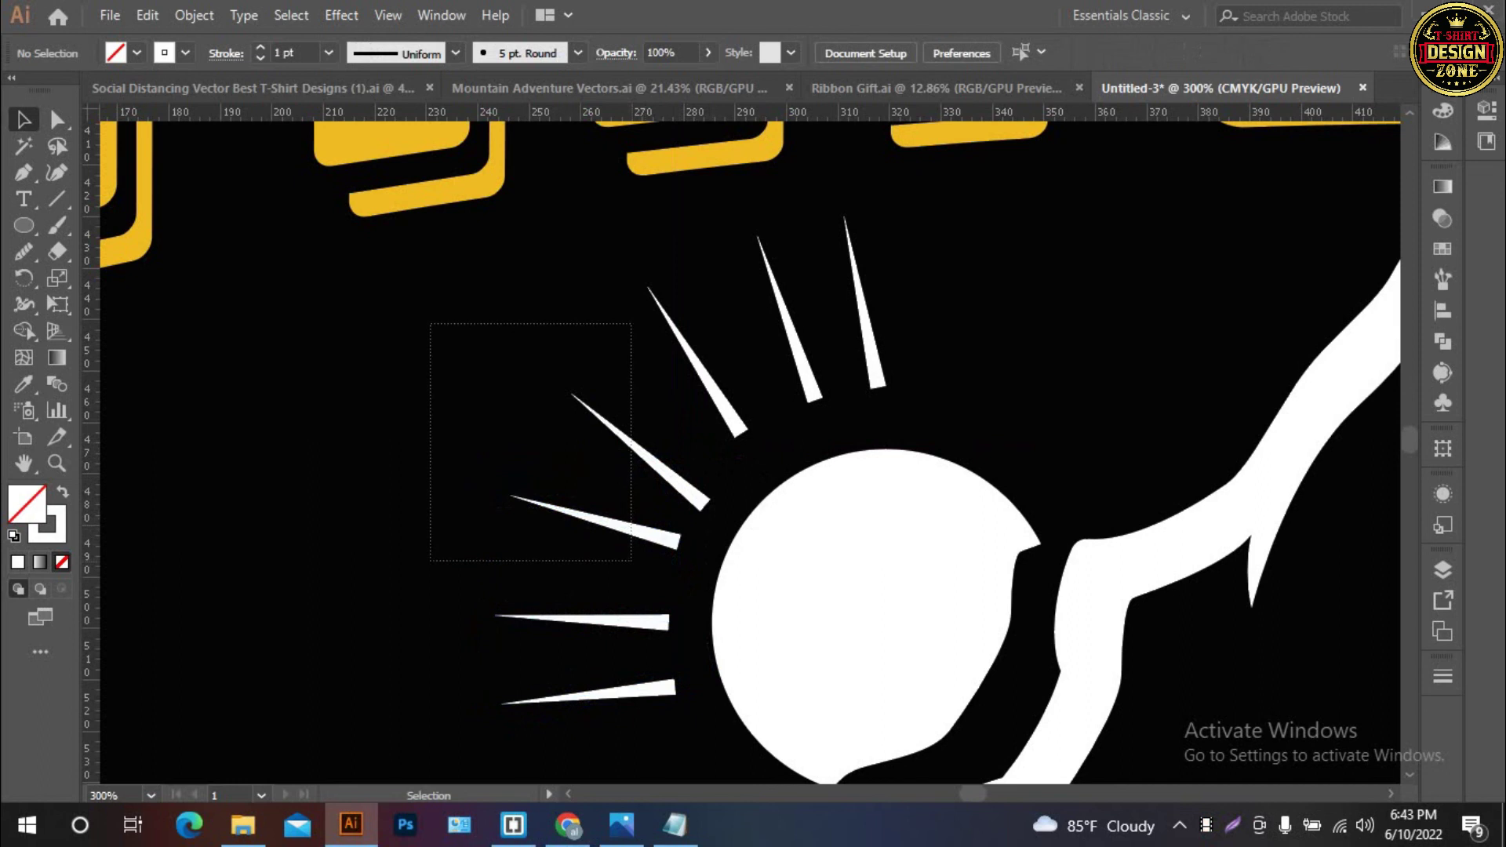
left_click_drag(632, 560, 636, 717)
left_click_drag(867, 335, 878, 329)
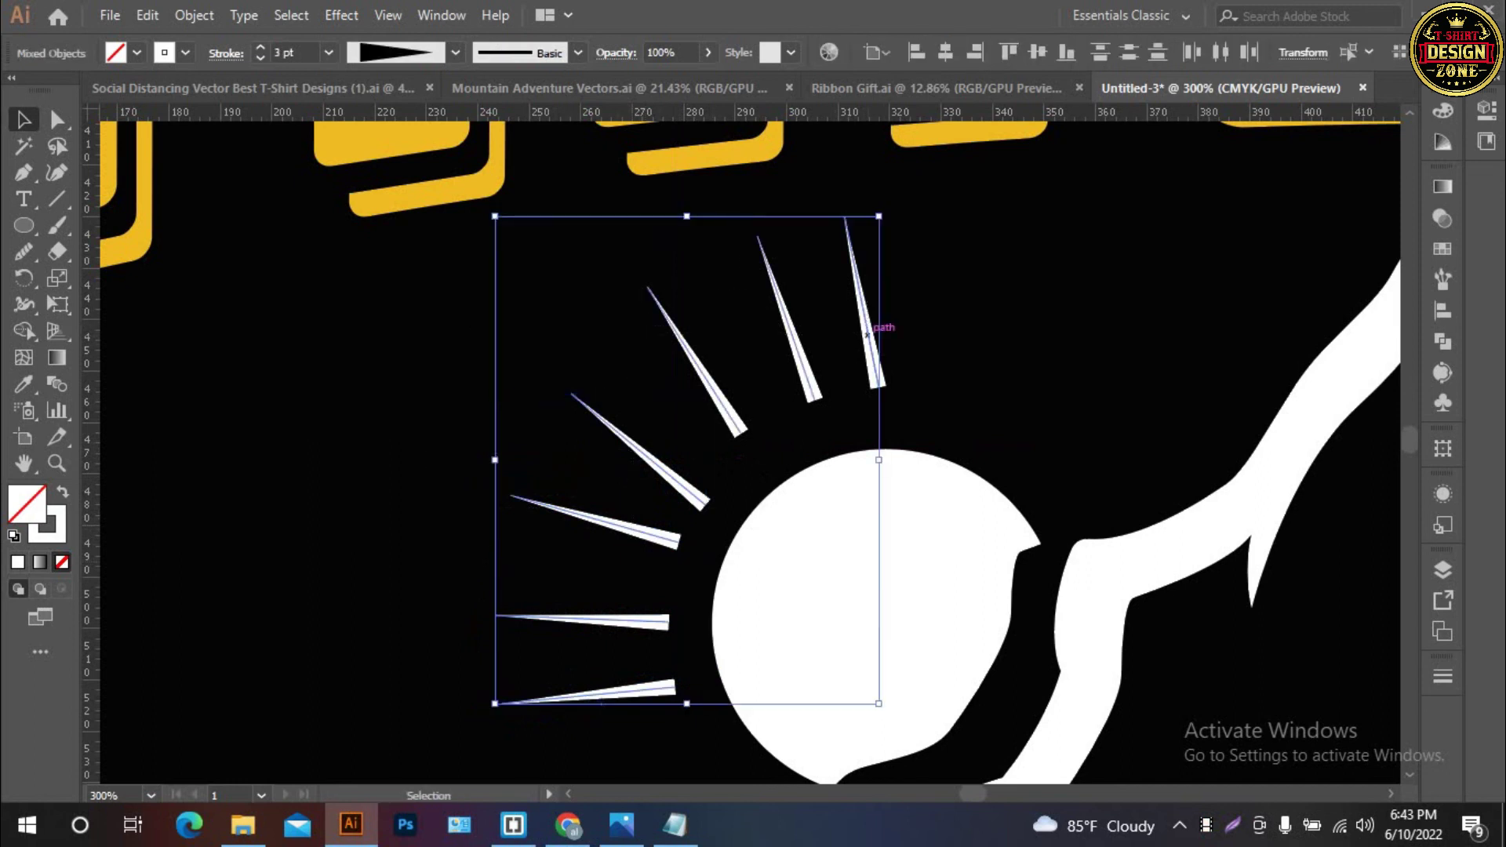
key("ctrl+g")
Expand the rays' appearance into filled shapes and fine-tune the group's size
left_click(194, 15)
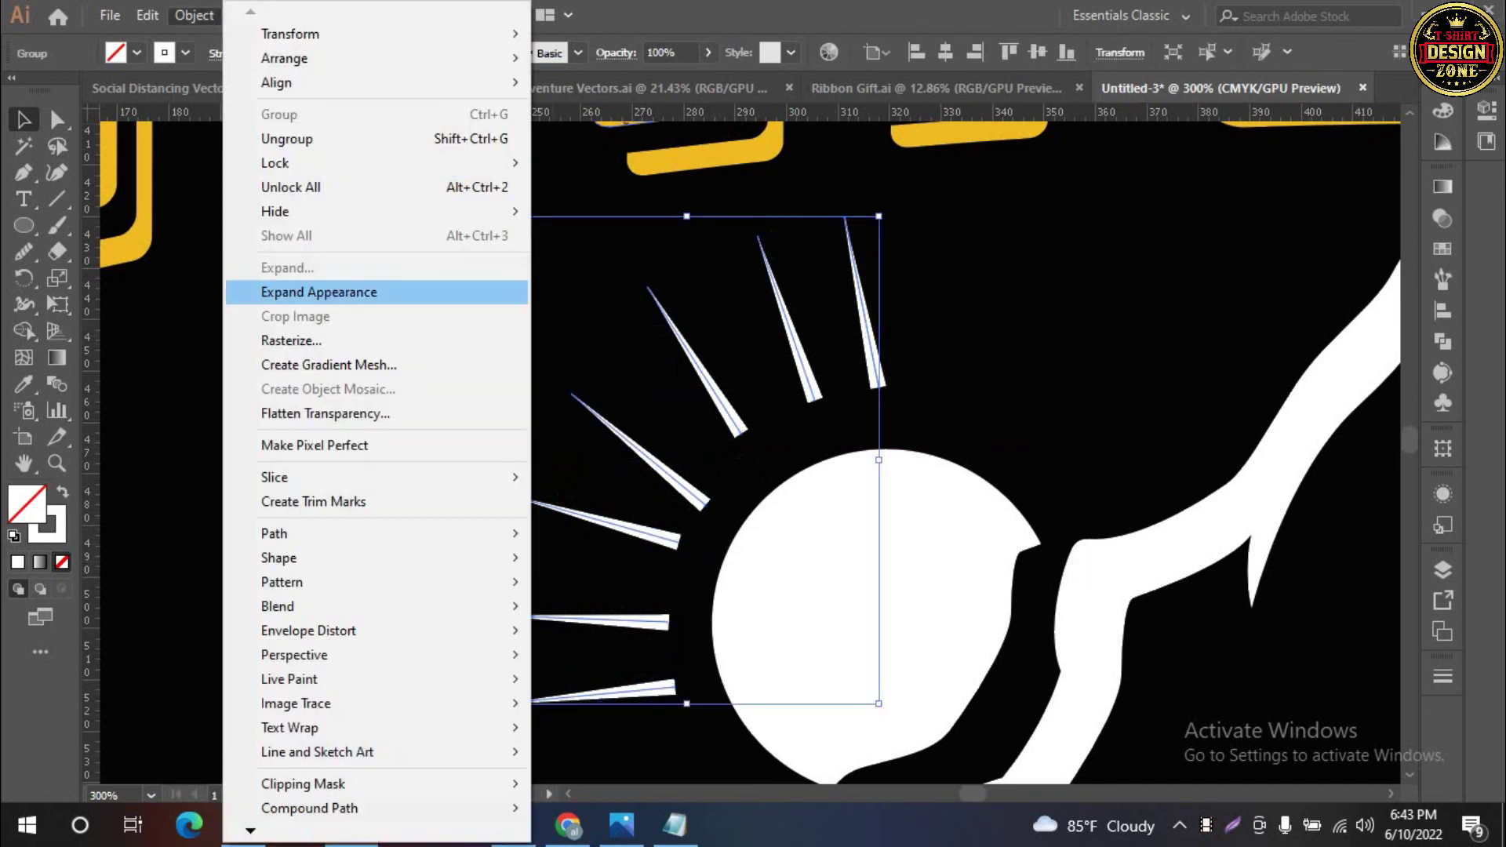
left_click(259, 293)
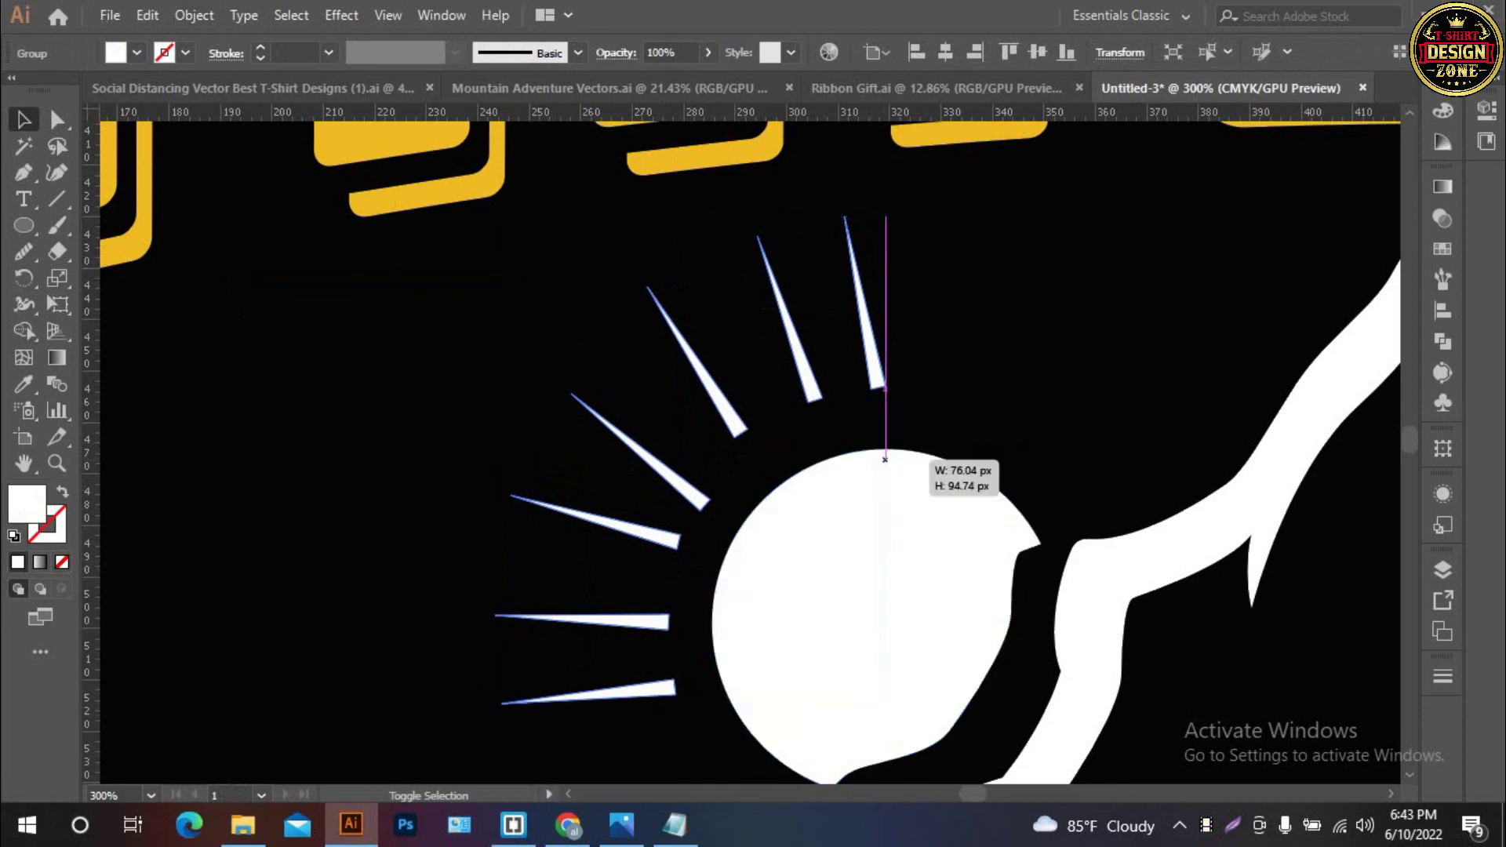
mouse_move(884, 460)
left_mouse_down()
mouse_move(850, 464)
mouse_move(853, 439)
left_mouse_up()
scroll(745, 452, "down", 2)
Erase the rays' inner ends to leave a gap around the moon, then fit the poster
key("shift+e")
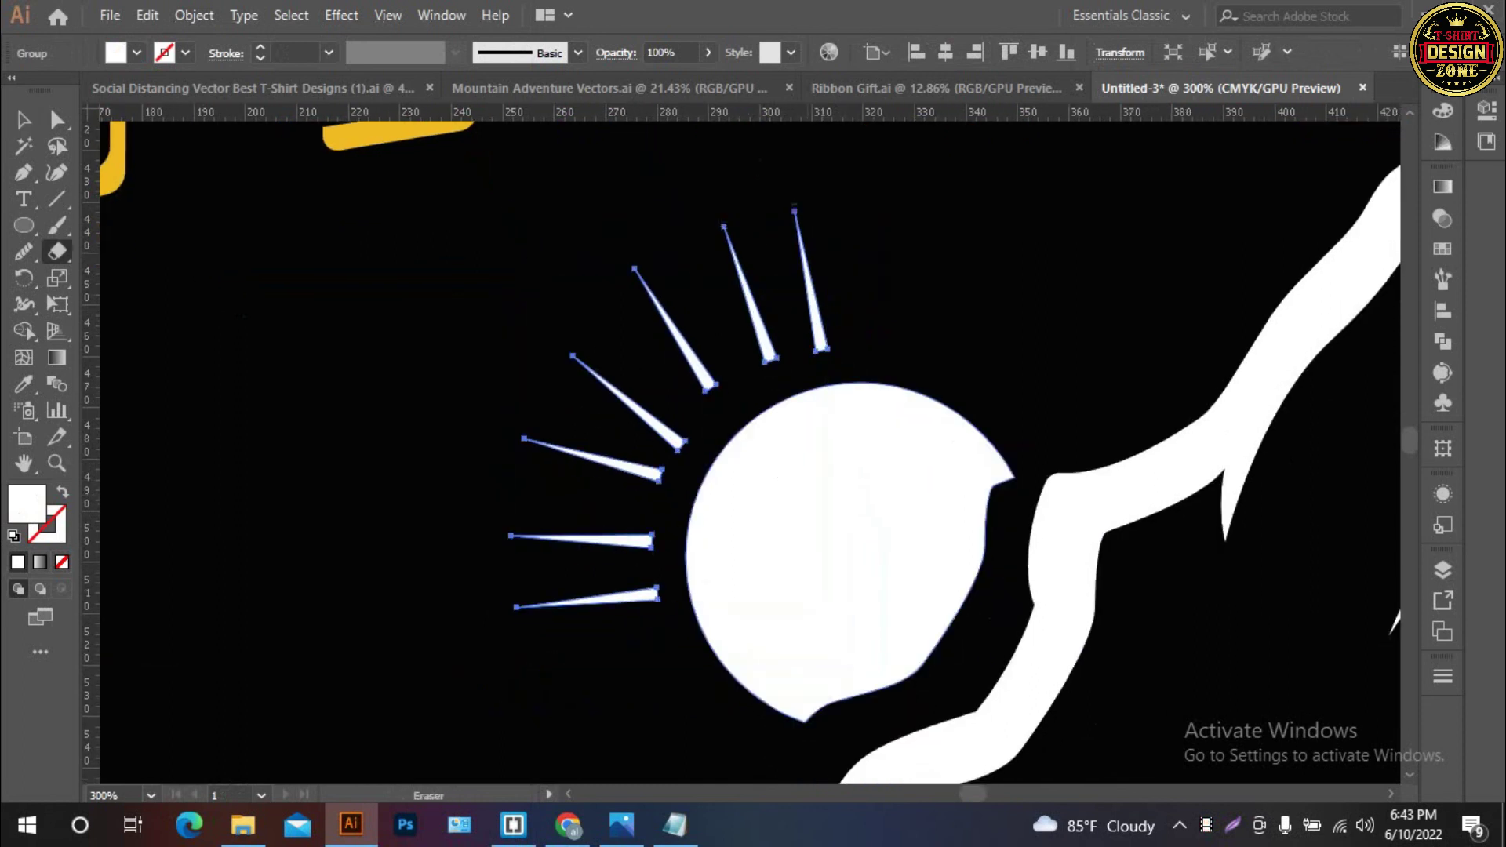
key("bracketright")
key("bracketright")
key("bracketright")
key("bracketleft")
key("bracketleft")
key("bracketleft")
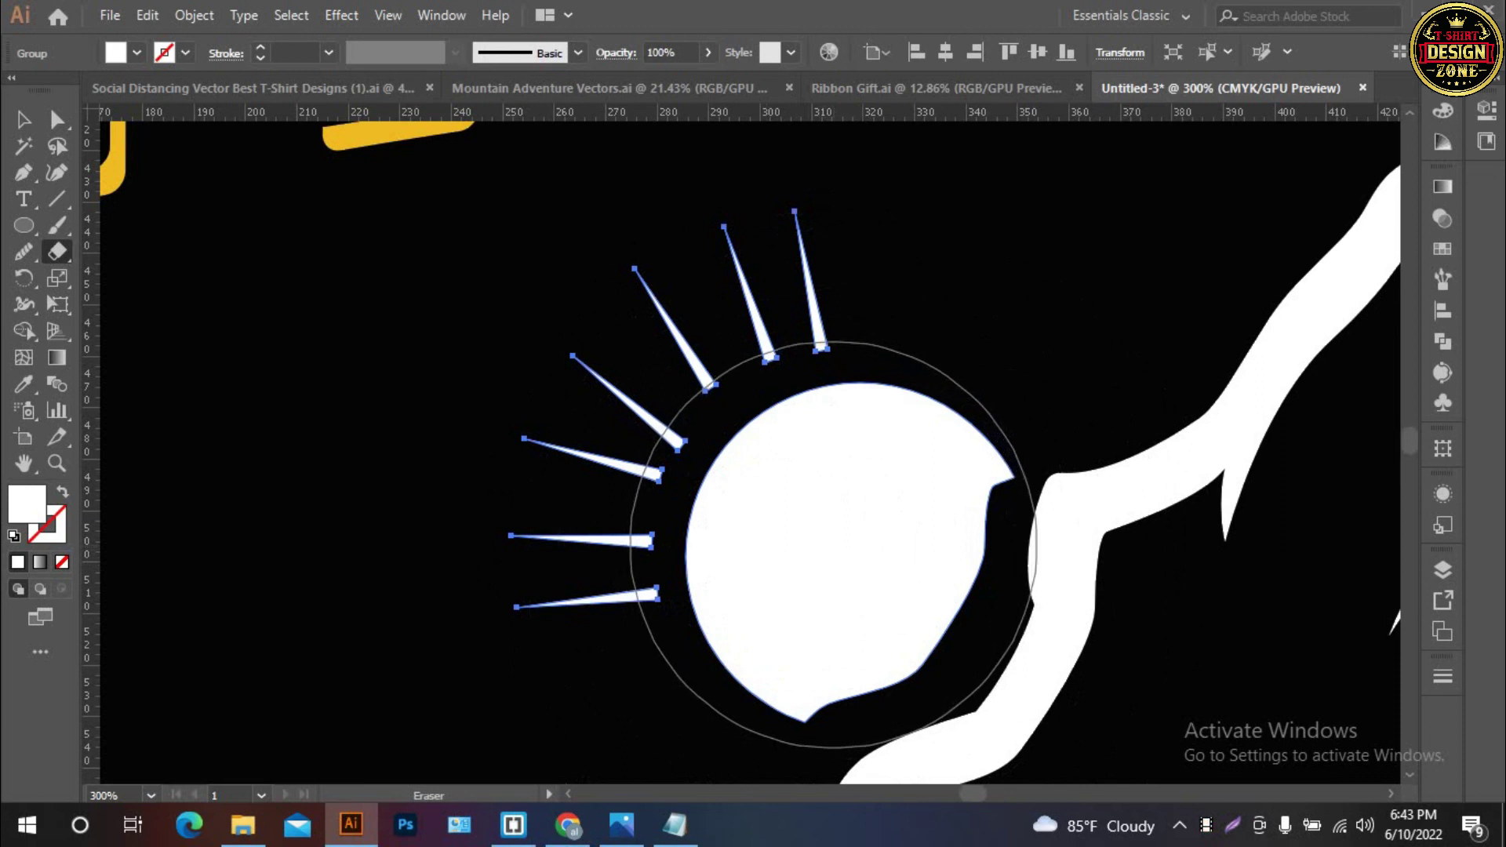
left_click(836, 540)
key("ctrl+shift+a")
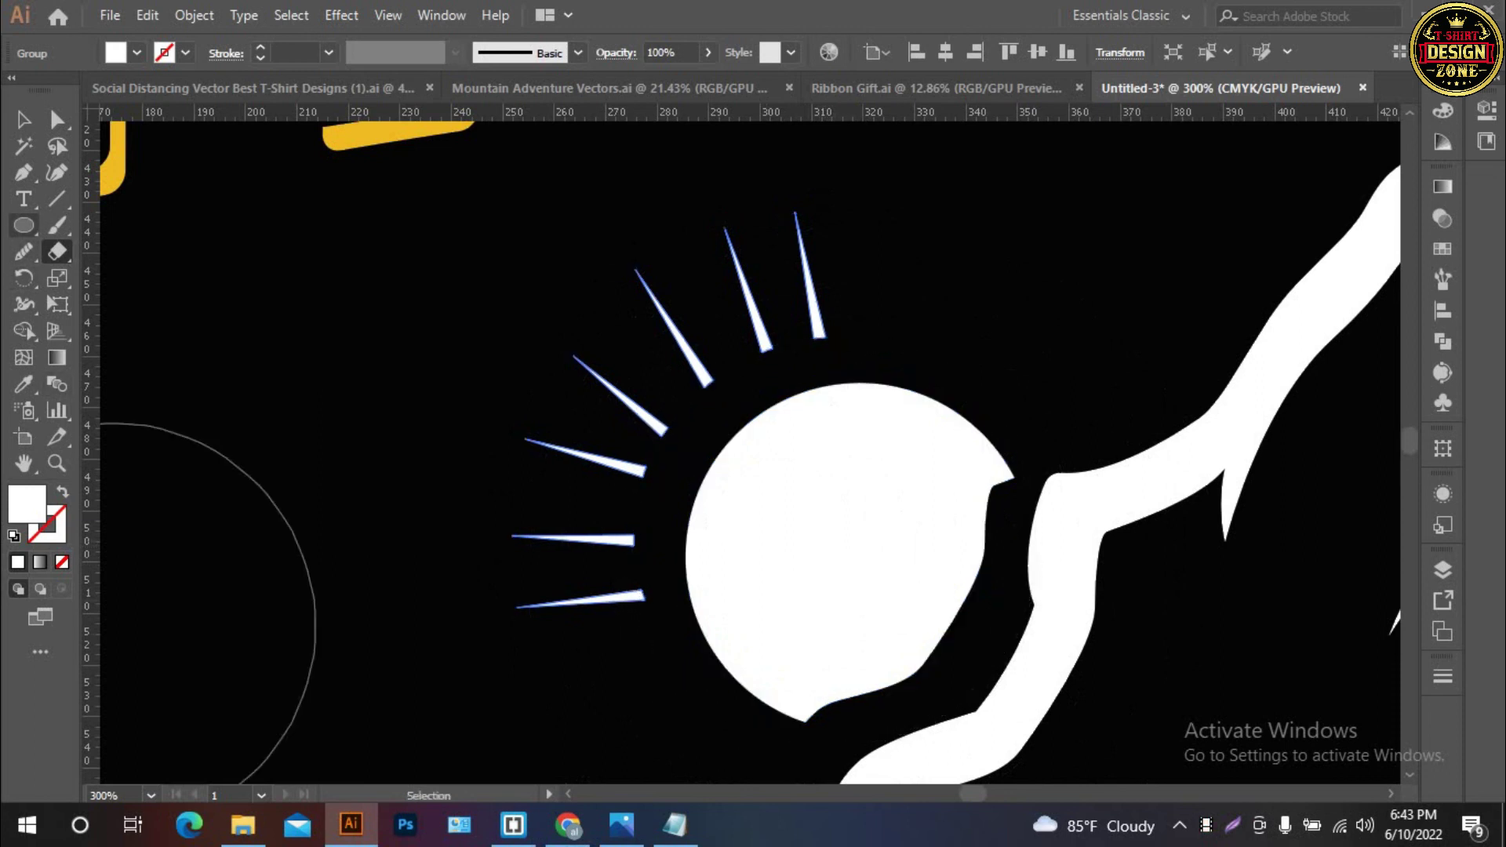
left_click(24, 119)
key("ctrl+shift+a")
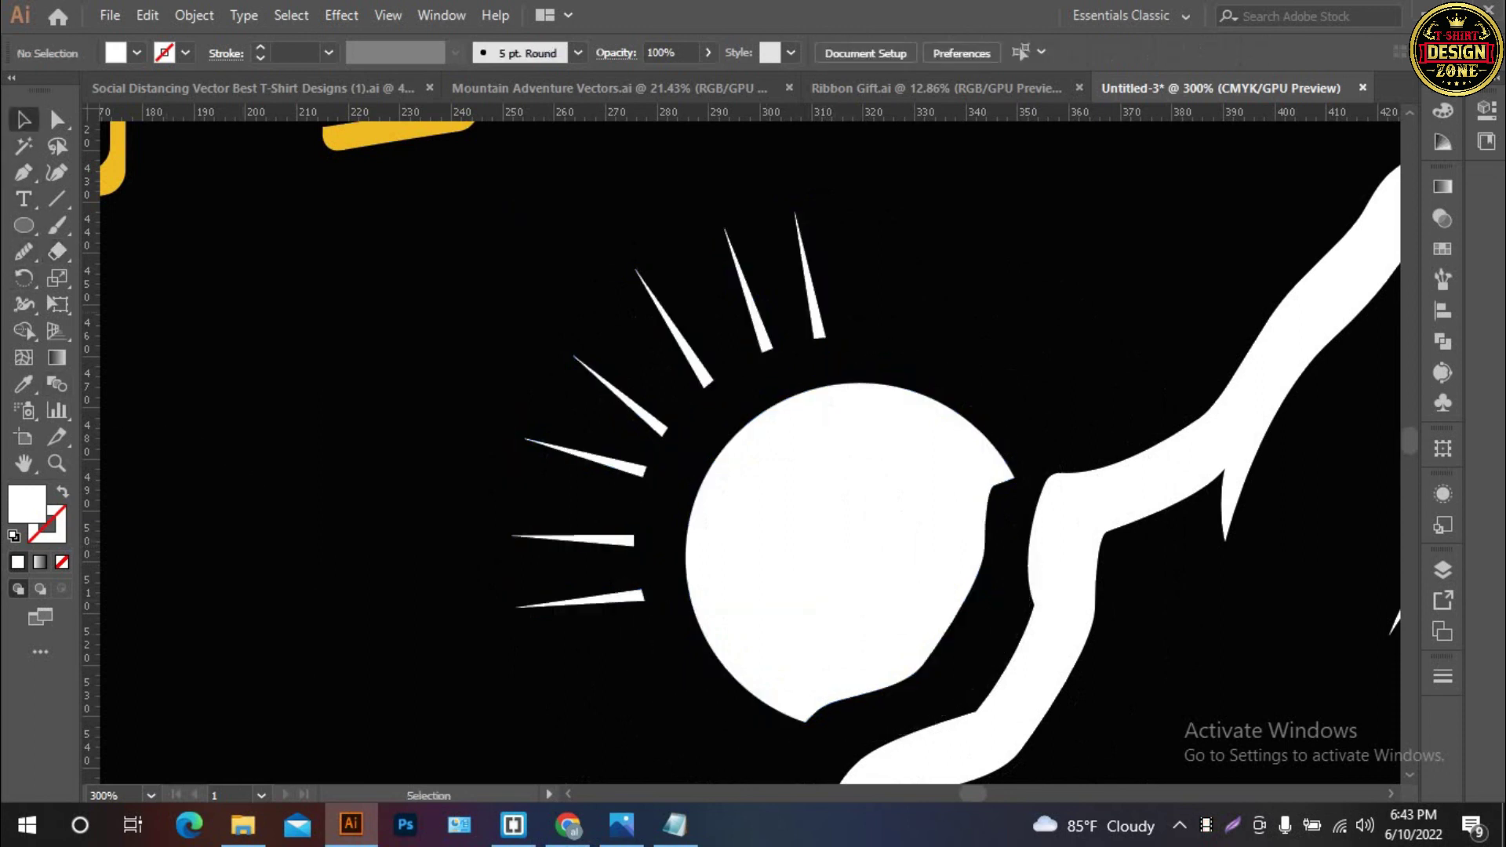
key("ctrl+0")
Draw a white circle on the pasteboard left of the poster
key("ctrl+space")
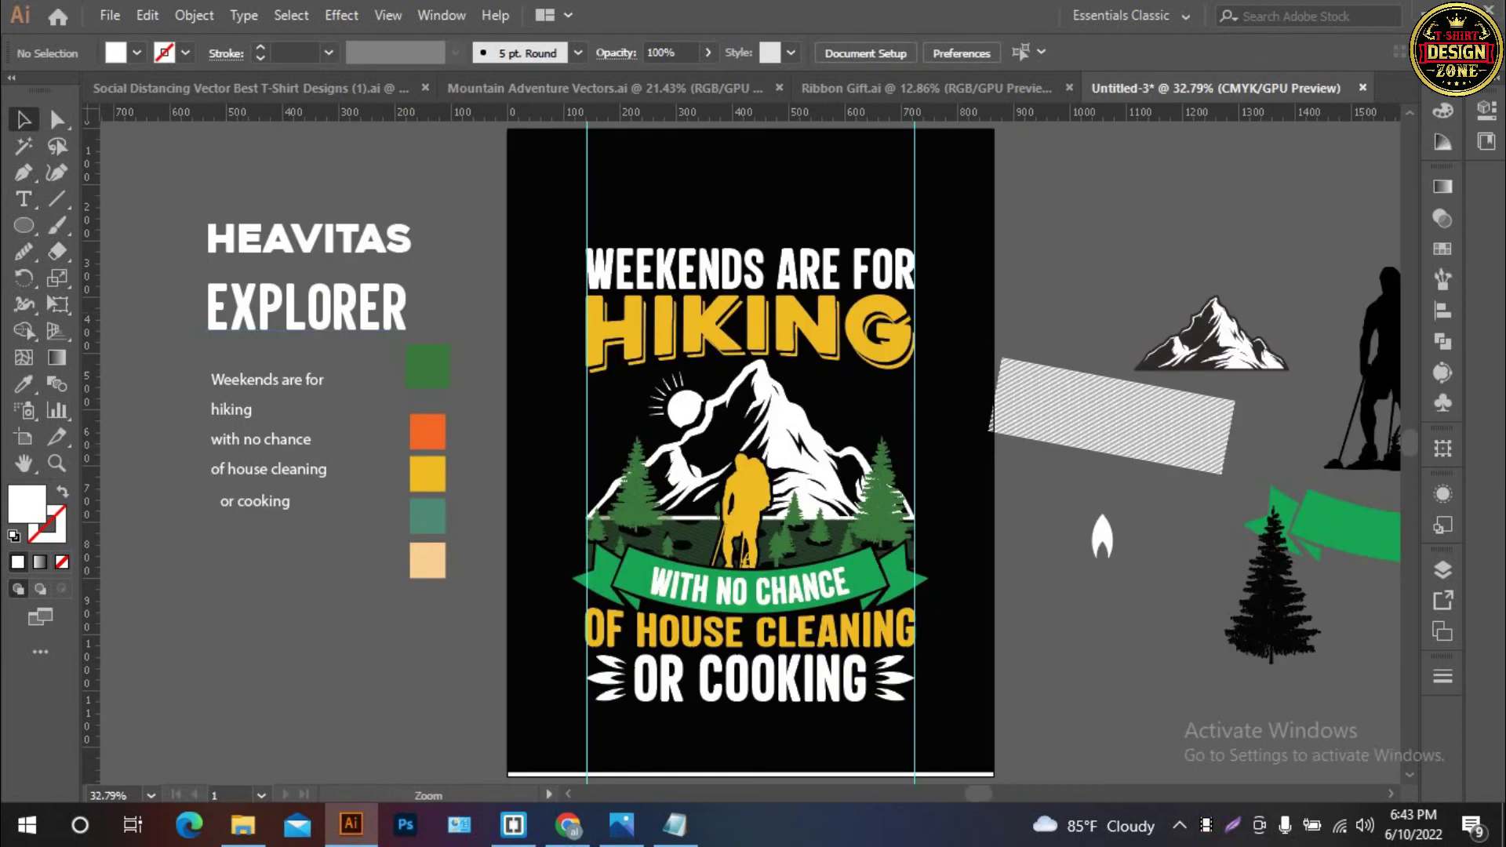
left_click(657, 639)
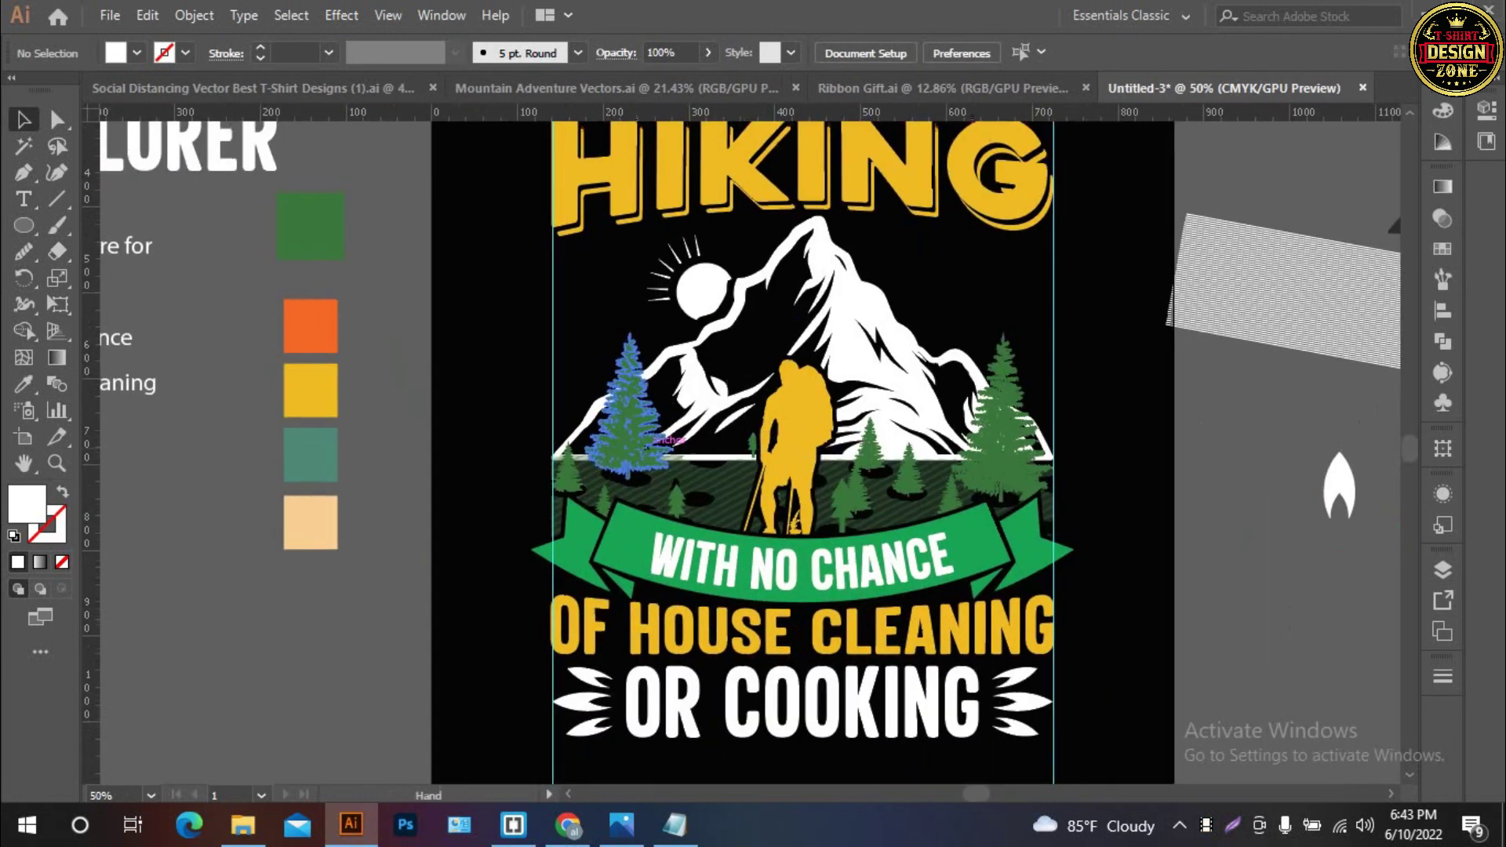
scroll(765, 430, "up", 2)
left_click(671, 528)
left_click_drag(671, 528, 840, 415)
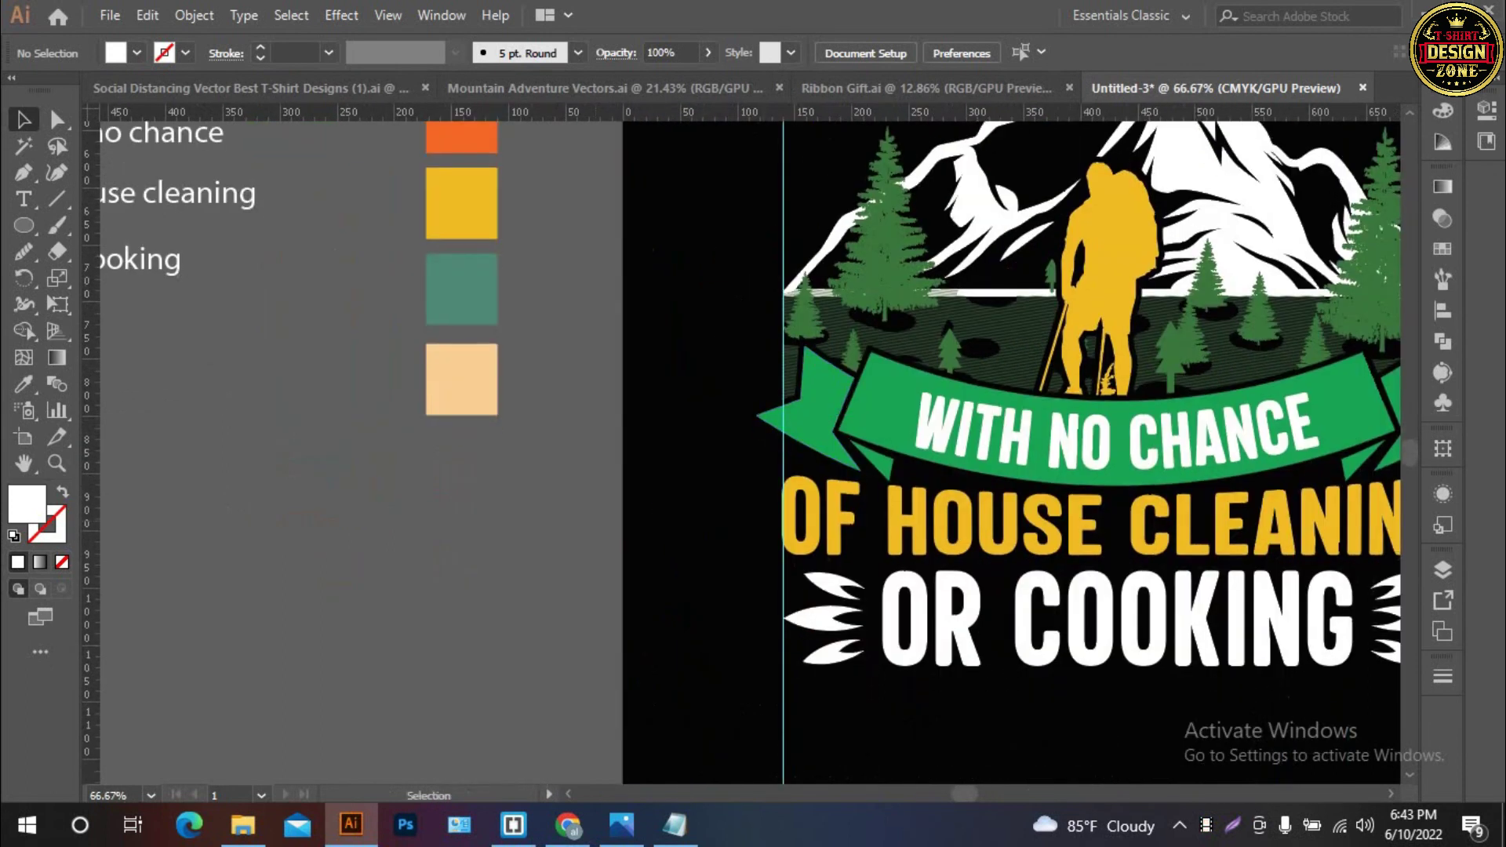
key("l")
left_click_drag(272, 487, 363, 578)
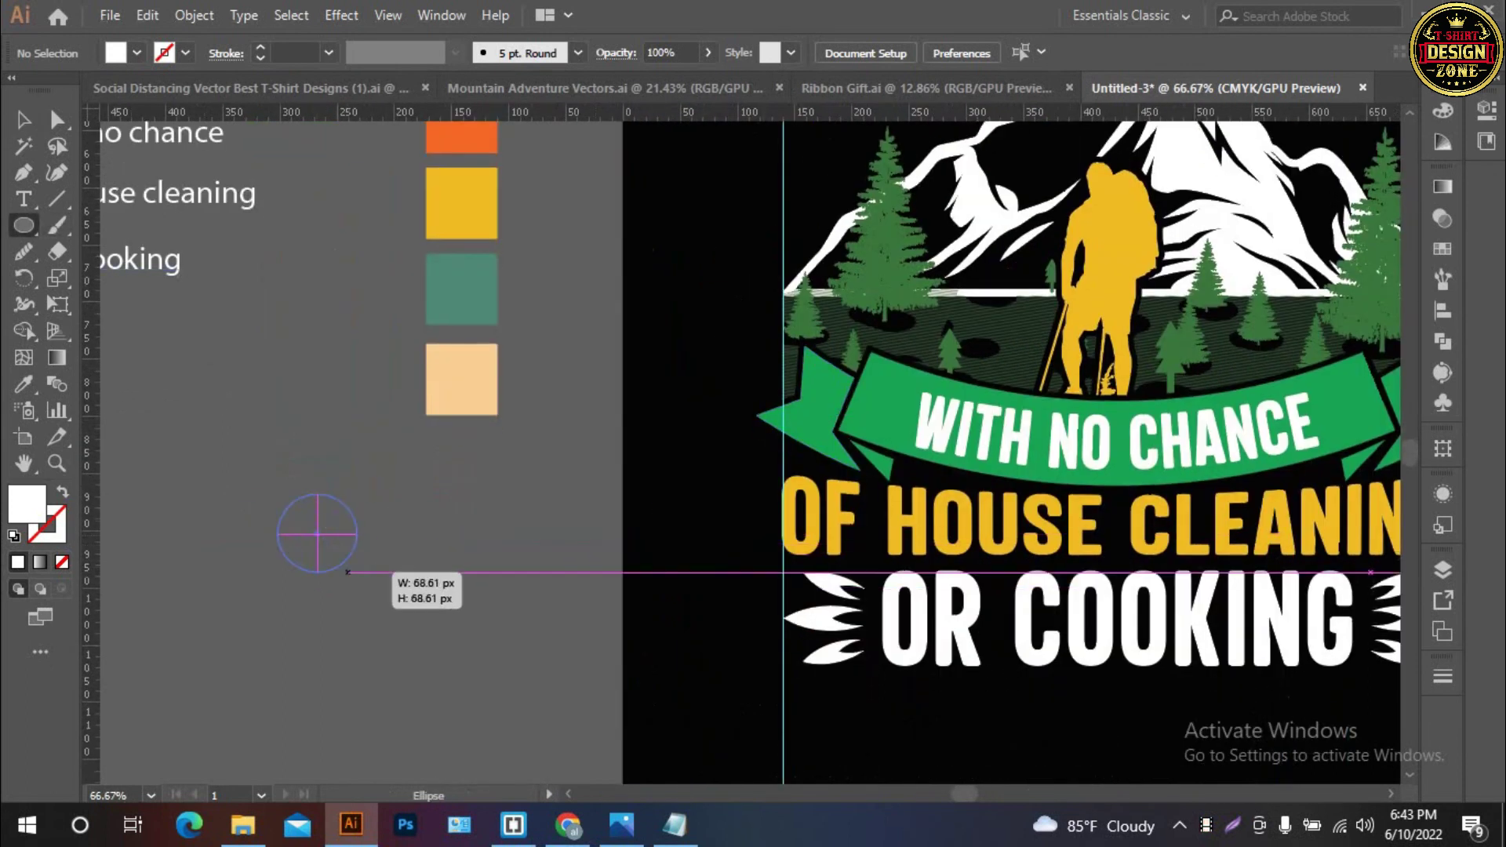
key("v")
Offset a copy of the circle slightly and cut a crescent with Shape Builder
key("ctrl+equal")
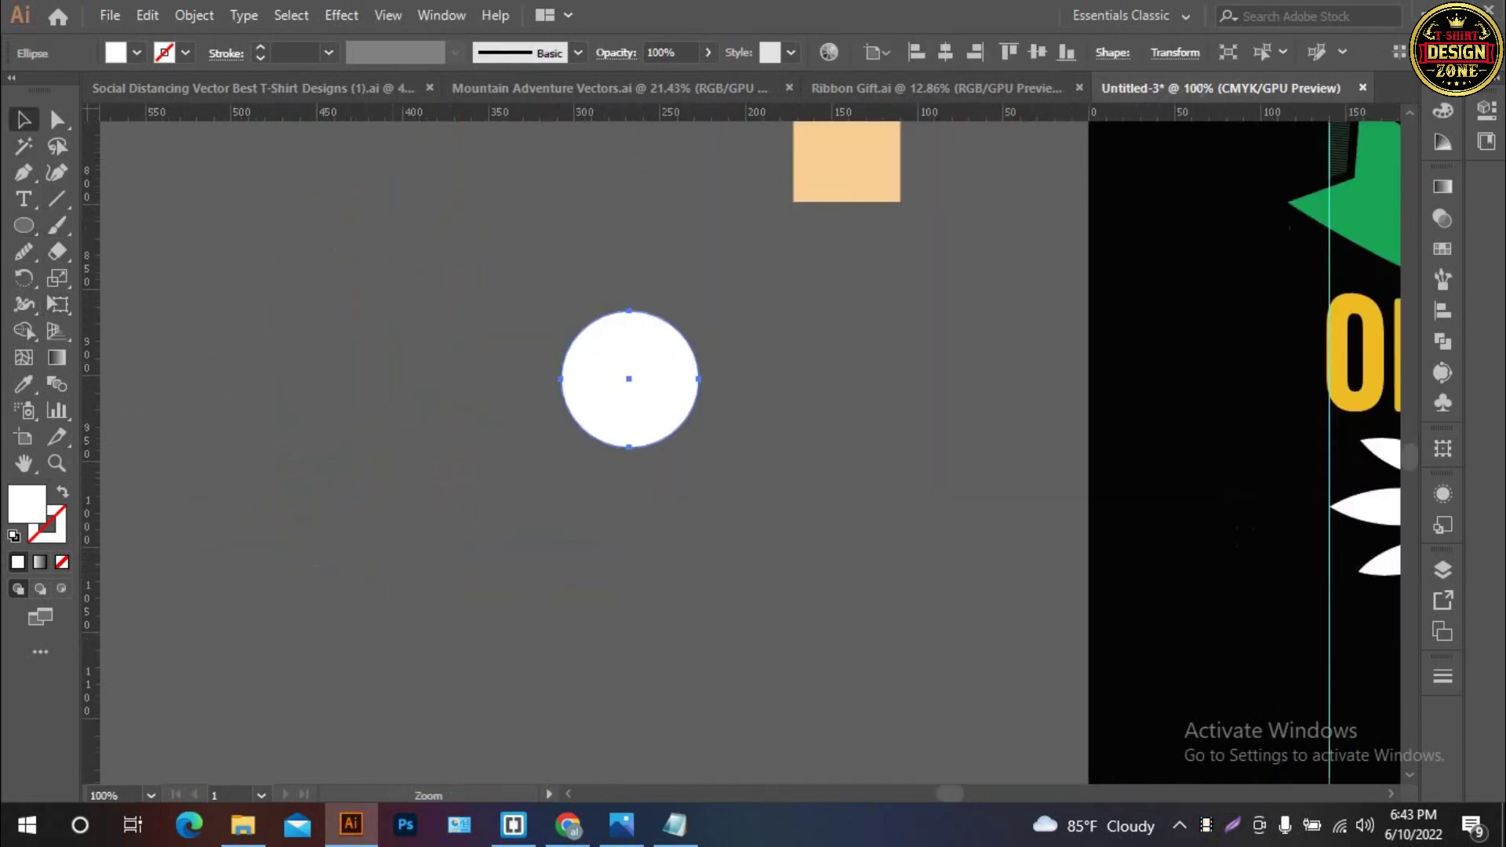
key("ctrl+equal")
left_click_drag(753, 423, 623, 550)
left_click_drag(541, 378, 524, 378)
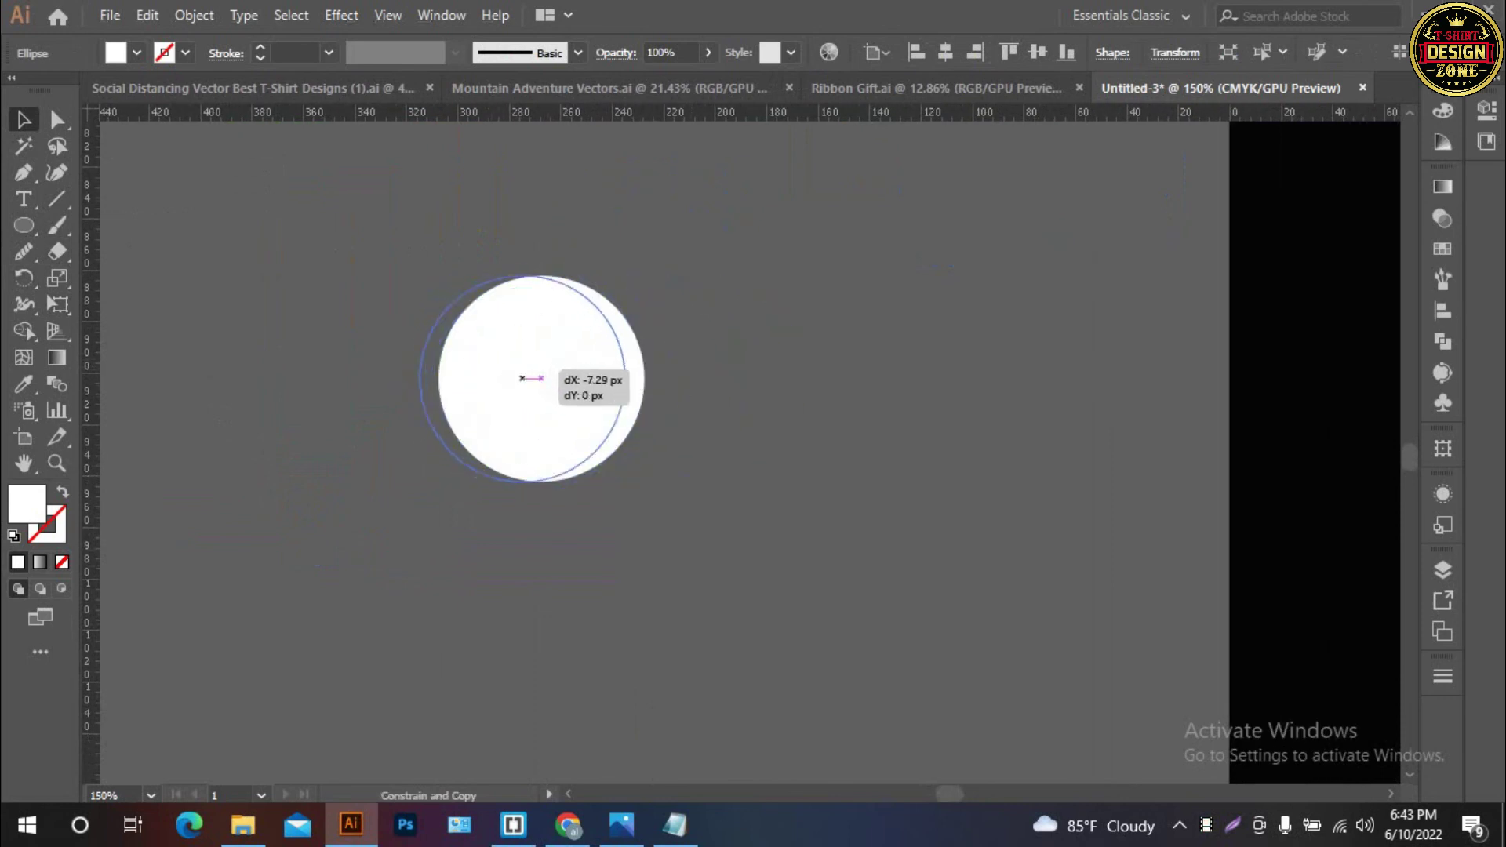
left_click_drag(524, 378, 549, 376)
key("ctrl+shift+a")
key("ctrl+a")
key("shift+m")
key("v")
Add a vertically reflected copy of the crescent and remove the lower parts, leaving wing tips
right_click(606, 321)
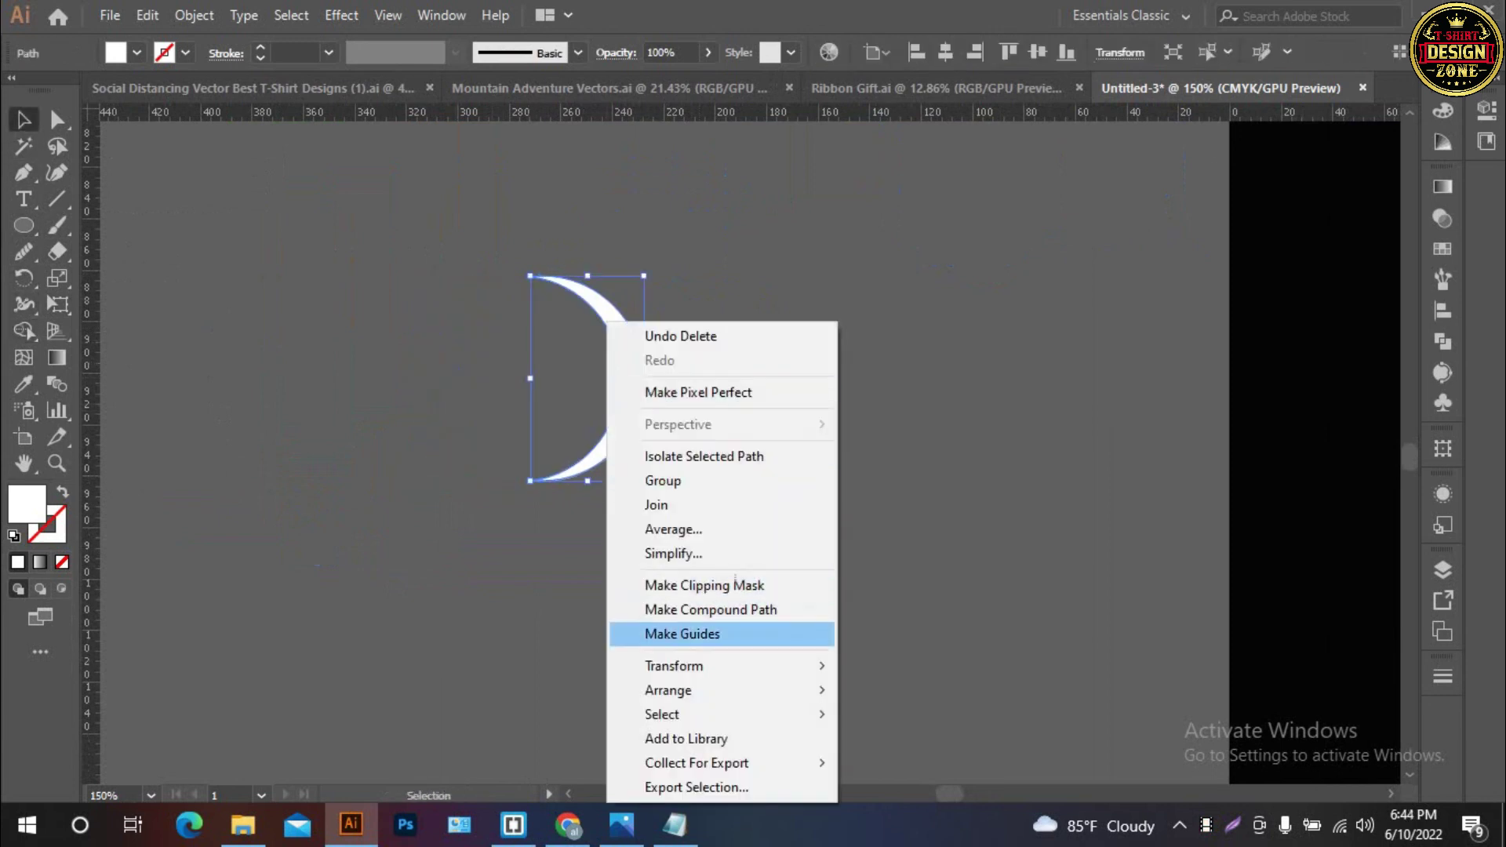
left_click(894, 553)
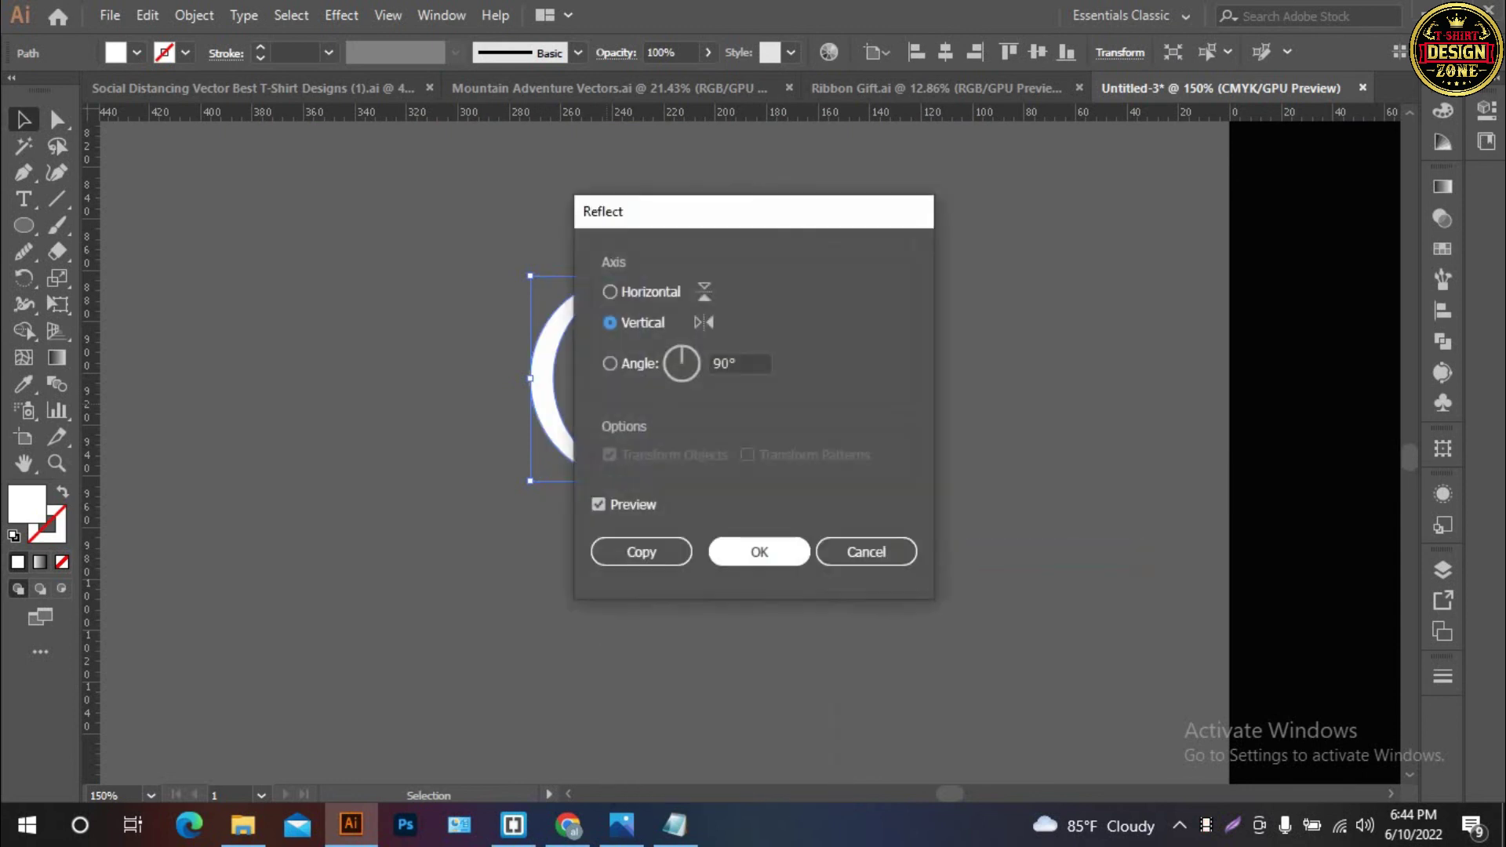
left_click(640, 551)
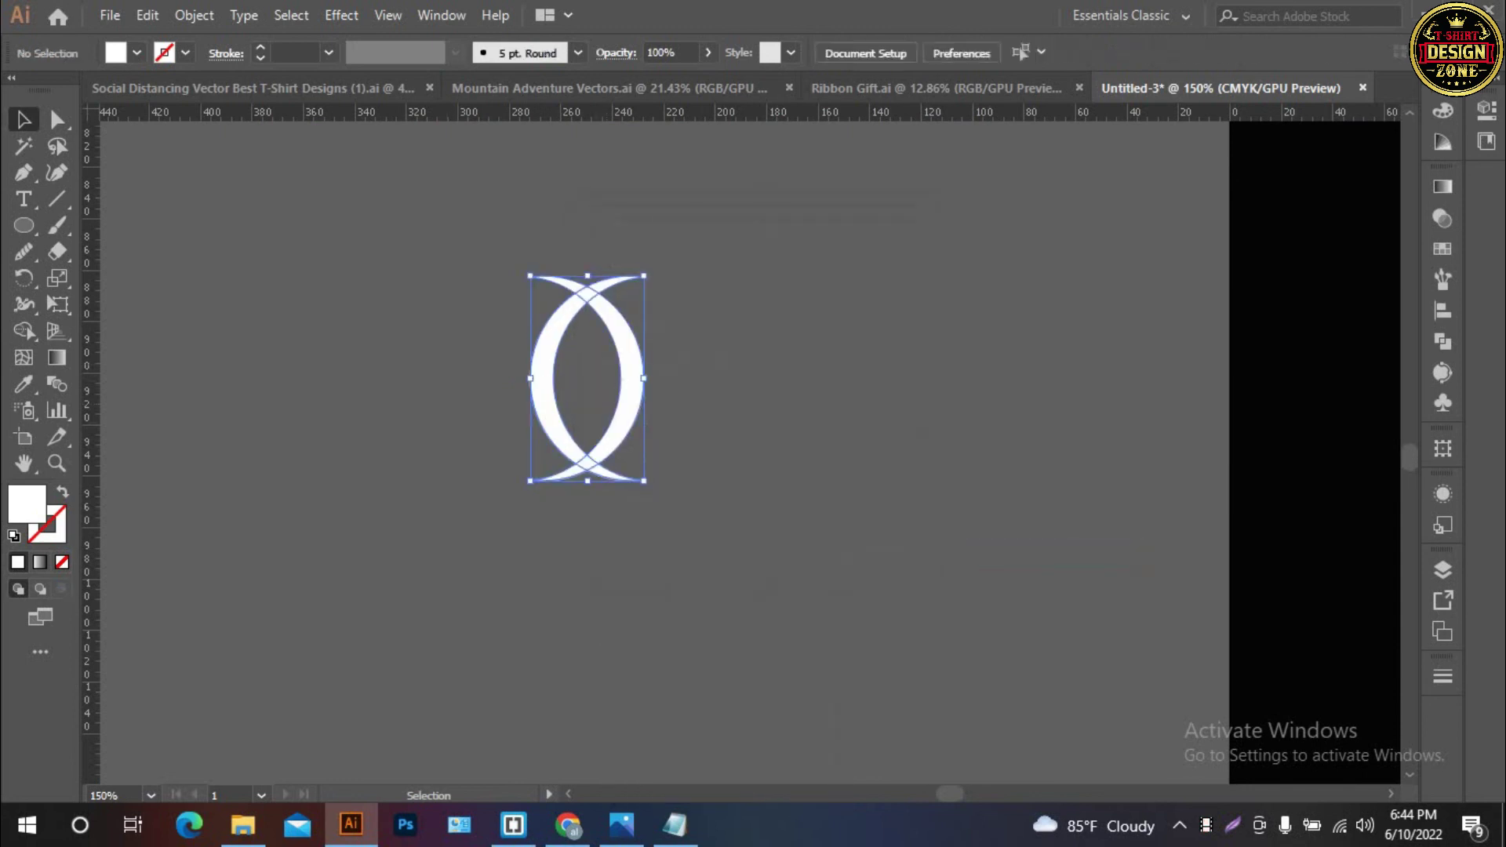
key("ctrl+a")
left_click(24, 331)
left_click_drag(554, 363, 637, 335)
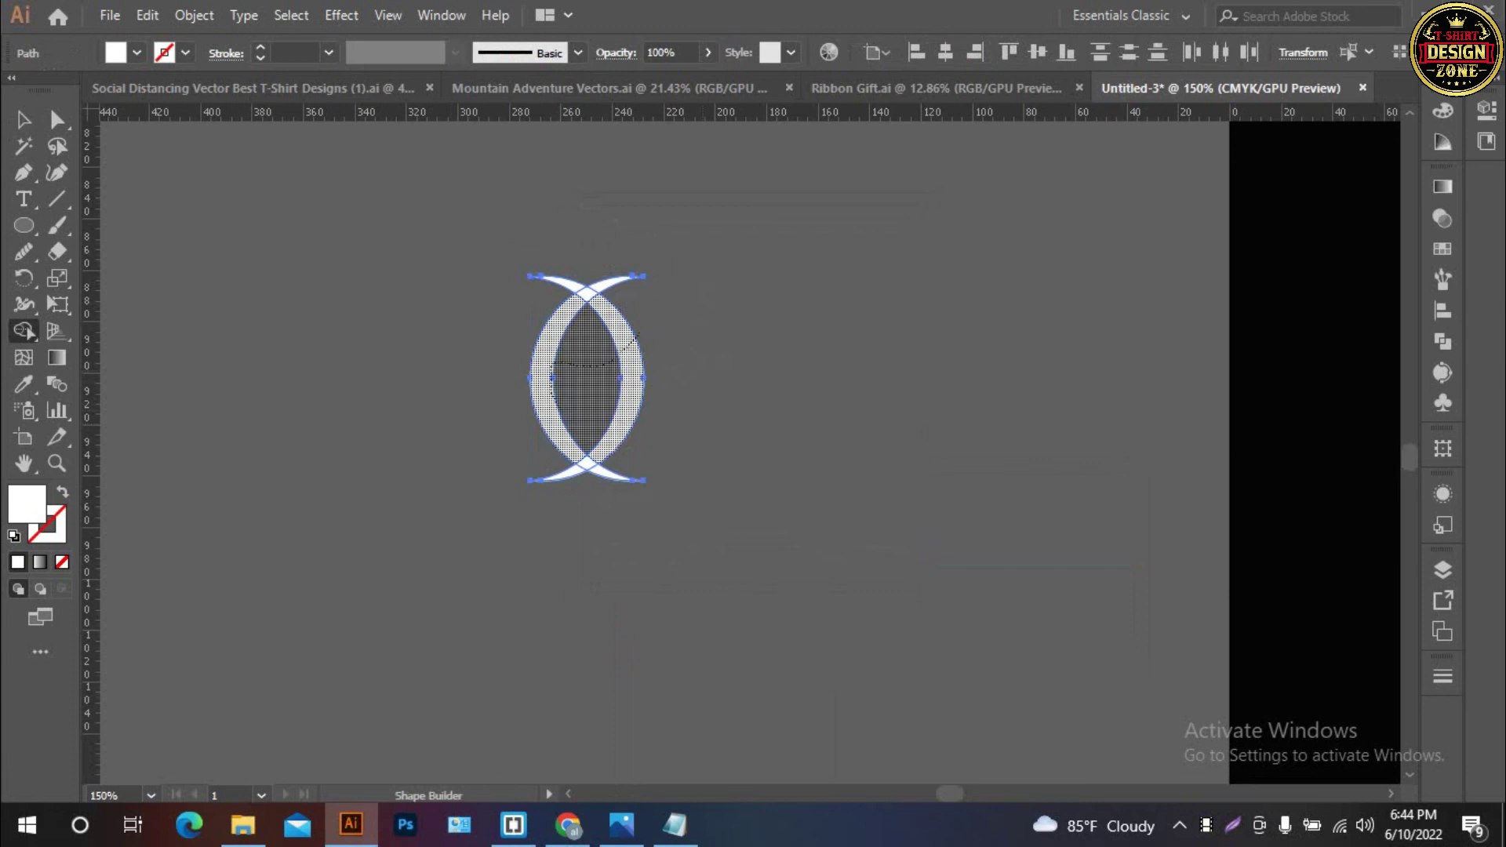
left_click_drag(639, 499, 641, 496)
Unite the wing pieces into one bird with Pathfinder and move it right
key("v")
left_click(784, 431)
left_click(564, 284)
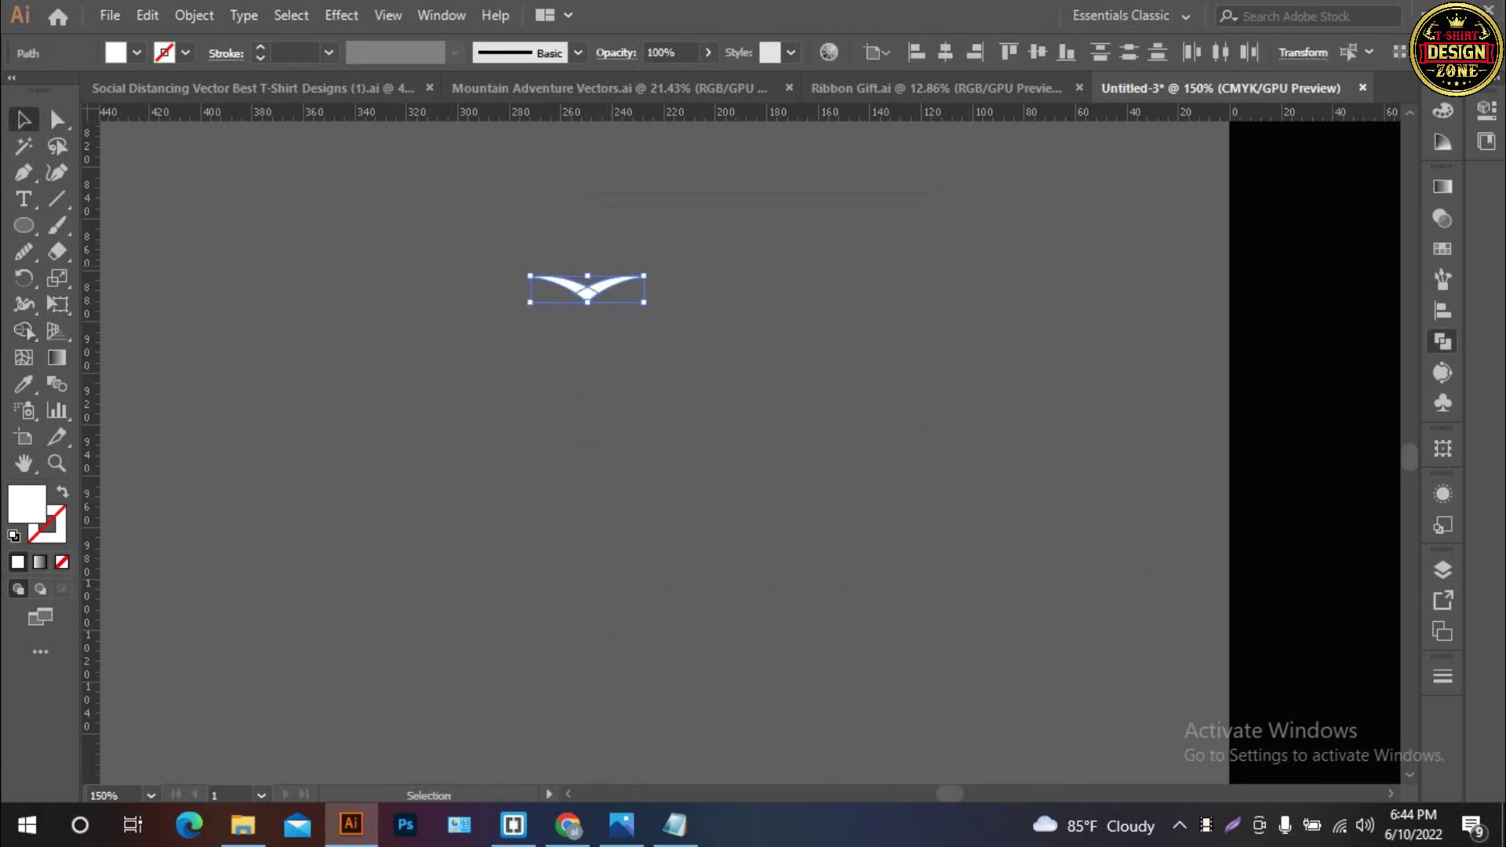
left_click(1442, 341)
left_click(1185, 235)
left_click(863, 352)
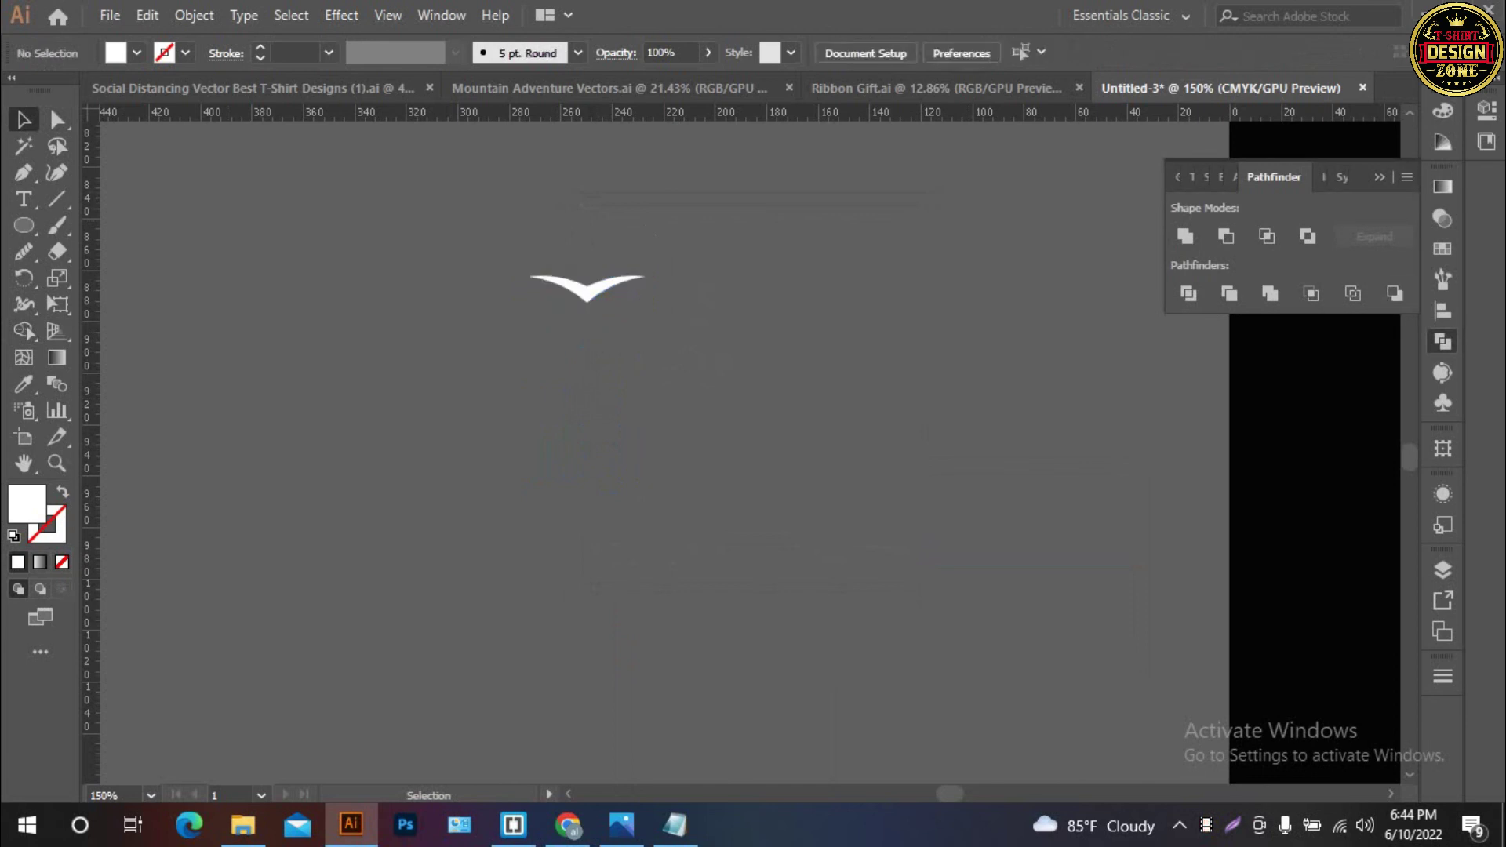
left_click_drag(598, 280, 790, 309)
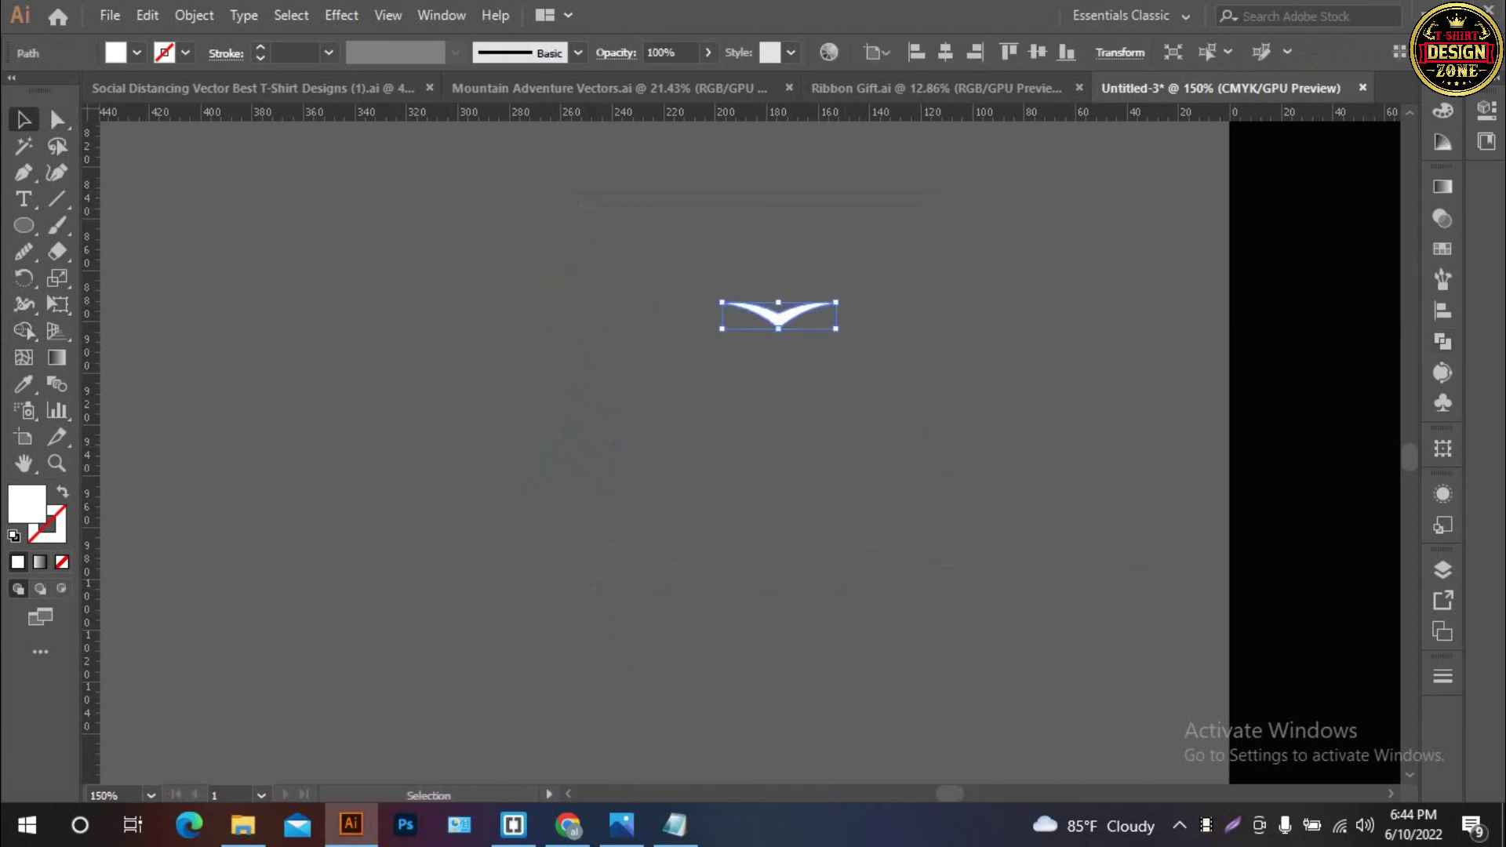
key("ctrl+minus")
key("ctrl+minus")
key("ctrl+minus")
Move the white bird into the sky beside the mountain peak
left_click_drag(737, 431, 385, 547)
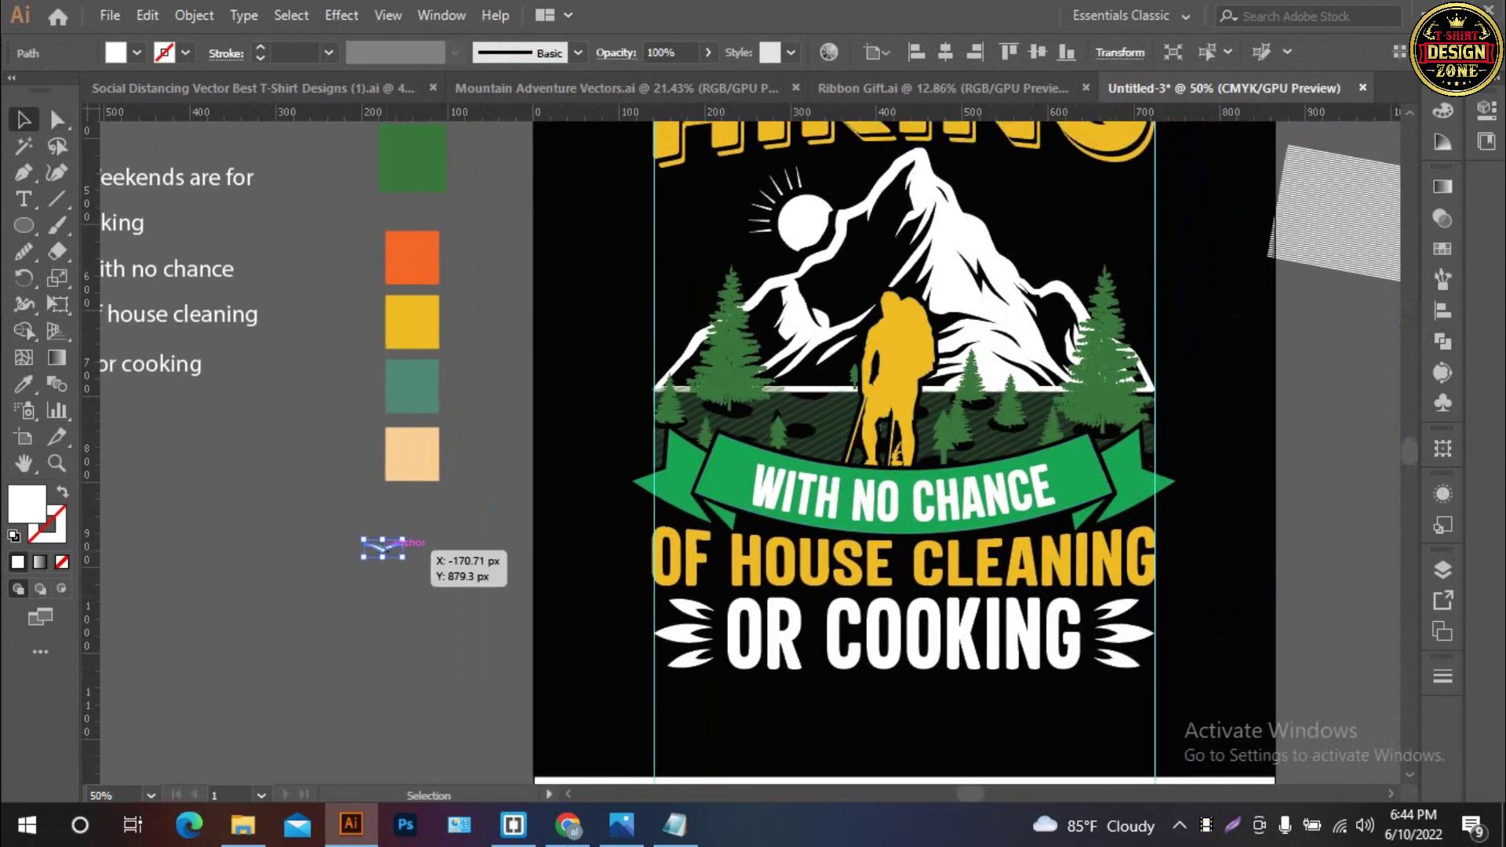
left_click_drag(384, 547, 1021, 200)
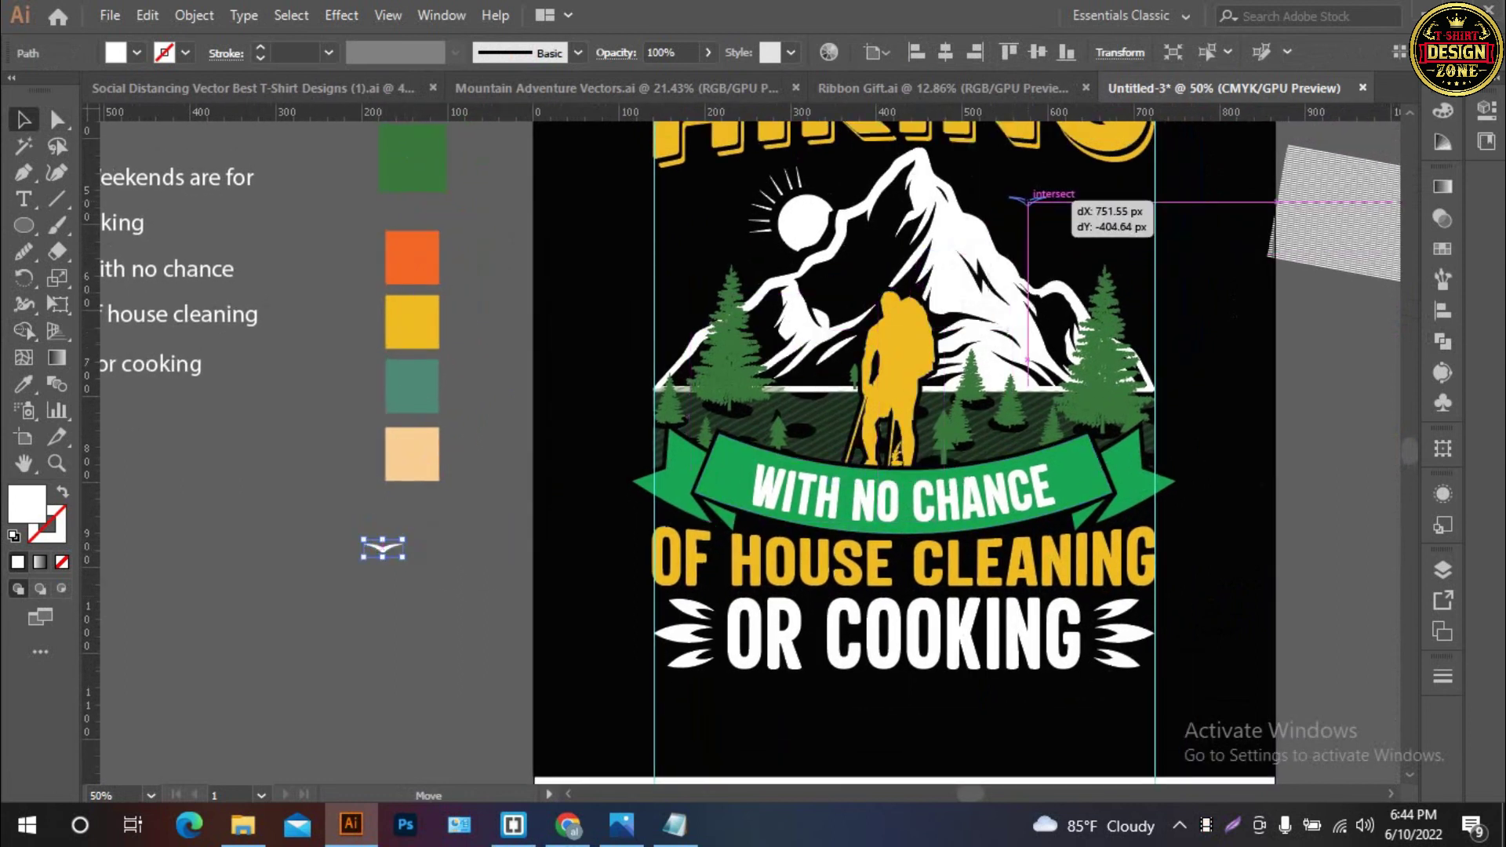
key("ctrl+plus")
key("ctrl+plus")
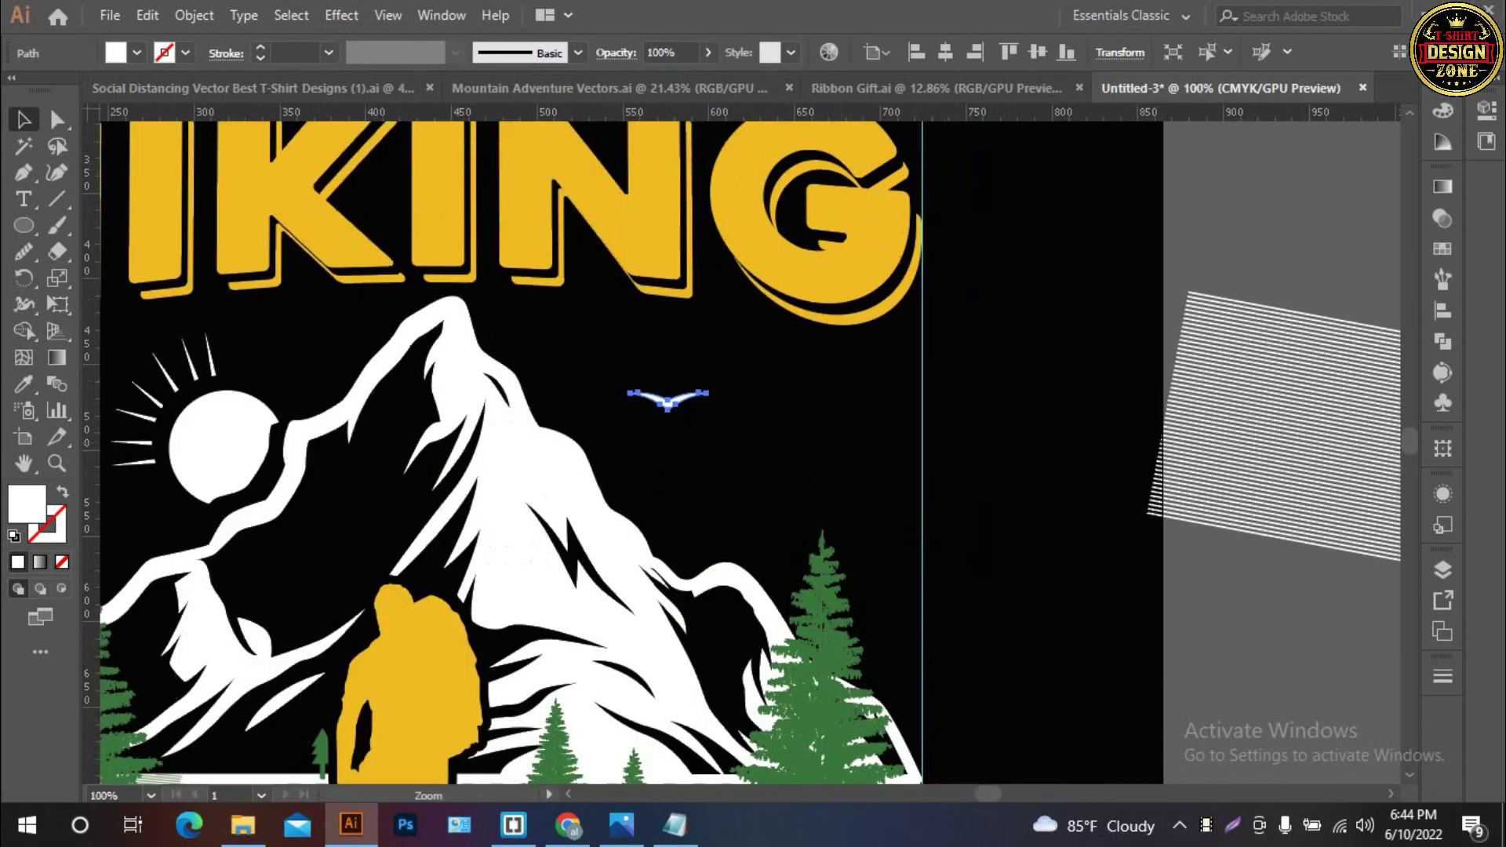
key("ctrl+plus")
key("ctrl+plus")
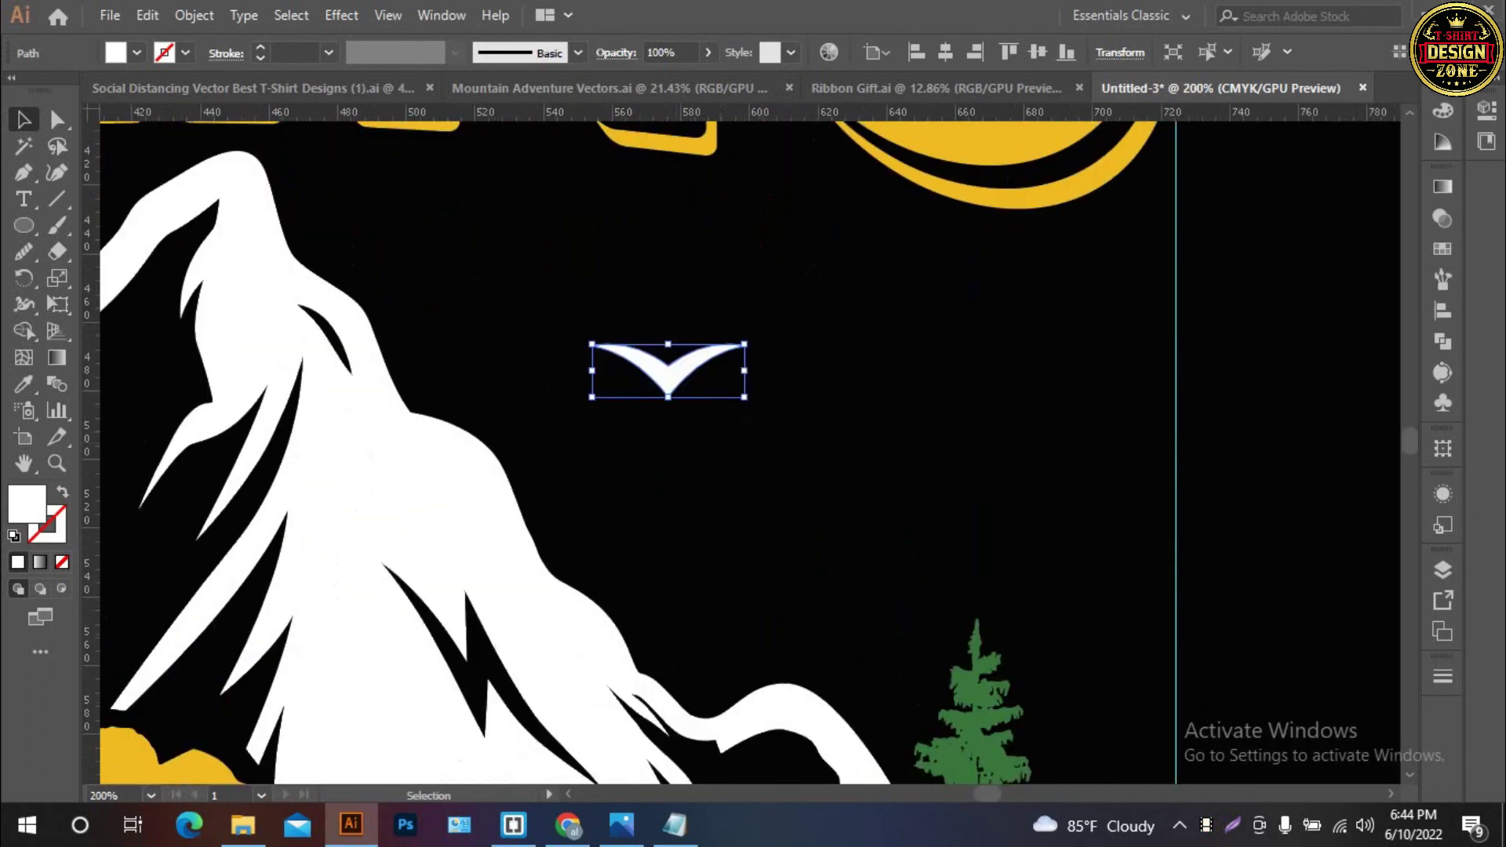
mouse_move(635, 395)
left_mouse_down()
mouse_move(706, 476)
mouse_move(664, 371)
mouse_move(817, 407)
mouse_move(800, 290)
mouse_move(849, 303)
left_mouse_up()
Shrink the top, right-hand and left-hand birds to varied sizes, then view the whole poster
left_click(839, 360)
left_click(831, 400)
left_click_drag(893, 433, 876, 427)
left_click(665, 369)
left_click_drag(588, 344, 618, 353)
left_click(549, 313)
key("ctrl+0")
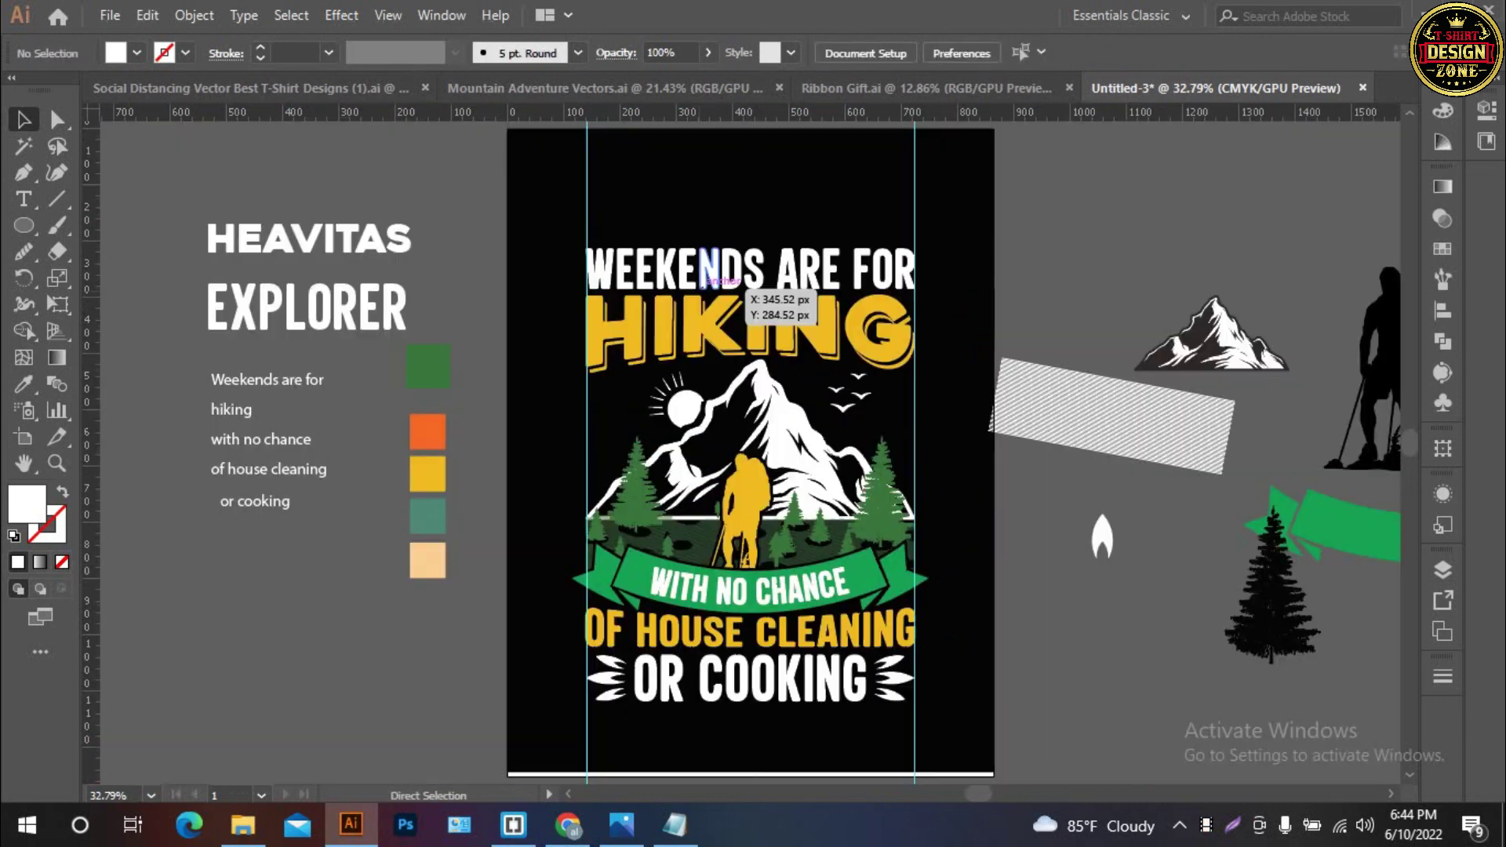
left_click_drag(710, 270, 701, 238)
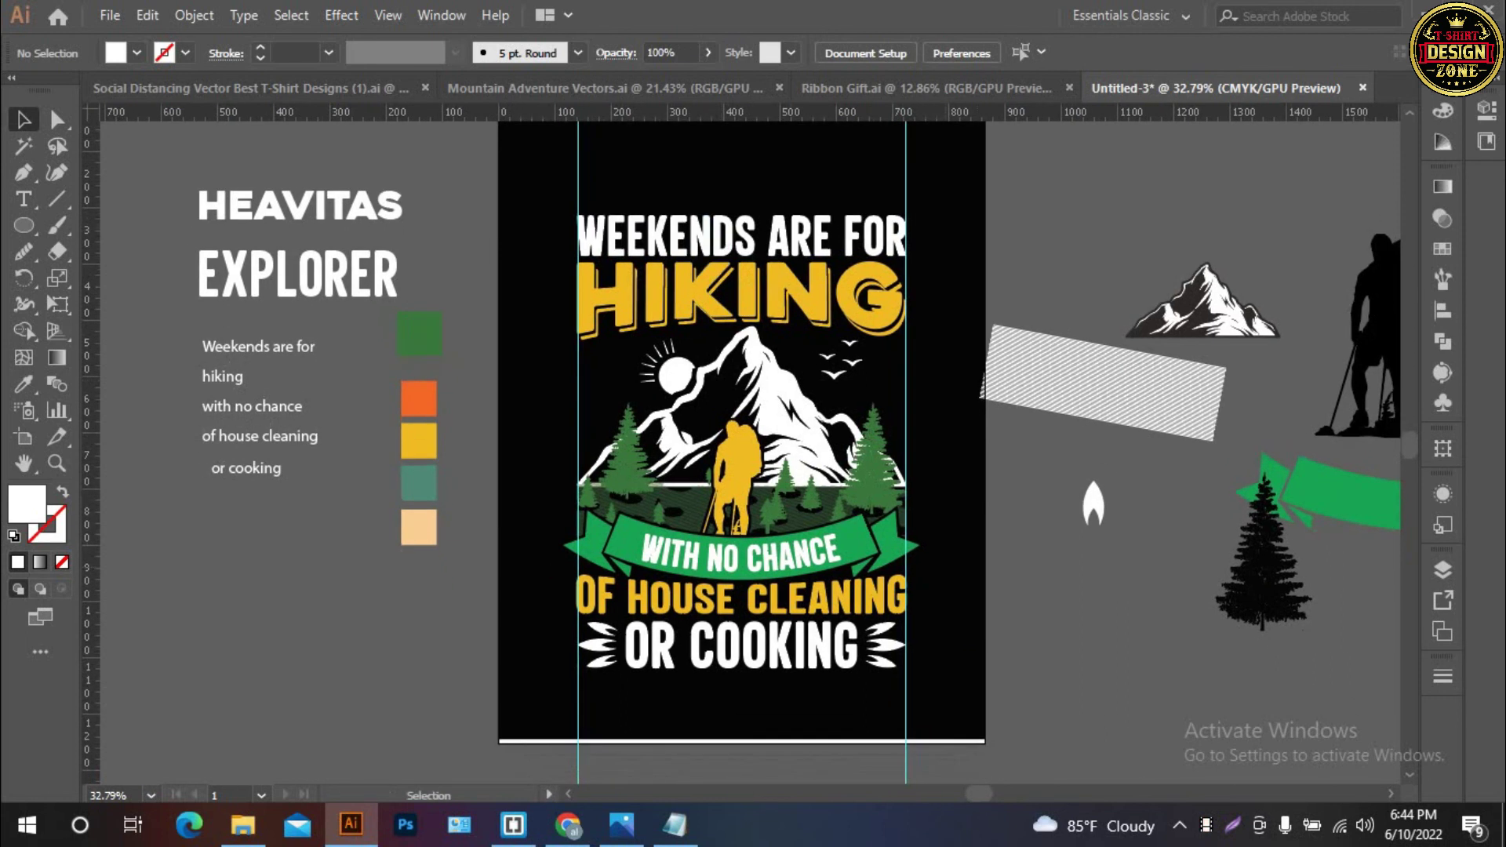